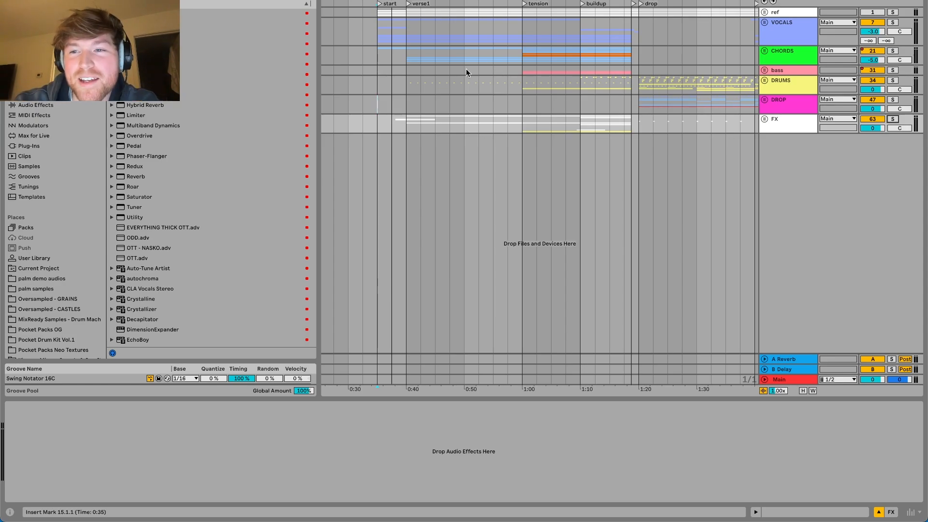
# - Show the VOCALS group's effects and play the arrangement from the start marker
pyautogui.click(785, 25)
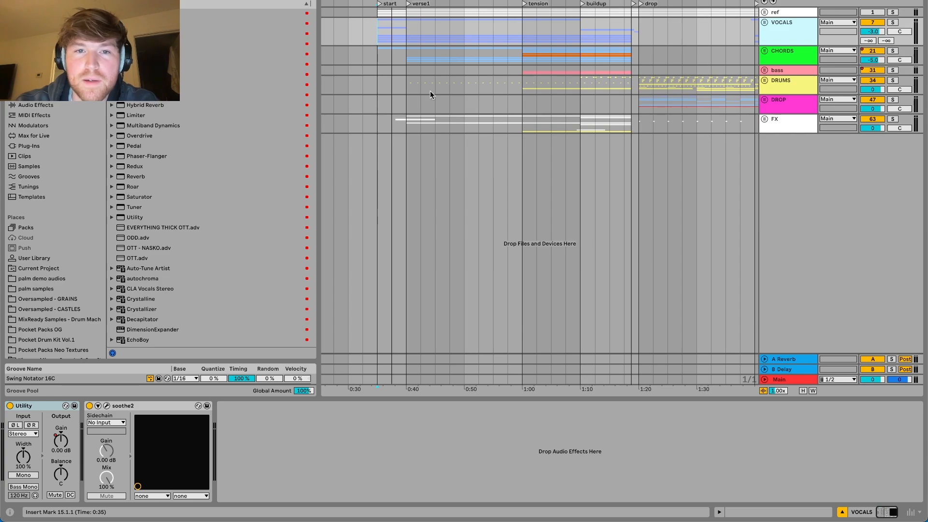
pyautogui.scroll(-2, 436, 104)
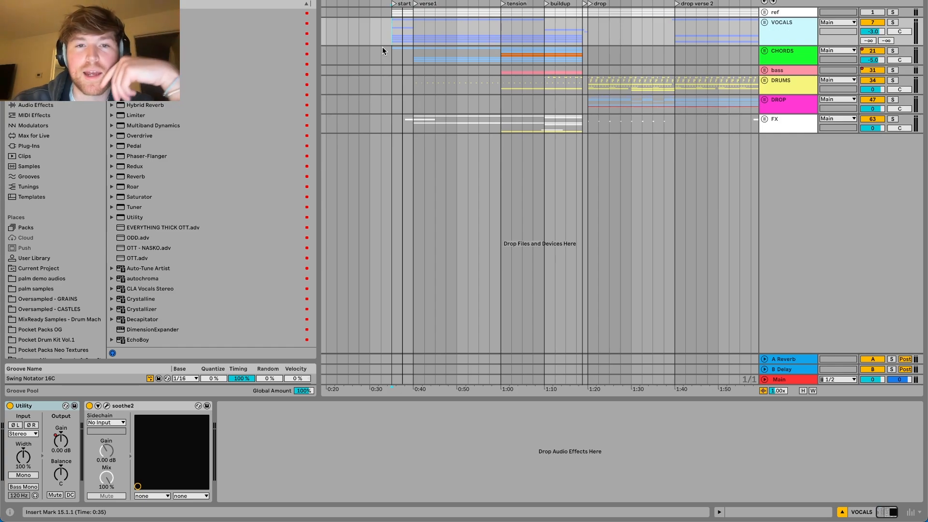
pyautogui.scroll(3, 388, 39)
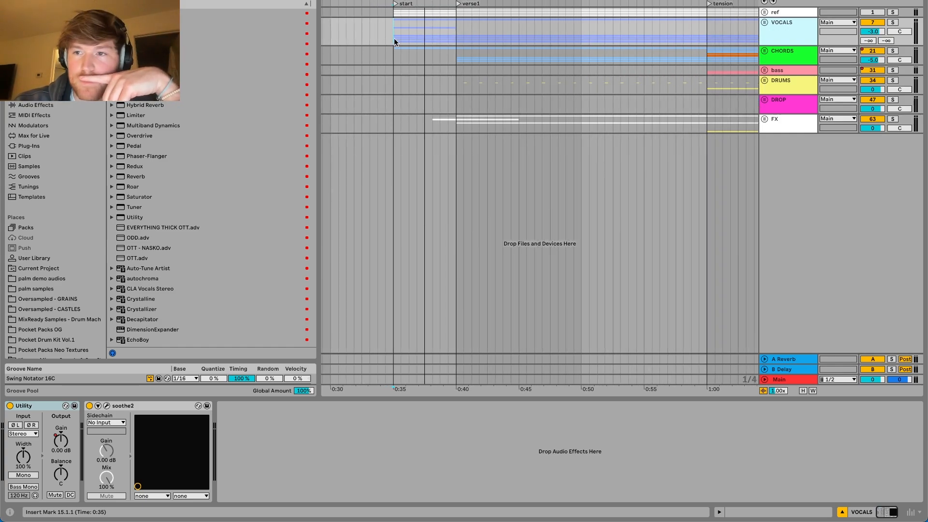
pyautogui.click(895, 21)
pyautogui.press('space')
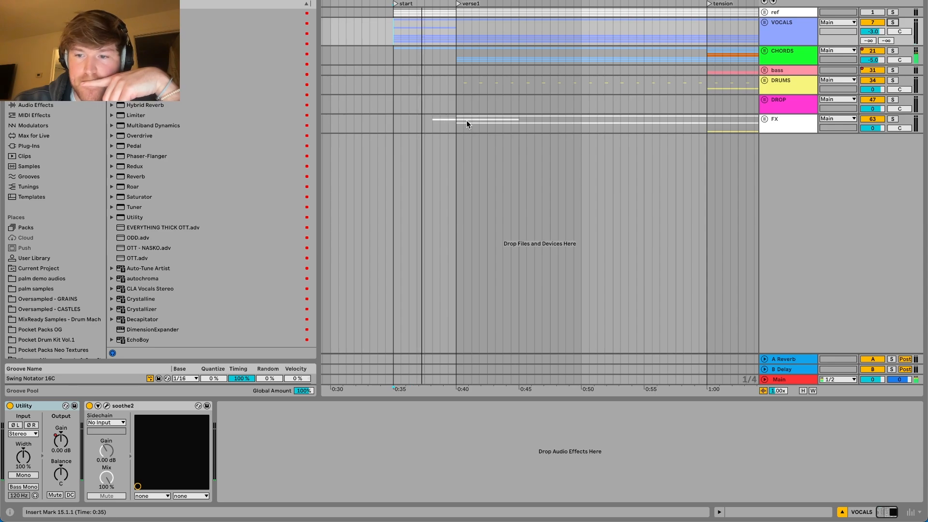
# - Show the Main track's effect chain and look over the whole arrangement from start to ending
pyautogui.click(788, 379)
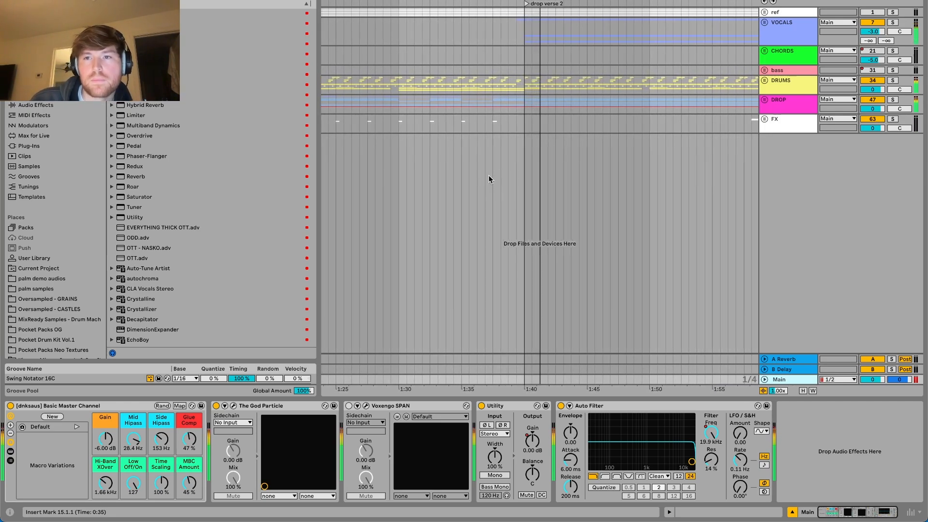
pyautogui.scroll(-5, 489, 179)
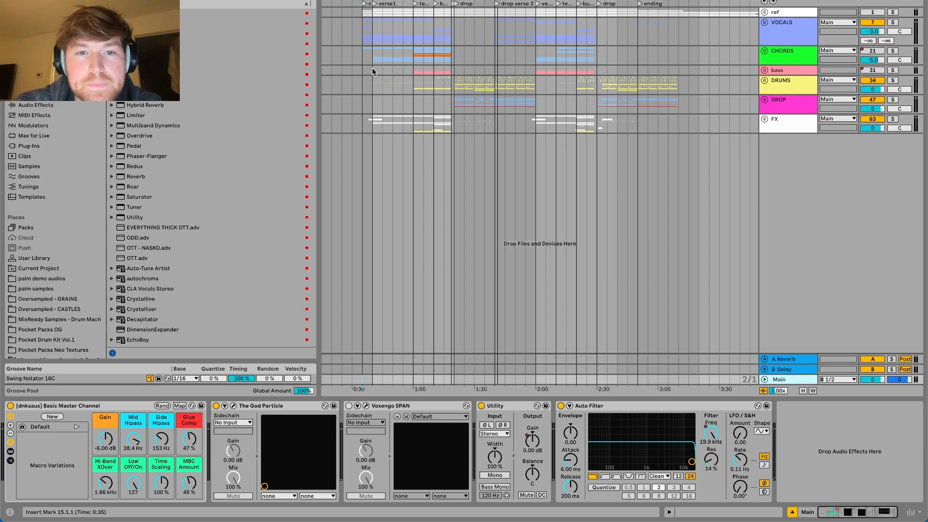
pyautogui.scroll(1, 372, 72)
pyautogui.scroll(3, 362, 59)
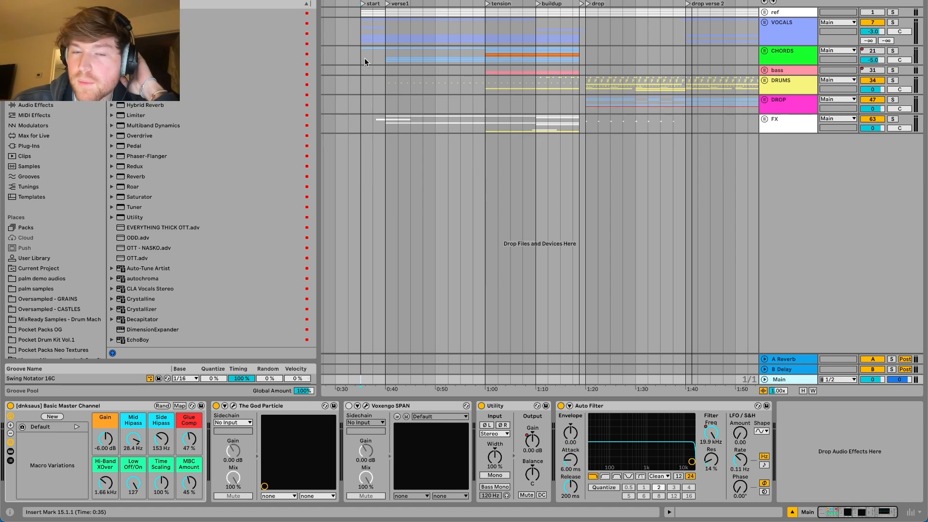
# - Unfold the VOCALS group to show its individual vocal tracks around the start and verse1 markers
pyautogui.click(356, 37)
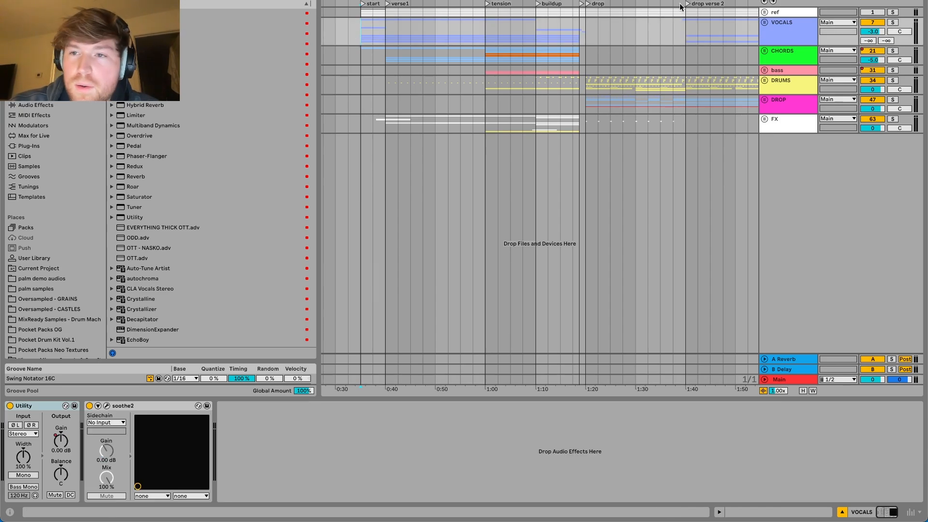
pyautogui.click(764, 23)
pyautogui.scroll(3, 370, 96)
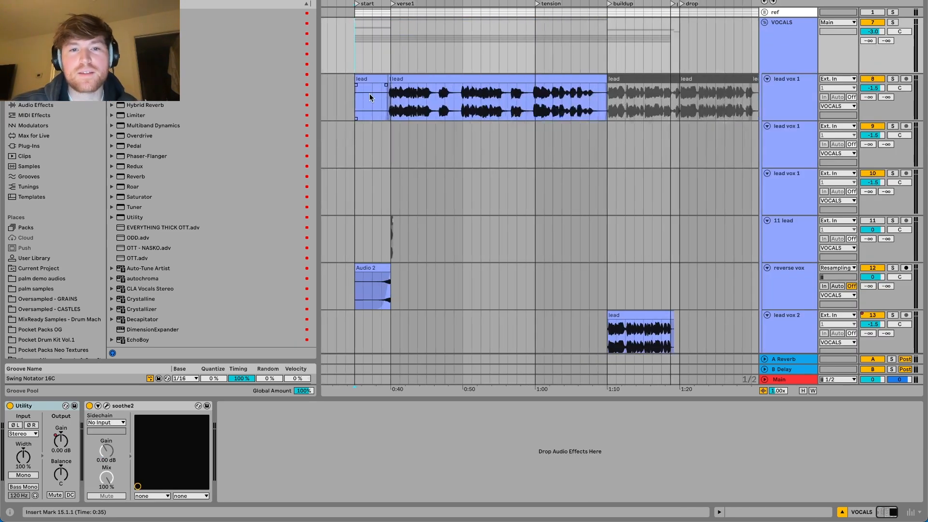
pyautogui.scroll(2, 370, 94)
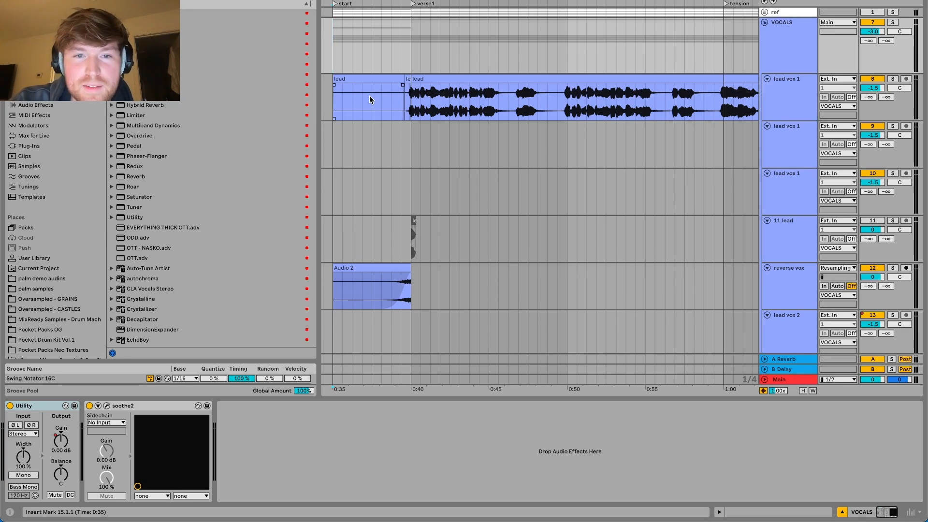
# - Inspect the soothe2 settings on the first lead vox 1 track, then close the plug-in window
pyautogui.click(371, 96)
pyautogui.scroll(3, 417, 105)
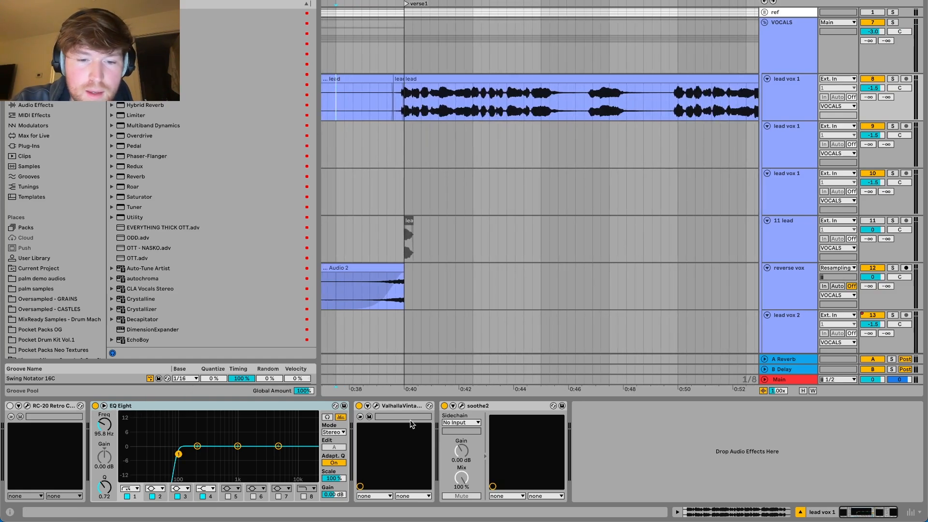
pyautogui.click(462, 406)
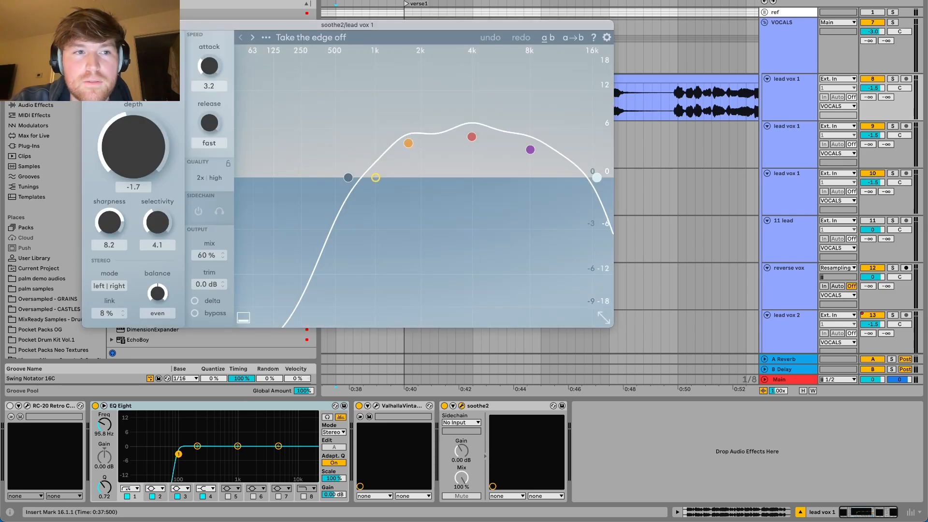
pyautogui.click(88, 25)
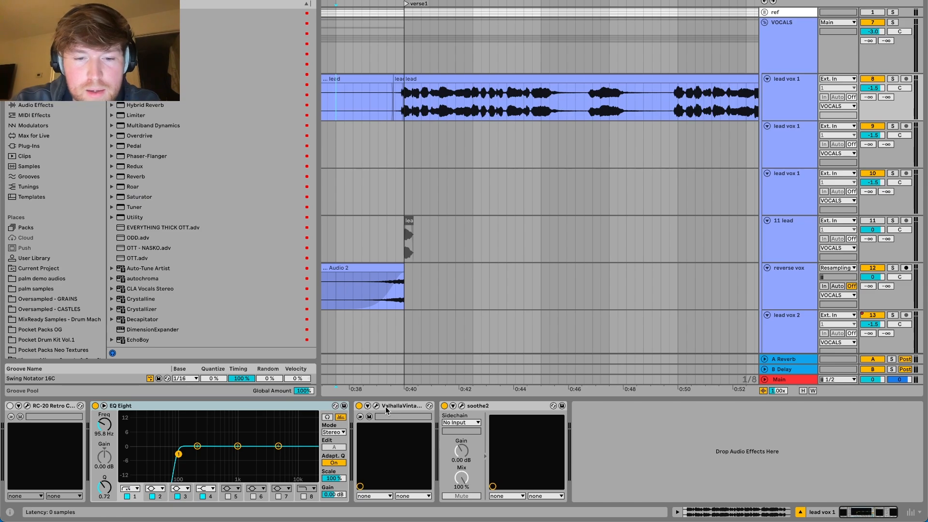
# - Solo the first lead vox 1 track and listen to the opening of verse1 from just before the marker
pyautogui.click(385, 102)
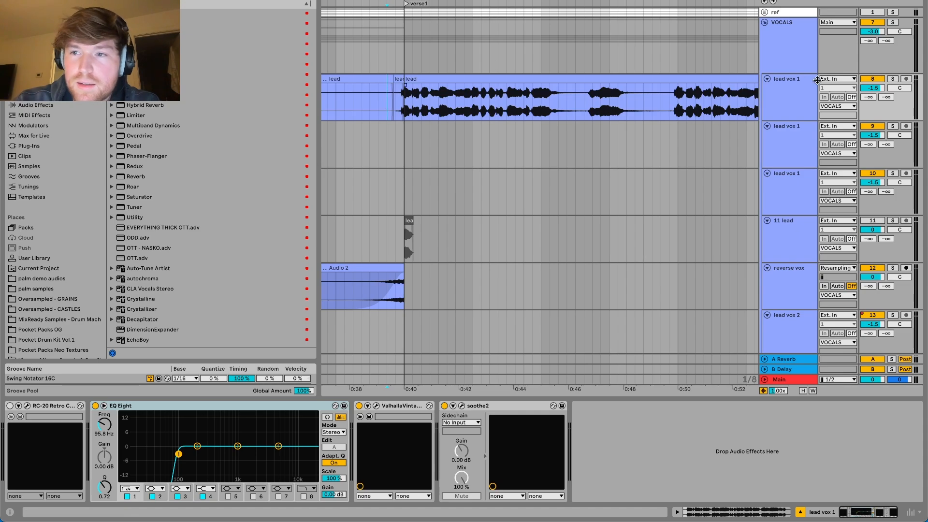
pyautogui.click(892, 79)
pyautogui.press('space')
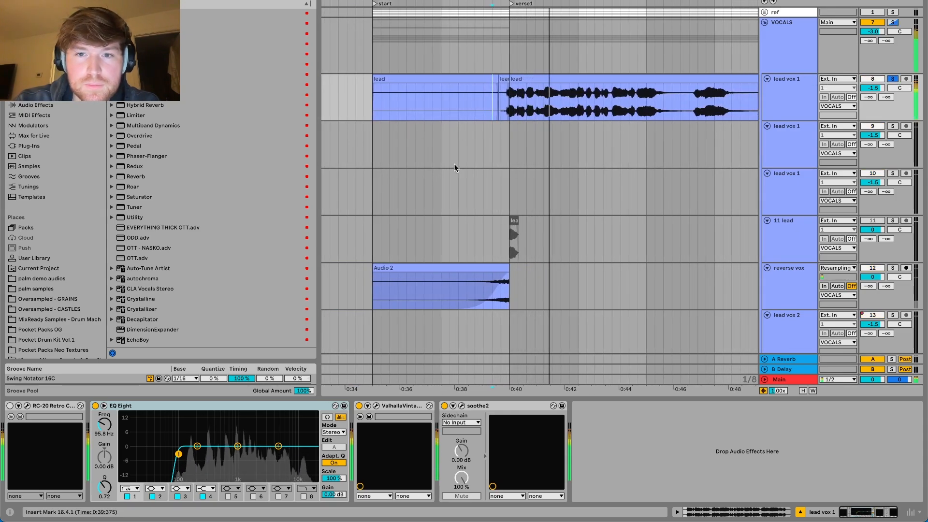
pyautogui.hscroll(3, 465, 191)
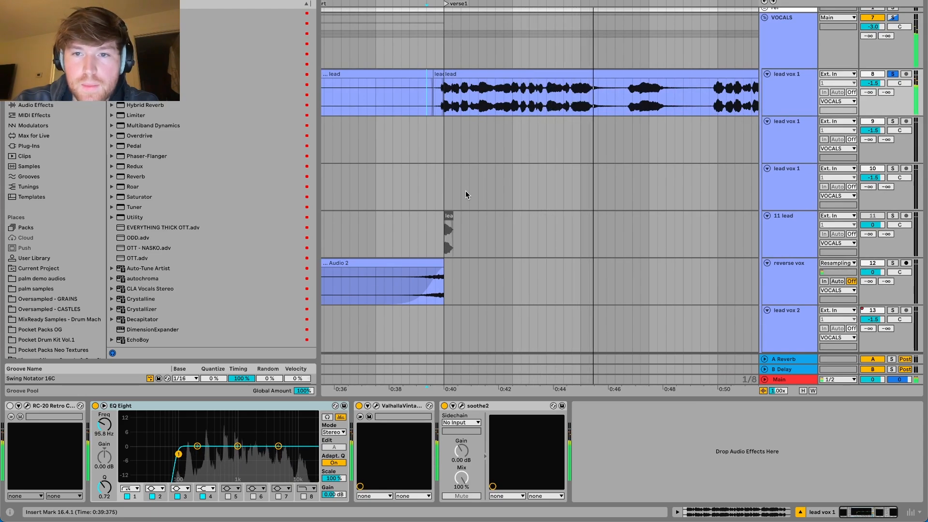
pyautogui.press('space')
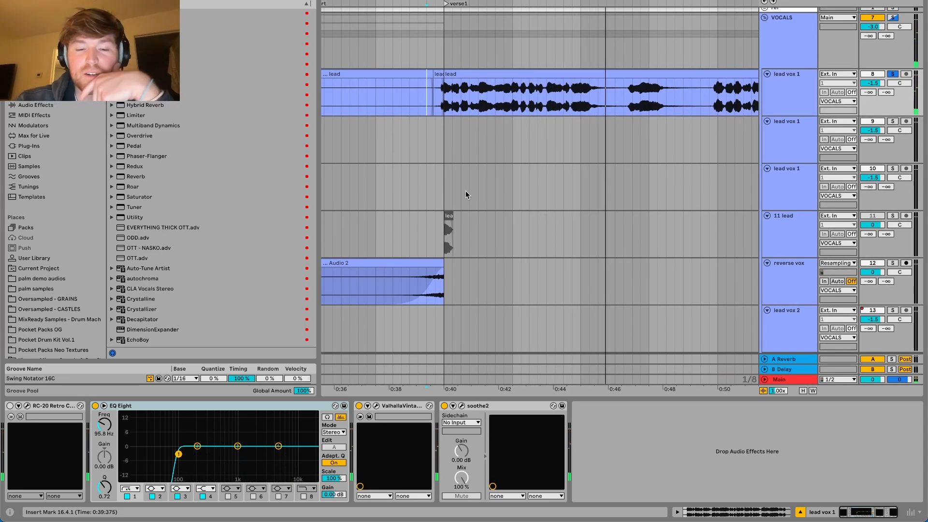
# - Inspect the ValhallaVintageVerb settings on the soloed lead vox 1 track, then close the plug-in window
pyautogui.click(376, 406)
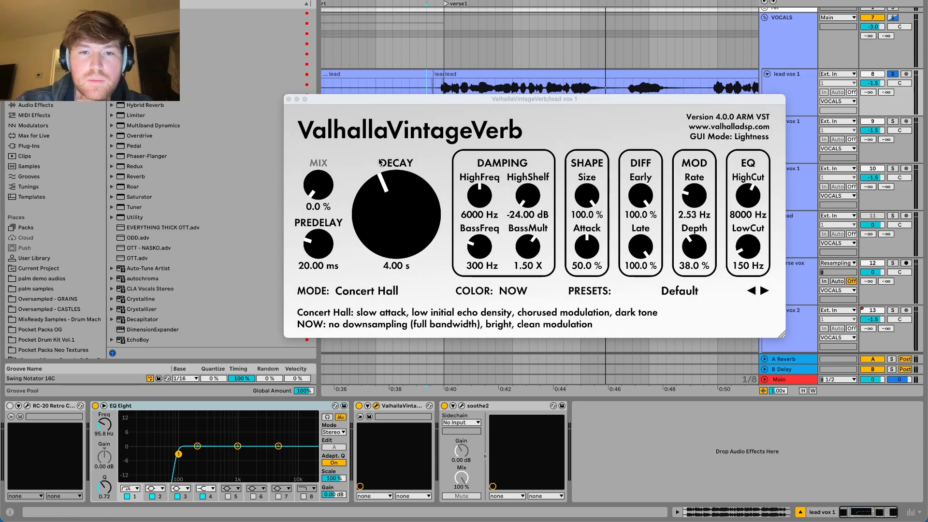
pyautogui.moveTo(404, 99); pyautogui.dragTo(396, 115)
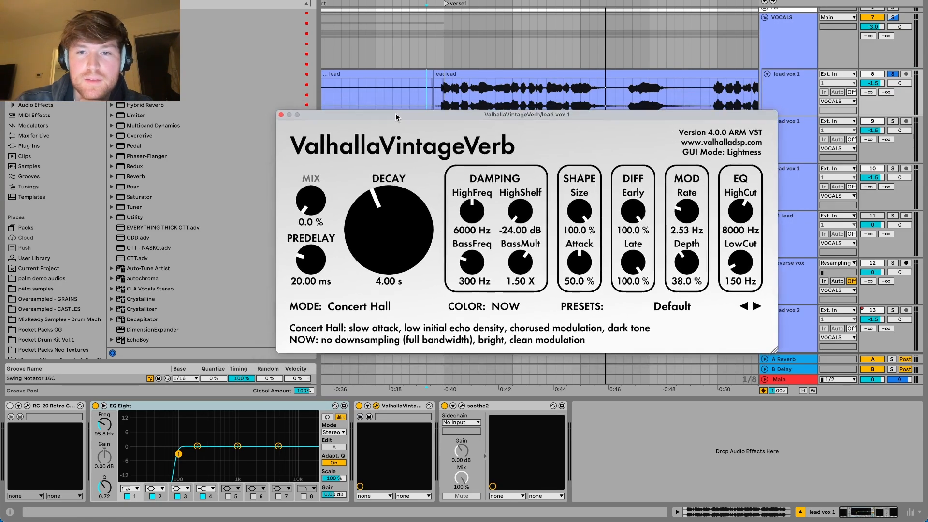
pyautogui.click(281, 115)
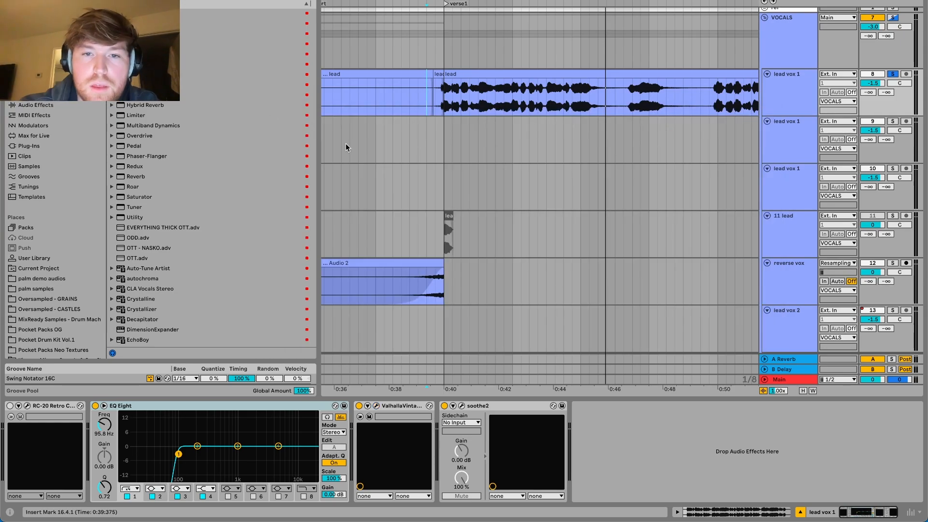
# - Look over the vocal tracks around verse1 and show the effect chain of the 11 lead track
pyautogui.scroll(-5, 372, 139)
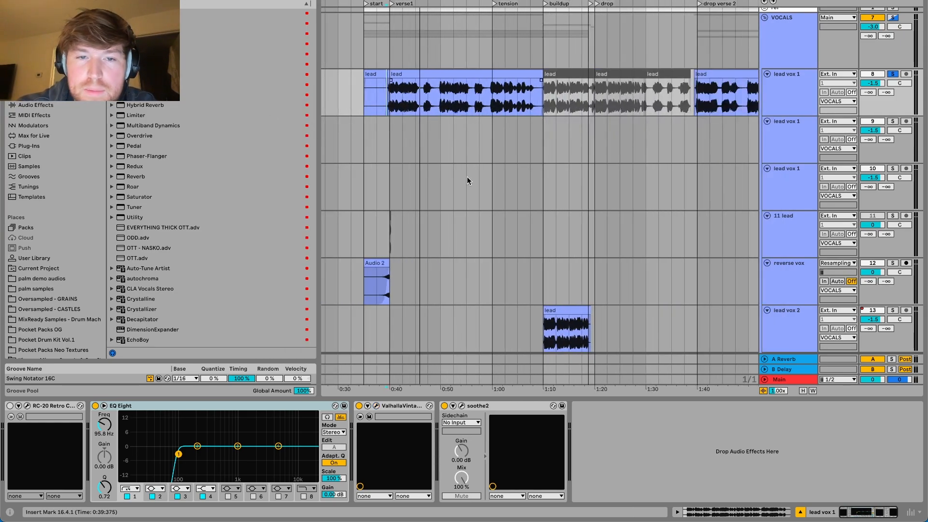
pyautogui.scroll(5, 384, 113)
pyautogui.scroll(-2, 384, 113)
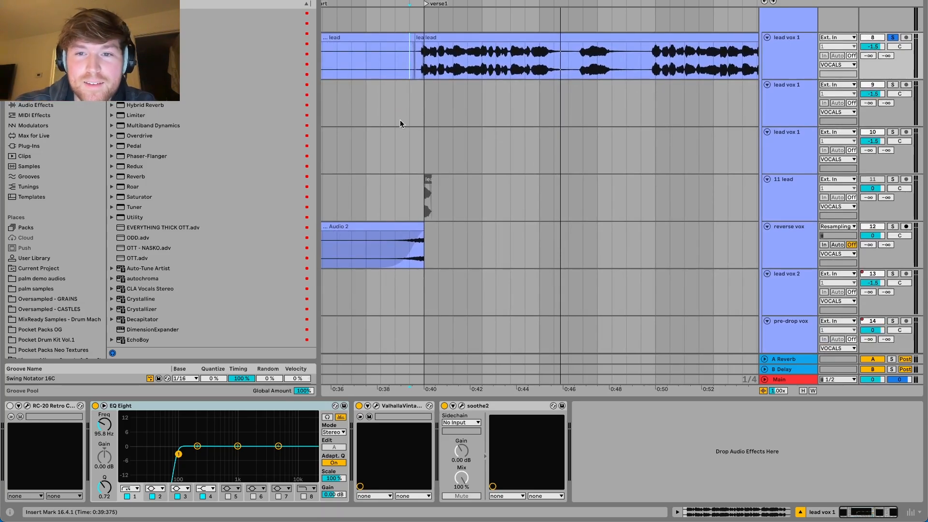
pyautogui.scroll(-2, 399, 121)
pyautogui.hscroll(-2, 399, 121)
pyautogui.click(414, 179)
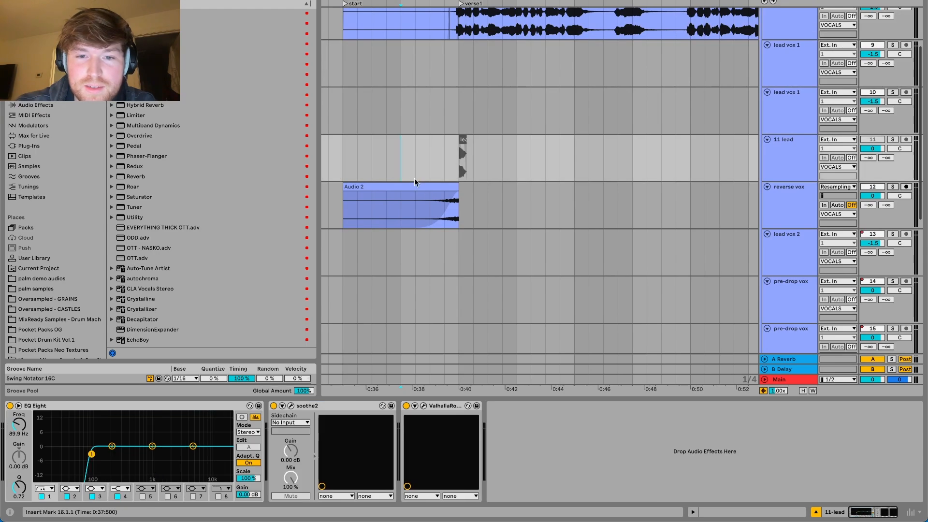
# - Select the first 0.0.1 of the lead clip at the verse1 marker on the lead vox 1 track
pyautogui.scroll(3, 457, 71)
pyautogui.scroll(2, 457, 73)
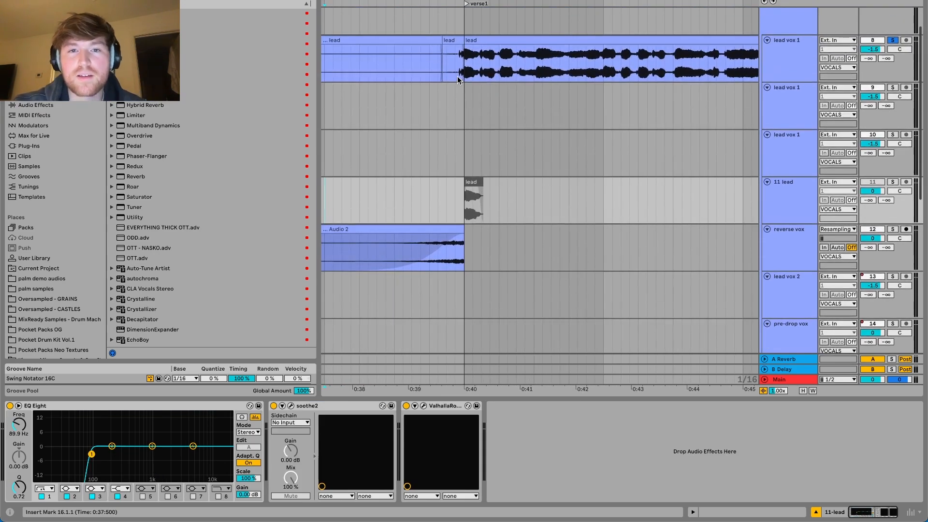
pyautogui.moveTo(463, 74); pyautogui.dragTo(475, 72)
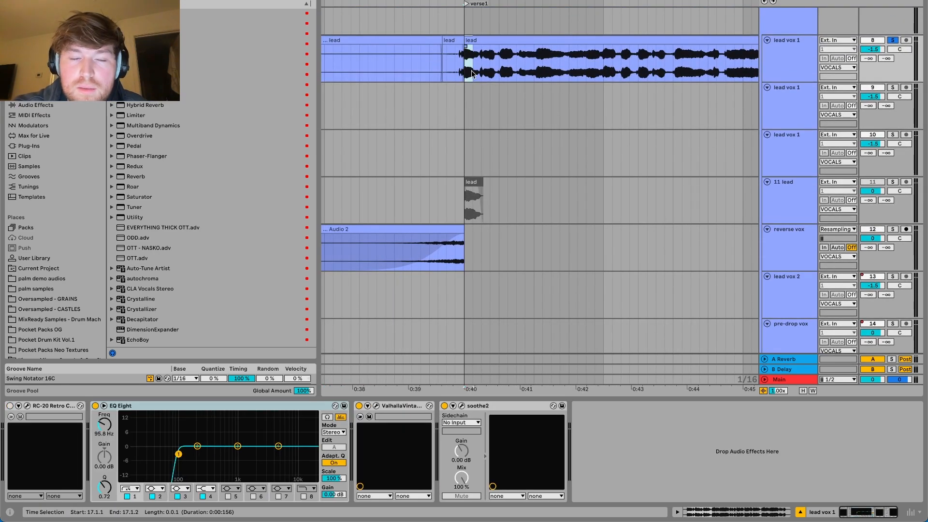
pyautogui.scroll(-2, 445, 251)
pyautogui.scroll(-2, 445, 251)
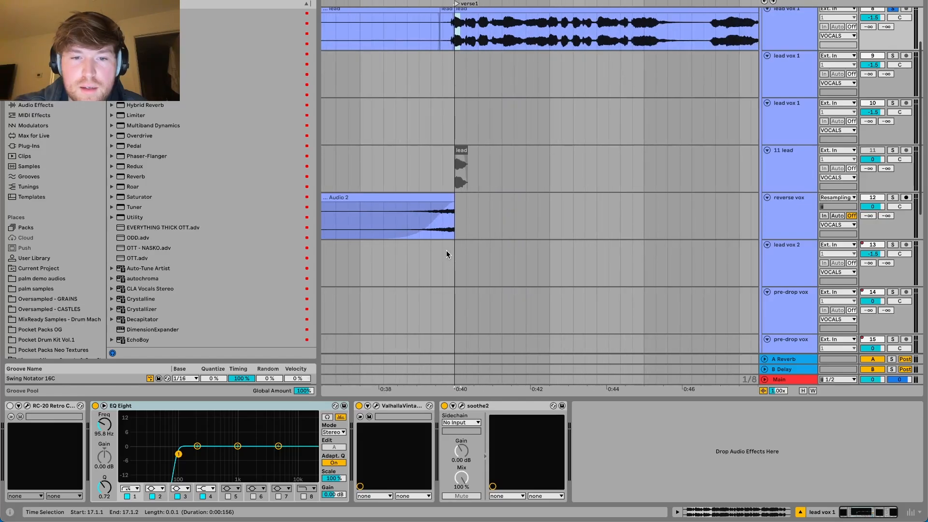
# - Inspect the ValhallaRoom reverb settings on the 11 lead track, then close the plug-in window
pyautogui.click(419, 212)
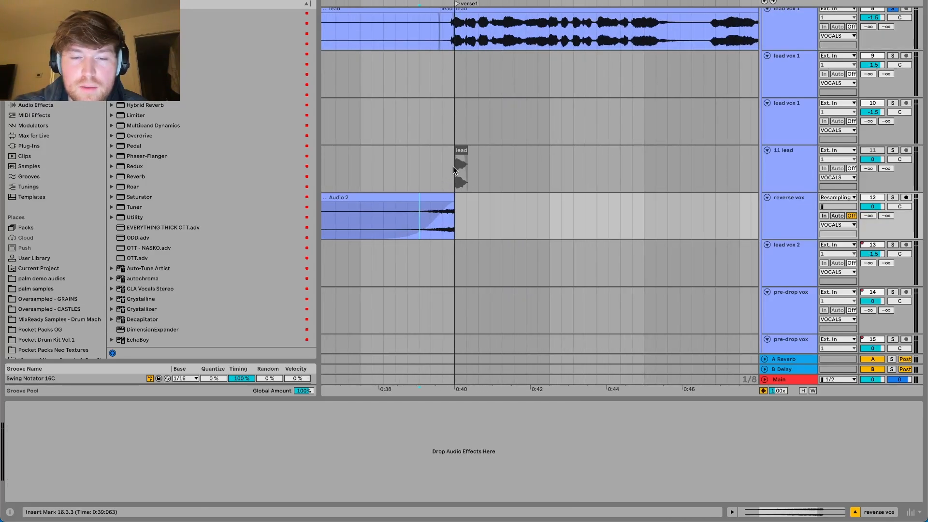
pyautogui.click(779, 155)
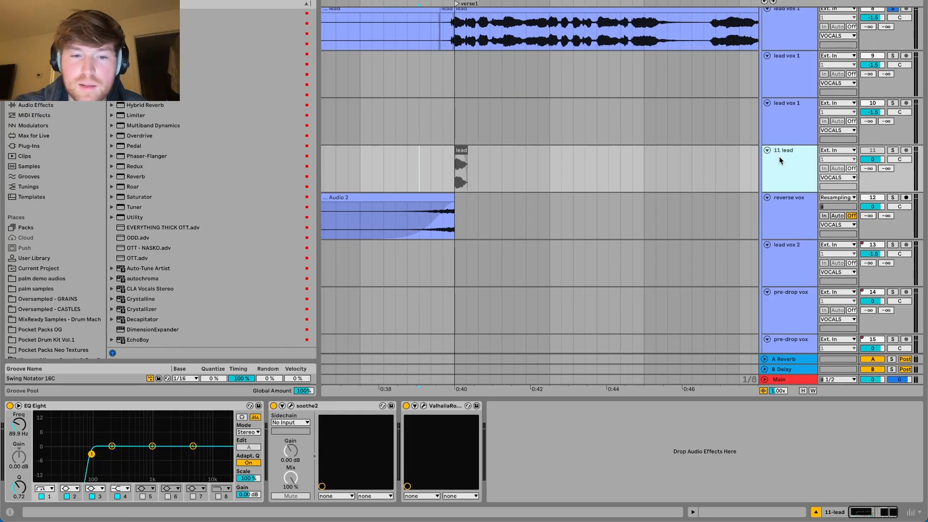
pyautogui.click(423, 405)
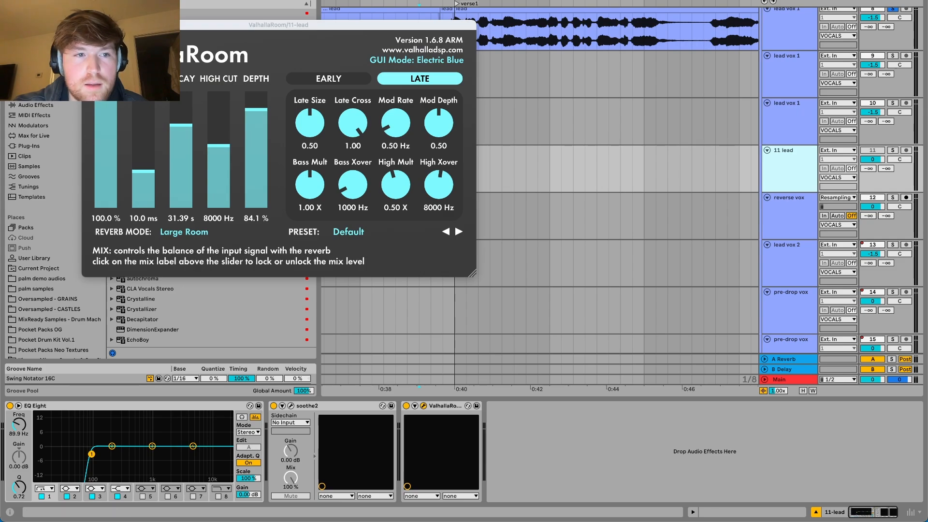
pyautogui.click(88, 24)
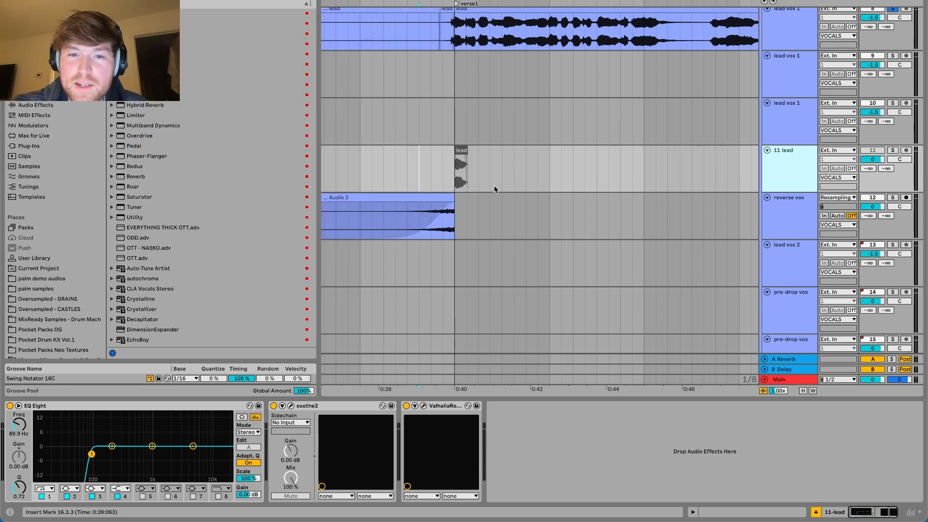
# - Listen to the end of the reversed Audio 2 clip with the reverse vox track soloed, then turn the solo off
pyautogui.click(455, 177)
pyautogui.click(415, 197)
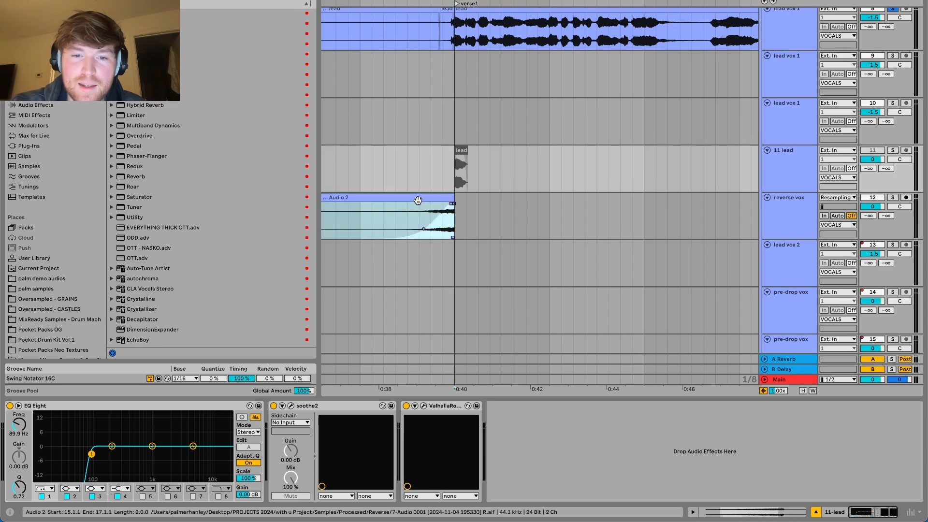
pyautogui.click(408, 212)
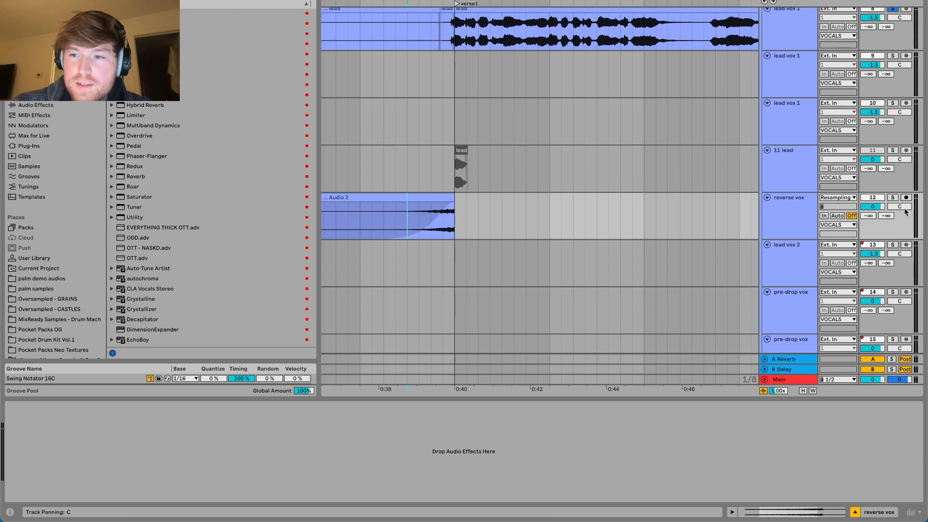
pyautogui.press('space')
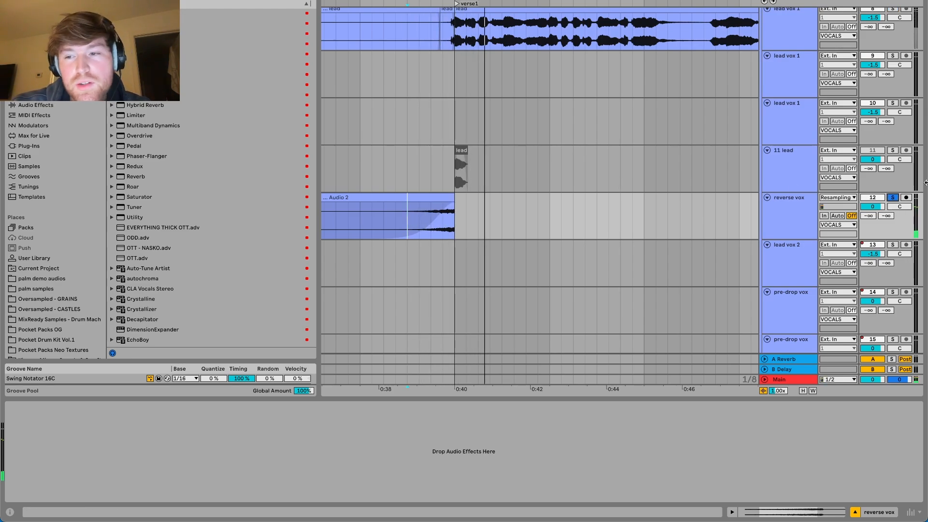
pyautogui.click(895, 198)
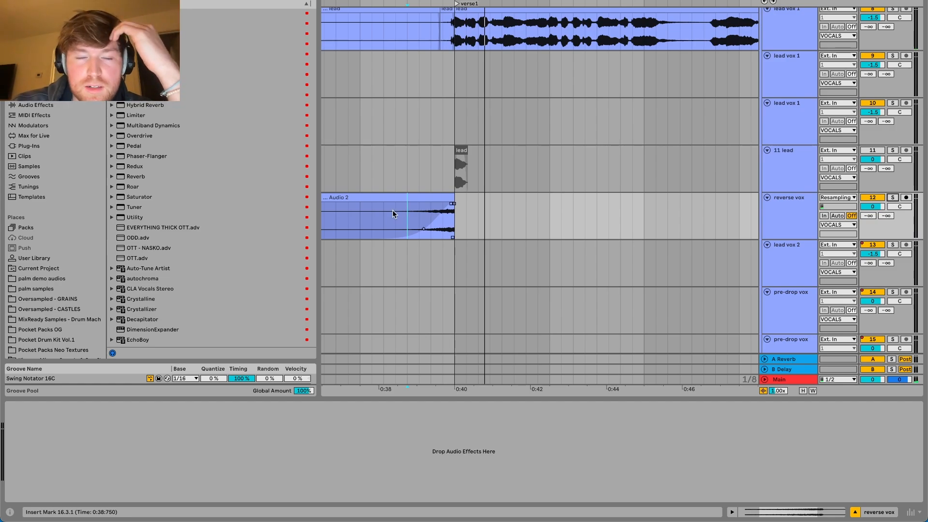
pyautogui.scroll(2, 498, 124)
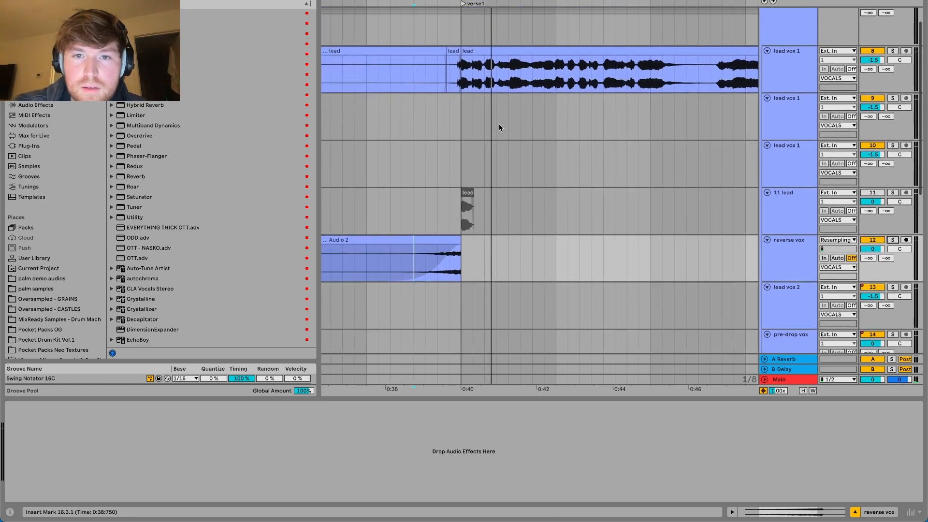
# - Listen to the lead vox 1 and reverse vox tracks soloed together at verse1, then turn the reverse vox solo off
pyautogui.click(892, 51)
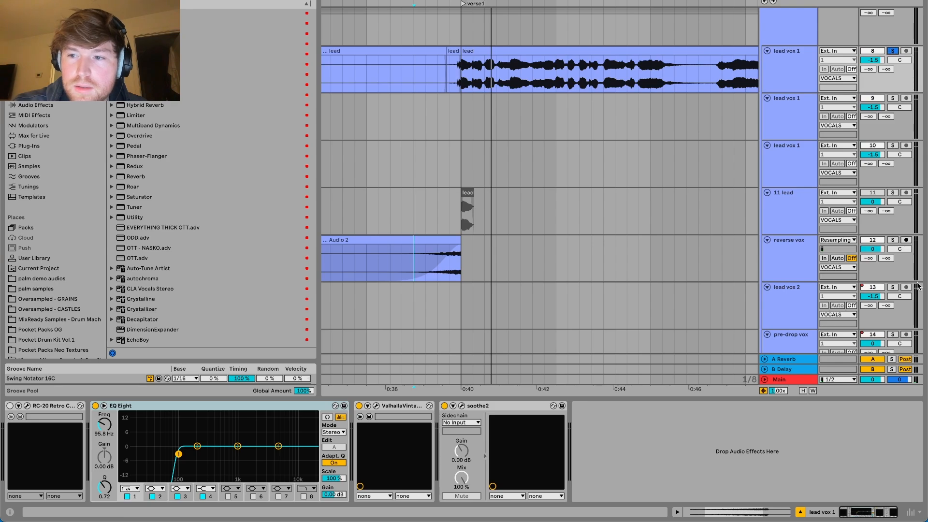
pyautogui.click(894, 240)
pyautogui.press('space')
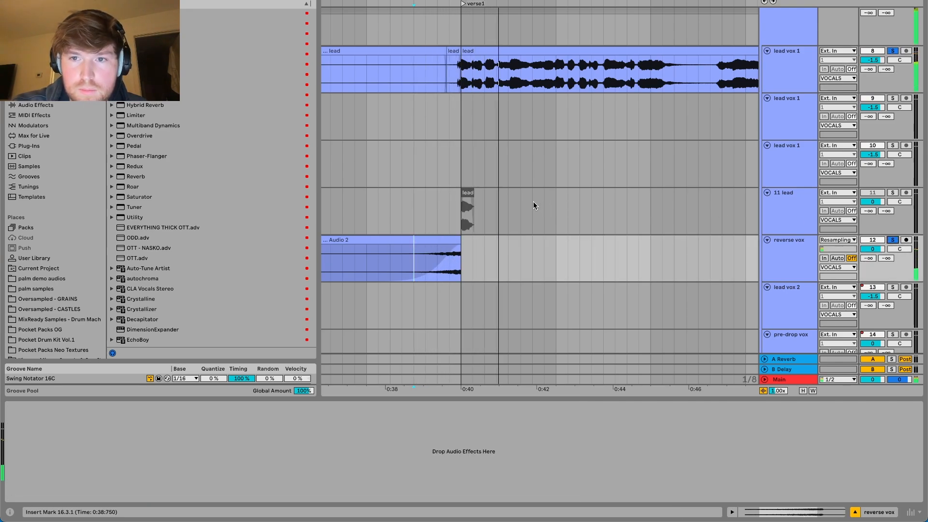
pyautogui.click(893, 240)
# - Look over the remaining vocal and harmony tracks and unfold the CHORDS group to show its tracks
pyautogui.scroll(-5, 528, 208)
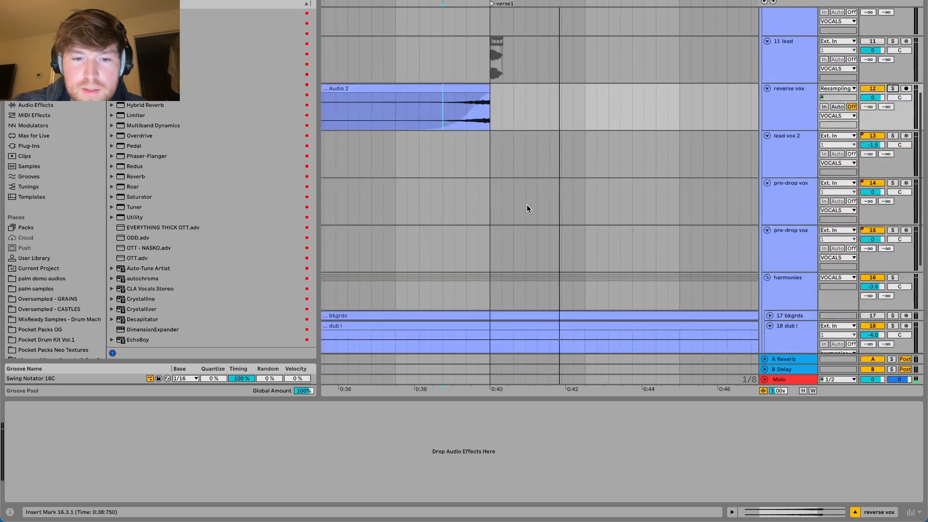
pyautogui.scroll(-3, 527, 205)
pyautogui.scroll(-3, 526, 205)
pyautogui.scroll(-4, 527, 206)
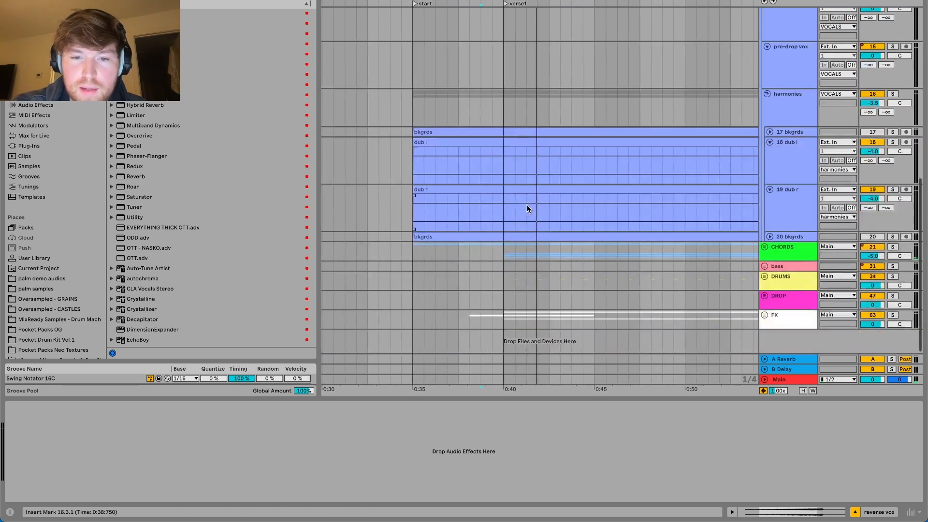
pyautogui.scroll(4, 526, 205)
pyautogui.scroll(-3, 526, 204)
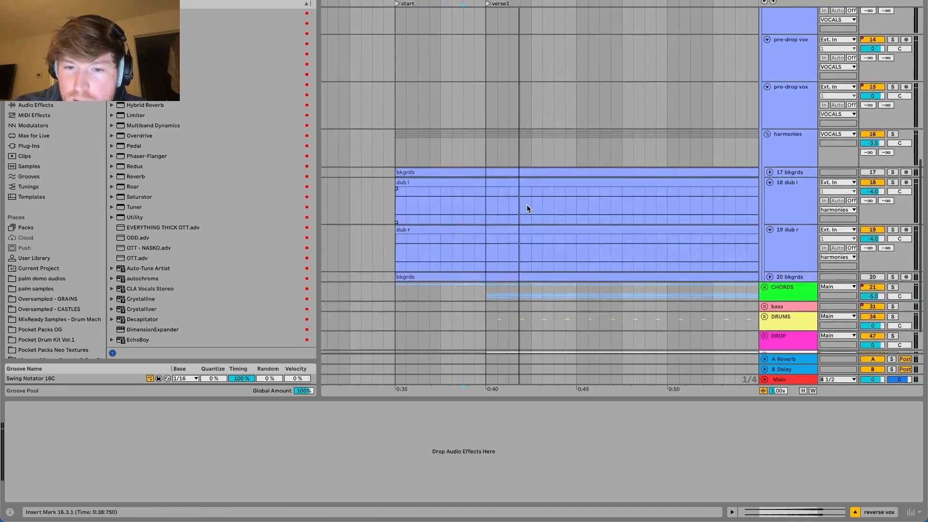
pyautogui.scroll(-2, 526, 205)
pyautogui.click(764, 247)
pyautogui.scroll(10, 764, 248)
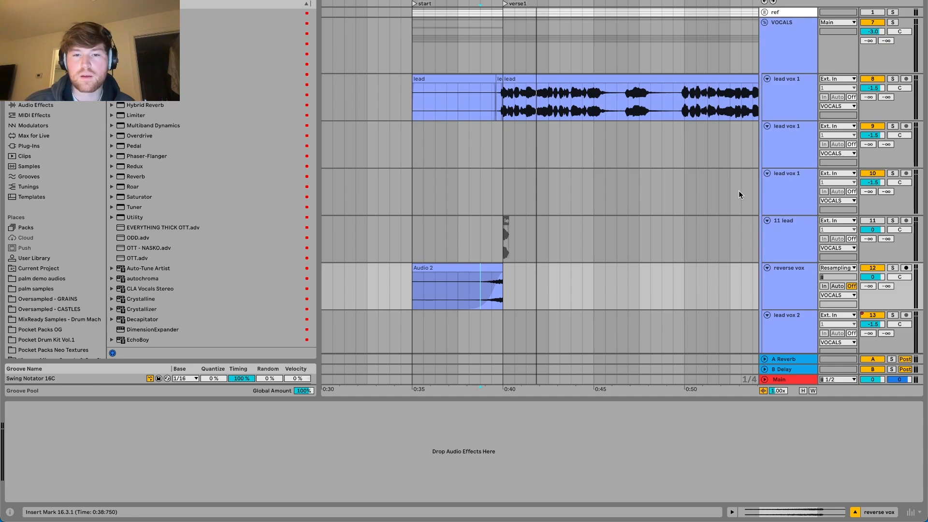
pyautogui.scroll(-5, 739, 193)
pyautogui.scroll(-12, 739, 191)
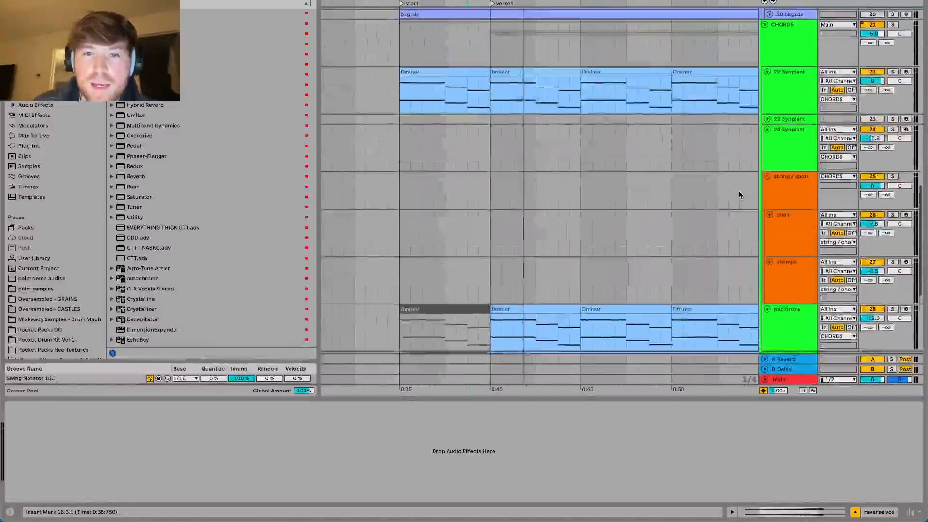
# - Solo the 22 Synplant track, play it from the start marker and show the beginning of its device chain
pyautogui.click(399, 112)
pyautogui.click(806, 116)
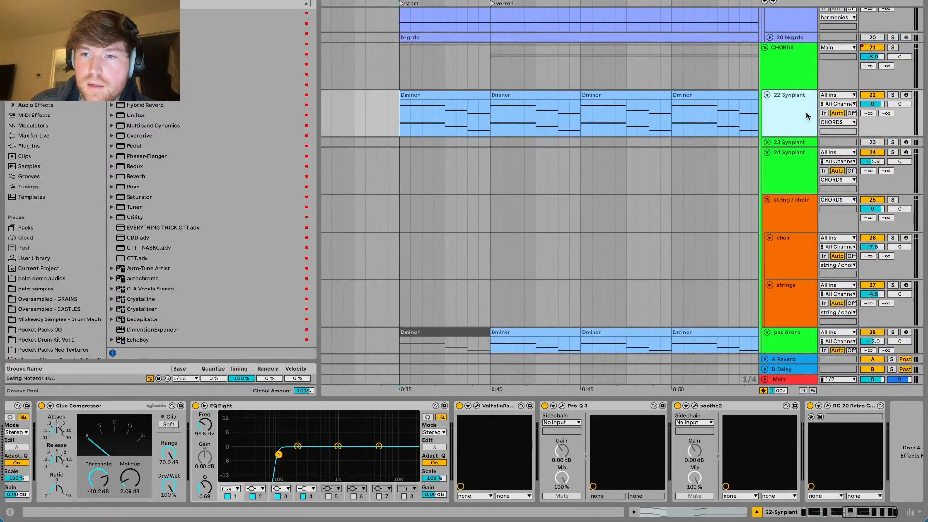
pyautogui.click(893, 95)
pyautogui.press('space')
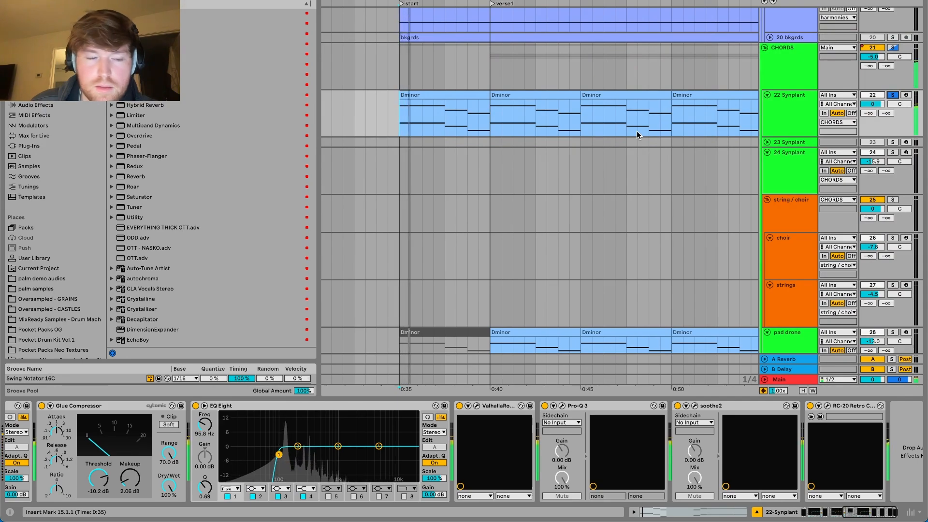
pyautogui.hscroll(-5, 252, 438)
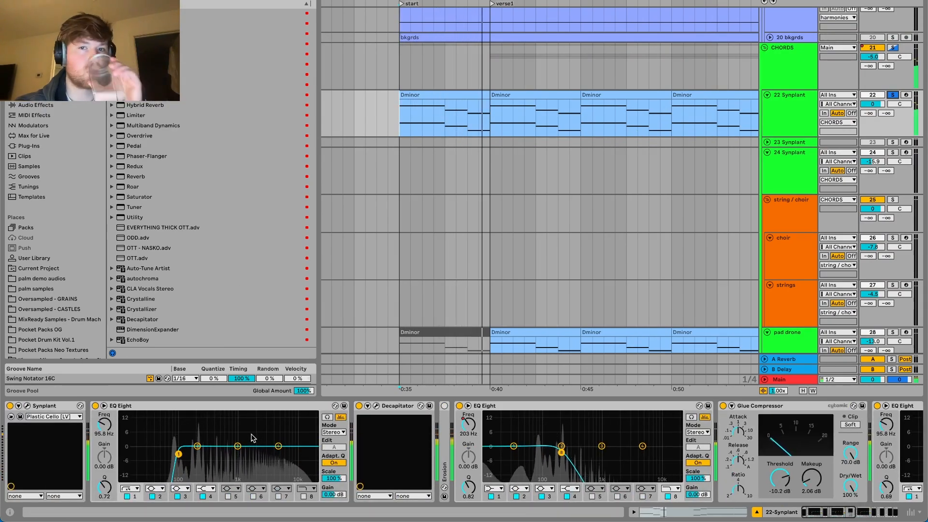
pyautogui.press('space')
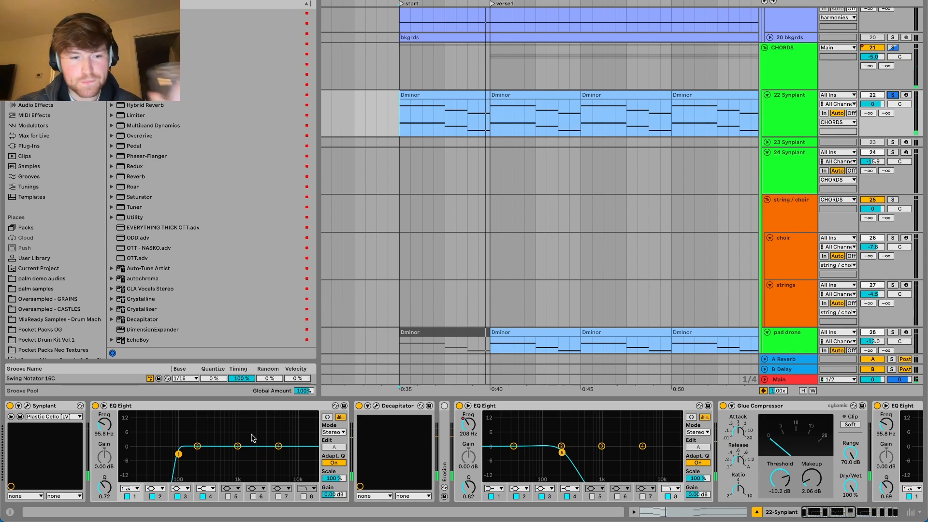
# - Inspect the Synplant instrument's envelope and LFO, oscillator, and filter and effects pages, then close the plug-in window
pyautogui.click(27, 406)
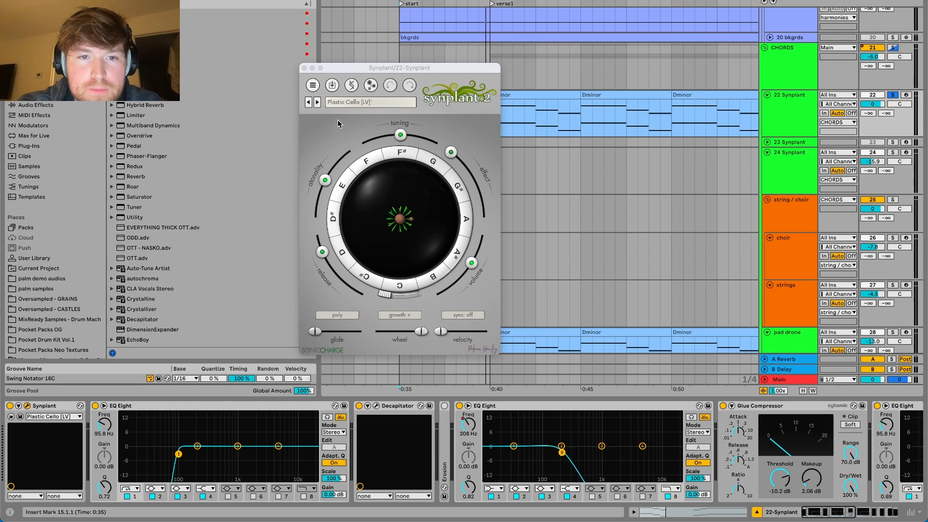
pyautogui.moveTo(365, 68); pyautogui.dragTo(333, 71)
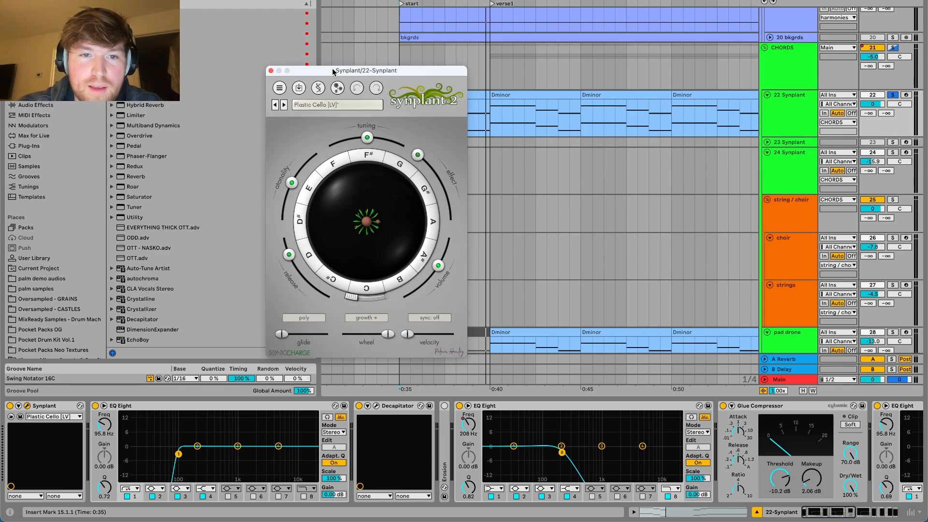
pyautogui.click(317, 88)
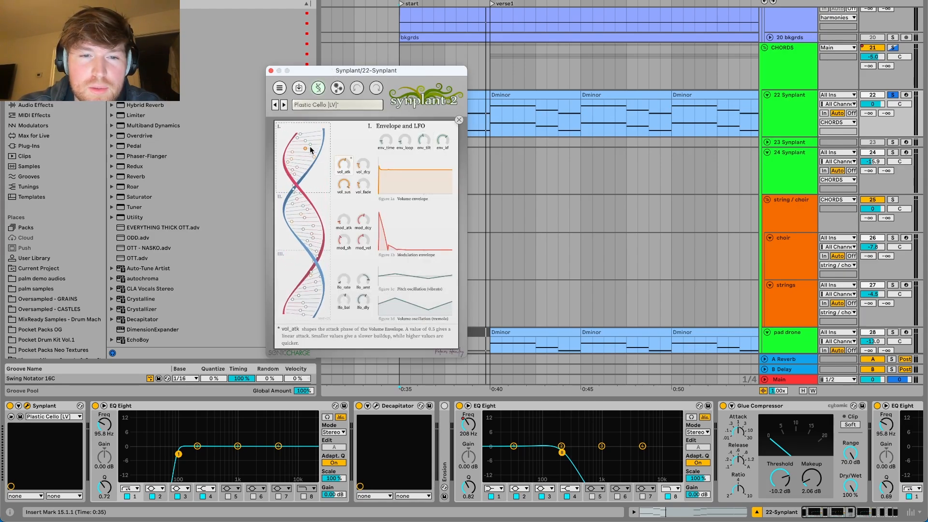
pyautogui.click(300, 237)
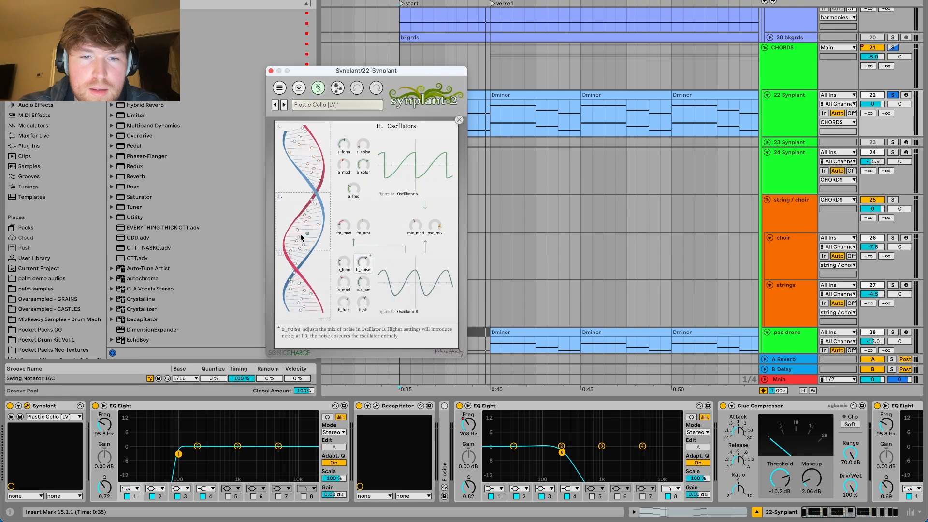
pyautogui.click(299, 295)
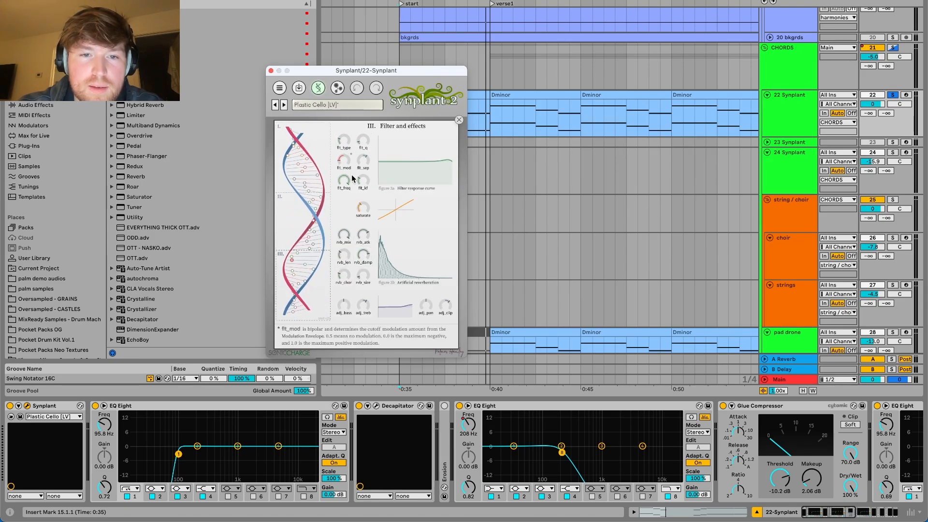
pyautogui.click(313, 151)
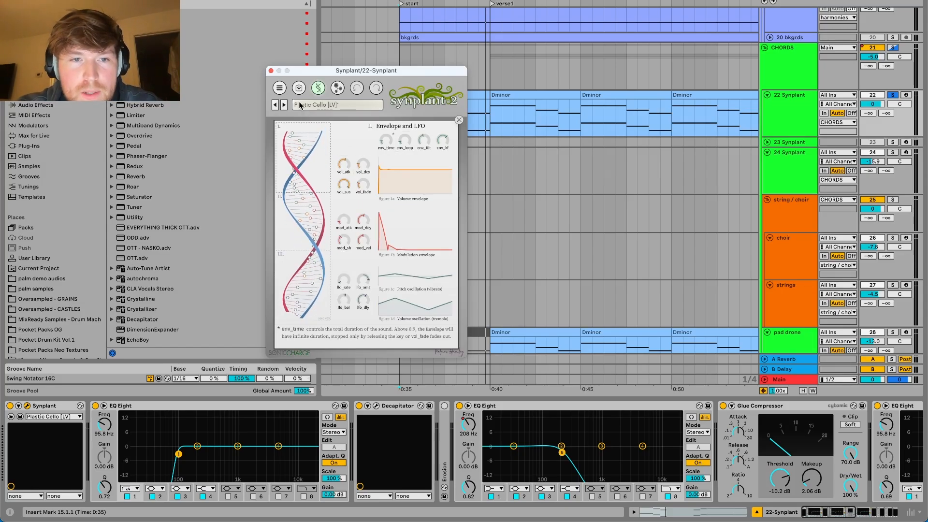
pyautogui.click(316, 89)
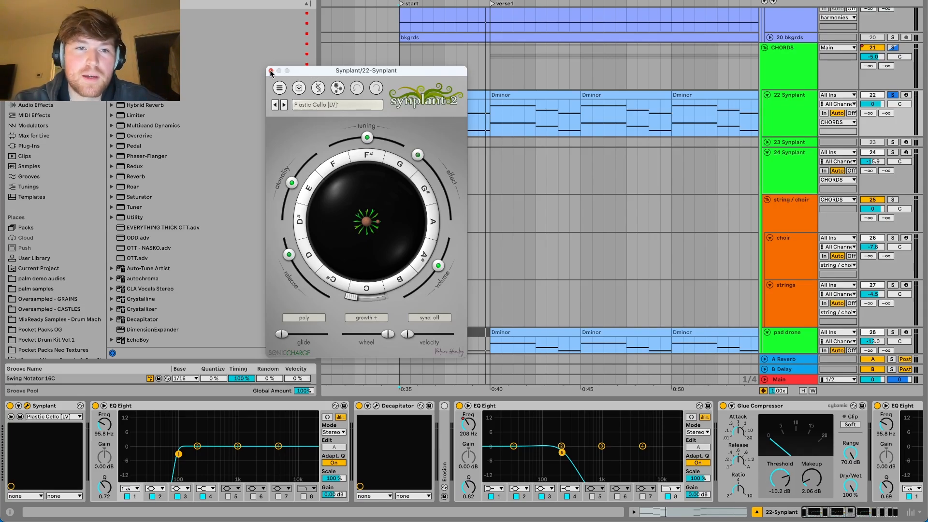
pyautogui.moveTo(302, 73); pyautogui.dragTo(330, 71)
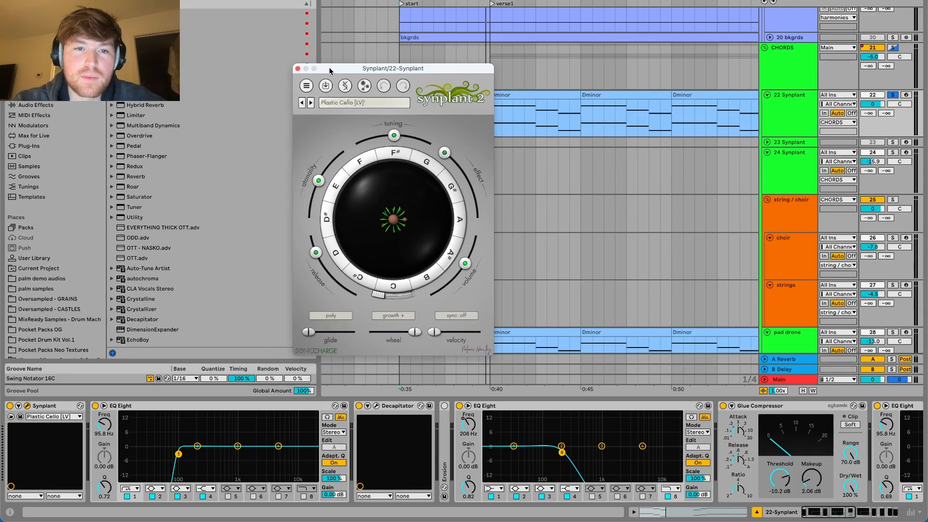
pyautogui.click(298, 68)
# - Place the insert marker at verse1 on the 22 Synplant track and look over the vocal and chord clips through the tension section
pyautogui.click(493, 122)
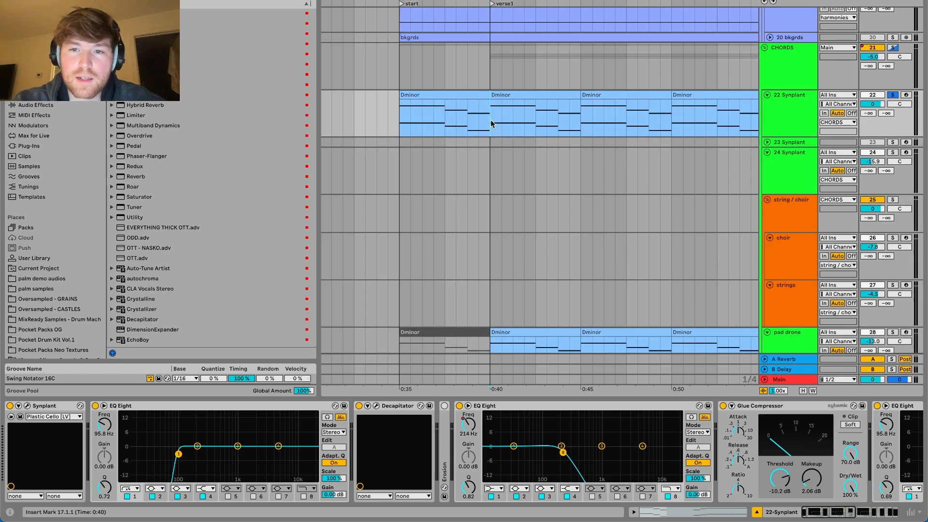
pyautogui.press('-')
pyautogui.scroll(8, 491, 123)
pyautogui.scroll(-3, 491, 123)
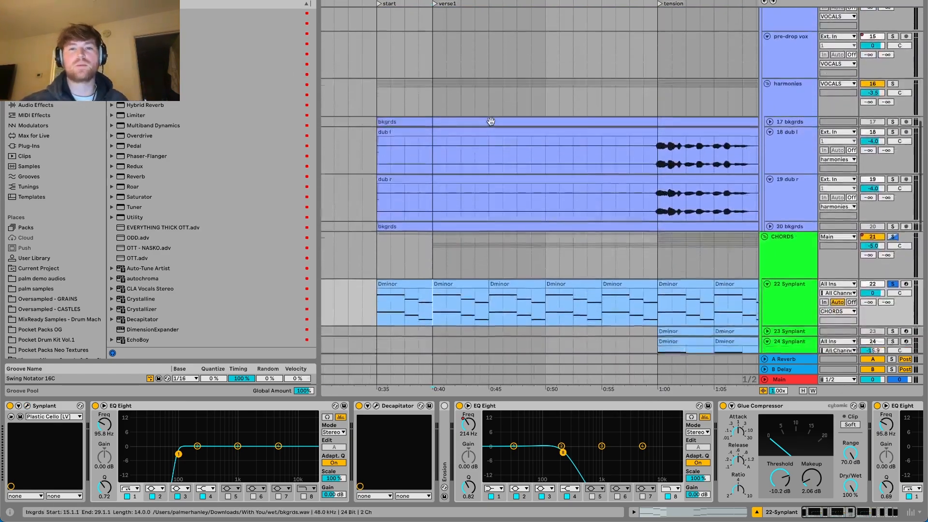
pyautogui.scroll(-2, 491, 121)
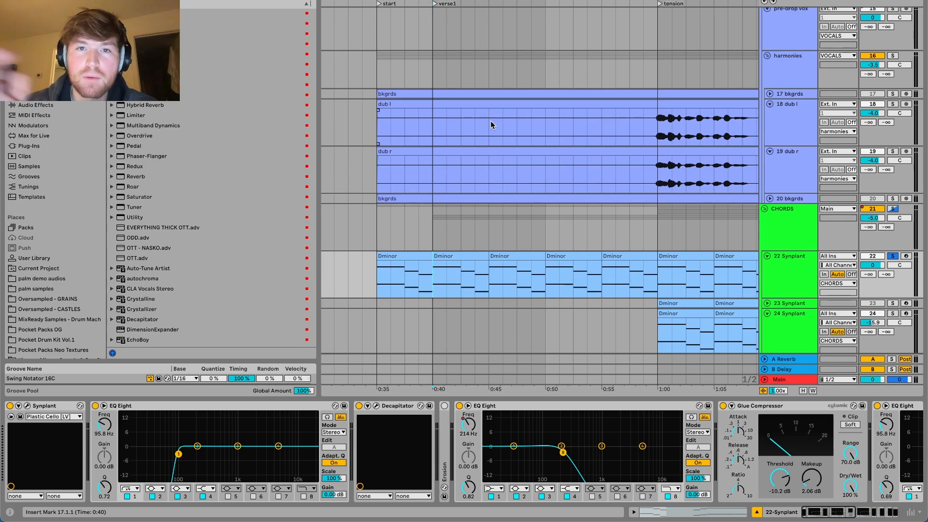
pyautogui.scroll(10, 491, 121)
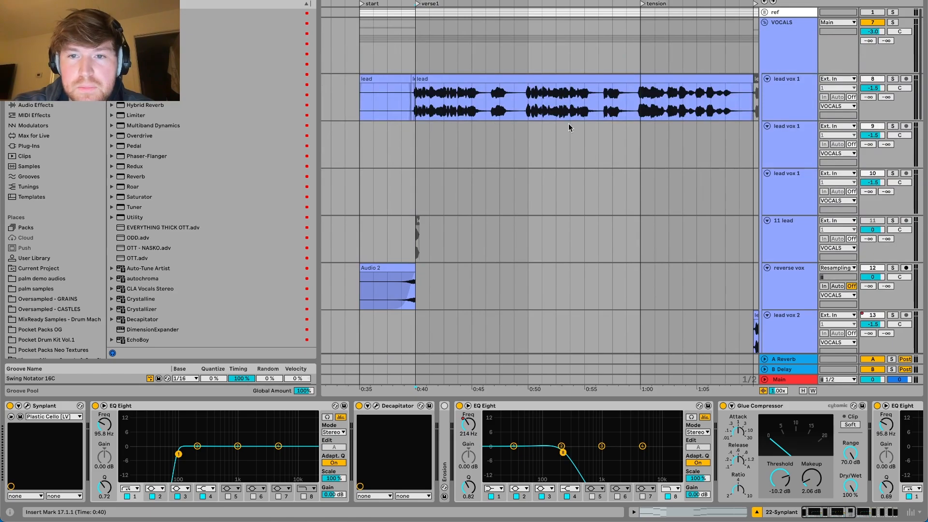
pyautogui.scroll(-10, 719, 185)
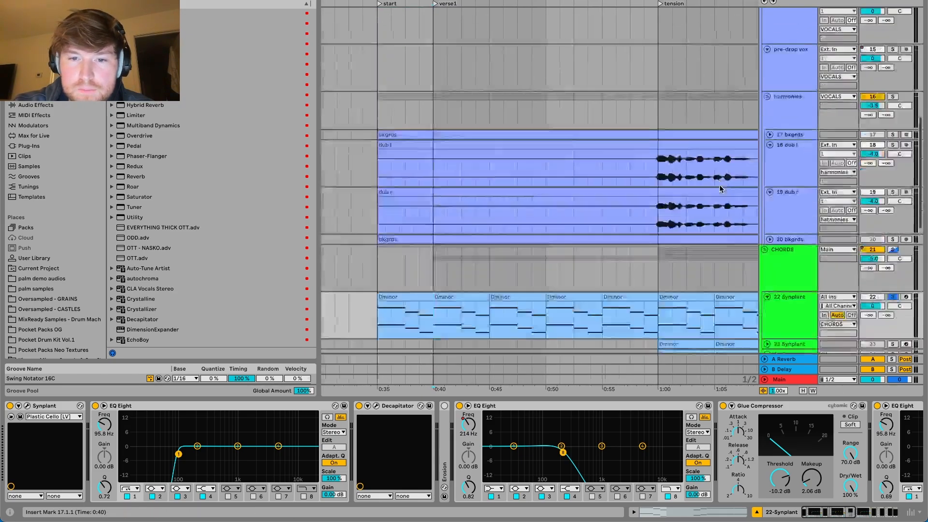
# - Inspect the Decapitator settings on the 22 Synplant track, close its window, and view the EQ Eight and Glue Compressor following it
pyautogui.click(767, 172)
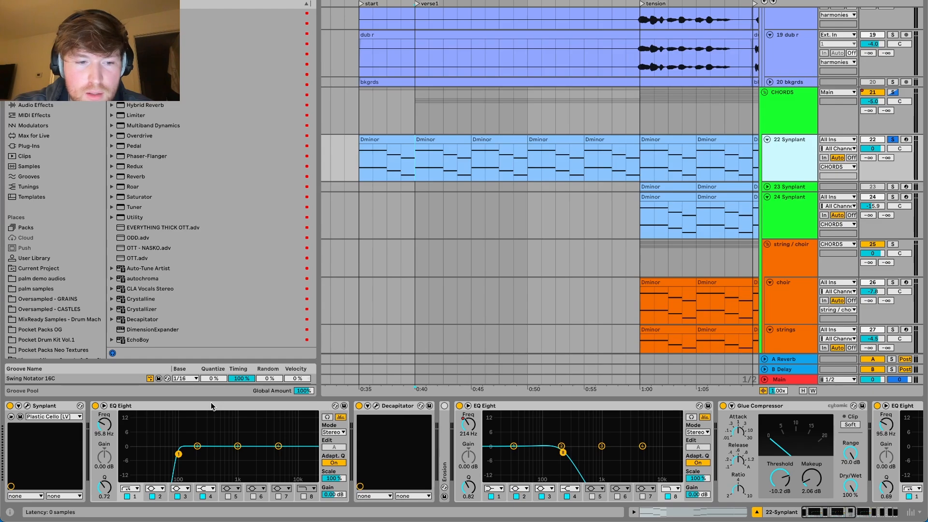
pyautogui.click(376, 406)
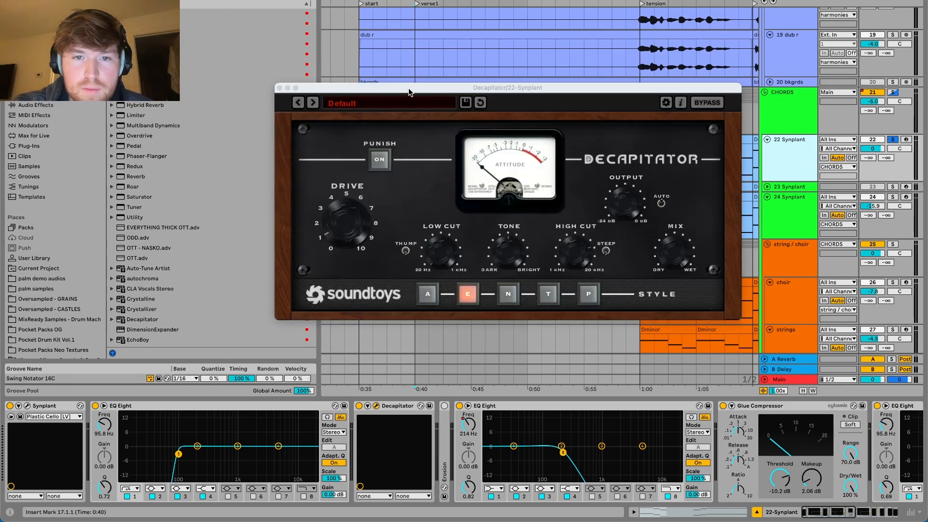
pyautogui.moveTo(408, 89); pyautogui.dragTo(376, 109)
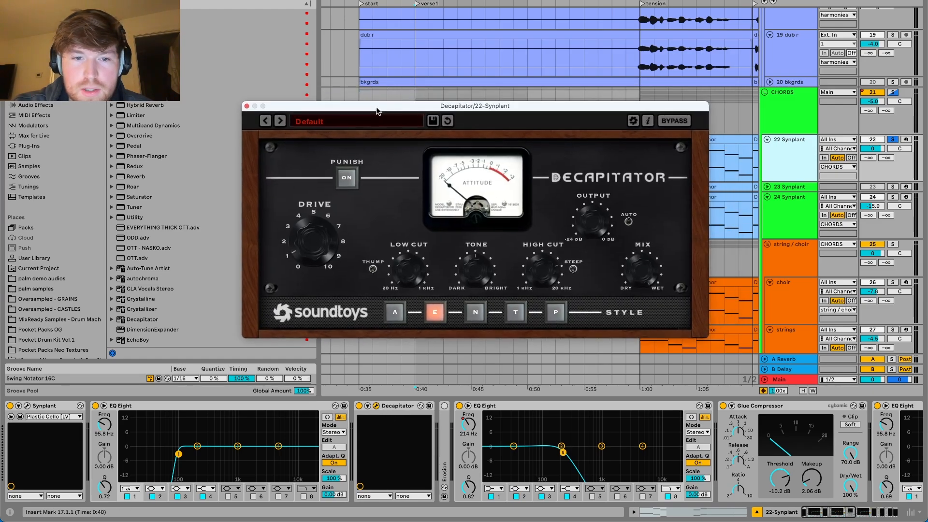
pyautogui.click(246, 107)
pyautogui.scroll(3, 412, 129)
pyautogui.hscroll(3, 540, 457)
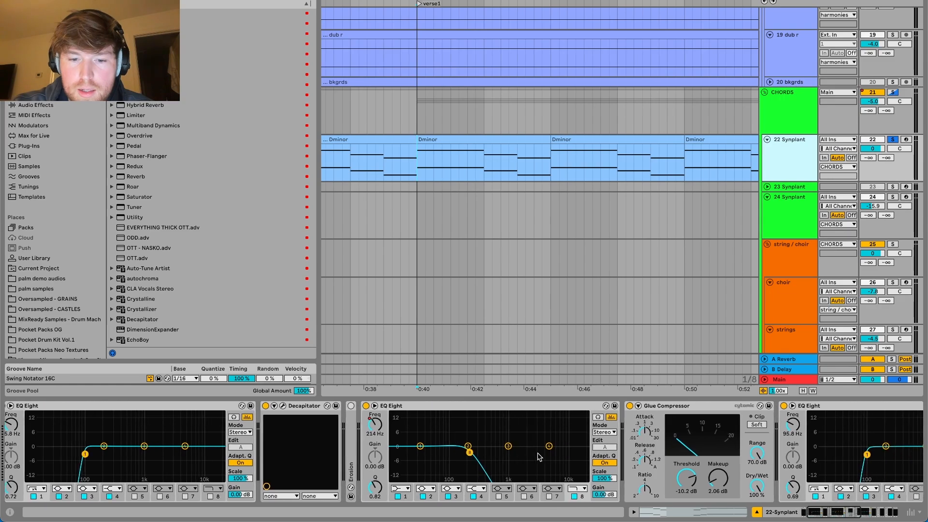
pyautogui.hscroll(3, 540, 457)
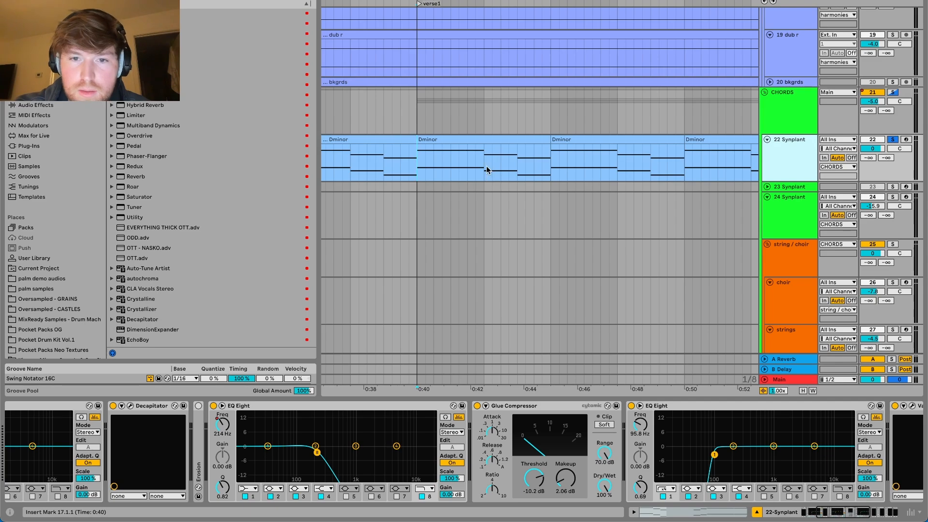
# - Show the automation lane for the 8 Frequency A parameter of the EQ Eight after Decapitator on the 22 Synplant track
pyautogui.press('-')
pyautogui.press('-')
pyautogui.hscroll(1, 507, 191)
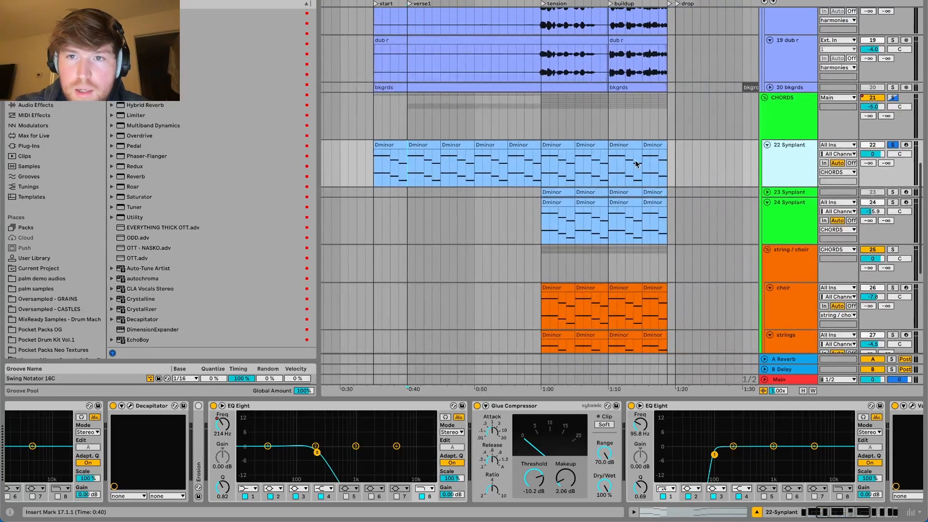
pyautogui.rightClick(218, 423)
pyautogui.click(252, 335)
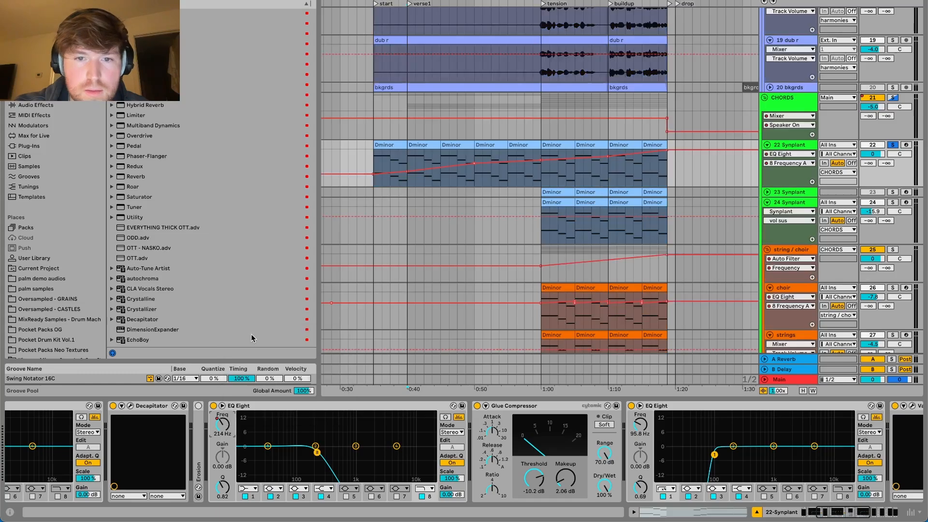
# - Listen to the 22 Synplant filter automation from verse1, the 0:50 point, tension and buildup in turn
pyautogui.click(408, 169)
pyautogui.press('space')
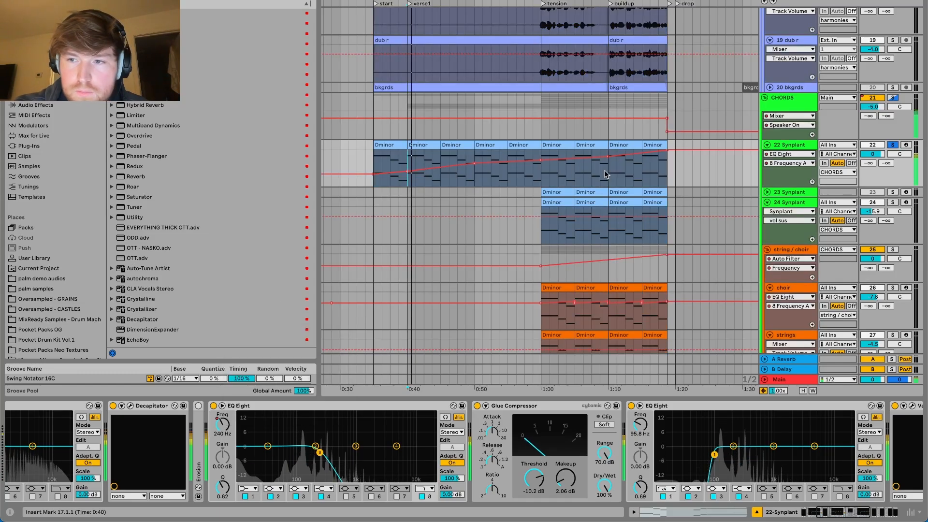
pyautogui.click(474, 179)
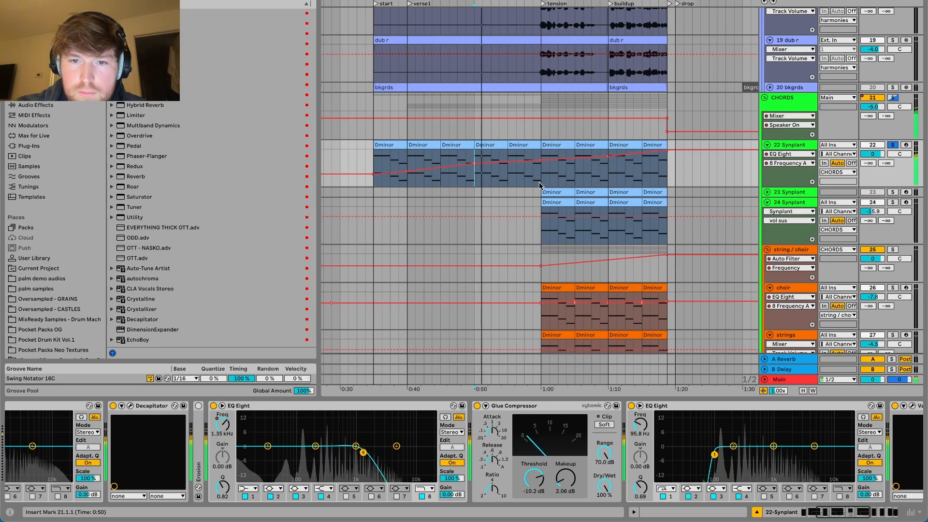
pyautogui.click(540, 180)
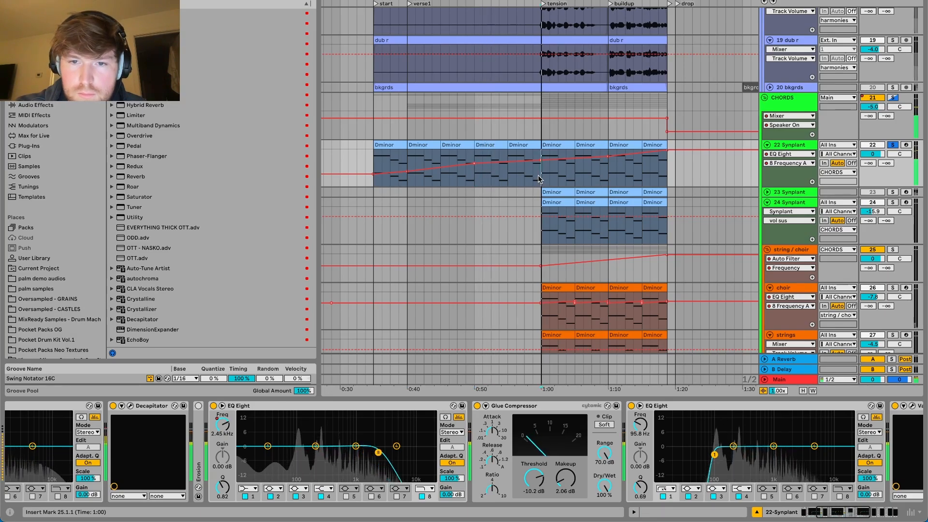
pyautogui.click(605, 176)
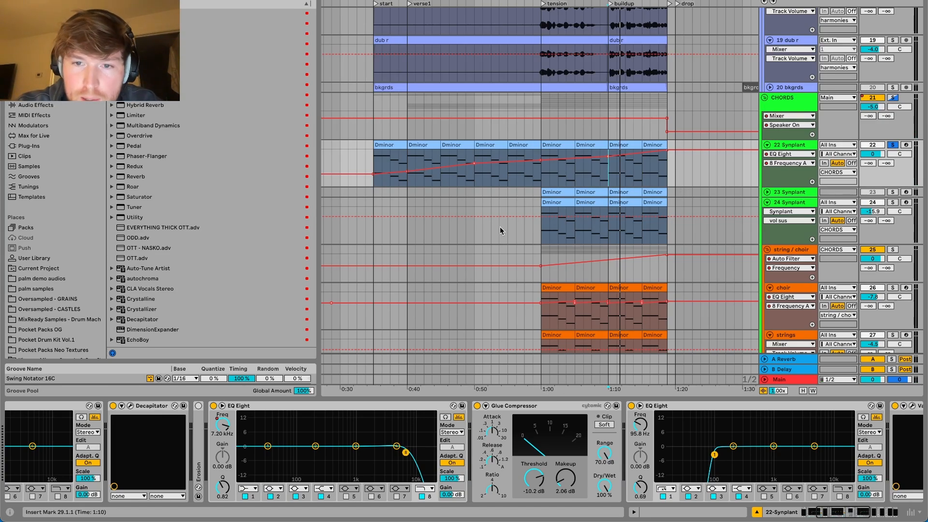
# - Open the RC-20 Retro Color window at the end of the 22 Synplant effect chain and inspect its settings
pyautogui.click(790, 145)
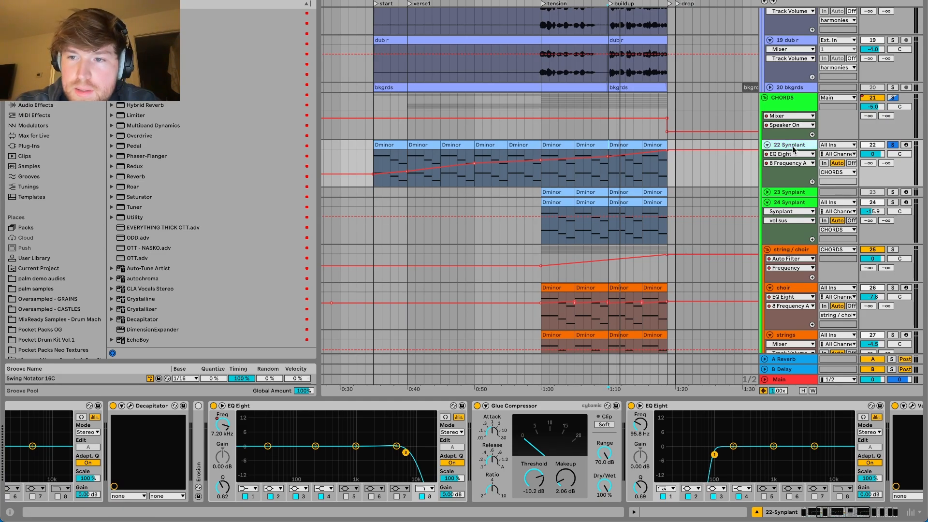
pyautogui.scroll(-3, 634, 202)
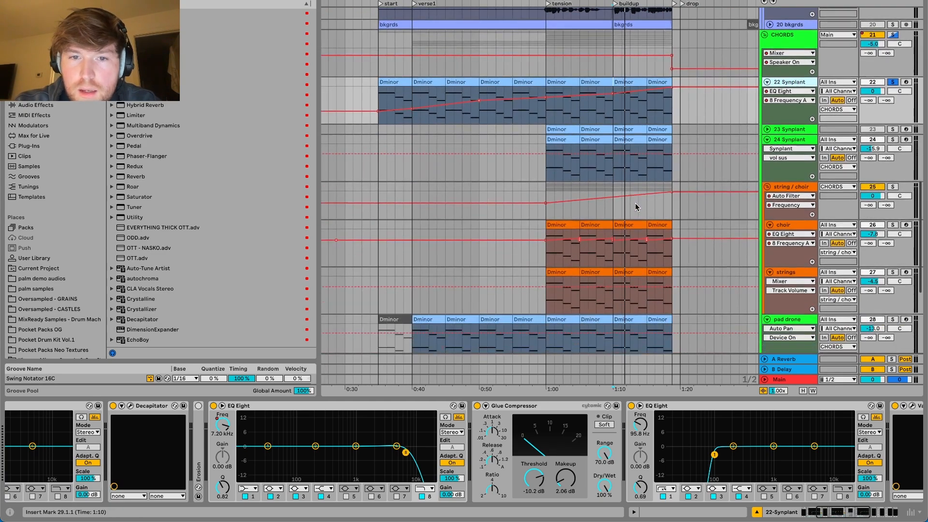
pyautogui.hscroll(10, 487, 413)
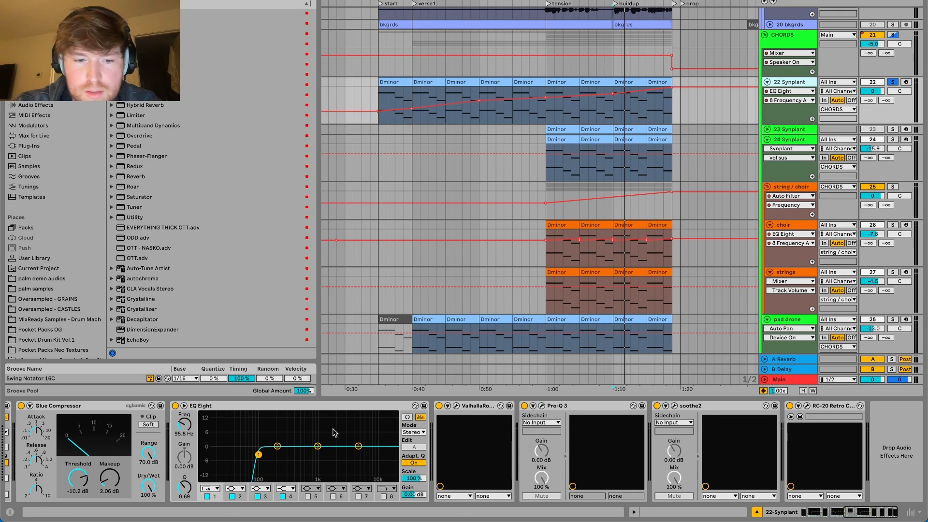
pyautogui.click(799, 417)
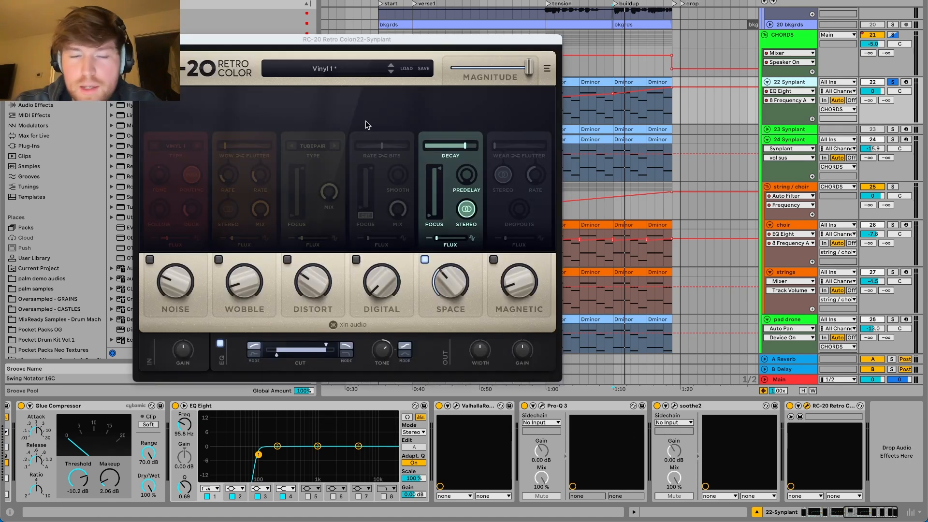
pyautogui.moveTo(374, 42); pyautogui.dragTo(374, 18)
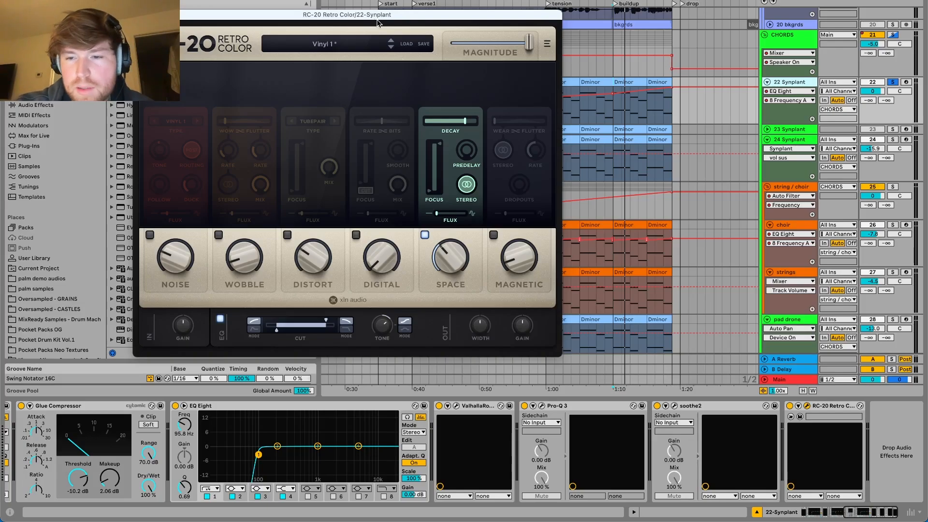
# - Compare the 22 Synplant chords from the buildup with RC-20 Retro Color switched off and back on, and close its window
pyautogui.click(791, 410)
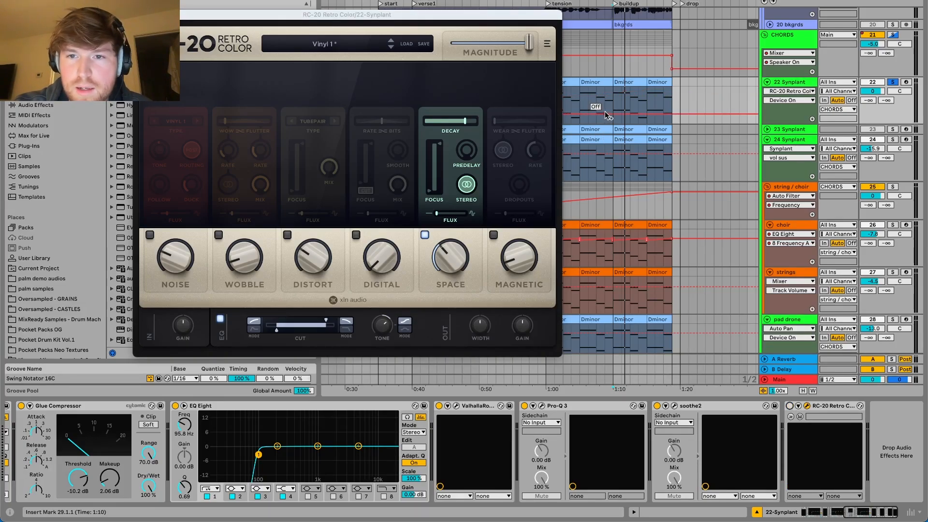
pyautogui.click(611, 97)
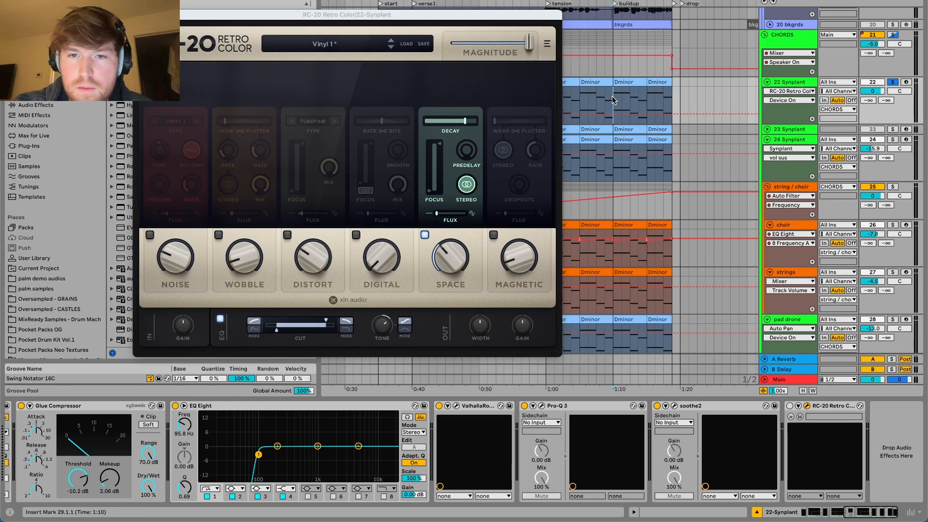
pyautogui.press('space')
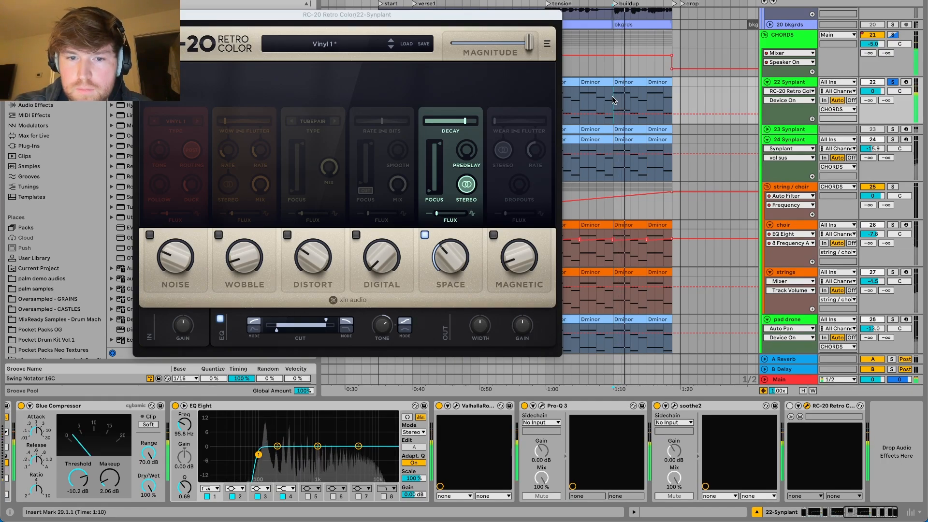
pyautogui.press('space')
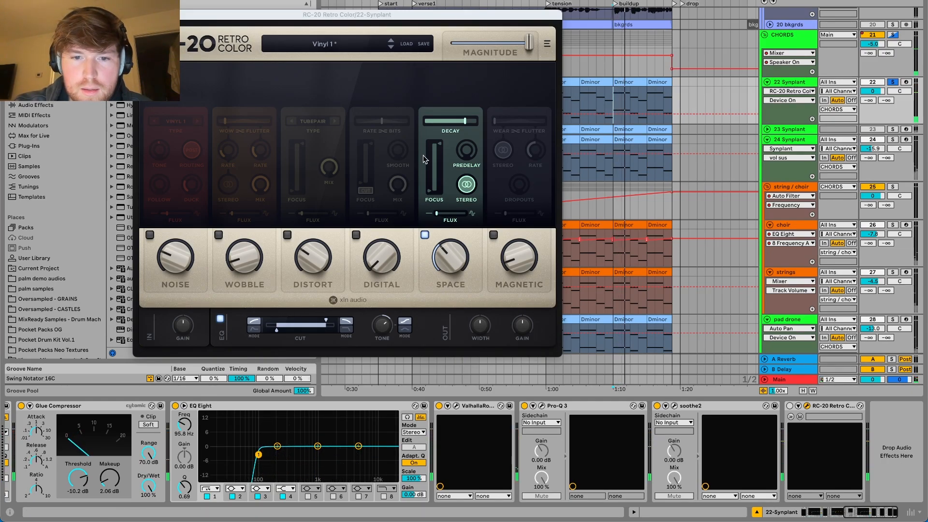
pyautogui.click(789, 406)
pyautogui.press('space')
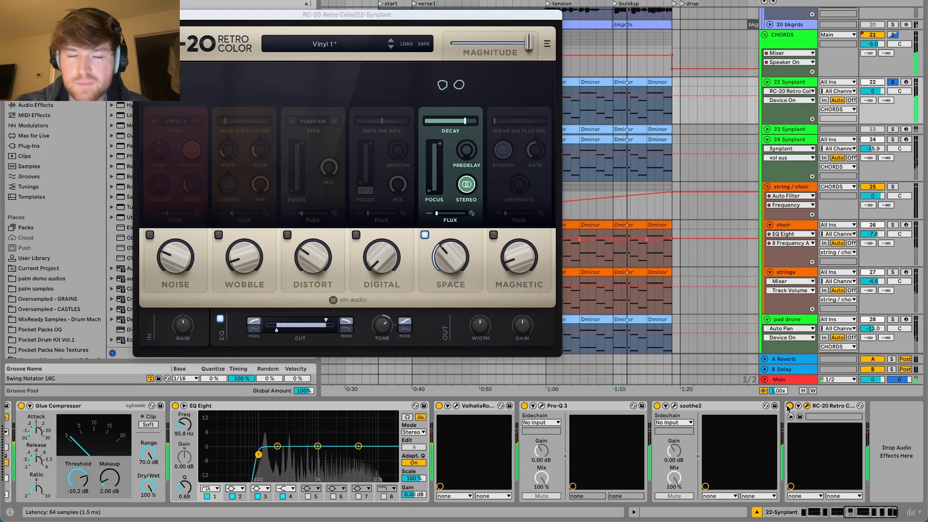
pyautogui.press('space')
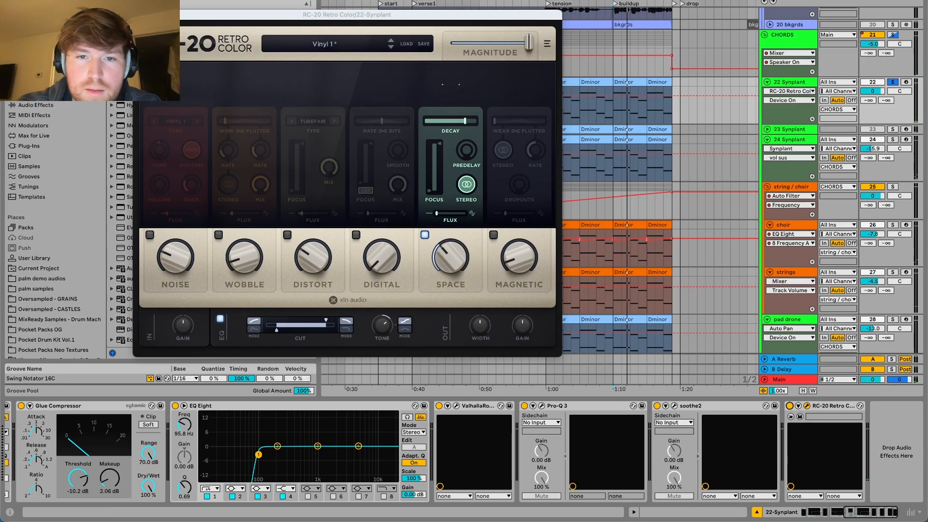
pyautogui.click(139, 14)
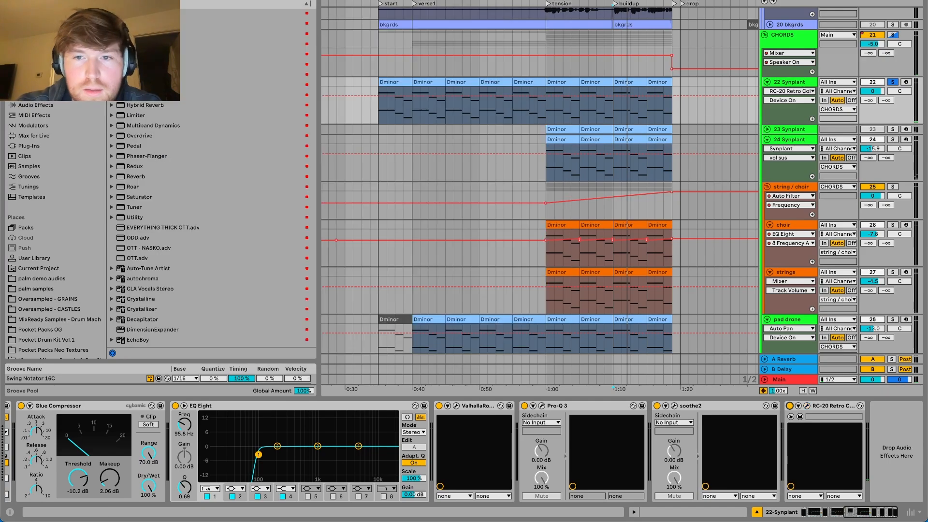
# - Place the insert marker at 0:50 on the 22 Synplant track and briefly reopen the RC-20 Retro Color window
pyautogui.click(476, 117)
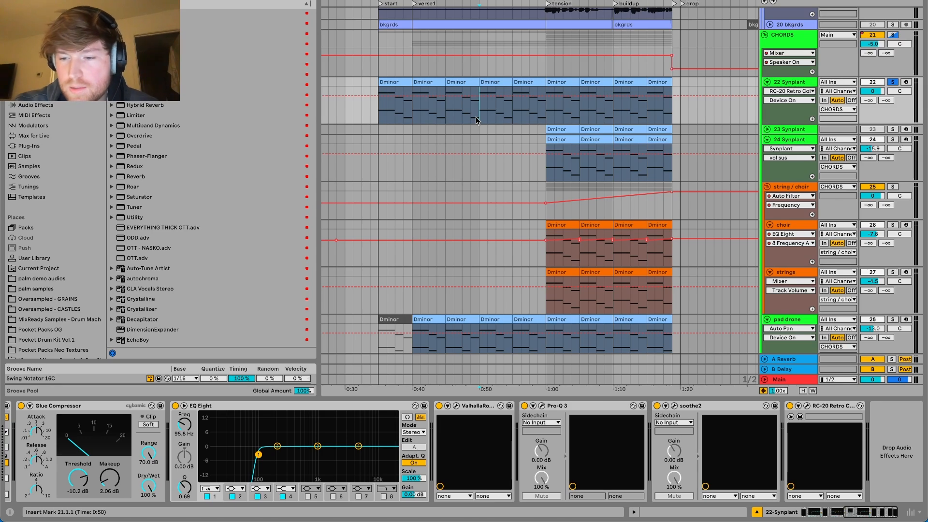
pyautogui.click(806, 406)
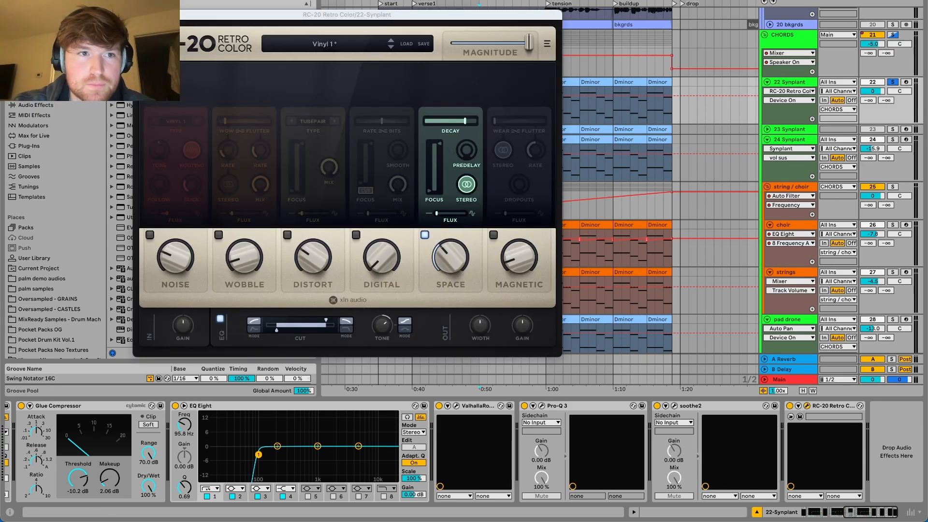
pyautogui.click(139, 15)
# - Solo the first lead vox 1 track alongside 22 Synplant and listen to the vocal with the chords from verse1
pyautogui.hscroll(-1, 468, 161)
pyautogui.scroll(1, 467, 160)
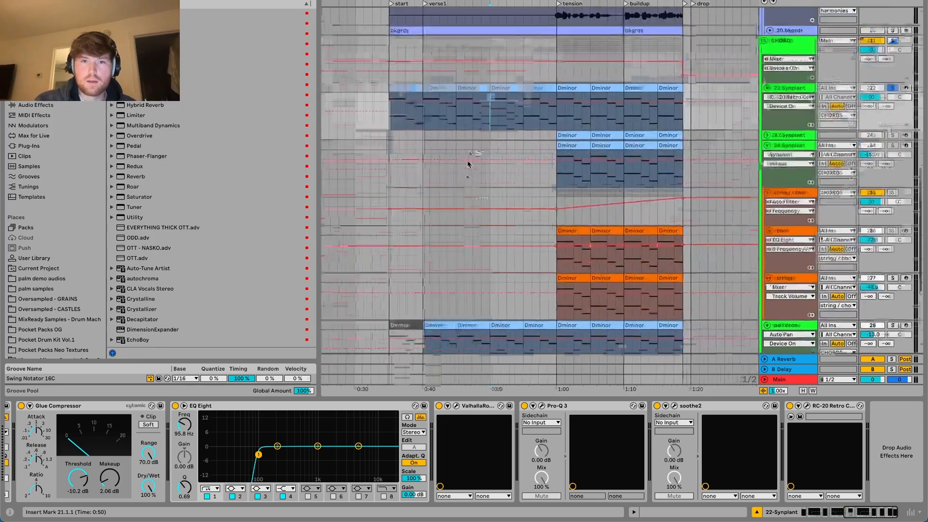
pyautogui.scroll(3, 468, 162)
pyautogui.hscroll(-1, 468, 161)
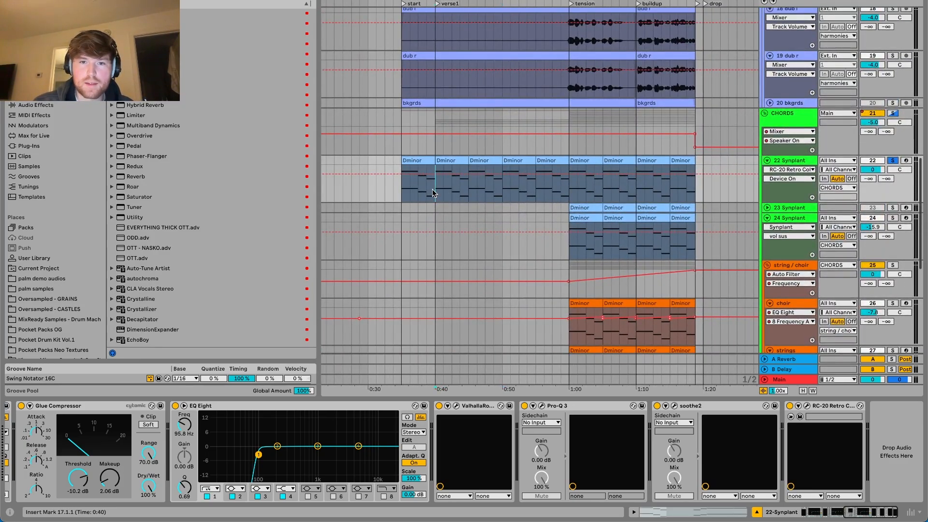
pyautogui.scroll(10, 879, 63)
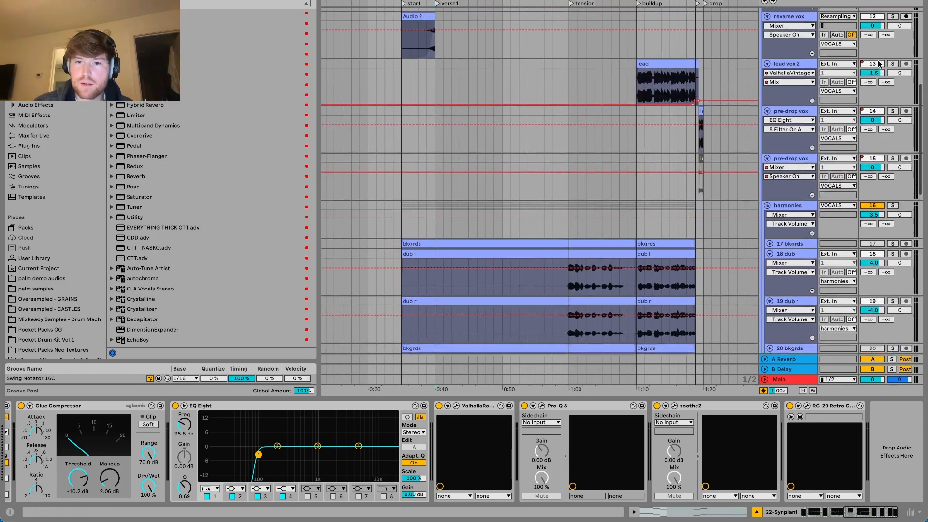
pyautogui.scroll(10, 879, 63)
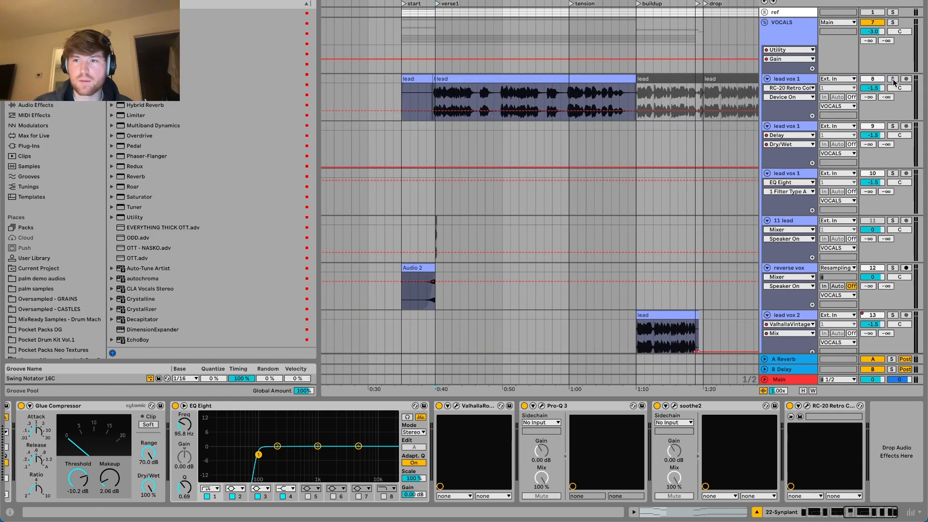
pyautogui.click(892, 79)
pyautogui.press('space')
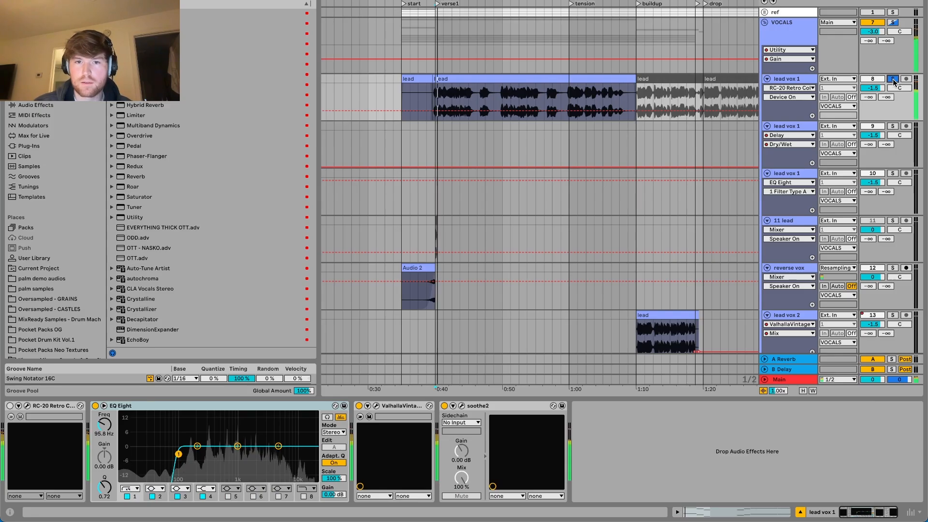
pyautogui.scroll(-12, 514, 127)
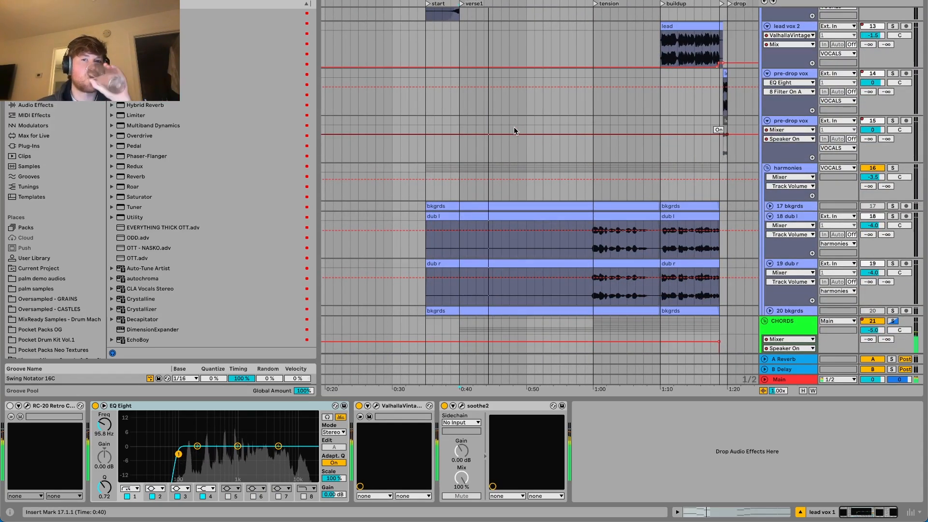
pyautogui.scroll(-7, 514, 130)
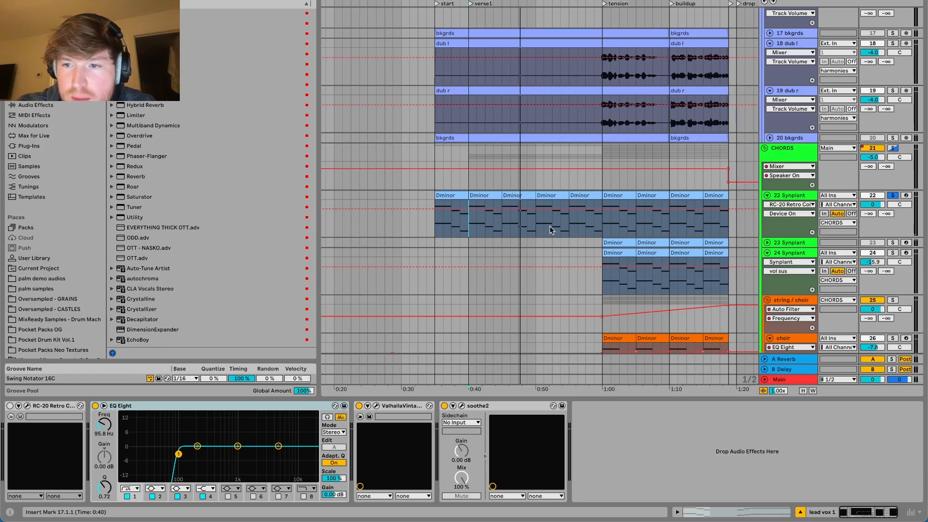
# - Look over the arrangement from the lead vocals through the Synplant, choir and strings tracks to the pad drone and white noise tracks
pyautogui.scroll(15, 550, 227)
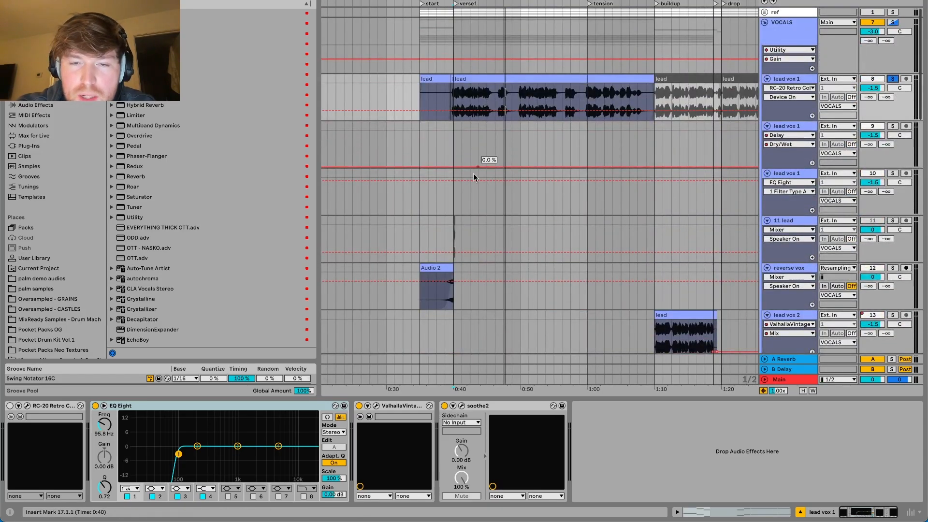
pyautogui.scroll(-15, 473, 176)
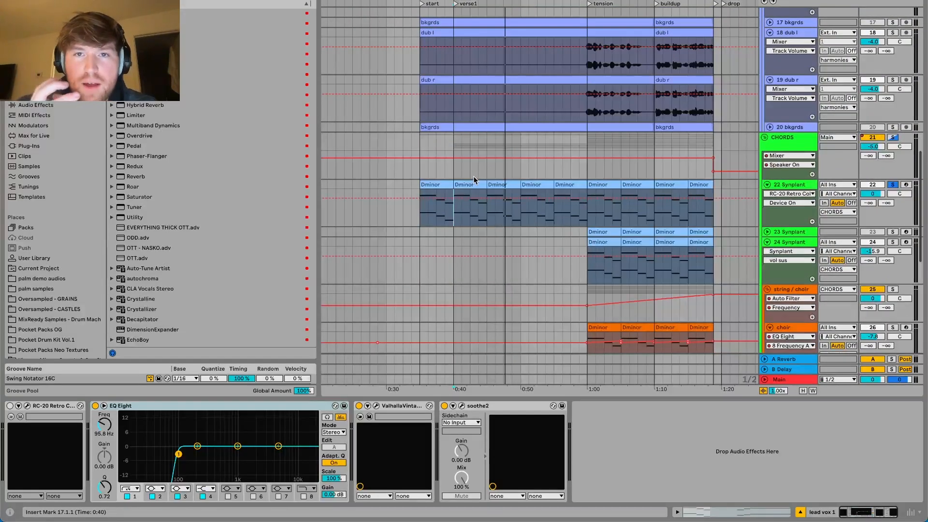
pyautogui.scroll(-5, 473, 222)
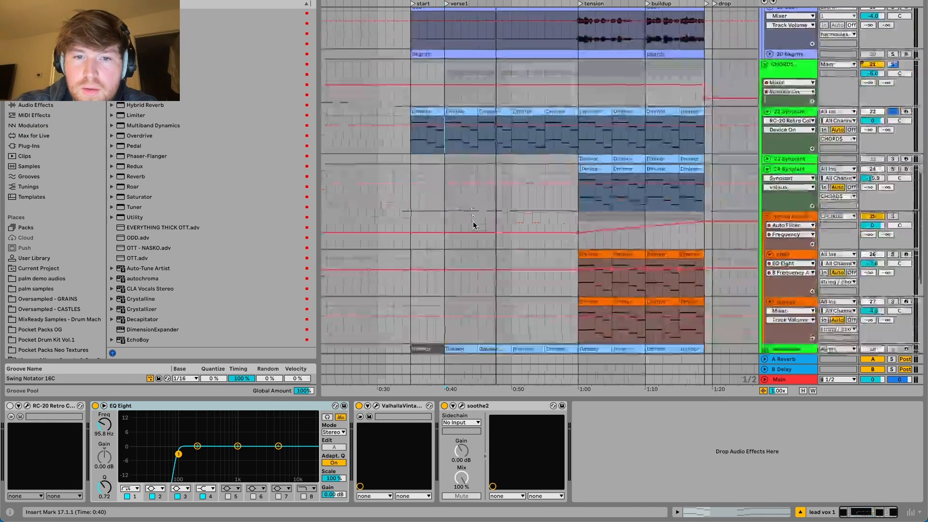
pyautogui.scroll(-3, 472, 222)
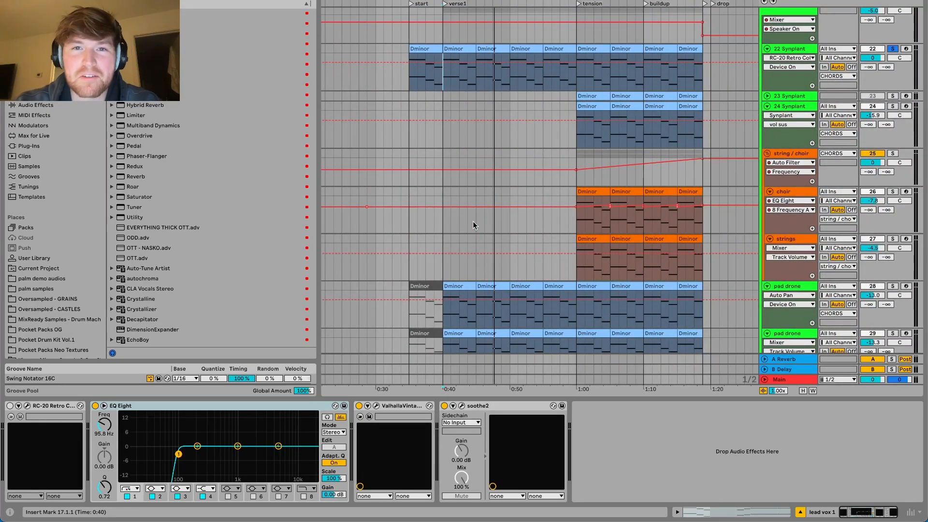
pyautogui.scroll(-6, 473, 221)
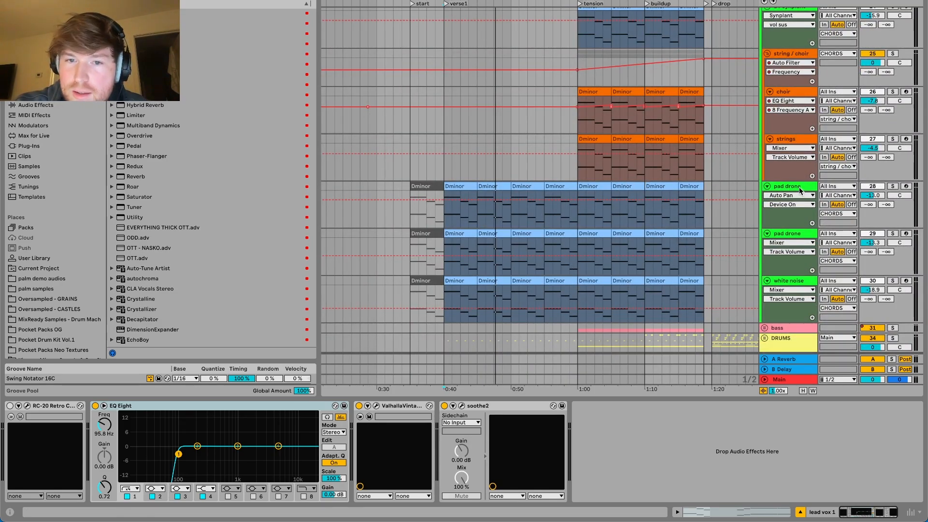
# - Clear the solos on the vocal and 22 Synplant tracks and hide the automation lanes in the arrangement
pyautogui.scroll(10, 799, 190)
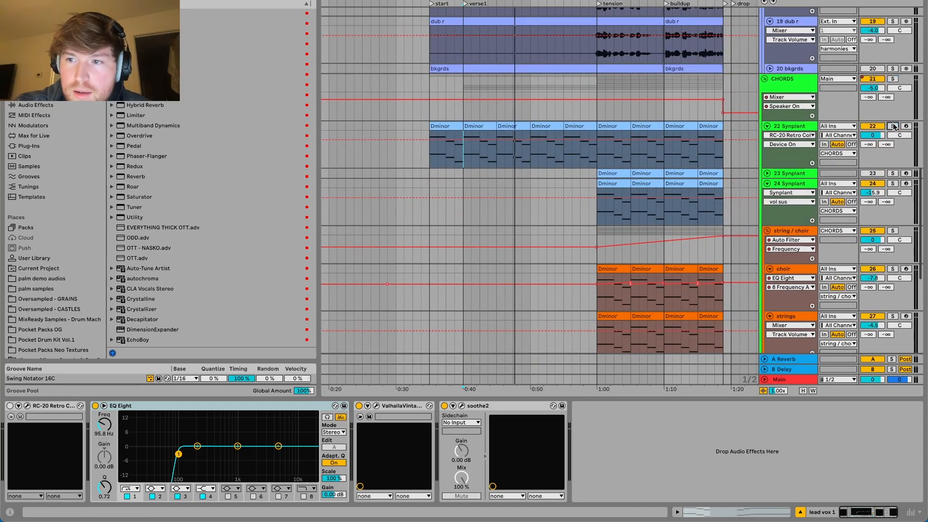
pyautogui.scroll(-4, 894, 127)
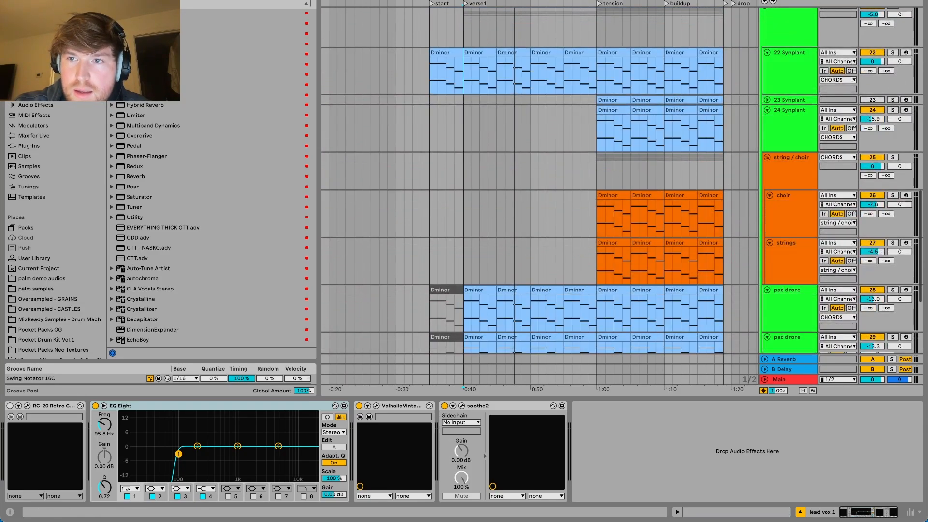
pyautogui.click(779, 53)
pyautogui.scroll(-8, 709, 186)
# - Solo pad drone tracks 28 and 29 in turn and listen to each one in verse1
pyautogui.click(749, 172)
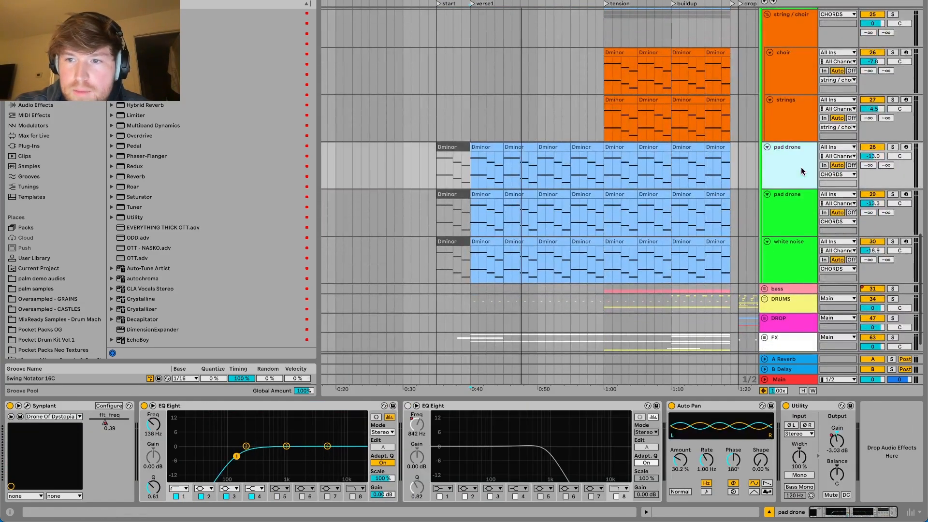
pyautogui.click(891, 148)
pyautogui.press('space')
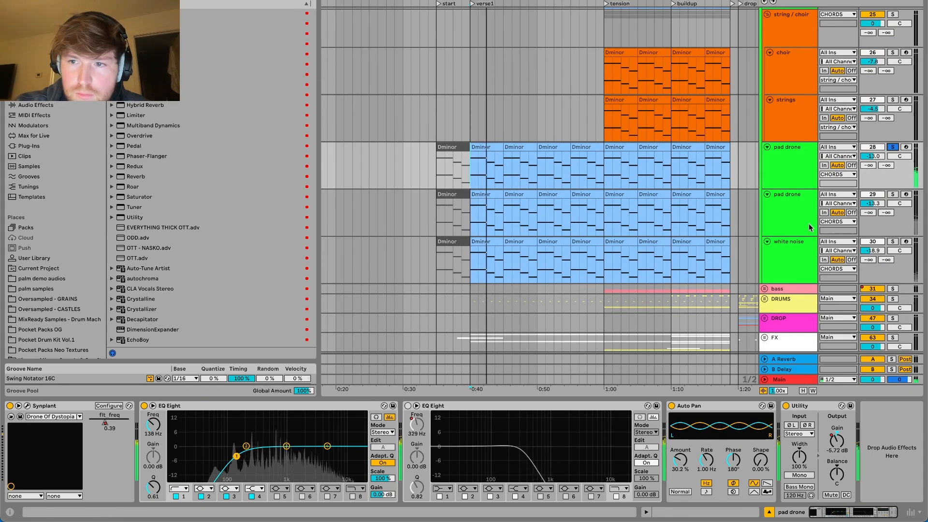
pyautogui.click(891, 195)
pyautogui.click(486, 219)
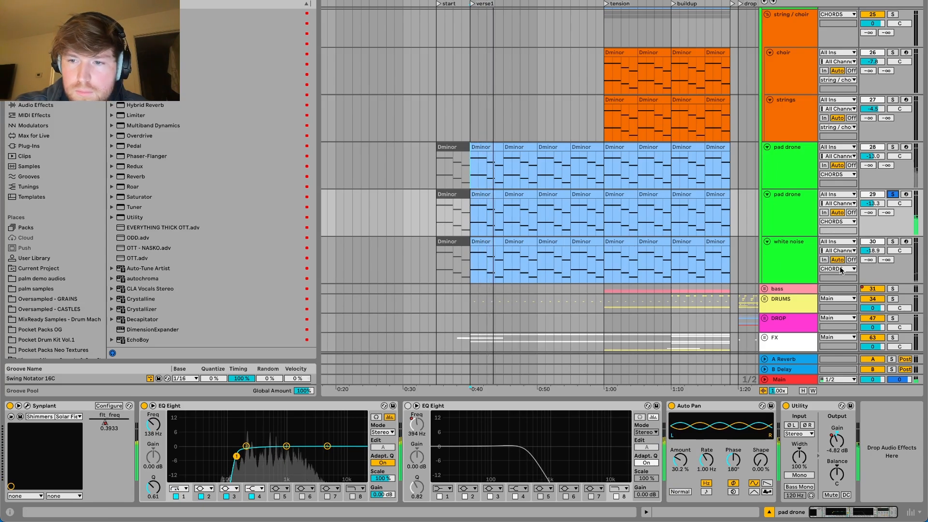
# - Open the Synplant window on pad drone track 28 to show the Drone Of Dystopia patch, and reposition the window
pyautogui.click(801, 179)
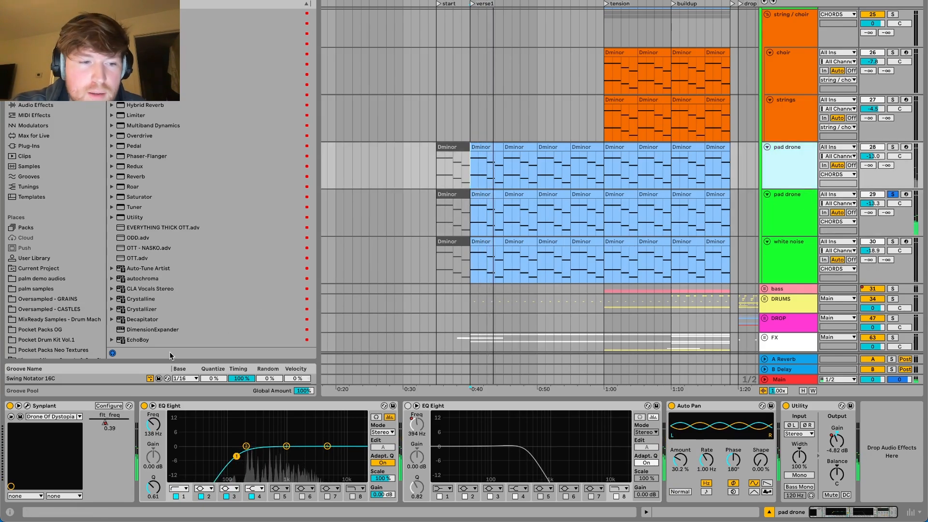
pyautogui.click(26, 407)
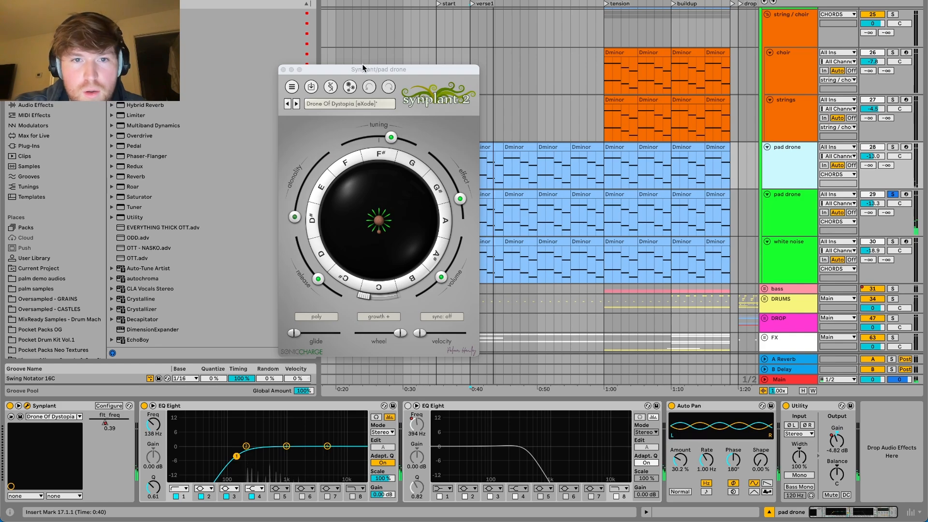
pyautogui.moveTo(364, 69); pyautogui.dragTo(399, 70)
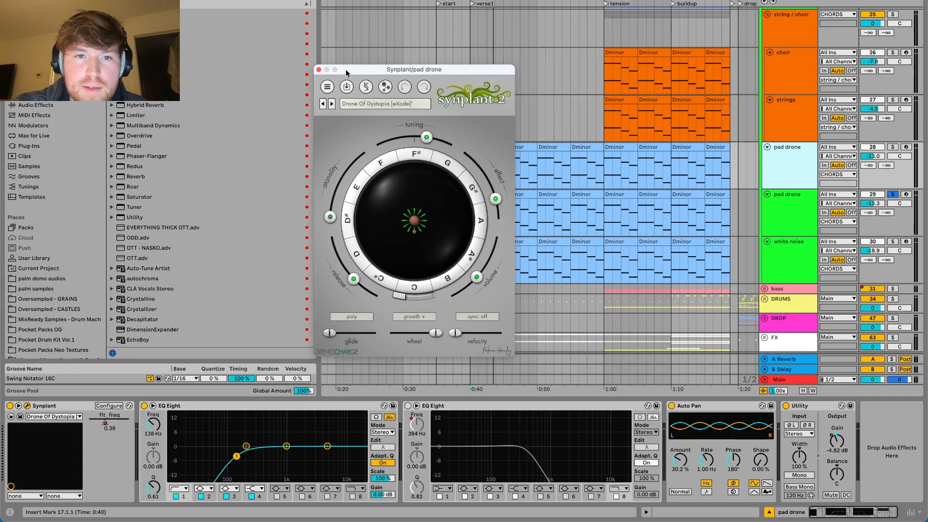
pyautogui.moveTo(346, 69); pyautogui.dragTo(360, 65)
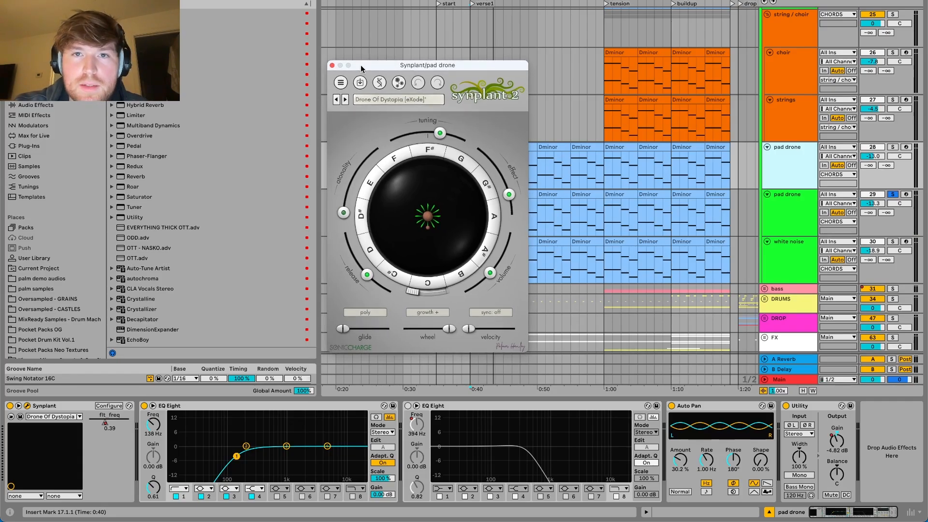
# - Close the Synplant window and solo pad drone track 28 to listen to it from verse1
pyautogui.click(332, 65)
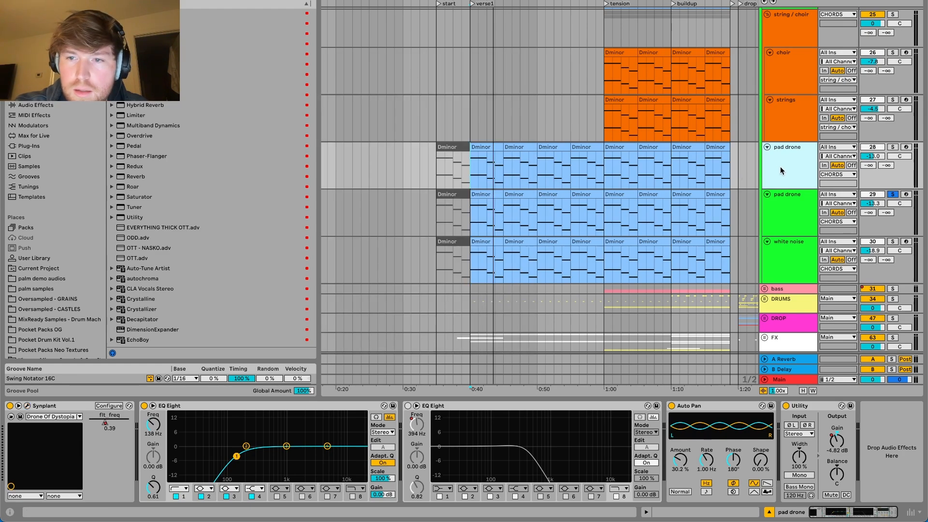
pyautogui.click(893, 147)
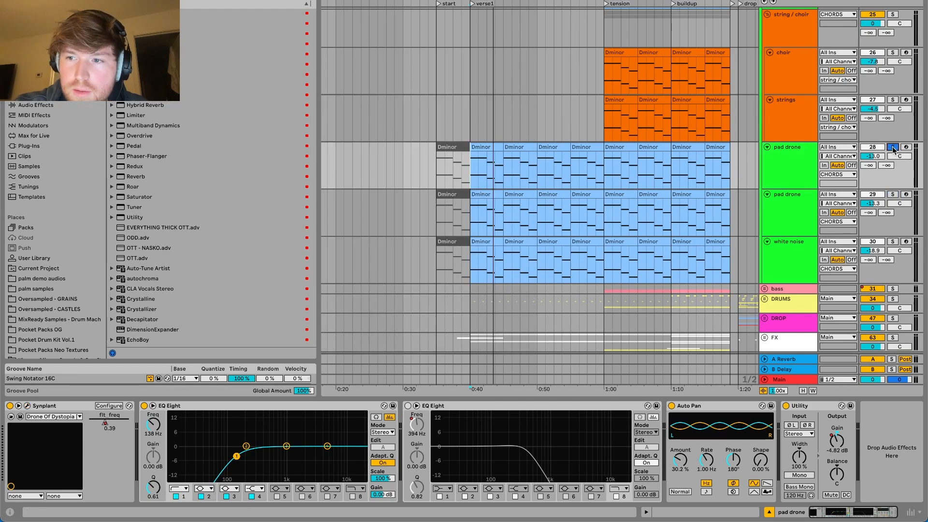
pyautogui.press('space')
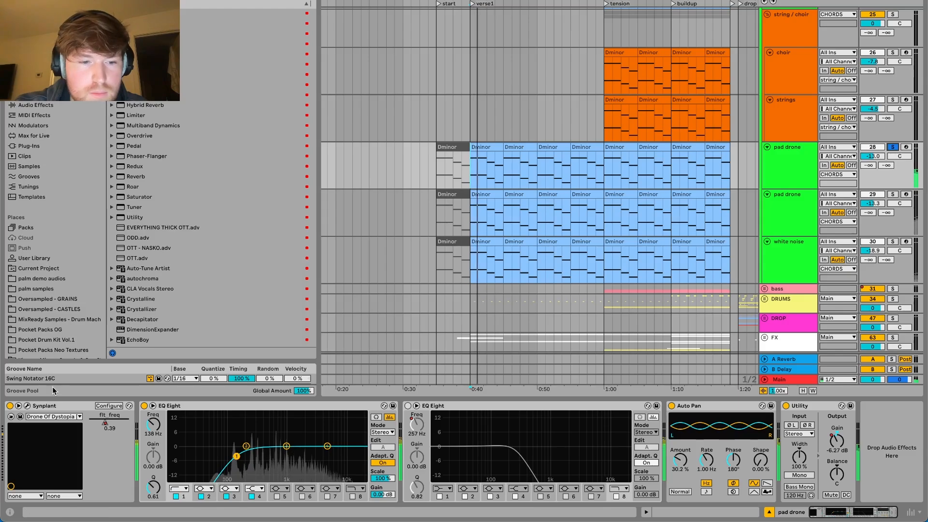
# - Select pad drone track 29, solo it in place of track 28, and play it from verse1
pyautogui.click(783, 217)
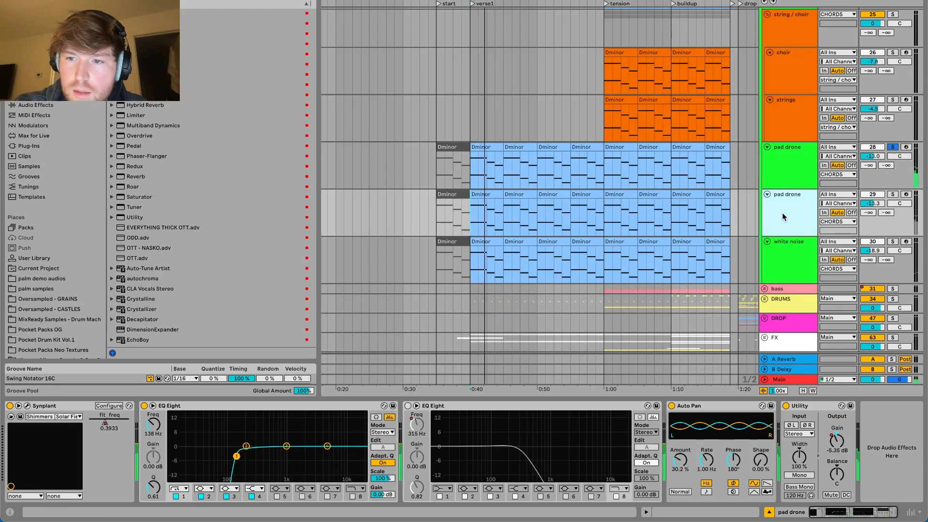
pyautogui.press('space')
pyautogui.click(892, 195)
pyautogui.press('space')
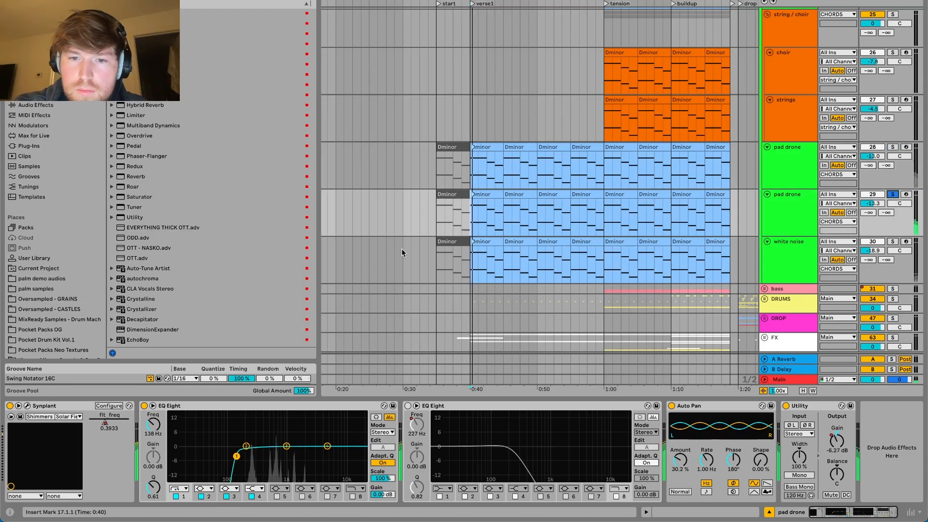
# - Show the Shimmers [Solar Fields] patch in the Synplant window on pad drone track 29, then close the window
pyautogui.click(27, 406)
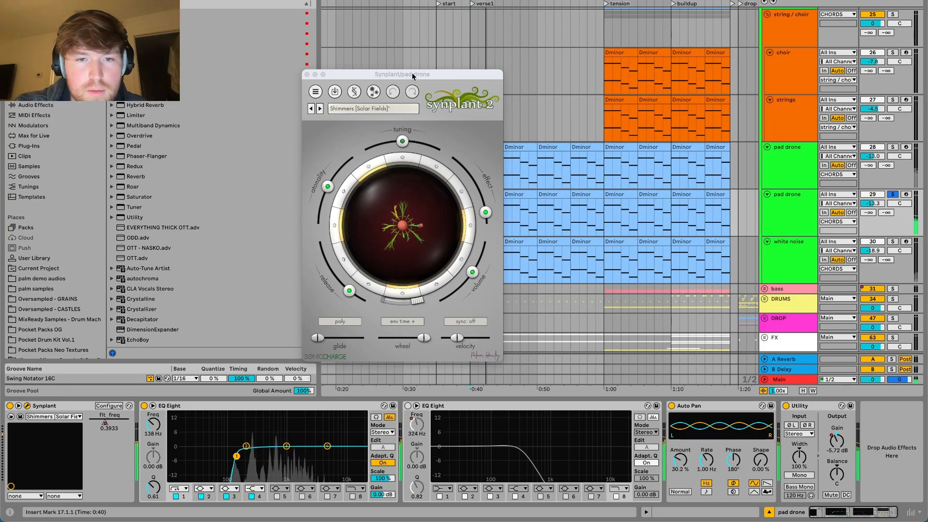
pyautogui.moveTo(412, 73); pyautogui.dragTo(437, 69)
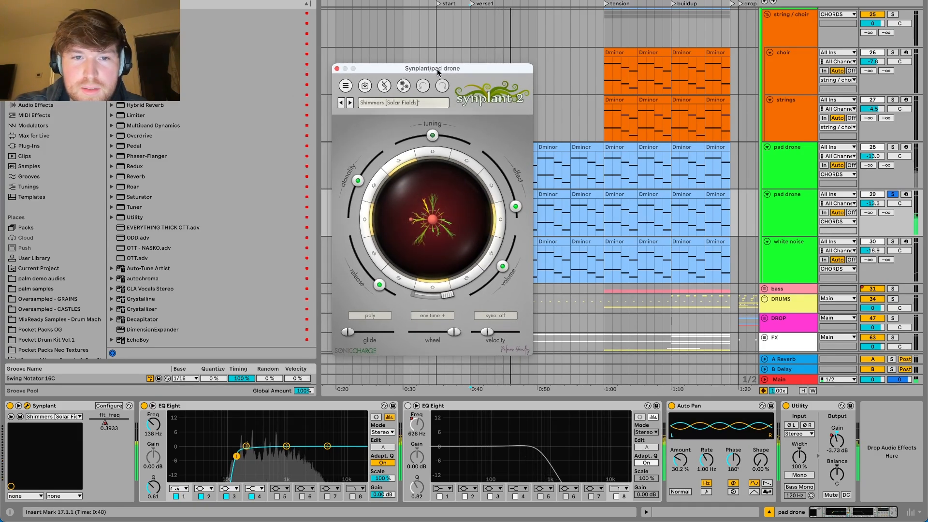
pyautogui.click(336, 69)
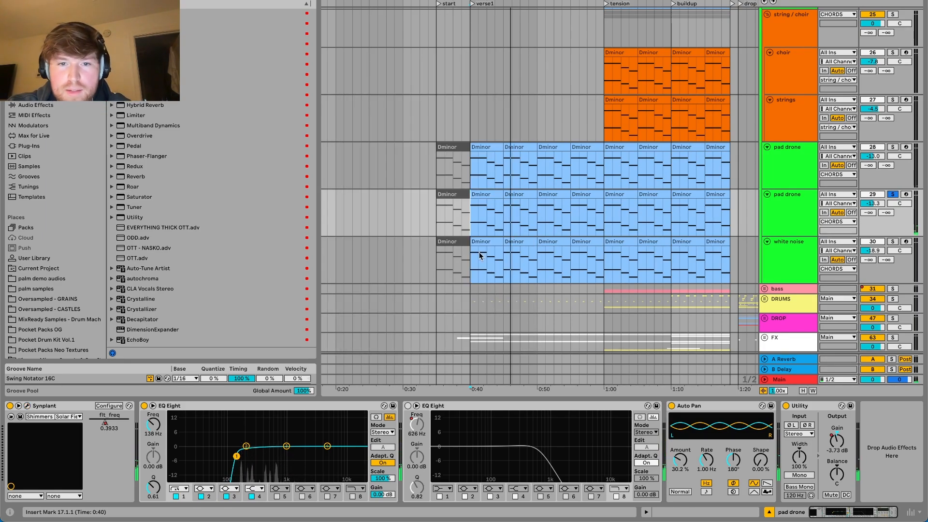
# - Select white noise track 30, solo it alone, and play it from verse1
pyautogui.scroll(-2, 493, 270)
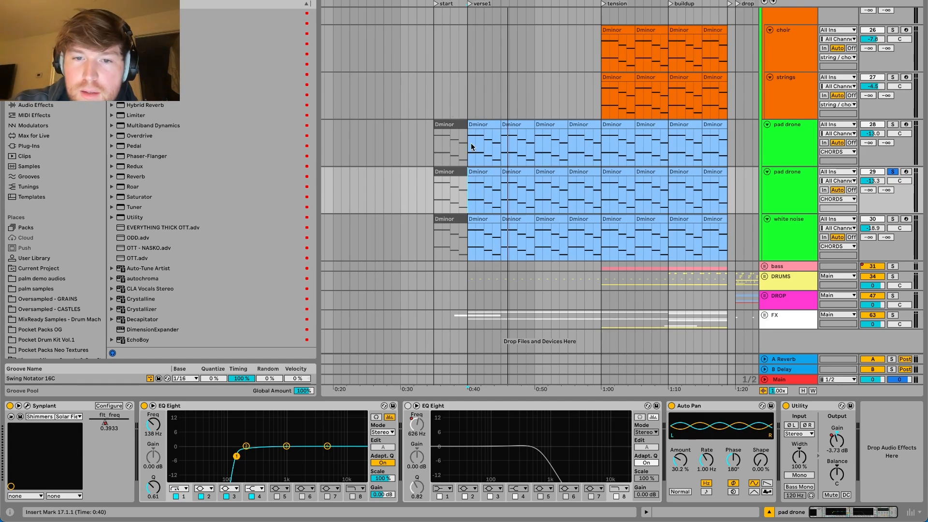
pyautogui.click(808, 237)
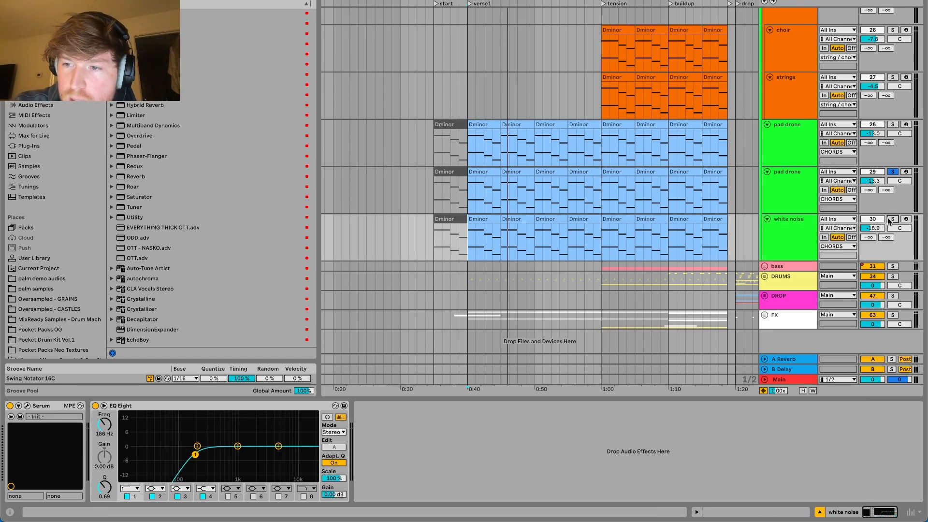
pyautogui.click(892, 218)
pyautogui.press('space')
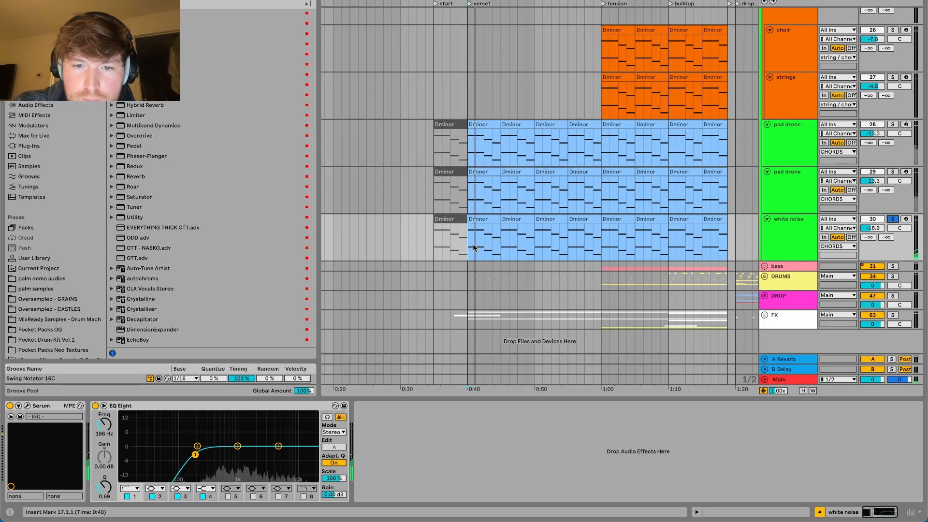
# - Open Serum on the white noise track, examine the Organics noise list containing Paper Bag, and close the window
pyautogui.click(27, 406)
pyautogui.moveTo(324, 36); pyautogui.dragTo(363, 38)
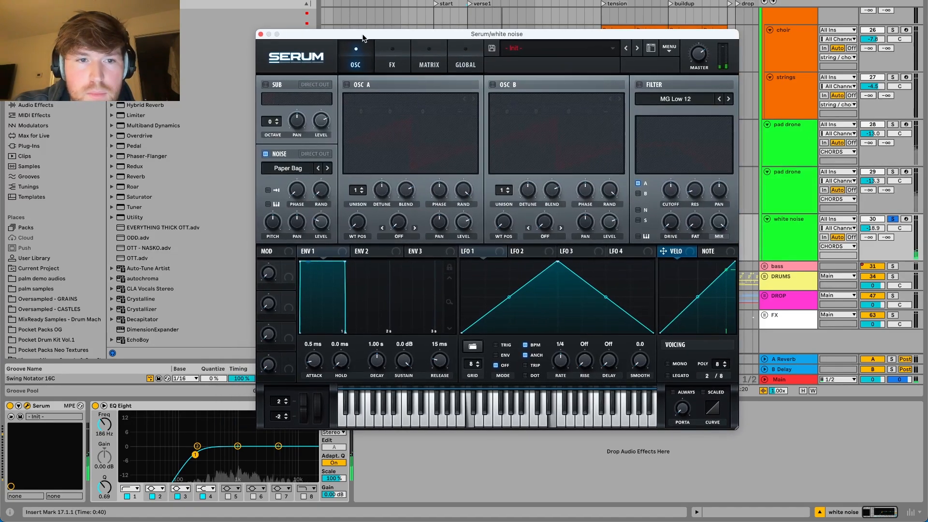
pyautogui.click(287, 169)
pyautogui.moveTo(297, 234)
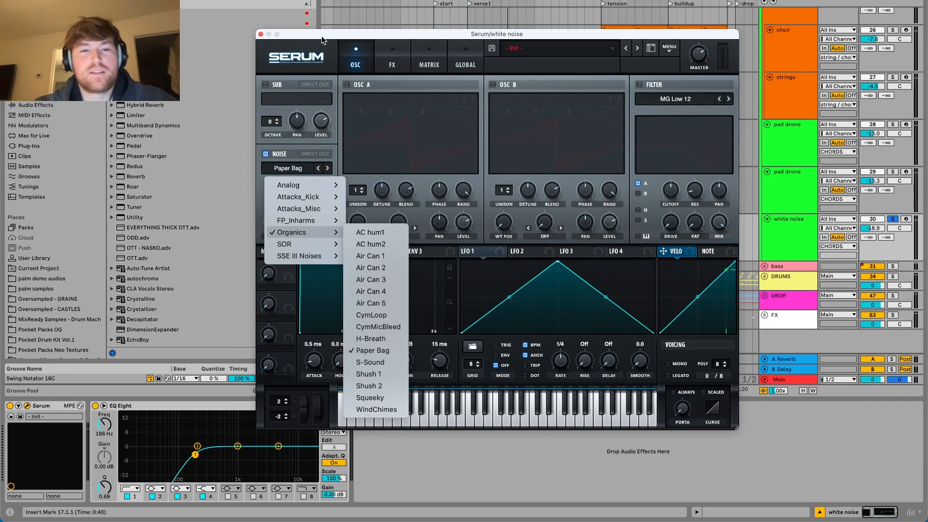
pyautogui.moveTo(321, 36)
pyautogui.mouseDown()
pyautogui.moveTo(331, 26)
pyautogui.moveTo(318, 40)
pyautogui.mouseUp()
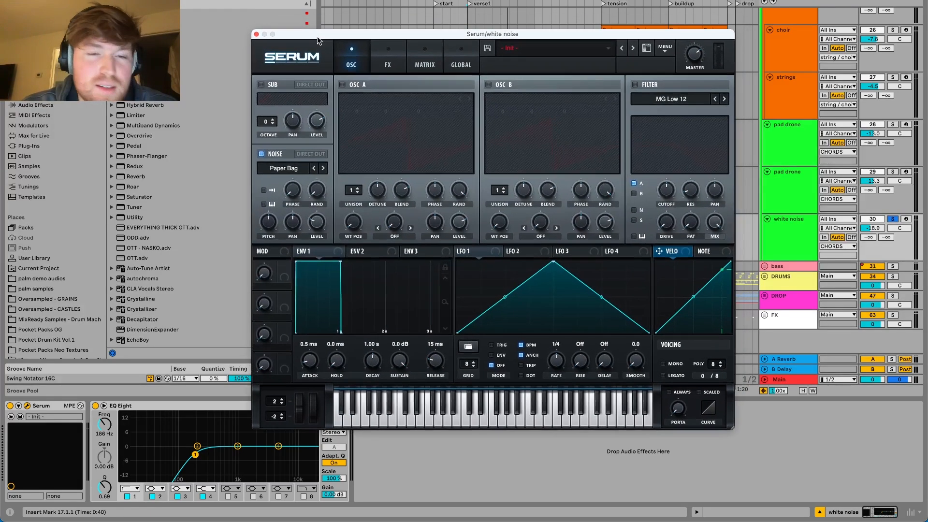
pyautogui.click(256, 34)
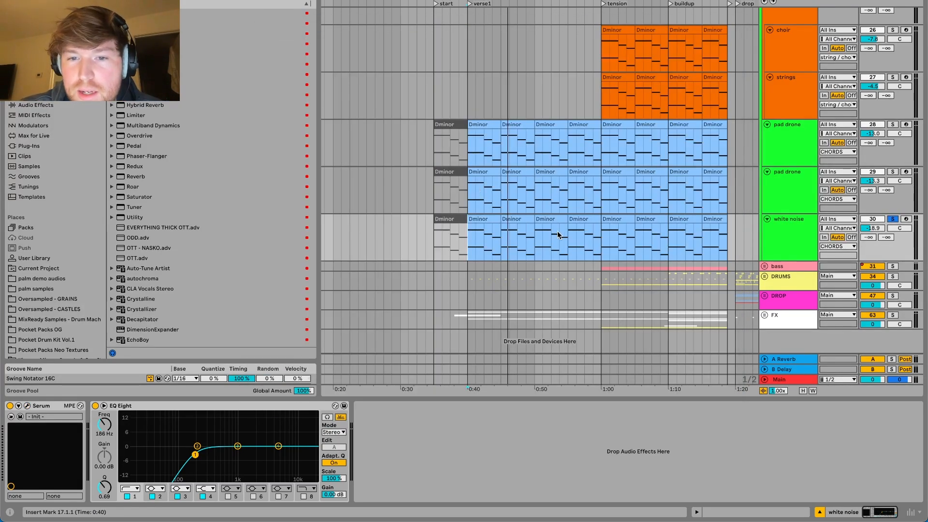
# - Solo pad drone tracks 28 and 29 together with white noise track 30
pyautogui.scroll(5, 558, 231)
pyautogui.scroll(5, 557, 232)
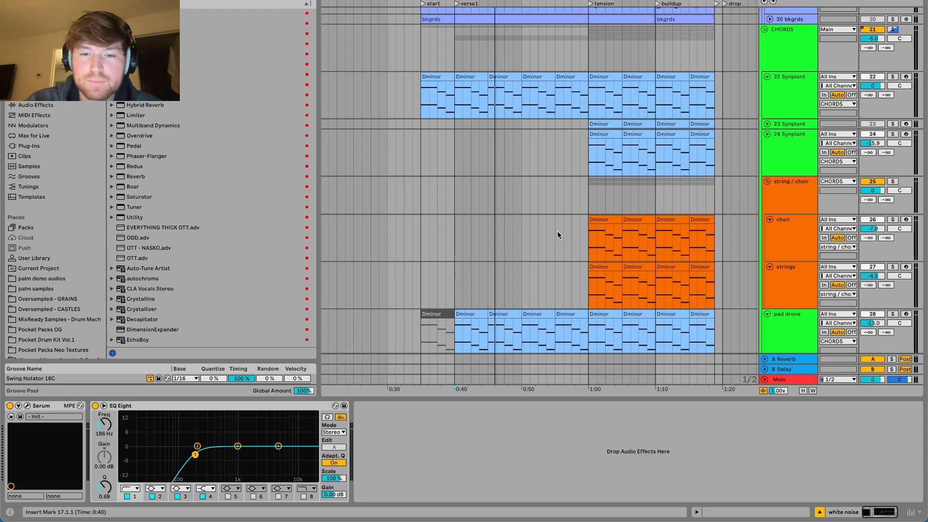
pyautogui.scroll(-3, 558, 230)
pyautogui.scroll(-2, 557, 231)
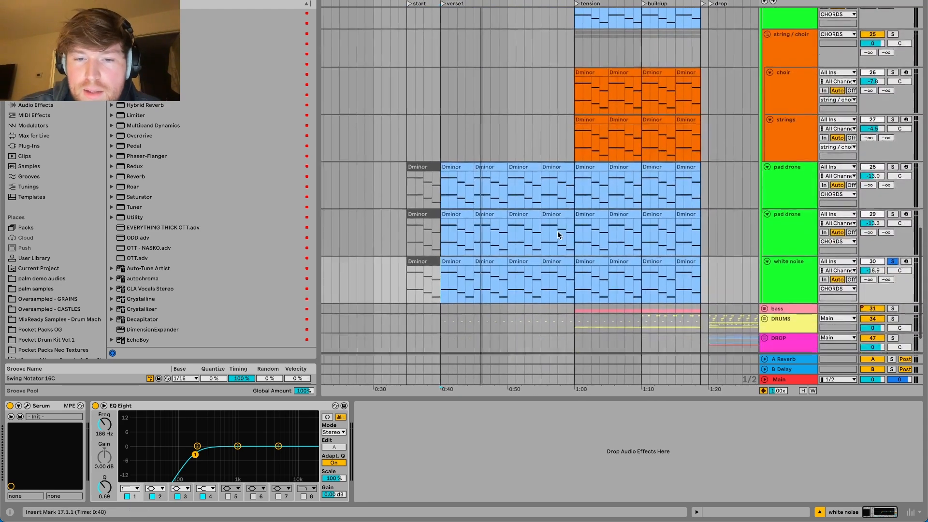
pyautogui.click(893, 213)
pyautogui.click(893, 166)
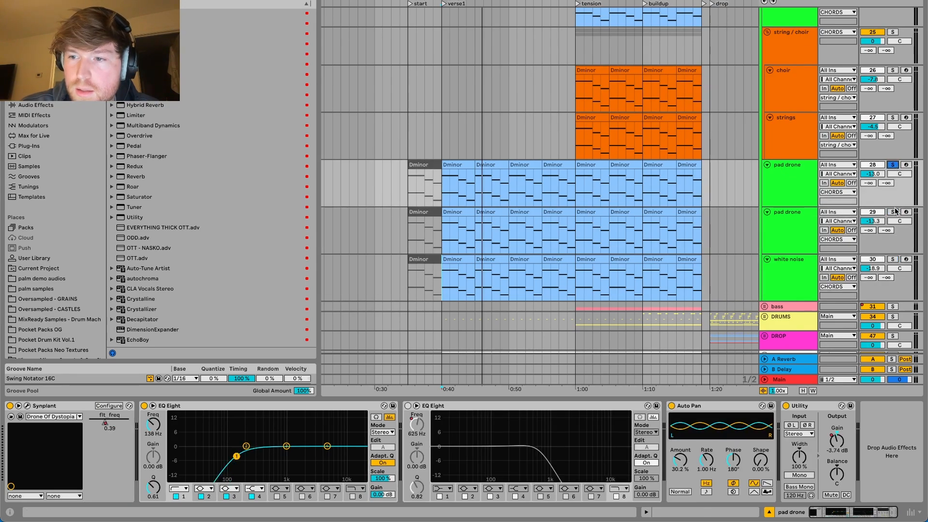
pyautogui.click(894, 213)
pyautogui.click(893, 260)
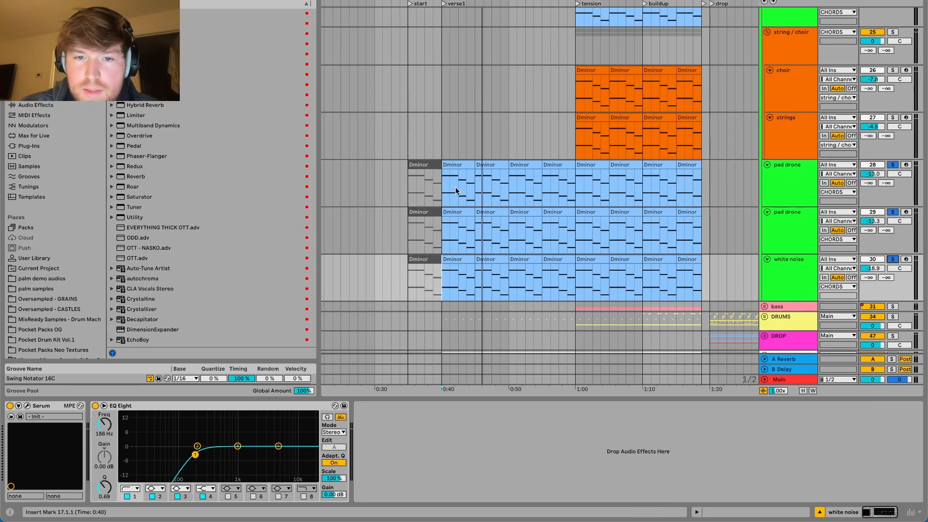
# - Play the soloed pad layers from verse1 and add the 22 Synplant track to the solo
pyautogui.click(439, 182)
pyautogui.scroll(5, 494, 192)
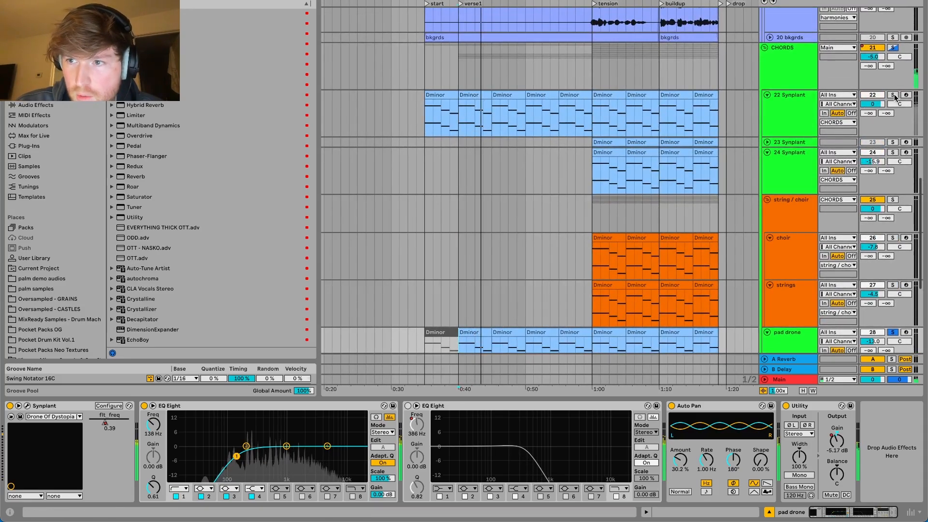
pyautogui.click(893, 95)
# - Solo and unfold the DRUMS group, then play the 41 Oversample track from verse1
pyautogui.scroll(-15, 546, 187)
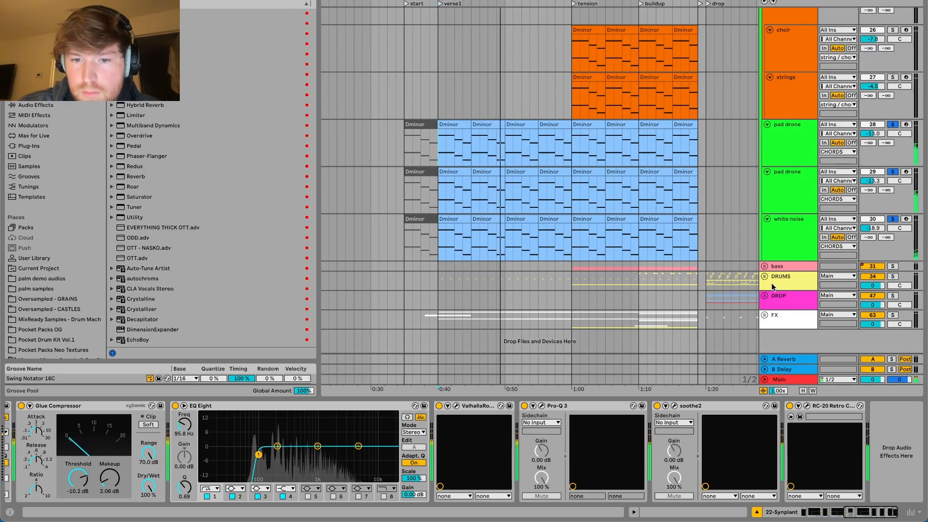
pyautogui.click(892, 277)
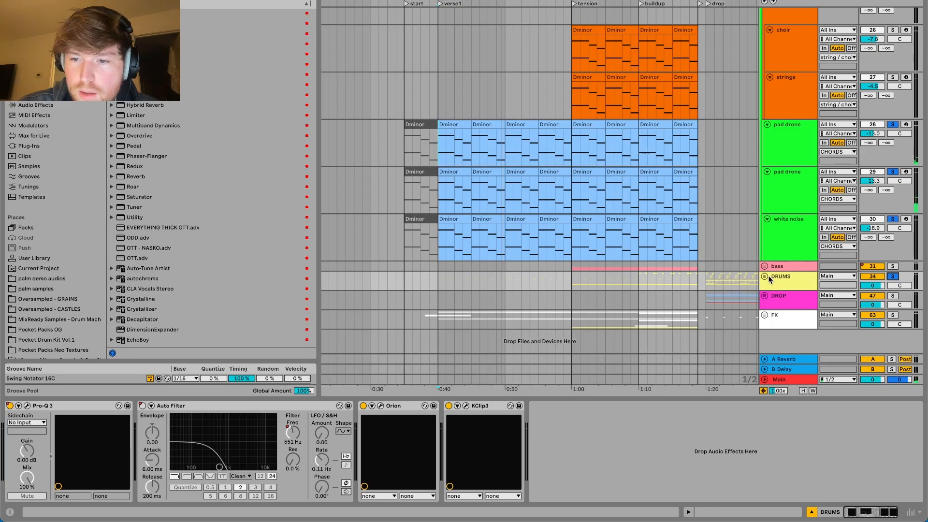
pyautogui.click(764, 277)
pyautogui.scroll(-10, 476, 216)
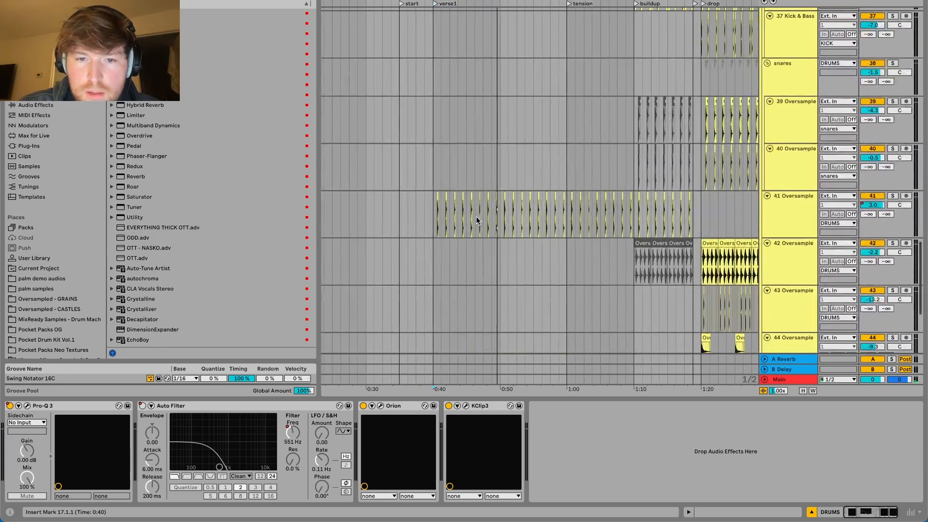
pyautogui.click(428, 216)
pyautogui.press('space')
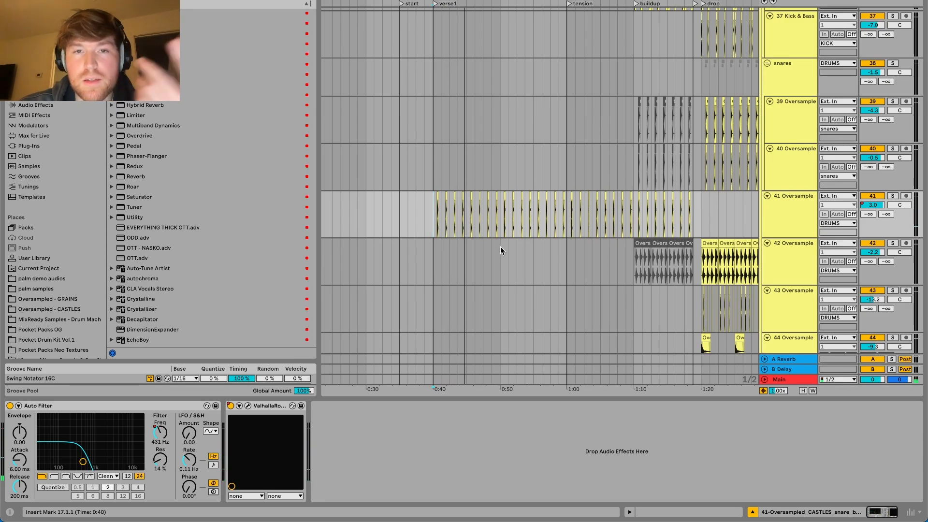
# - Look over the remaining drum tracks and unfold the FX group to show its tracks
pyautogui.scroll(-5, 500, 249)
pyautogui.scroll(-4, 500, 249)
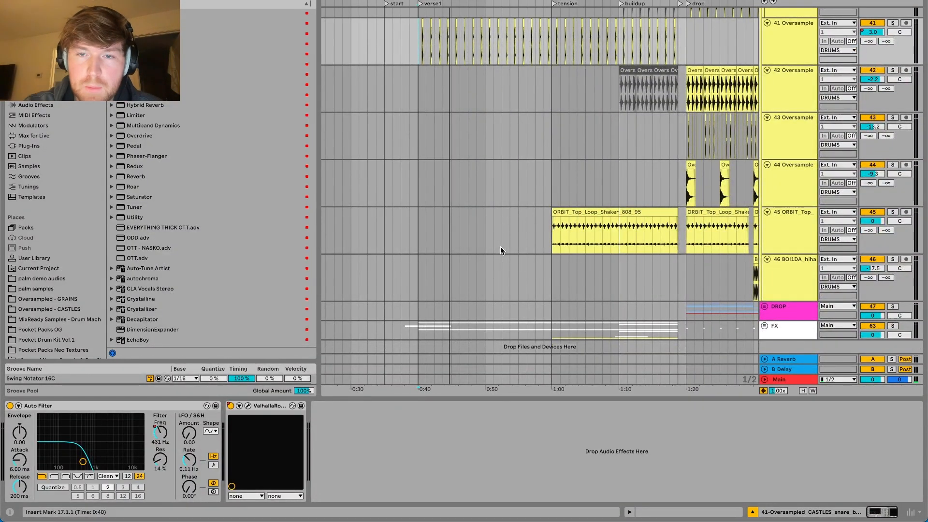
pyautogui.scroll(-1, 500, 250)
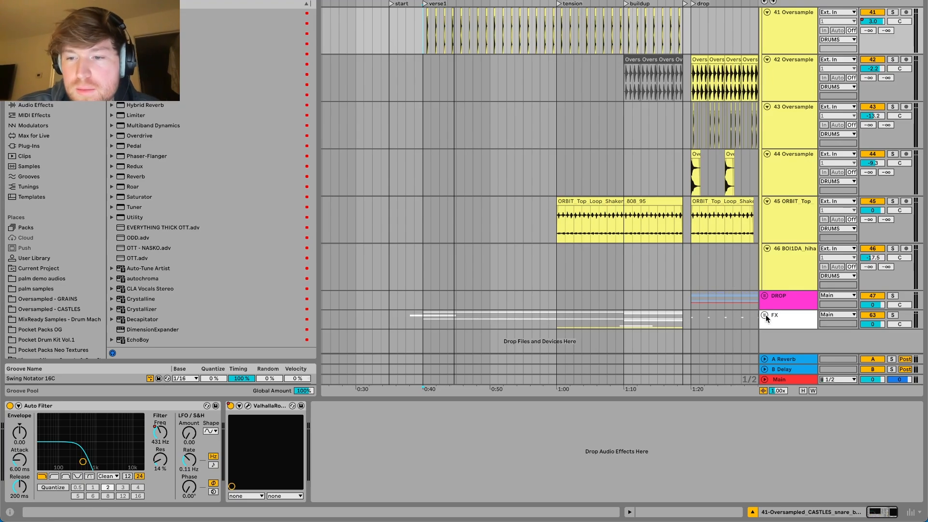
pyautogui.scroll(-5, 526, 240)
pyautogui.scroll(-5, 526, 237)
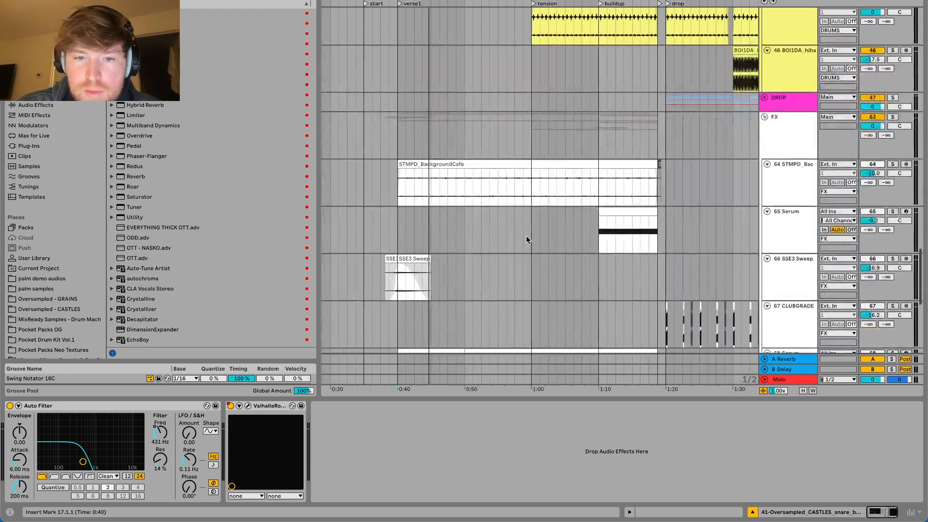
pyautogui.scroll(1, 525, 240)
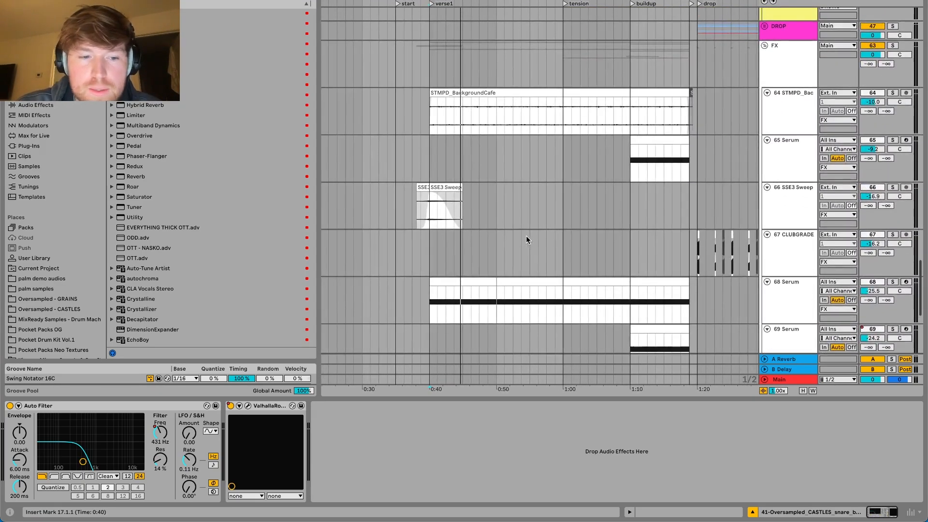
# - Solo the 64 STMPD_BackgroundCafe track in the FX group and play it from verse1
pyautogui.click(429, 118)
pyautogui.press('s')
pyautogui.press('space')
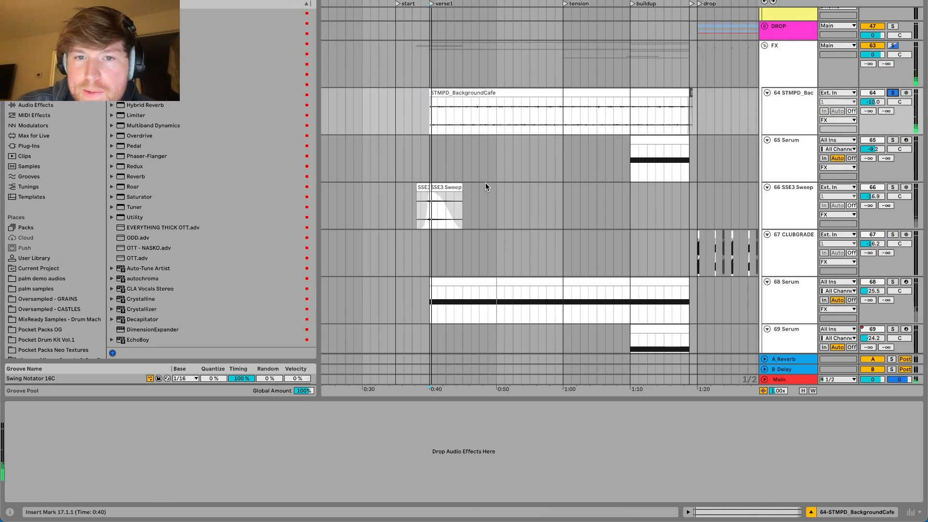
# - Solo the 66 SSE3 Sweep track and play it from 16.3.1, just before verse1
pyautogui.scroll(-1, 485, 183)
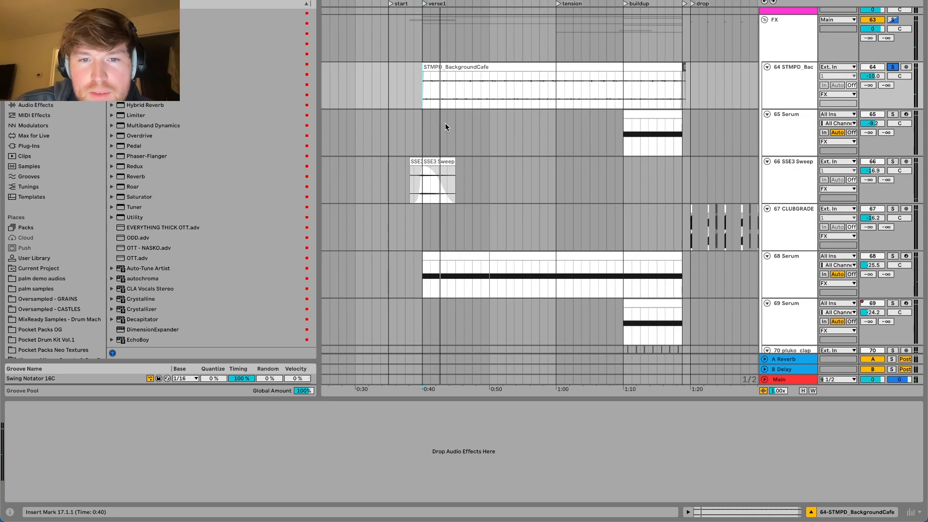
pyautogui.scroll(2, 433, 94)
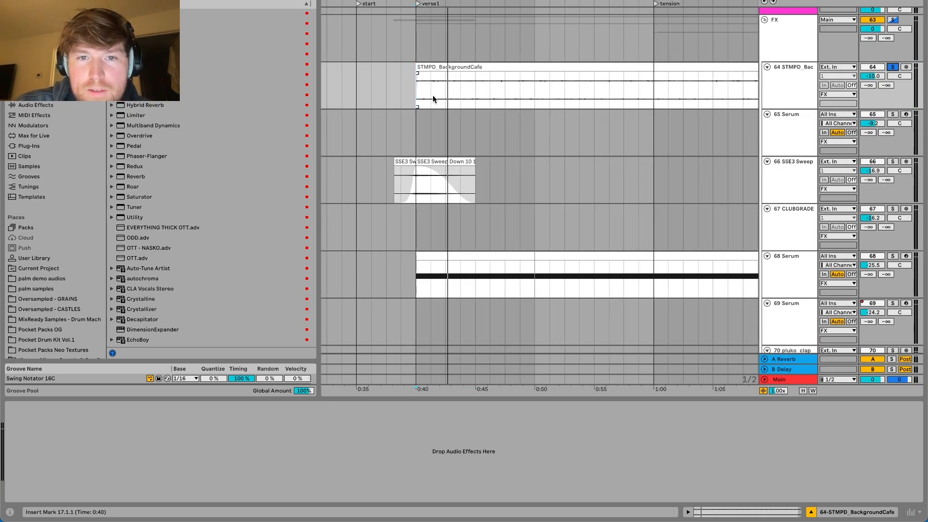
pyautogui.scroll(-3, 498, 154)
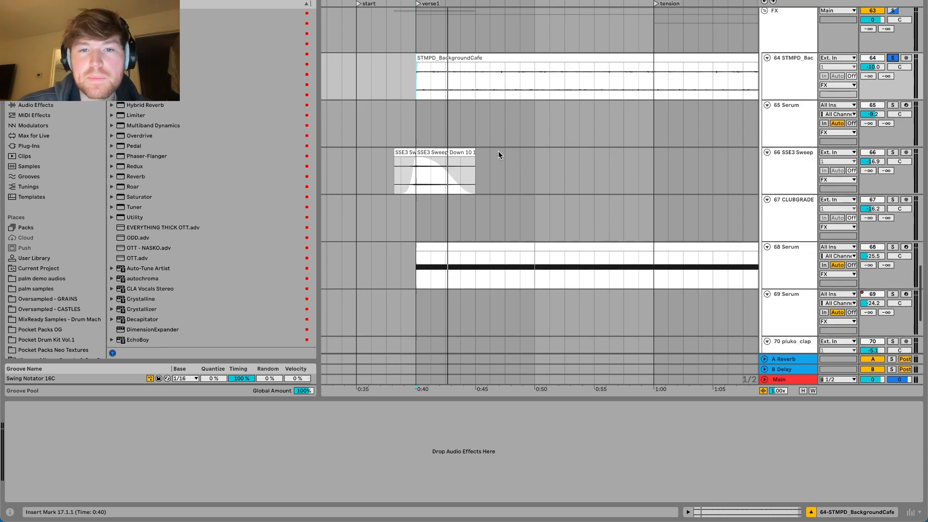
pyautogui.click(412, 124)
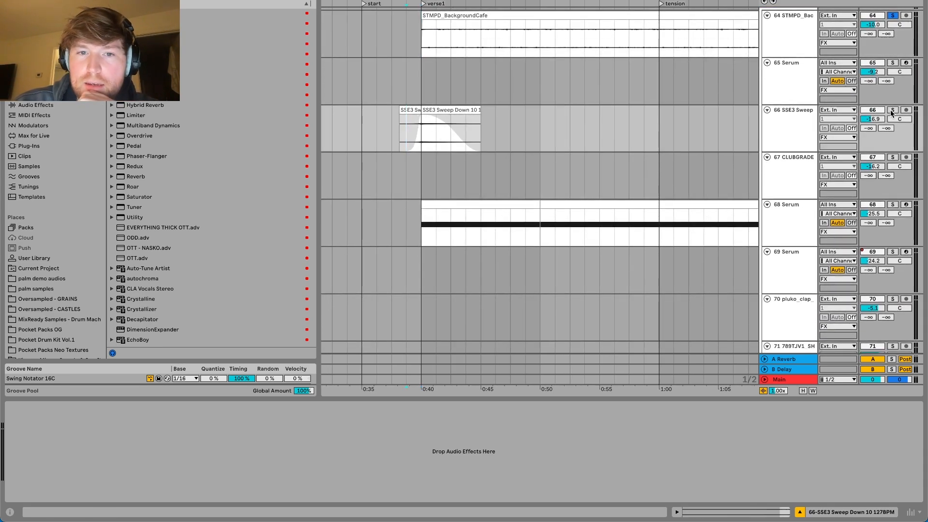
pyautogui.click(892, 110)
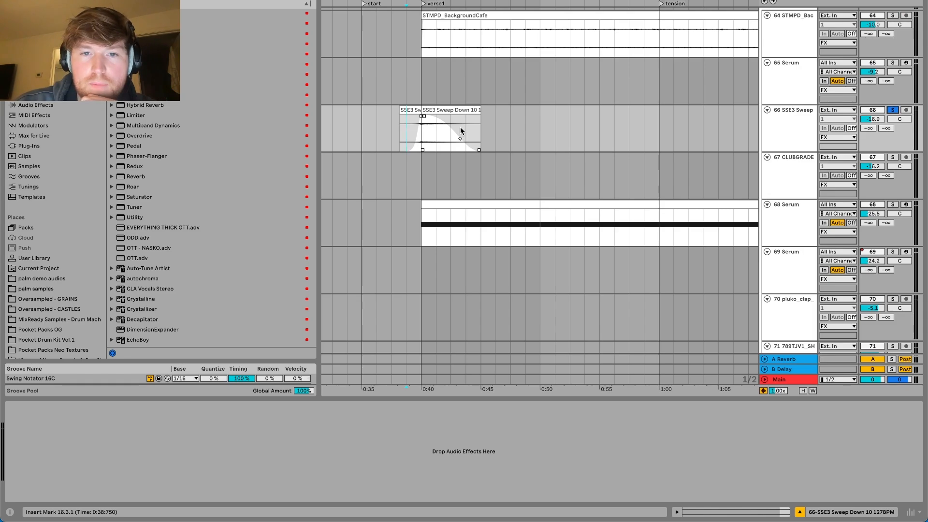
pyautogui.press('space')
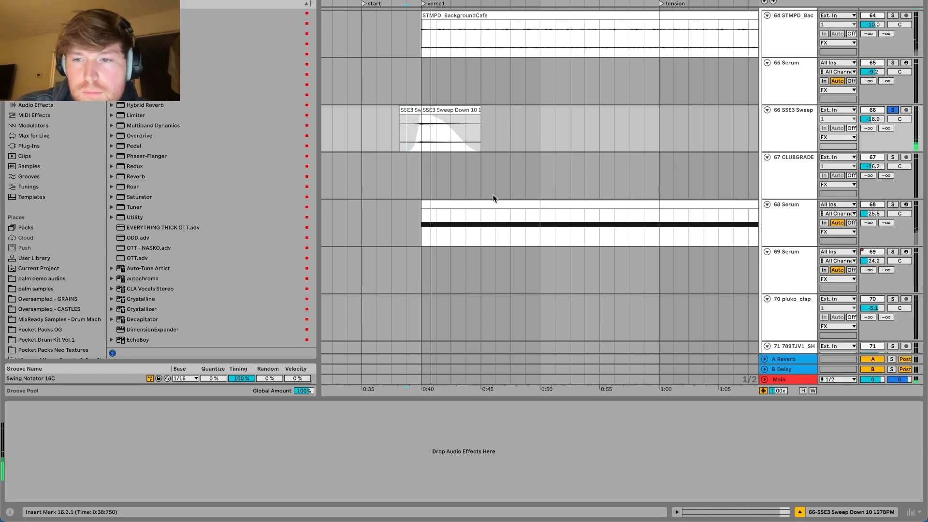
# - Solo the 68 Serum track in the FX group and play it from verse1
pyautogui.click(892, 205)
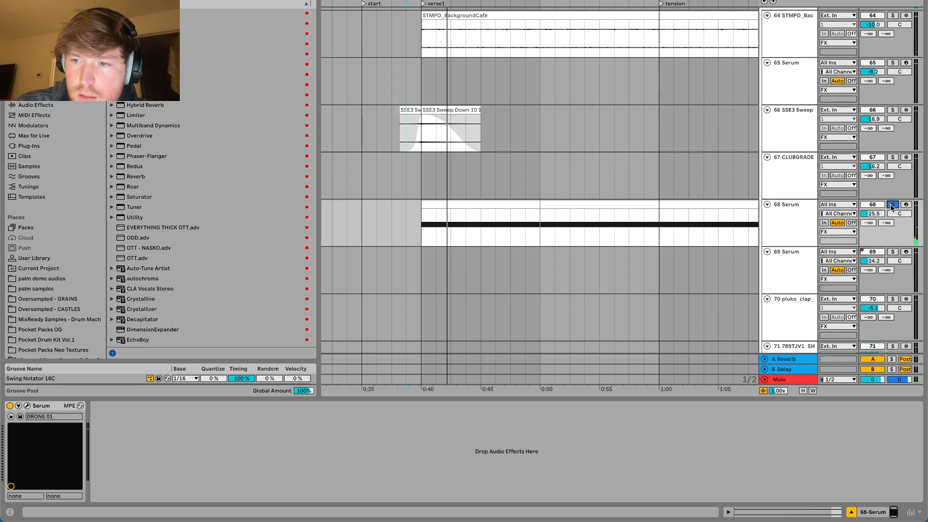
pyautogui.click(419, 223)
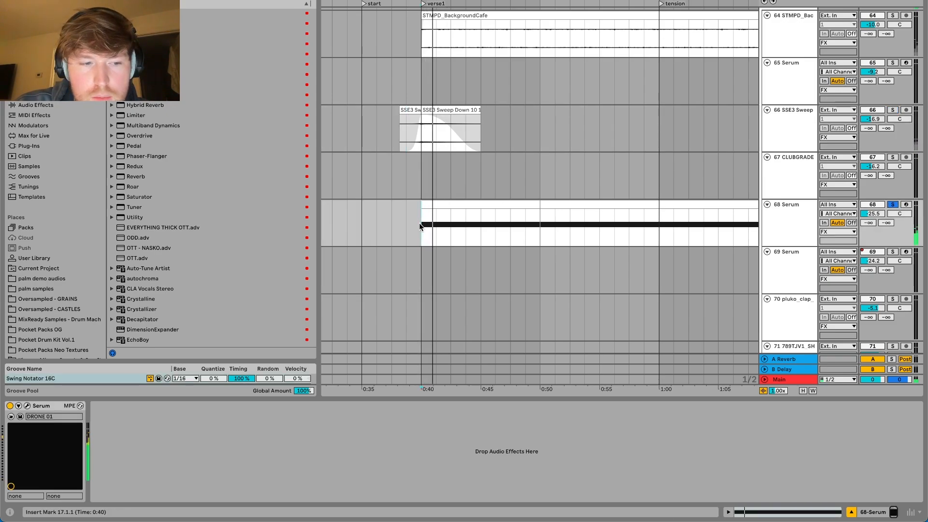
pyautogui.scroll(-5, 514, 243)
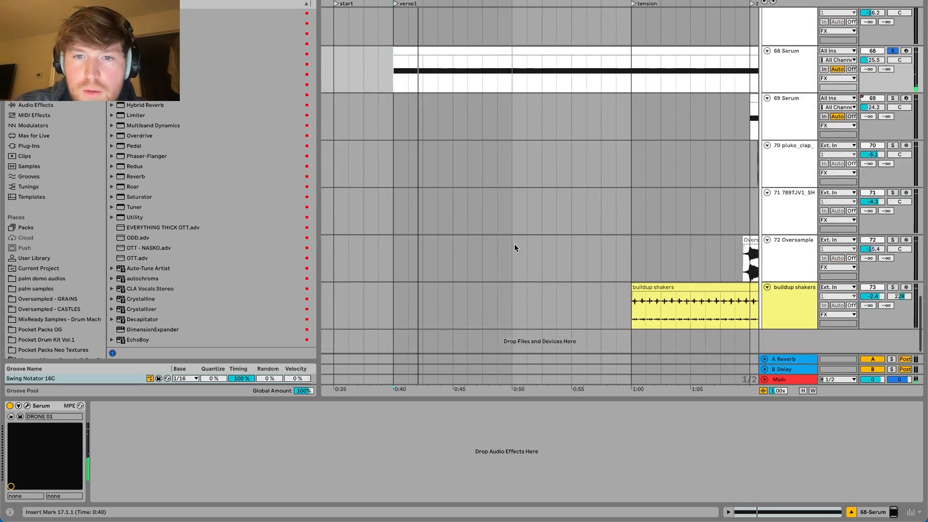
# - View the DRONE 01 patch in track 68's Serum window, close the window and replay the track from verse1
pyautogui.click(28, 406)
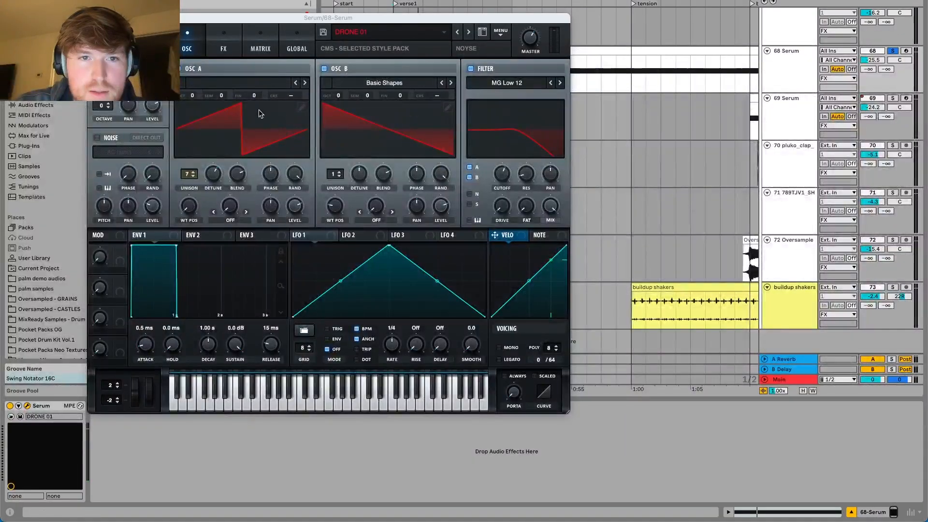
pyautogui.click(94, 18)
pyautogui.press('space')
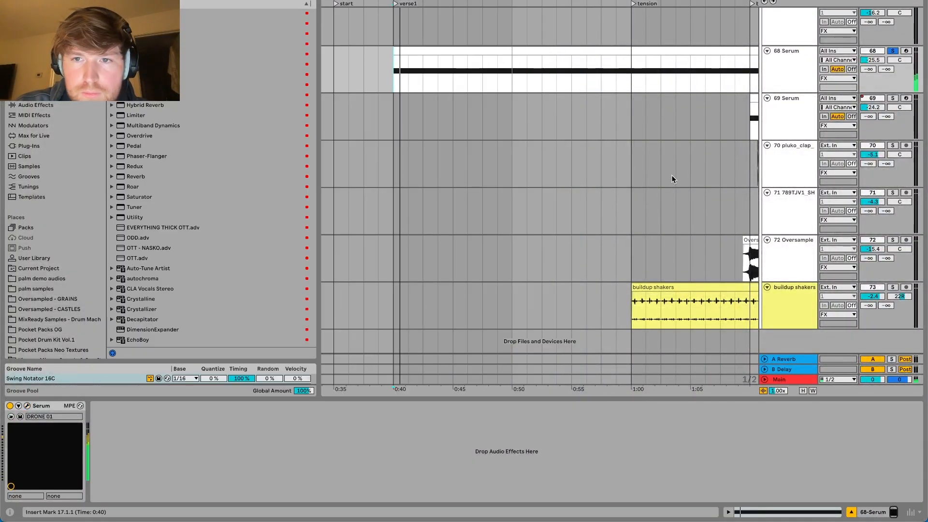
# - Look over where the FX and drum parts sit in the arrangement and return to the VOCALS group
pyautogui.scroll(-4, 673, 176)
pyautogui.hscroll(6, 672, 176)
pyautogui.scroll(2, 672, 176)
pyautogui.scroll(-5, 673, 176)
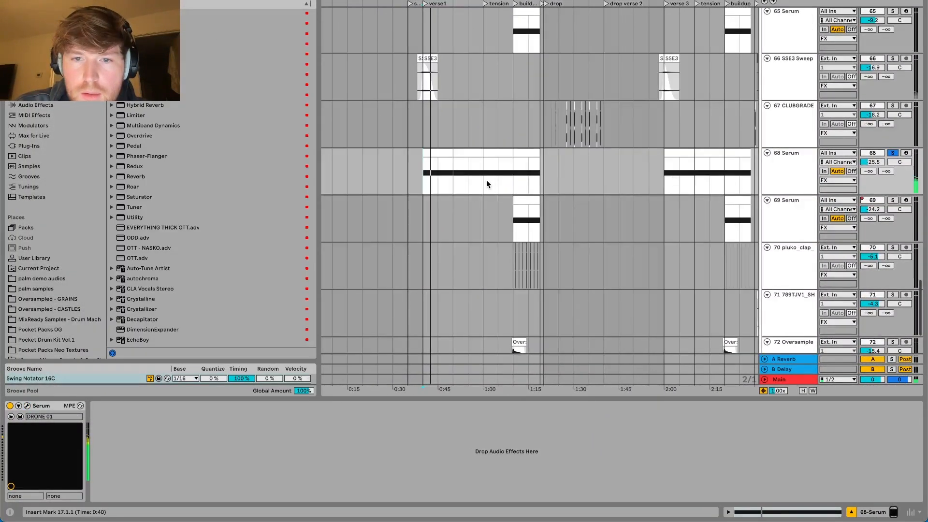
pyautogui.scroll(-3, 489, 179)
pyautogui.scroll(15, 468, 325)
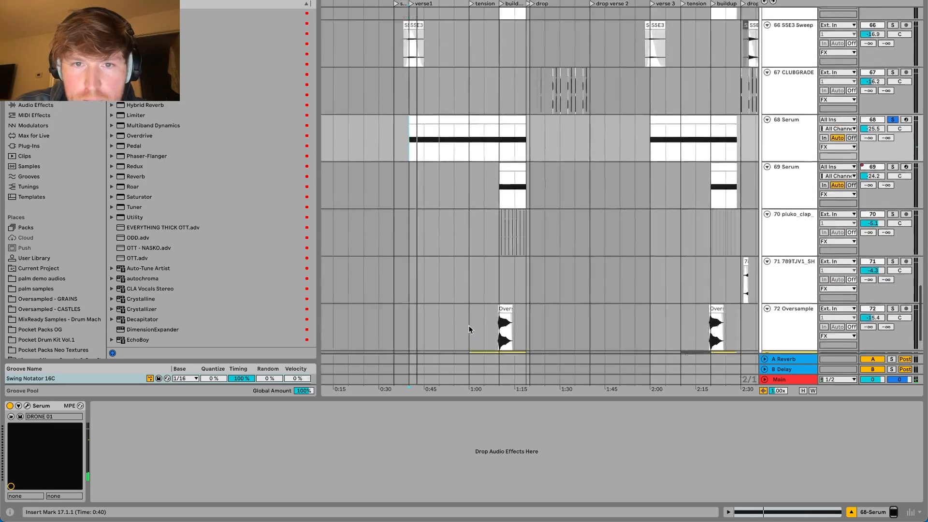
pyautogui.scroll(12, 474, 269)
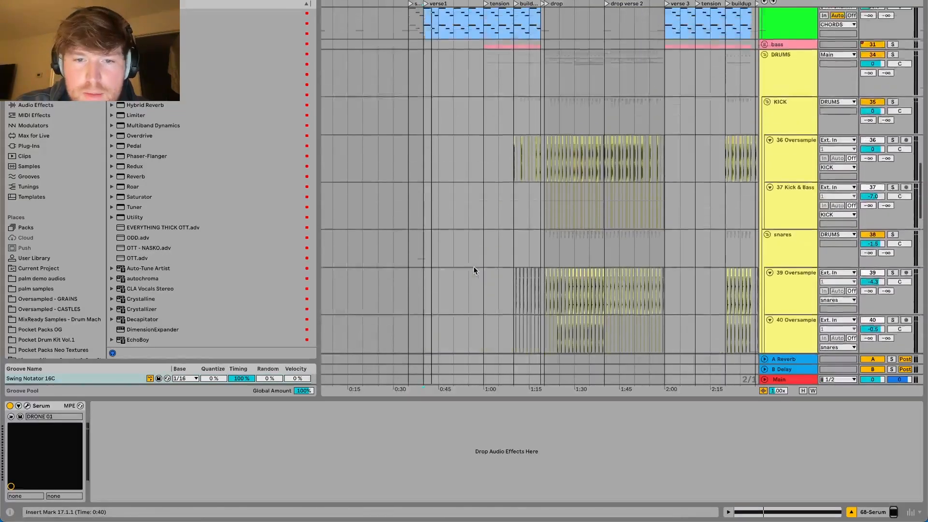
pyautogui.scroll(12, 433, 128)
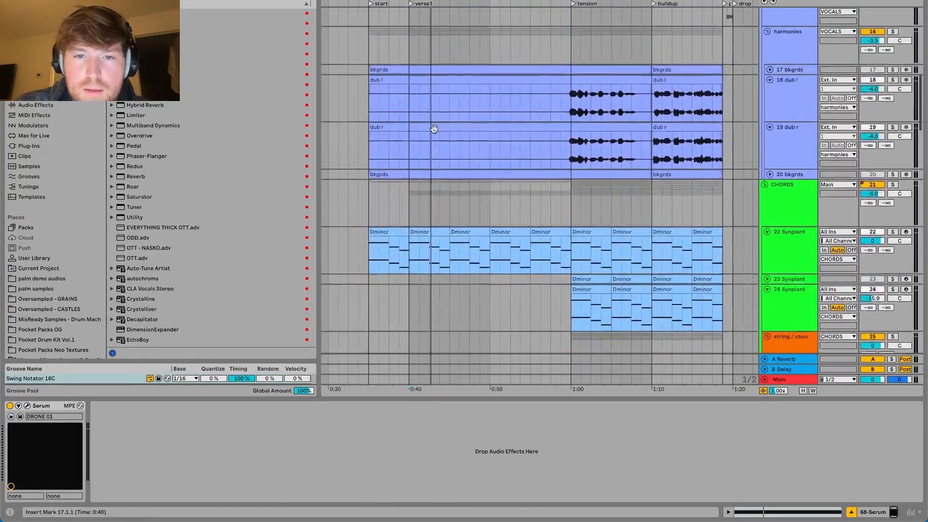
pyautogui.scroll(5, 433, 129)
pyautogui.hscroll(1, 434, 132)
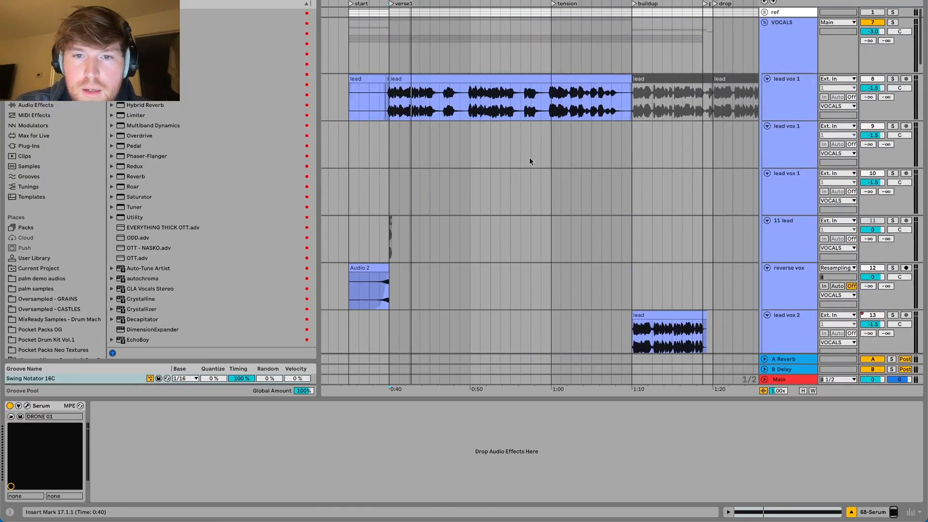
# - Place the insert mark at 24.3.1, just before tension, in the first lead vox 1 track and solo that track
pyautogui.click(466, 151)
pyautogui.scroll(-15, 466, 151)
pyautogui.hscroll(9, 466, 152)
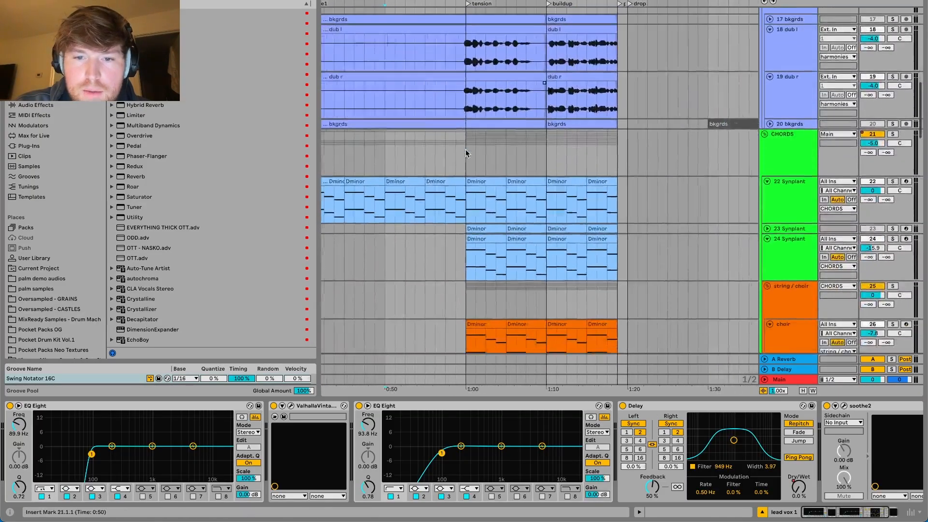
pyautogui.click(466, 151)
pyautogui.scroll(15, 465, 151)
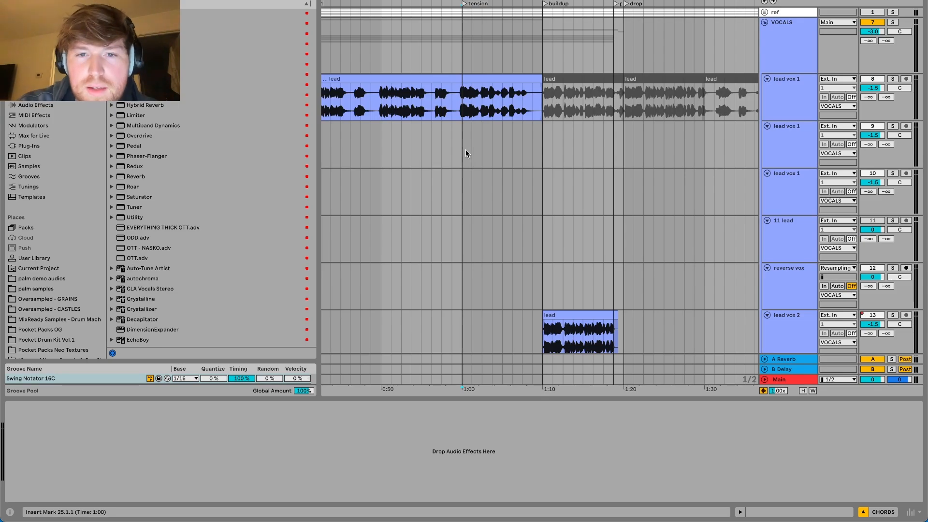
pyautogui.click(449, 110)
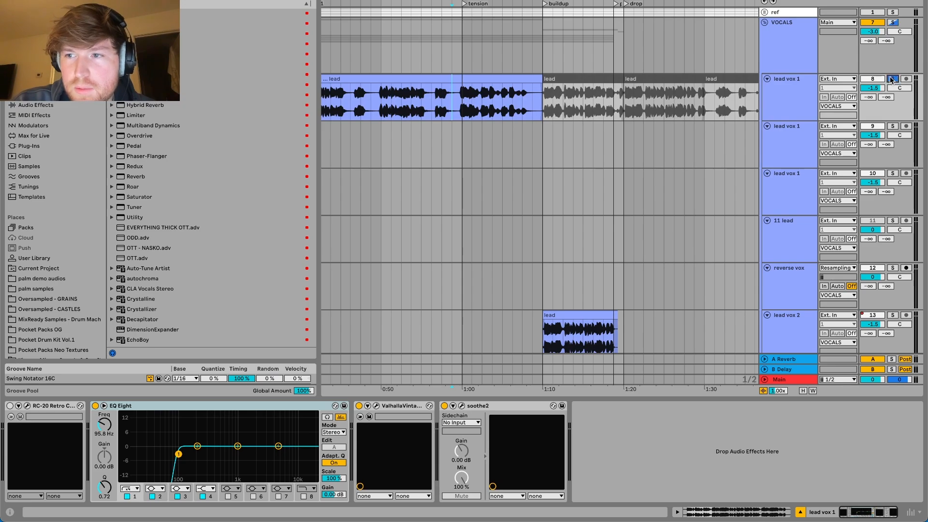
# - Play the soloed lead vox 1 track from 24.4.1, just before the tension section
pyautogui.scroll(3, 461, 100)
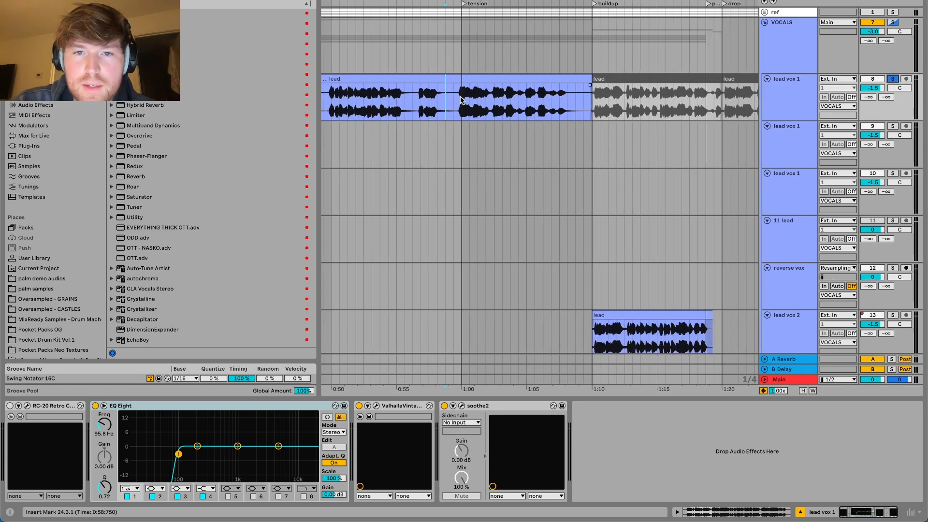
pyautogui.scroll(1, 461, 100)
pyautogui.scroll(-2, 458, 110)
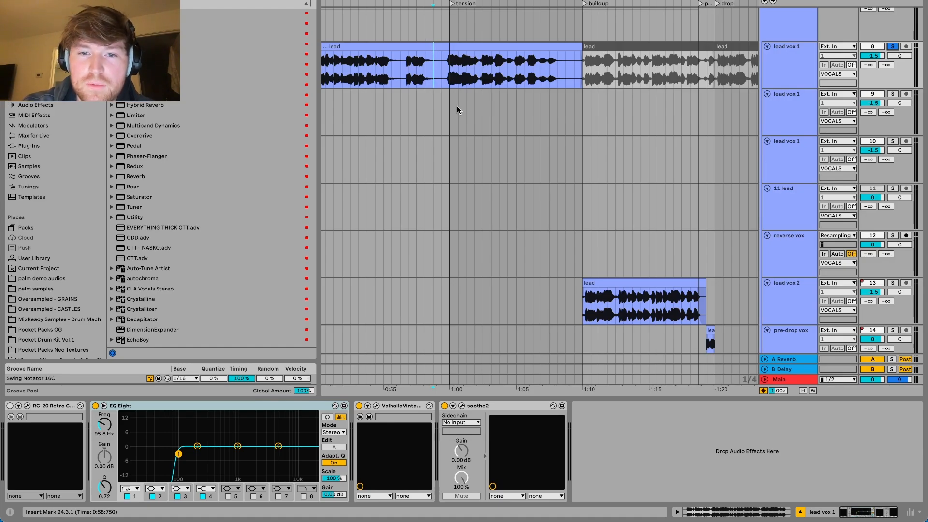
pyautogui.scroll(-5, 457, 106)
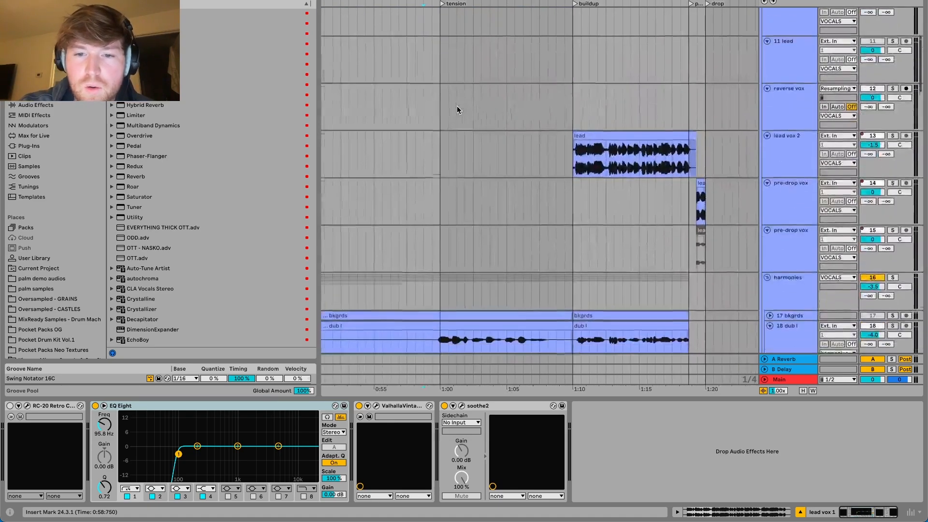
pyautogui.scroll(8, 457, 106)
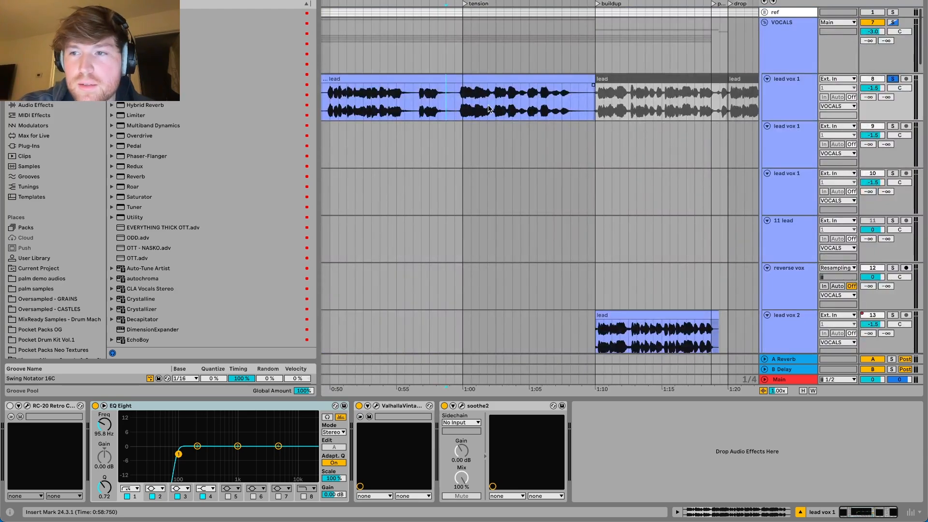
pyautogui.click(405, 109)
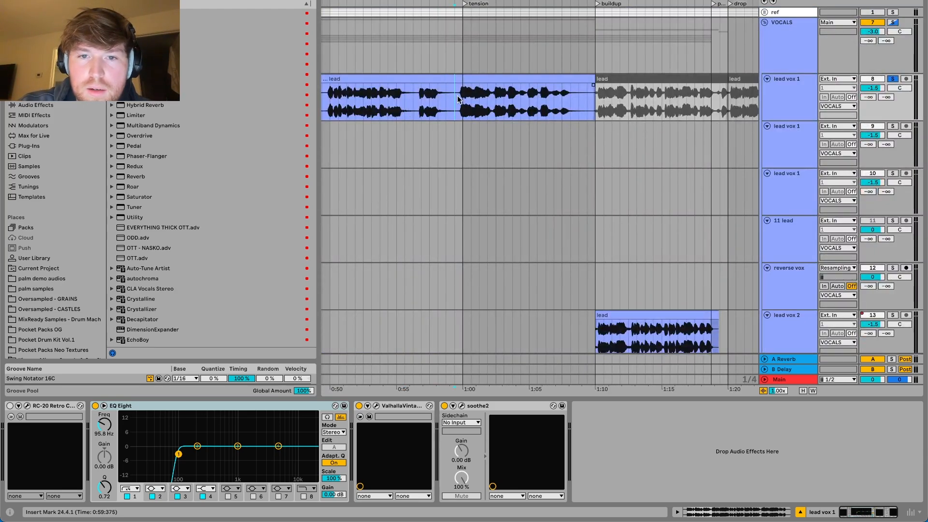
pyautogui.press('space')
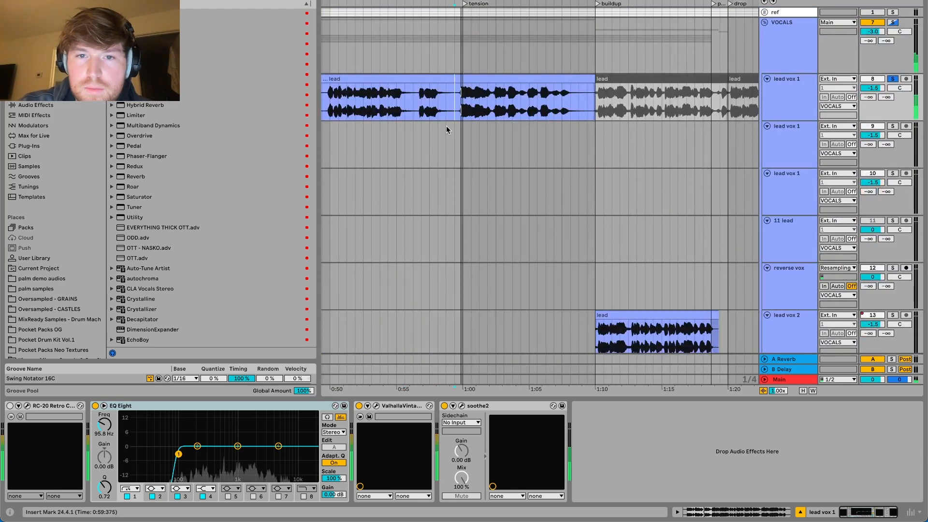
# - Look over the remaining vocal tracks during playback and fold the harmonies group
pyautogui.scroll(-4, 529, 151)
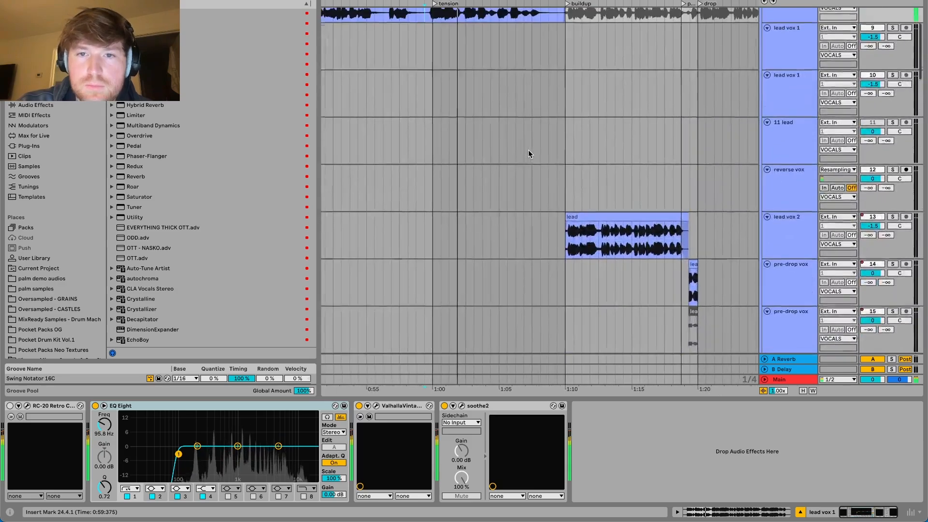
pyautogui.scroll(1, 529, 154)
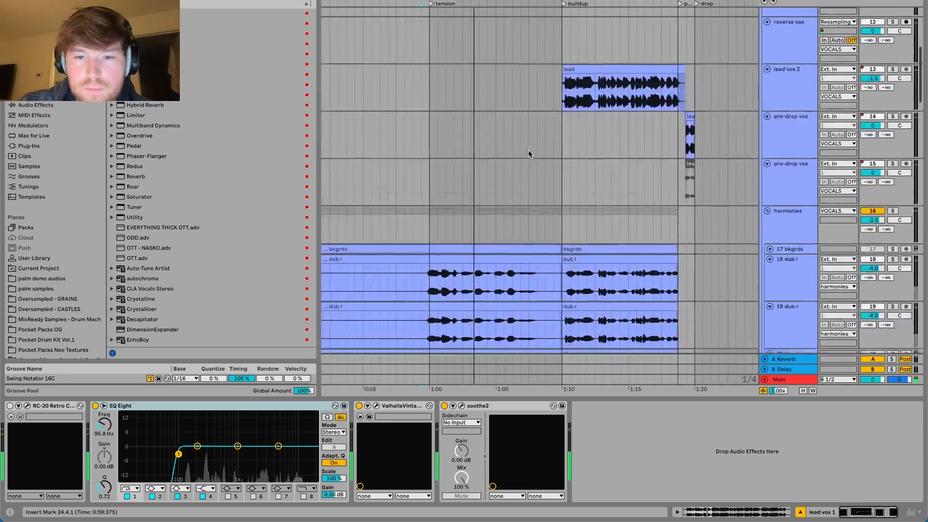
pyautogui.scroll(-4, 529, 154)
pyautogui.scroll(-8, 529, 153)
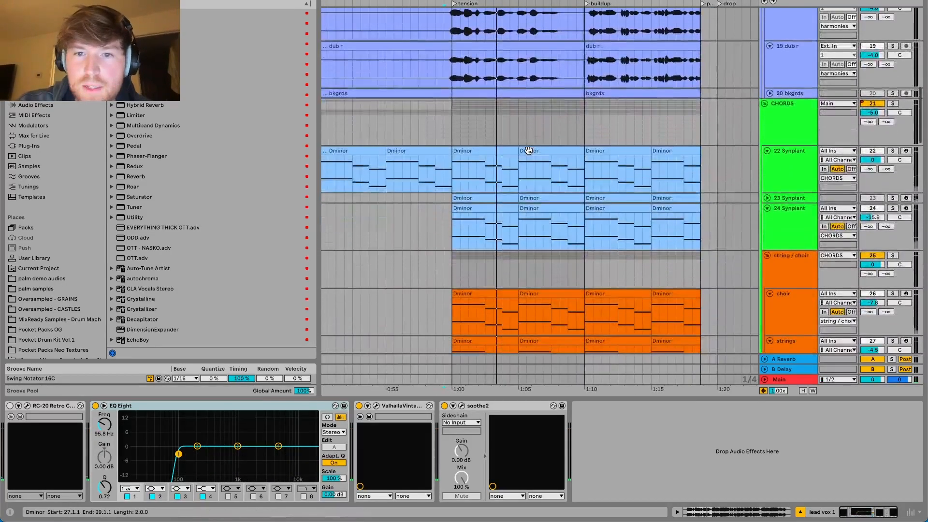
pyautogui.click(766, 15)
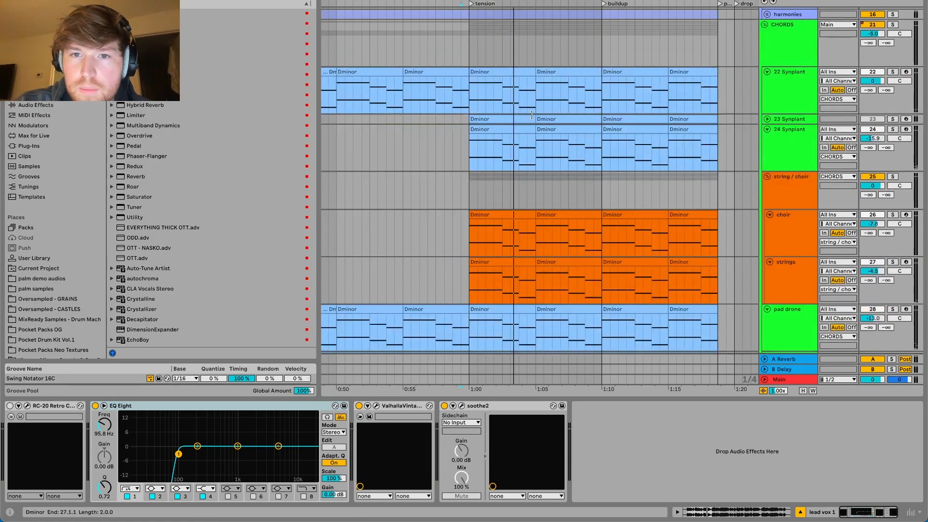
# - Solo the 24 Synplant track in the CHORDS group and play it from the start of tension
pyautogui.click(785, 132)
pyautogui.click(893, 129)
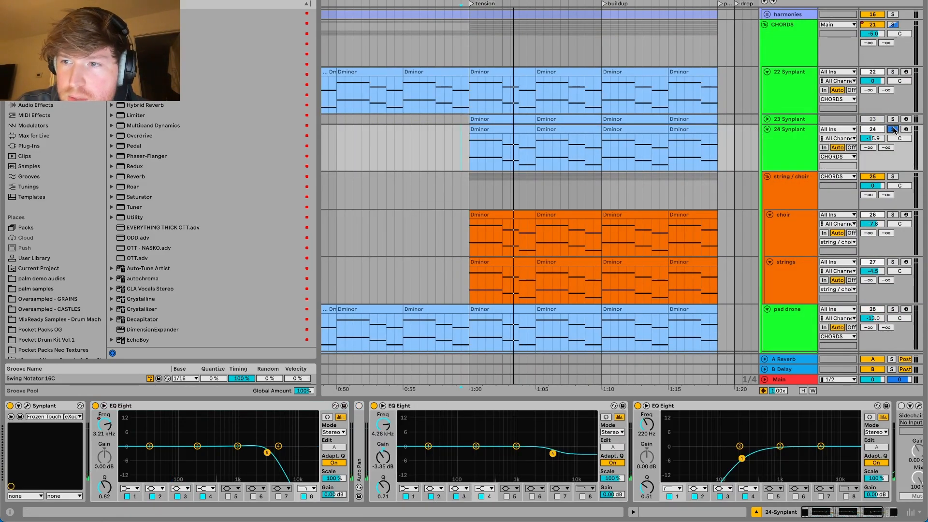
pyautogui.press('space')
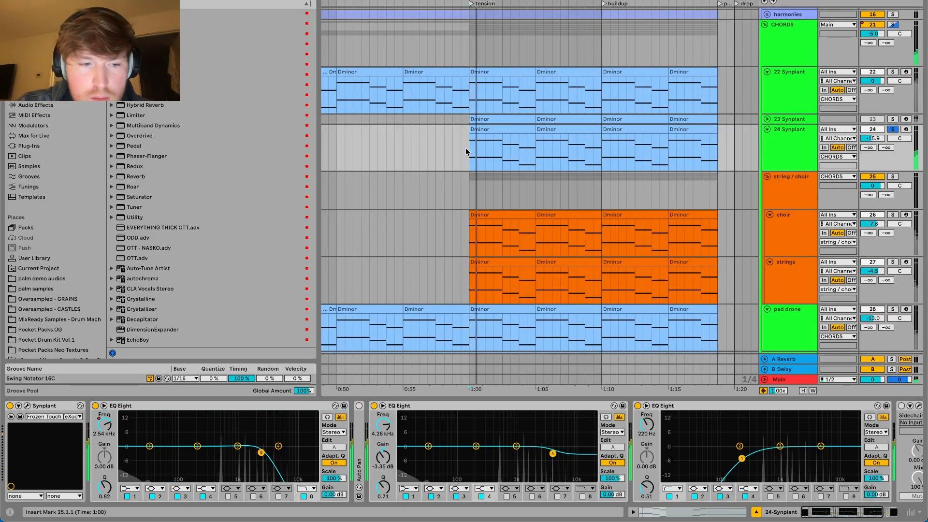
# - View track 24's Frozen Touch patch in Synplant, close its window and examine the track's effect chain through Pro-Q 3
pyautogui.click(27, 406)
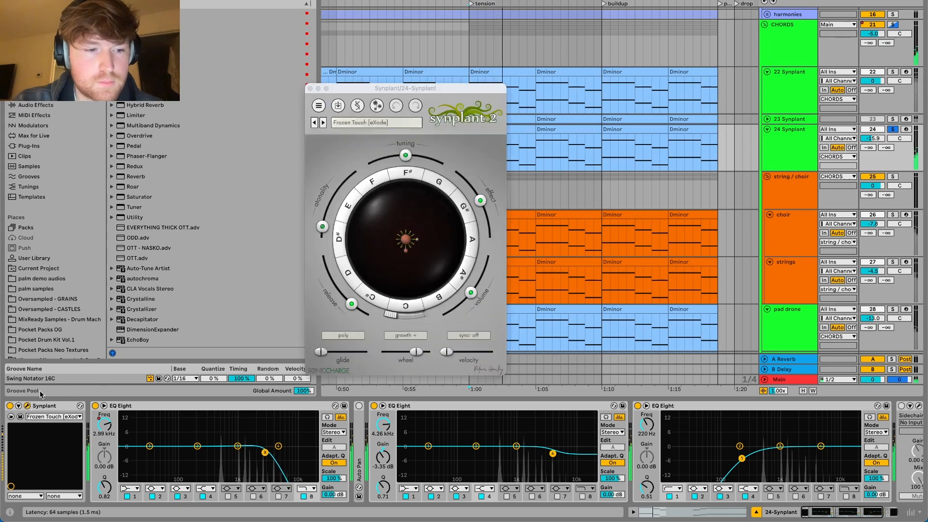
pyautogui.moveTo(368, 92); pyautogui.dragTo(382, 72)
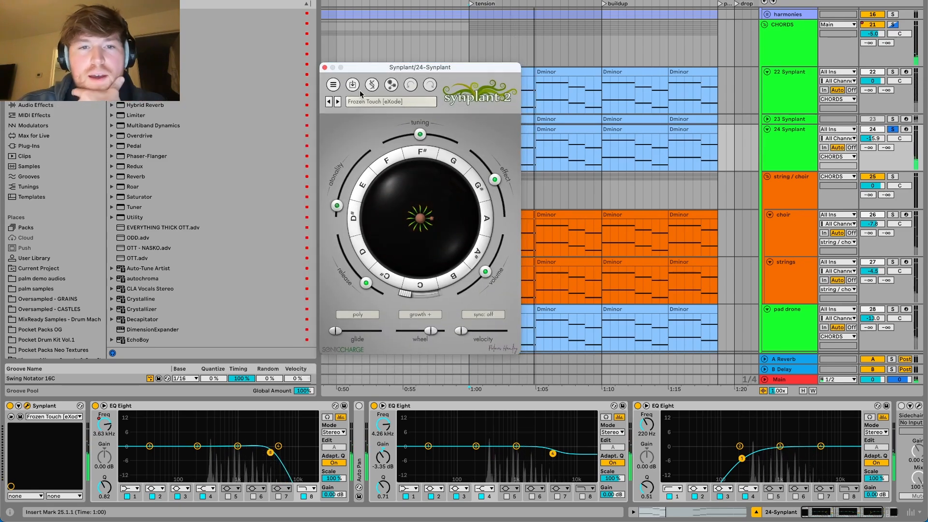
pyautogui.click(325, 67)
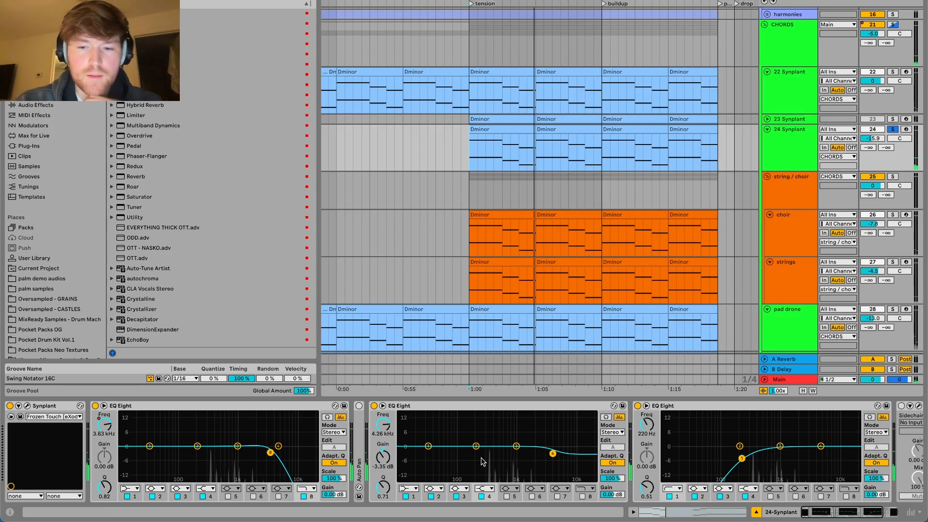
pyautogui.hscroll(5, 482, 460)
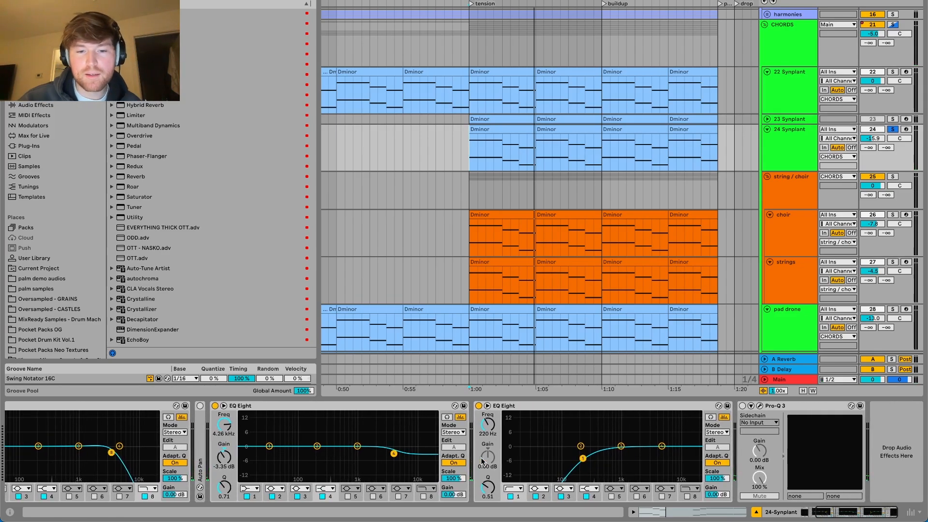
pyautogui.hscroll(-5, 410, 428)
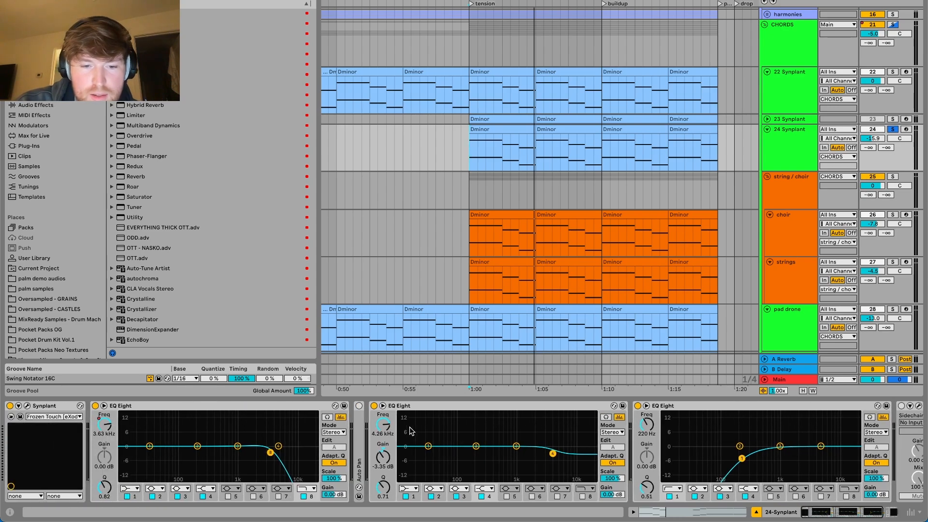
# - Solo the choir track in the string / choir group, play it from tension and show its Nexus preset
pyautogui.click(473, 229)
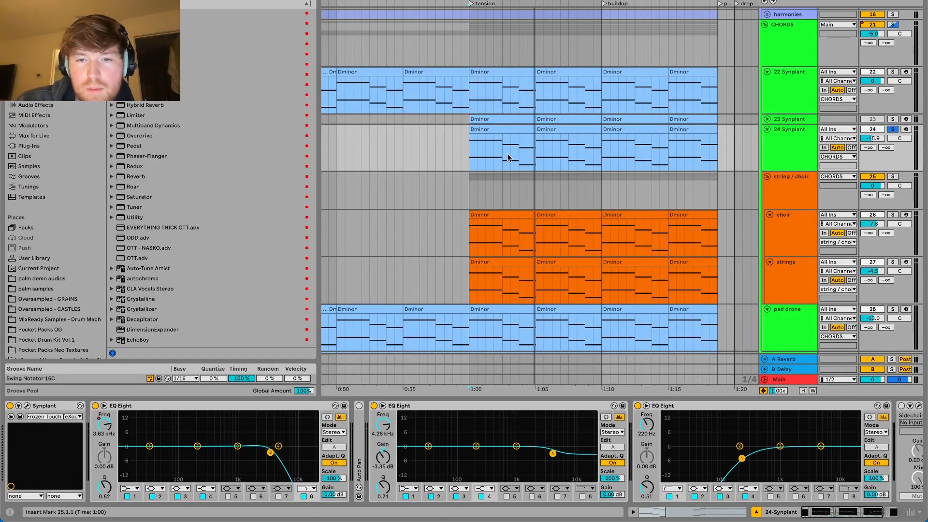
pyautogui.scroll(-3, 507, 153)
pyautogui.click(466, 175)
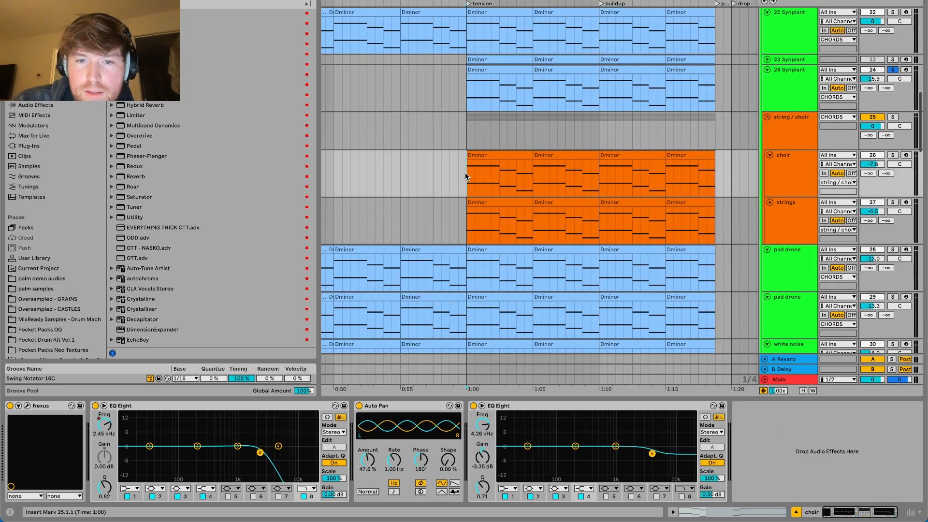
pyautogui.click(892, 118)
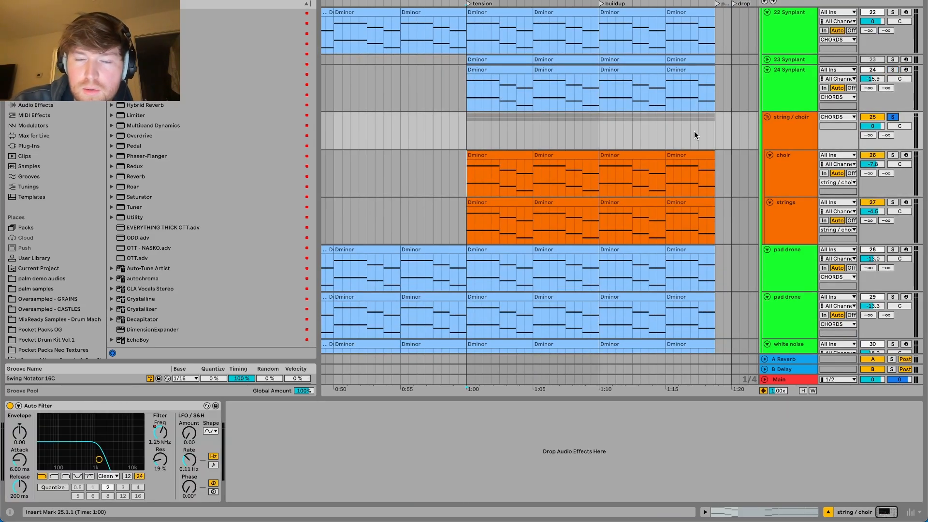
pyautogui.click(892, 154)
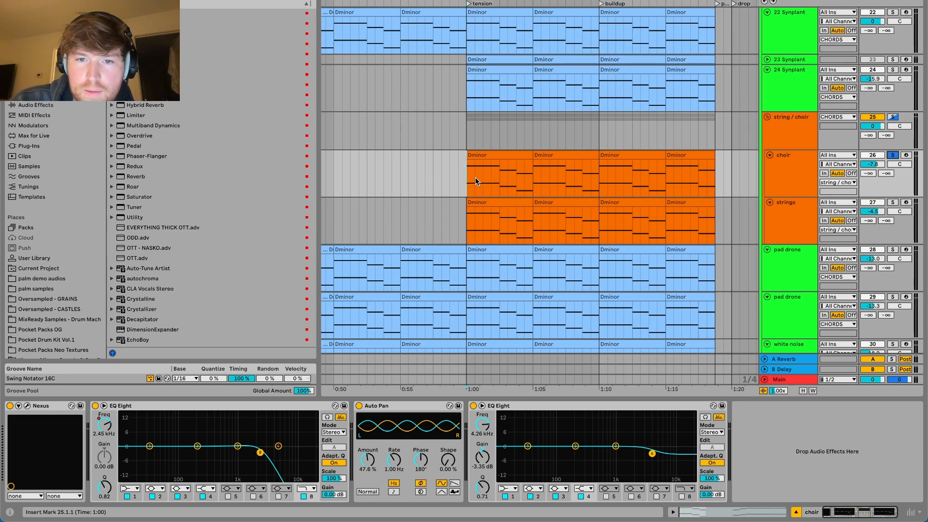
pyautogui.press('space')
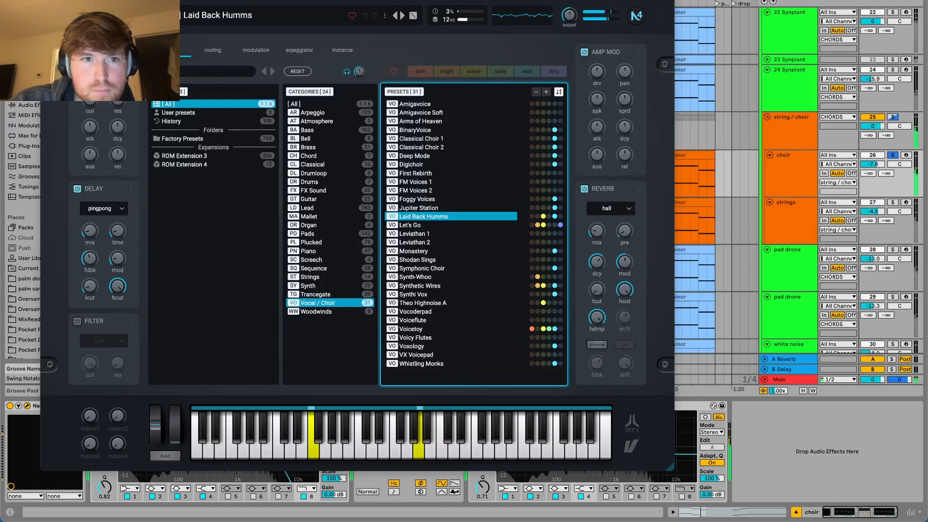
# - Close the choir's Nexus window, solo the strings track in the string / choir group and play it from tension
pyautogui.moveTo(310, 5); pyautogui.dragTo(353, 0)
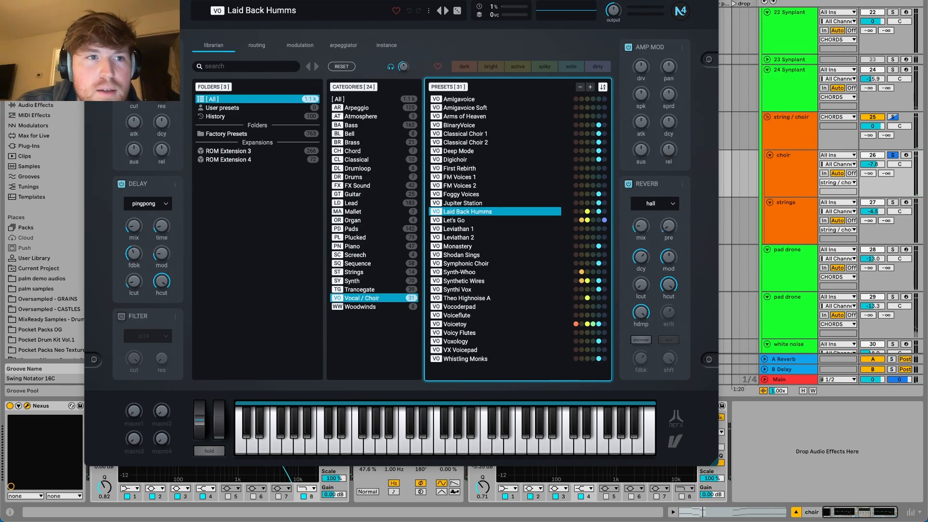
pyautogui.click(92, 1)
pyautogui.press('space')
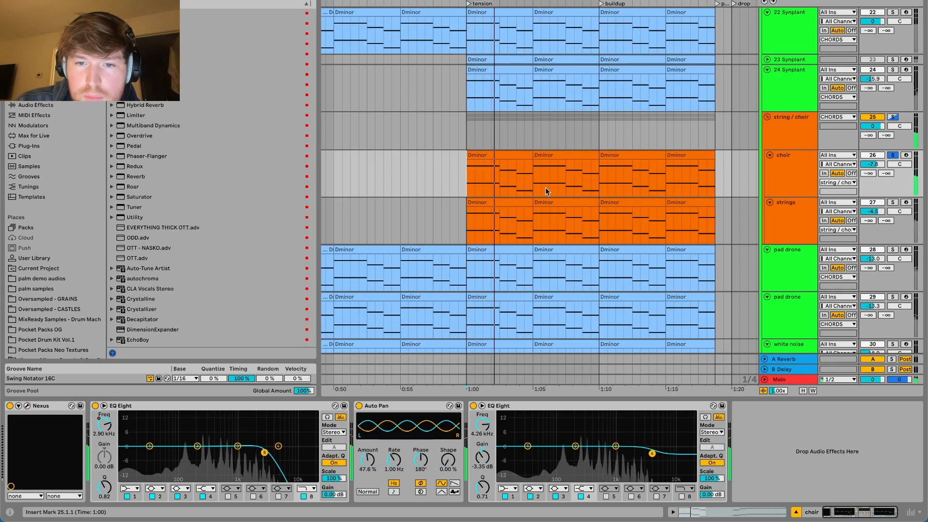
pyautogui.click(782, 211)
pyautogui.click(892, 203)
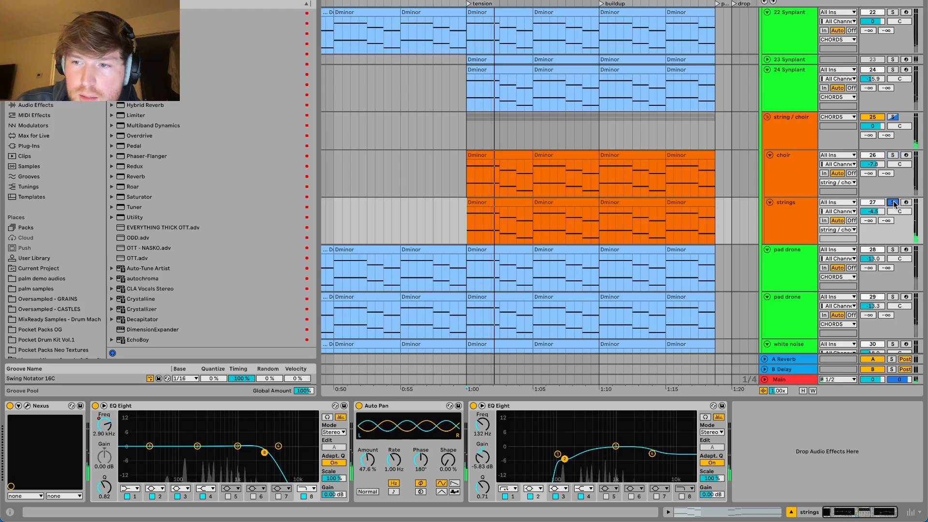
pyautogui.press('space')
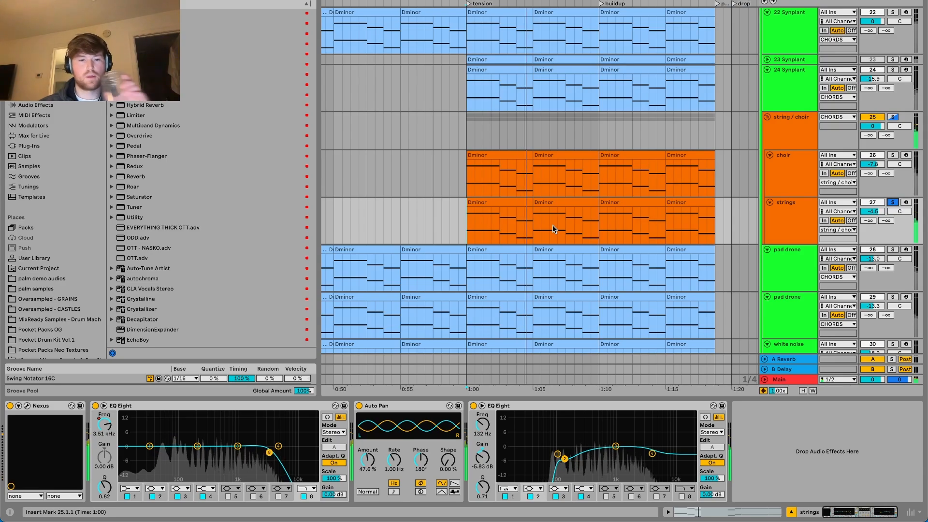
# - Show the arrangement's automation and display the EQ Eight automation on the 22 Synplant track
pyautogui.scroll(3, 552, 225)
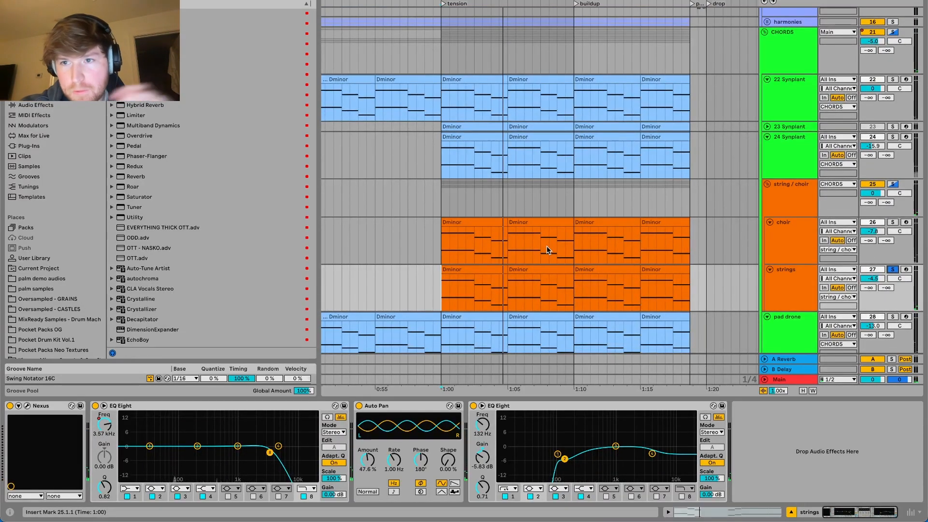
pyautogui.click(777, 86)
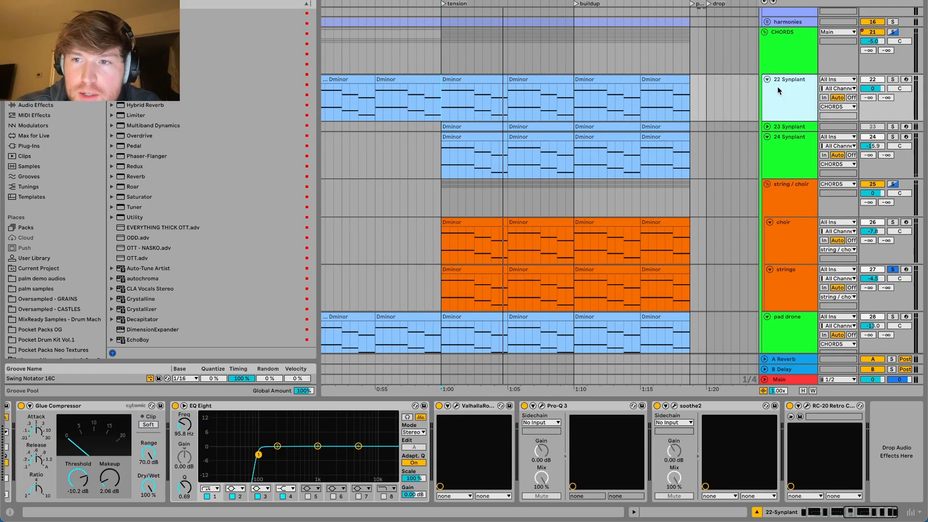
pyautogui.press('a')
pyautogui.click(789, 89)
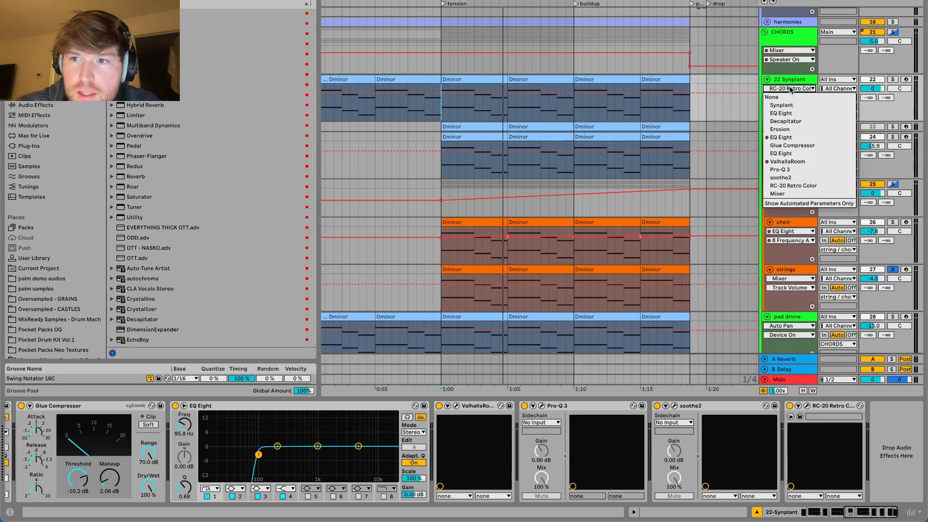
pyautogui.click(783, 138)
pyautogui.scroll(-3, 579, 133)
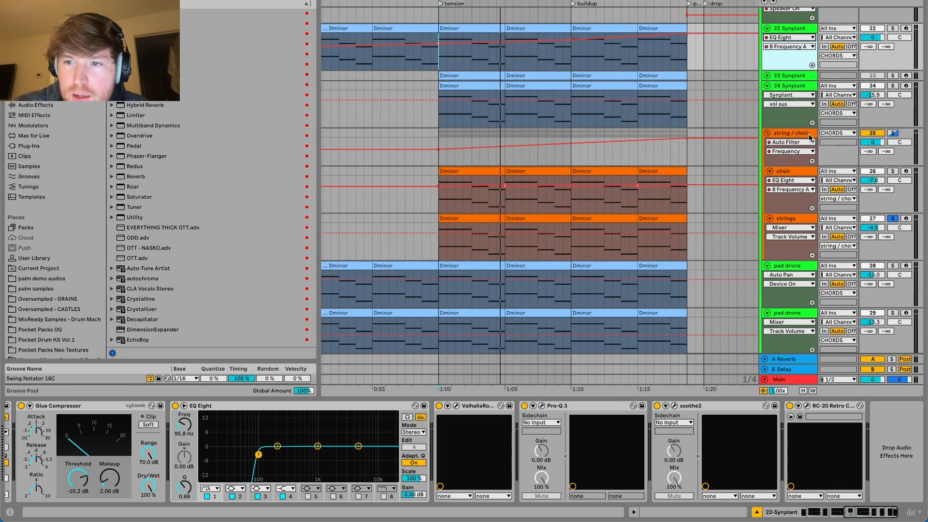
# - Examine the string / choir group's Auto Filter frequency automation and the first pad drone track's device chain
pyautogui.click(803, 136)
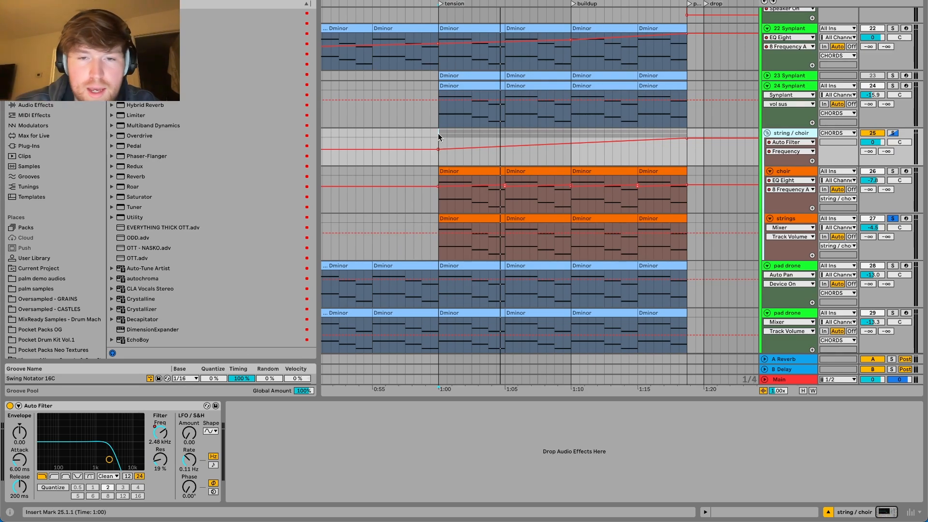
pyautogui.scroll(-5, 478, 199)
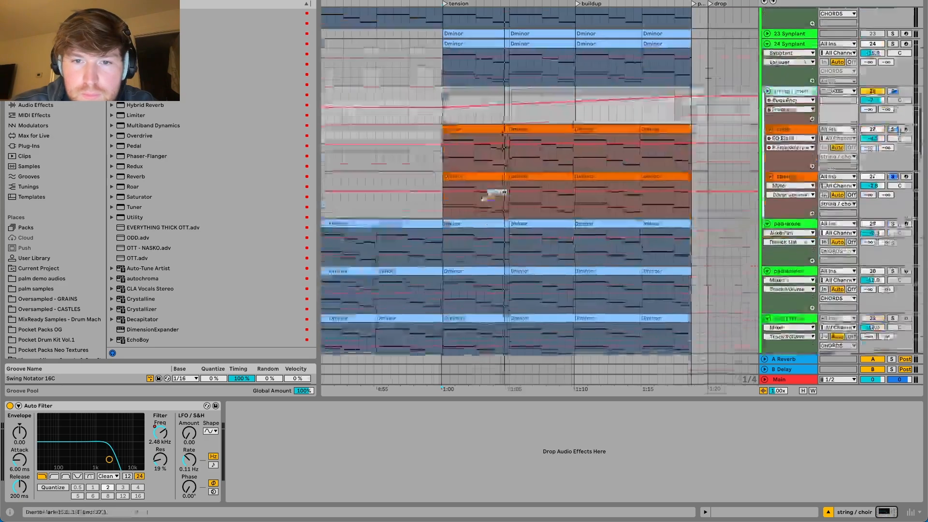
pyautogui.scroll(2, 486, 206)
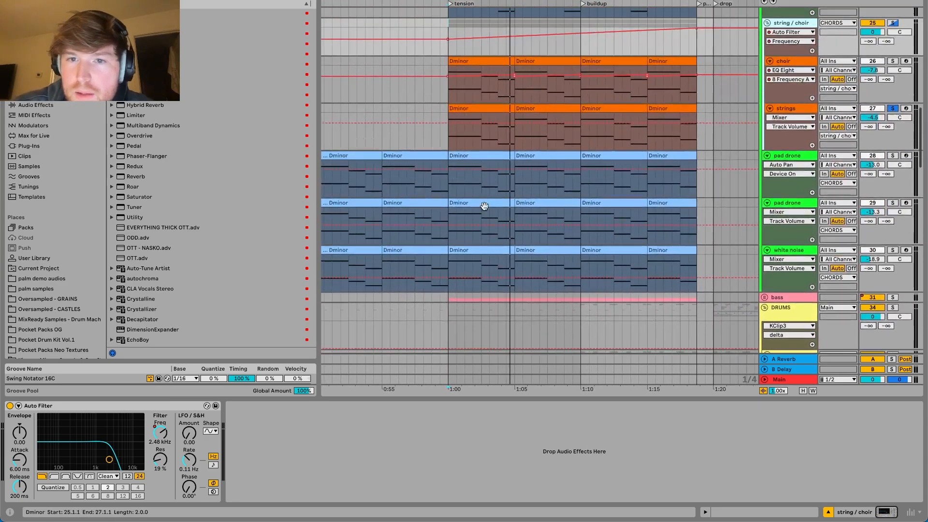
pyautogui.click(790, 157)
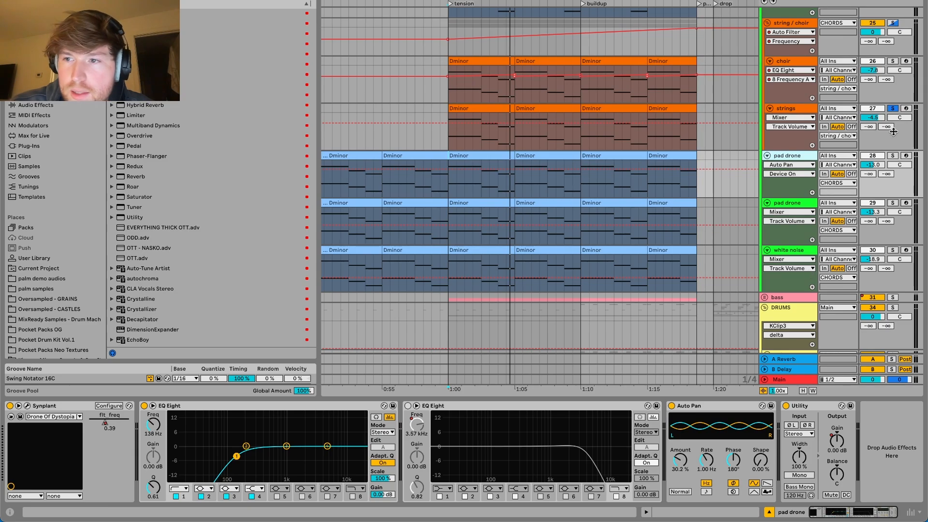
# - Solo the whole CHORDS group and play it from just before the tension section
pyautogui.scroll(2, 894, 112)
pyautogui.scroll(4, 895, 113)
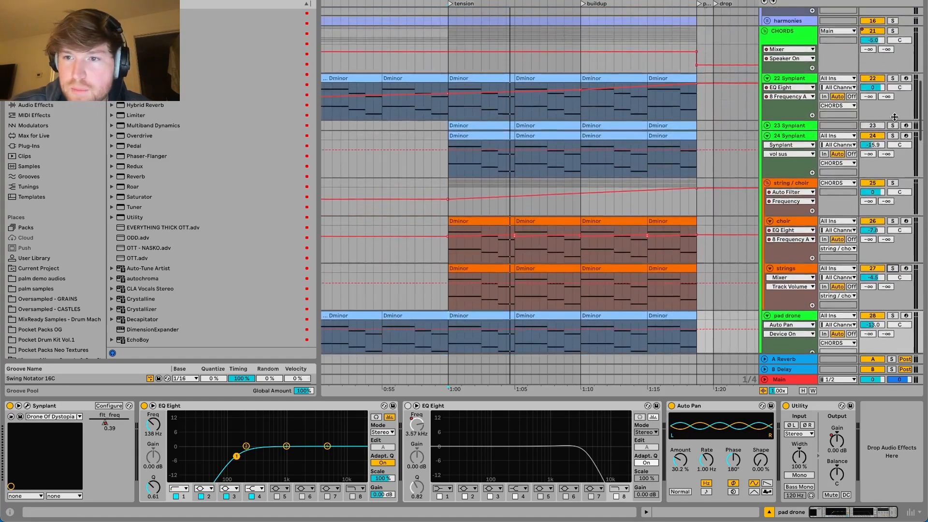
pyautogui.click(892, 58)
pyautogui.click(447, 80)
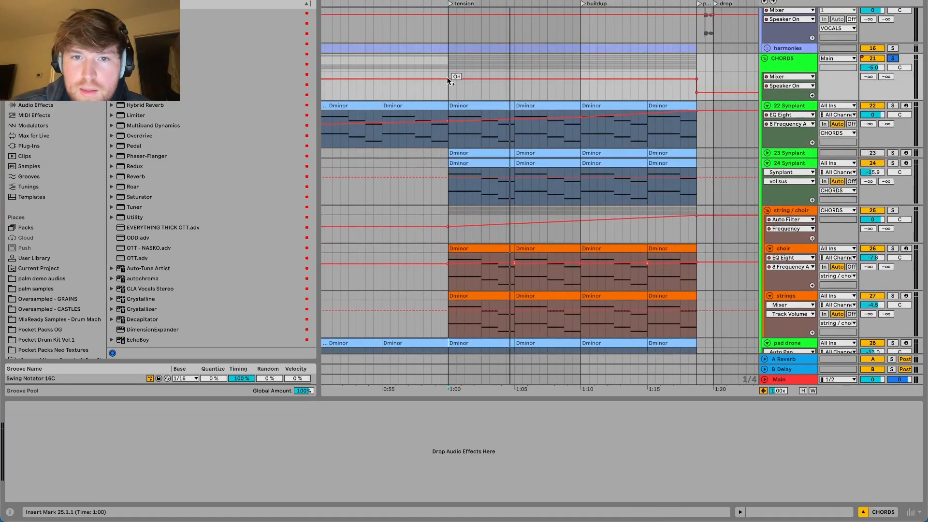
pyautogui.click(431, 67)
pyautogui.press('space')
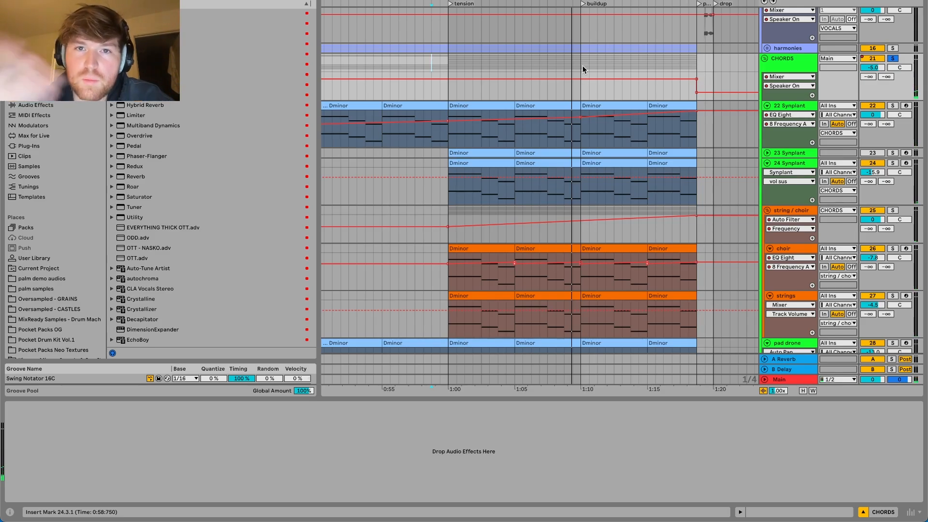
# - Unfold the bass group, solo it and play its 33 Serum part from the start of tension
pyautogui.scroll(-10, 577, 65)
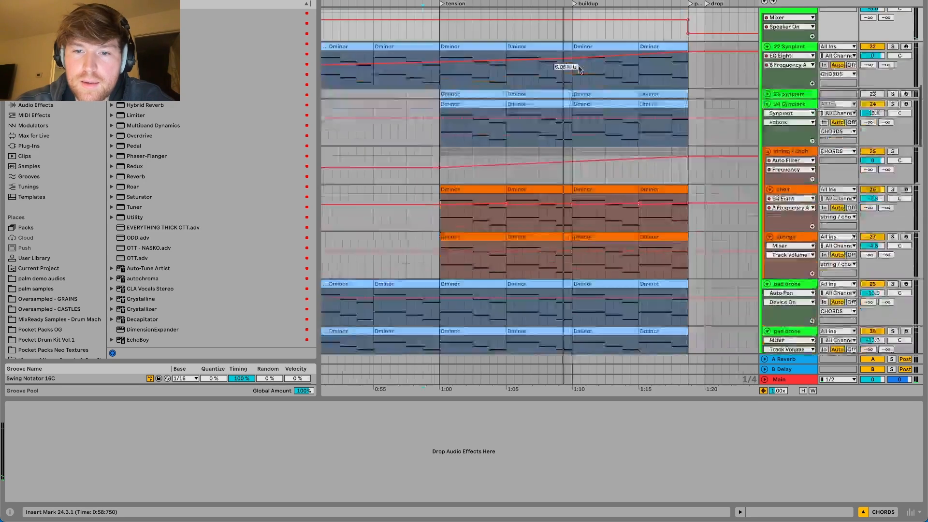
pyautogui.scroll(-4, 578, 65)
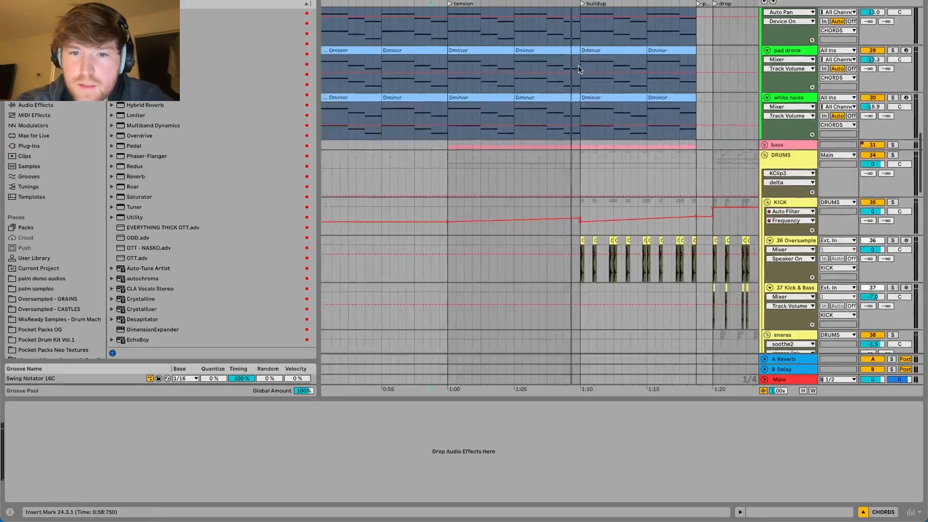
pyautogui.click(766, 143)
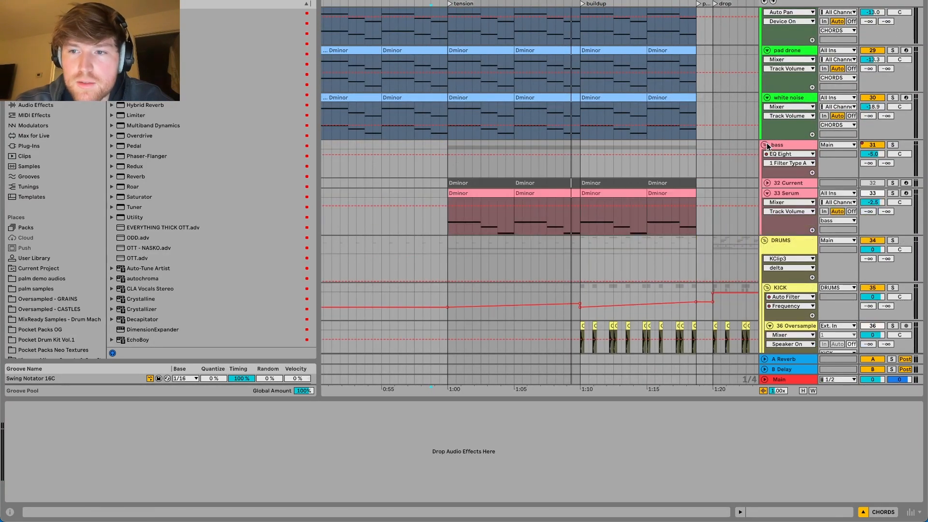
pyautogui.click(891, 145)
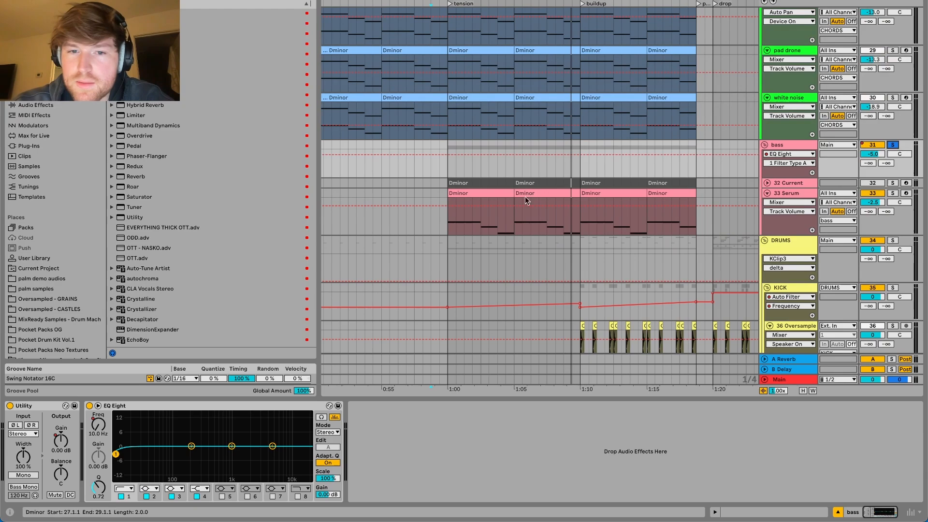
pyautogui.click(449, 218)
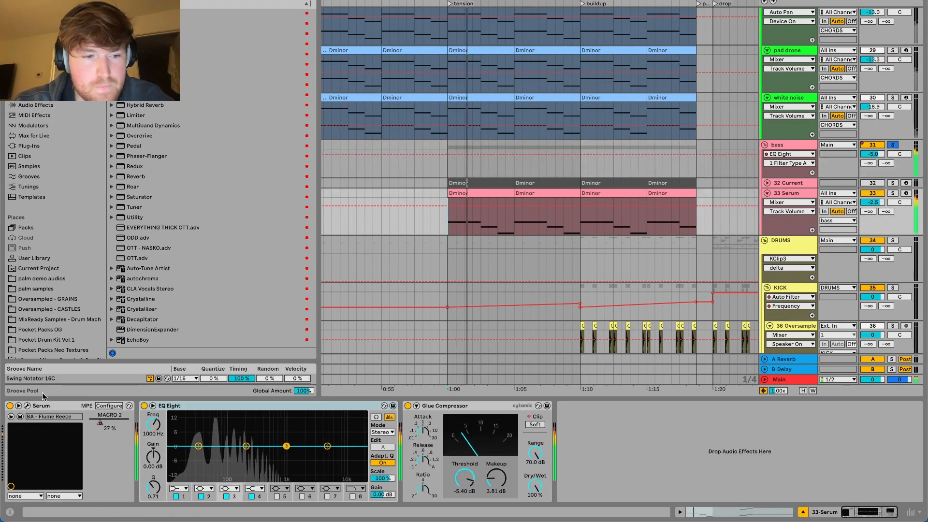
# - View the 33 Serum track's BA - Flume Reece preset in Serum's Splice presets and close the plug-in window
pyautogui.click(28, 406)
pyautogui.moveTo(356, 42); pyautogui.dragTo(356, 30)
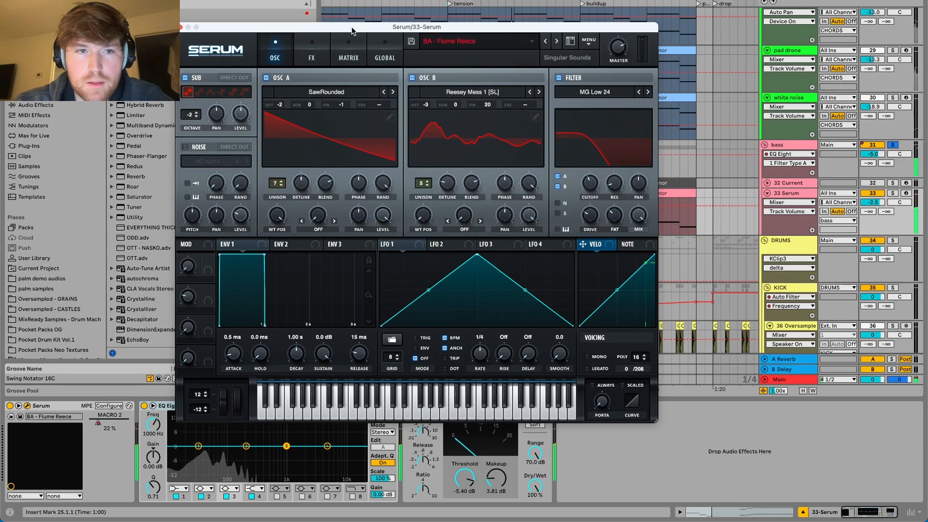
pyautogui.click(482, 51)
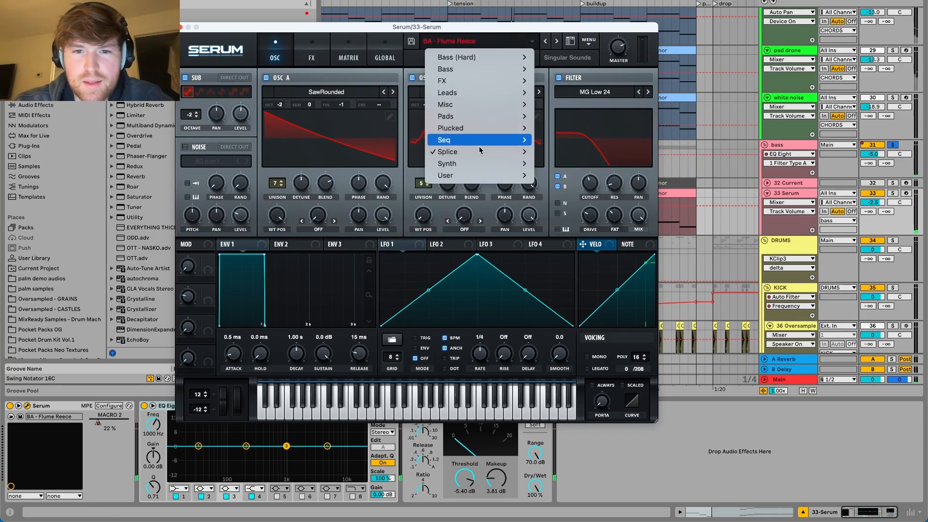
pyautogui.moveTo(479, 150)
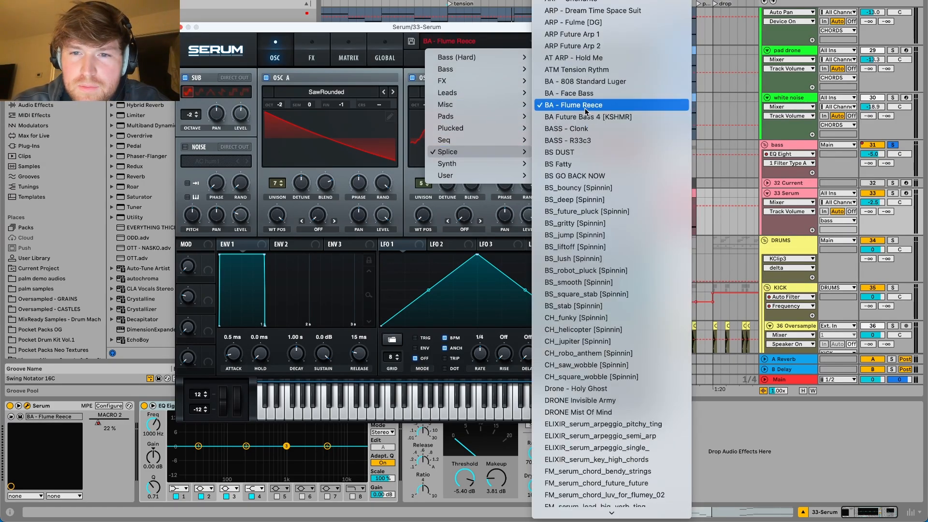
pyautogui.click(463, 29)
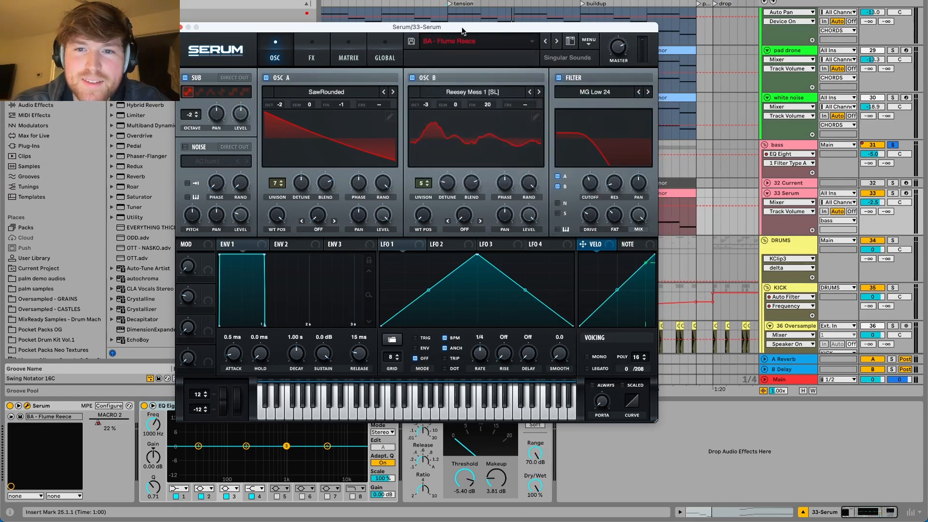
pyautogui.click(181, 27)
# - Solo the CHORDS group together with the bass, play both from tension, and unsolo the bass group
pyautogui.scroll(-3, 505, 212)
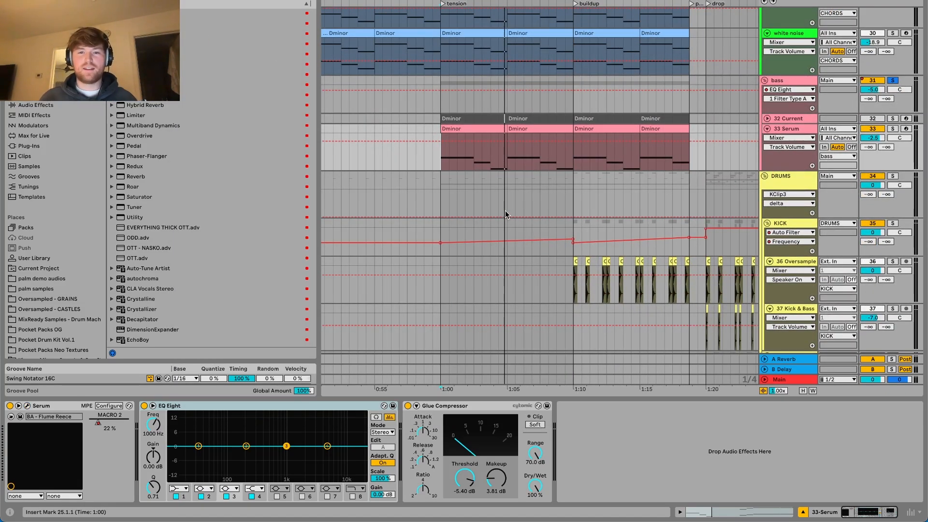
pyautogui.scroll(6, 506, 210)
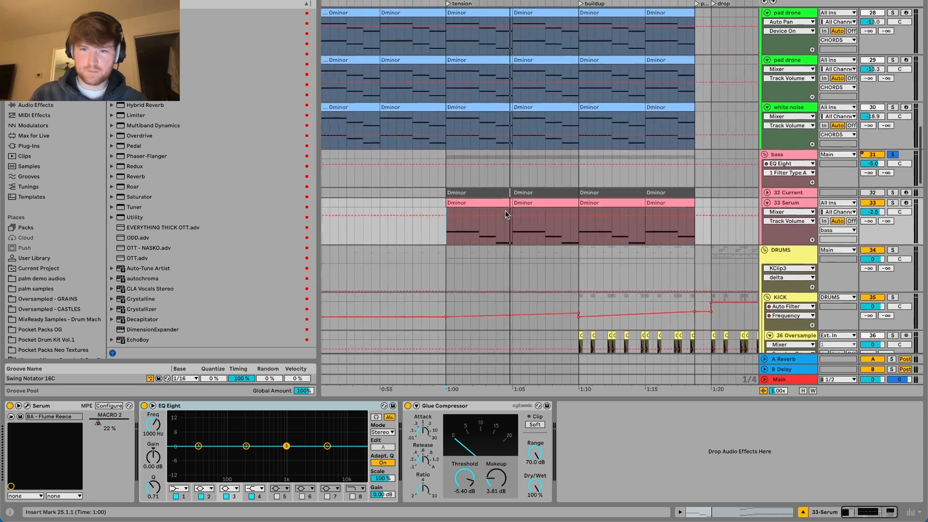
pyautogui.scroll(9, 506, 211)
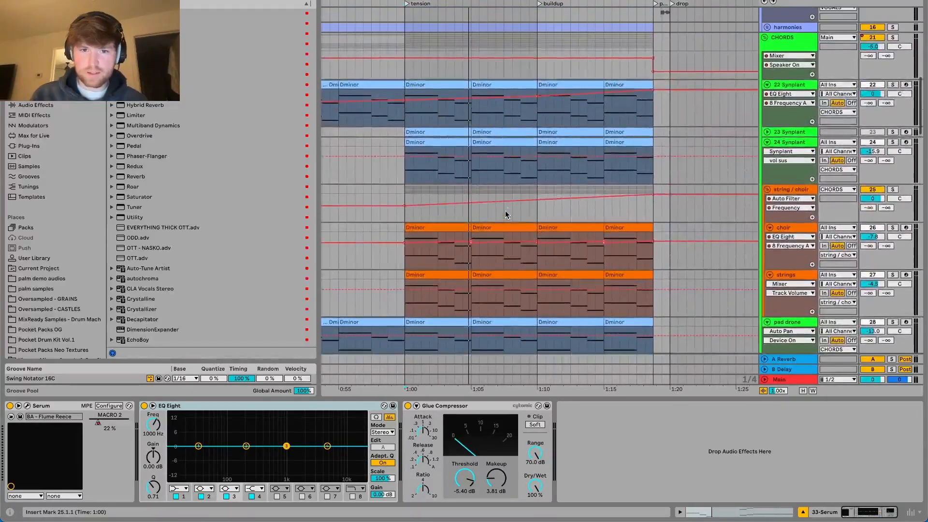
pyautogui.click(892, 37)
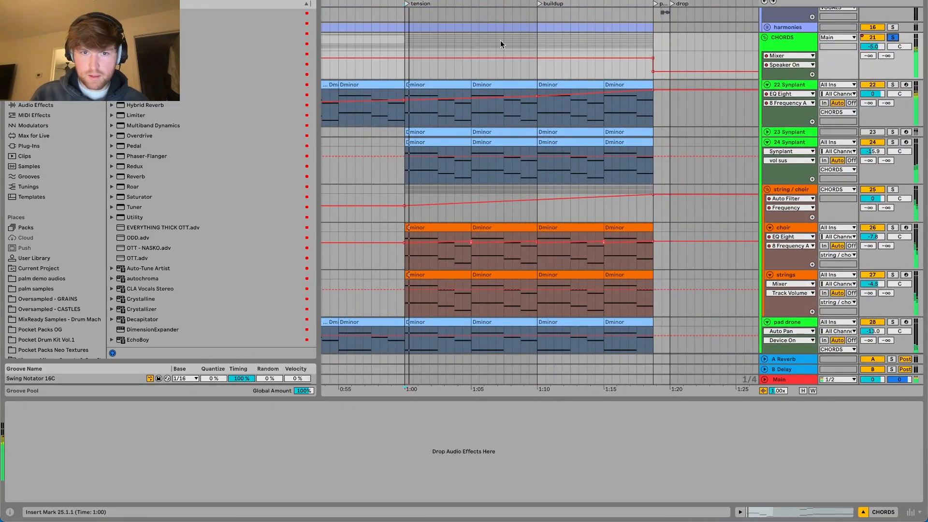
pyautogui.scroll(-6, 471, 153)
pyautogui.scroll(-3, 471, 153)
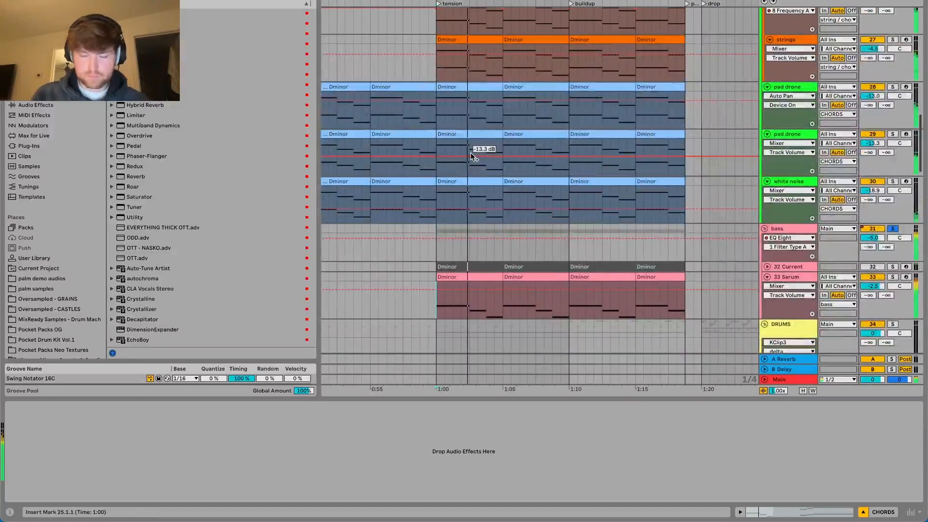
pyautogui.click(893, 228)
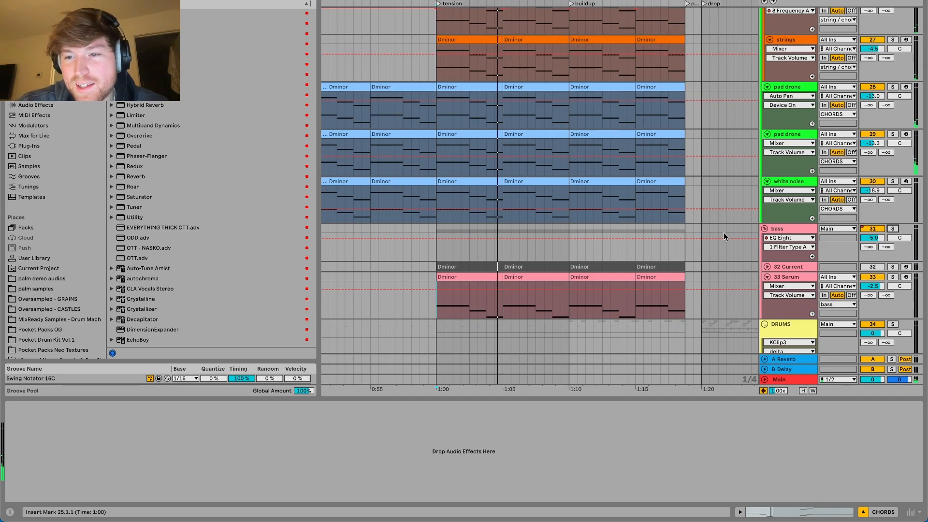
# - Look through the DRUMS tracks and solo the ORBIT_Top_Loop_Shaker_808_95 track
pyautogui.scroll(-10, 720, 232)
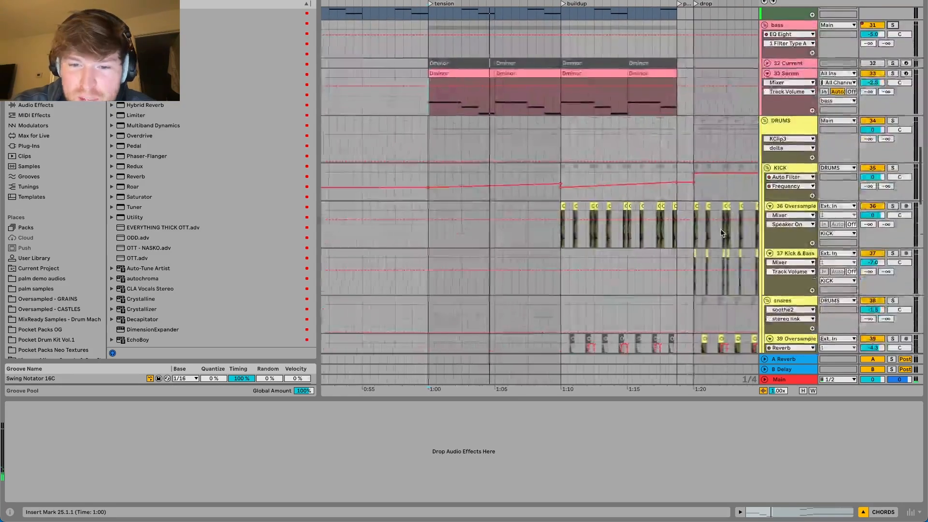
pyautogui.scroll(-2, 721, 232)
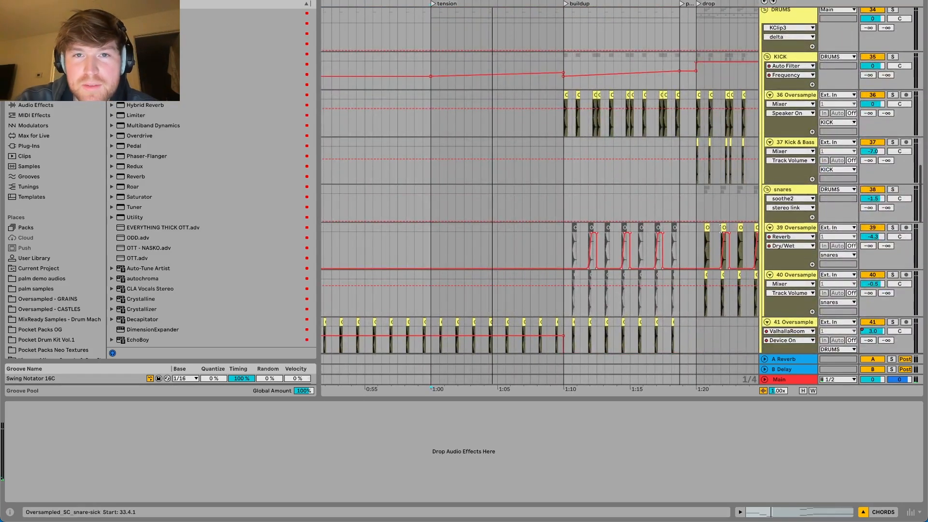
pyautogui.scroll(-6, 509, 224)
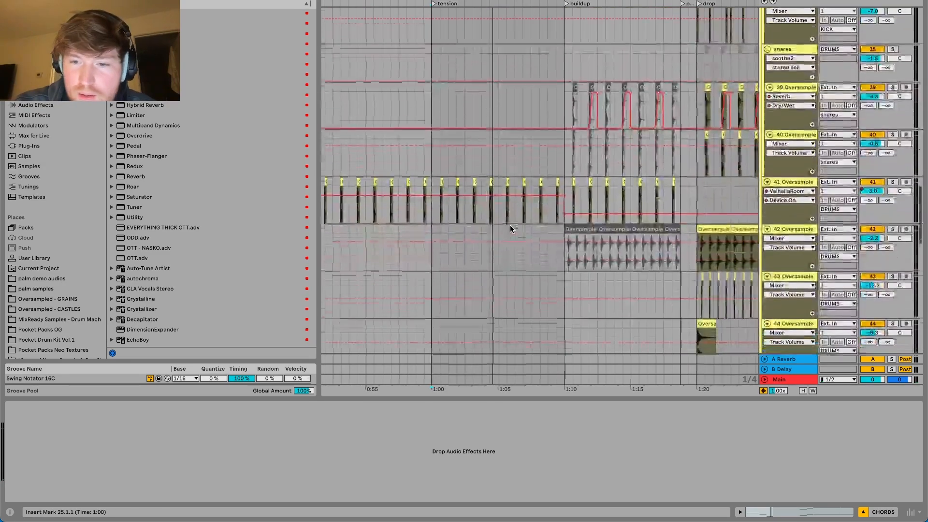
pyautogui.scroll(-7, 509, 225)
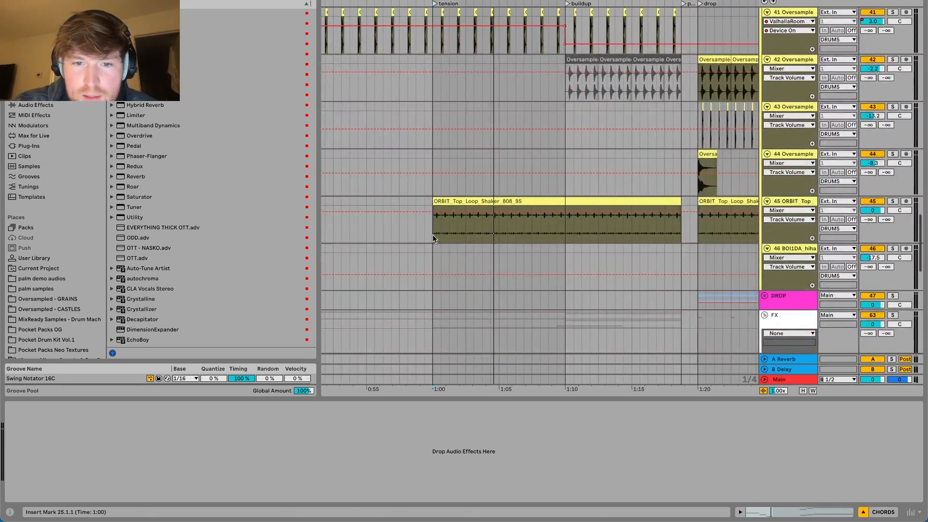
pyautogui.click(717, 198)
pyautogui.click(893, 201)
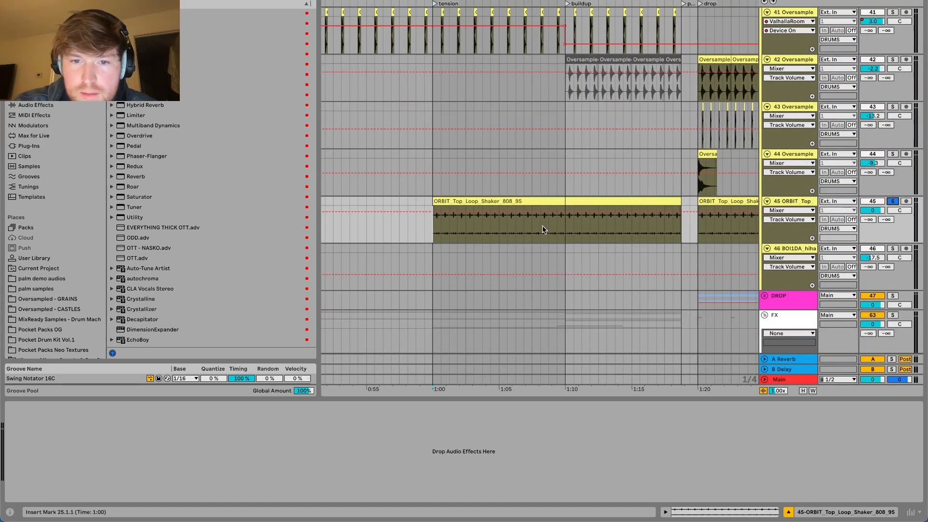
# - Play the soloed ORBIT_Top_Loop_Shaker_808_95 loop from the start of tension and unsolo its track
pyautogui.press('space')
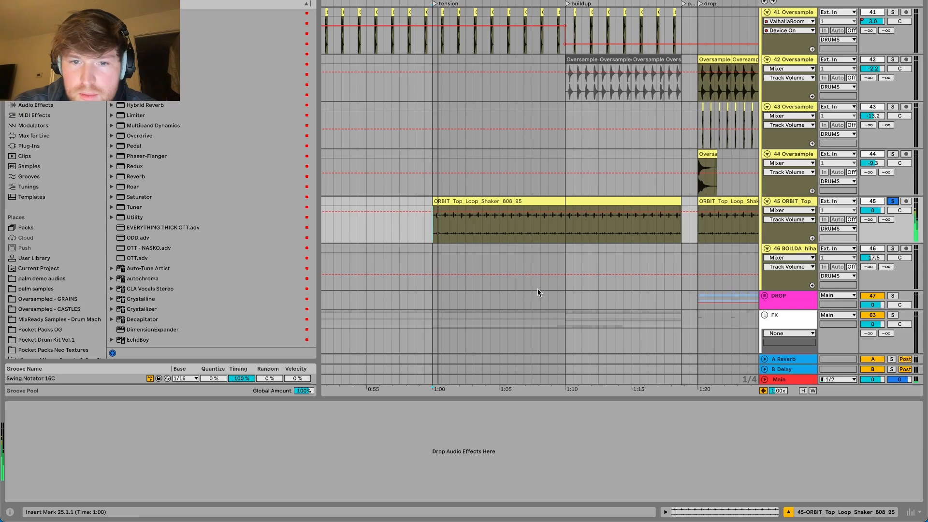
pyautogui.scroll(-6, 537, 290)
pyautogui.scroll(-6, 512, 201)
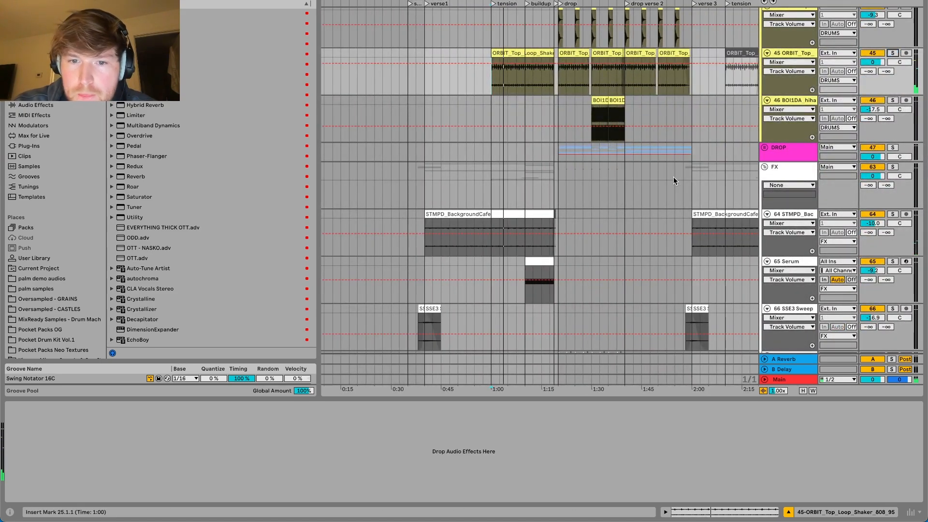
# - Go back to the first lead vox 1 track and play the full mix from bar 23.2.1, shortly before tension
pyautogui.scroll(15, 613, 225)
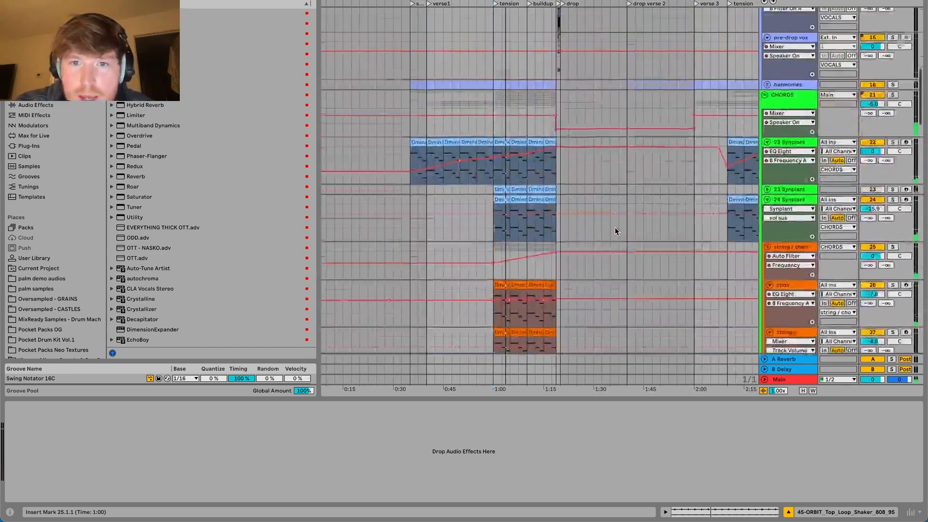
pyautogui.scroll(5, 615, 231)
pyautogui.scroll(4, 515, 107)
pyautogui.scroll(4, 413, 126)
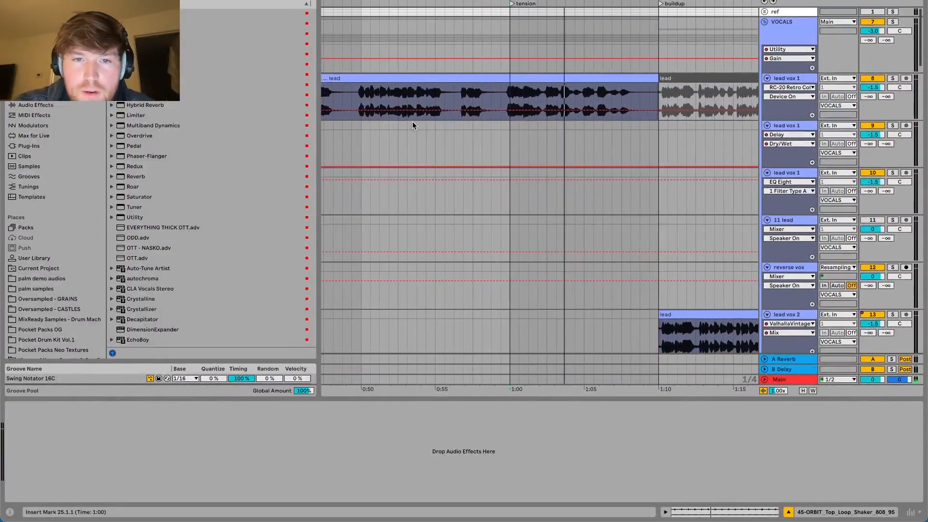
pyautogui.click(446, 97)
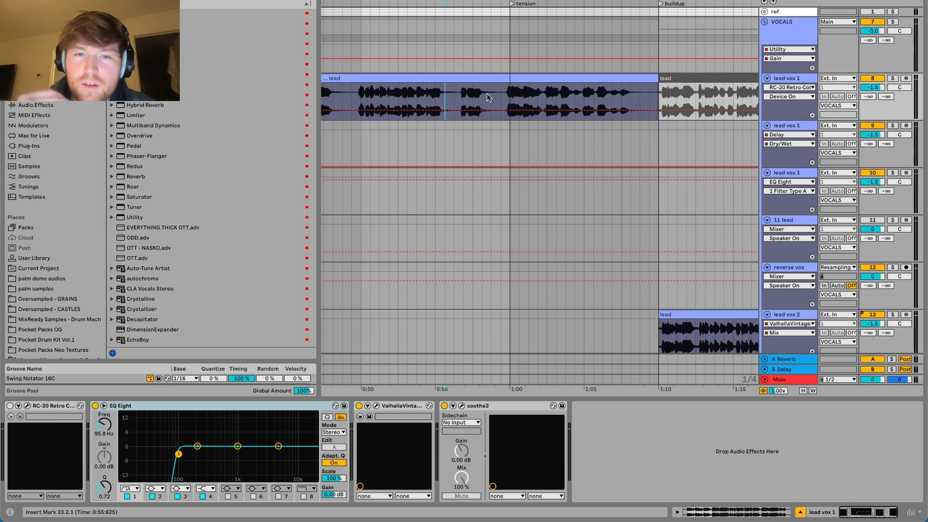
pyautogui.press('space')
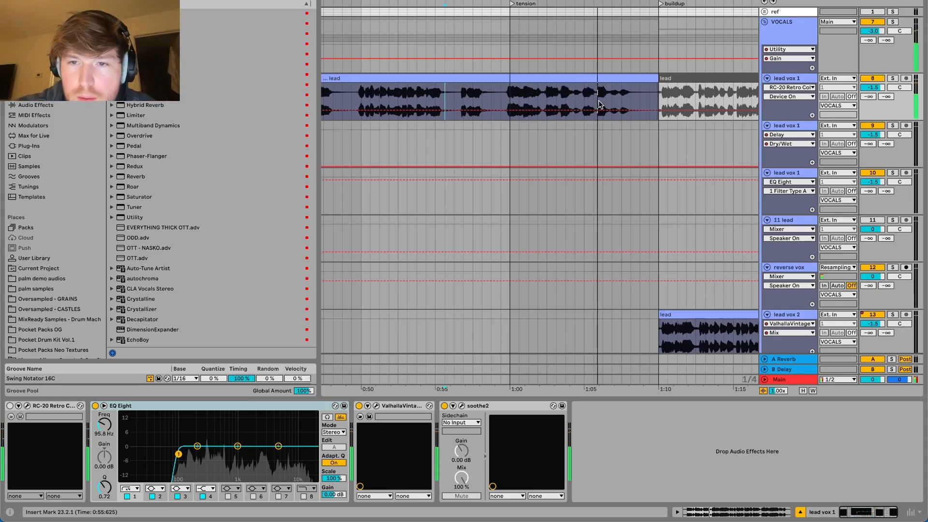
# - Look through the buildup section's vocal, chord, bass and drum tracks during playback
pyautogui.hscroll(5, 559, 120)
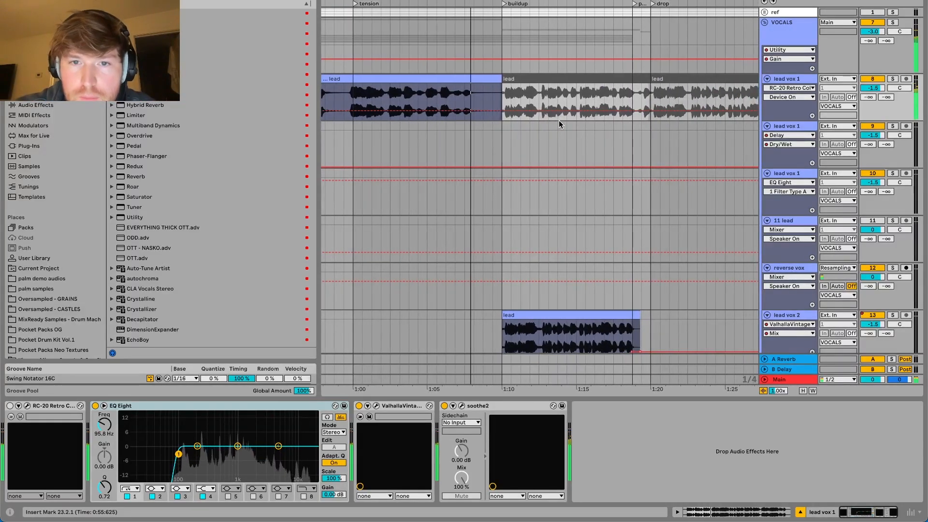
pyautogui.scroll(-5, 559, 120)
pyautogui.scroll(-5, 559, 124)
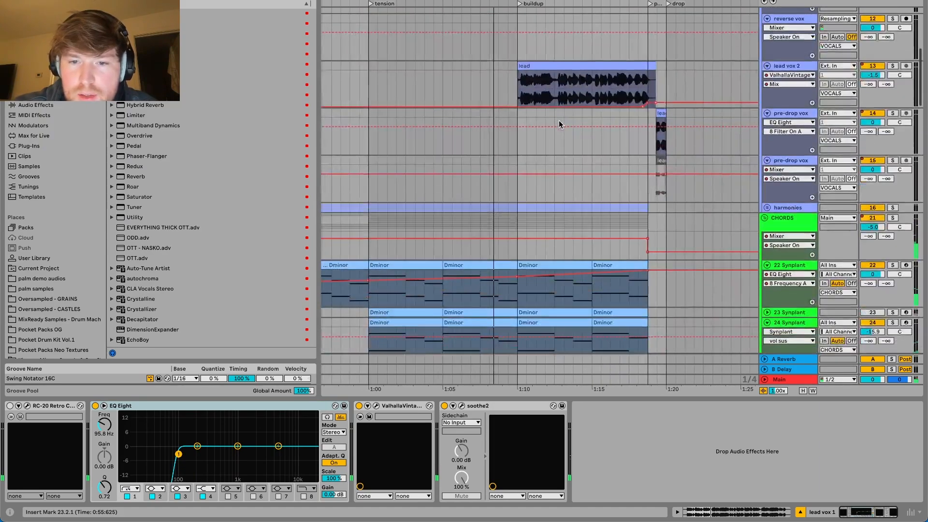
pyautogui.scroll(-3, 559, 119)
pyautogui.hscroll(2, 558, 119)
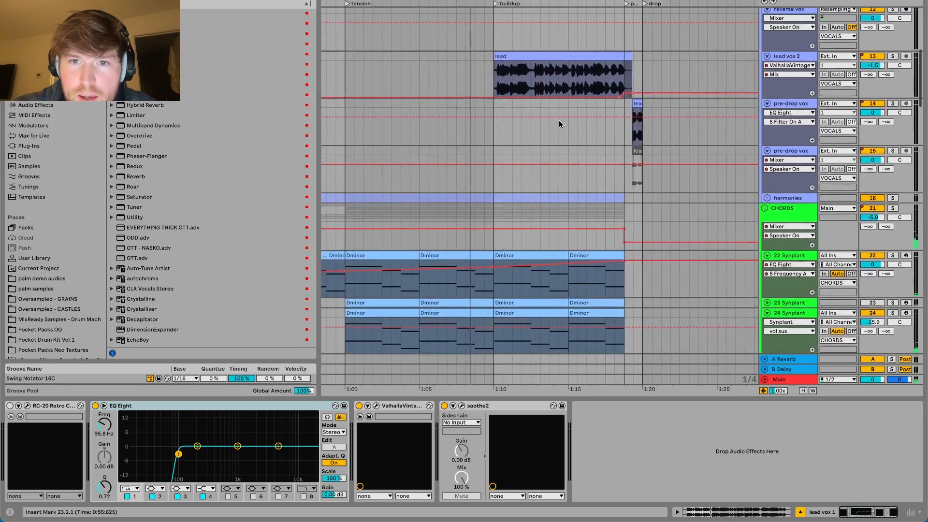
pyautogui.scroll(-10, 559, 119)
pyautogui.hscroll(-2, 559, 120)
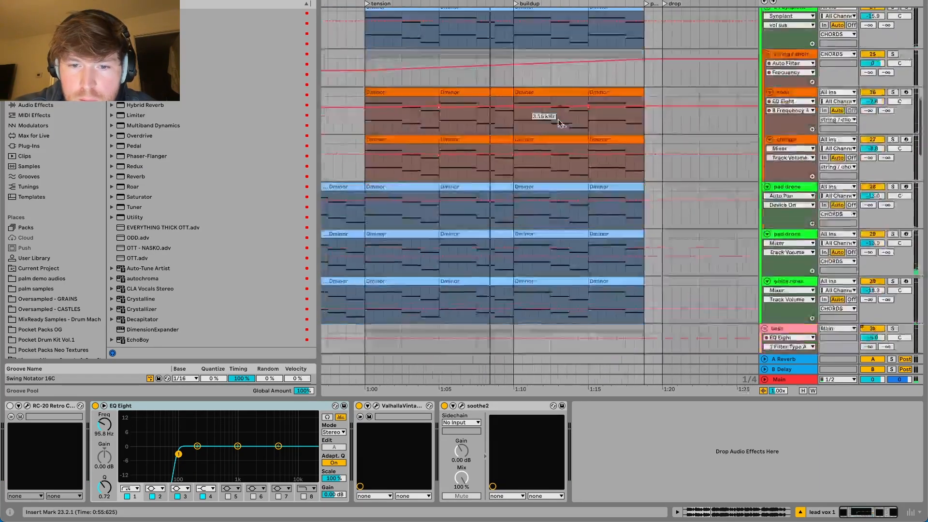
pyautogui.scroll(-5, 559, 121)
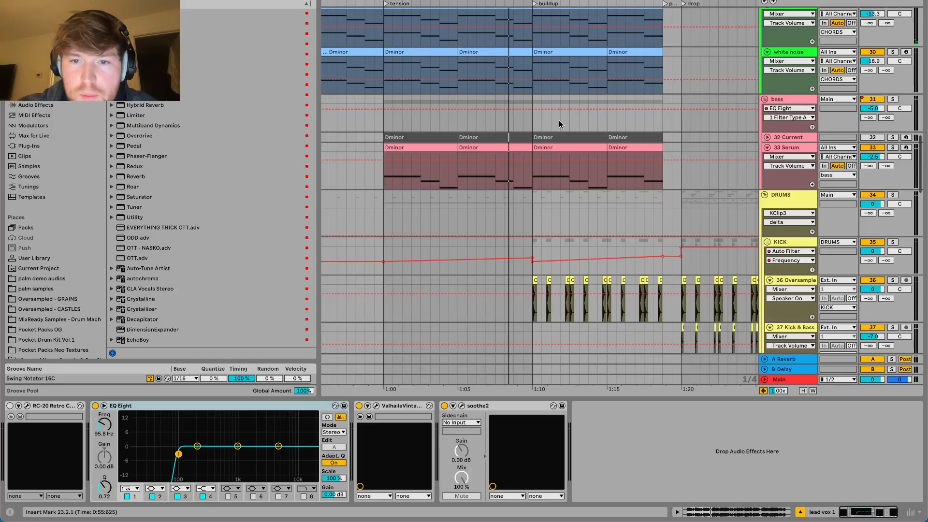
pyautogui.scroll(-5, 558, 120)
pyautogui.scroll(-6, 558, 120)
pyautogui.hscroll(2, 559, 120)
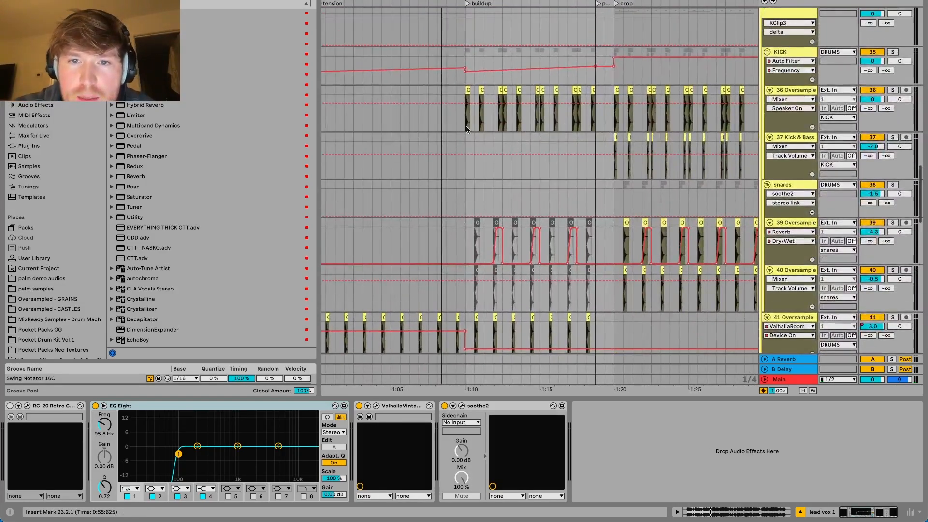
# - Solo the 36 Oversampled CASTLES kick track and play it from the start of buildup
pyautogui.click(462, 114)
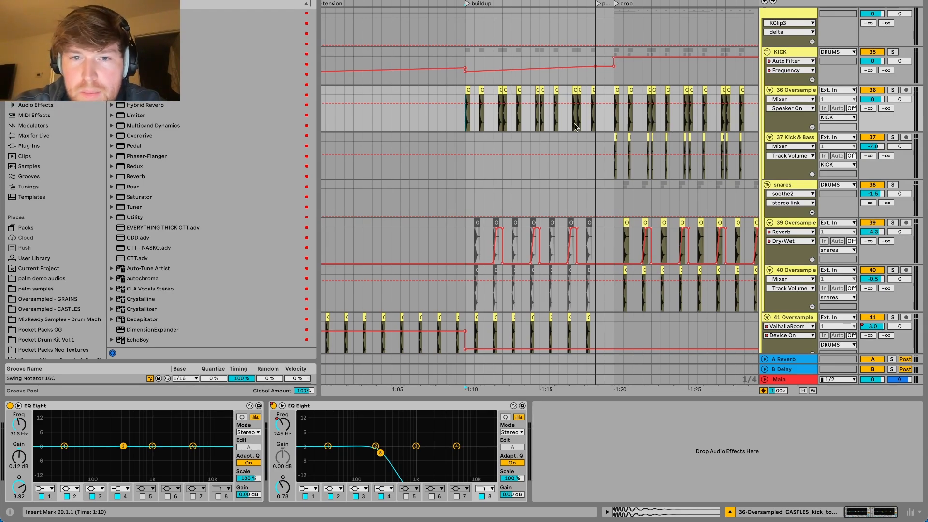
pyautogui.click(894, 90)
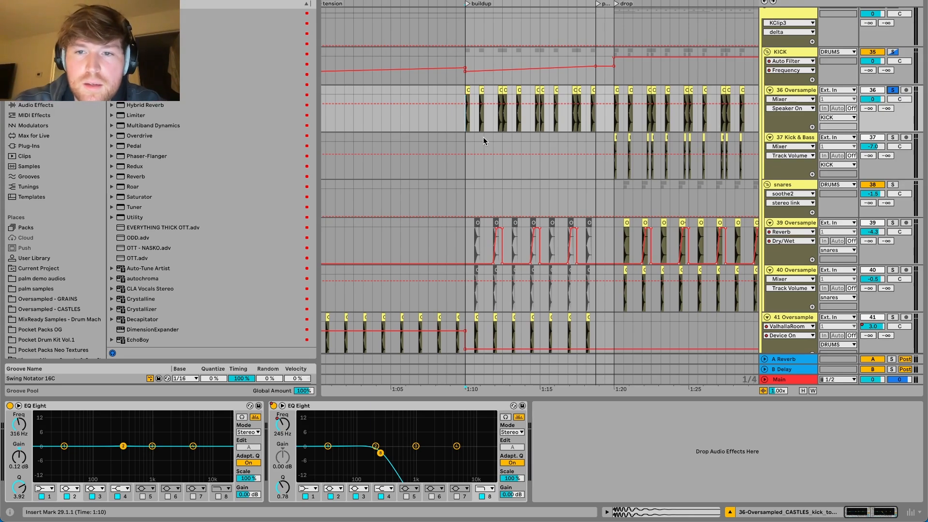
pyautogui.press('space')
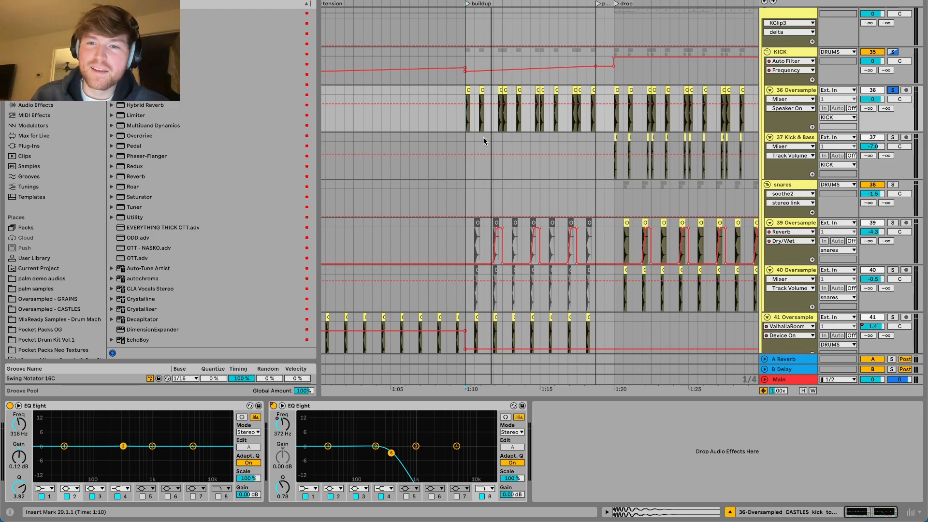
# - Switch the solo to the 41 Oversampled CASTLES snare track and listen to it in the buildup
pyautogui.scroll(-3, 542, 123)
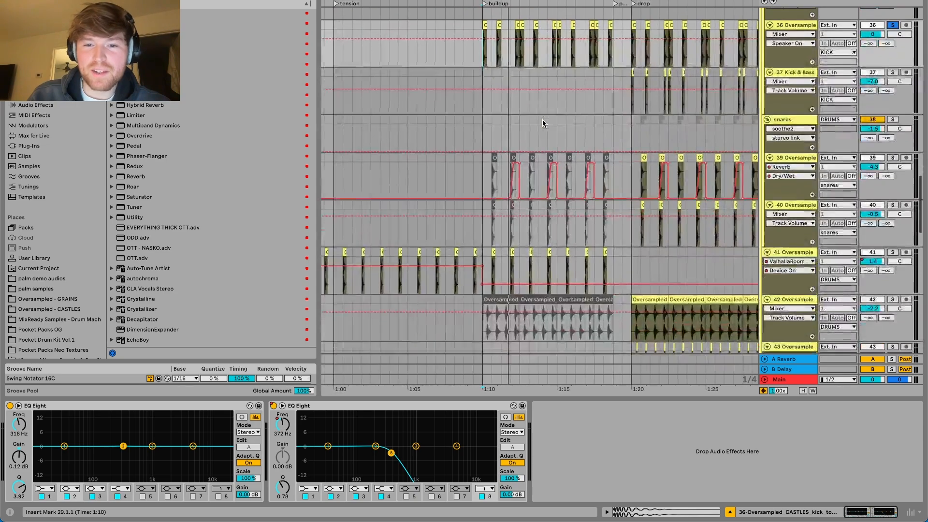
pyautogui.scroll(-3, 542, 122)
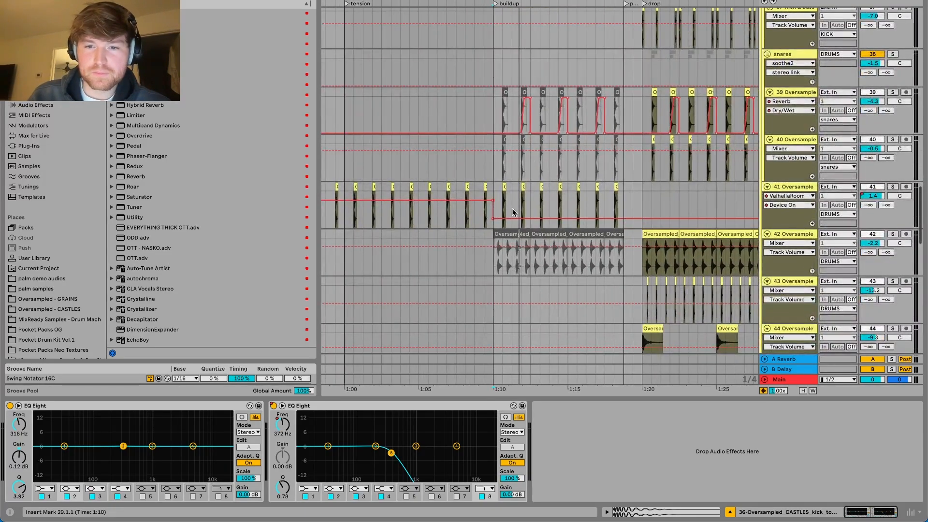
pyautogui.click(892, 187)
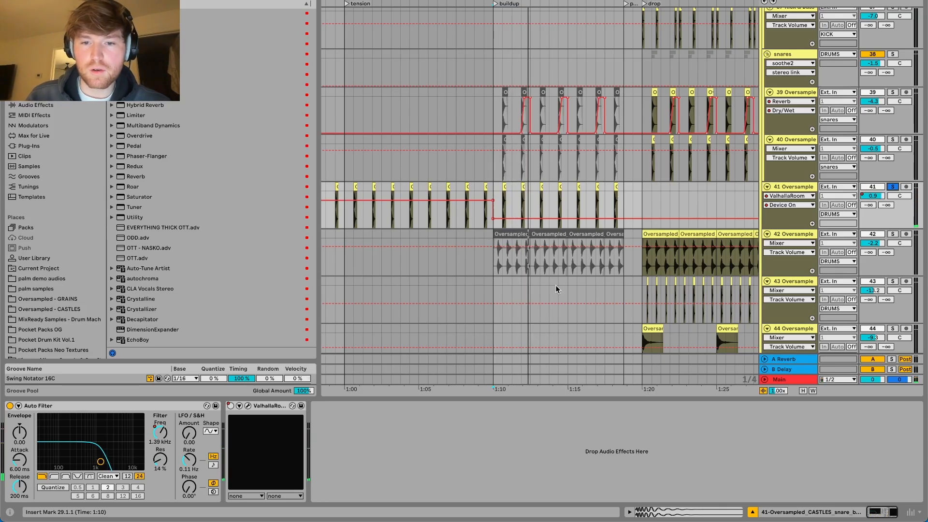
# - Solo the 65 Serum NOISE FXX track in the FX group and play it from the start of buildup
pyautogui.scroll(-3, 555, 285)
pyautogui.scroll(-15, 556, 285)
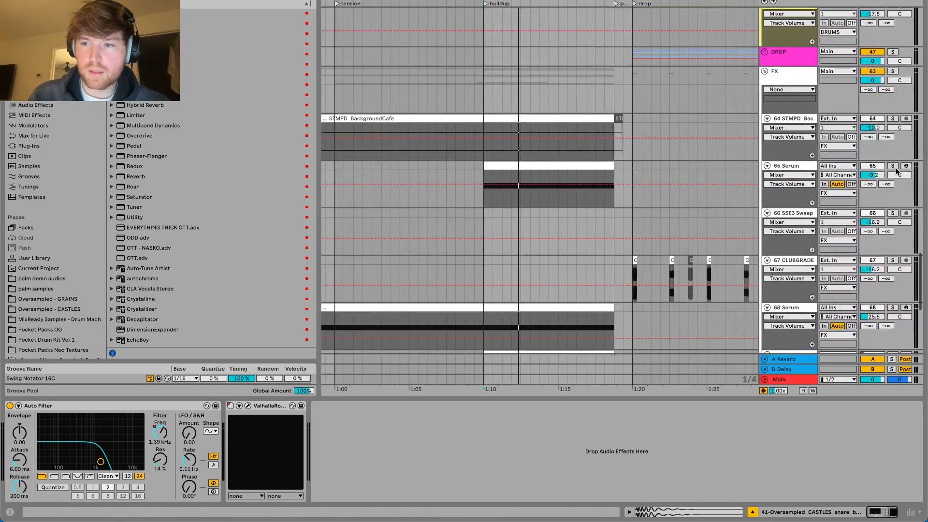
pyautogui.click(892, 167)
pyautogui.click(483, 198)
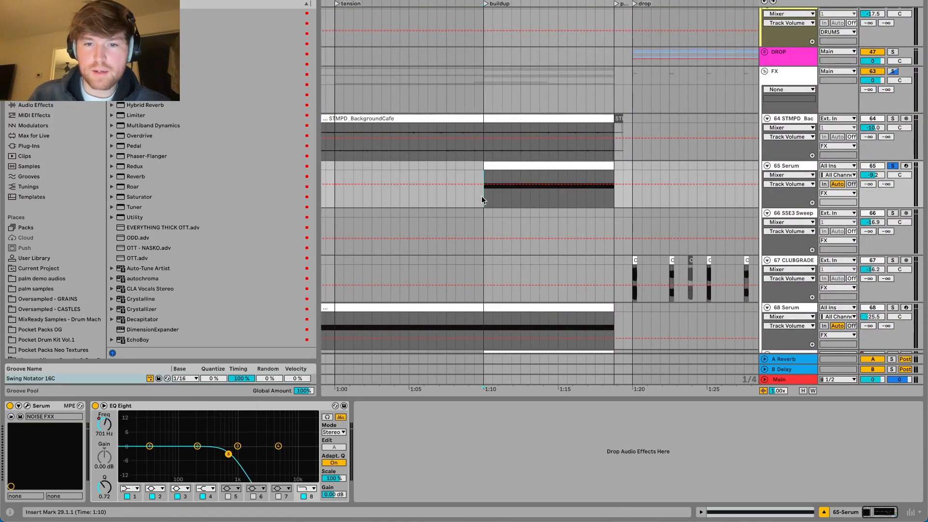
pyautogui.press('space')
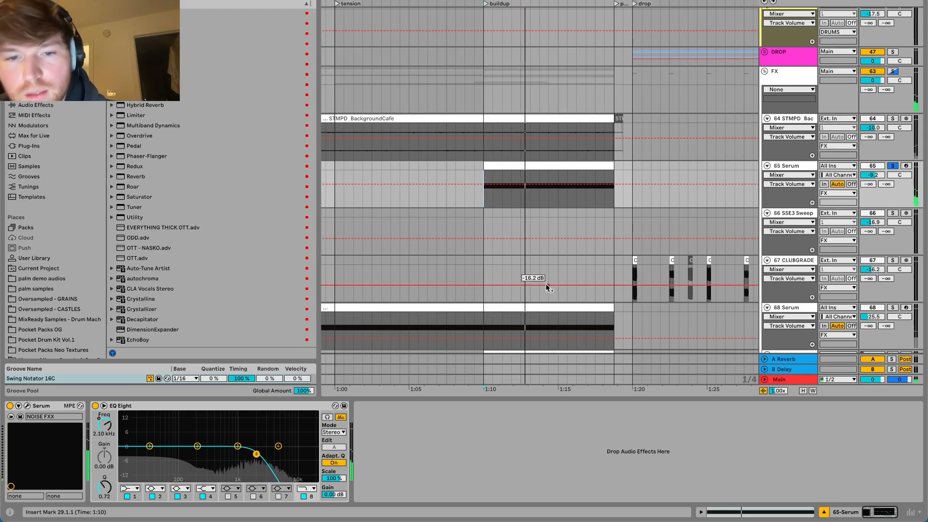
# - Stop the noise playback, solo the 68 Serum drone track, switch the solo to 69 Serum, and play from buildup
pyautogui.scroll(-6, 546, 284)
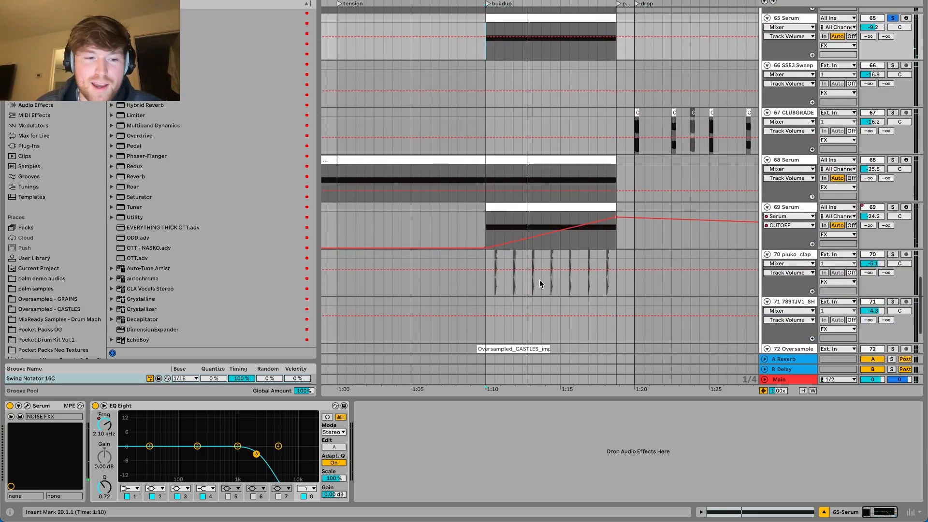
pyautogui.press('space')
pyautogui.click(485, 179)
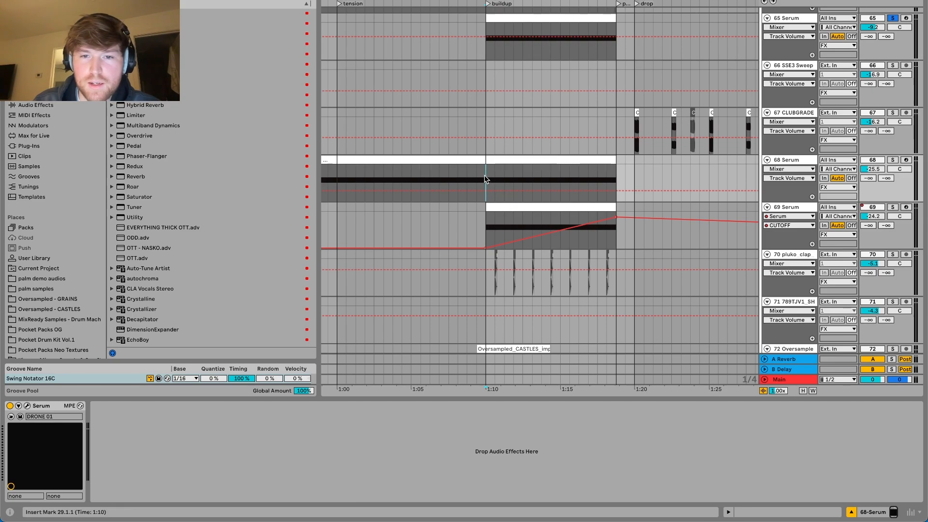
pyautogui.click(892, 160)
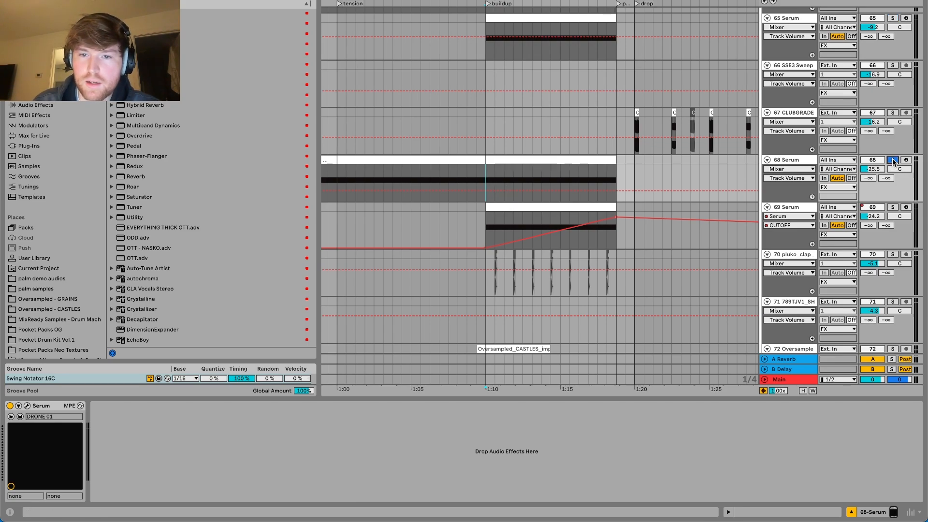
pyautogui.click(891, 207)
pyautogui.press('space')
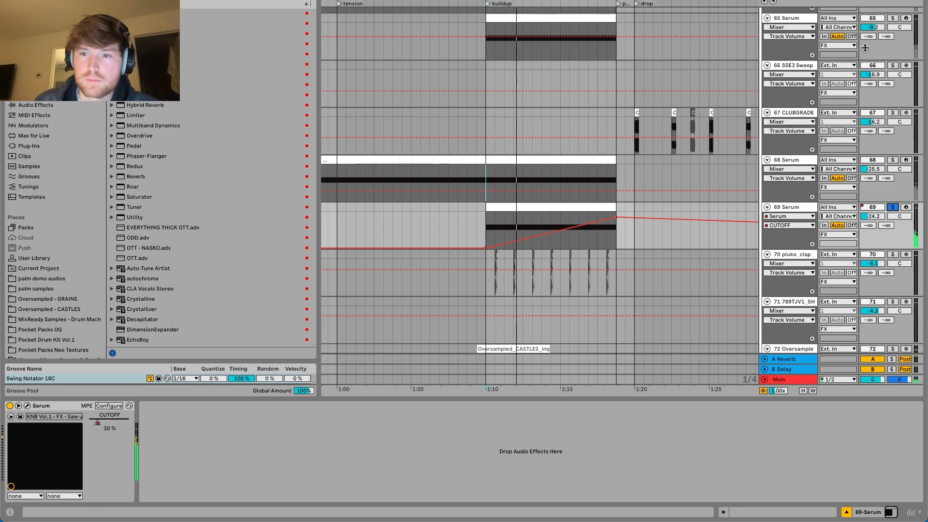
# - Solo the 72 Oversampled CASTLES impact track, play it from bar 28.4.1, and check its clip's sample view before returning to the device view
pyautogui.moveTo(614, 221)
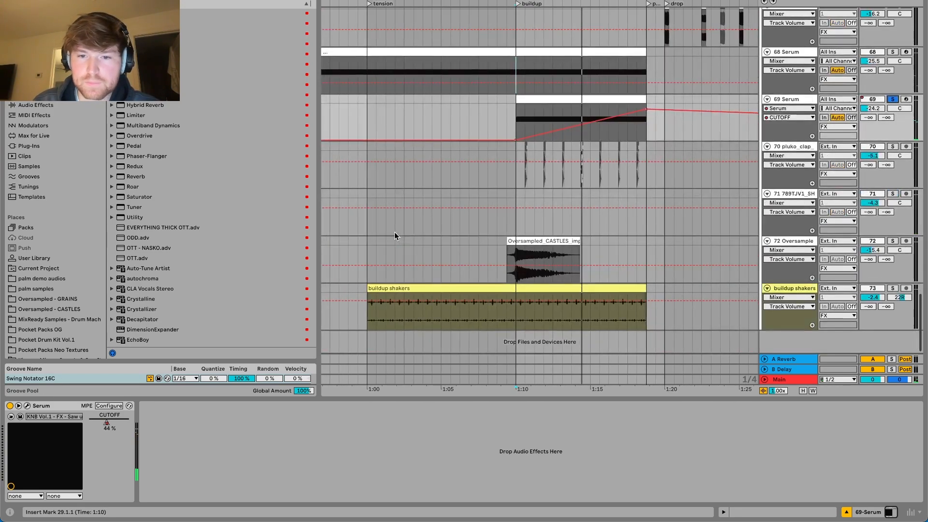
pyautogui.click(508, 257)
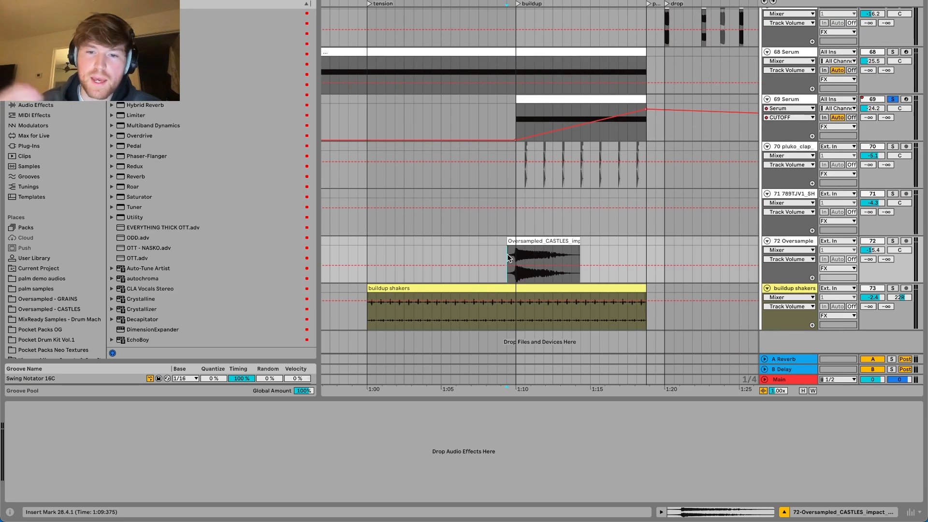
pyautogui.click(892, 240)
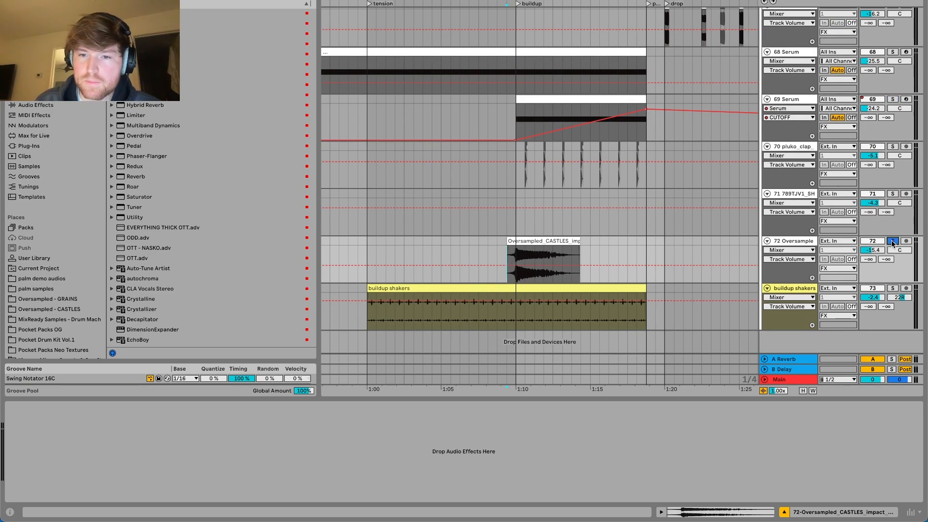
pyautogui.press('space')
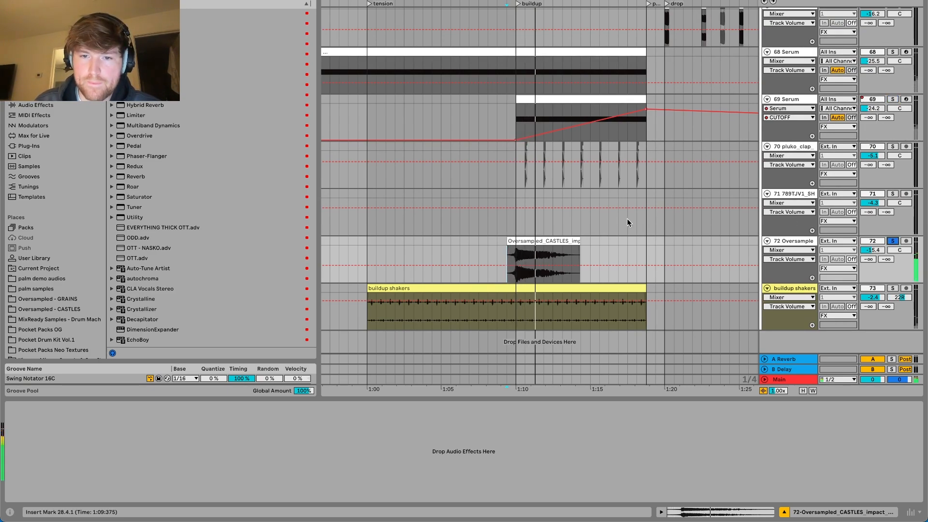
pyautogui.doubleClick(542, 243)
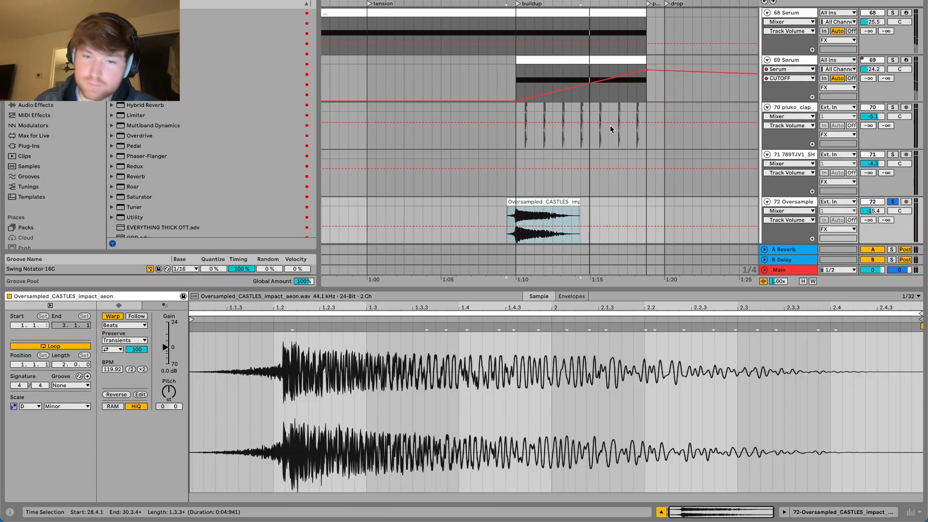
pyautogui.click(857, 513)
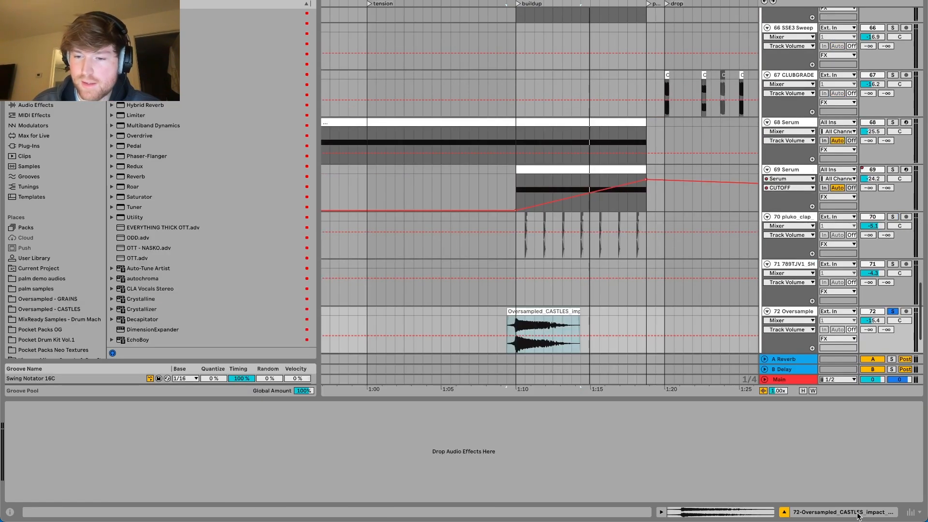
# - Solo the lead vox 2 track in the VOCALS group and play it from the start of buildup
pyautogui.click(553, 277)
pyautogui.scroll(20, 654, 260)
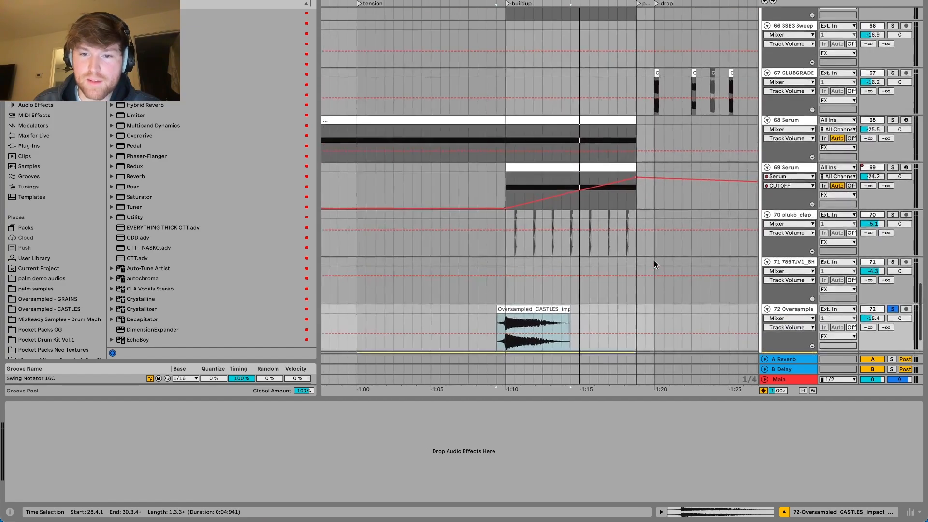
pyautogui.scroll(10, 653, 260)
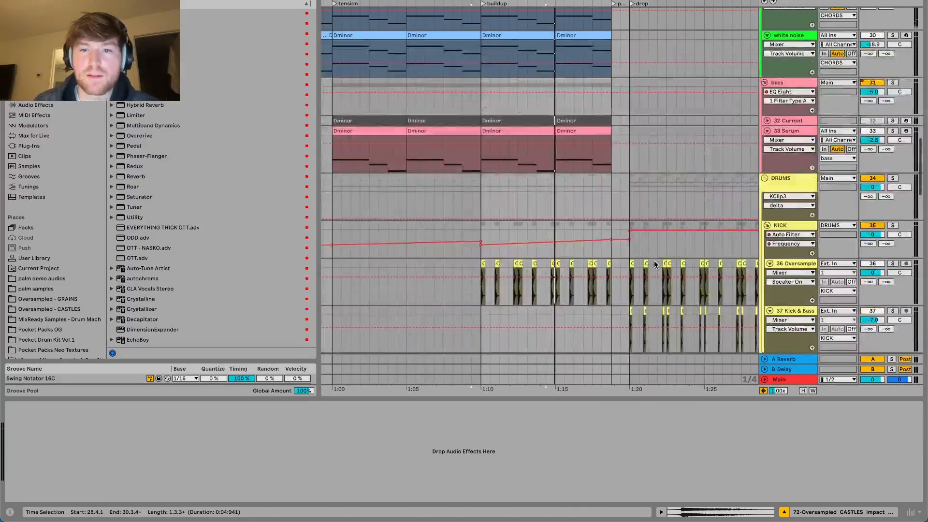
pyautogui.scroll(20, 654, 260)
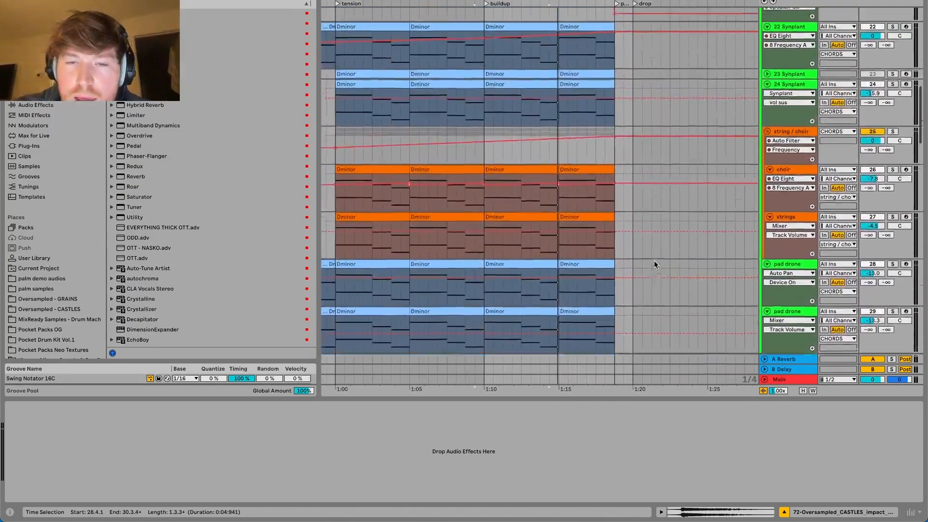
pyautogui.scroll(10, 654, 260)
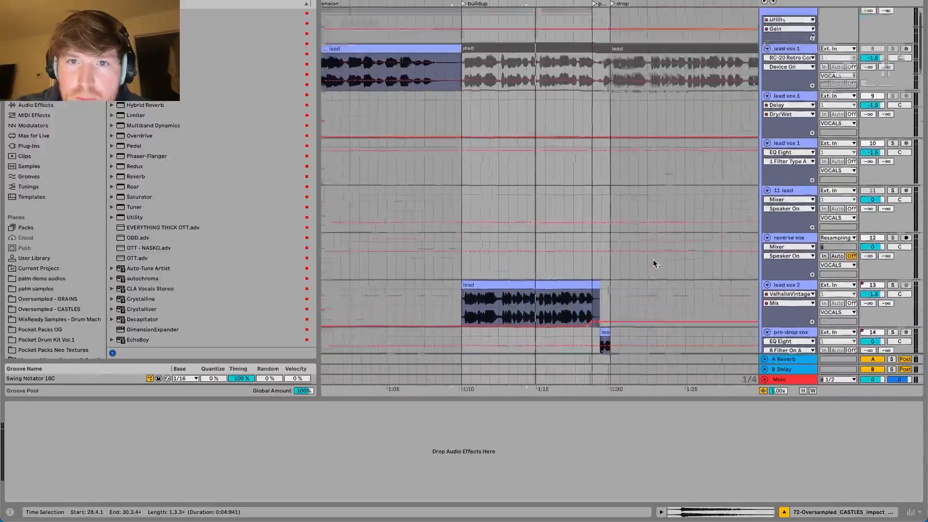
pyautogui.scroll(-10, 548, 253)
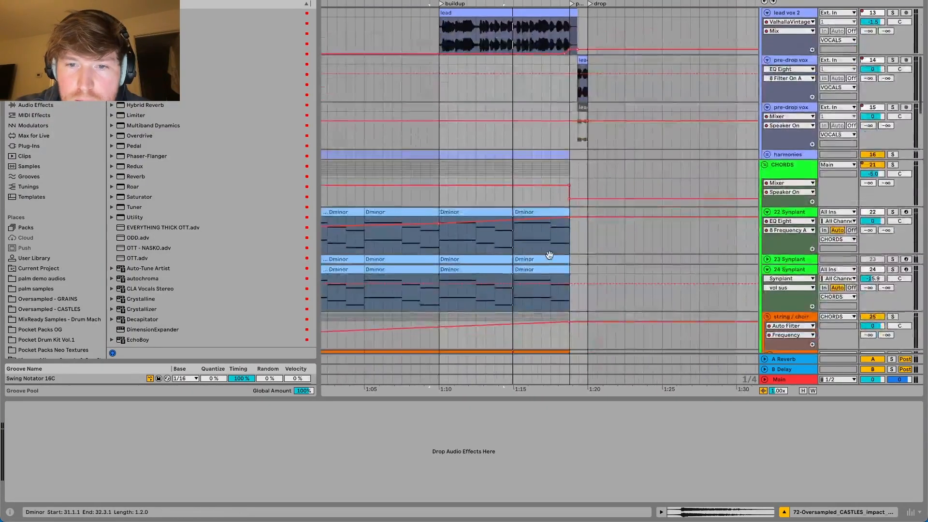
pyautogui.scroll(3, 548, 254)
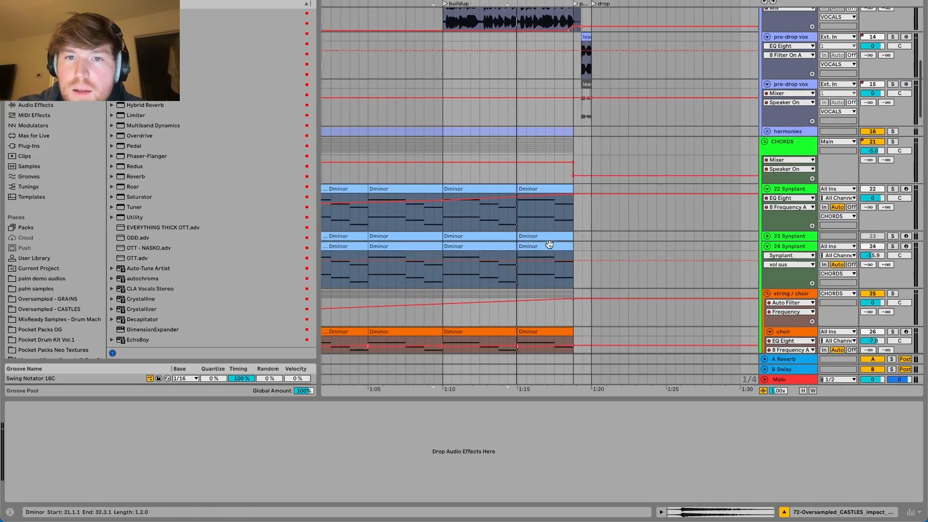
pyautogui.click(893, 68)
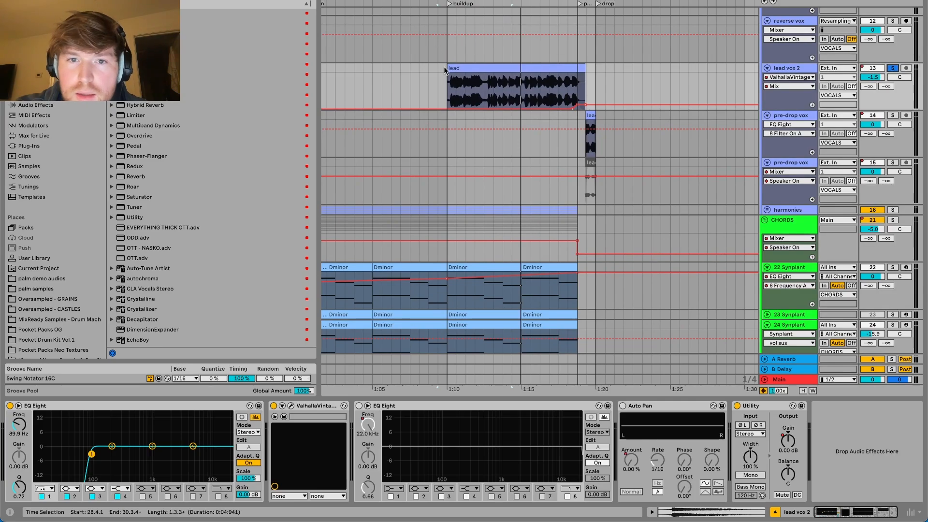
pyautogui.click(448, 90)
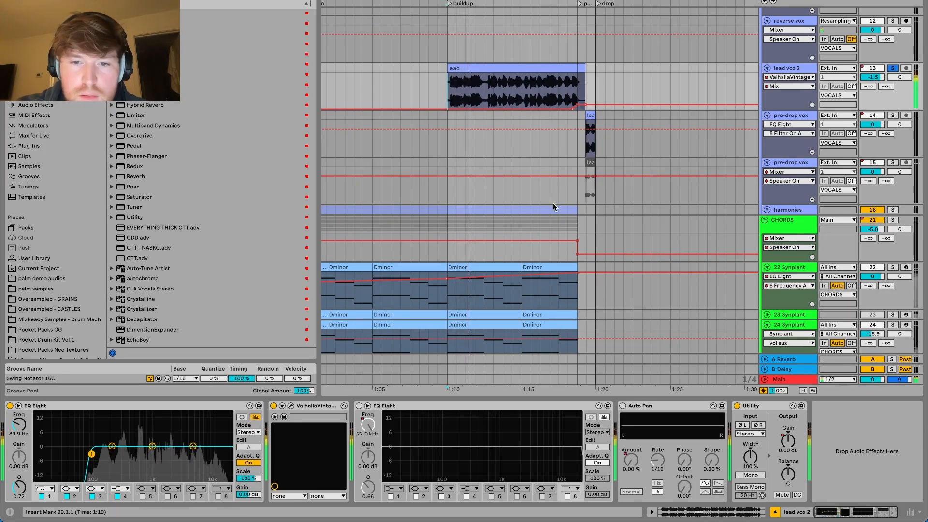
# - Add the CHORDS group and the 33 Serum bass track to the solo while the buildup plays
pyautogui.click(892, 220)
pyautogui.scroll(-8, 893, 221)
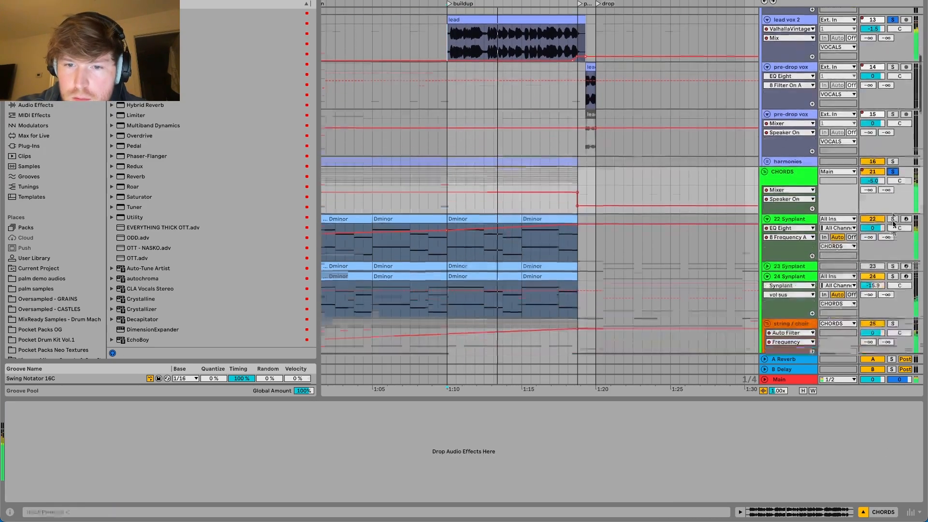
pyautogui.scroll(-10, 894, 221)
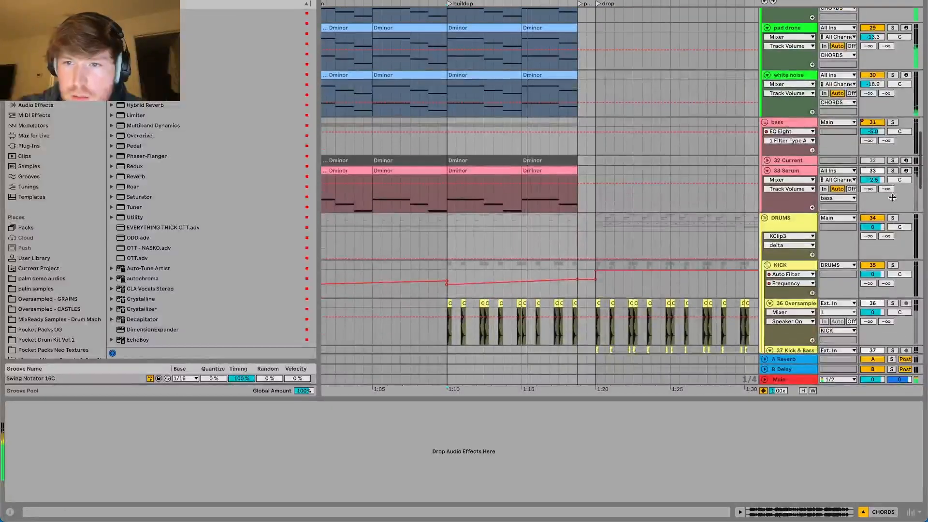
pyautogui.click(893, 171)
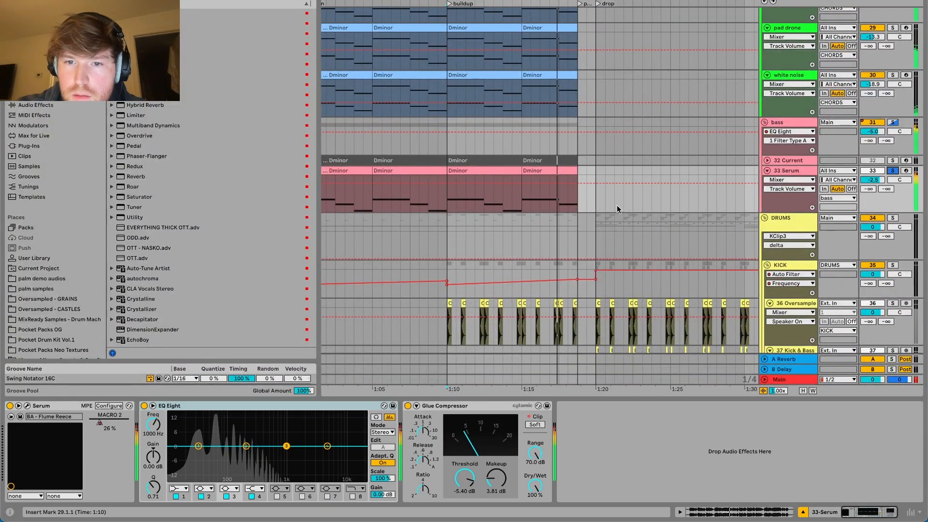
pyautogui.scroll(-2, 616, 205)
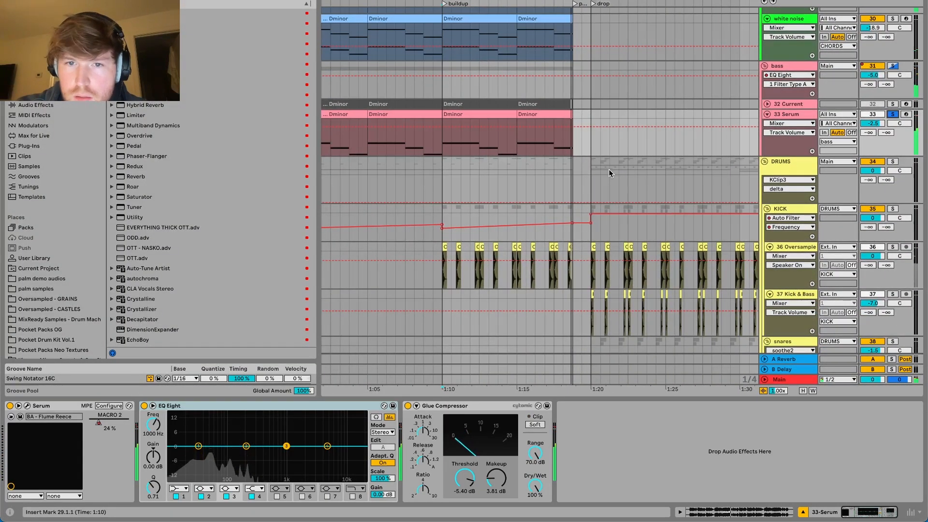
# - Add the DRUMS and FX groups to the solo and listen to the buildup layers together from 29.1.1
pyautogui.scroll(3, 608, 169)
pyautogui.scroll(-10, 609, 172)
pyautogui.scroll(8, 609, 173)
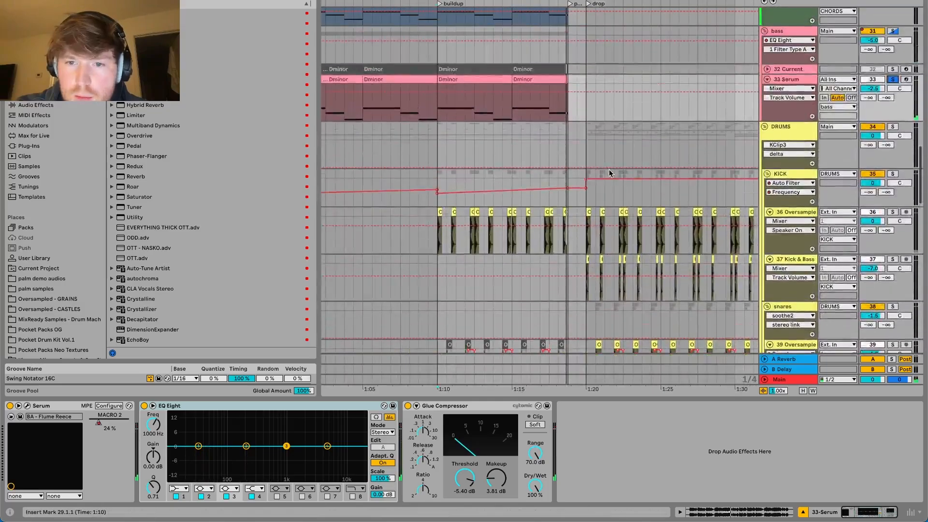
pyautogui.click(407, 189)
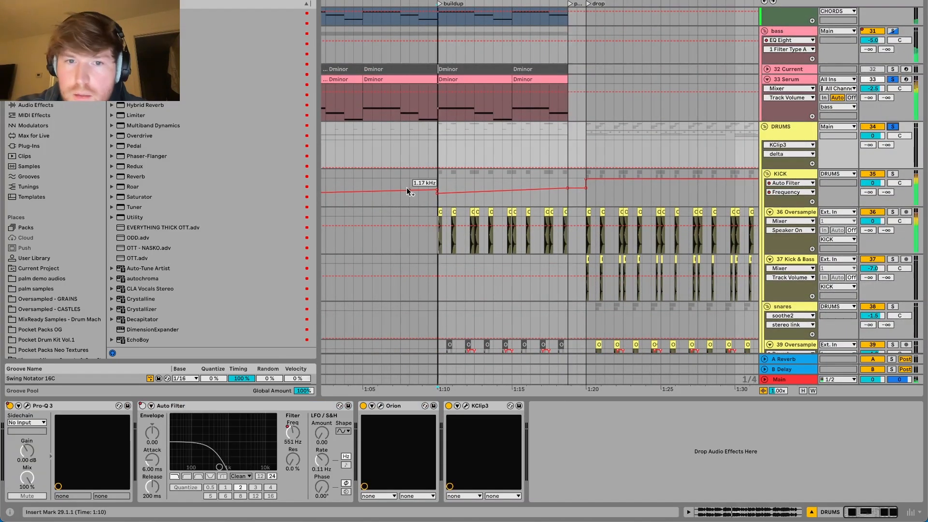
pyautogui.scroll(-9, 869, 135)
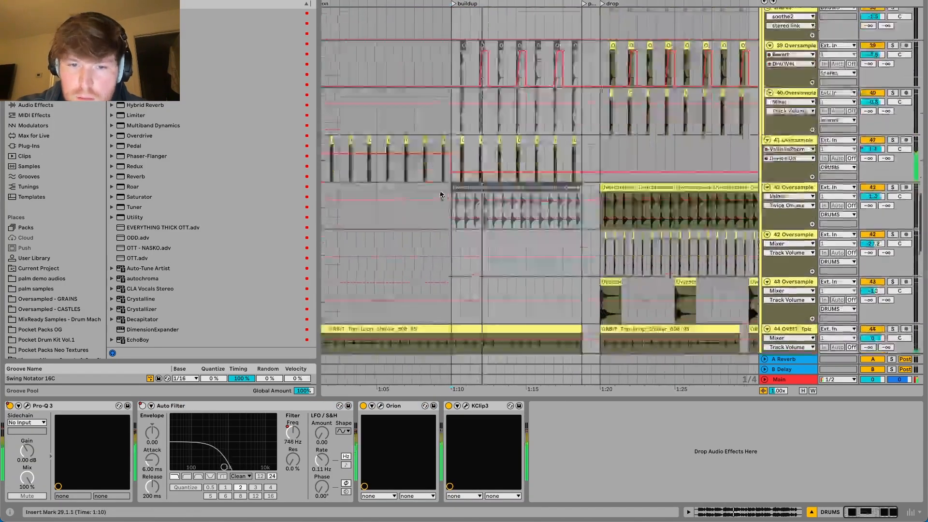
pyautogui.click(558, 227)
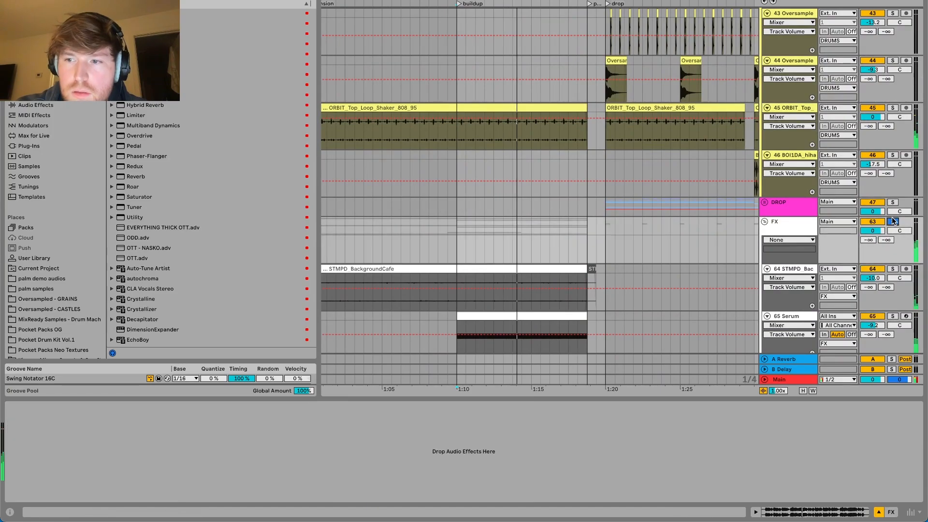
pyautogui.scroll(-8, 558, 209)
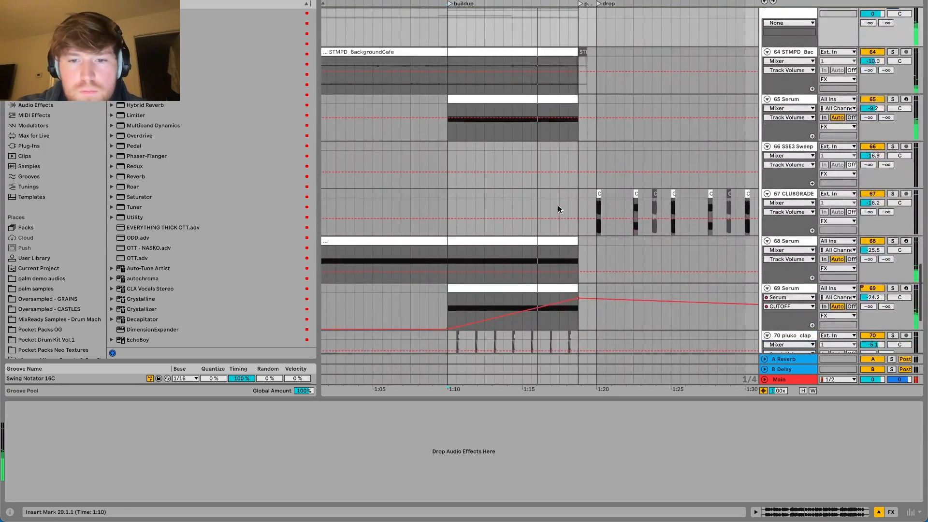
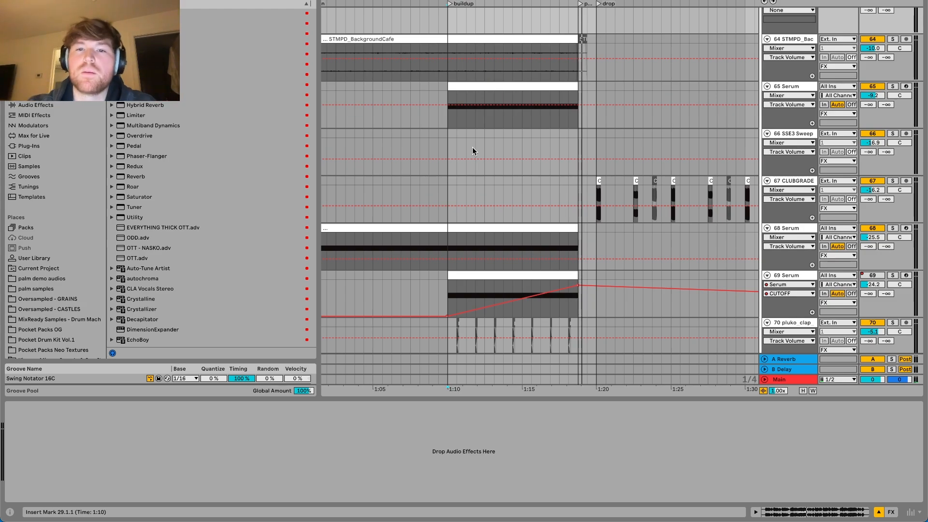
# - Clear the solos and show the bass group's Speaker On automation around the end of buildup
pyautogui.scroll(5, 581, 139)
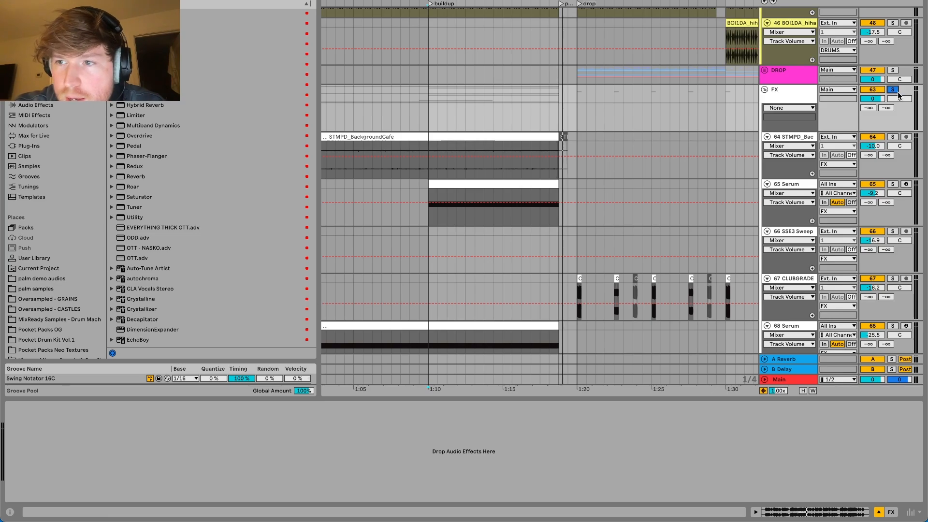
pyautogui.scroll(10, 893, 90)
pyautogui.scroll(2, 563, 114)
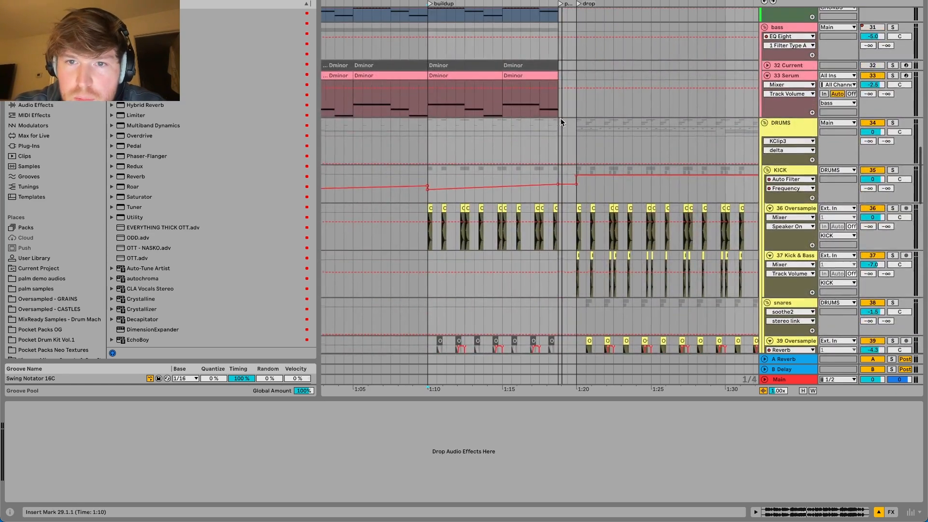
pyautogui.scroll(6, 560, 122)
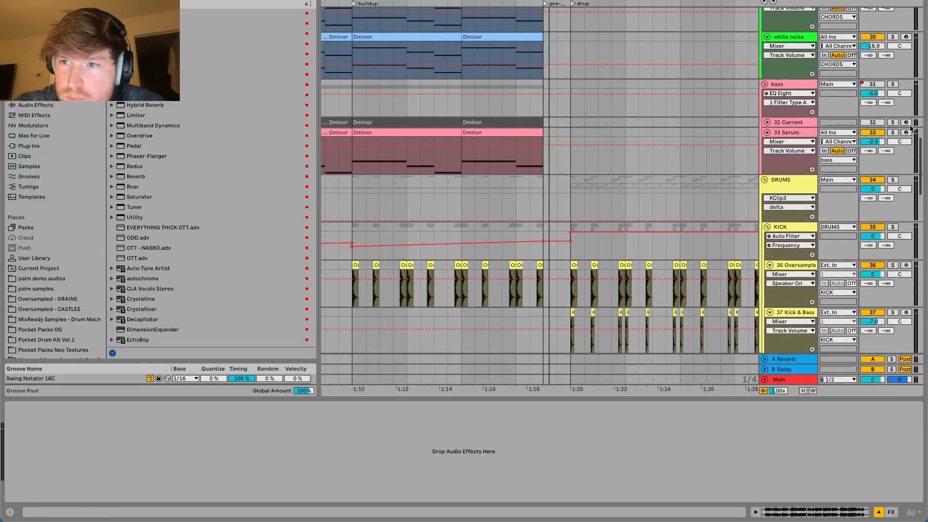
pyautogui.click(807, 86)
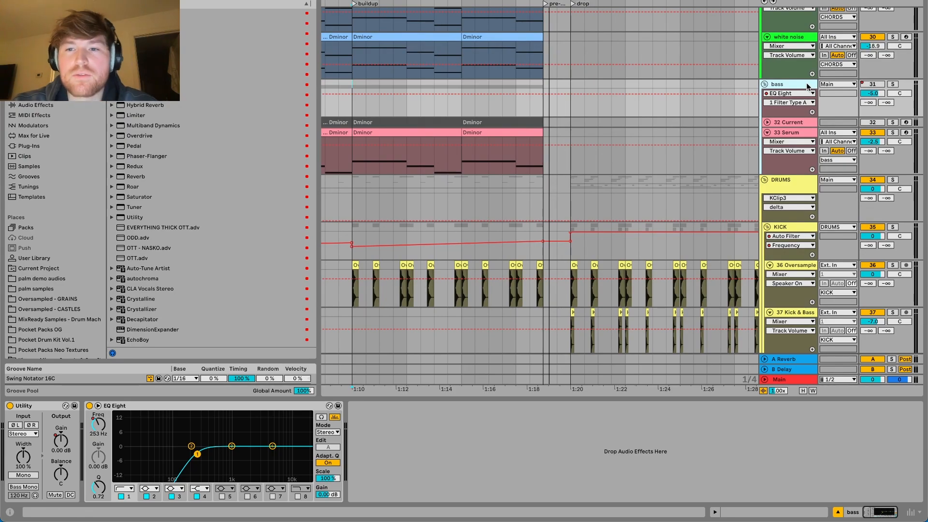
pyautogui.rightClick(876, 83)
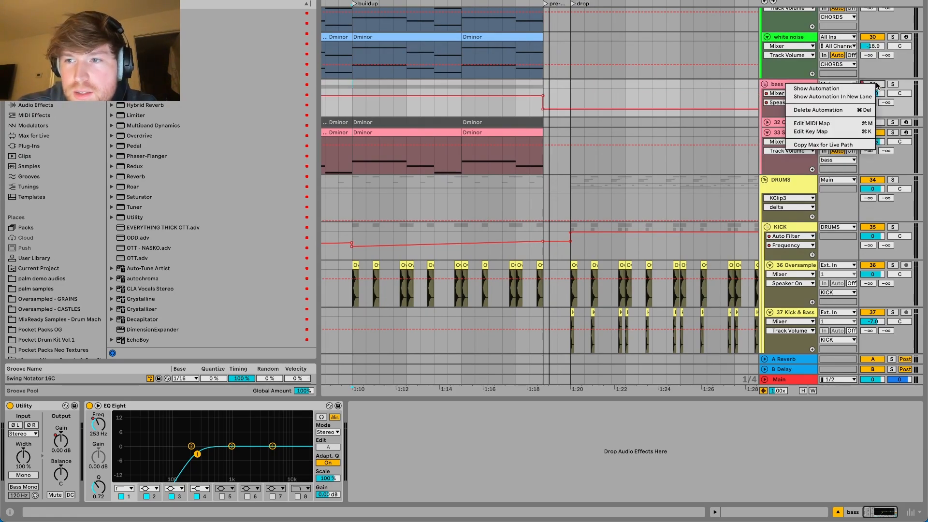
pyautogui.click(821, 87)
# - Solo the CHORDS group and play from 32.2.1 to hear its Speaker On automation going into the pre-drop
pyautogui.scroll(10, 525, 109)
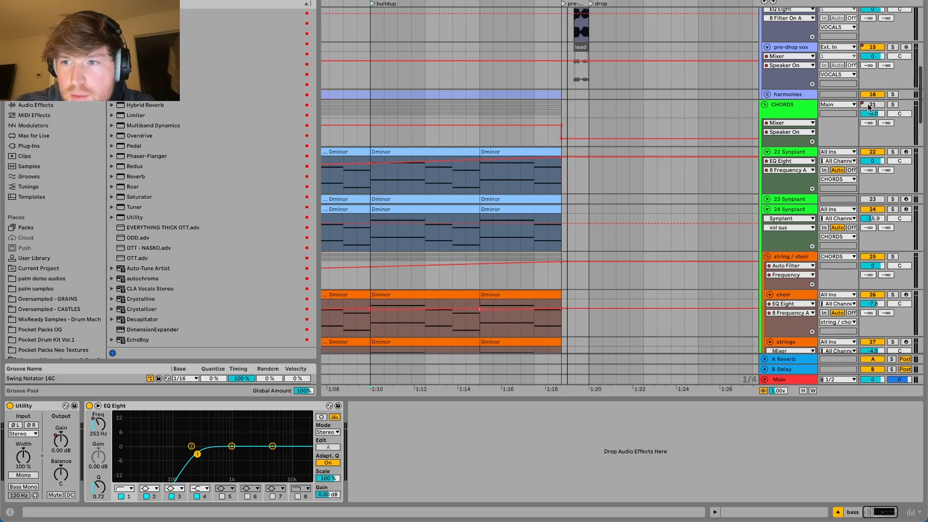
pyautogui.click(782, 114)
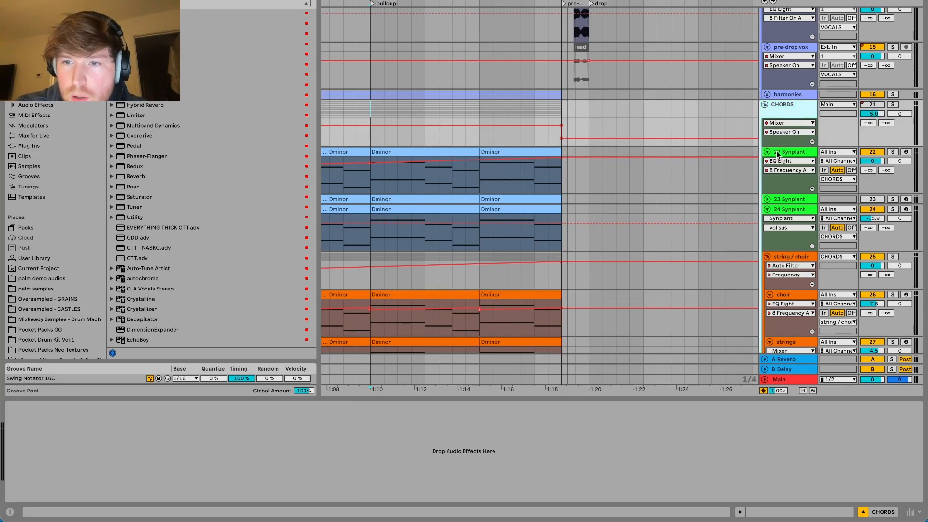
pyautogui.click(548, 132)
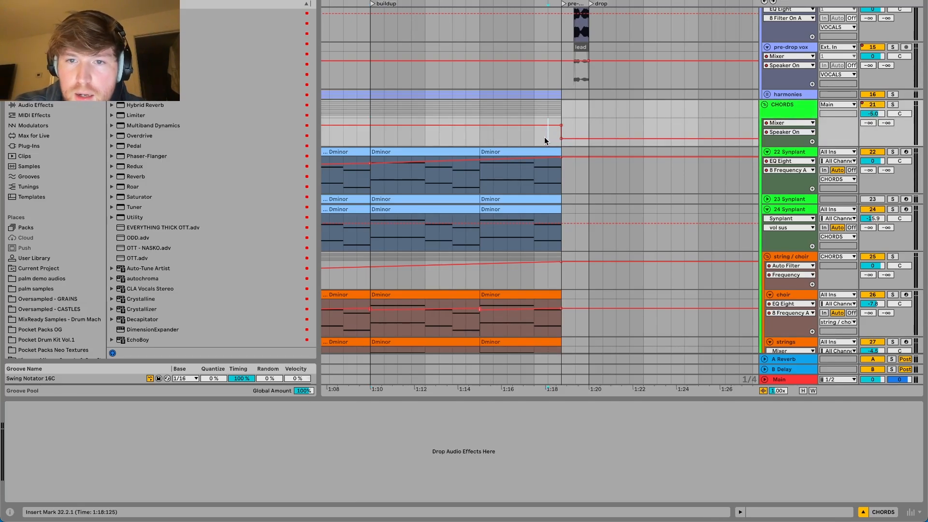
pyautogui.click(893, 104)
pyautogui.press('space')
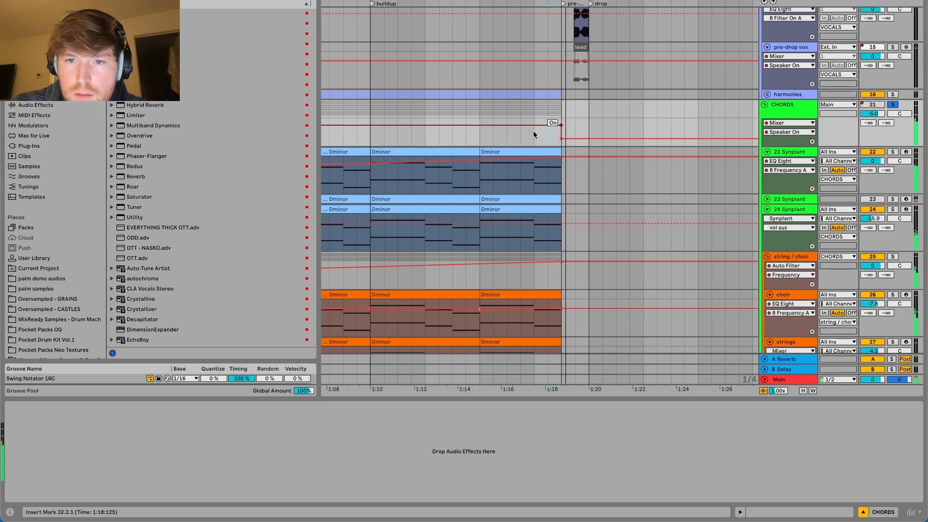
pyautogui.press('space')
pyautogui.click(795, 104)
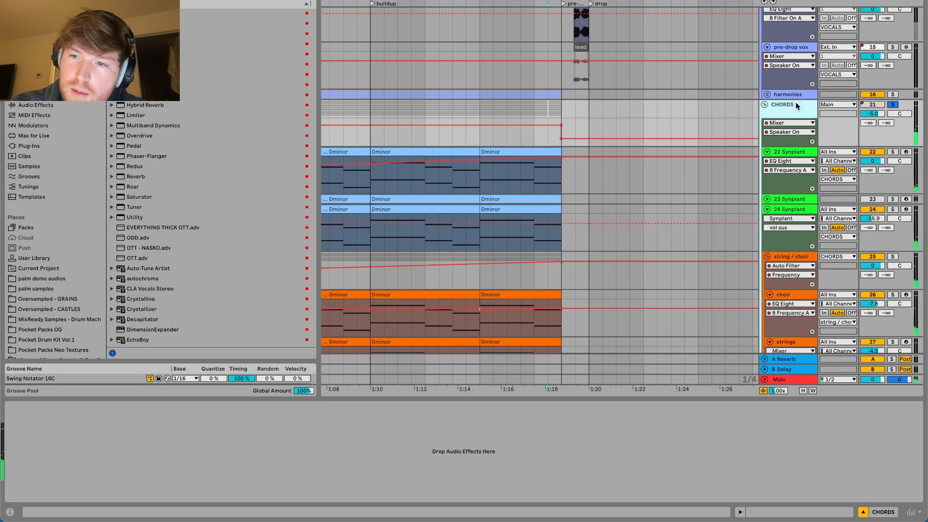
pyautogui.click(772, 124)
pyautogui.click(772, 128)
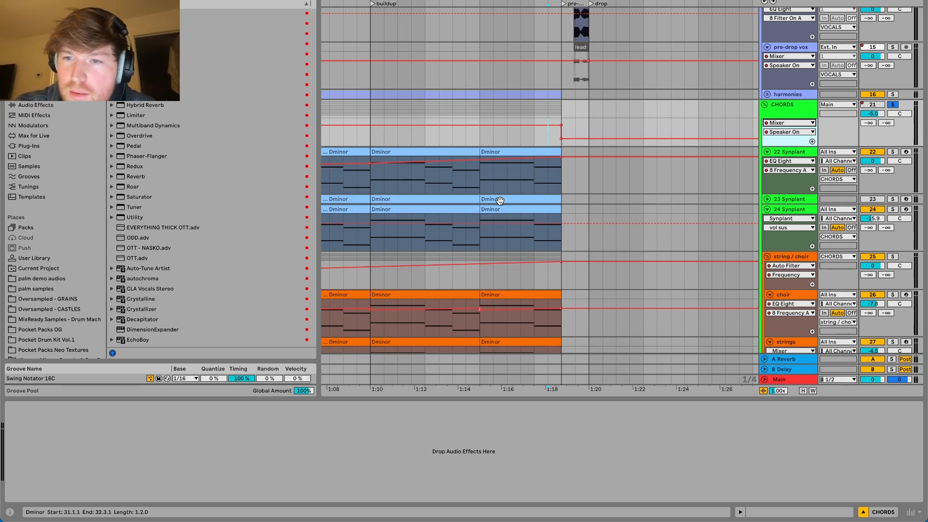
# - Unsolo the CHORDS group and play the full mix from 31.1.1 into the pre-drop
pyautogui.scroll(4, 561, 92)
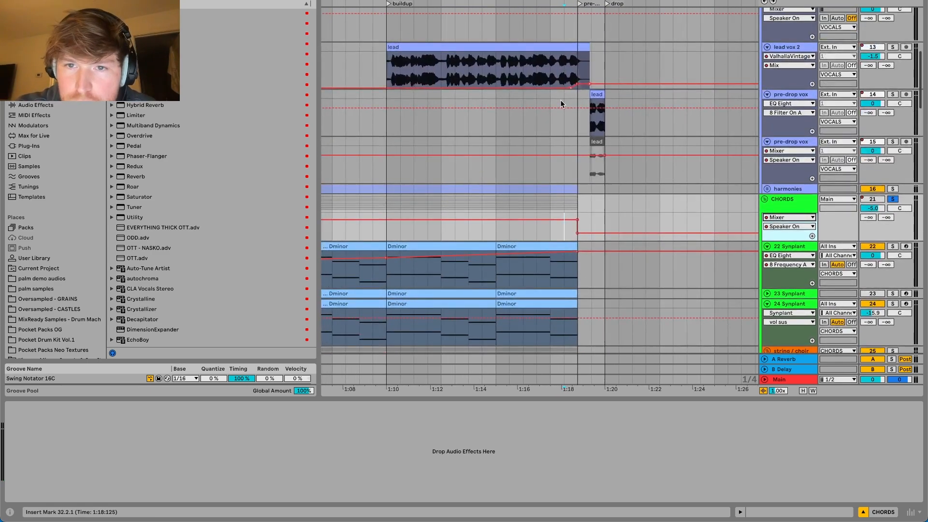
pyautogui.click(550, 125)
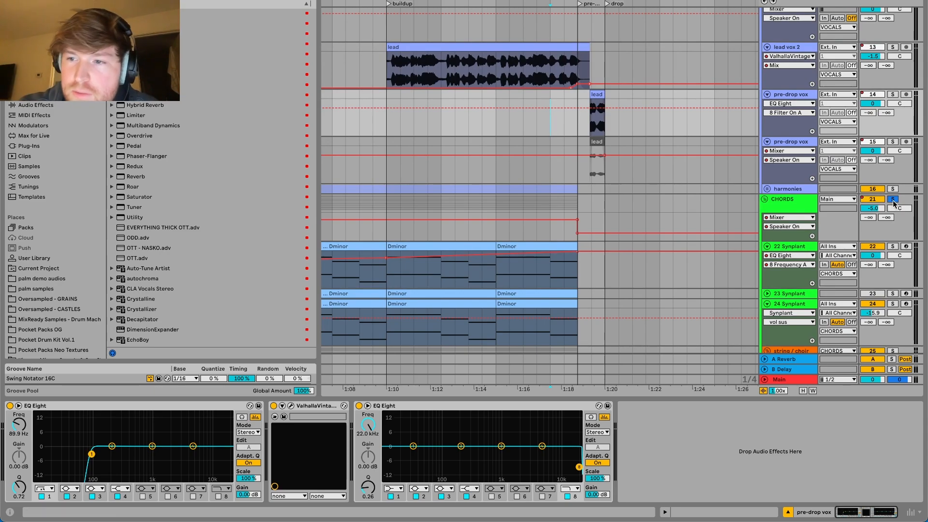
pyautogui.click(892, 200)
pyautogui.click(500, 125)
pyautogui.press('space')
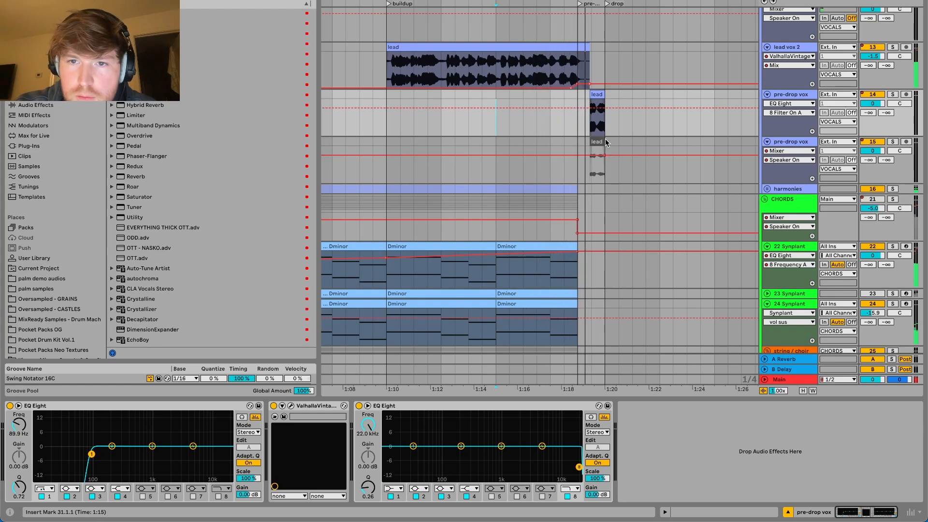
# - Solo the lead vox 2 track and open its ValhallaVintageVerb window, moving it fully into view
pyautogui.click(893, 47)
pyautogui.click(672, 52)
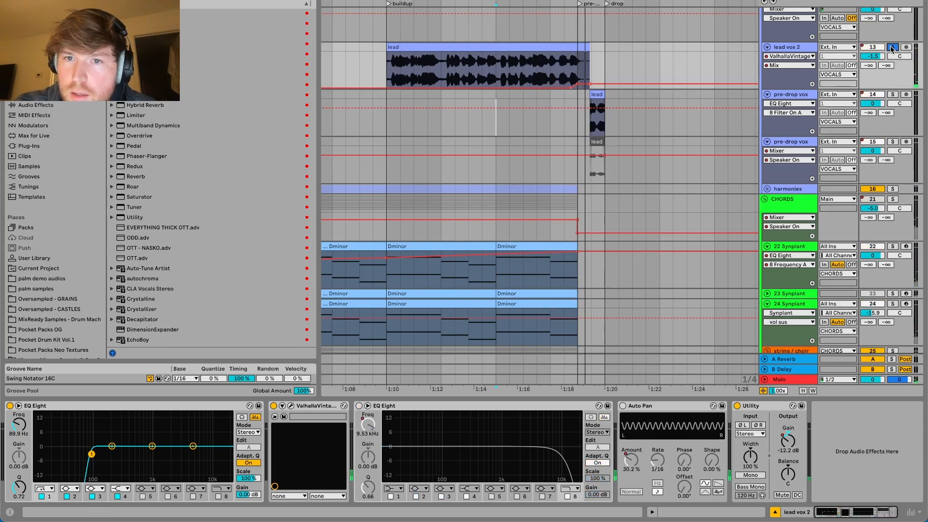
pyautogui.click(275, 416)
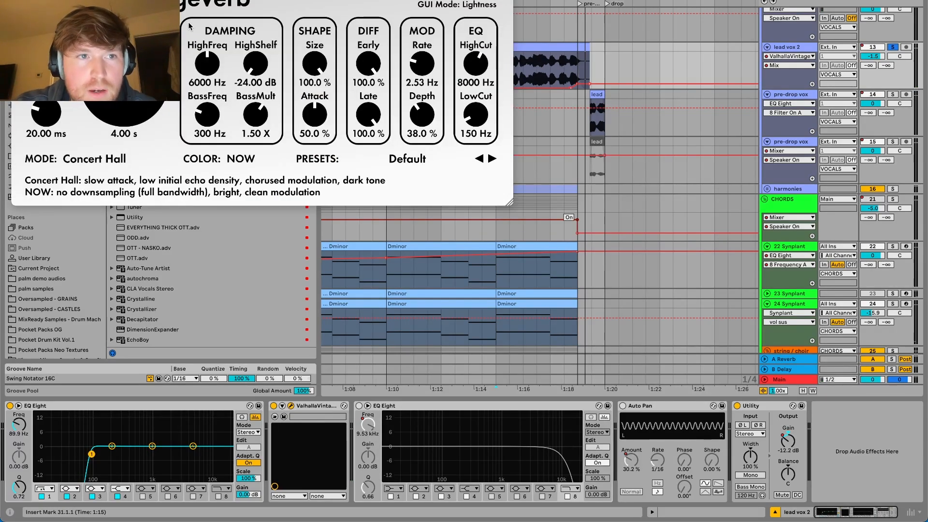
pyautogui.moveTo(85, 0); pyautogui.dragTo(359, 116)
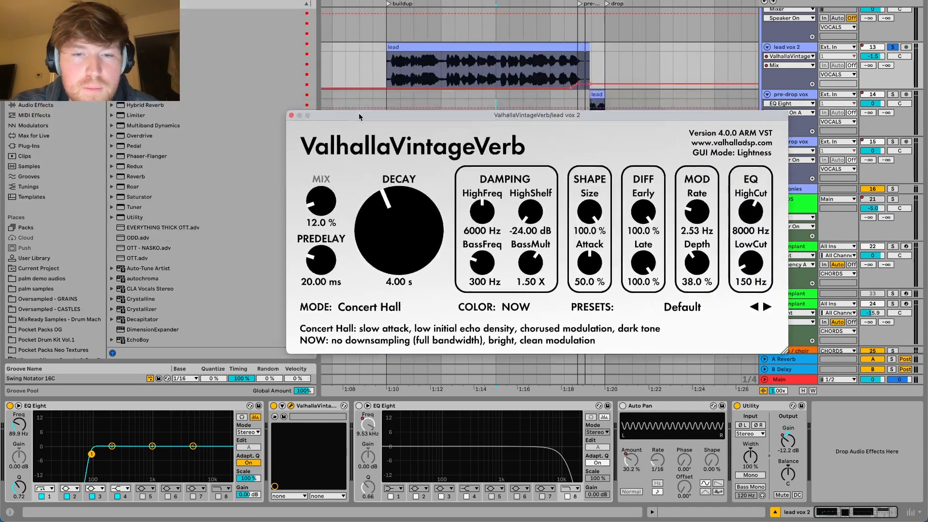
# - Close the ValhallaVintageVerb window and play the soloed lead vox 2 from just before the pre-drop marker
pyautogui.click(292, 116)
pyautogui.scroll(5, 598, 70)
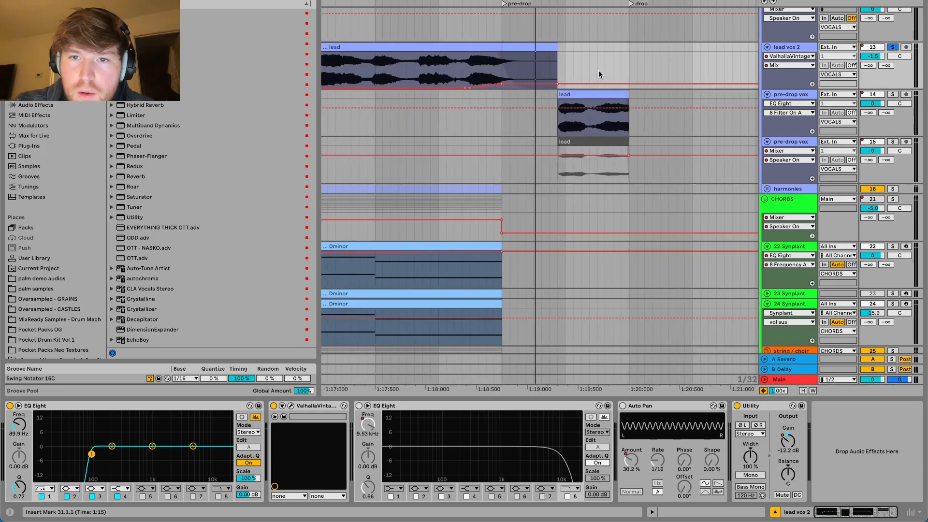
pyautogui.click(471, 71)
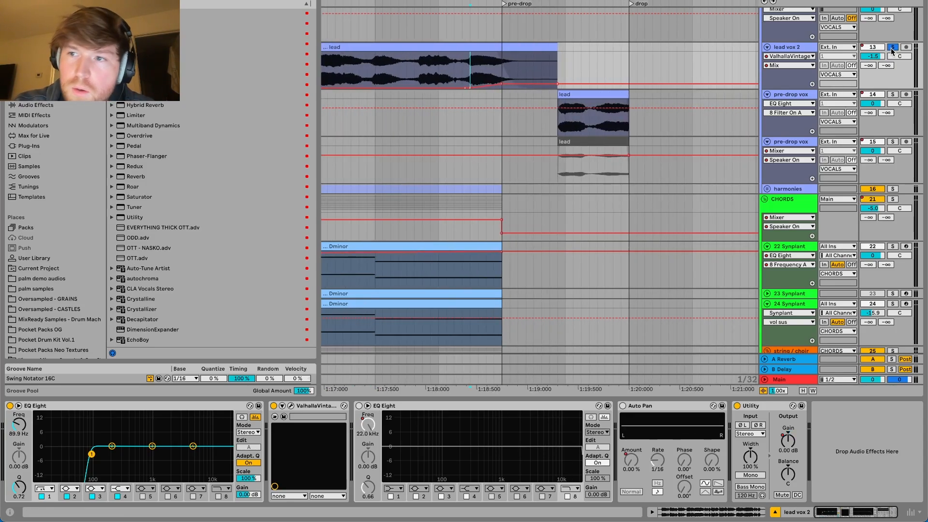
pyautogui.press('space')
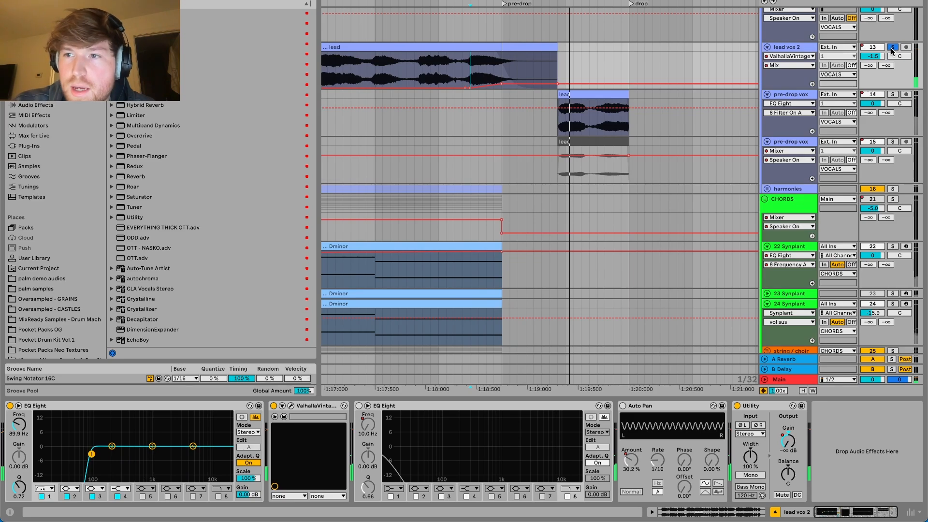
# - Solo the upper pre-drop vox track in place of lead vox 2, play its clip from 32.3.4, and clear the solo
pyautogui.click(892, 48)
pyautogui.click(893, 95)
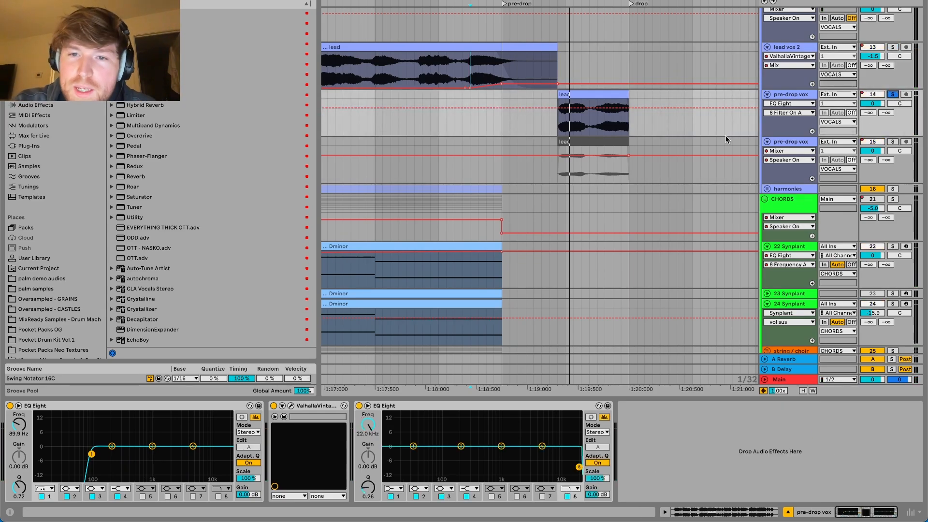
pyautogui.click(558, 126)
pyautogui.press('space')
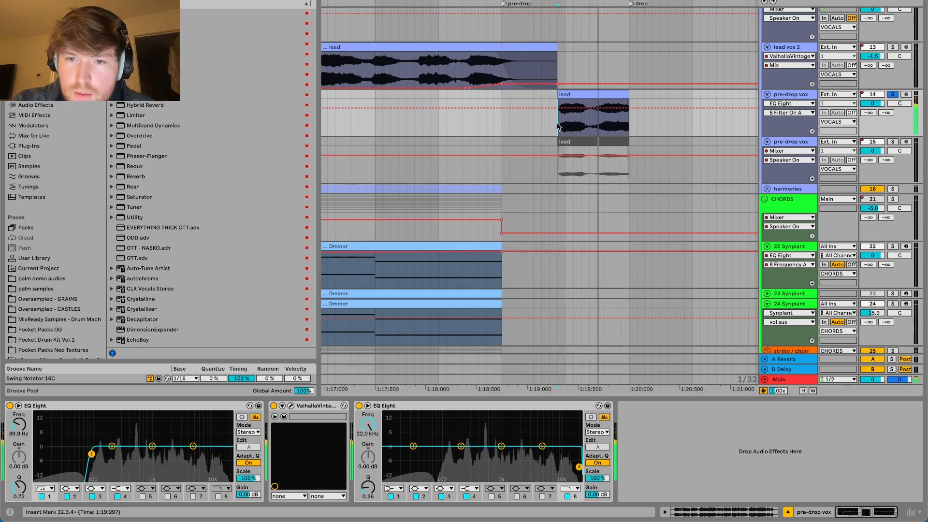
pyautogui.click(892, 95)
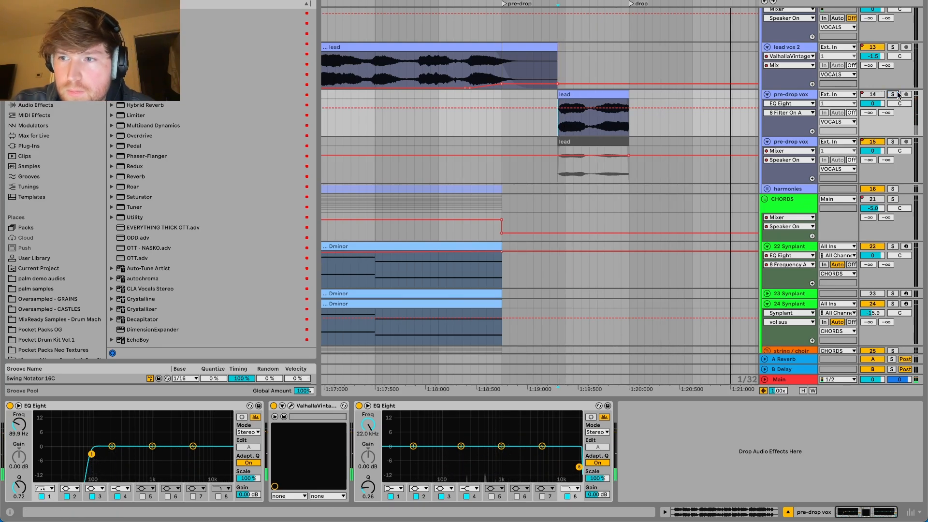
# - Fold the VOCALS, CHORDS, bass, DRUMS and FX groups
pyautogui.scroll(-5, 496, 195)
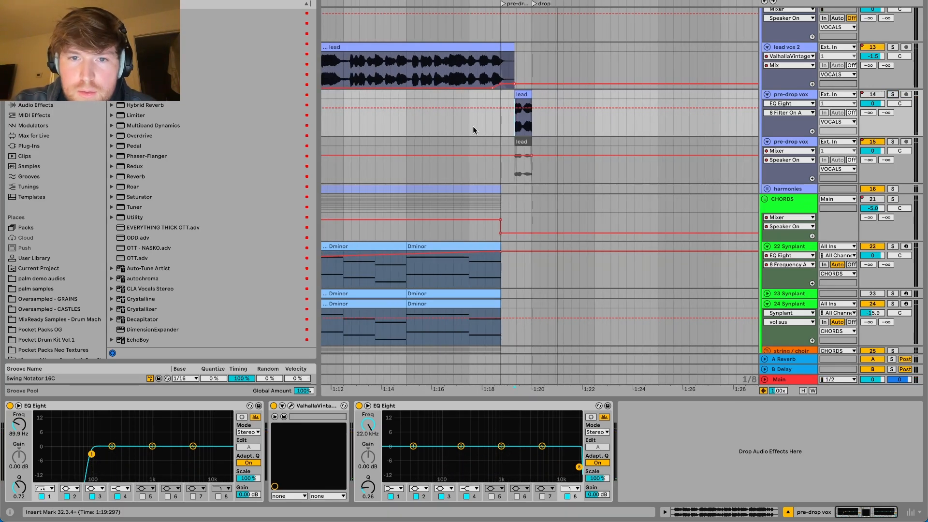
pyautogui.scroll(10, 467, 103)
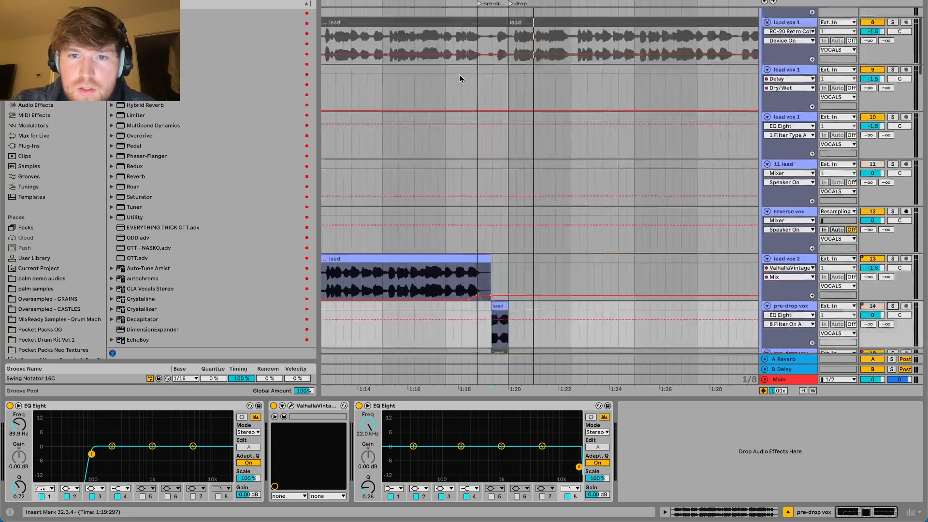
pyautogui.scroll(5, 459, 79)
pyautogui.click(763, 23)
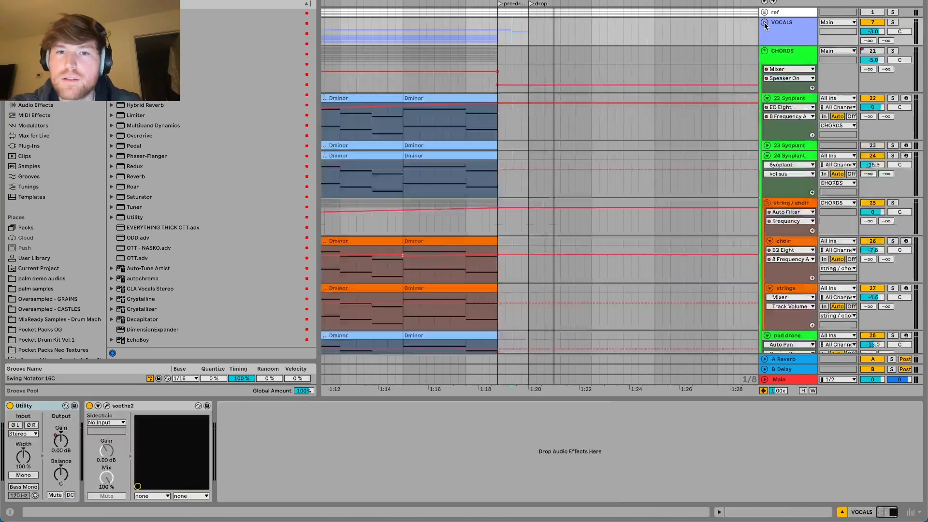
pyautogui.click(765, 51)
pyautogui.click(764, 71)
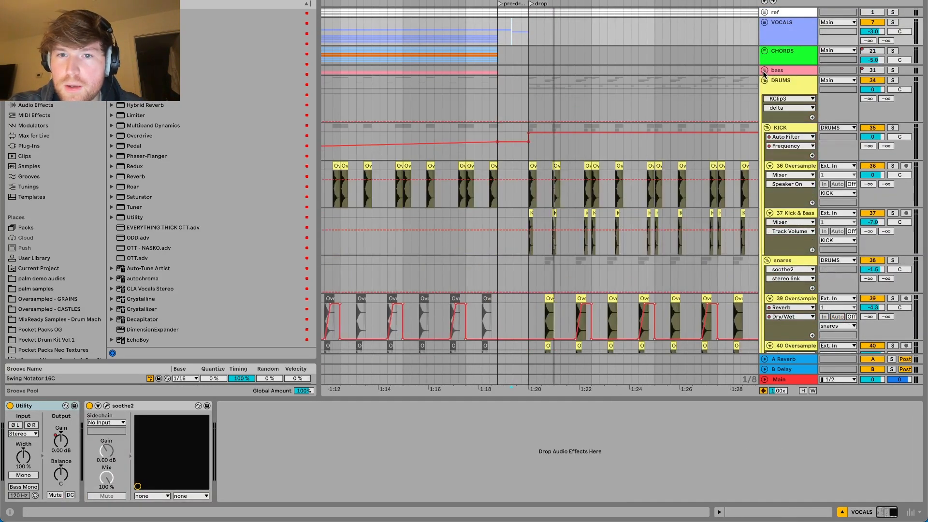
pyautogui.click(765, 81)
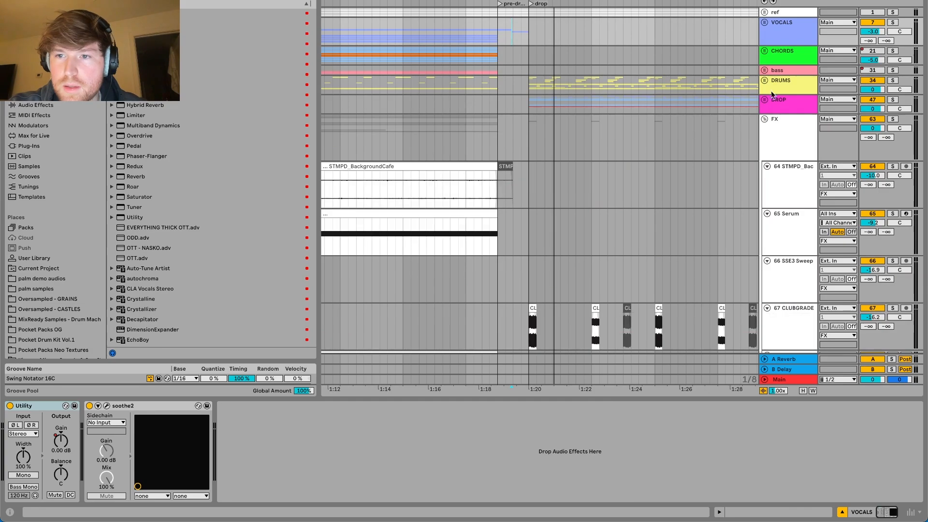
pyautogui.click(764, 119)
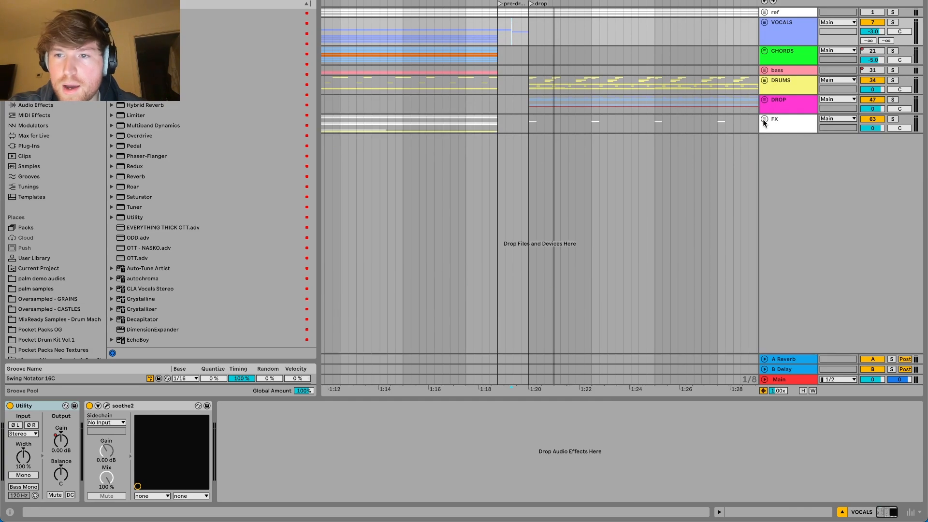
# - Set the insert mark at 33.1.1 on the drop and unfold the DROP group and its LEADS subgroup
pyautogui.click(531, 103)
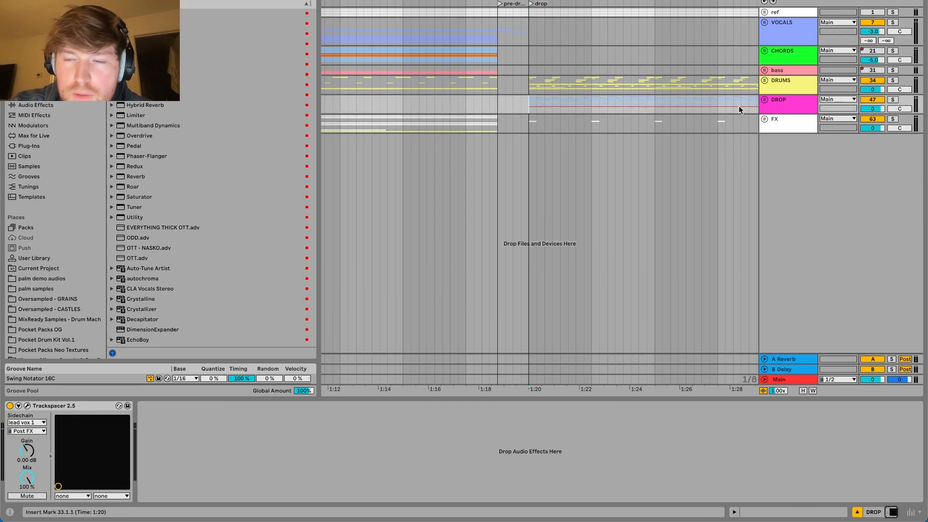
pyautogui.click(764, 100)
pyautogui.scroll(-4, 512, 161)
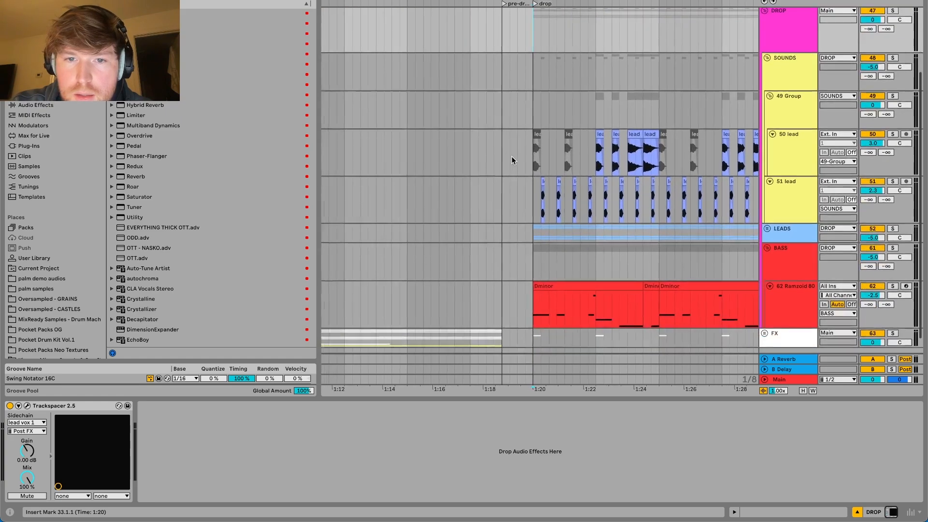
pyautogui.scroll(-1, 511, 156)
pyautogui.hscroll(2, 511, 156)
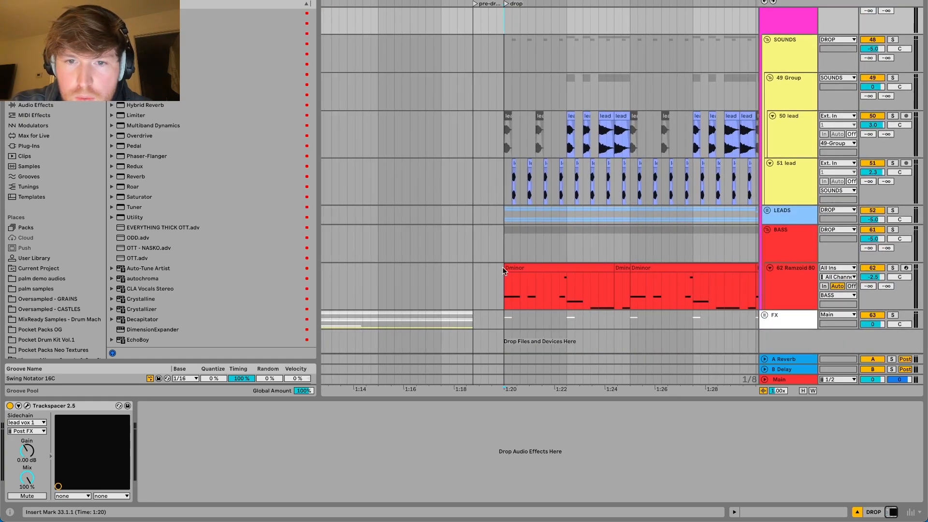
pyautogui.click(767, 210)
pyautogui.scroll(-6, 788, 182)
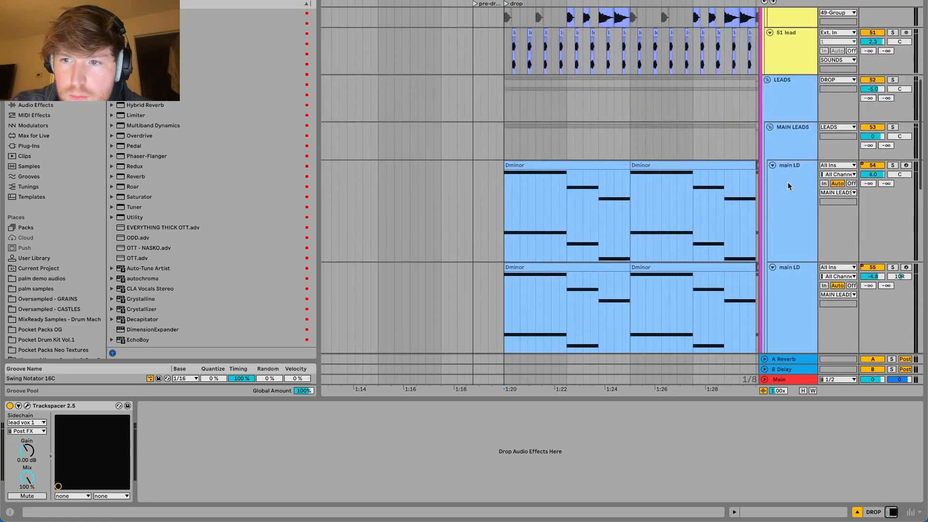
# - Show the first main LD track's devices and look along the chain as far as Multiband Compression
pyautogui.click(791, 142)
pyautogui.click(785, 197)
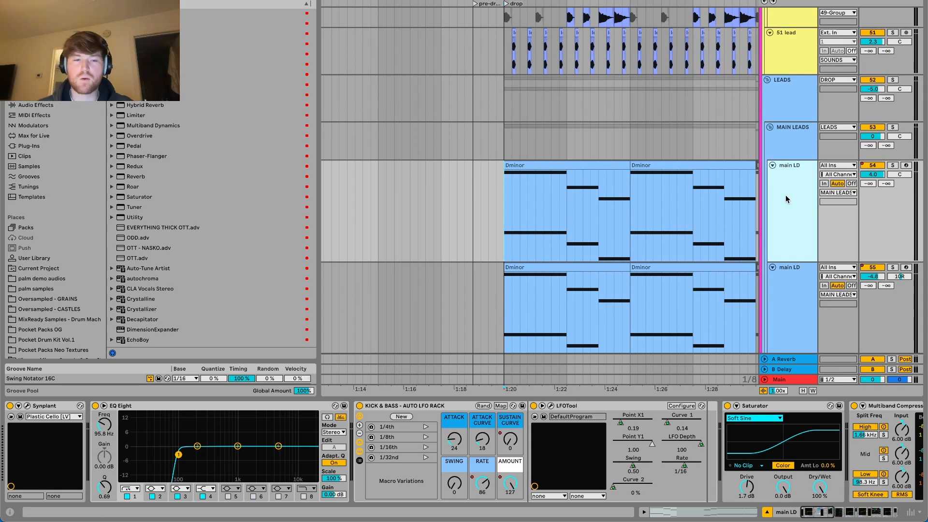
pyautogui.hscroll(5, 574, 426)
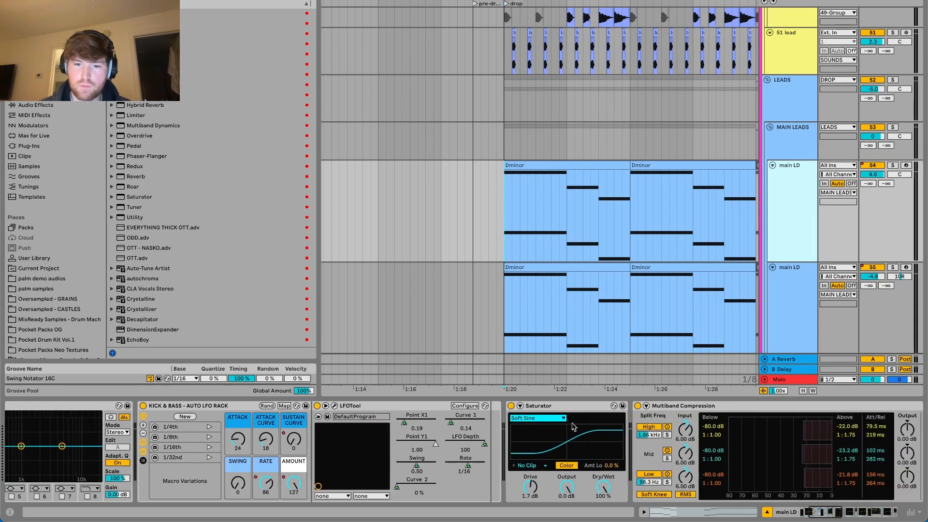
pyautogui.hscroll(-5, 573, 426)
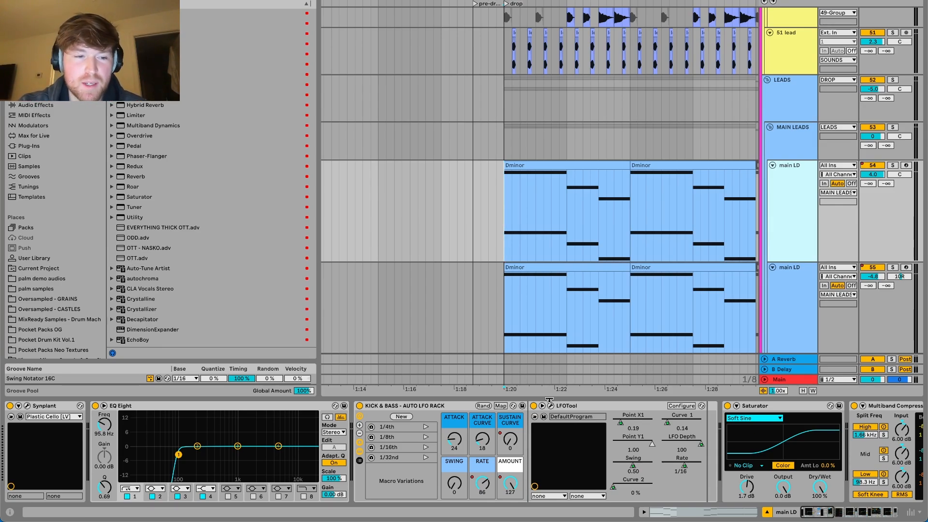
# - Open the first main LD track's Synplant window, move it fully into view, and close it after viewing the patch
pyautogui.click(27, 406)
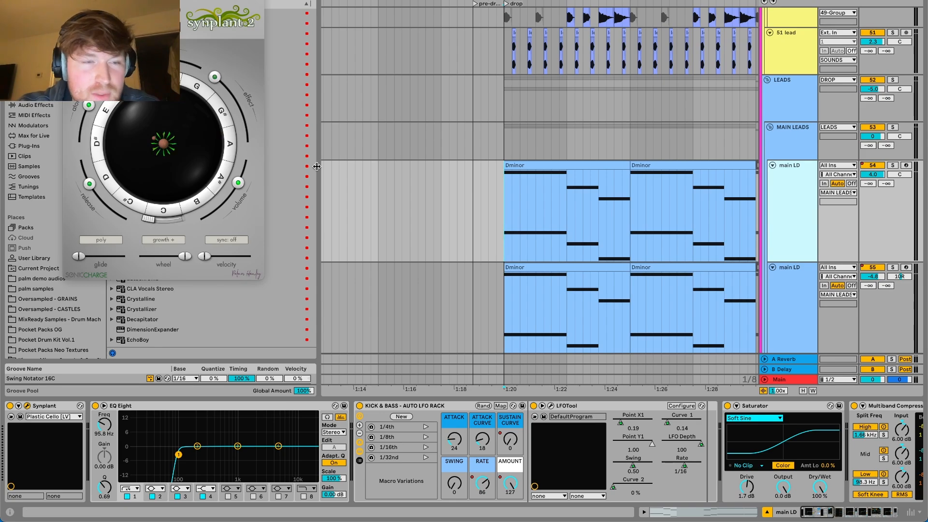
pyautogui.moveTo(164, 1); pyautogui.dragTo(478, 89)
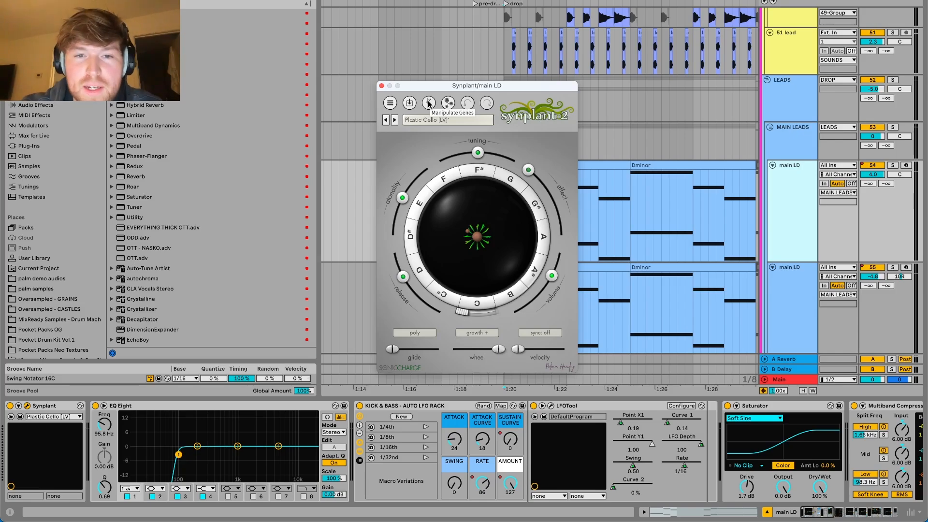
pyautogui.click(381, 86)
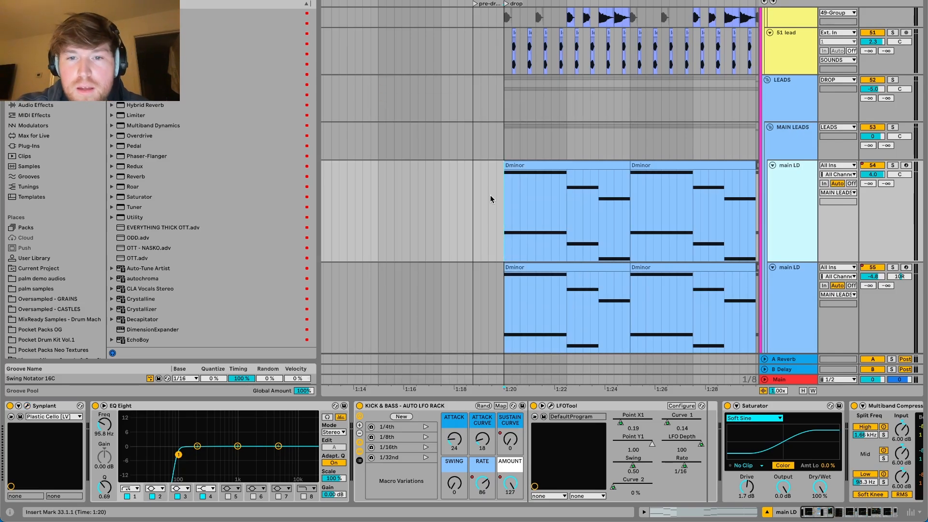
pyautogui.click(500, 204)
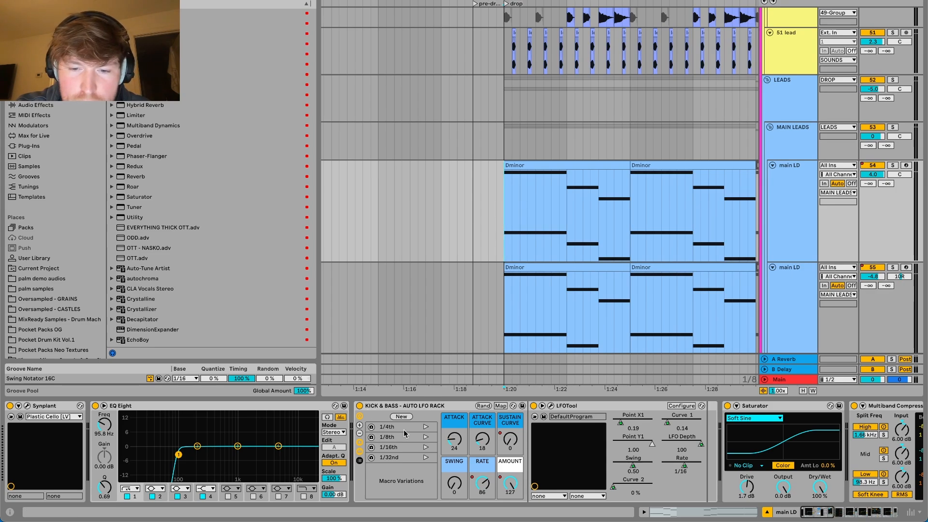
# - Open the LFOTool window from the KICK & BASS - AUTO LFO RACK to examine its volume curve
pyautogui.click(550, 407)
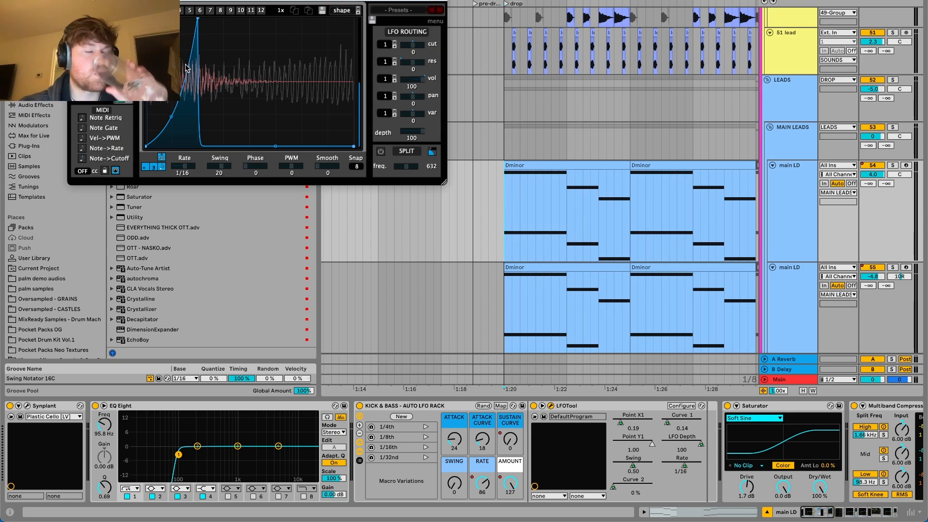
pyautogui.click(74, 1)
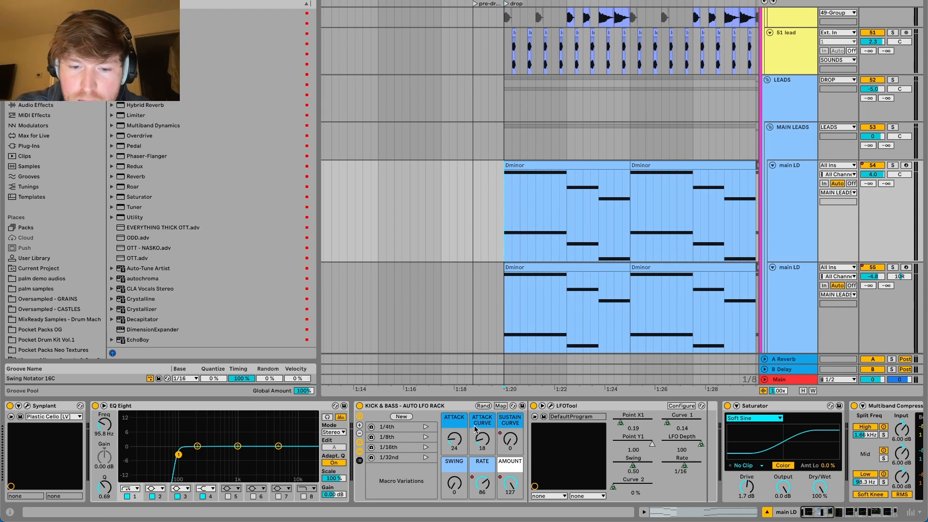
pyautogui.click(550, 406)
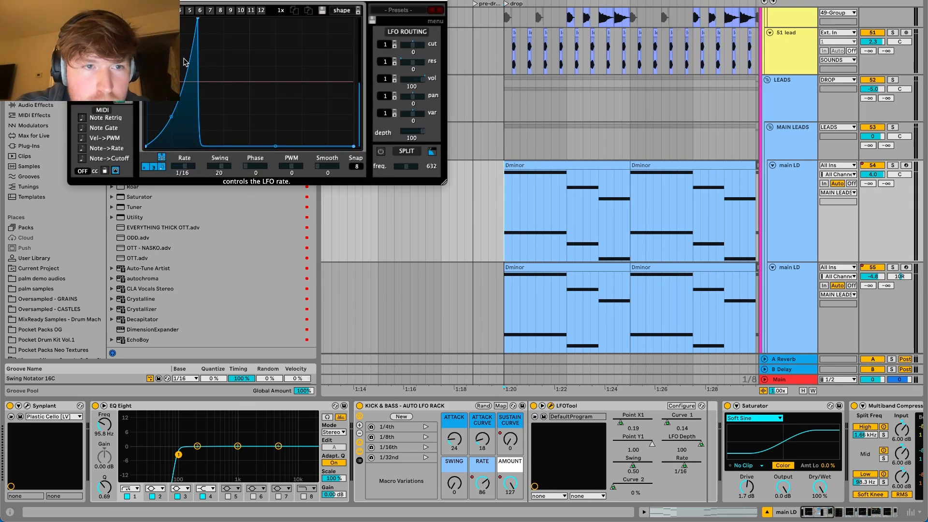
# - Solo the first main LD track and display its KICK & BASS - AUTO LFO RACK AMOUNT automation across the drop
pyautogui.click(893, 166)
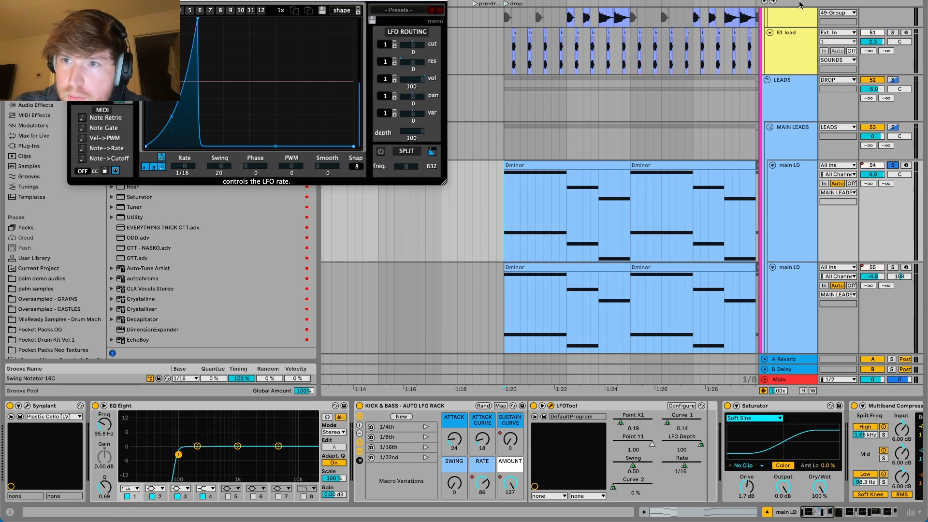
pyautogui.press('a')
pyautogui.scroll(3, 521, 216)
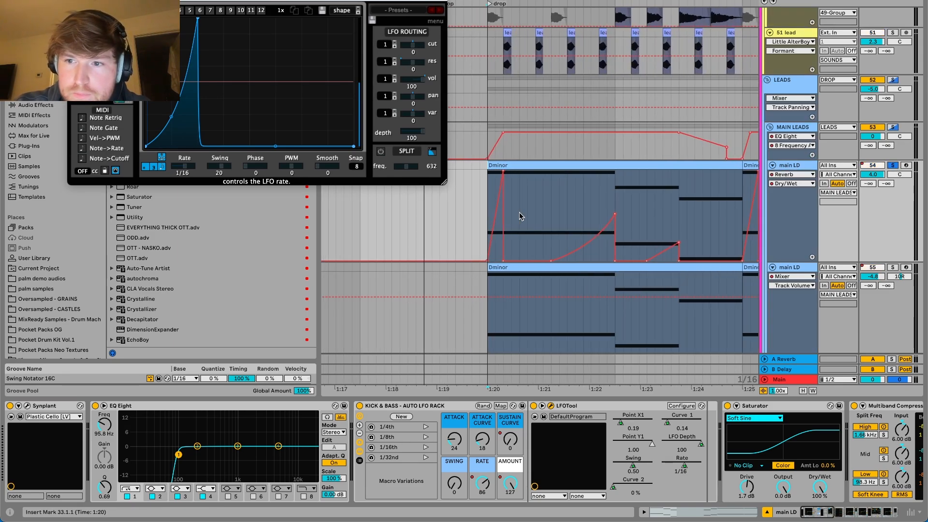
pyautogui.click(792, 174)
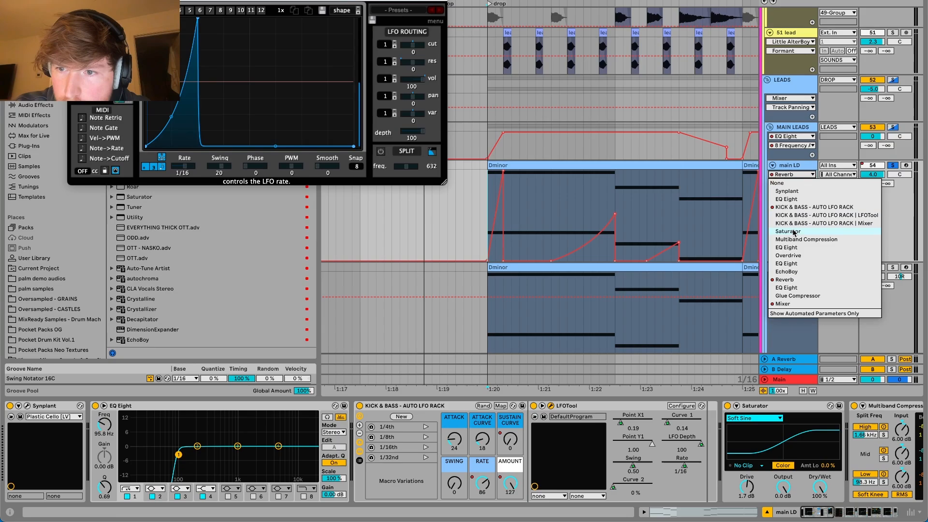
pyautogui.click(810, 208)
pyautogui.click(795, 184)
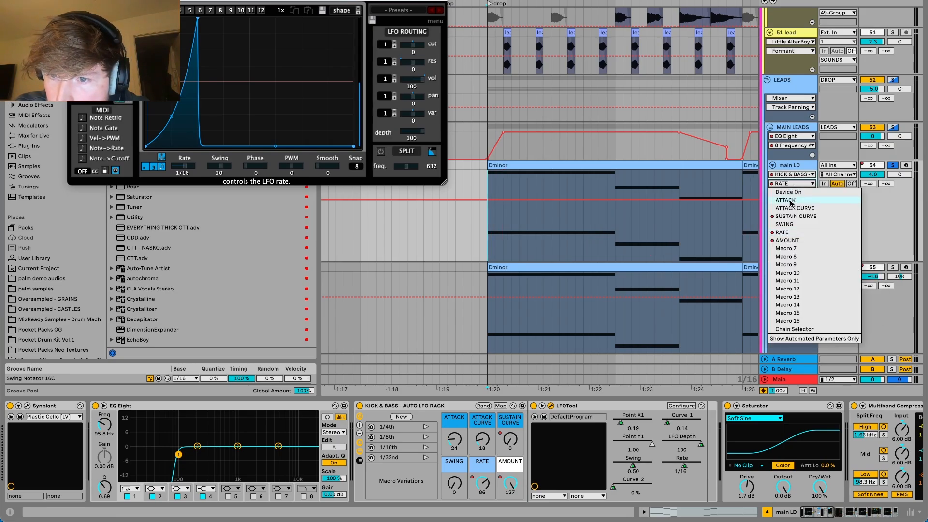
pyautogui.click(785, 241)
pyautogui.scroll(-3, 522, 223)
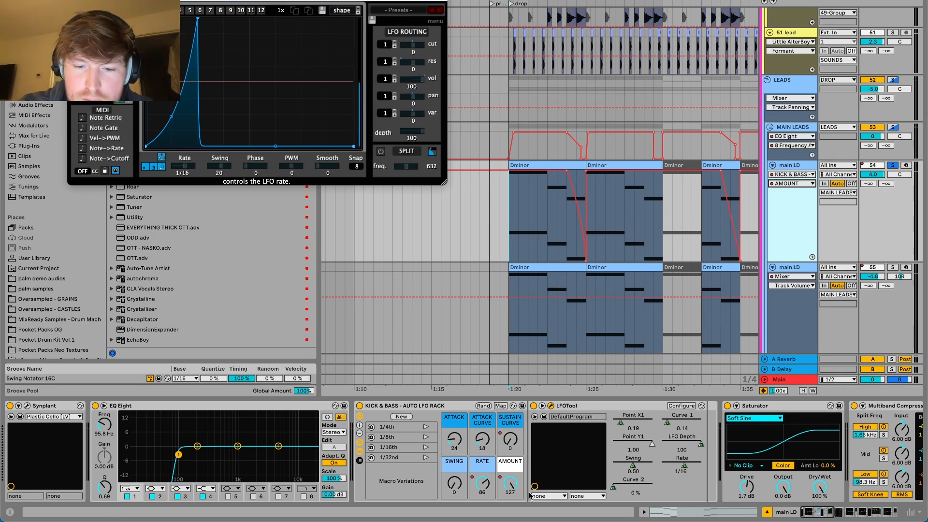
pyautogui.moveTo(576, 217); pyautogui.dragTo(575, 182)
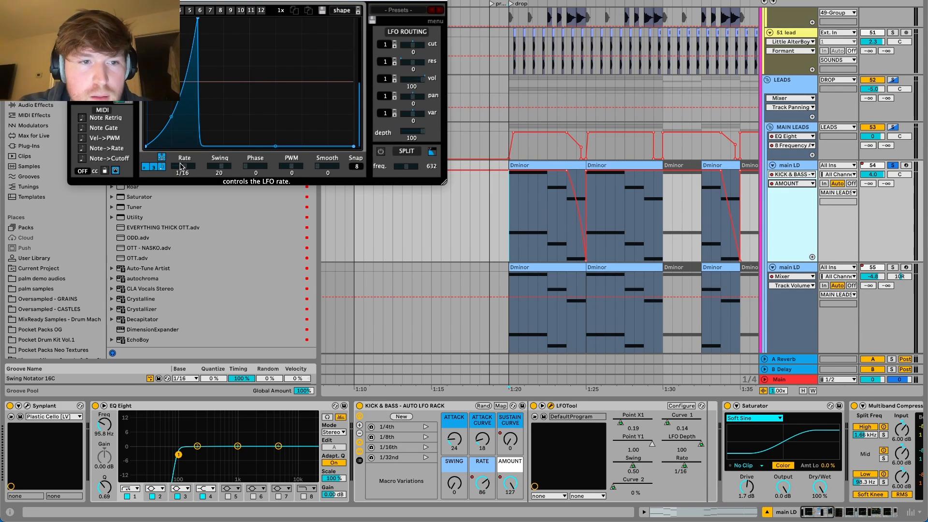
# - Play the soloed main LD from 33.1.1 and watch the LFOTool curve during playback
pyautogui.press('space')
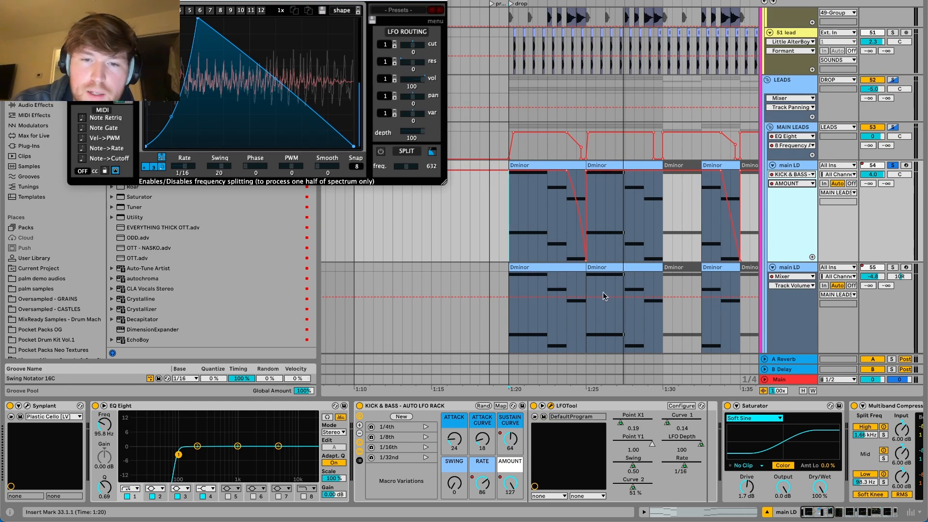
pyautogui.press('space')
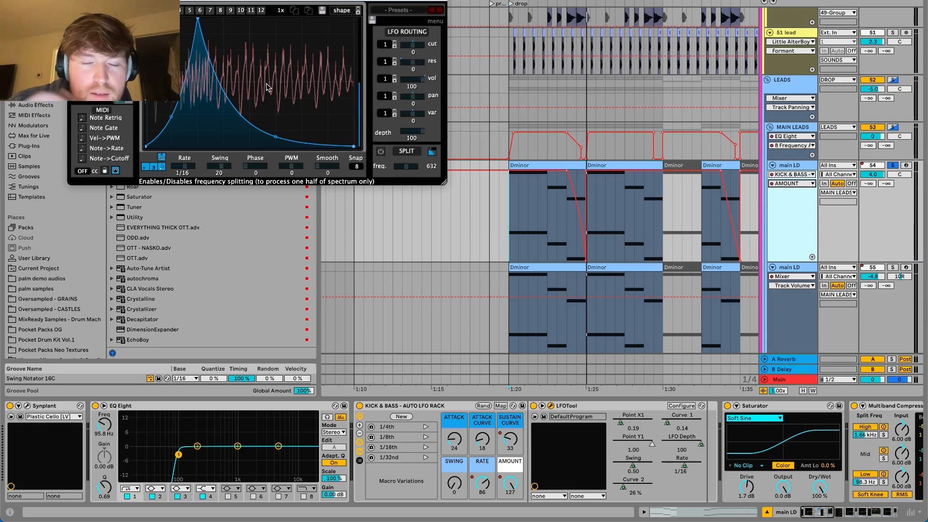
pyautogui.scroll(-3, 534, 226)
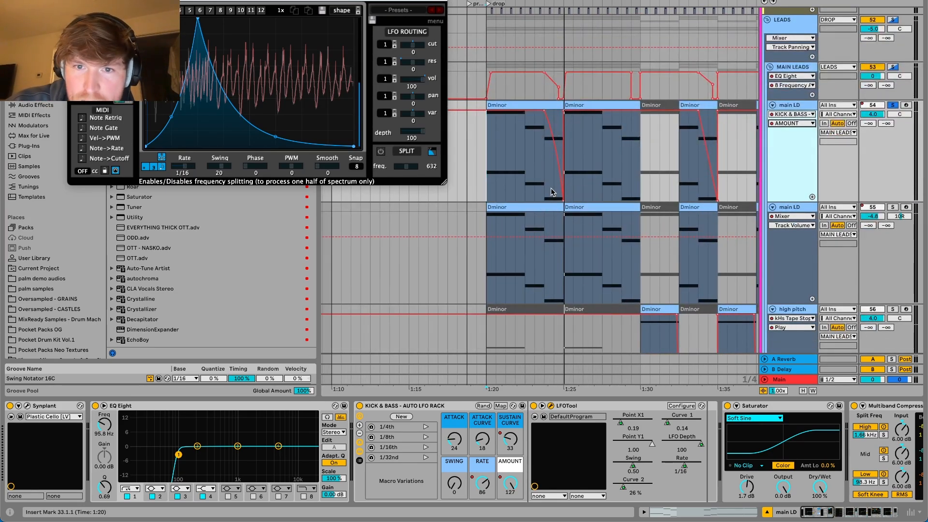
# - Play the soloed first main LD from 35.2.1 and compare the LFOTool curve with the AMOUNT automation across the drop
pyautogui.scroll(1, 553, 192)
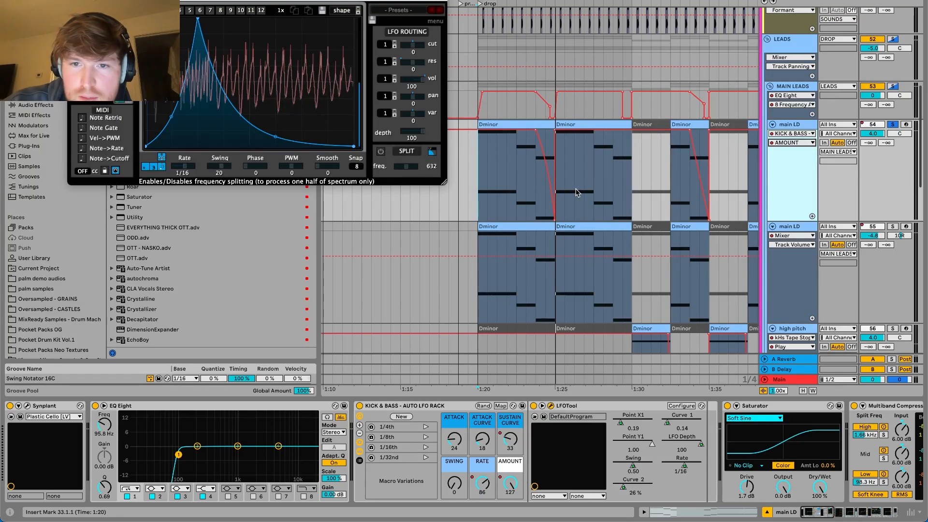
pyautogui.scroll(1, 577, 192)
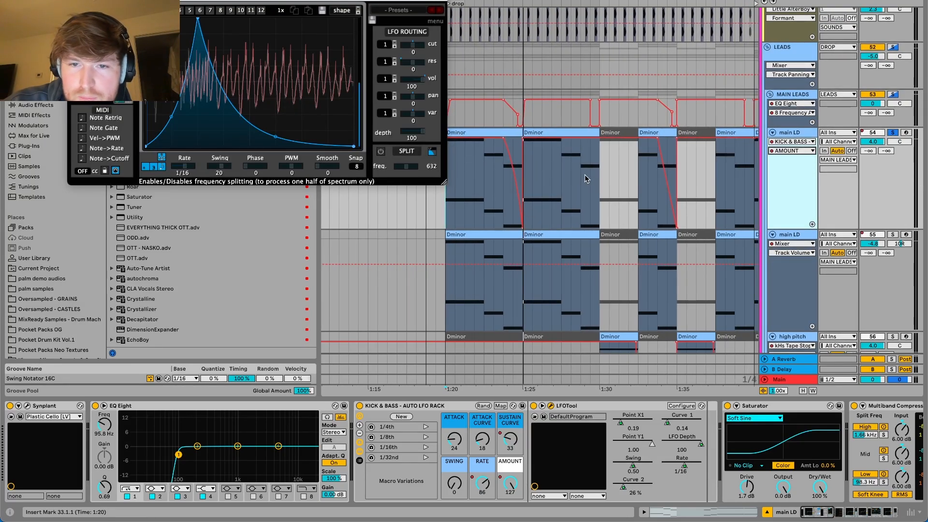
pyautogui.click(538, 188)
pyautogui.press('space')
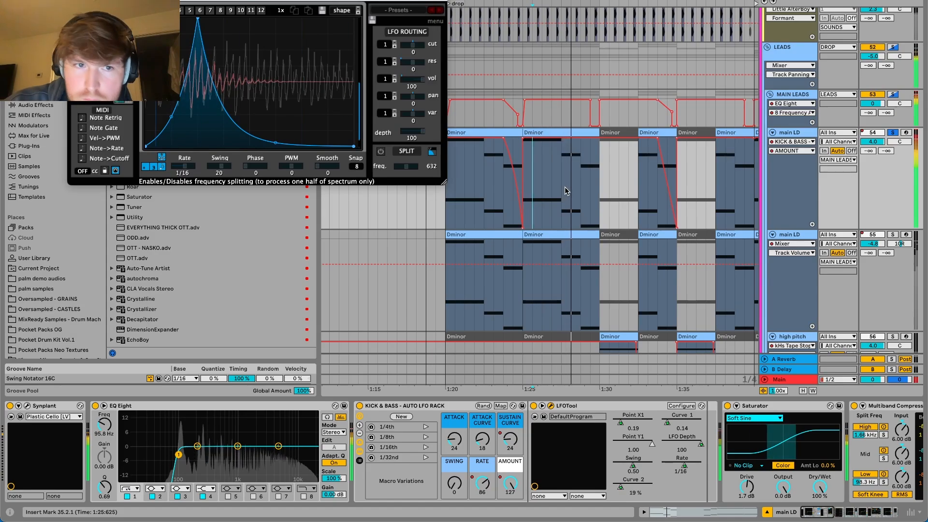
pyautogui.hscroll(2, 566, 191)
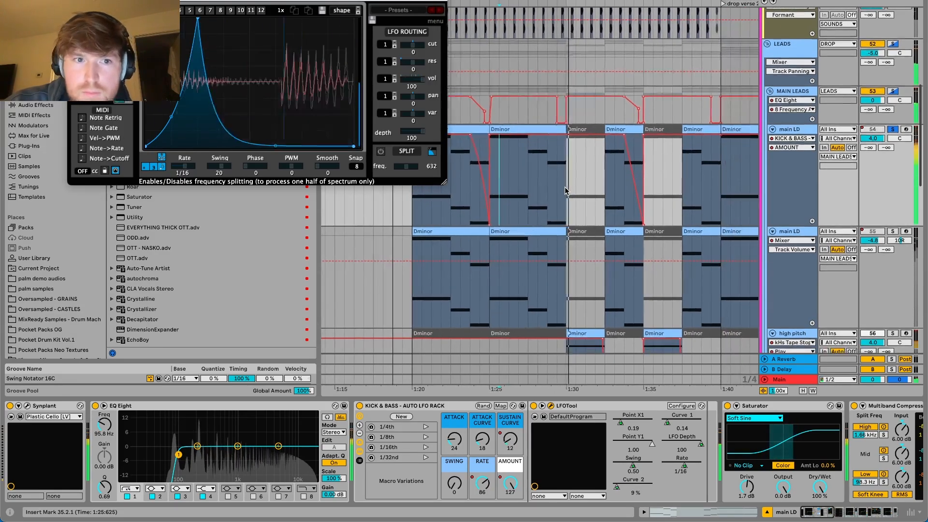
pyautogui.hscroll(-3, 565, 190)
pyautogui.scroll(-1, 564, 189)
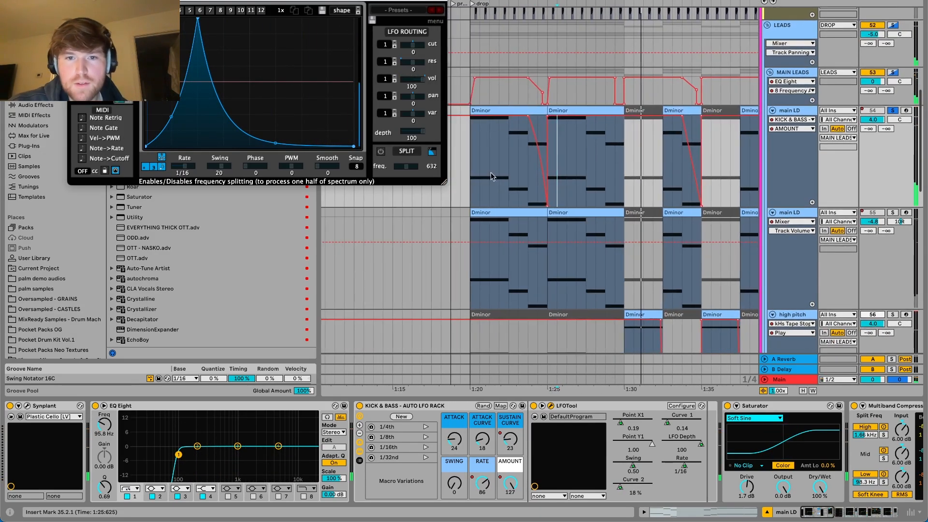
# - Play the first main LD from 33.1.1 with the KICK & BASS - AUTO LFO RACK bypassed and re-enabled to compare the sound
pyautogui.click(464, 167)
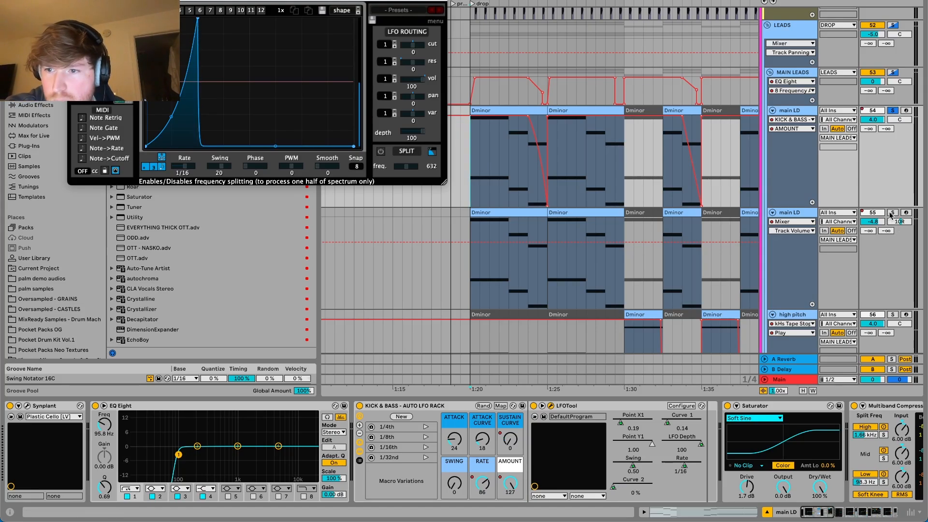
pyautogui.hscroll(5, 551, 434)
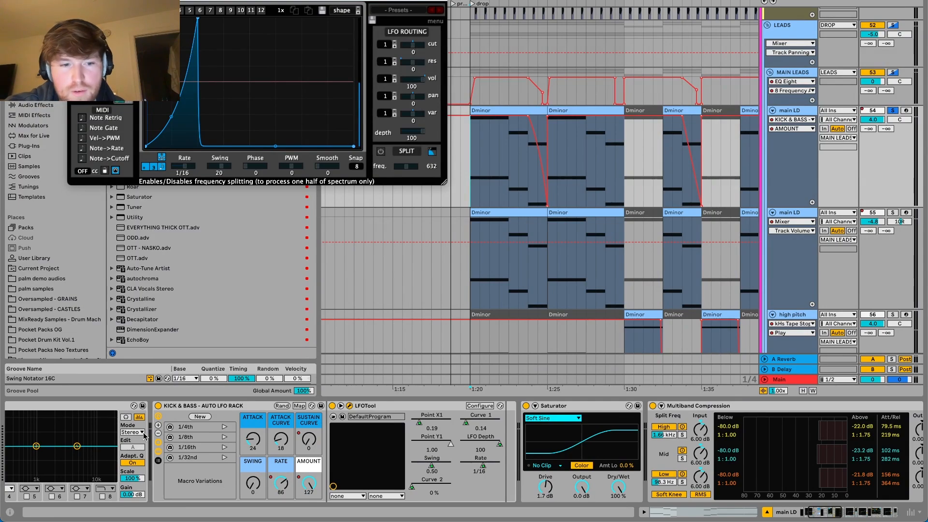
pyautogui.click(158, 406)
pyautogui.press('space')
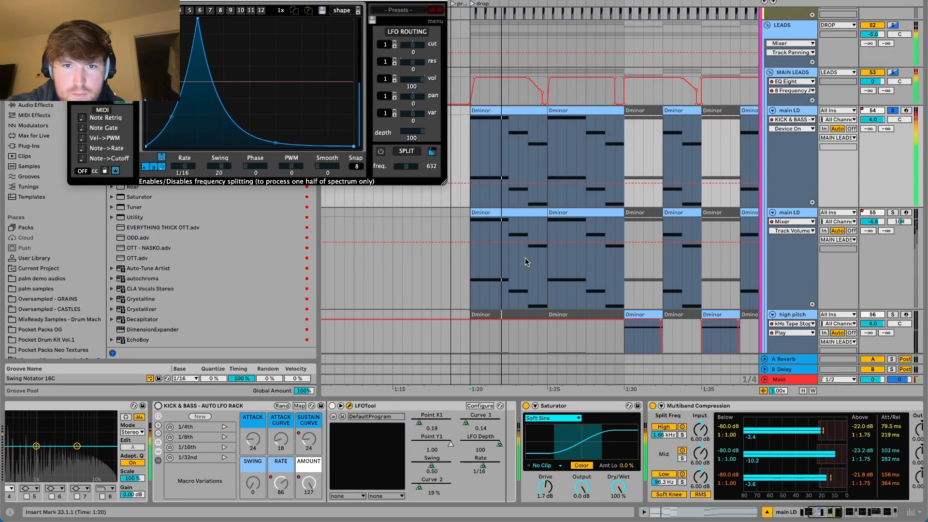
pyautogui.click(158, 407)
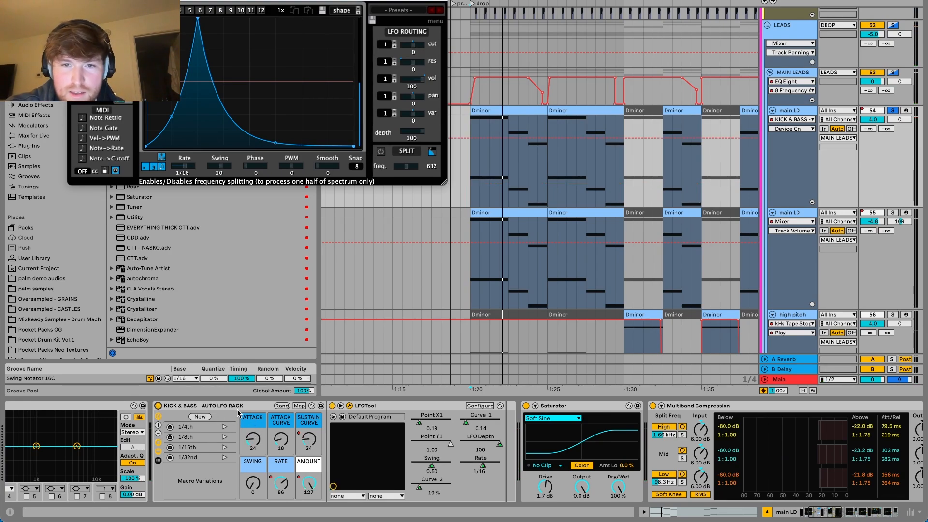
pyautogui.press('space')
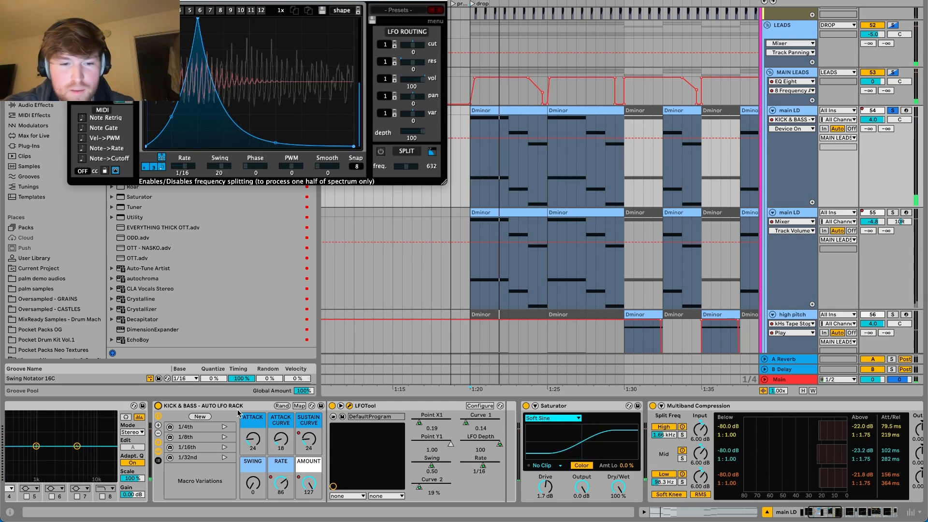
# - Display the rack's SUSTAIN CURVE automation on the first main LD, and its RATE automation through drop verse 2
pyautogui.rightClick(311, 444)
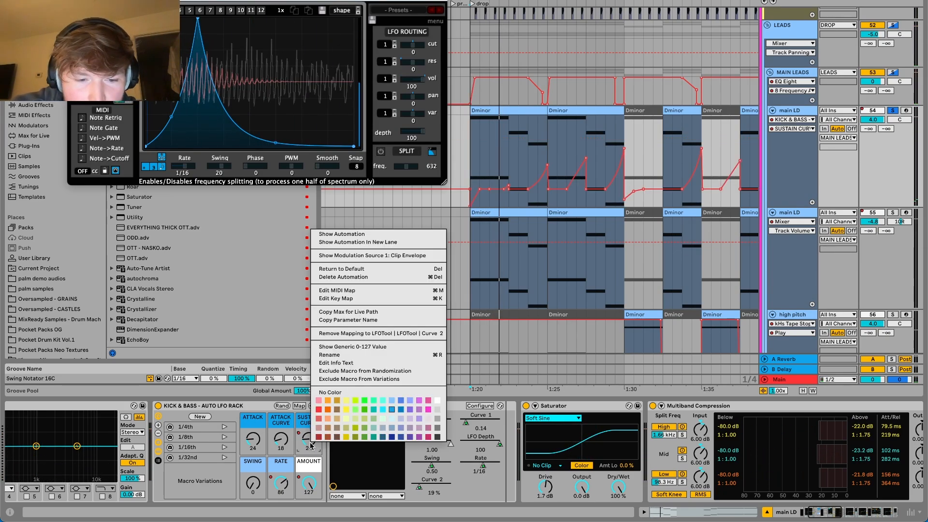
pyautogui.click(342, 234)
pyautogui.scroll(1, 482, 170)
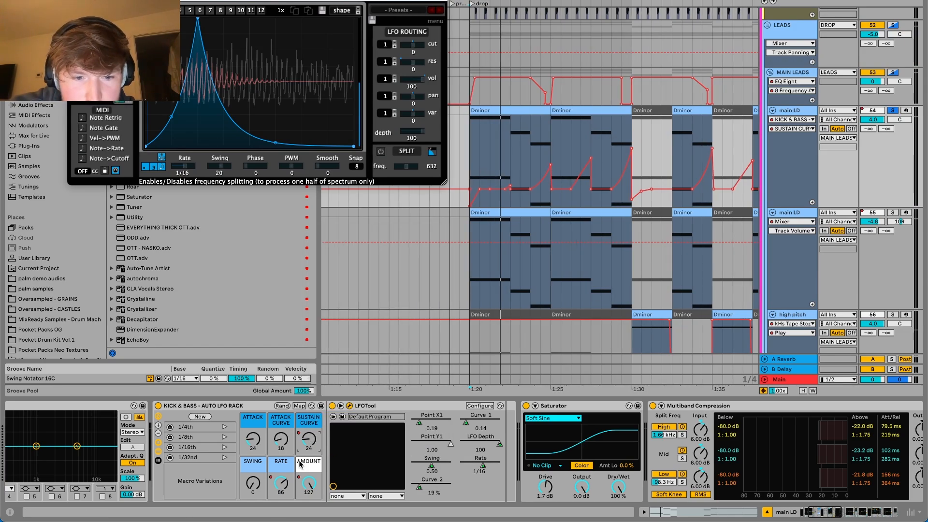
pyautogui.rightClick(281, 485)
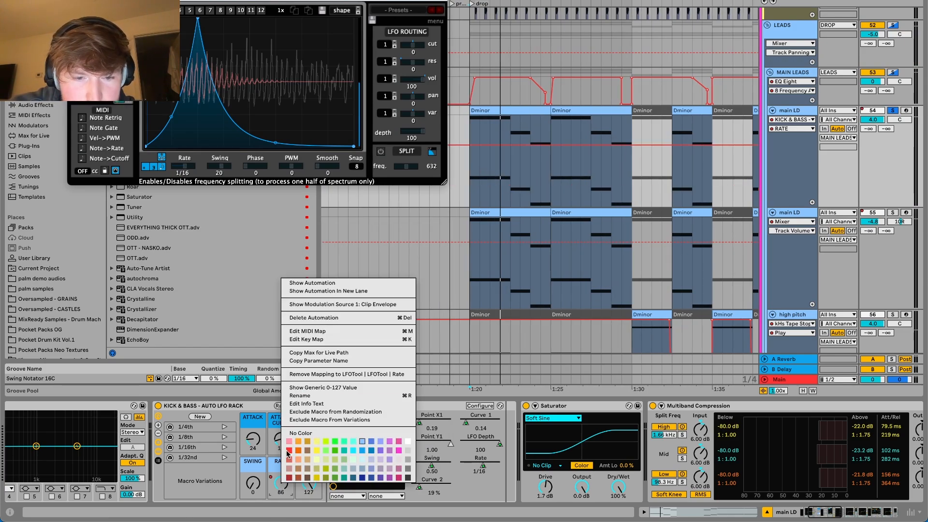
pyautogui.click(309, 283)
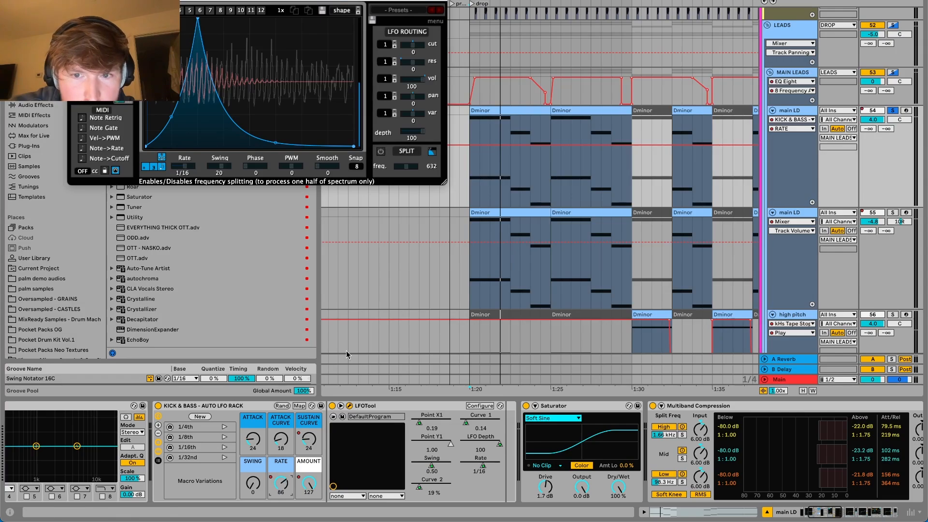
pyautogui.scroll(-2, 665, 192)
pyautogui.hscroll(5, 664, 192)
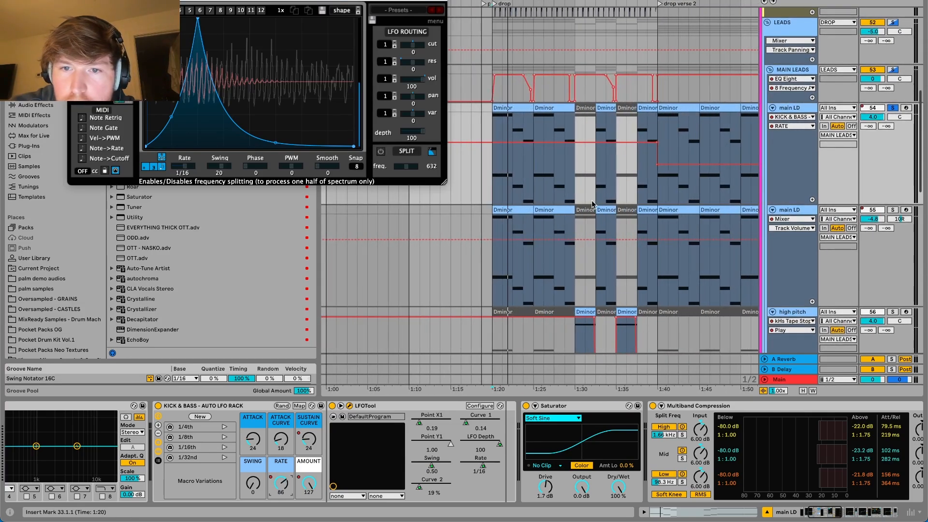
# - Bring back the SUSTAIN CURVE automation and play the drop's opening to watch it reshape the LFOTool curve
pyautogui.rightClick(304, 439)
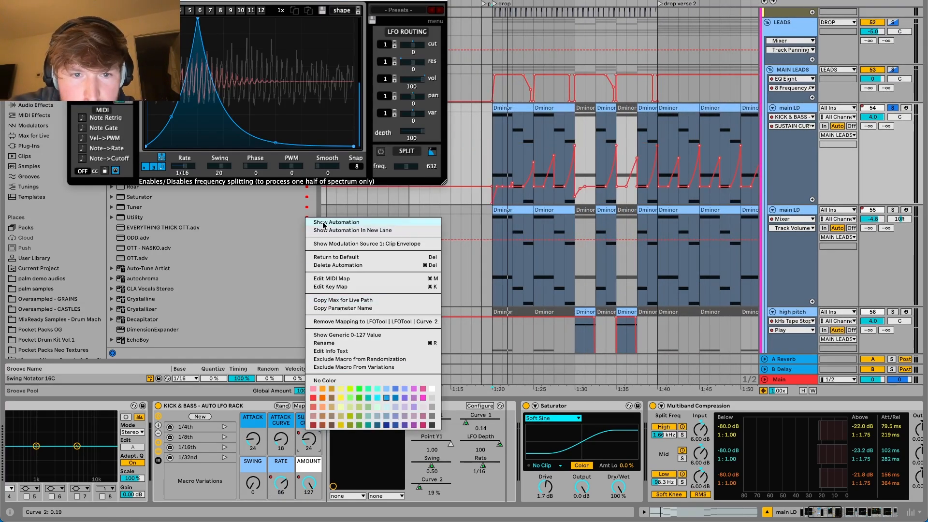
pyautogui.click(425, 221)
pyautogui.scroll(3, 467, 217)
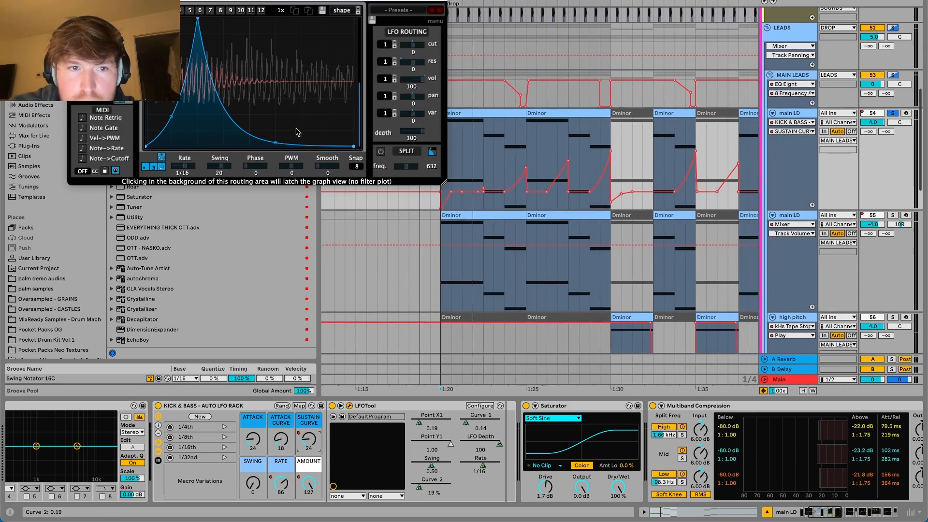
pyautogui.press('space')
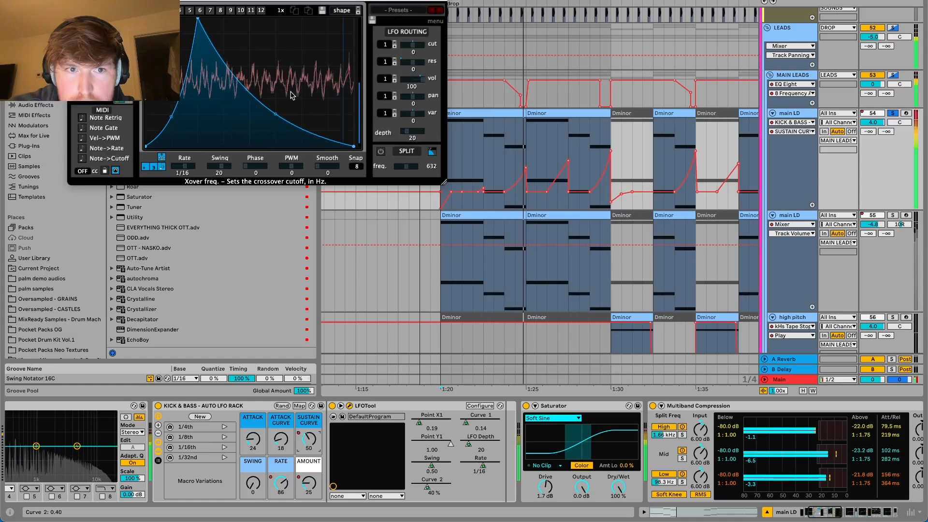
pyautogui.press('space')
# - Examine the first main LD's effects following LFOTool: Saturator, Multiband Compression, EQ Eight and Overdrive
pyautogui.hscroll(5, 535, 446)
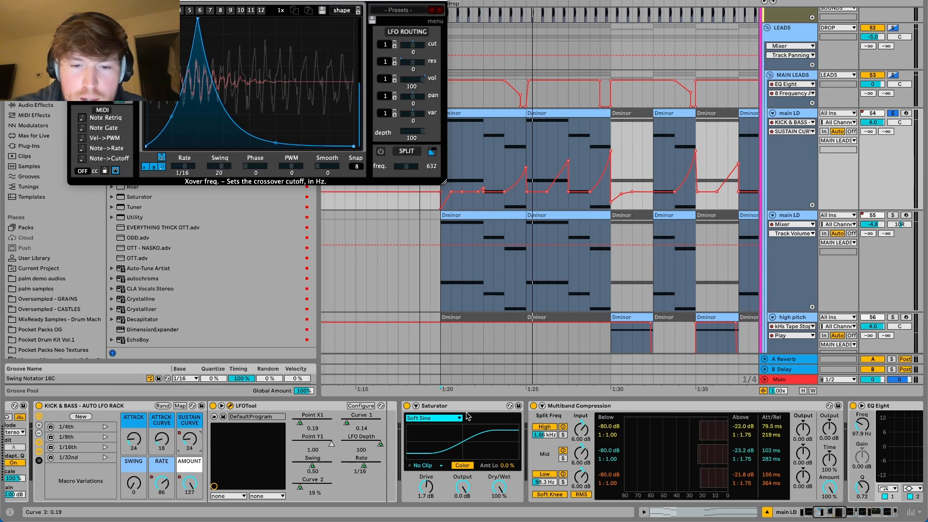
pyautogui.hscroll(10, 467, 416)
pyautogui.hscroll(2, 467, 416)
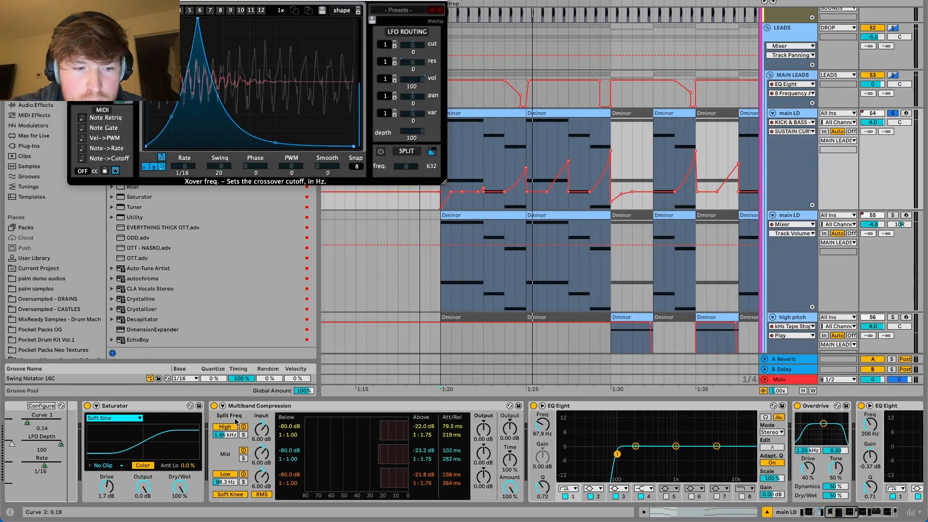
pyautogui.hscroll(2, 356, 421)
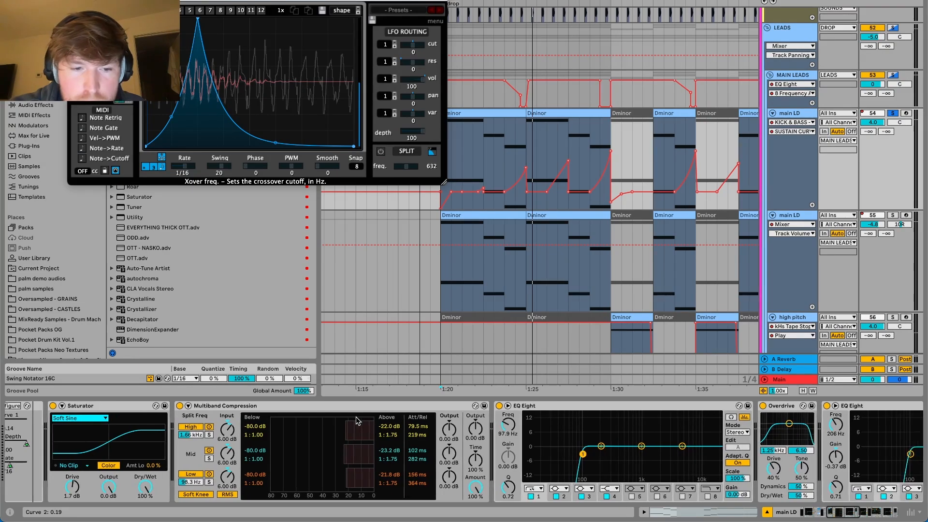
pyautogui.hscroll(15, 243, 408)
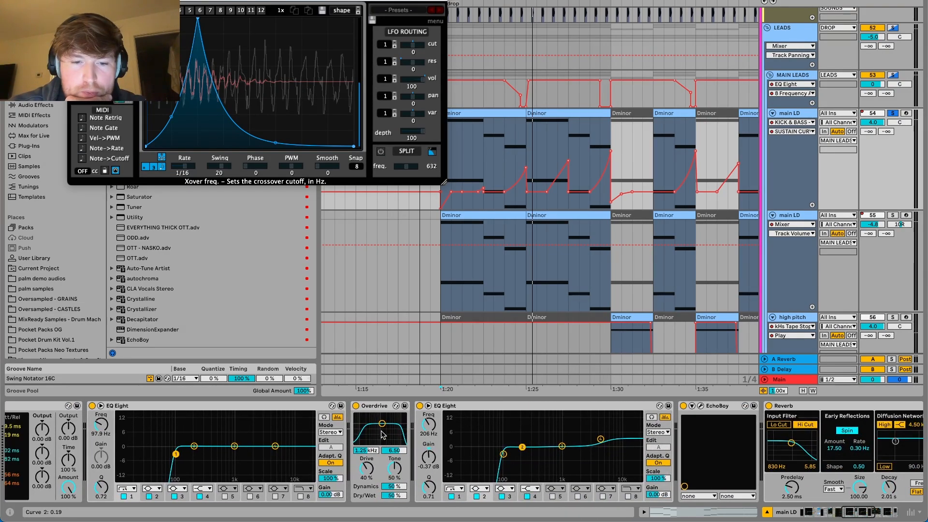
# - Play the first main LD from 33.1.1 with Overdrive switched off and back on to compare the sound
pyautogui.hscroll(-2, 471, 141)
pyautogui.scroll(-1, 471, 141)
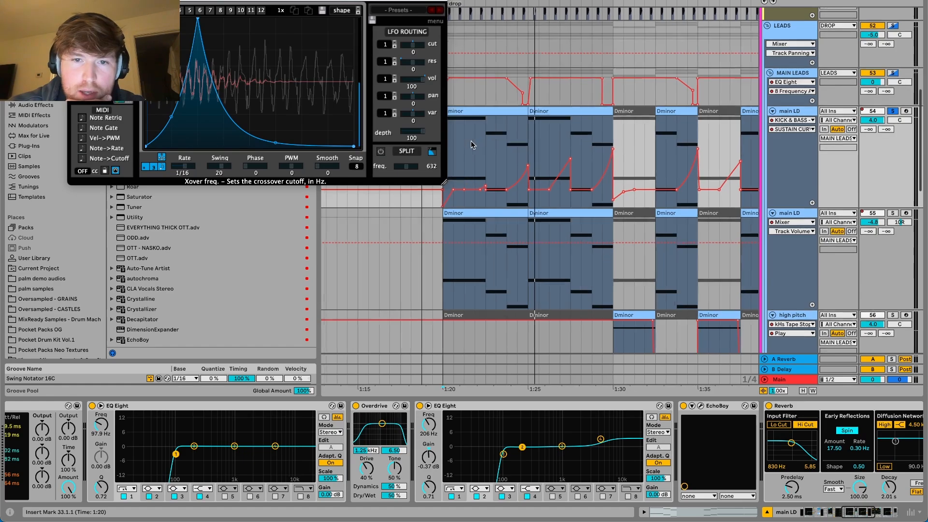
pyautogui.press('space')
pyautogui.click(356, 405)
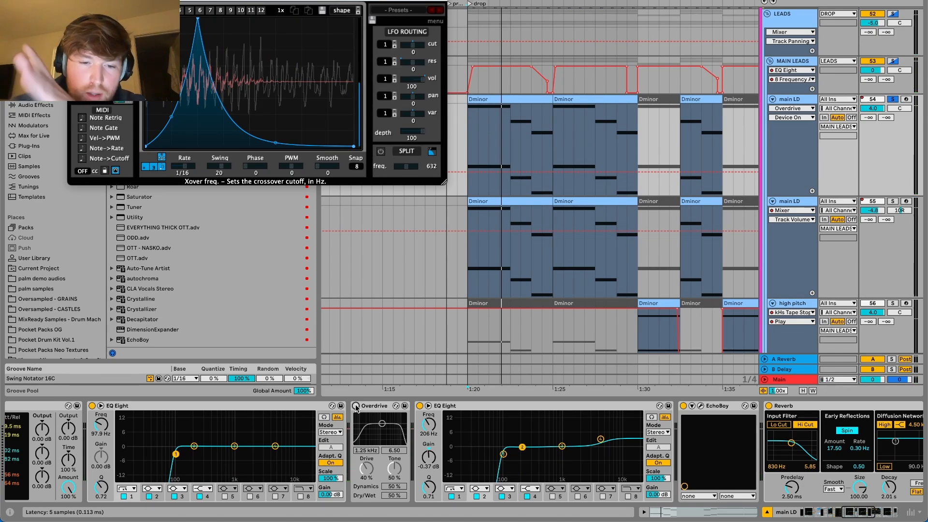
pyautogui.click(356, 407)
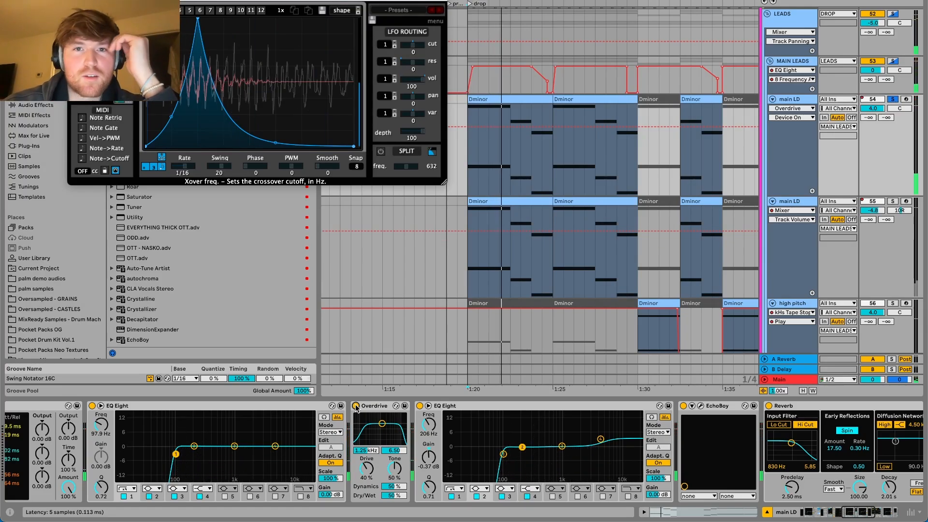
# - Examine the EQ Eight after Overdrive and the EchoBoy and Reverb devices in the first main LD's chain
pyautogui.hscroll(3, 582, 496)
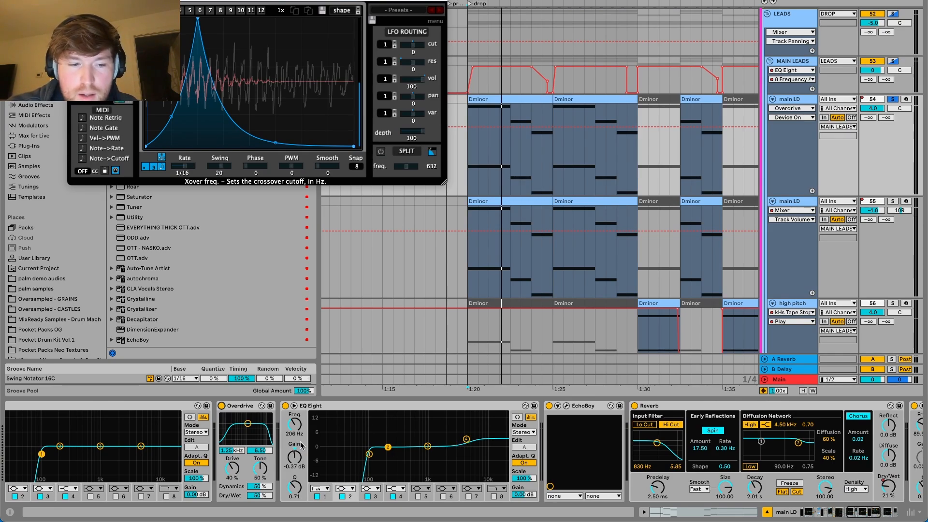
pyautogui.hscroll(-1, 300, 444)
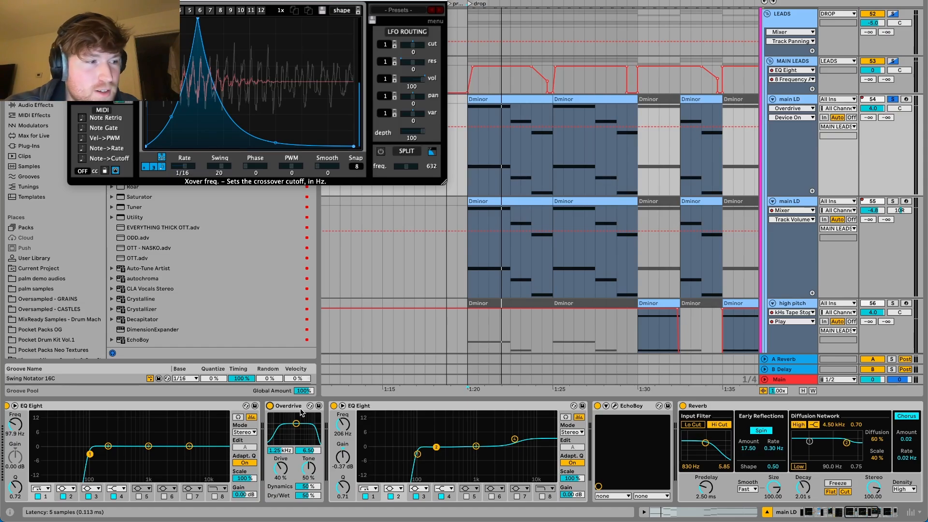
pyautogui.hscroll(3, 361, 420)
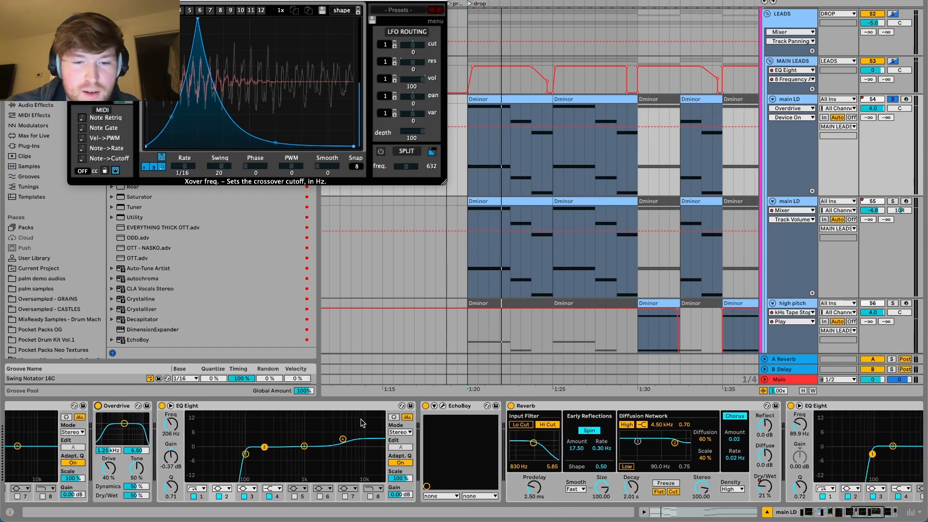
pyautogui.hscroll(1, 361, 418)
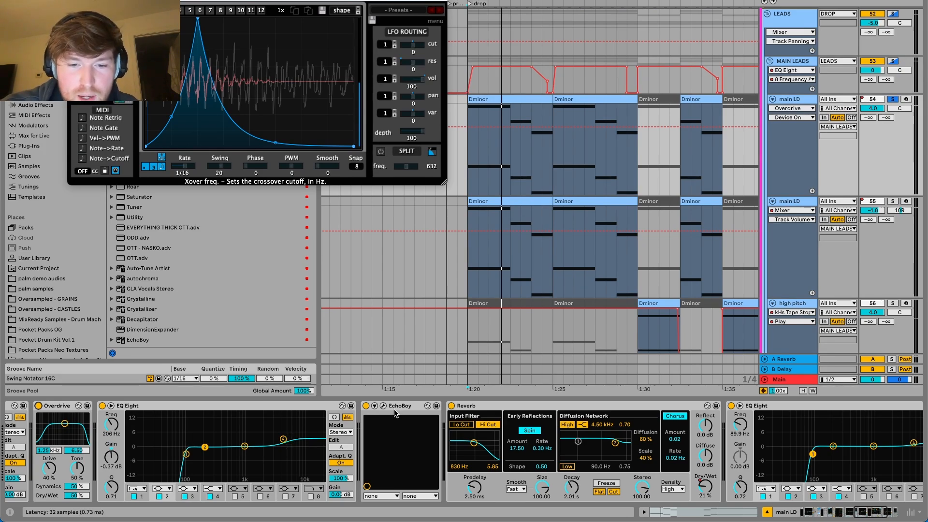
pyautogui.hscroll(1, 364, 434)
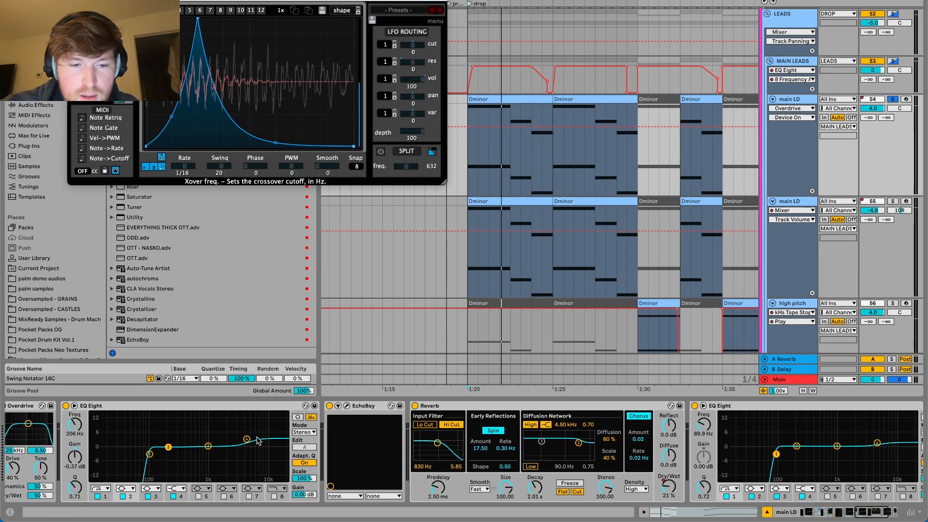
# - View the first main LD's EchoBoy window, close it, and compare the playing lead with EchoBoy switched off and back on
pyautogui.click(346, 406)
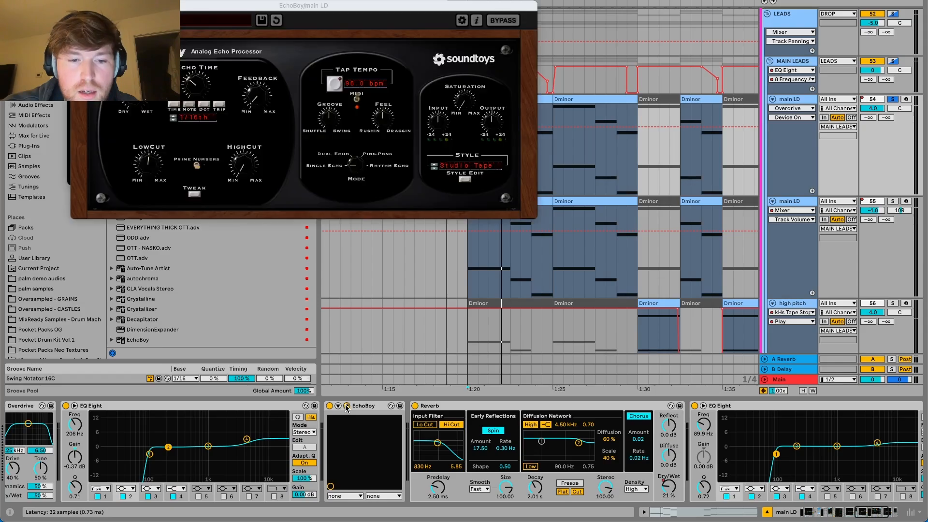
pyautogui.moveTo(202, 10); pyautogui.dragTo(324, 95)
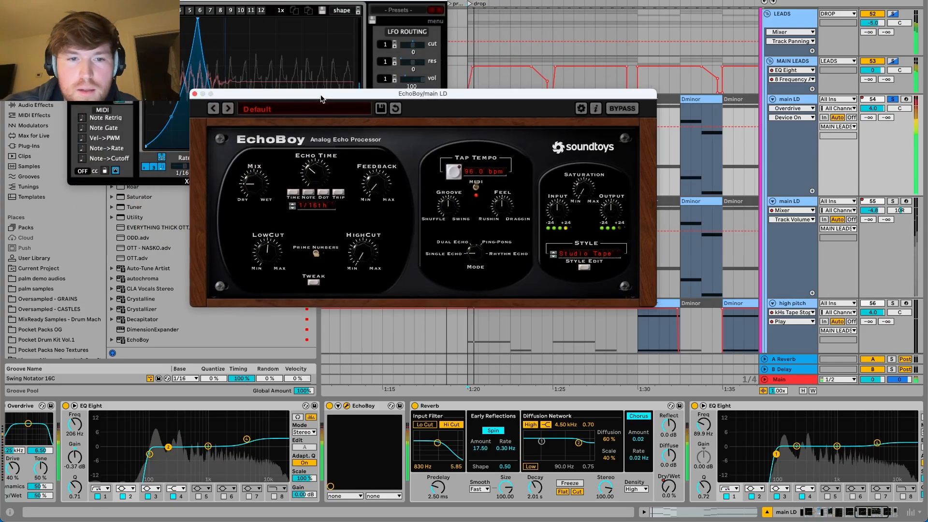
pyautogui.click(330, 406)
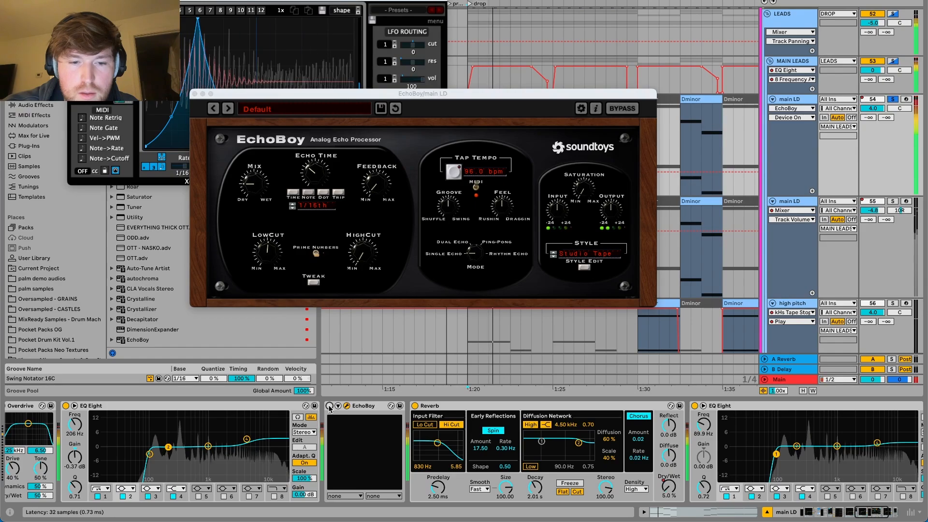
pyautogui.click(194, 93)
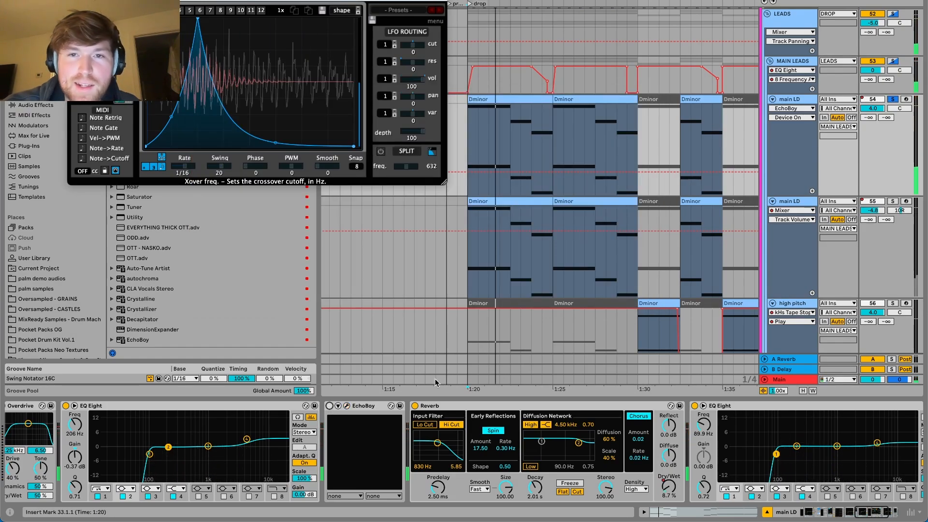
pyautogui.click(329, 406)
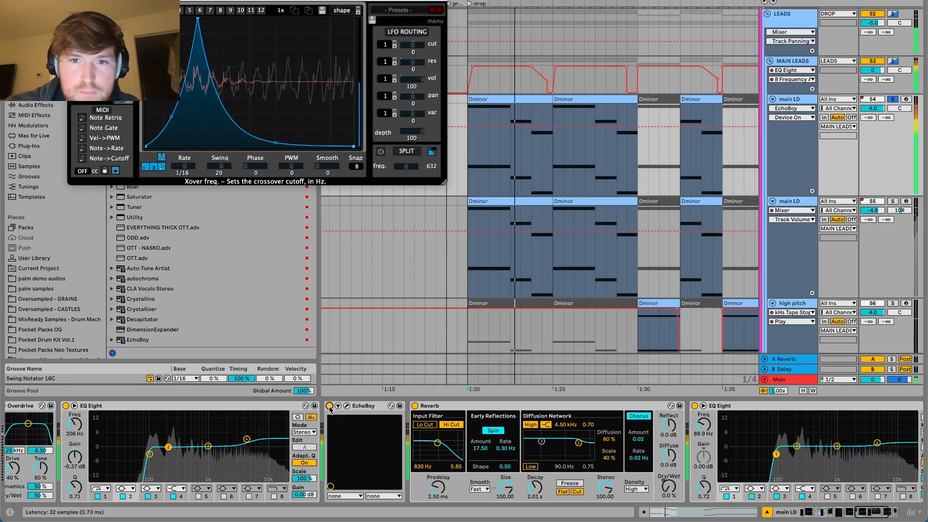
# - Switch off EchoBoy on the first main LD and show its Reverb Dry/Wet automation over the start of the drop
pyautogui.click(330, 406)
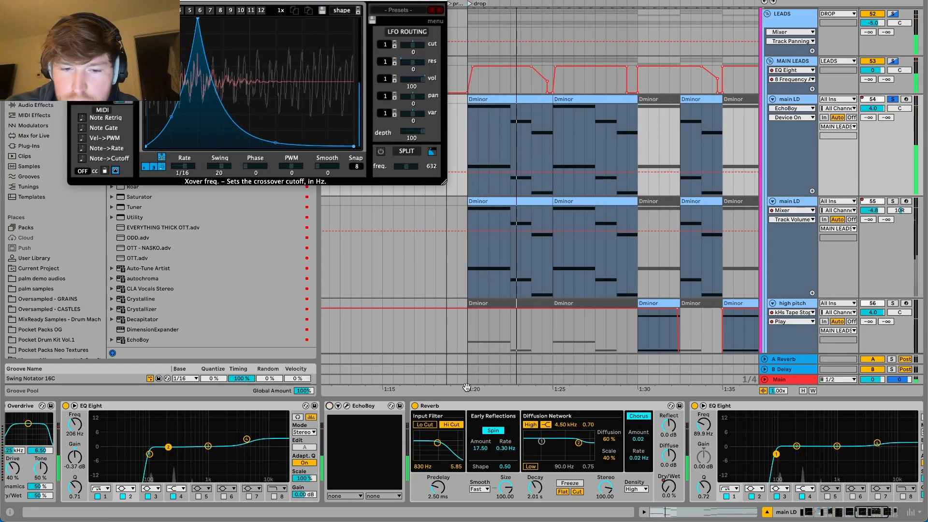
pyautogui.rightClick(668, 490)
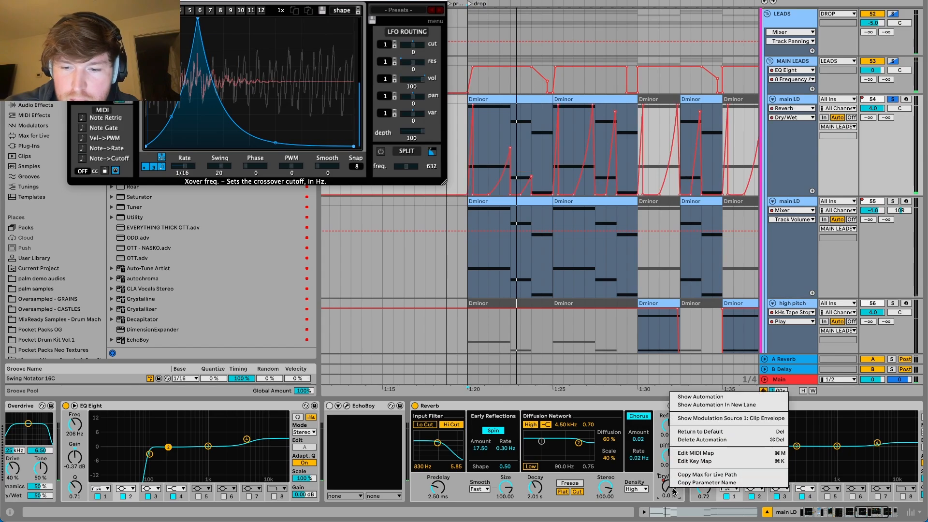
pyautogui.click(691, 396)
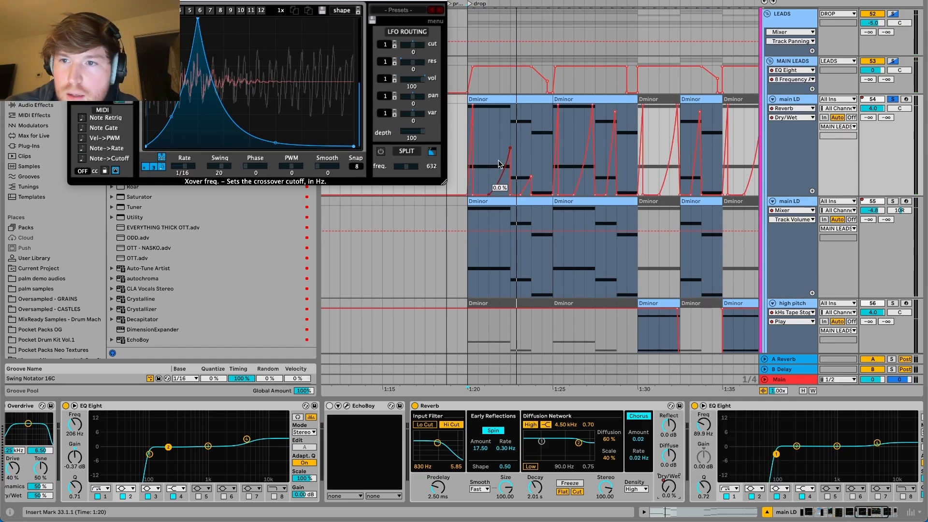
pyautogui.scroll(5, 499, 161)
pyautogui.hscroll(-3, 483, 172)
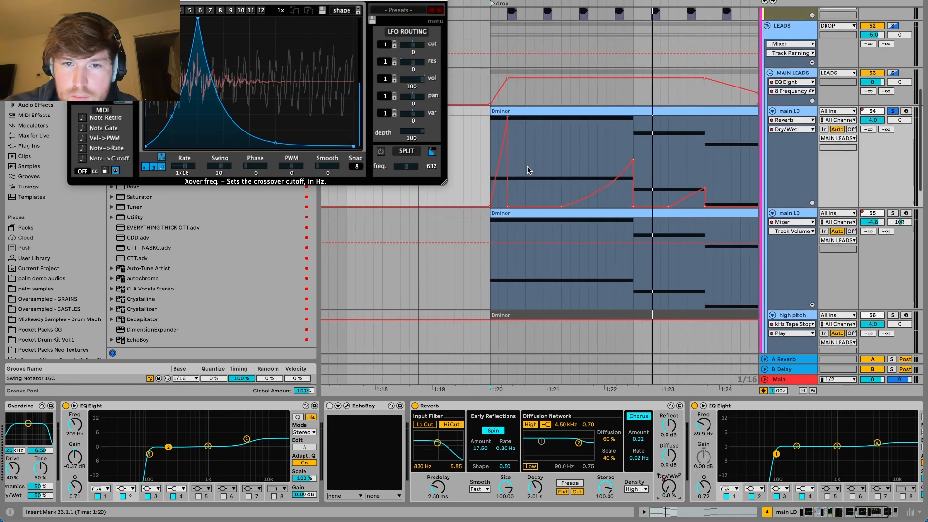
# - Play the first main LD, switch EchoBoy back on, and show the Reverb Dry/Wet automation again while listening
pyautogui.press('space')
pyautogui.click(329, 405)
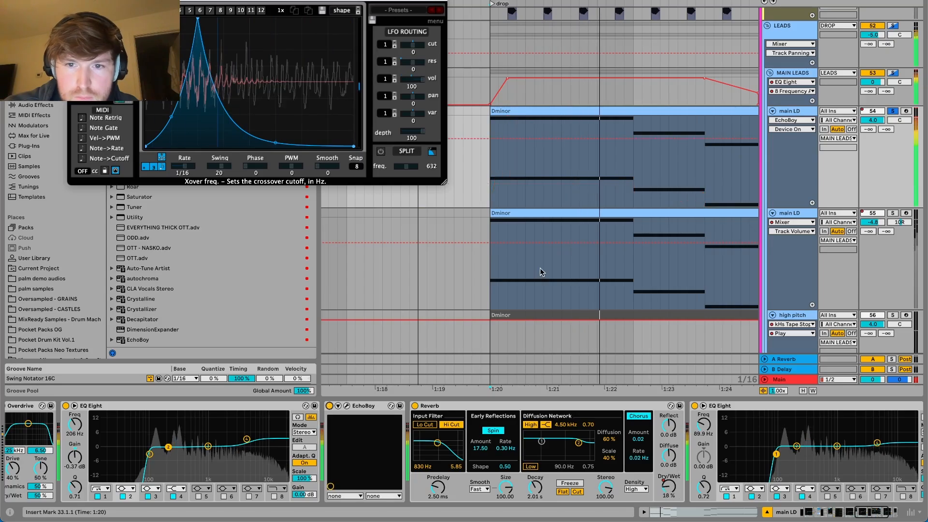
pyautogui.rightClick(668, 487)
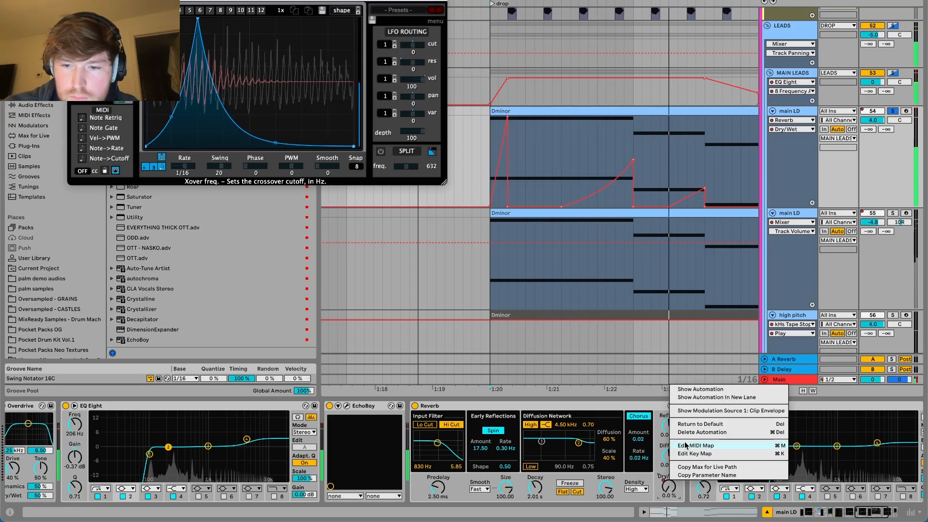
pyautogui.click(696, 388)
pyautogui.press('space')
pyautogui.press('space')
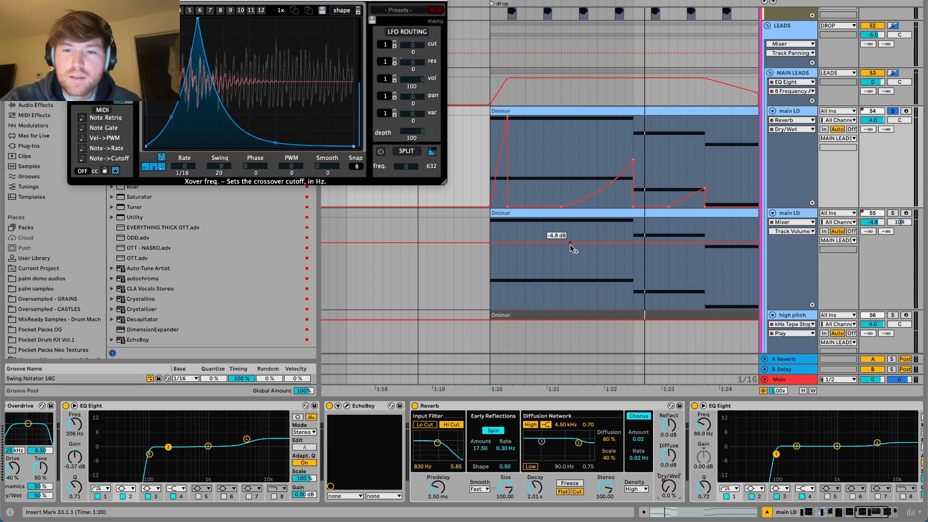
# - Examine the shape of the first main LD's Reverb Dry/Wet automation across the opening notes of the drop
pyautogui.click(571, 243)
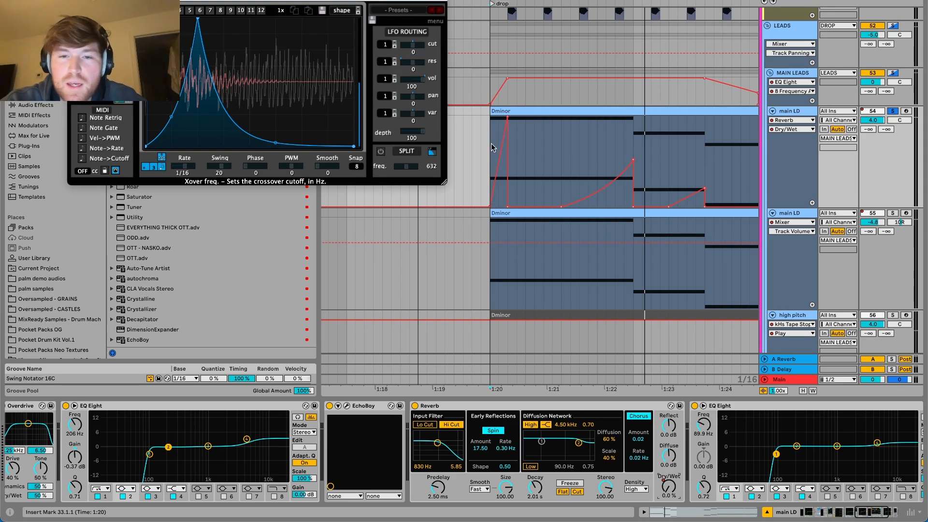
pyautogui.hscroll(3, 491, 145)
pyautogui.scroll(-1, 492, 144)
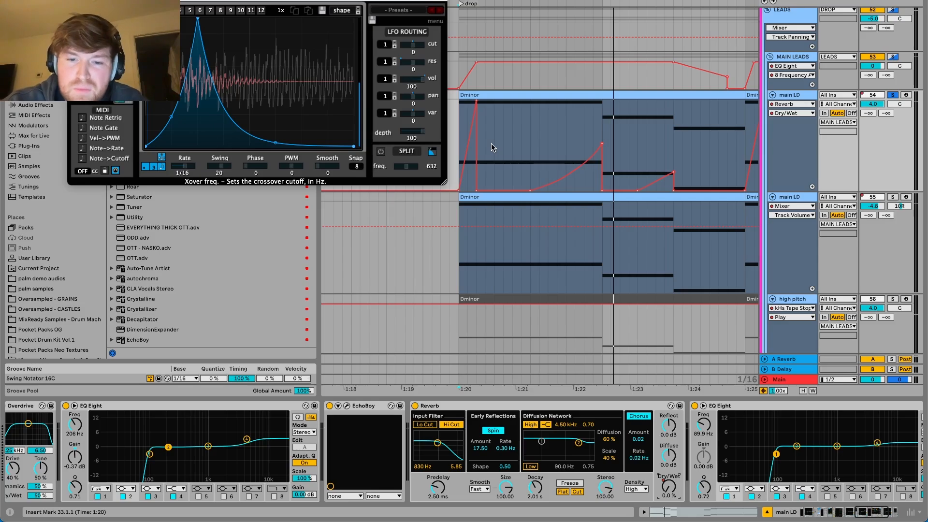
pyautogui.hscroll(1, 491, 143)
pyautogui.scroll(1, 491, 143)
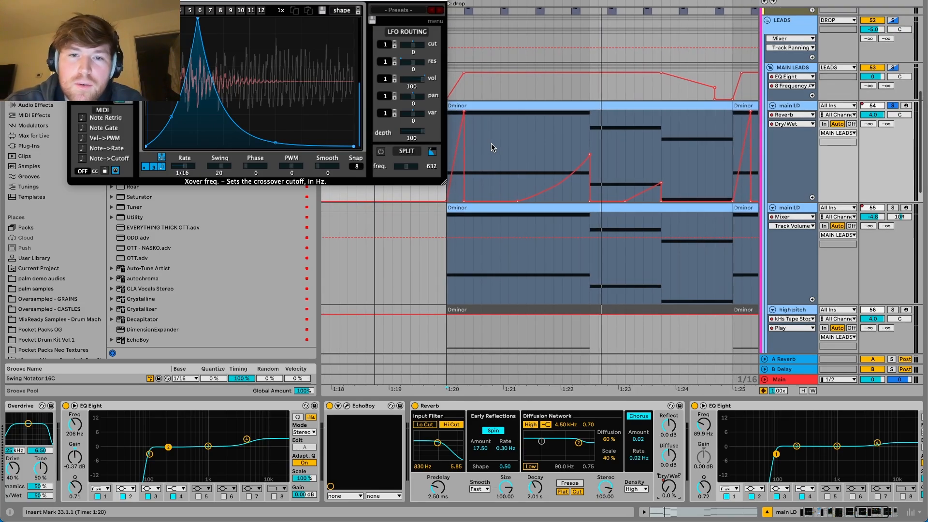
pyautogui.hscroll(-2, 491, 143)
pyautogui.scroll(2, 491, 143)
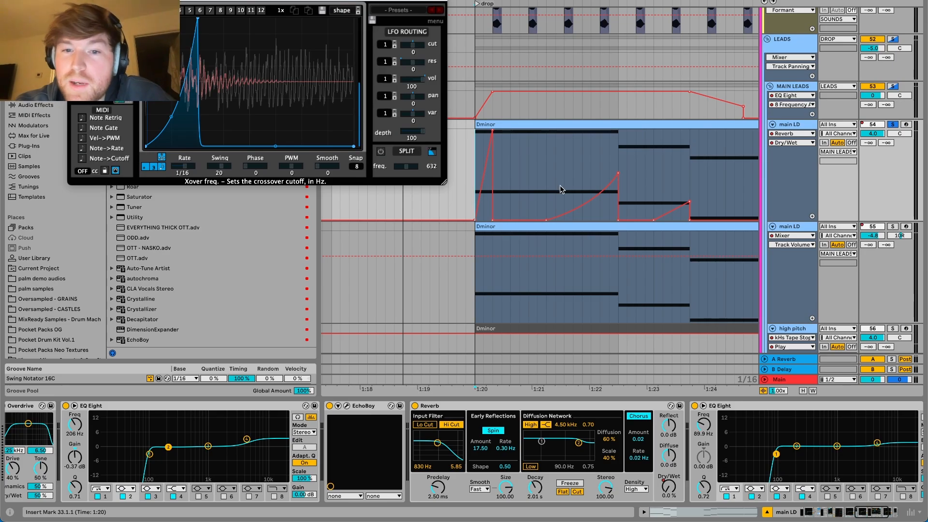
pyautogui.hscroll(4, 559, 188)
pyautogui.scroll(-3, 559, 188)
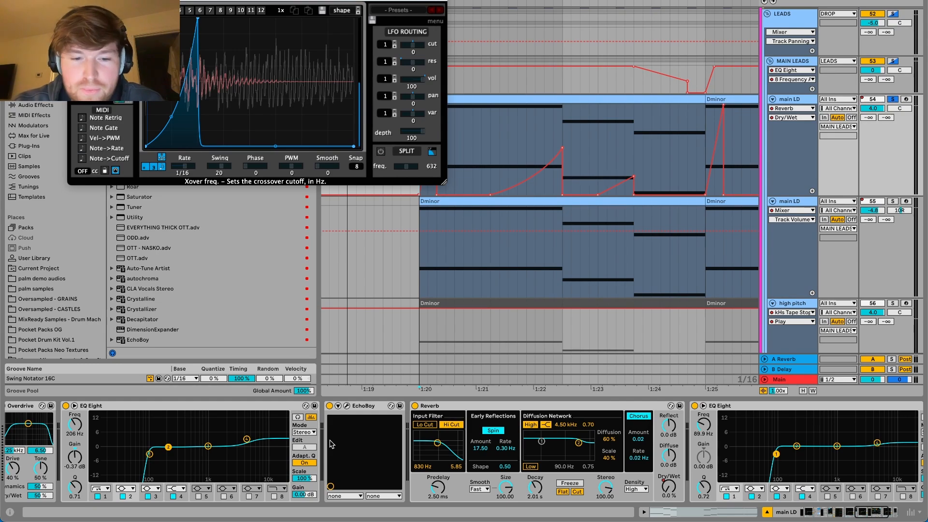
# - Examine the final EQ Eight and Glue Compressor on the first main LD and review its whole chain back to Synplant
pyautogui.hscroll(5, 331, 443)
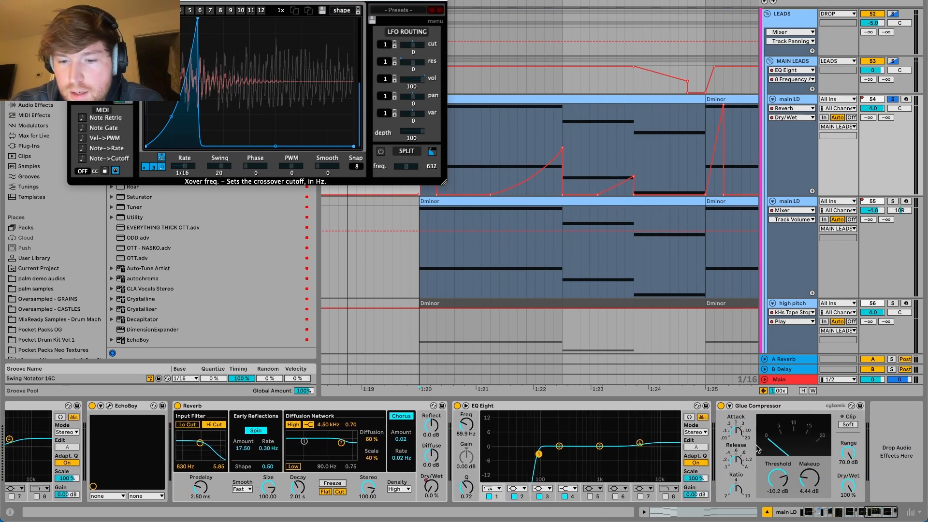
pyautogui.press('-')
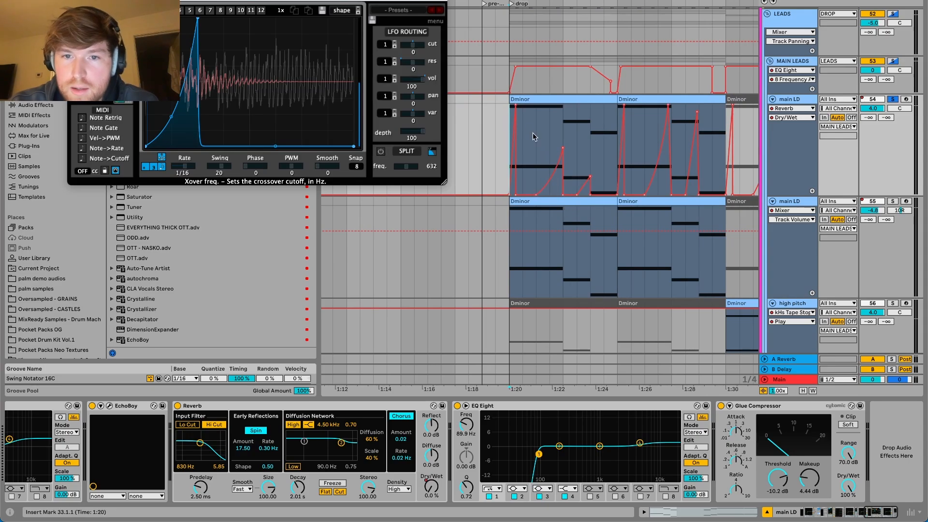
pyautogui.hscroll(-10, 499, 448)
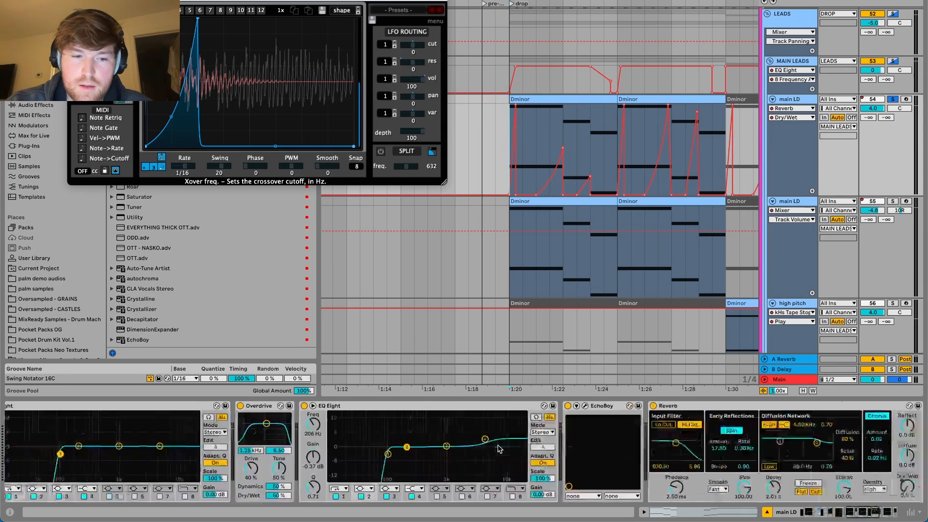
pyautogui.hscroll(-5, 499, 448)
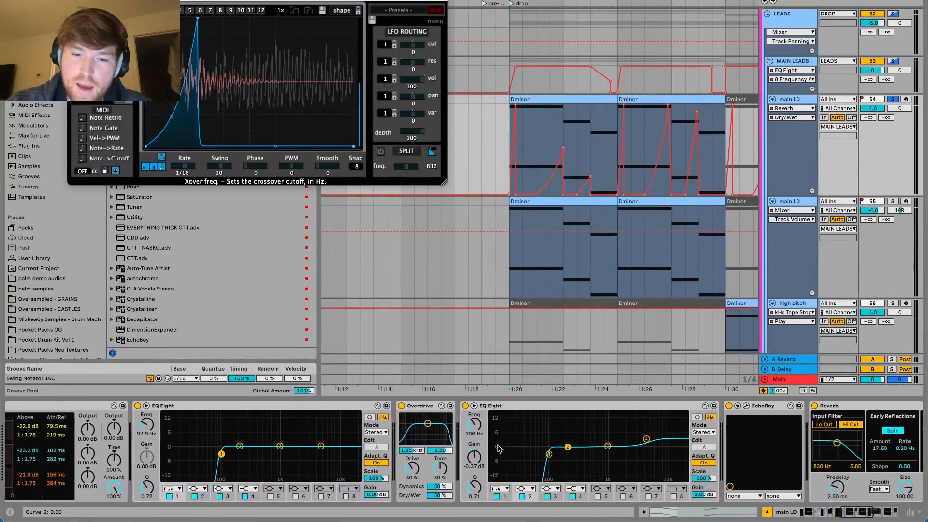
pyautogui.hscroll(-5, 499, 448)
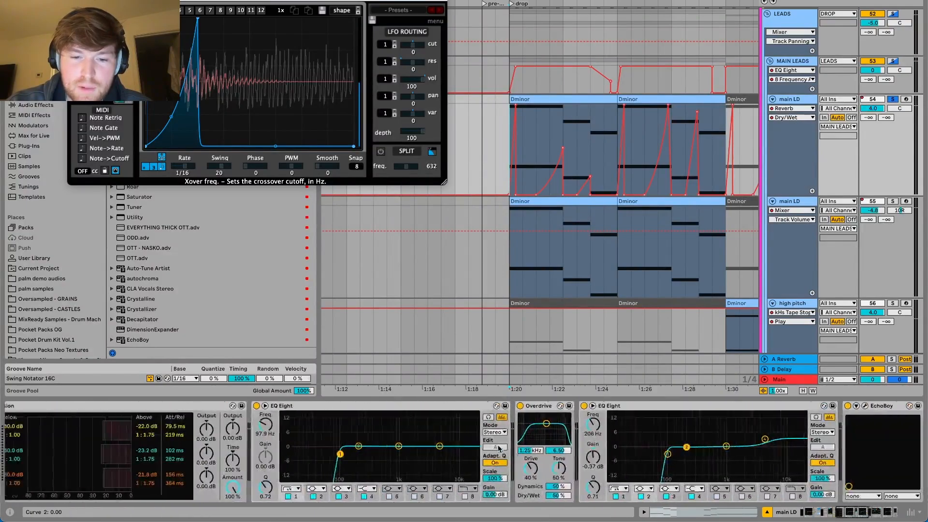
pyautogui.hscroll(-10, 499, 448)
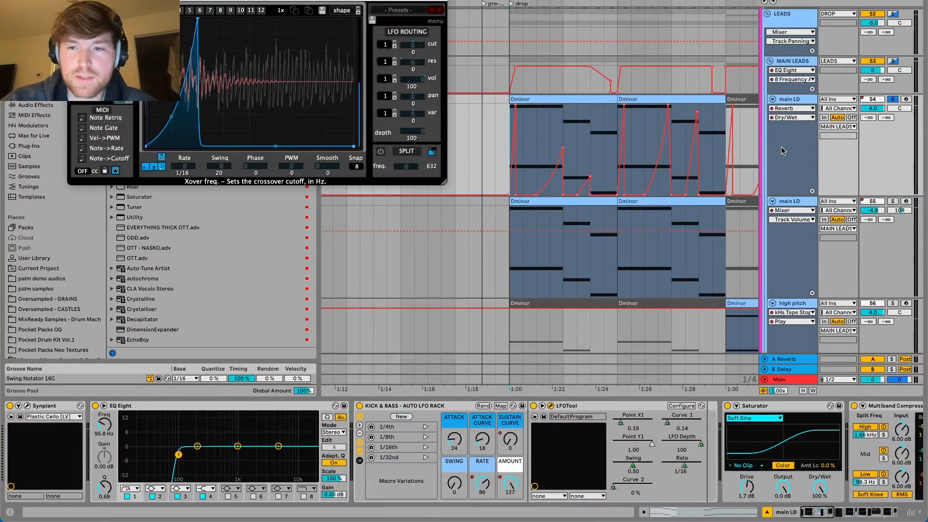
pyautogui.hscroll(12, 585, 465)
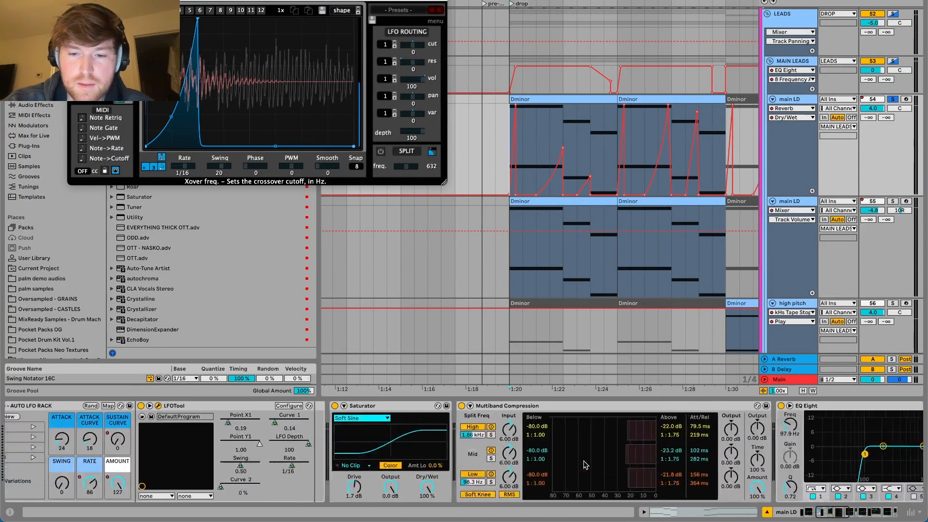
pyautogui.hscroll(-12, 586, 464)
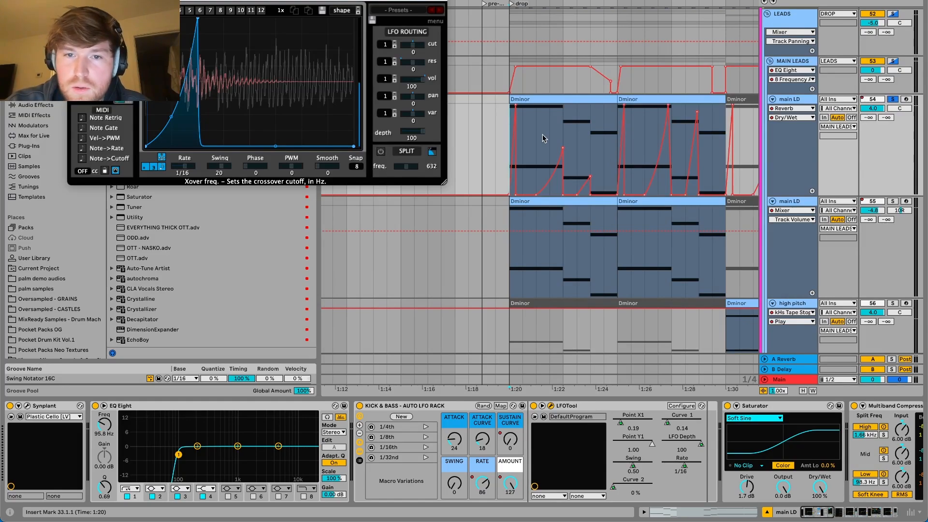
# - Play the first main LD from 33.1.1, add the second main LD to the solo, and listen to both layers together
pyautogui.scroll(5, 543, 139)
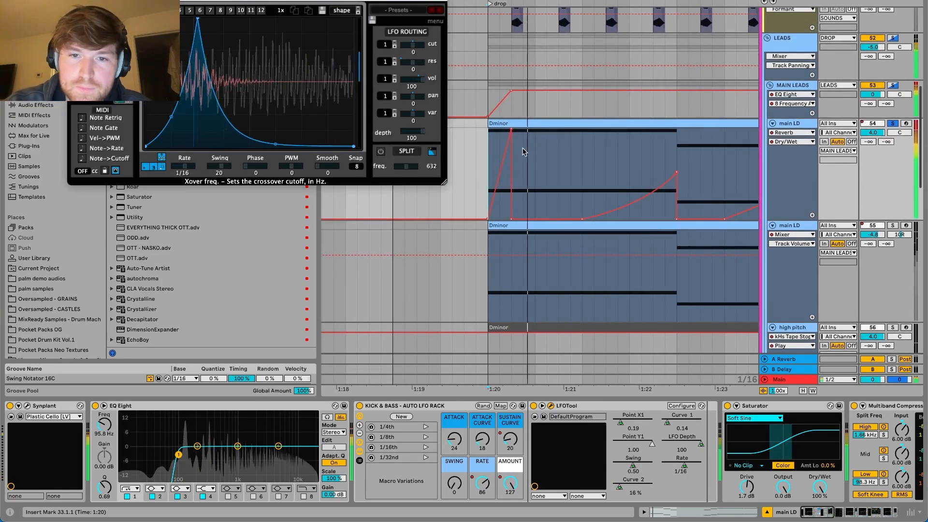
pyautogui.click(893, 225)
pyautogui.click(814, 239)
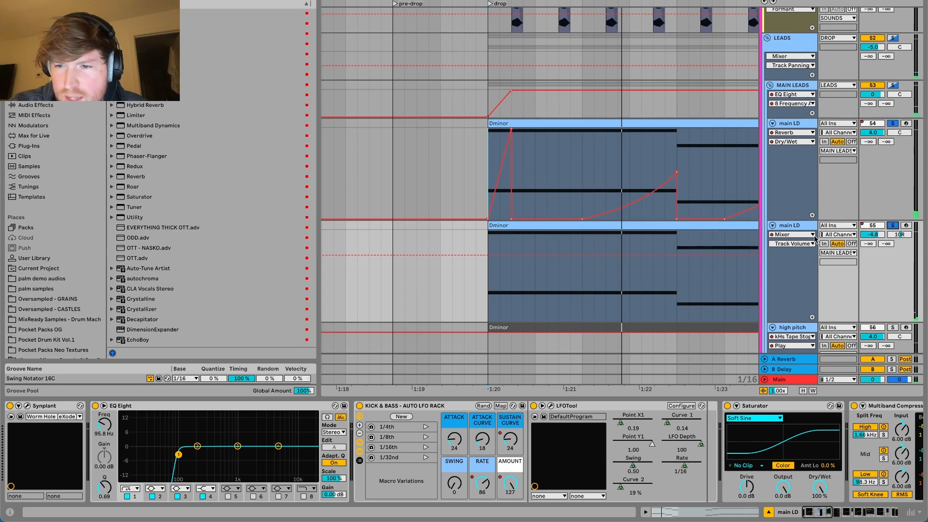
pyautogui.press('space')
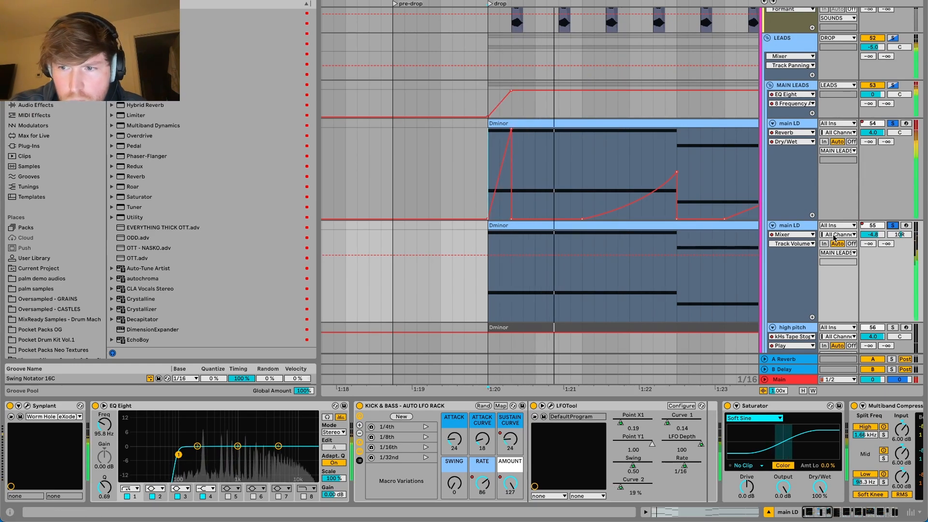
pyautogui.press('space')
# - Solo only the second main LD and play it from 33.1.1
pyautogui.click(893, 225)
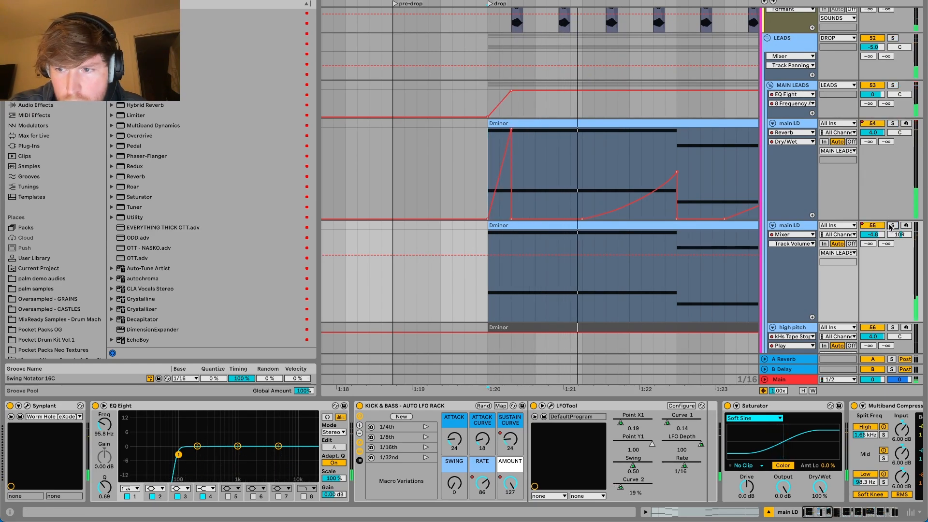
pyautogui.click(892, 226)
pyautogui.press('space')
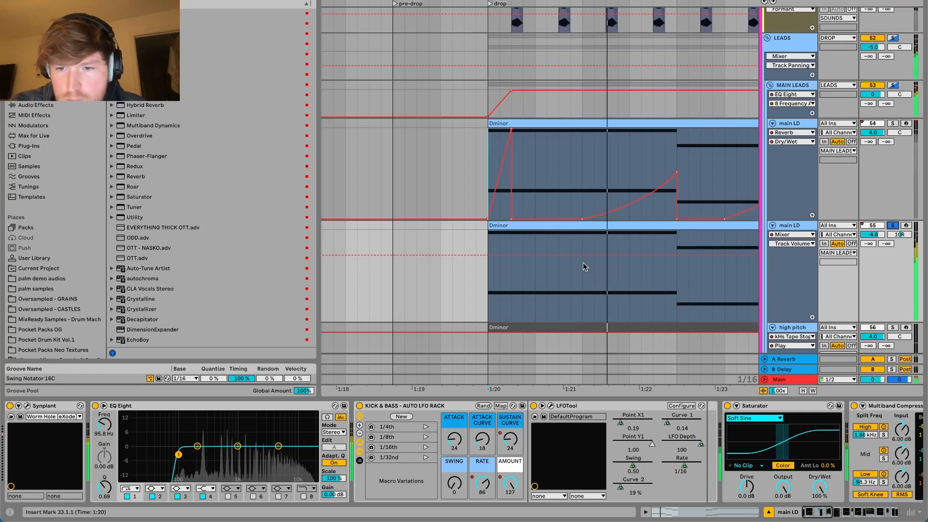
pyautogui.scroll(-3, 584, 267)
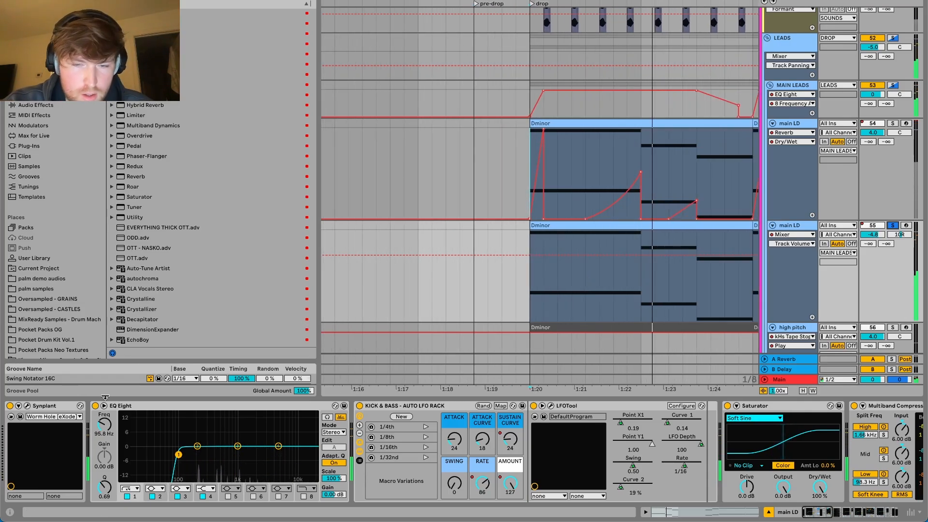
pyautogui.press('space')
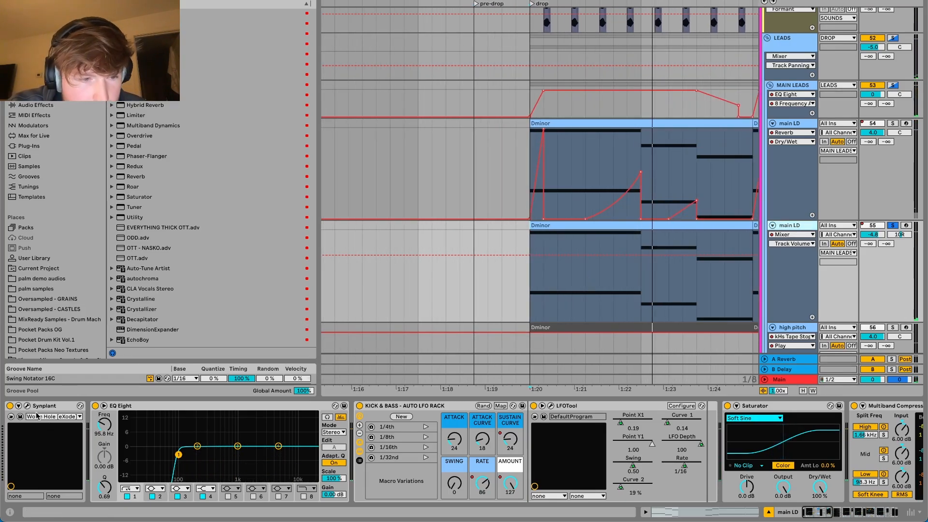
# - View the second main LD's Synplant window with the Worm Hole preset, play the layer, and close the window
pyautogui.click(28, 406)
pyautogui.moveTo(148, 17); pyautogui.dragTo(449, 109)
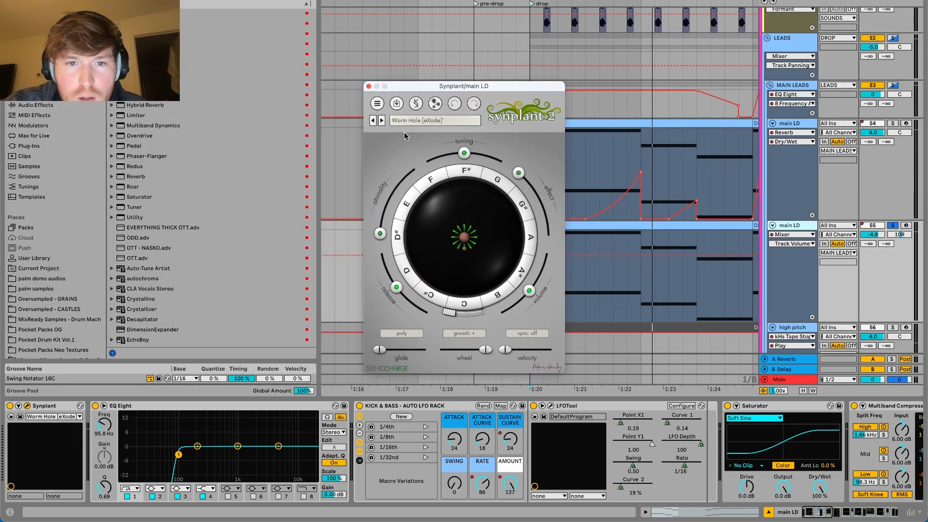
pyautogui.press('space')
pyautogui.click(368, 87)
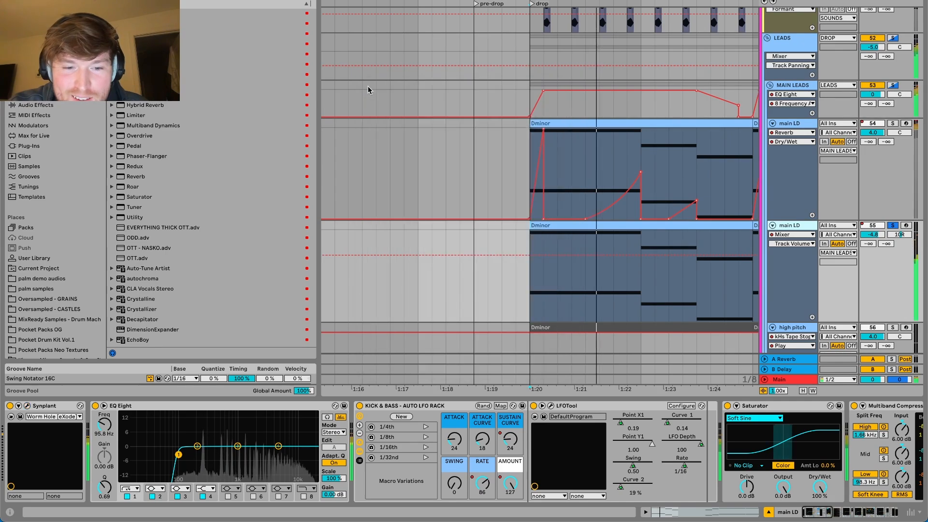
pyautogui.press('space')
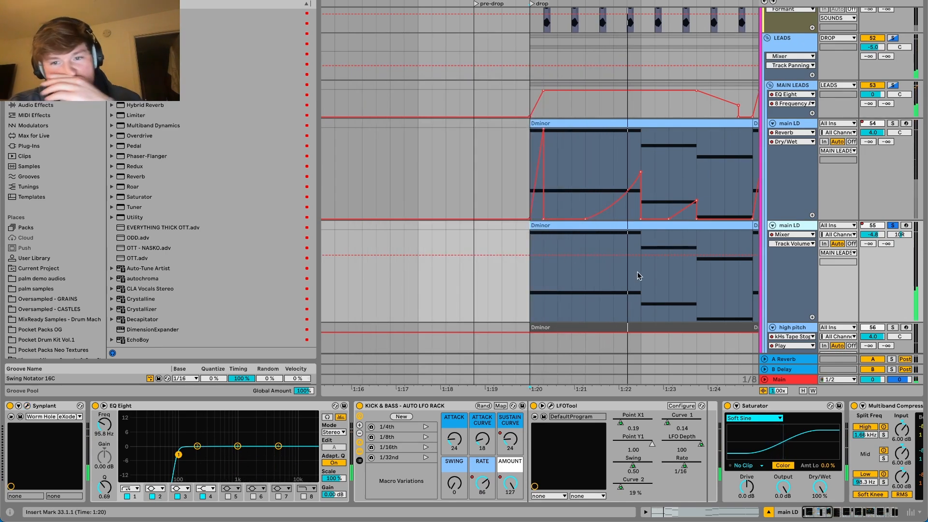
# - Show the KICK & BASS - AUTO LFO RACK's SUSTAIN CURVE automation on both main LD tracks to compare the curves
pyautogui.click(790, 124)
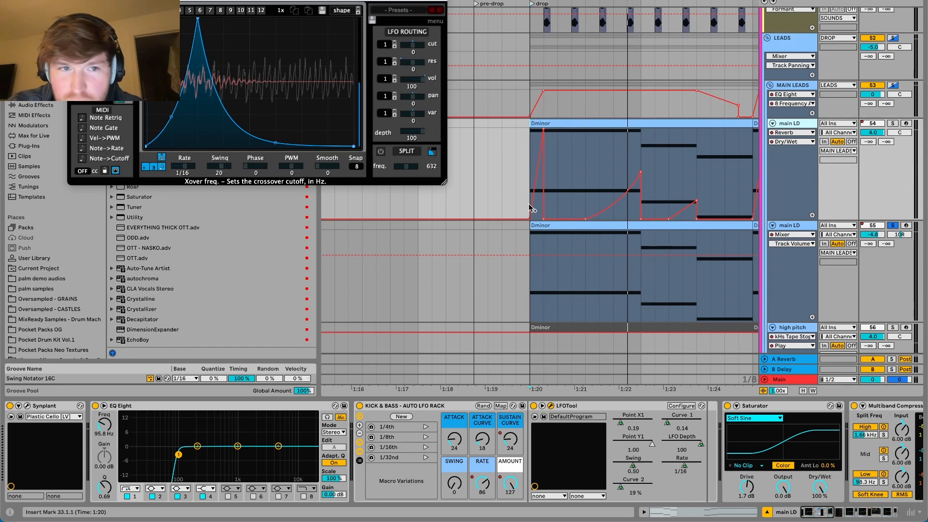
pyautogui.click(792, 235)
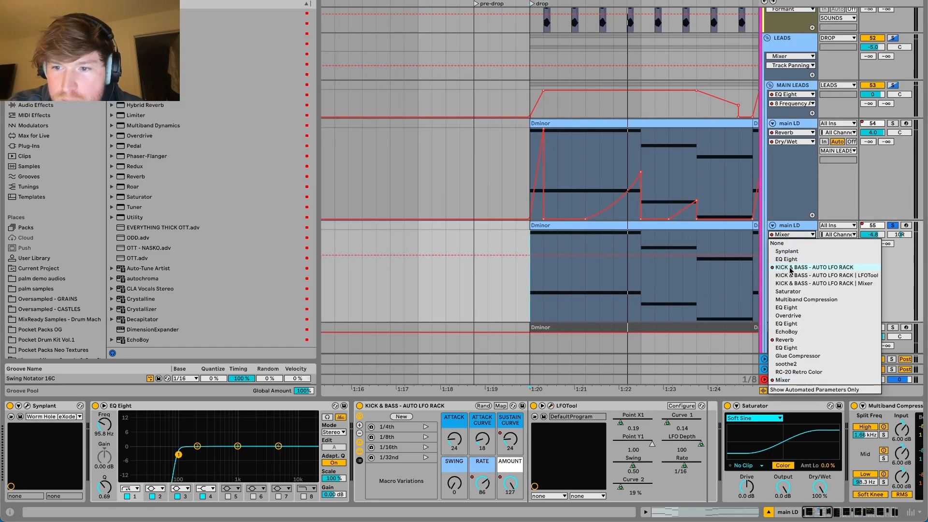
pyautogui.click(773, 266)
pyautogui.click(787, 248)
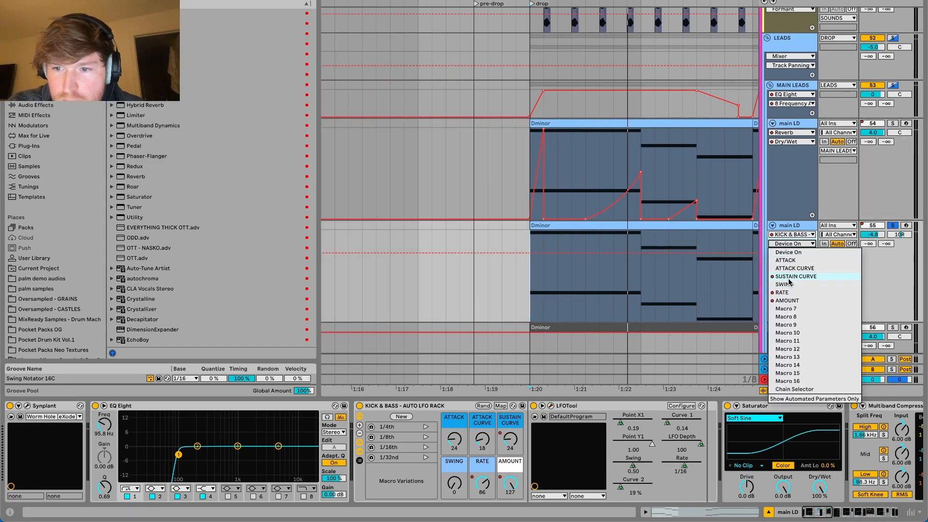
pyautogui.click(791, 284)
pyautogui.hscroll(3, 652, 280)
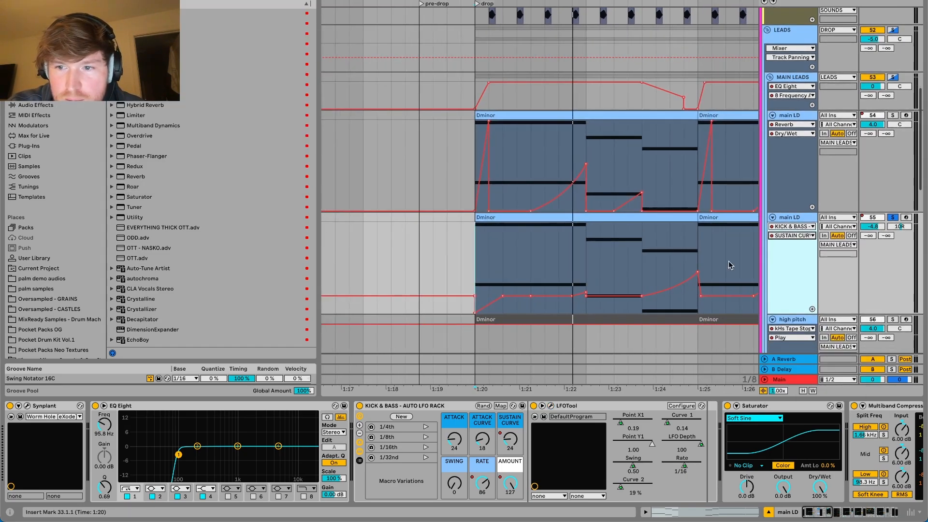
pyautogui.click(793, 124)
pyautogui.click(784, 157)
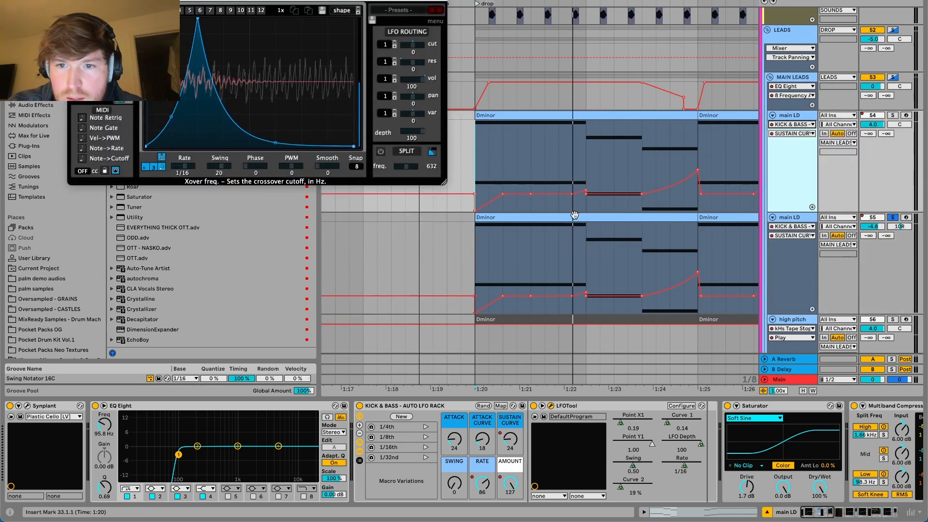
# - Play the soloed second main LD from 33.1.1 and add the first main LD to the solo to hear both layers together
pyautogui.hscroll(3, 559, 290)
pyautogui.click(786, 213)
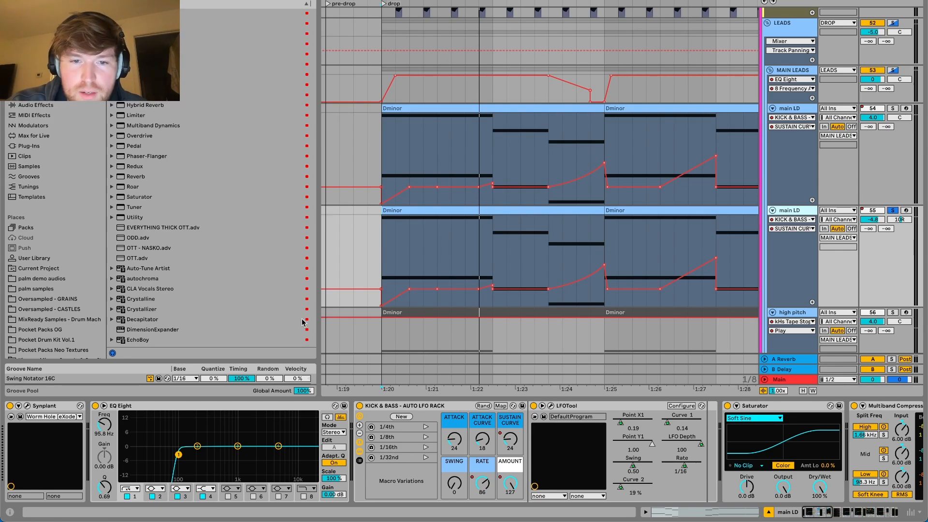
pyautogui.press('space')
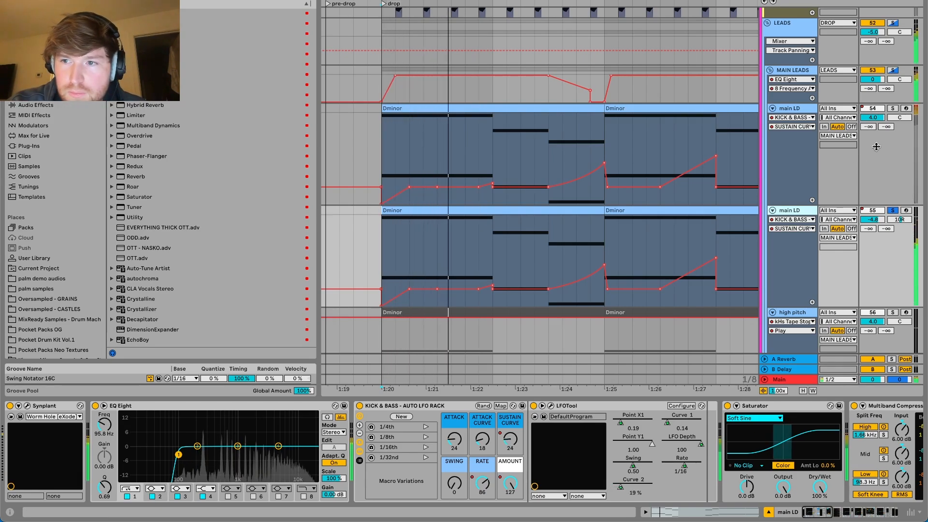
pyautogui.keyDown('super'); pyautogui.click(893, 109); pyautogui.keyUp('super')
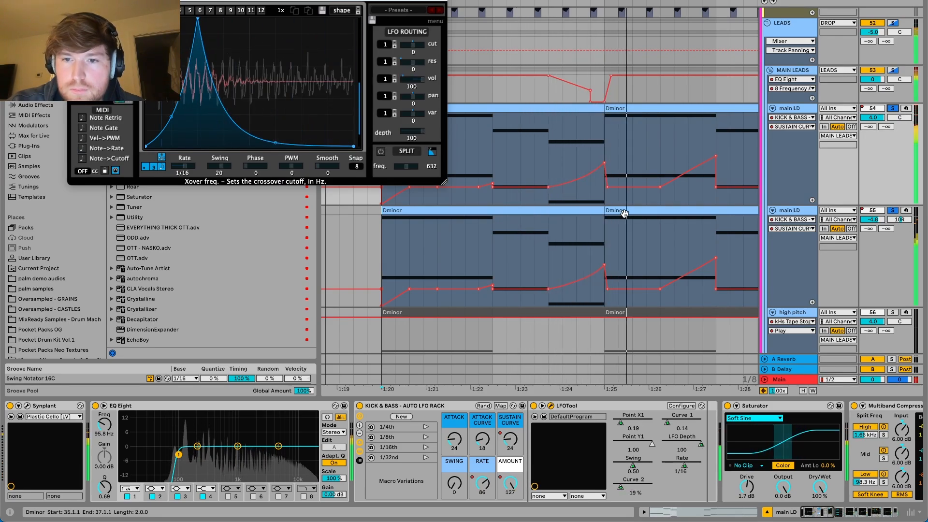
pyautogui.hscroll(3, 624, 213)
pyautogui.scroll(1, 625, 217)
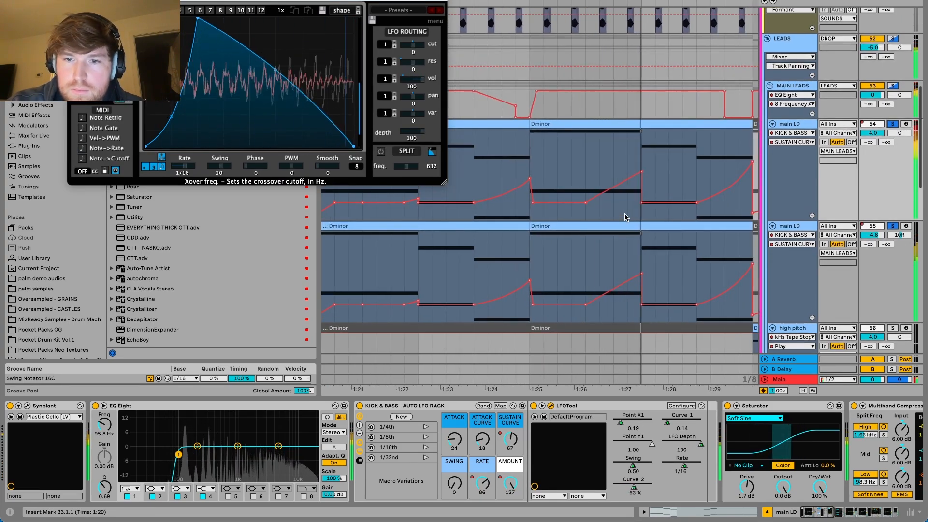
pyautogui.click(474, 258)
pyautogui.click(603, 161)
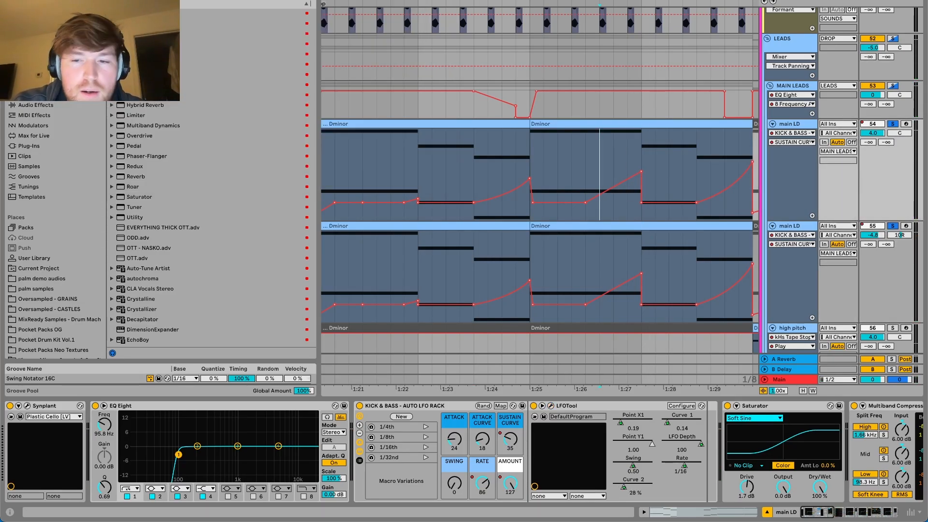
# - Solo the whole LEADS group in place of the two individual main LD tracks
pyautogui.scroll(-8, 642, 189)
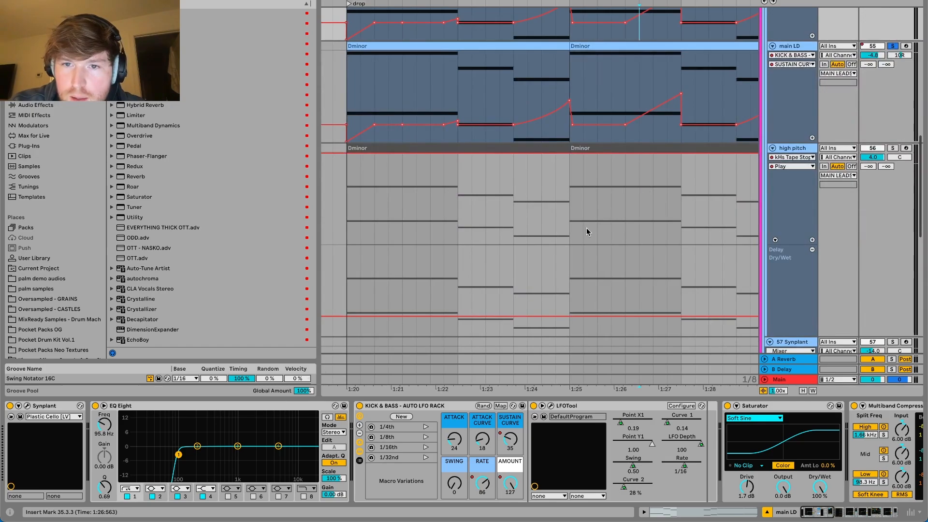
pyautogui.scroll(-3, 586, 229)
pyautogui.scroll(-5, 586, 229)
pyautogui.scroll(8, 585, 229)
pyautogui.scroll(3, 587, 232)
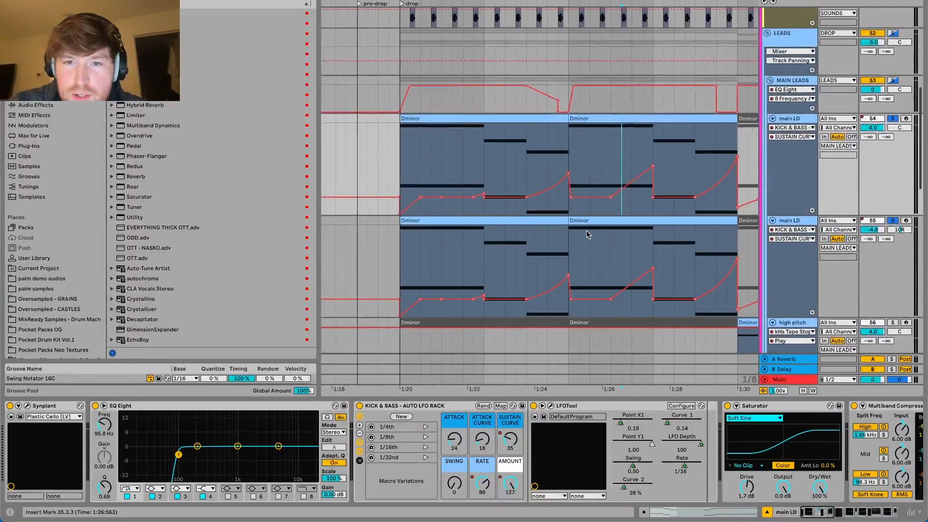
pyautogui.click(892, 33)
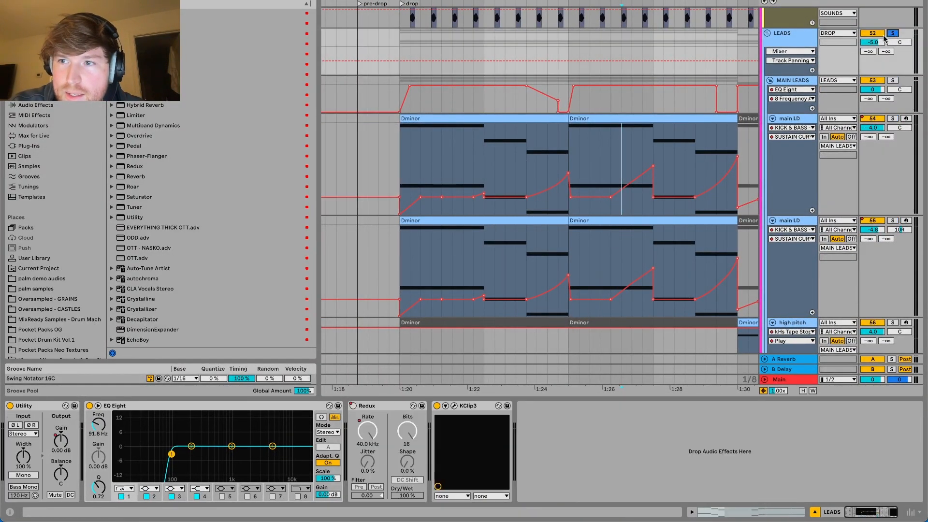
# - Unfold the DRUMS group and play it soloed from 33.1.1 at the start of the drop
pyautogui.scroll(8, 527, 165)
pyautogui.scroll(5, 529, 168)
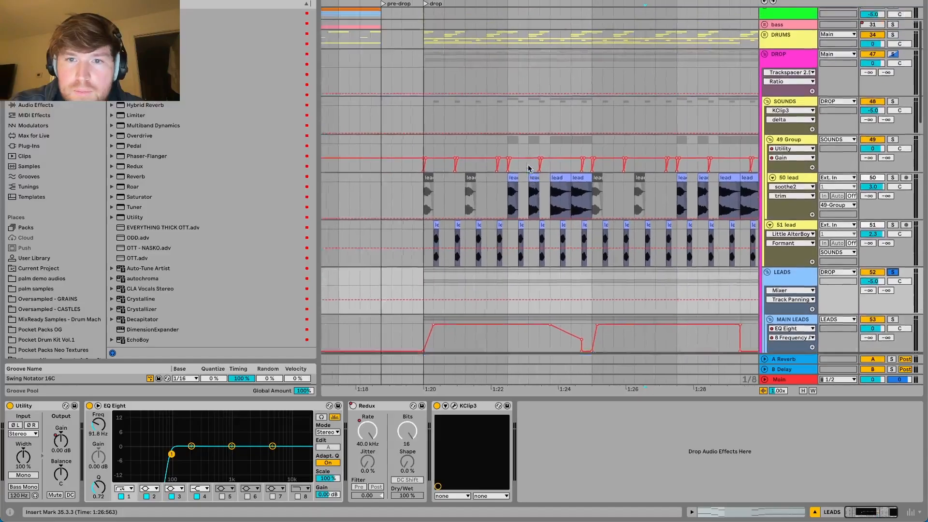
pyautogui.click(764, 81)
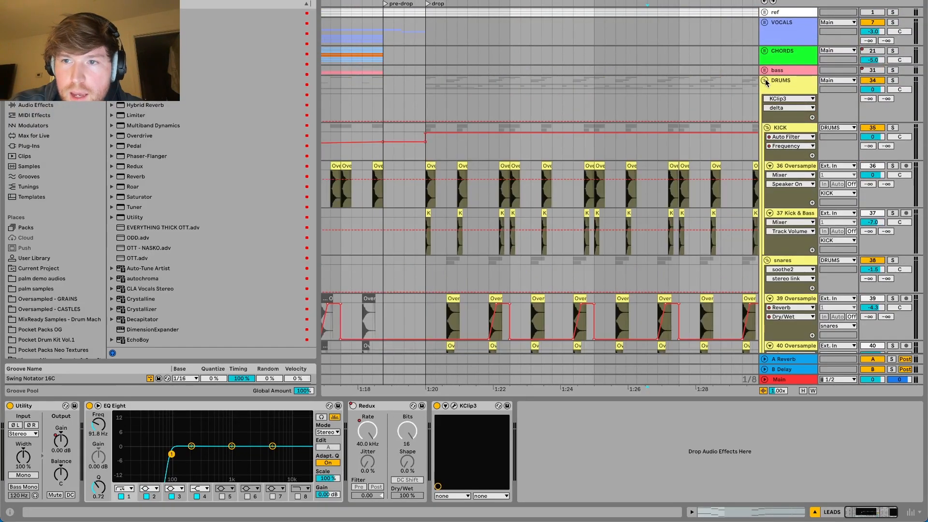
pyautogui.scroll(-3, 766, 83)
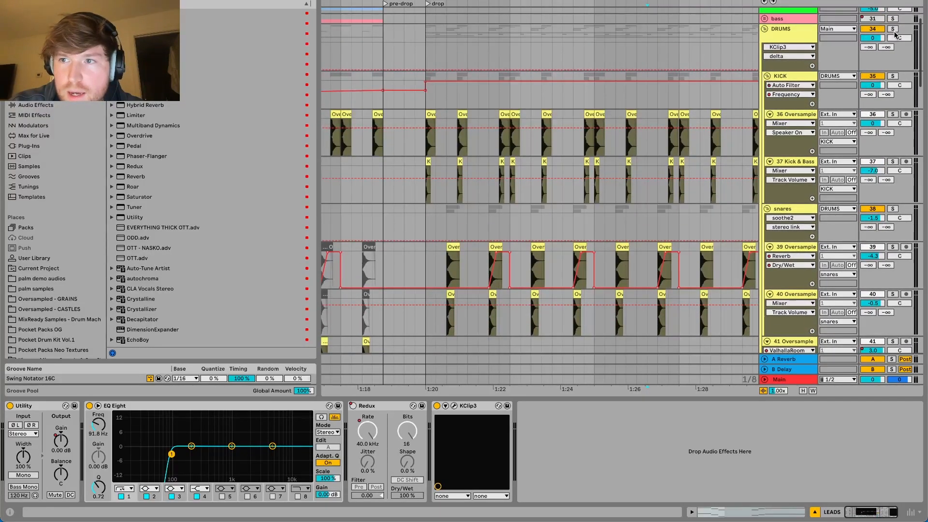
pyautogui.click(892, 29)
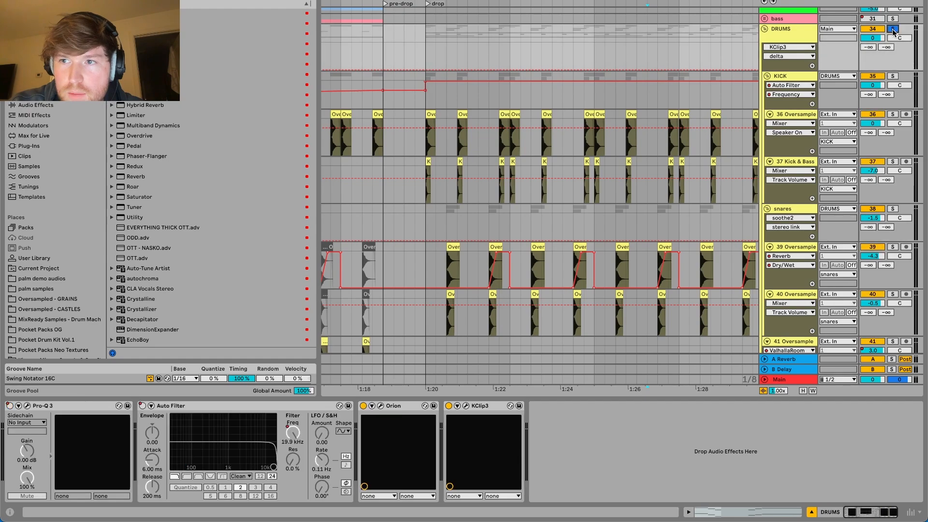
pyautogui.click(426, 48)
pyautogui.press('space')
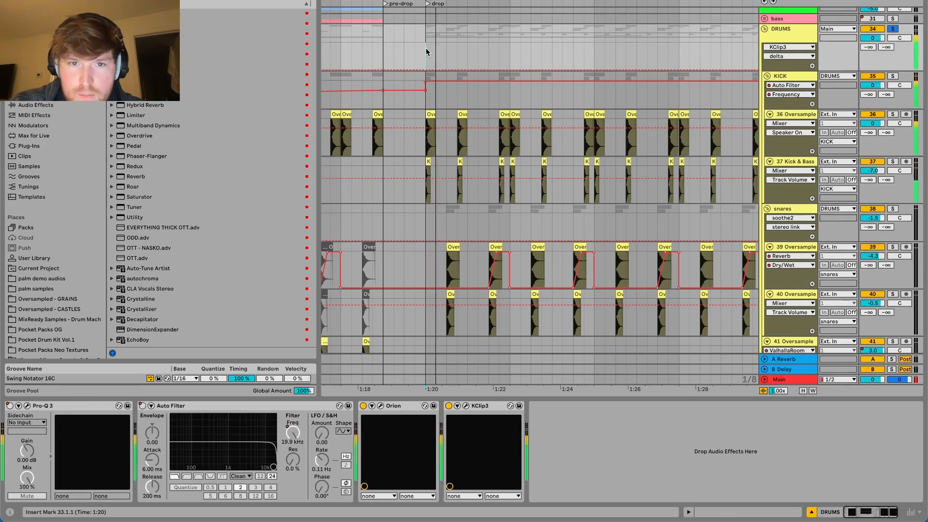
# - Listen to the full DRUMS group through the start of the drop and stop playback
pyautogui.scroll(-3, 503, 106)
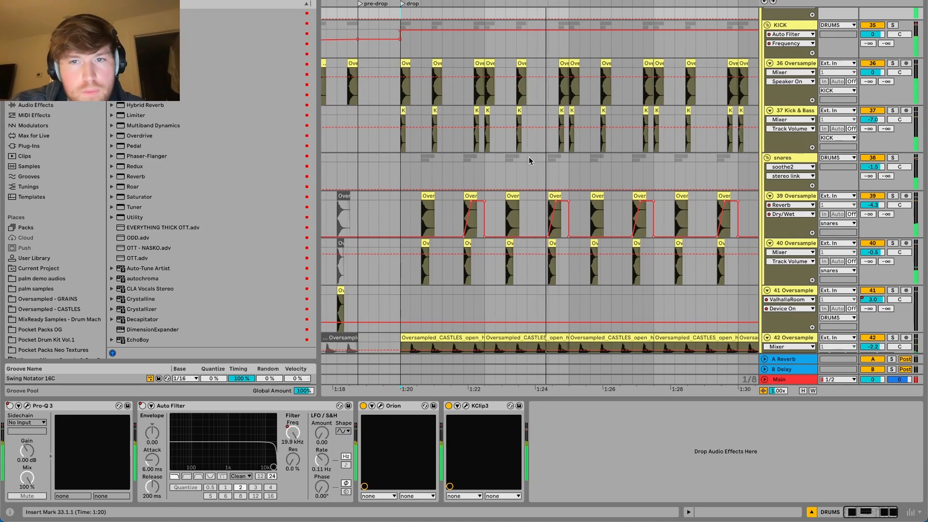
pyautogui.press('space')
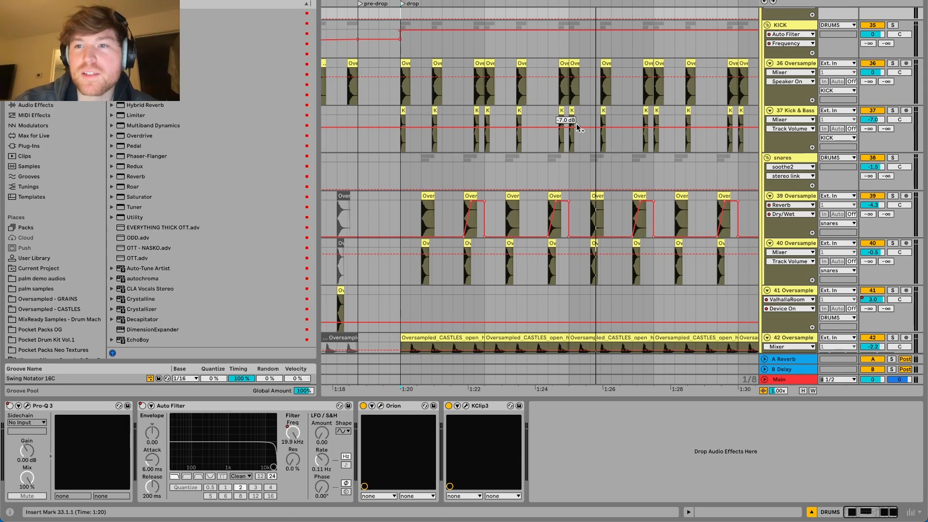
pyautogui.scroll(5, 576, 126)
pyautogui.hscroll(-2, 577, 127)
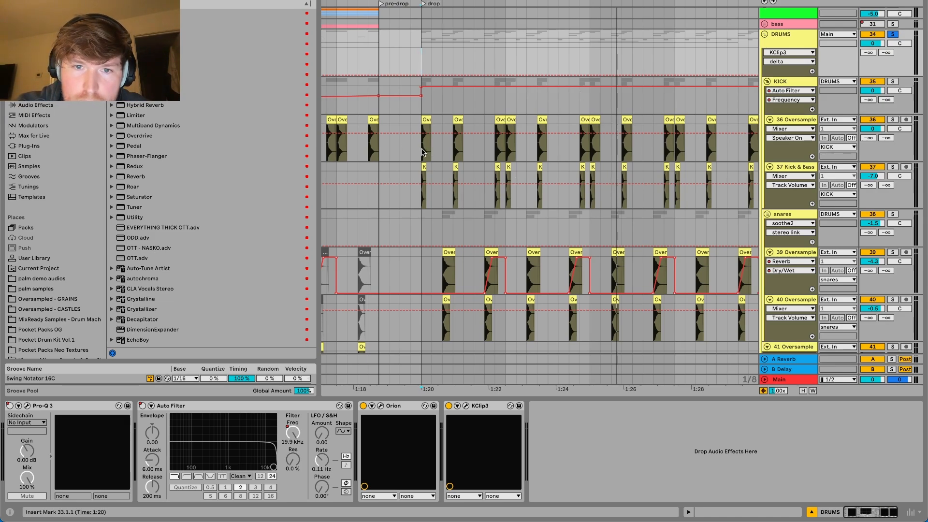
# - Set the playback start at the drop (1:20), solo the KICK group and play it
pyautogui.click(421, 152)
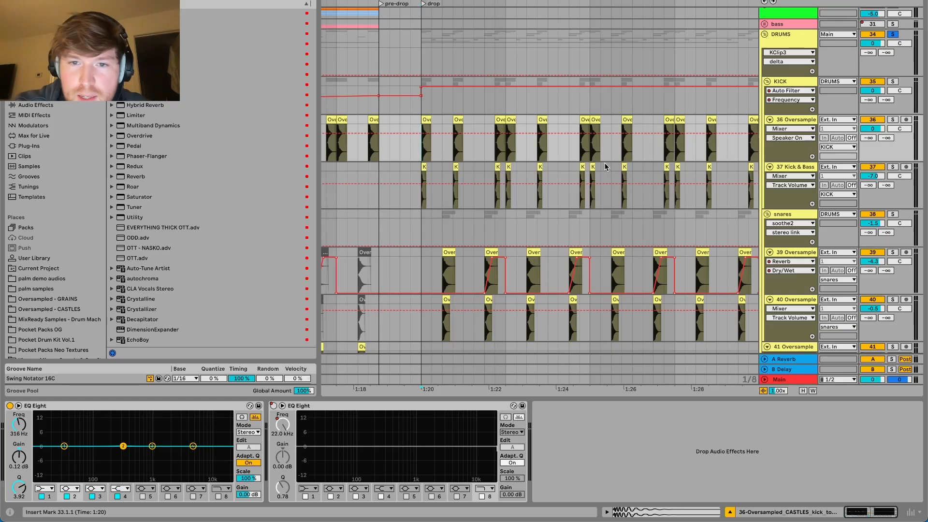
pyautogui.scroll(-5, 605, 167)
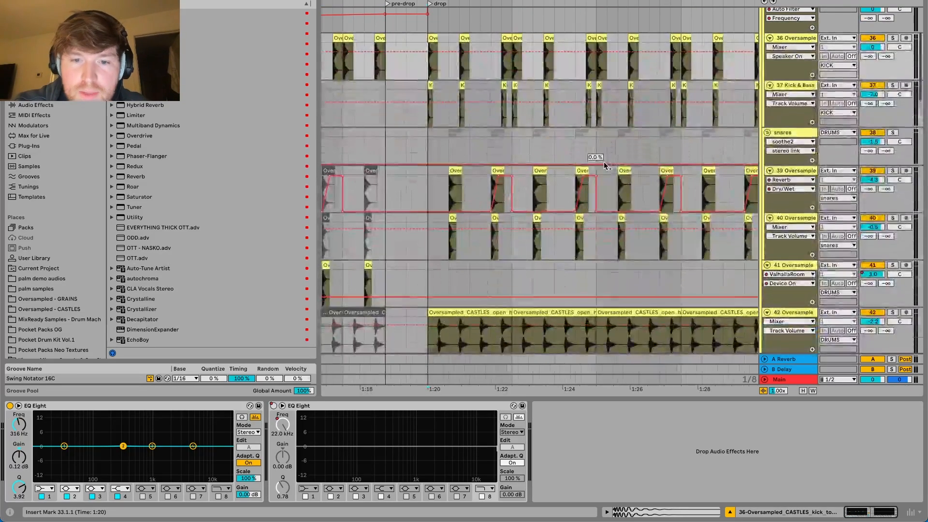
pyautogui.scroll(2, 605, 167)
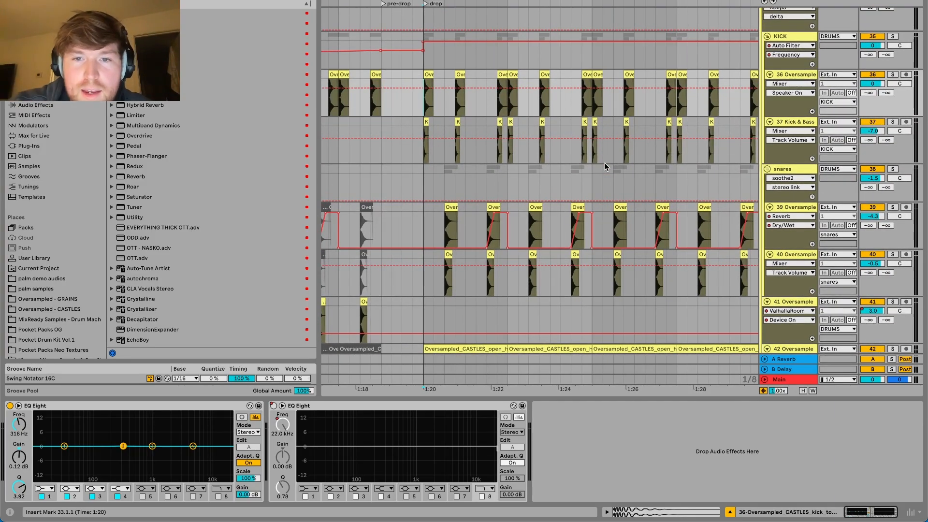
pyautogui.scroll(2, 605, 166)
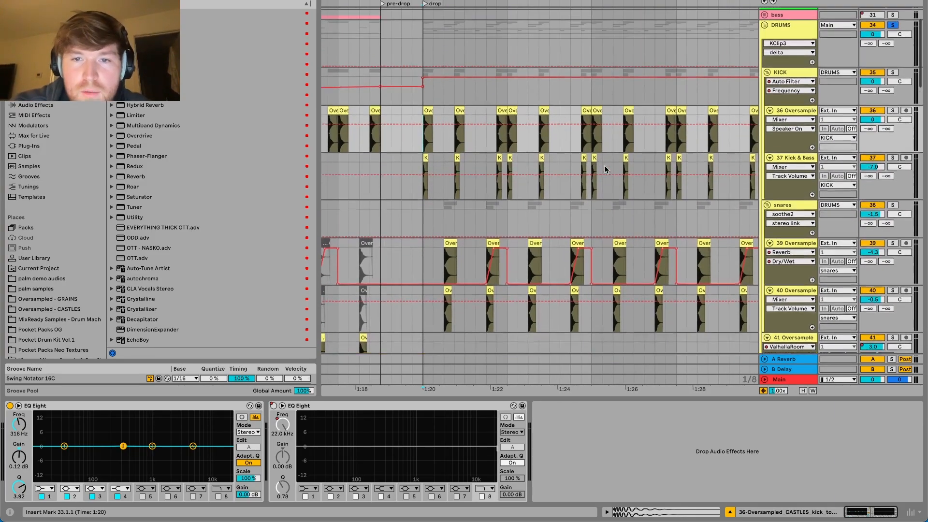
pyautogui.click(893, 73)
pyautogui.press('space')
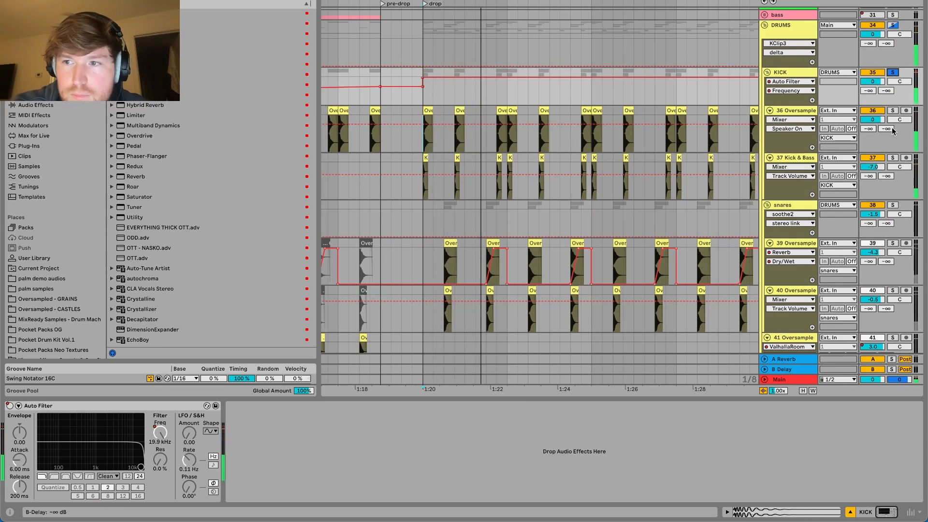
# - Solo the Oversampled kick layer on track 36 and play it from the drop
pyautogui.click(413, 145)
pyautogui.press('space')
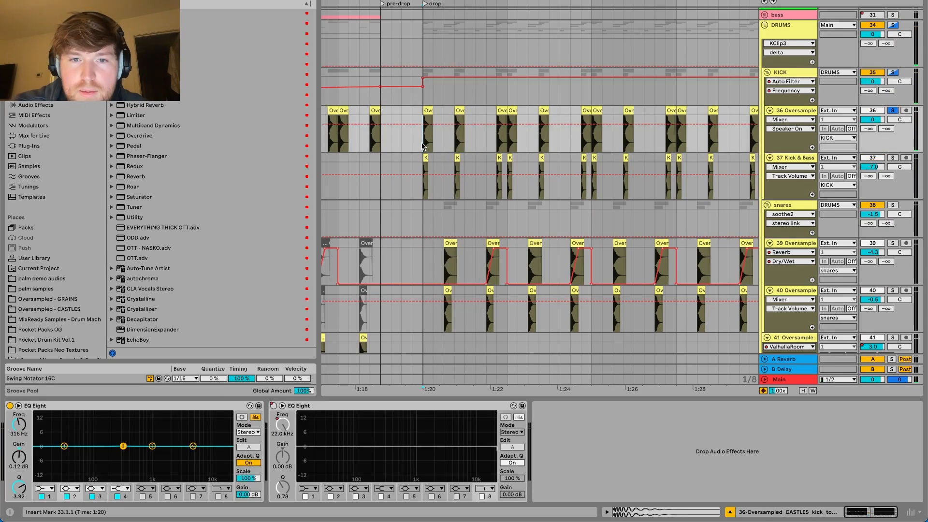
pyautogui.press('space')
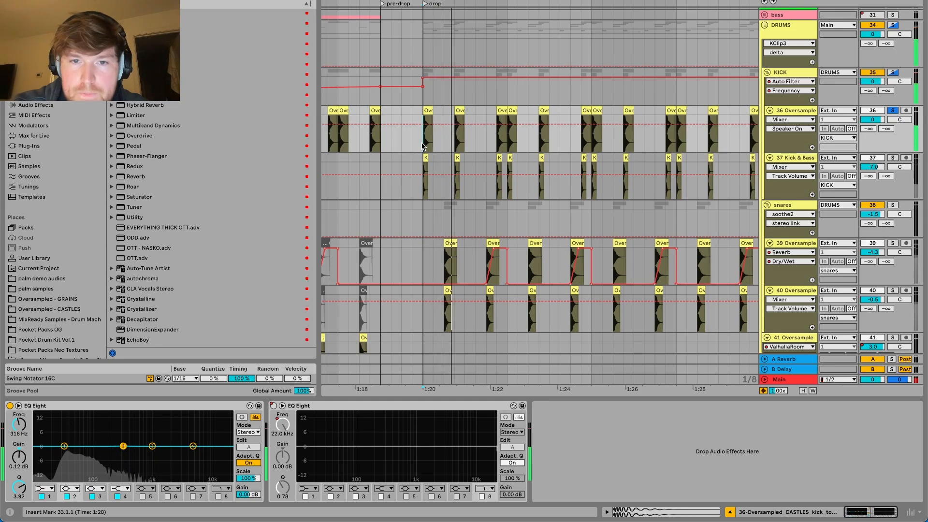
# - Audition the Top Kick layer on track 37 alone from the drop and together with the kick on track 36
pyautogui.click(892, 158)
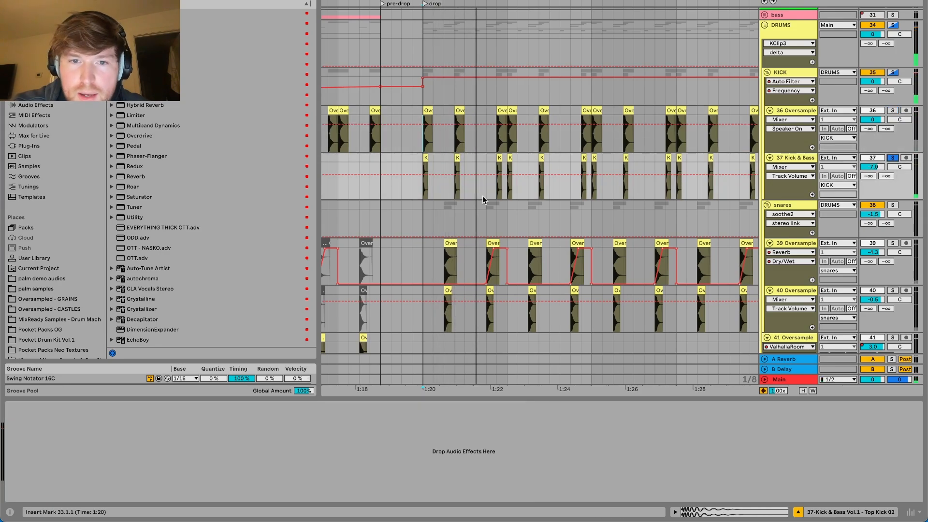
pyautogui.scroll(5, 423, 198)
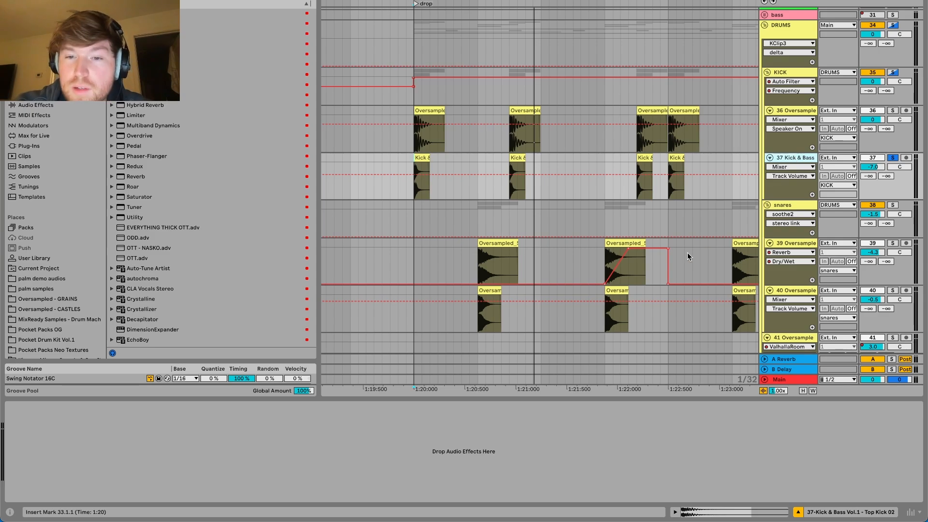
pyautogui.scroll(-3, 609, 86)
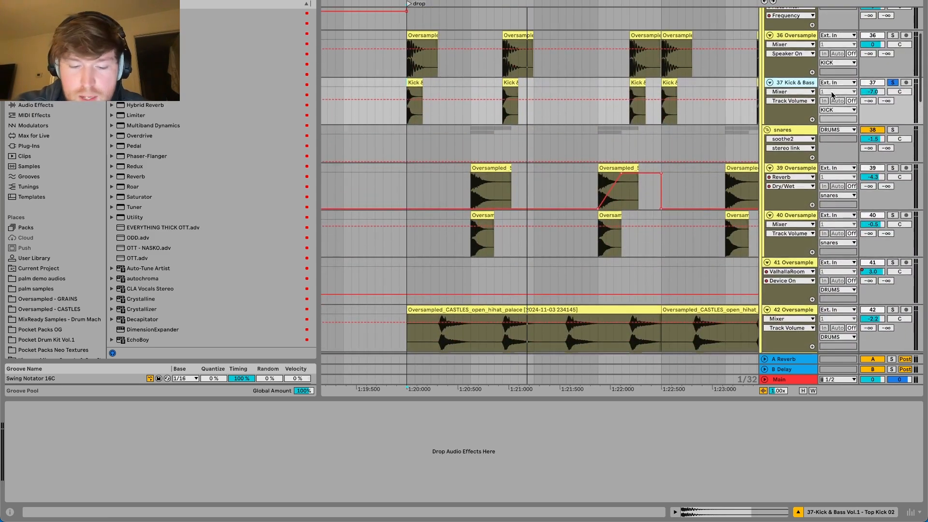
pyautogui.scroll(1, 832, 95)
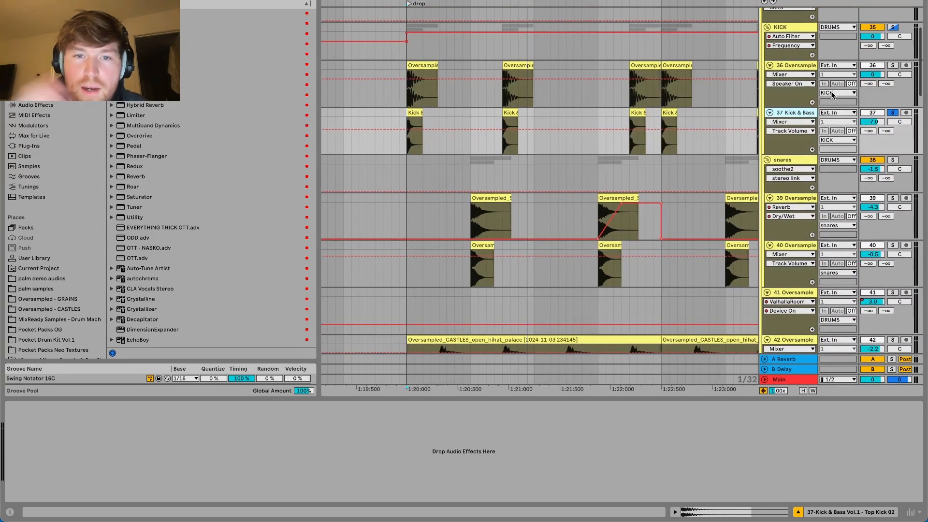
pyautogui.press('space')
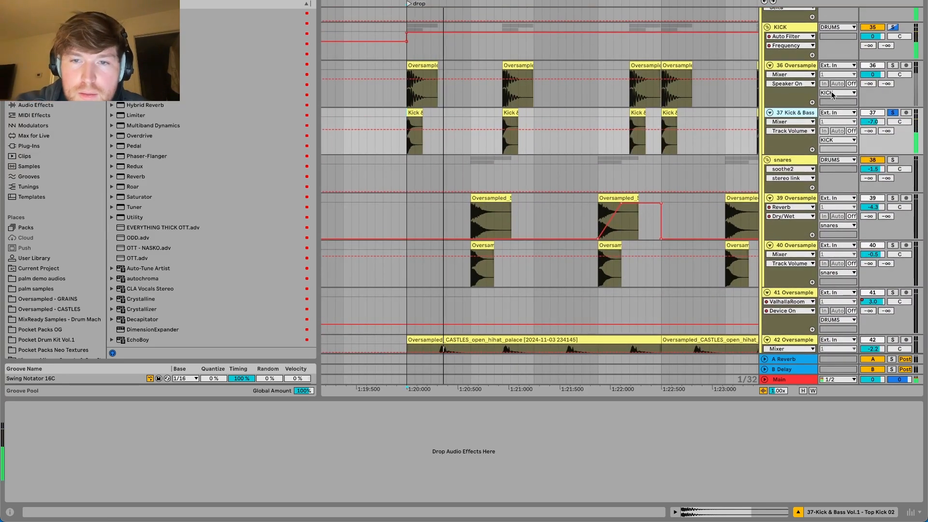
pyautogui.click(893, 66)
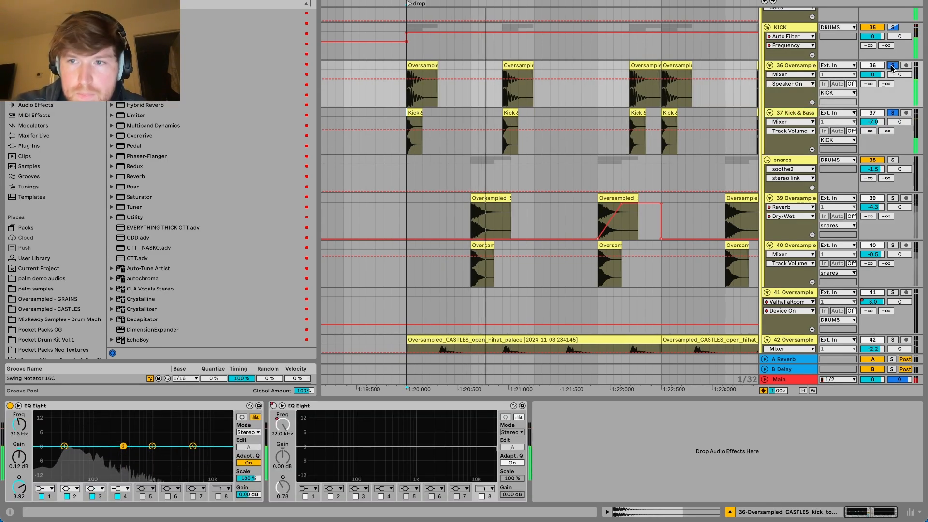
# - Solo the snares group and play it
pyautogui.click(892, 160)
pyautogui.press('space')
pyautogui.press('space')
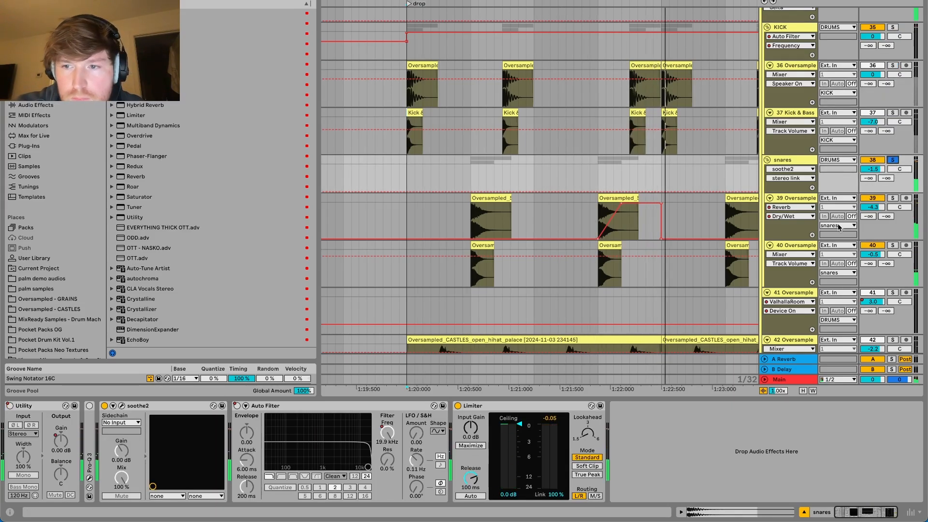
# - Examine the Reverb Dry/Wet automation on the track 39 snare and replay the soloed snares group from the drop at 1:20
pyautogui.click(424, 227)
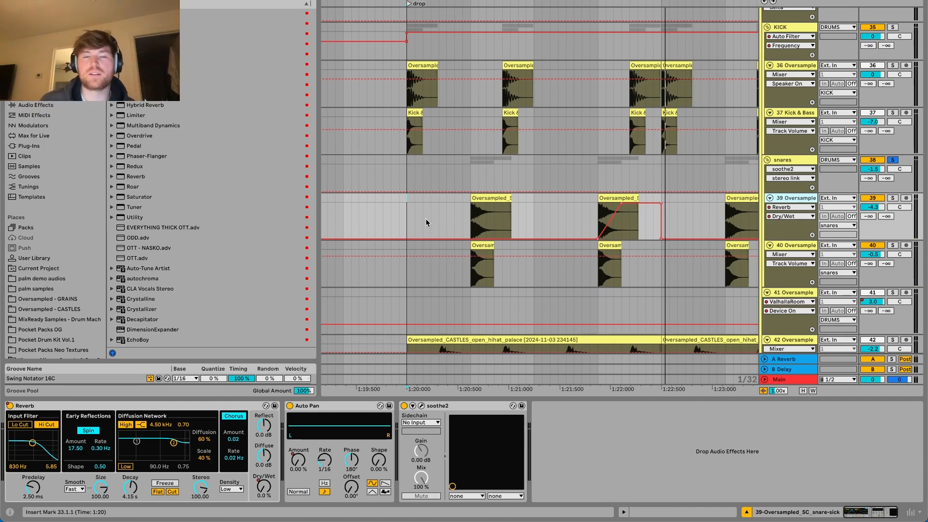
pyautogui.click(596, 216)
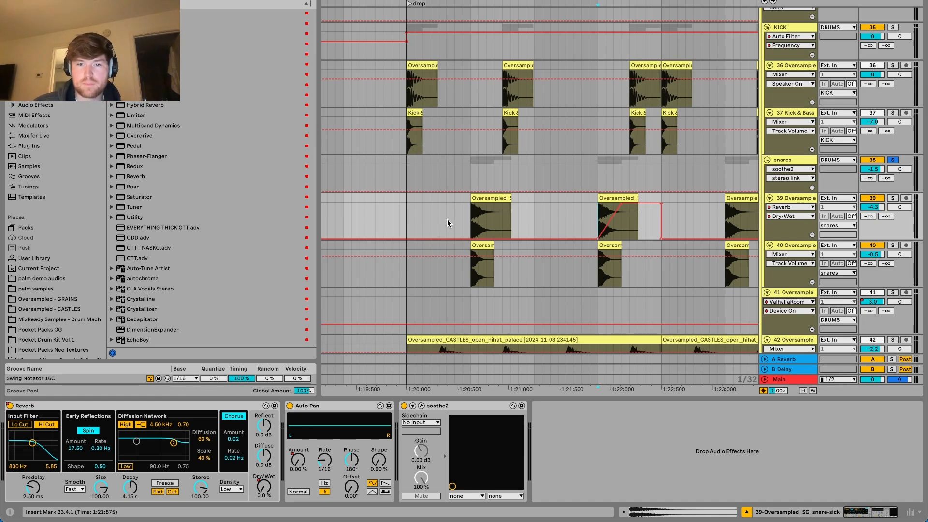
pyautogui.press('-')
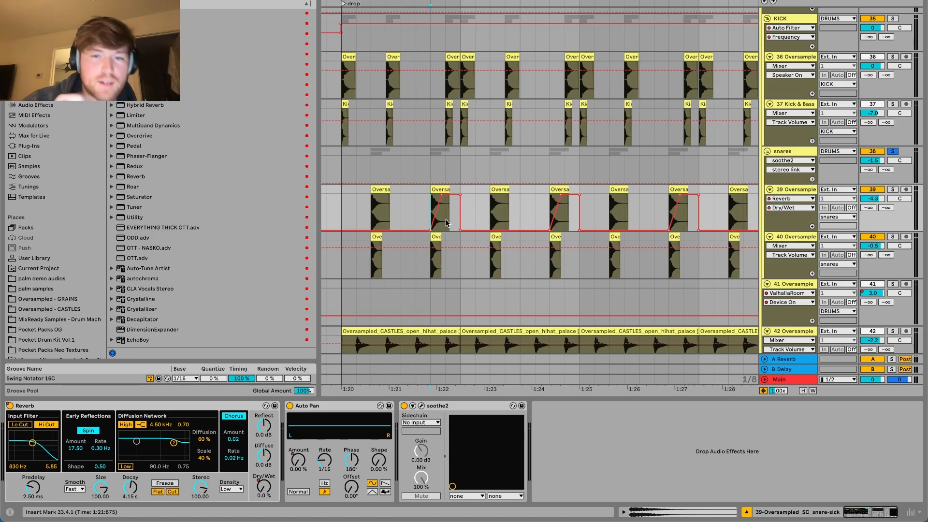
pyautogui.click(340, 214)
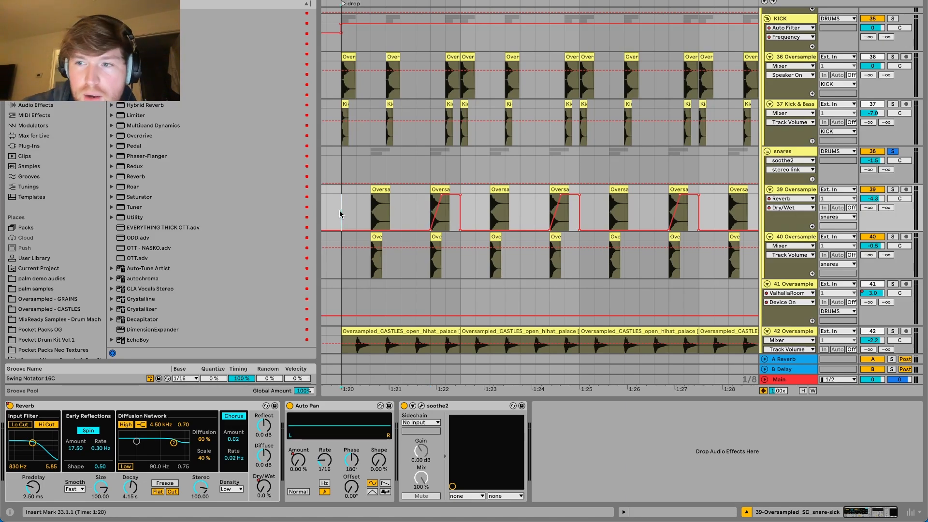
pyautogui.press('space')
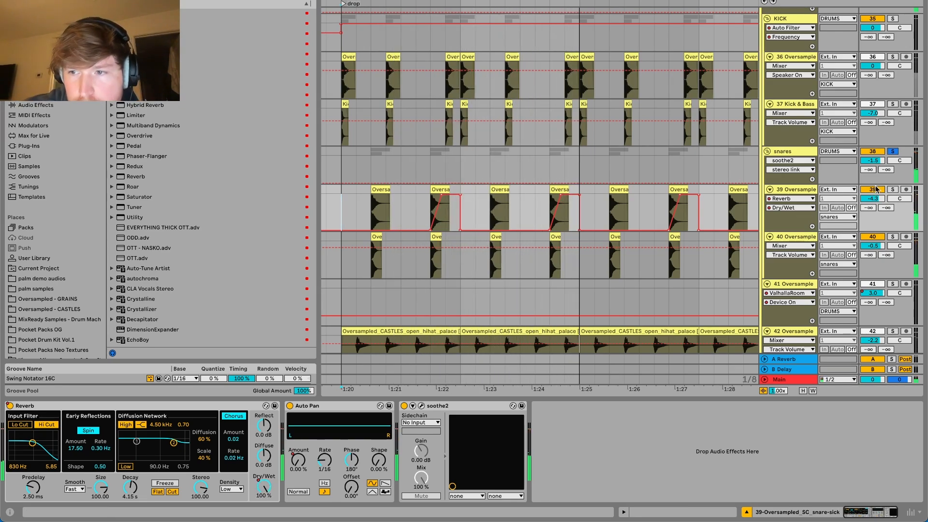
# - Solo the snare layers on tracks 39 and 40 one at a time, playing from the first snare hit at 1:20:625
pyautogui.click(891, 189)
pyautogui.click(368, 212)
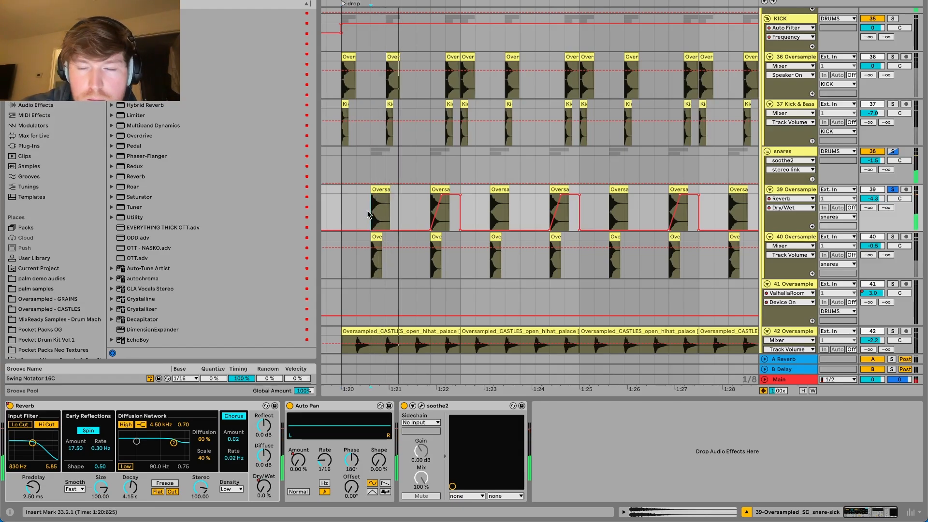
pyautogui.click(893, 237)
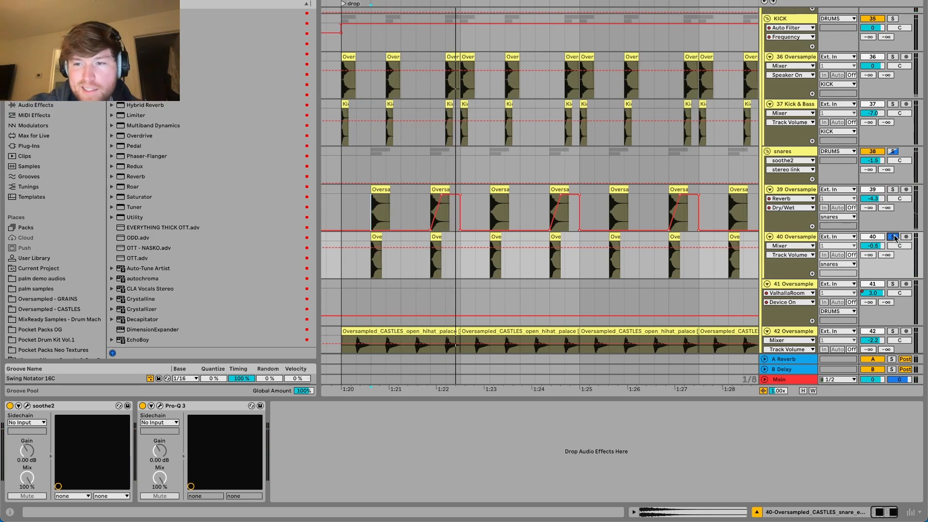
# - Solo the open hi-hat on track 42 and play it from the drop at 1:20
pyautogui.scroll(-3, 894, 235)
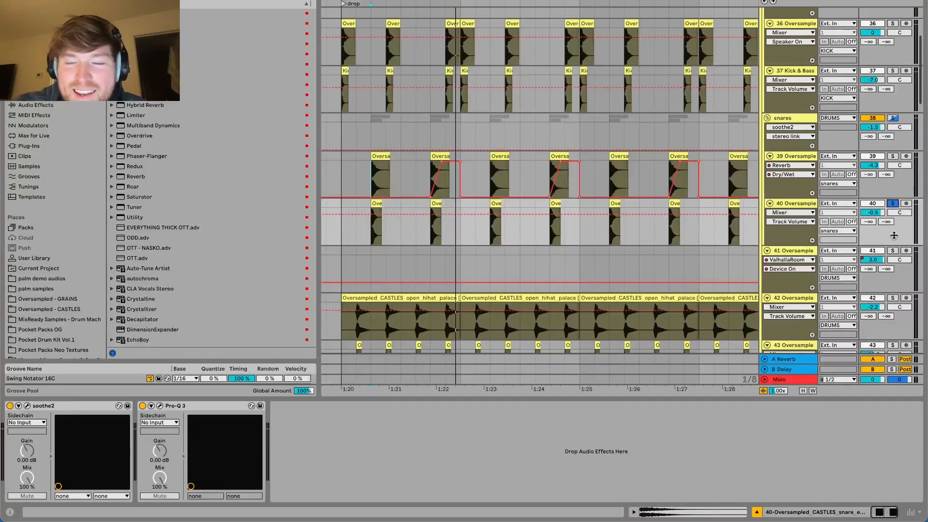
pyautogui.scroll(-9, 893, 236)
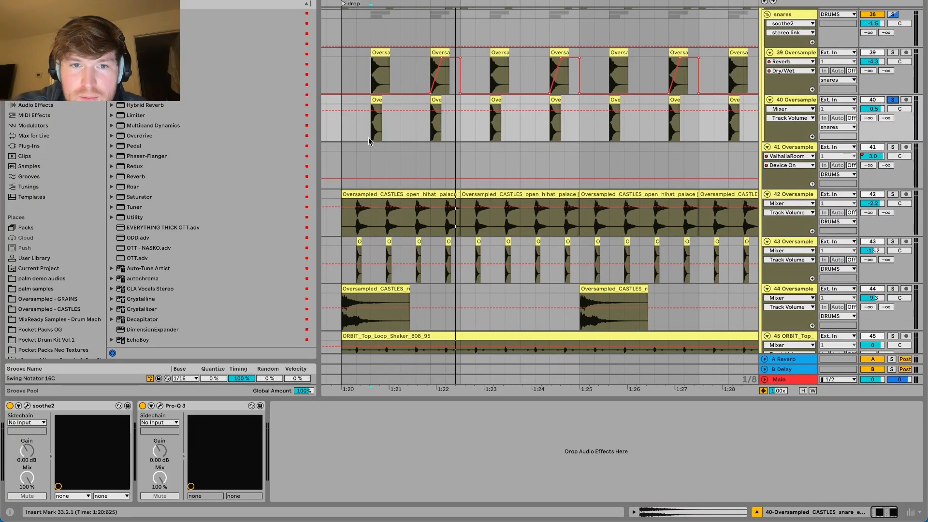
pyautogui.hscroll(-2, 368, 141)
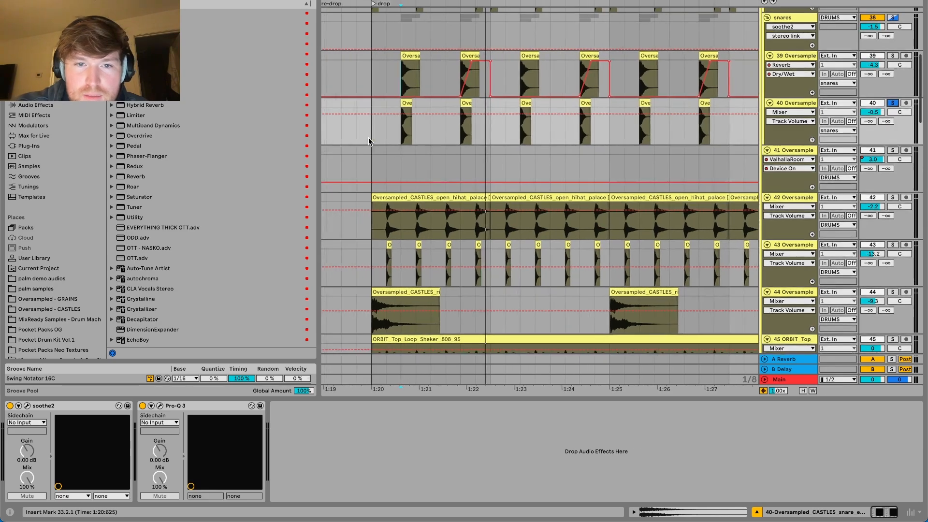
pyautogui.scroll(3, 369, 141)
pyautogui.scroll(-3, 369, 141)
pyautogui.hscroll(-1, 369, 141)
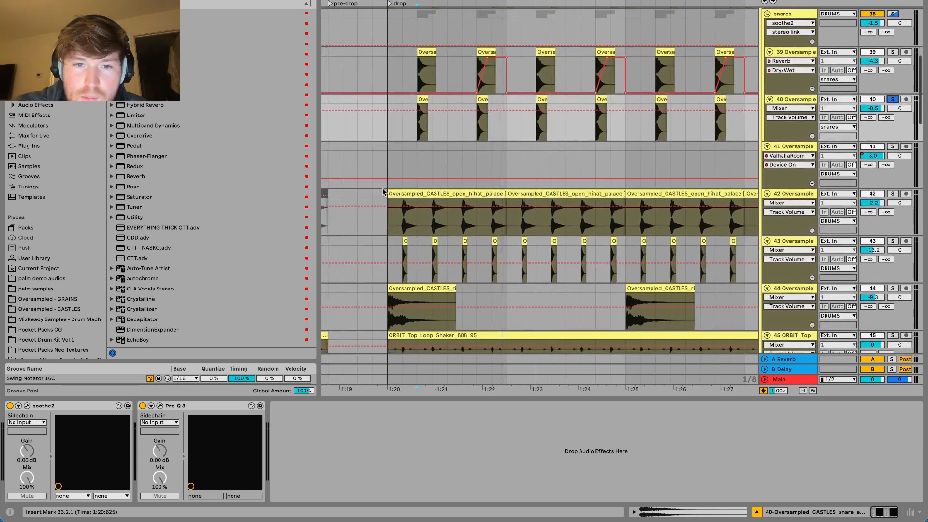
pyautogui.click(381, 222)
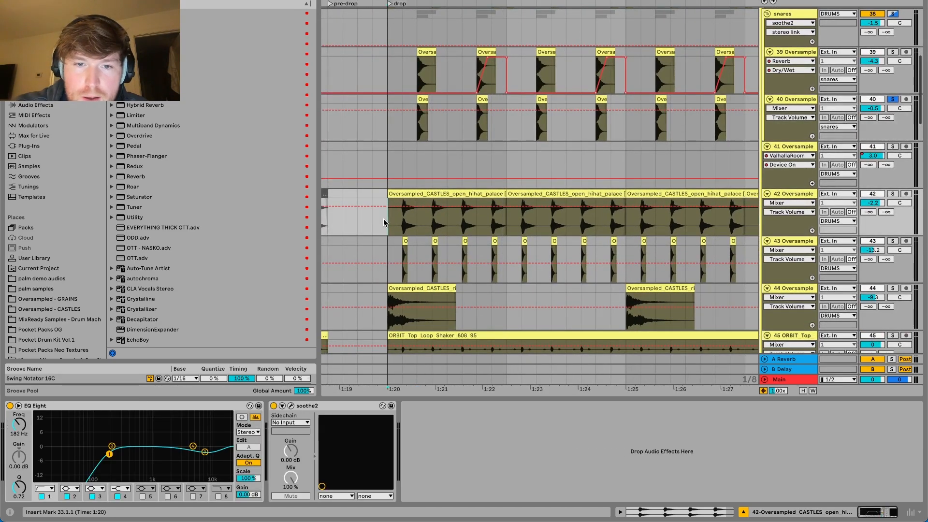
pyautogui.click(893, 194)
pyautogui.press('space')
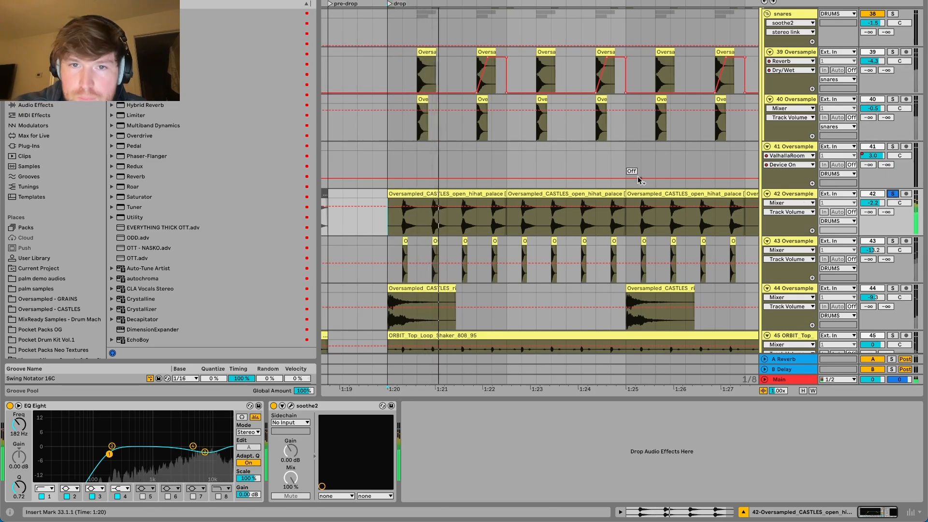
# - Solo the chunky hat on track 43, play it from the drop and examine its hits up close
pyautogui.scroll(-2, 638, 180)
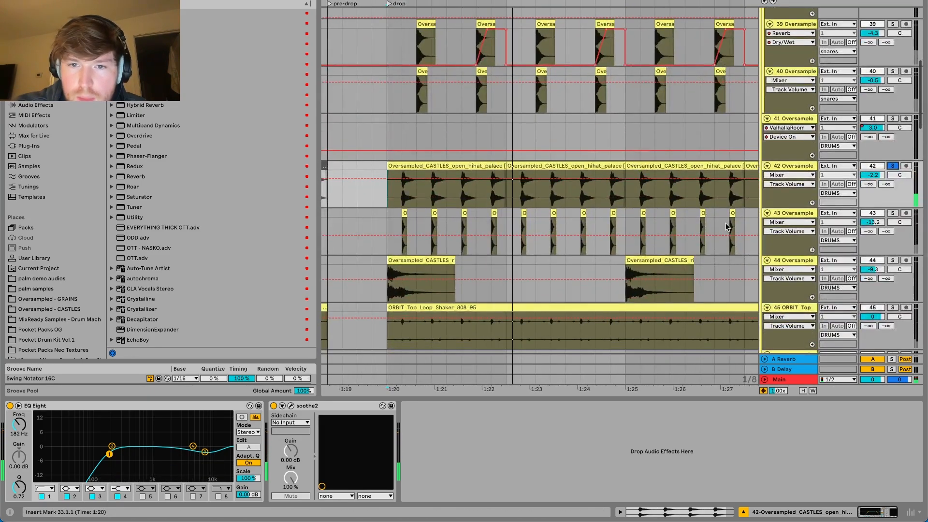
pyautogui.click(893, 213)
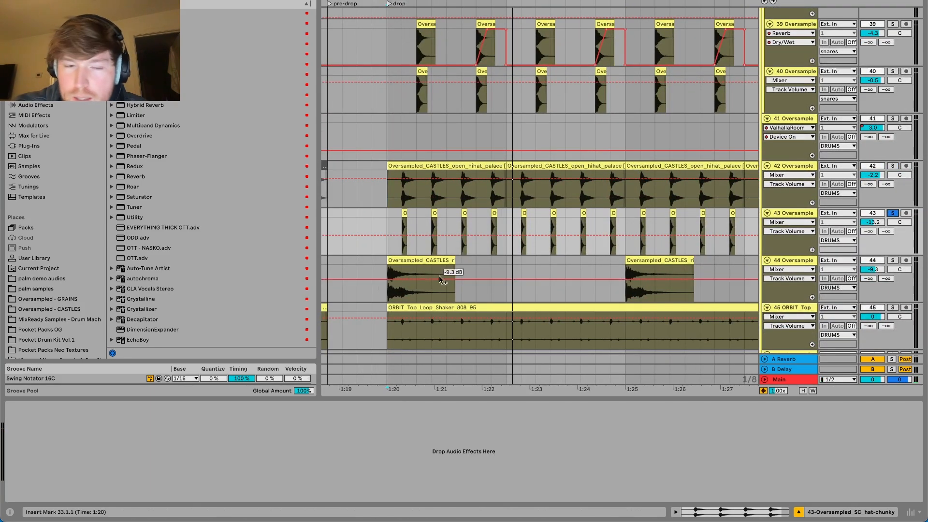
pyautogui.click(389, 225)
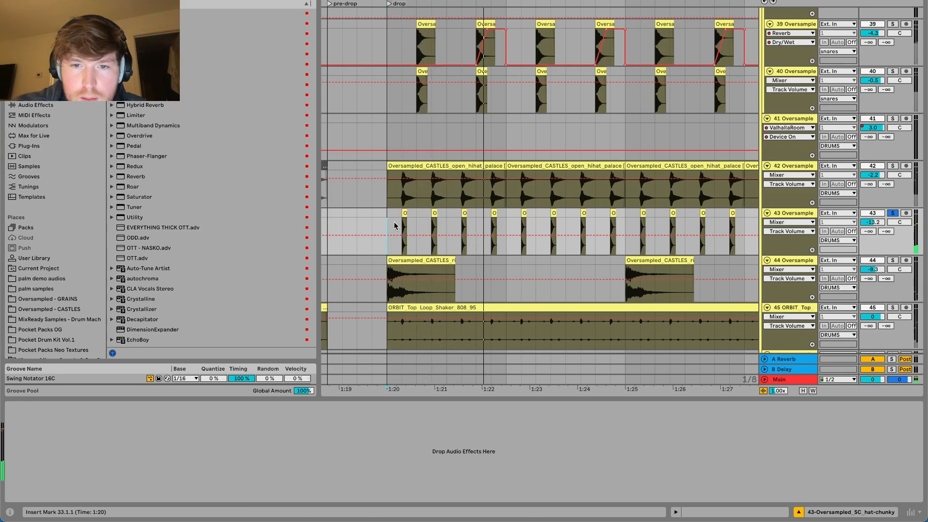
pyautogui.scroll(2, 395, 226)
pyautogui.scroll(3, 395, 223)
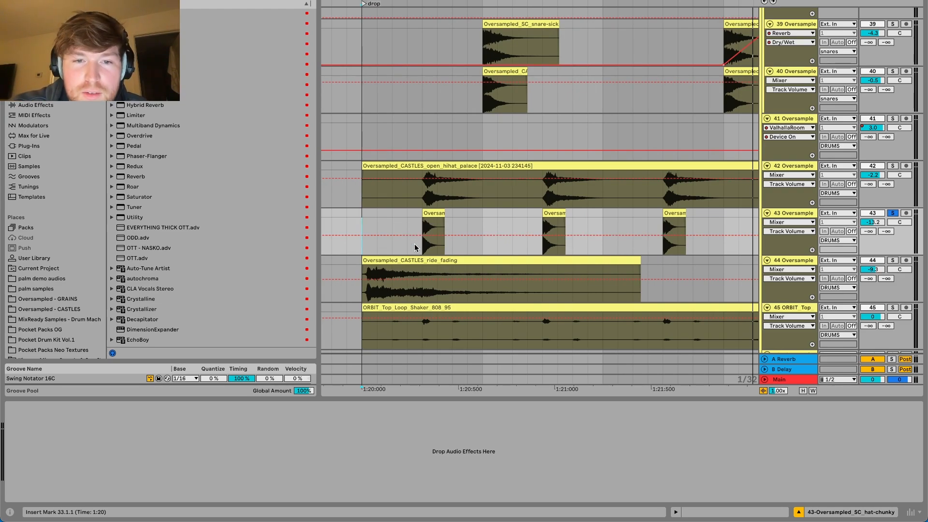
pyautogui.scroll(-4, 416, 212)
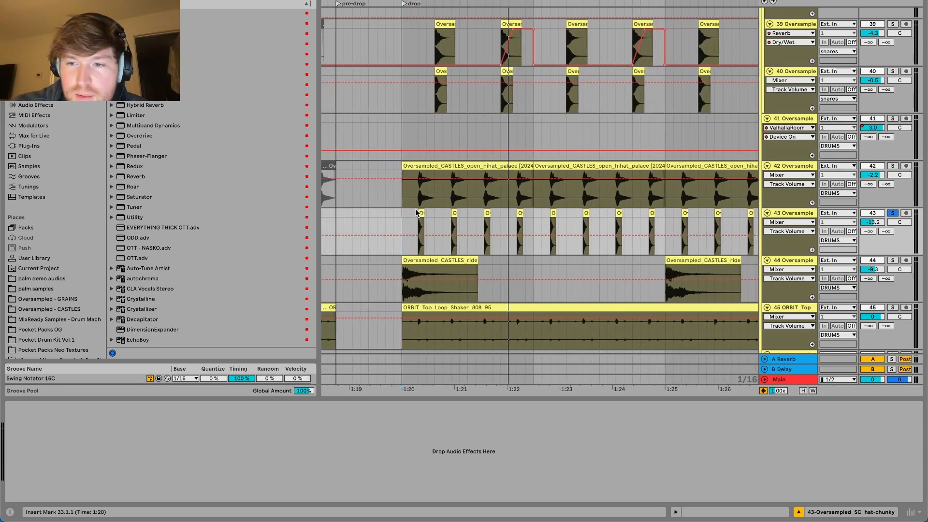
# - Unsolo the chunky hat, solo the ride on track 44, play it from the drop at 1:20, and release its solo
pyautogui.click(892, 213)
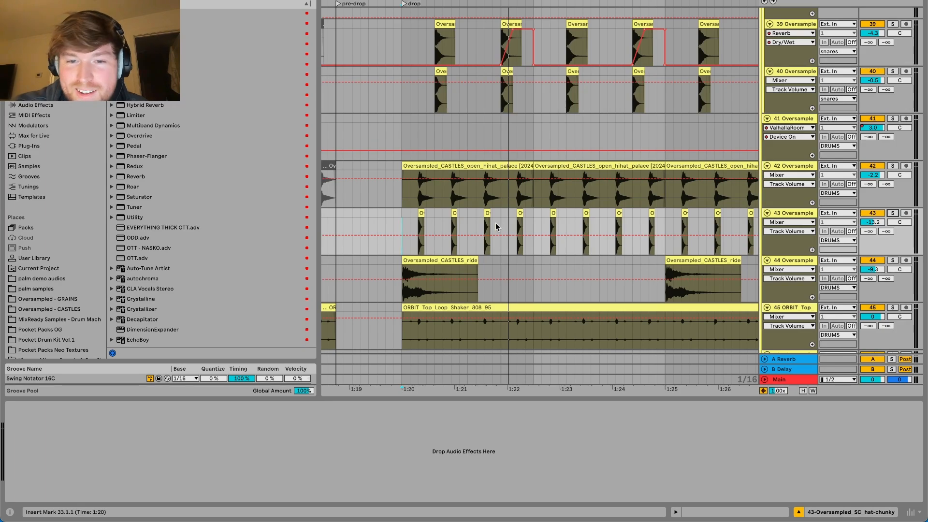
pyautogui.scroll(-4, 495, 226)
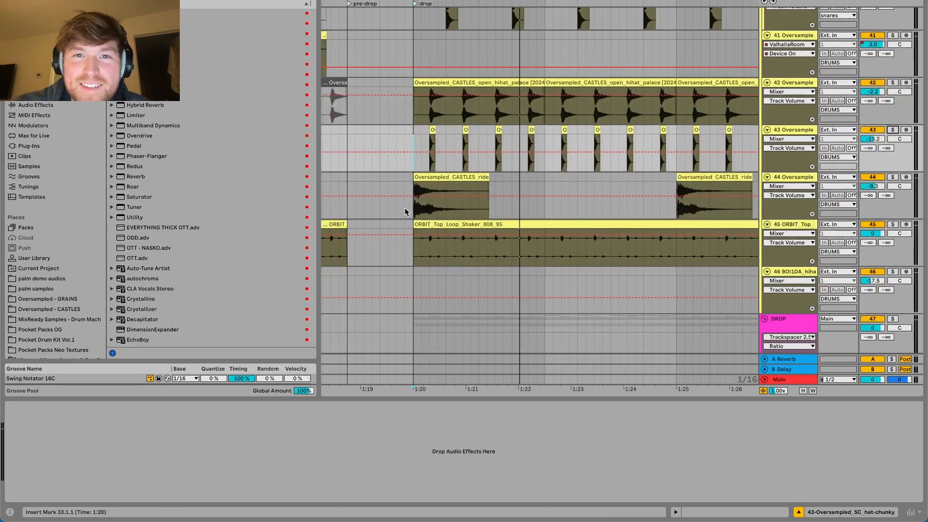
pyautogui.click(413, 191)
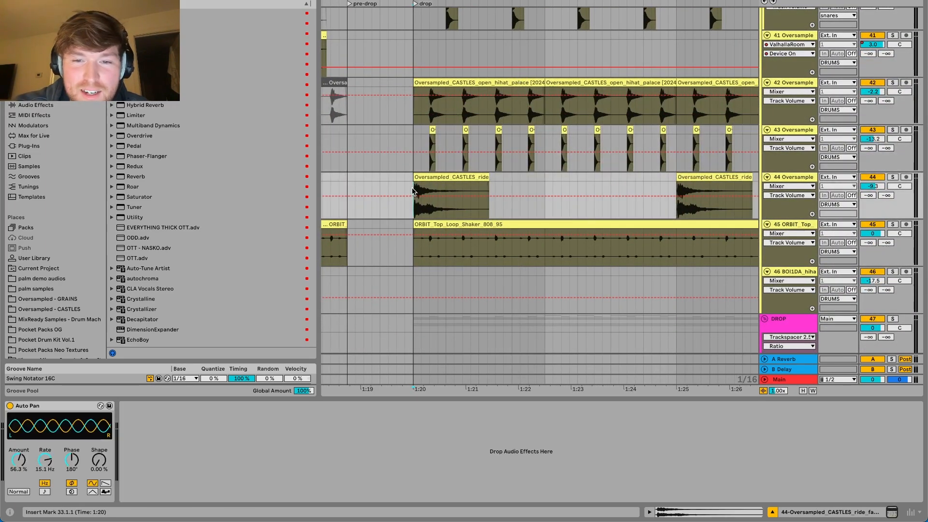
pyautogui.click(892, 178)
pyautogui.click(414, 219)
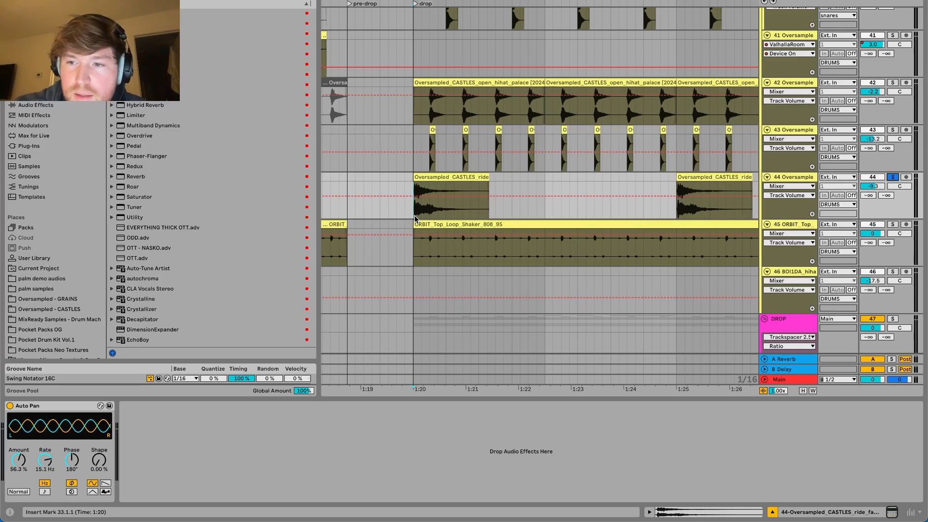
pyautogui.scroll(-3, 414, 219)
pyautogui.press('space')
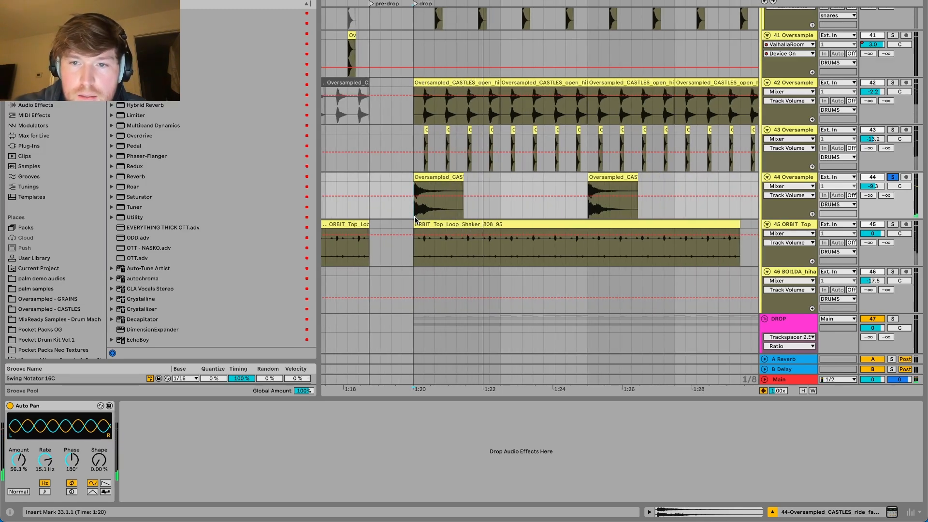
pyautogui.scroll(-3, 414, 217)
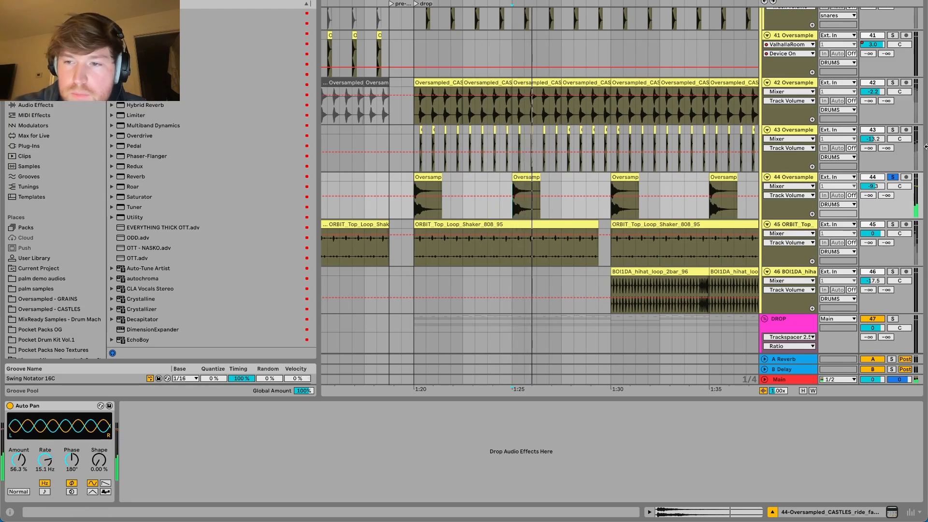
pyautogui.click(893, 177)
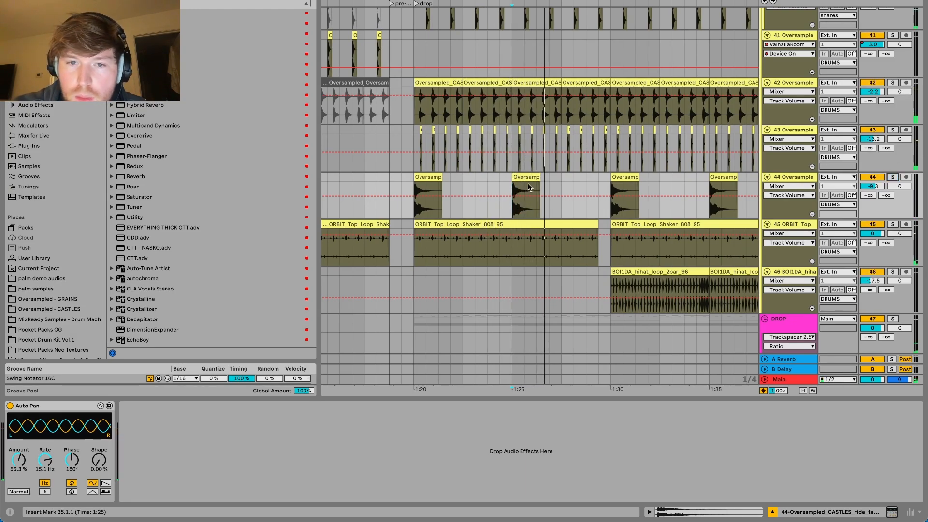
# - Solo the ORBIT top loop shaker on track 45 and play it from the drop at 1:20
pyautogui.scroll(-2, 397, 230)
pyautogui.hscroll(-1, 398, 230)
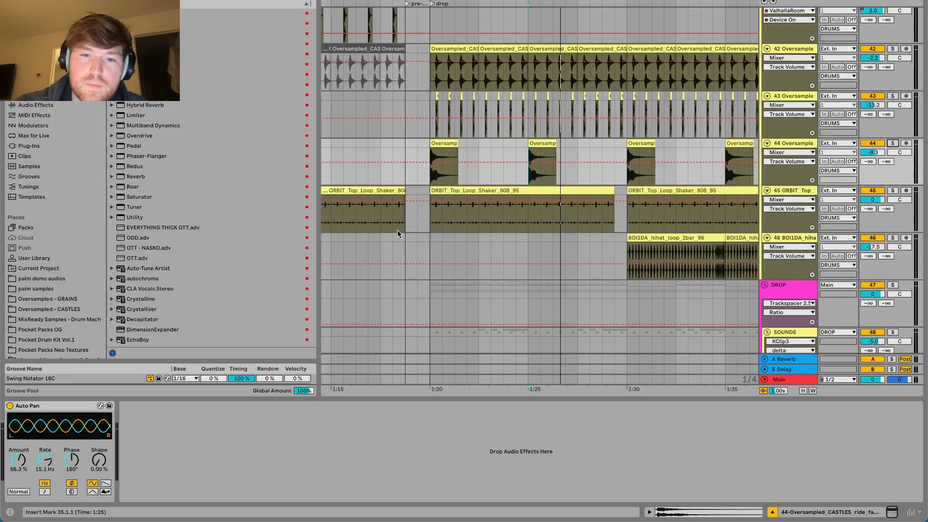
pyautogui.click(432, 218)
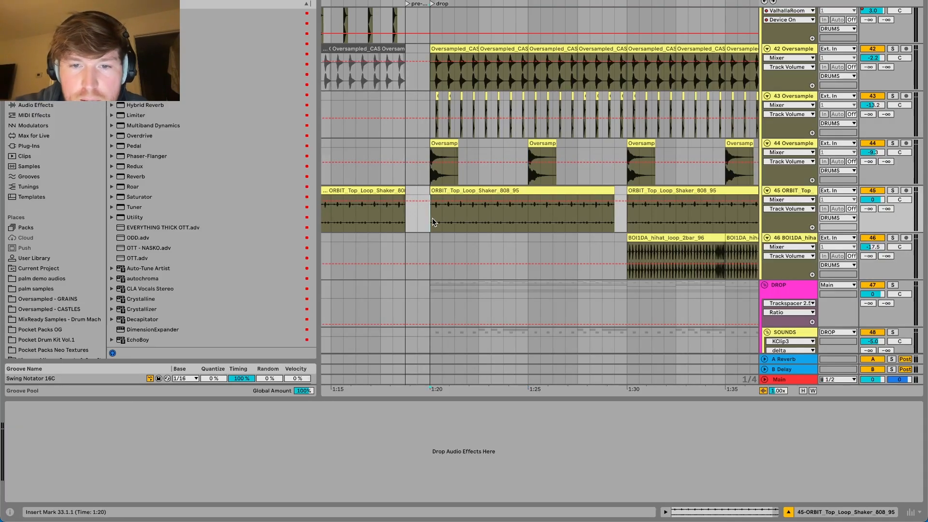
pyautogui.click(893, 190)
pyautogui.press('space')
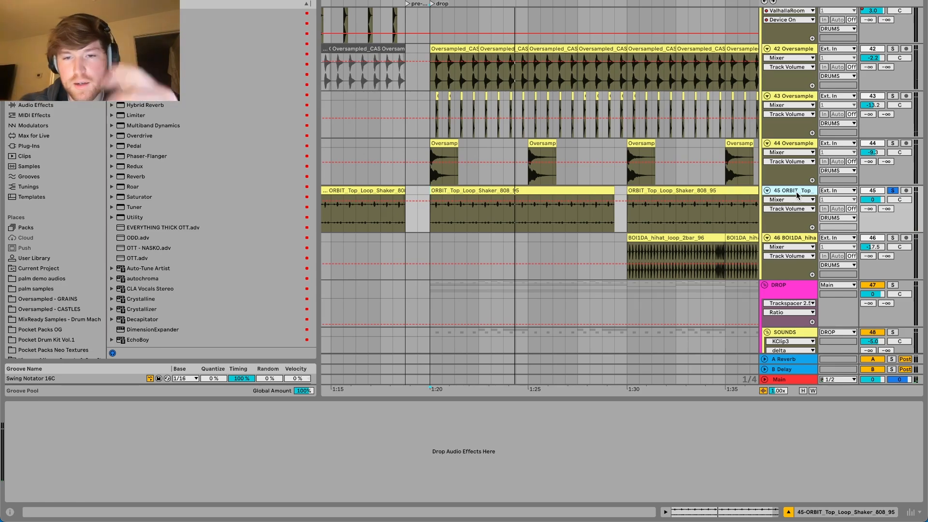
# - Solo the whole DRUMS group and play it from the drop at 1:20, following the layers down the arrangement
pyautogui.scroll(-3, 795, 193)
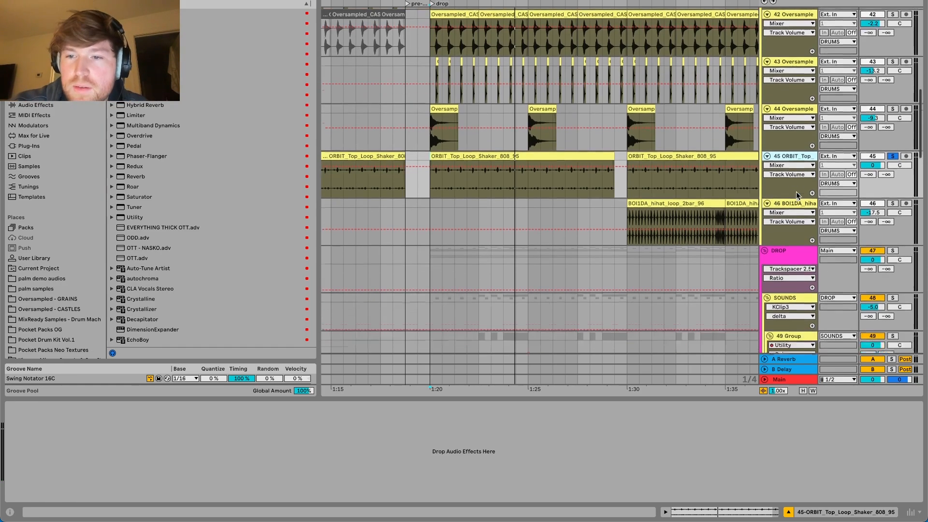
pyautogui.scroll(15, 549, 208)
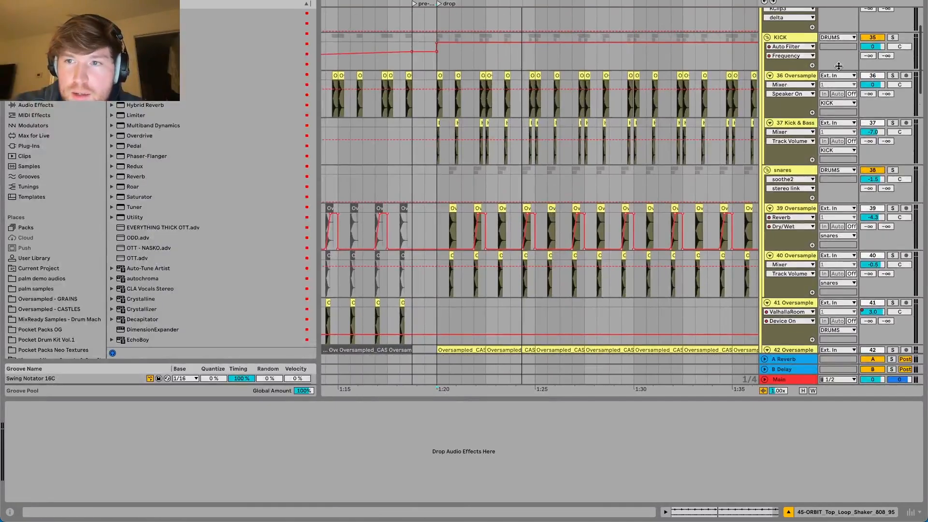
pyautogui.scroll(5, 886, 63)
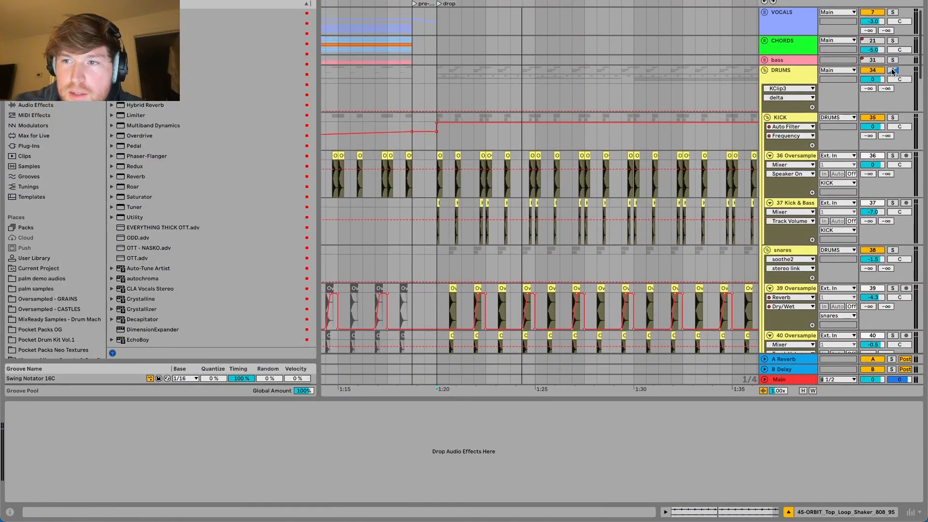
pyautogui.click(892, 71)
pyautogui.click(438, 84)
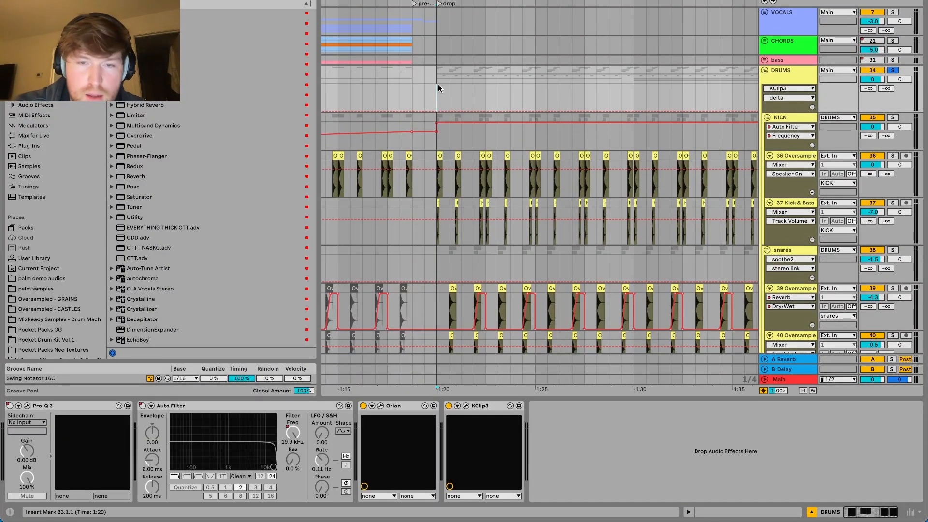
pyautogui.press('space')
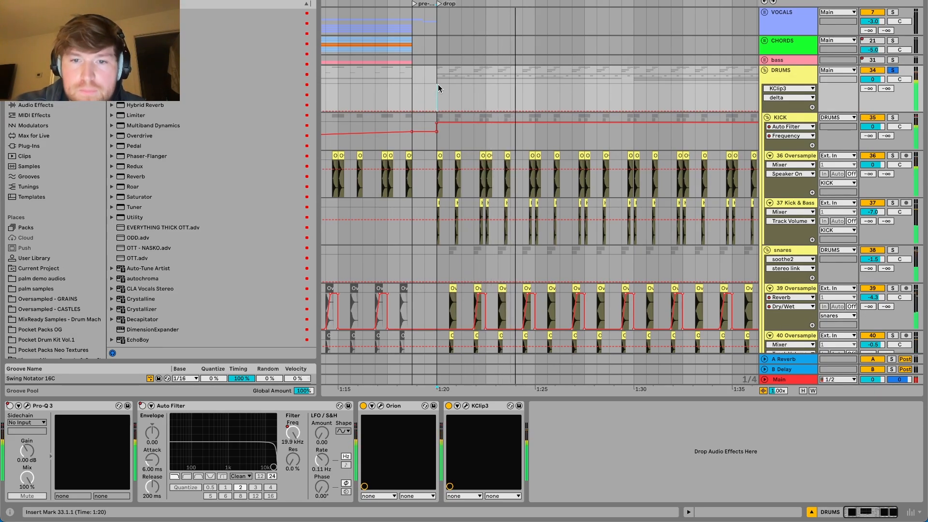
pyautogui.scroll(-10, 438, 84)
pyautogui.hscroll(2, 437, 84)
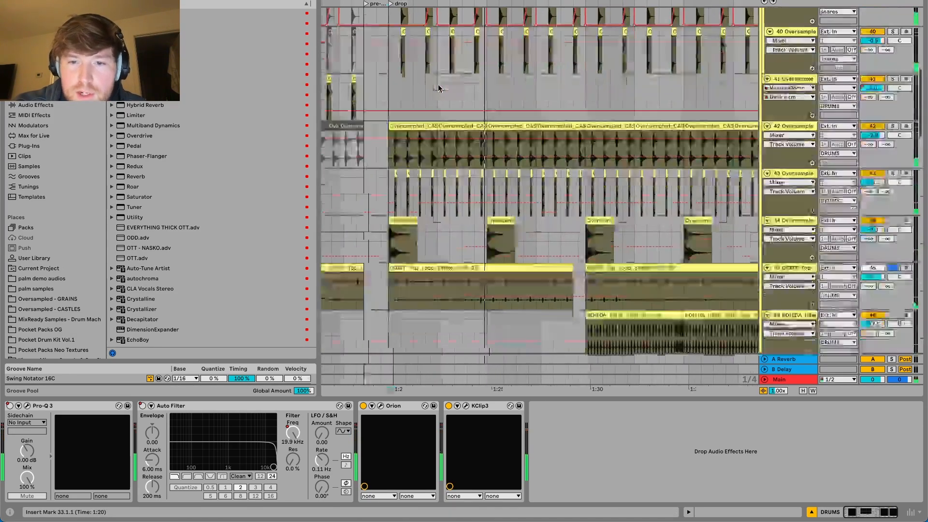
pyautogui.scroll(-4, 438, 88)
pyautogui.hscroll(1, 437, 89)
# - Solo the BOI1DA hi-hat loop on track 46 together with the shaker, play them from 1:30, and release the solos
pyautogui.click(555, 199)
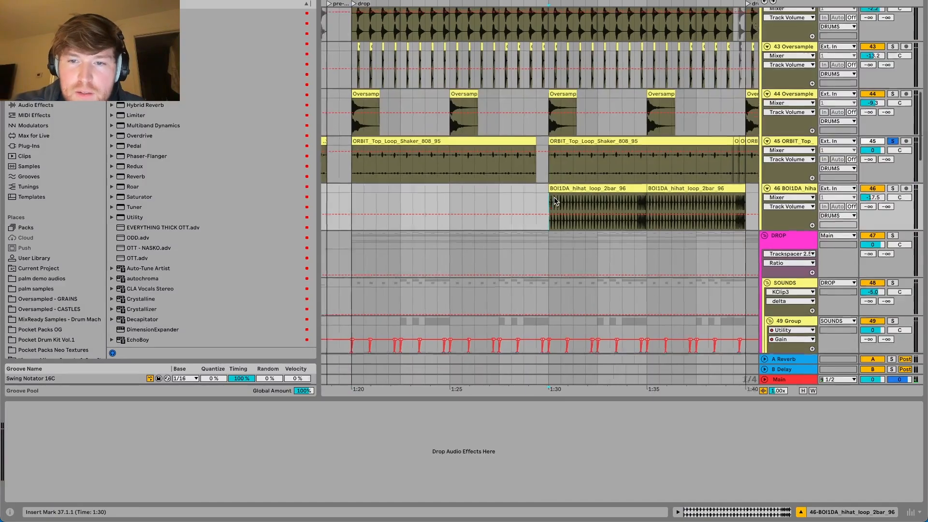
pyautogui.scroll(1, 554, 201)
pyautogui.hscroll(1, 554, 201)
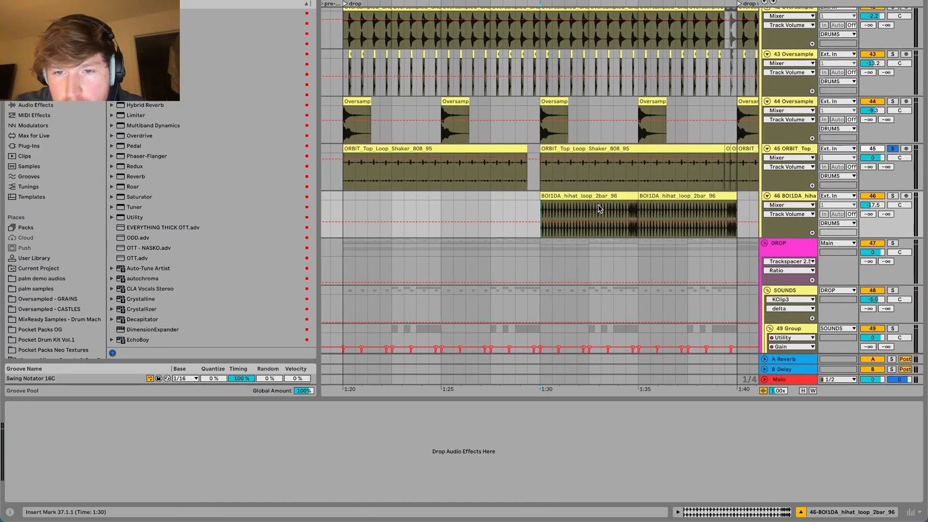
pyautogui.scroll(2, 598, 204)
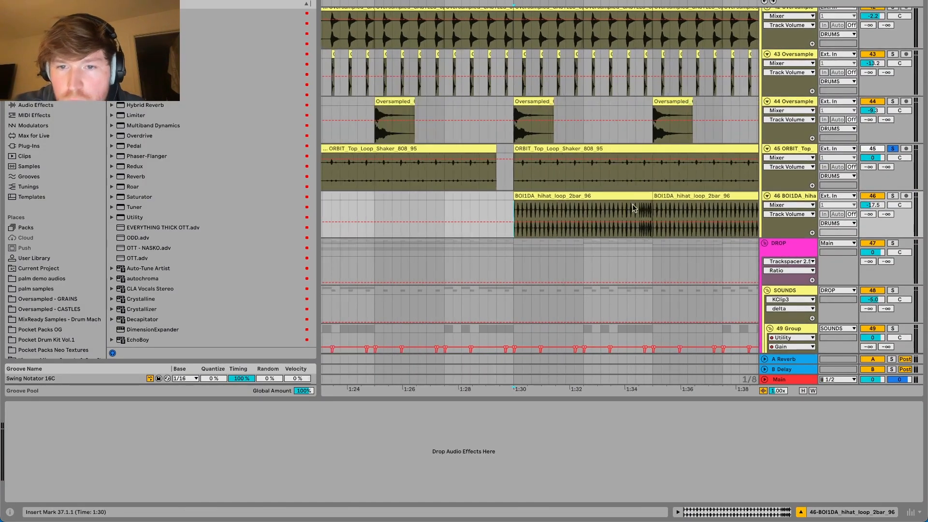
pyautogui.click(895, 196)
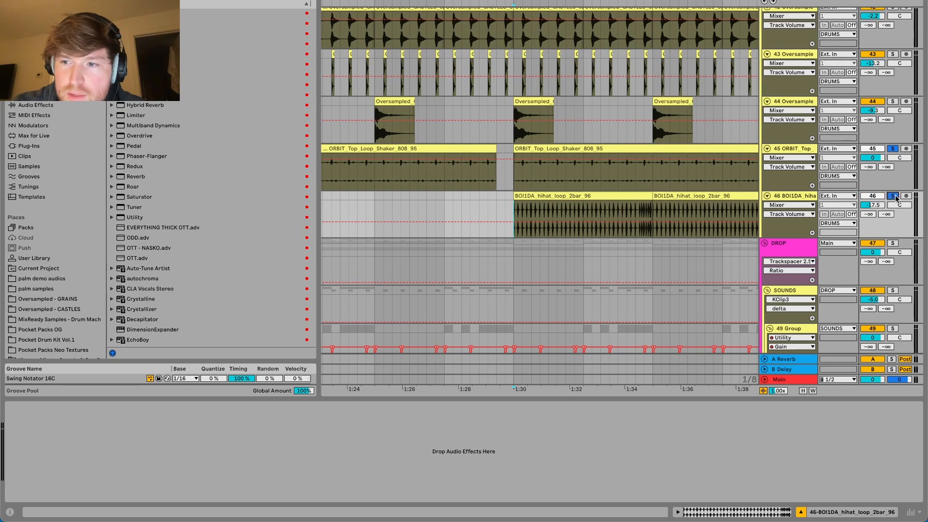
pyautogui.press('space')
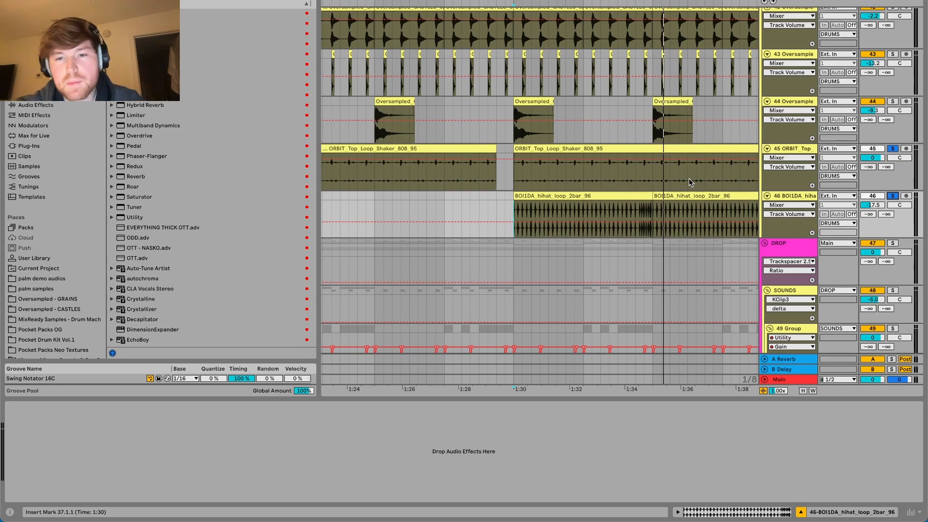
pyautogui.click(890, 195)
pyautogui.click(480, 193)
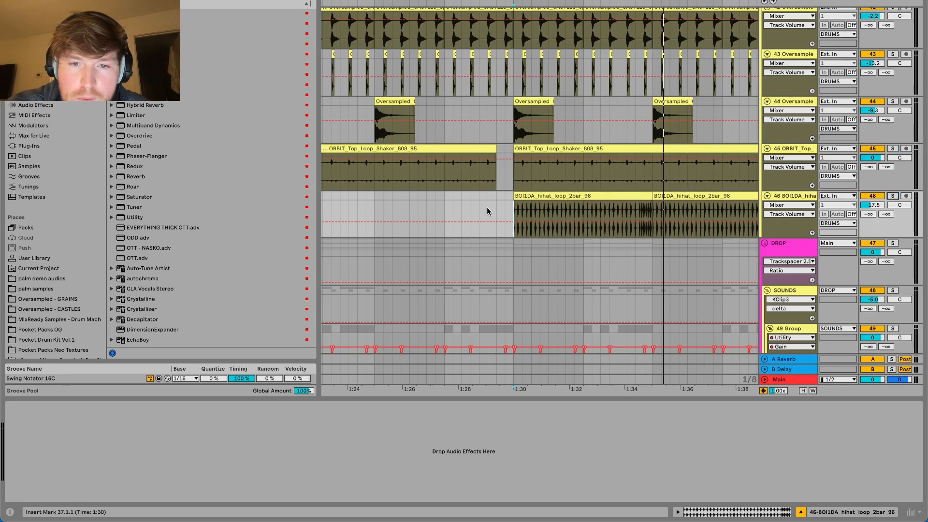
# - Locate the lead chops in the SOUNDS group and set the playback start at 1:20 on track 50
pyautogui.scroll(-10, 486, 208)
pyautogui.scroll(7, 446, 133)
pyautogui.scroll(-1, 446, 135)
pyautogui.click(436, 217)
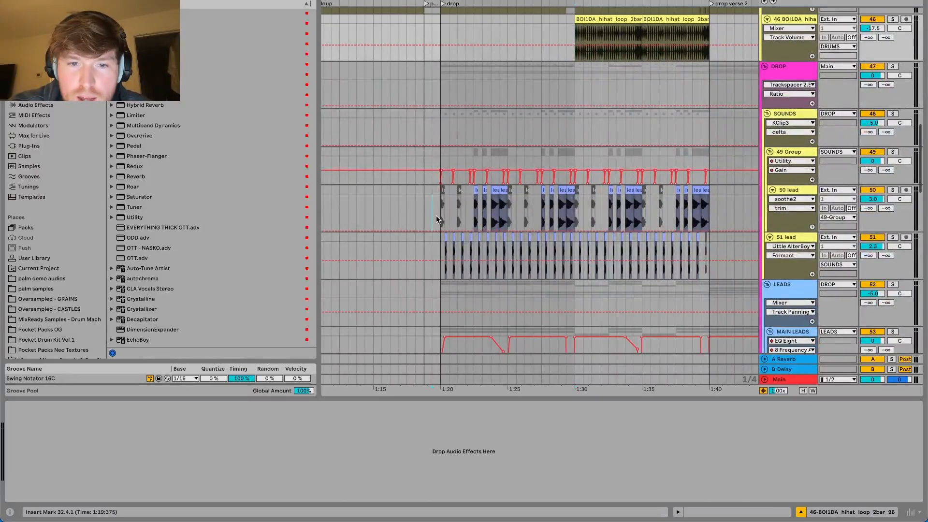
pyautogui.click(436, 217)
pyautogui.scroll(3, 437, 210)
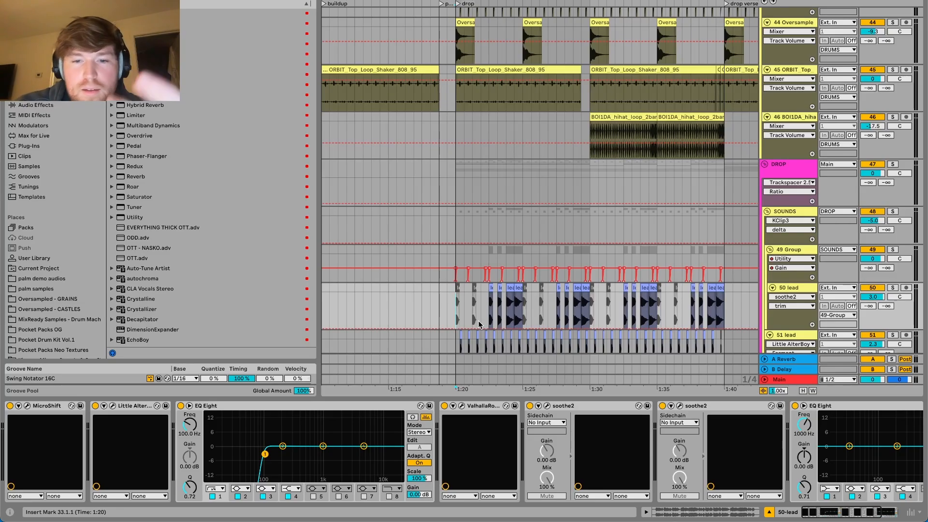
# - Solo the LEADS, DRUMS and BASS groups together and play them from the drop at 1:20
pyautogui.scroll(-5, 479, 324)
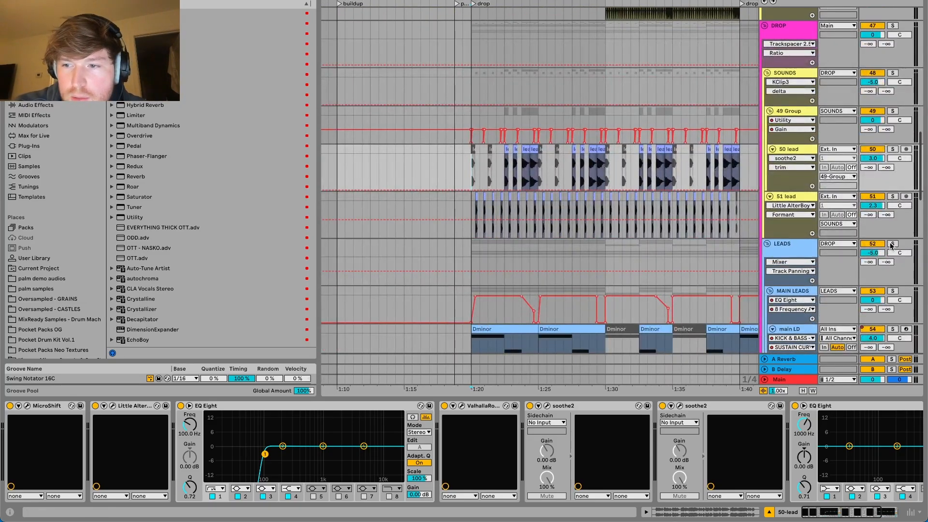
pyautogui.click(891, 245)
pyautogui.scroll(10, 889, 164)
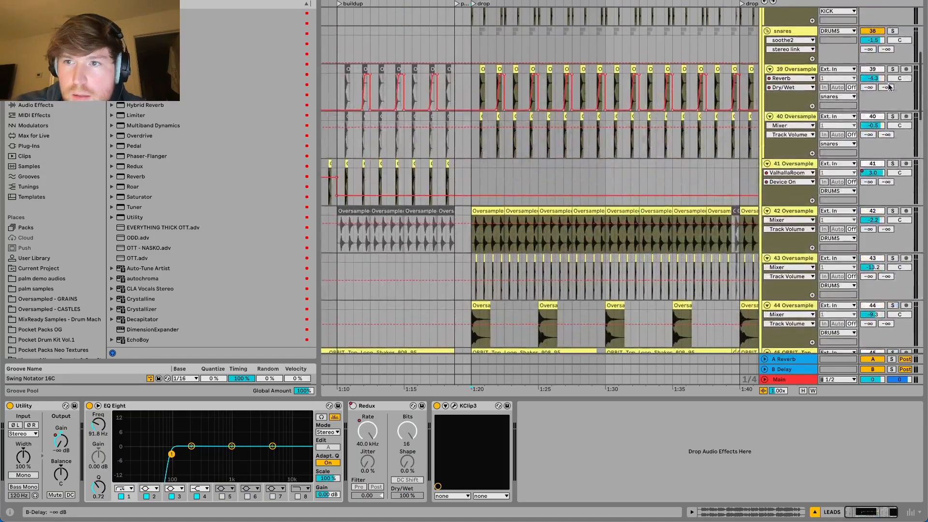
pyautogui.scroll(4, 888, 83)
pyautogui.click(542, 132)
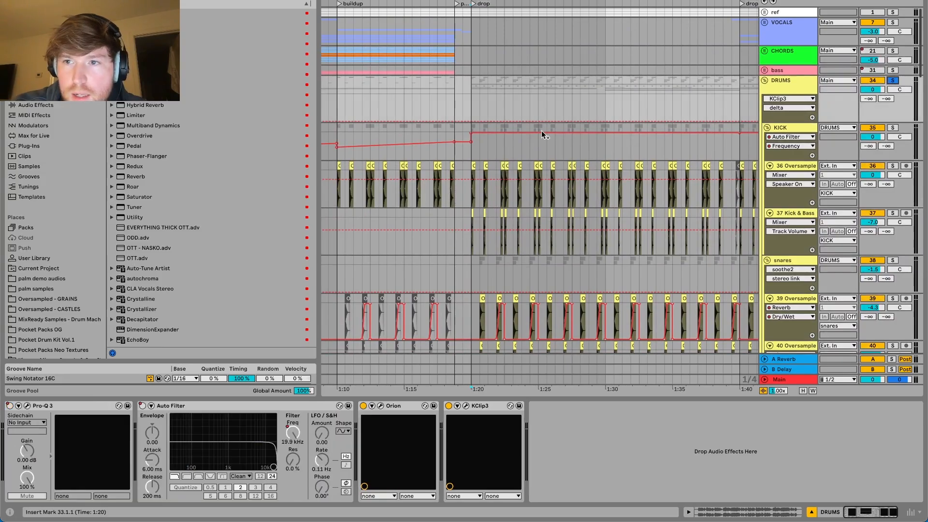
pyautogui.scroll(-15, 542, 131)
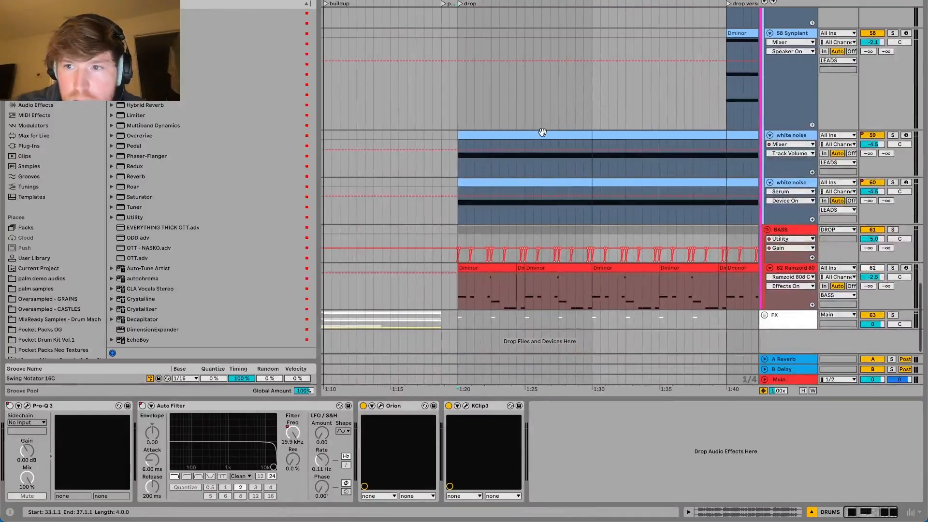
pyautogui.click(892, 230)
pyautogui.press('space')
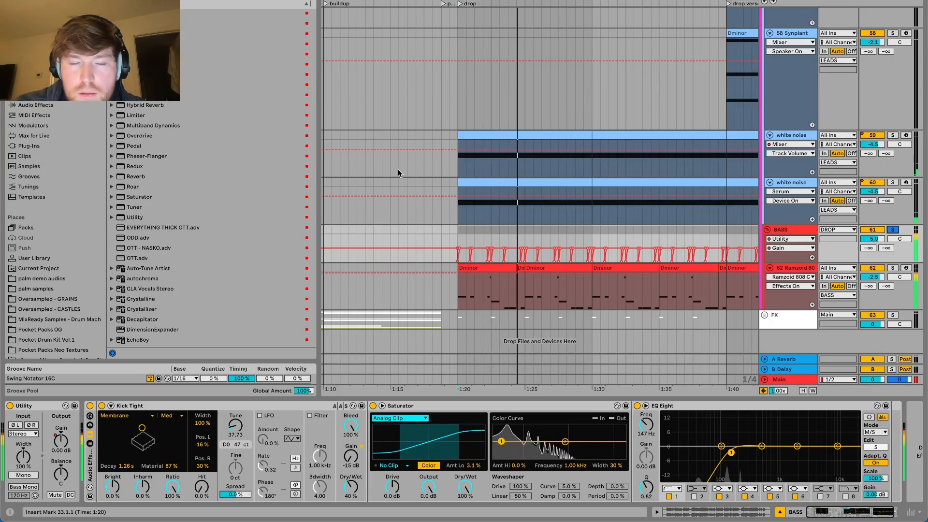
# - Return to the lead chops in the SOUNDS group and bring up the device chains of tracks 51 and 50
pyautogui.scroll(5, 398, 170)
pyautogui.scroll(10, 396, 174)
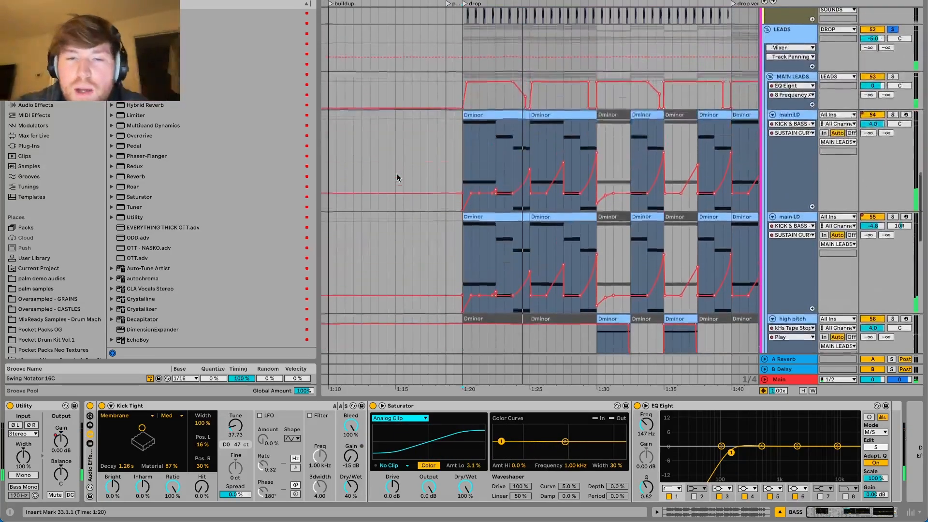
pyautogui.scroll(5, 472, 120)
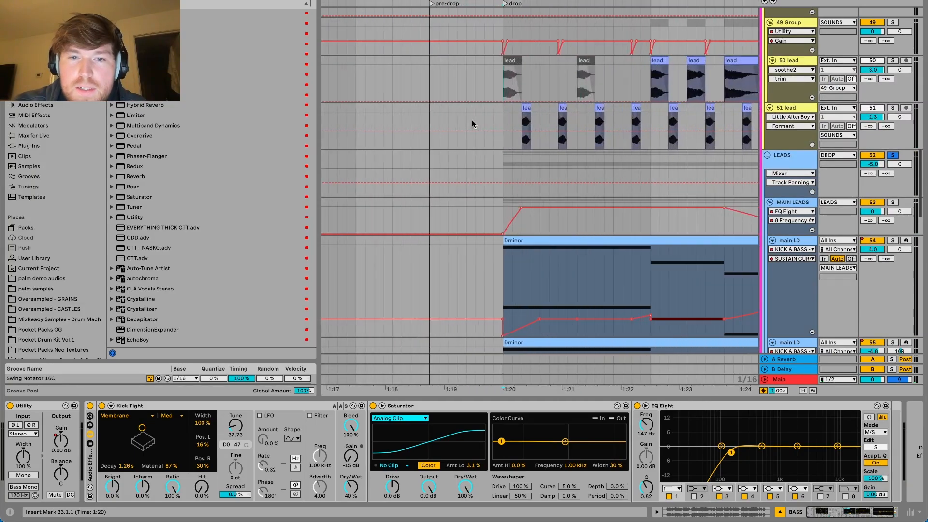
pyautogui.click(497, 123)
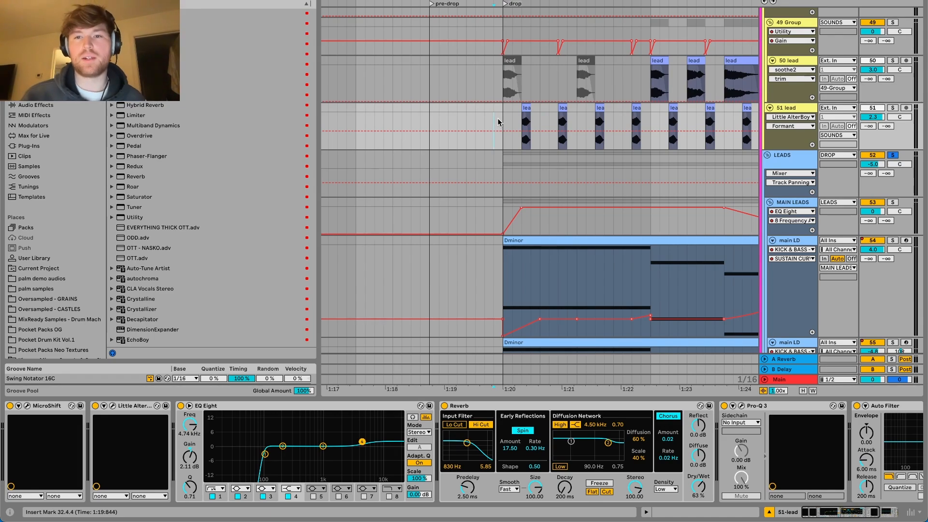
pyautogui.click(790, 62)
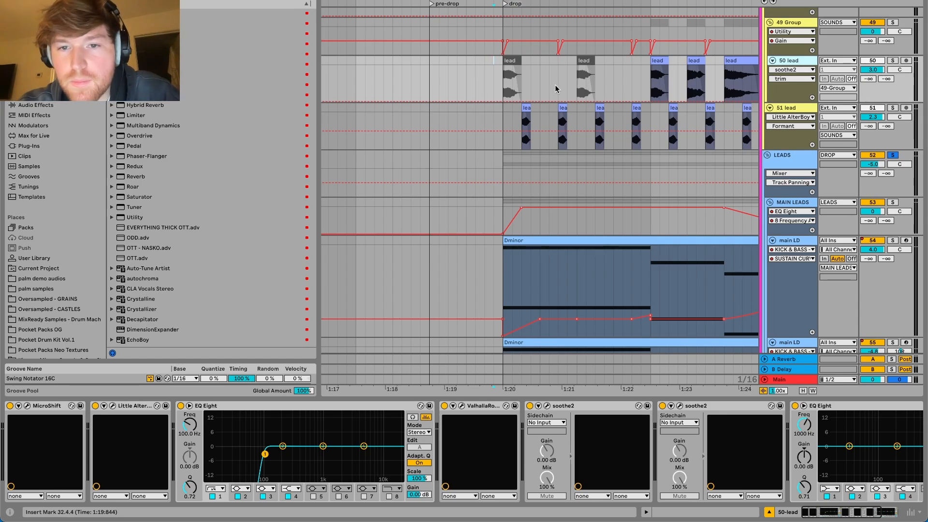
pyautogui.scroll(2, 511, 121)
pyautogui.hscroll(1, 511, 121)
pyautogui.scroll(1, 508, 122)
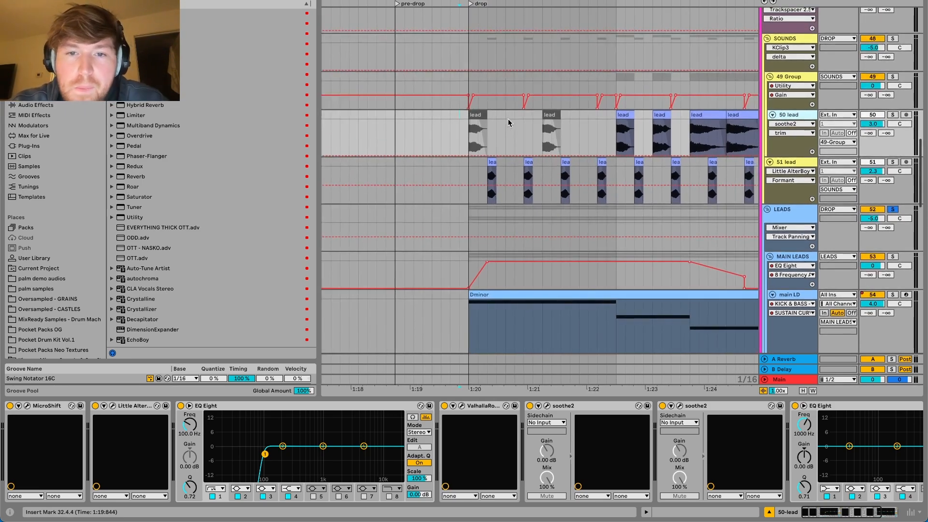
# - Solo the lead chops on track 51 and play them from the drop at 1:20
pyautogui.click(469, 175)
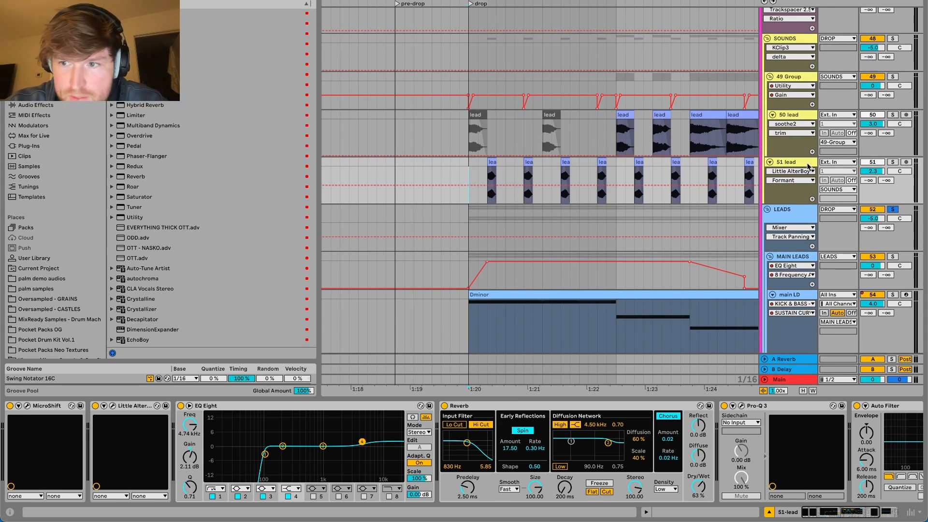
pyautogui.click(790, 116)
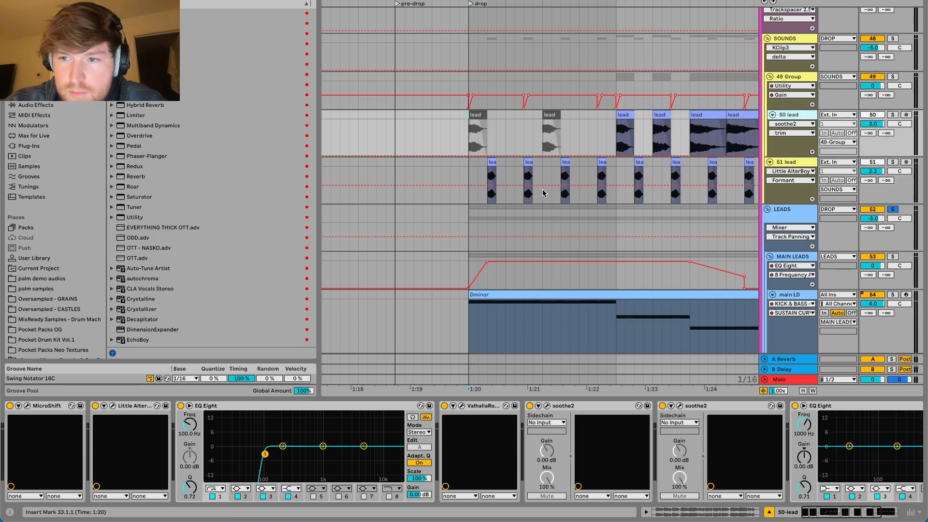
pyautogui.click(791, 164)
pyautogui.click(892, 162)
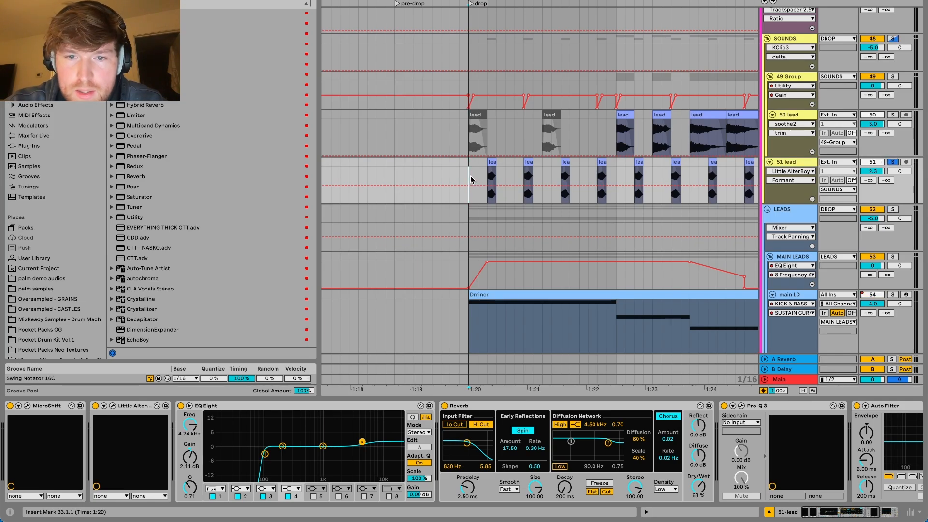
pyautogui.press('space')
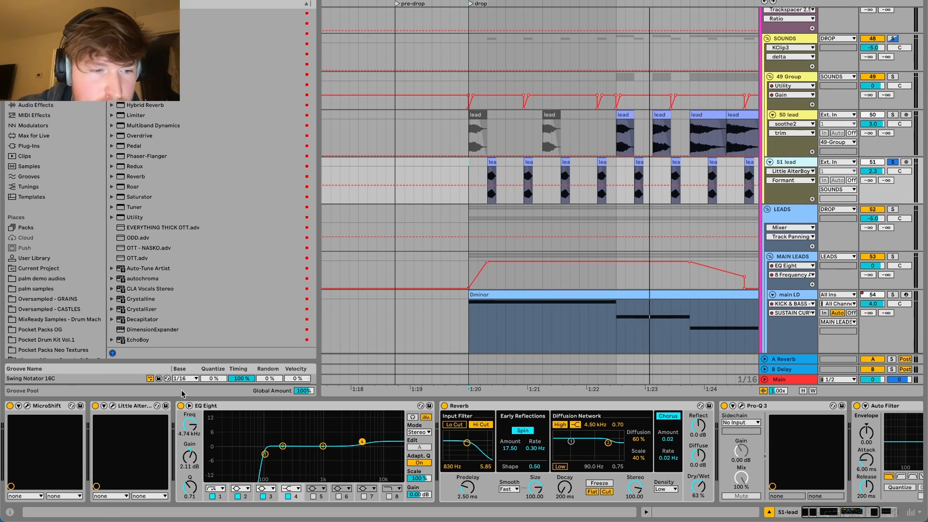
# - Examine the MicroShift and Little AlterBoy settings on track 51, closing each plug-in window
pyautogui.click(28, 406)
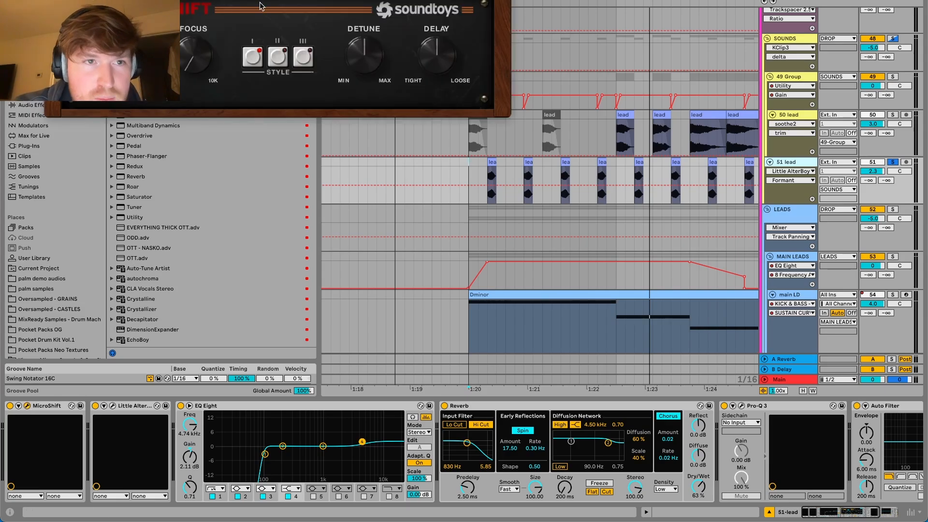
pyautogui.moveTo(234, 0); pyautogui.dragTo(427, 132)
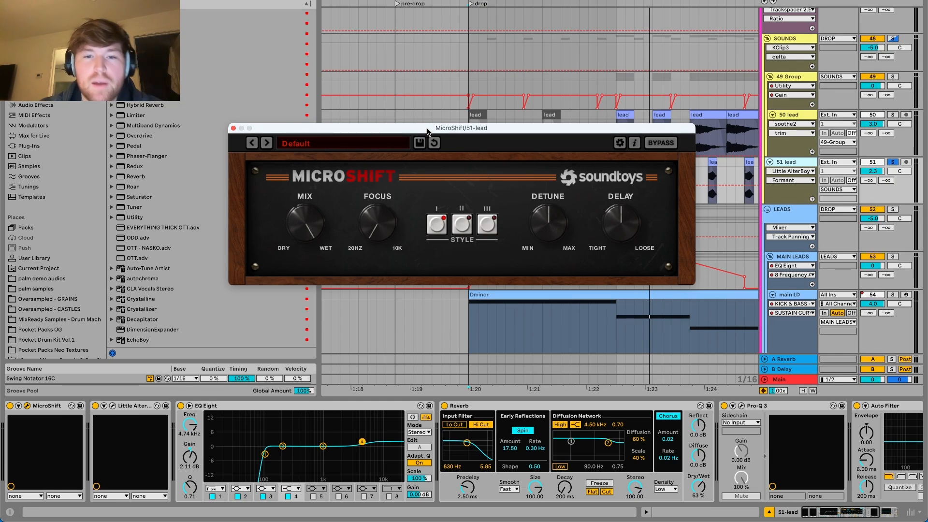
pyautogui.click(233, 128)
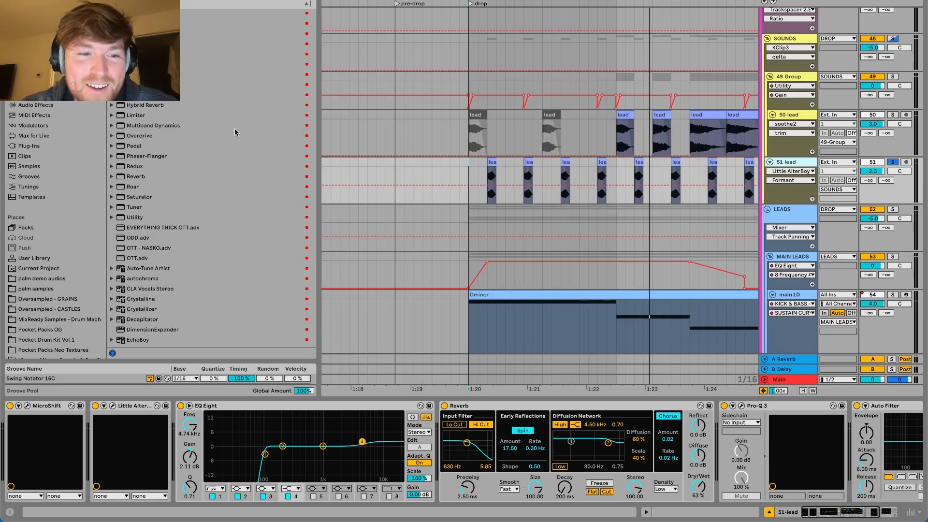
pyautogui.click(113, 407)
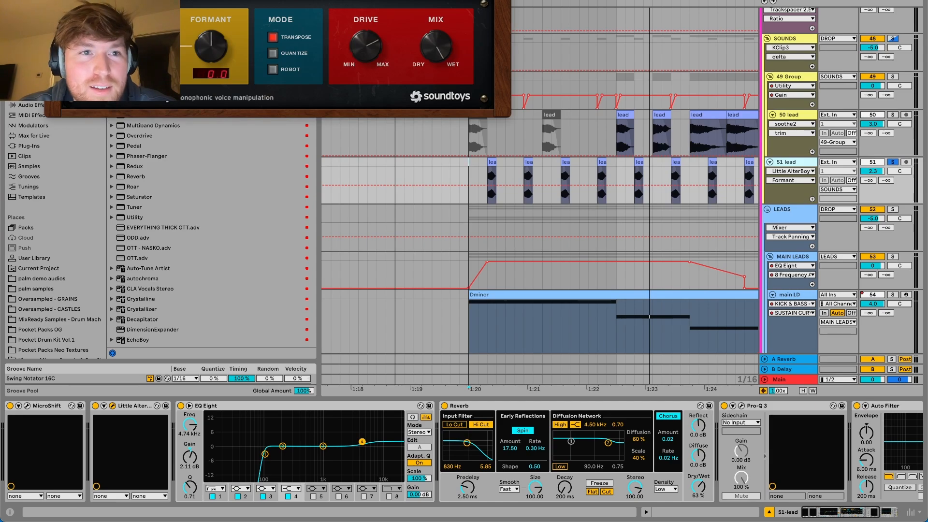
pyautogui.moveTo(189, 0); pyautogui.dragTo(374, 143)
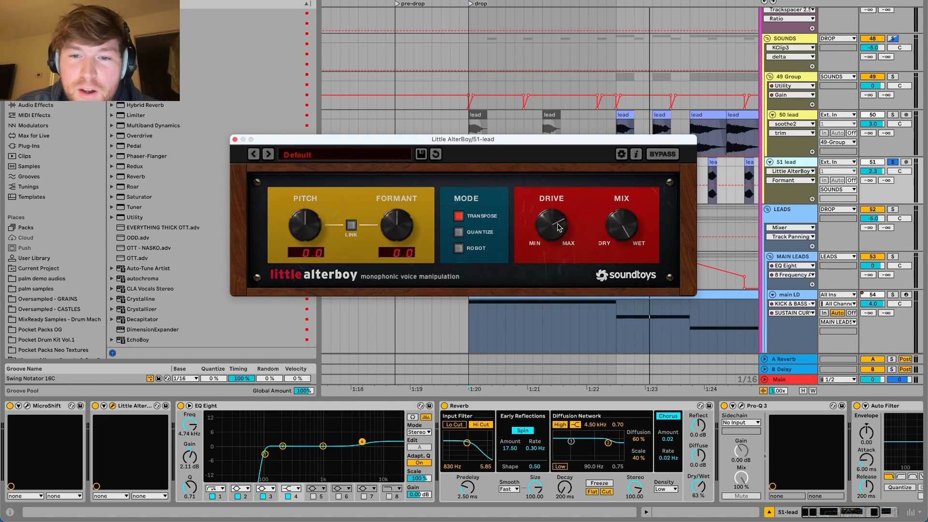
pyautogui.click(234, 140)
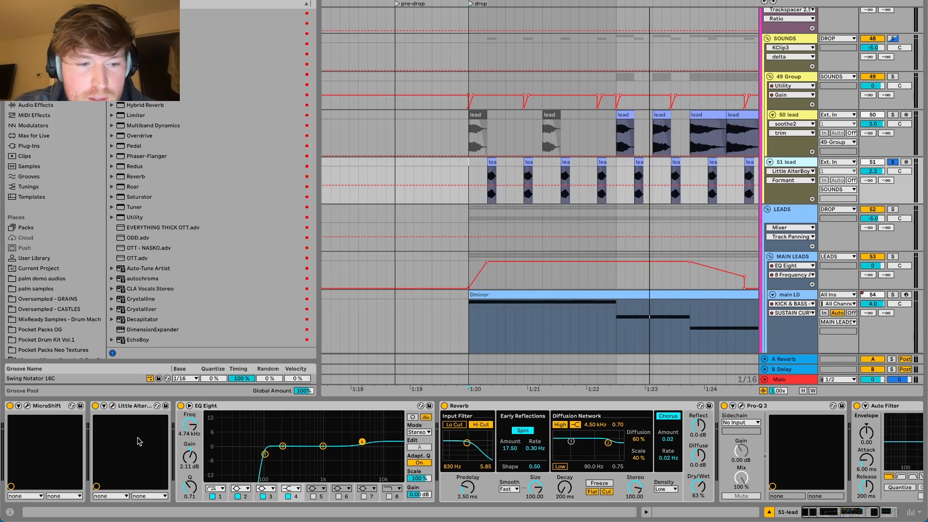
# - Compare track 51 from 1:20 with Little AlterBoy switched off and switched back on
pyautogui.click(95, 405)
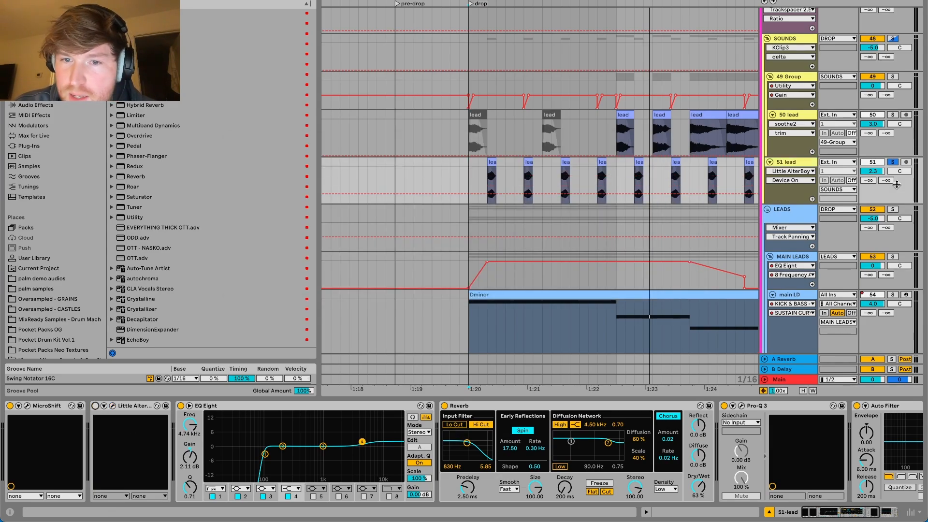
pyautogui.press('space')
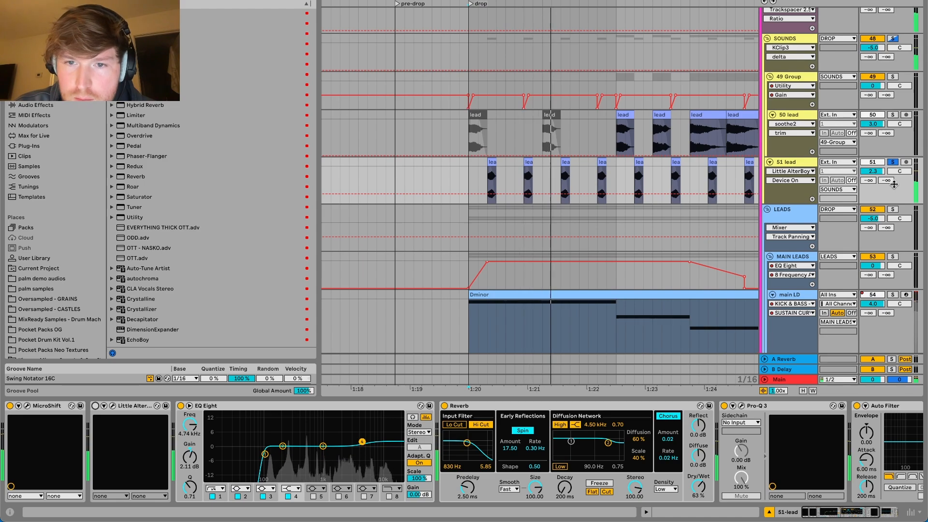
pyautogui.press('space')
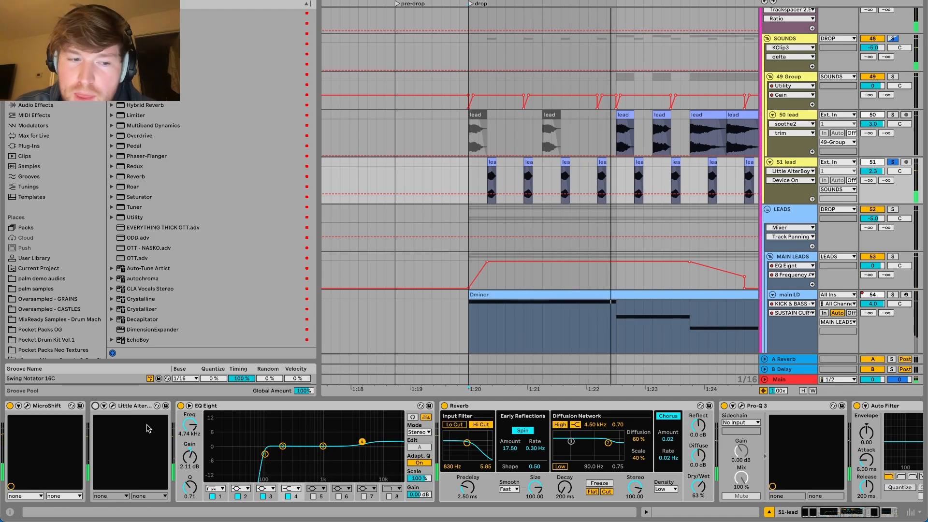
pyautogui.click(96, 406)
pyautogui.press('space')
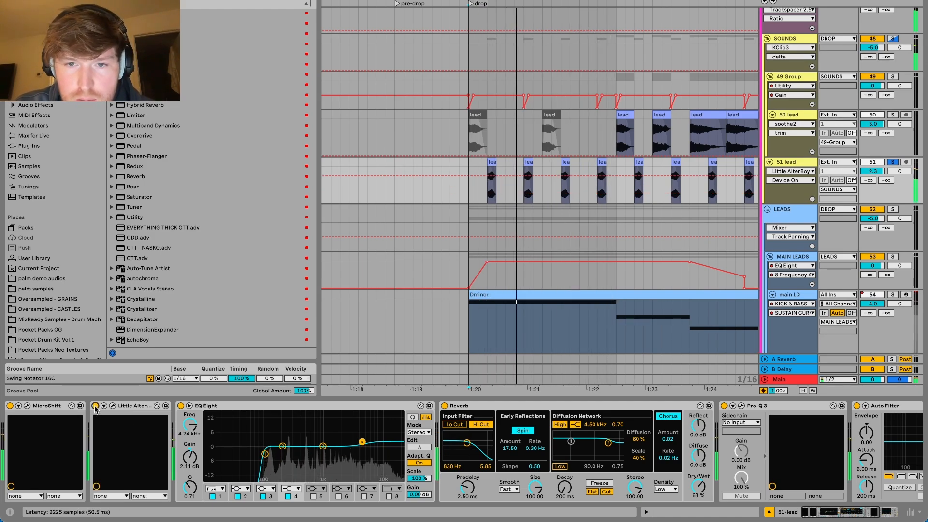
pyautogui.press('space')
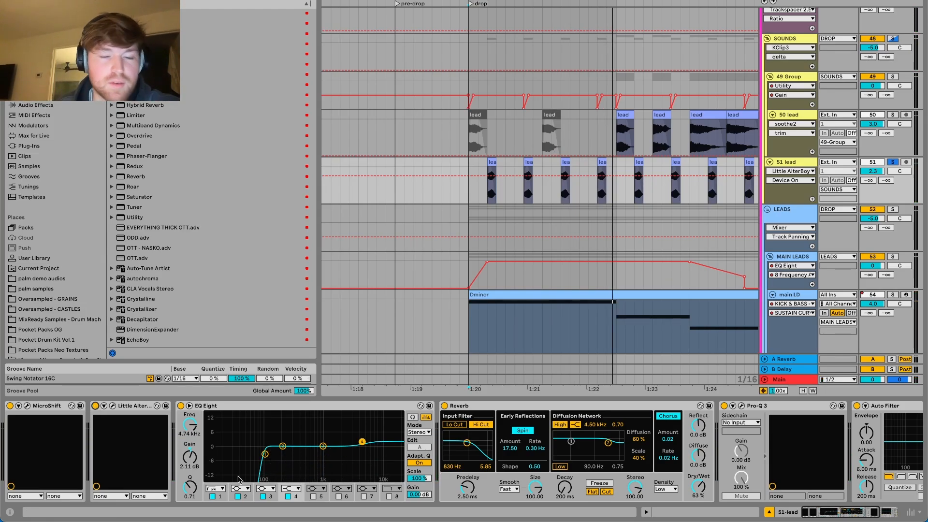
# - Review the remaining effects on track 51 and show the Reverb's Dry/Wet automation in the arrangement
pyautogui.hscroll(5, 348, 447)
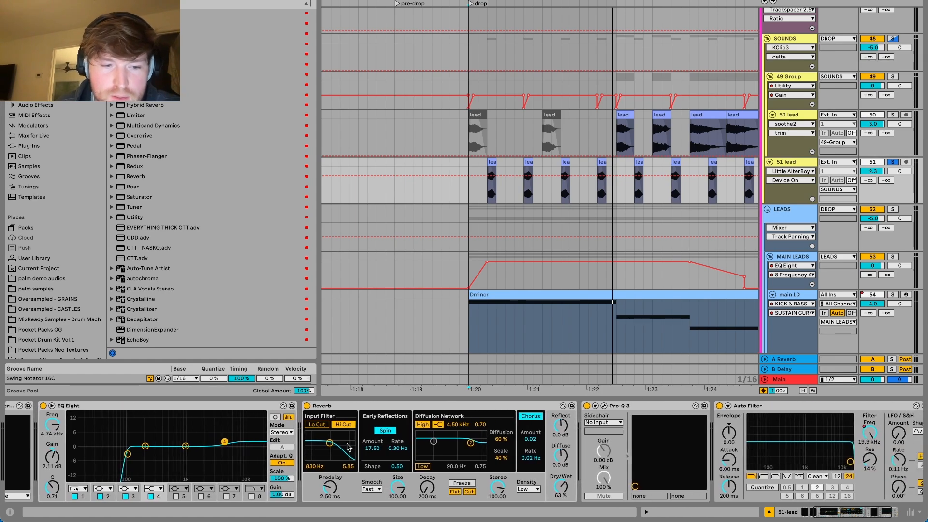
pyautogui.hscroll(2, 260, 428)
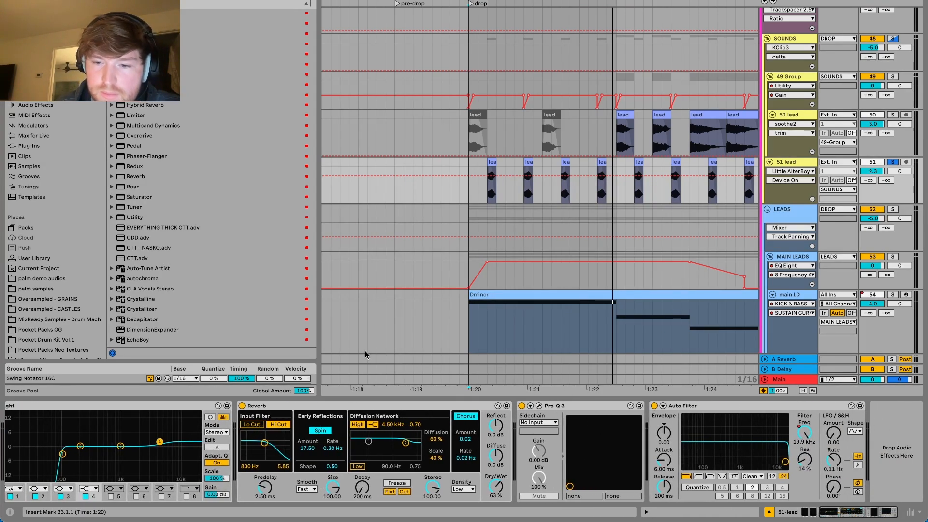
pyautogui.scroll(2, 437, 150)
pyautogui.hscroll(1, 437, 149)
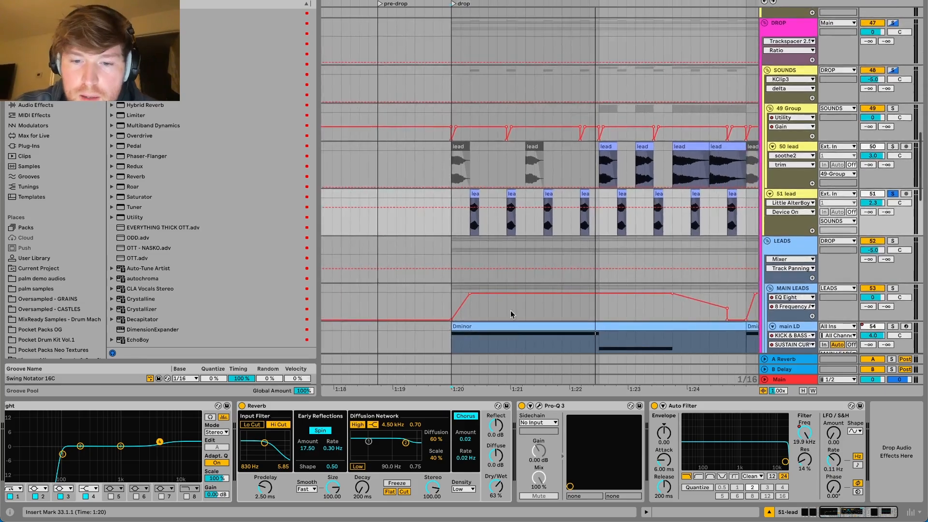
pyautogui.rightClick(498, 490)
pyautogui.click(527, 406)
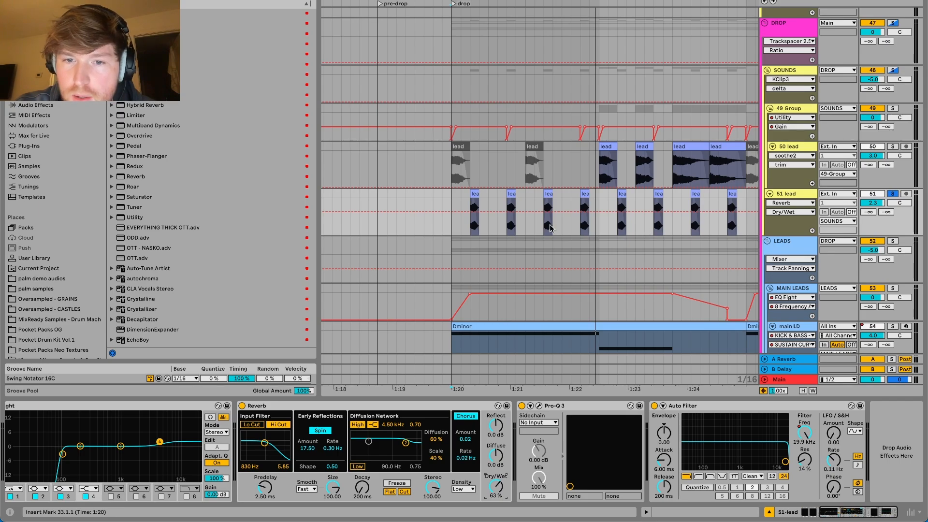
# - Solo lead track 50 together with track 51 and play both from 1:22:500
pyautogui.scroll(-3, 555, 222)
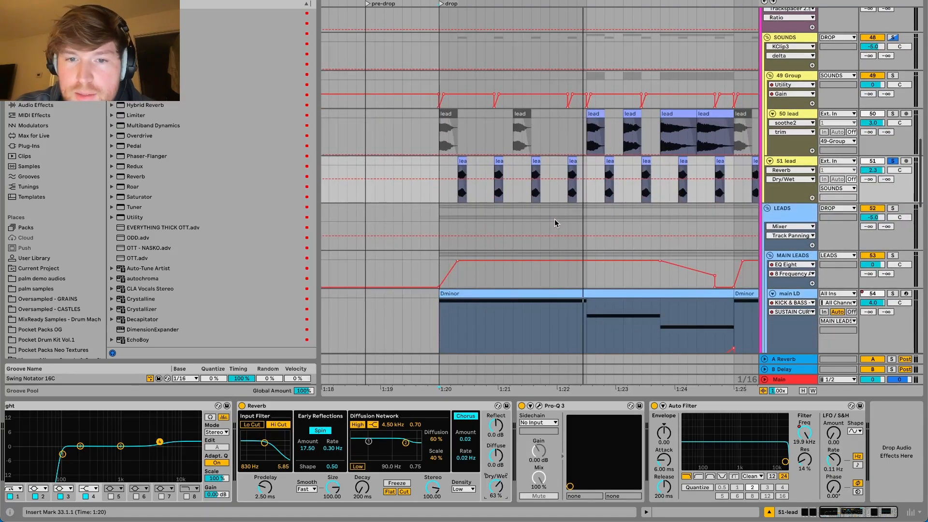
pyautogui.scroll(2, 556, 223)
pyautogui.hscroll(3, 556, 223)
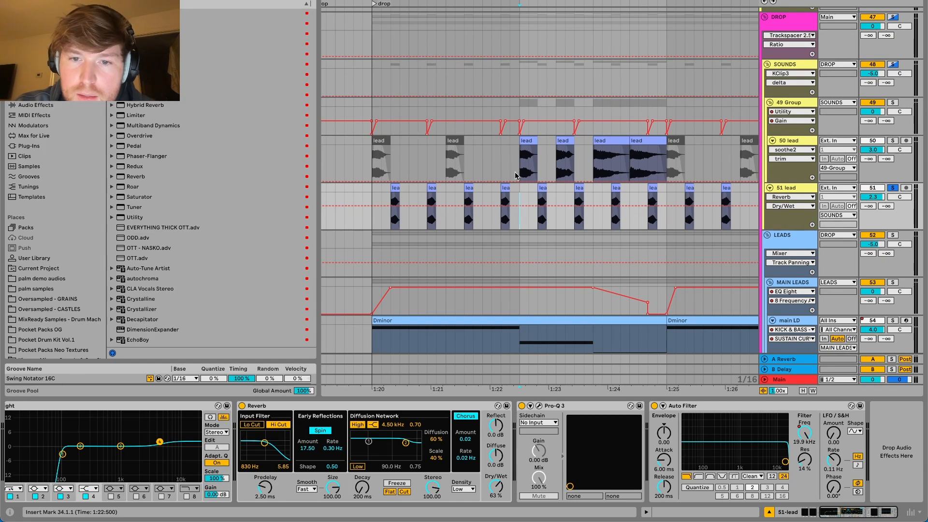
pyautogui.click(894, 140)
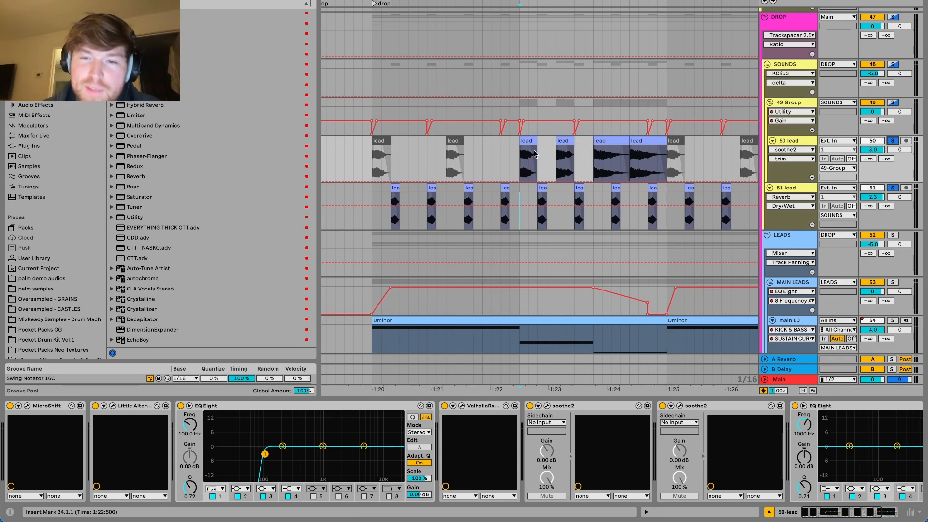
pyautogui.press('space')
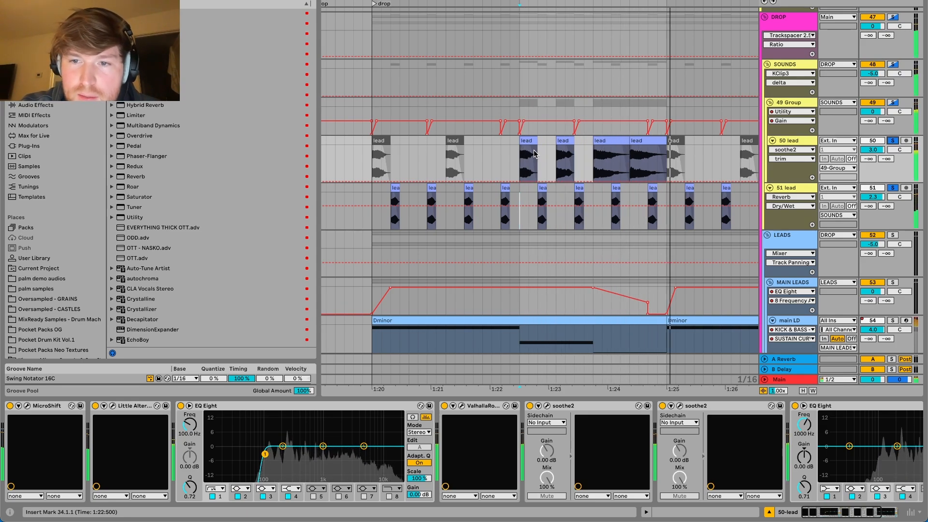
pyautogui.press('space')
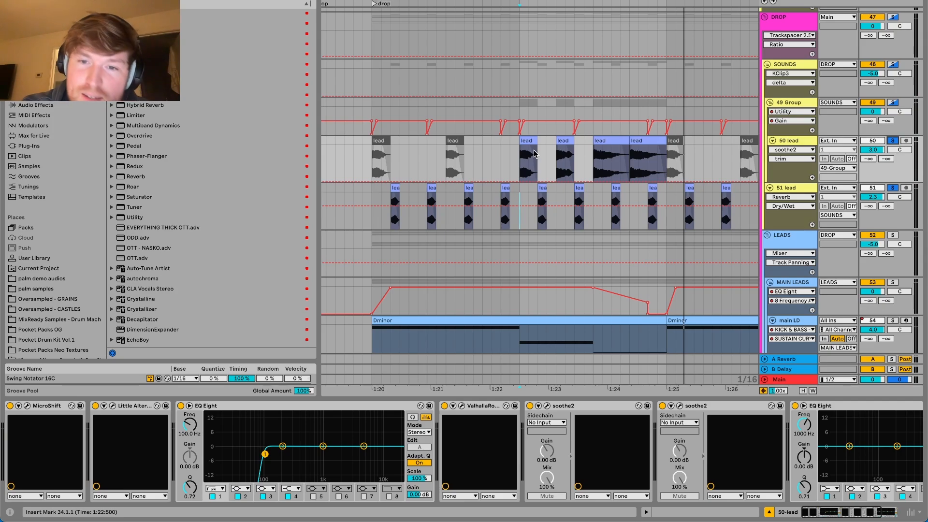
# - Open both soothe2 instances in track 50's device chain, one after the other, to examine their settings
pyautogui.scroll(-1, 570, 163)
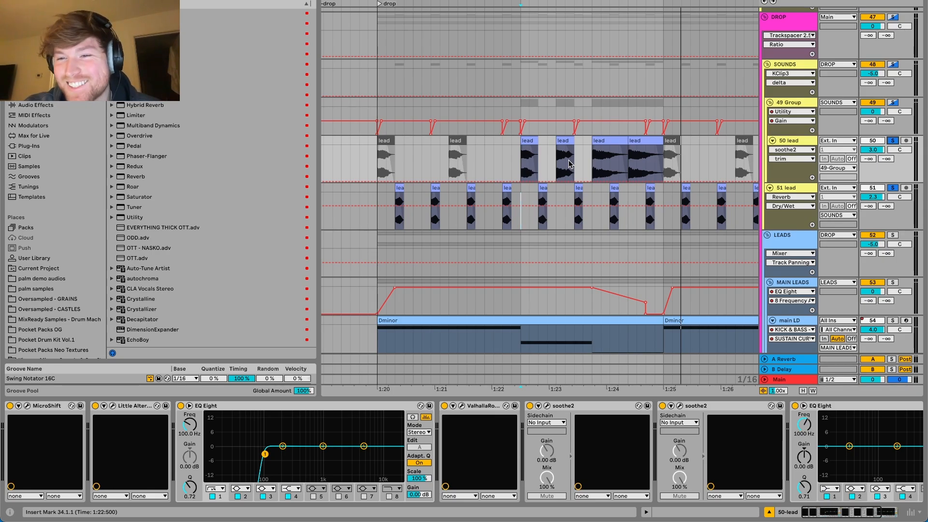
pyautogui.scroll(-2, 571, 163)
pyautogui.hscroll(2, 571, 164)
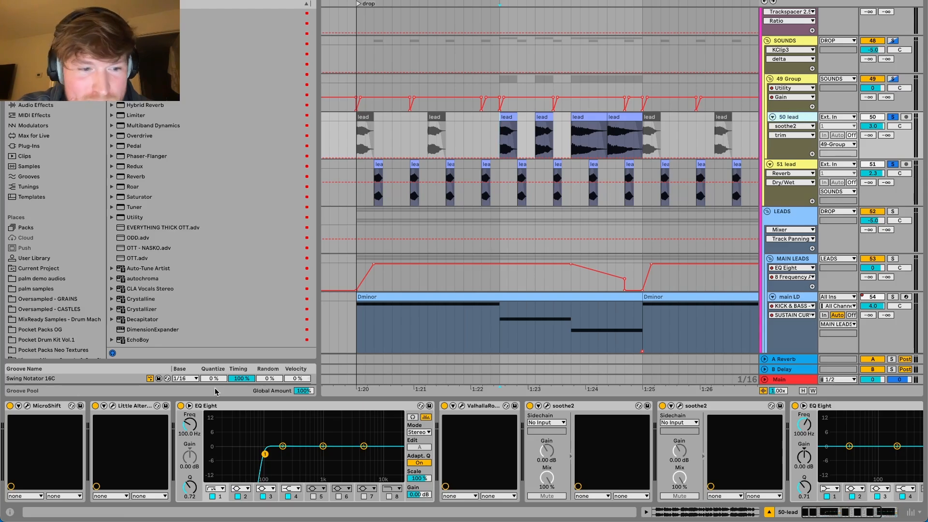
pyautogui.hscroll(5, 428, 466)
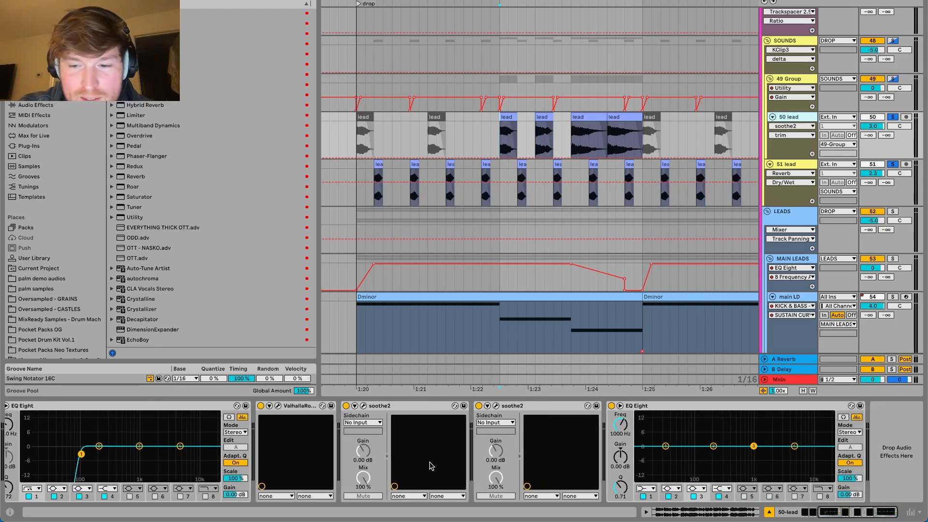
pyautogui.click(496, 406)
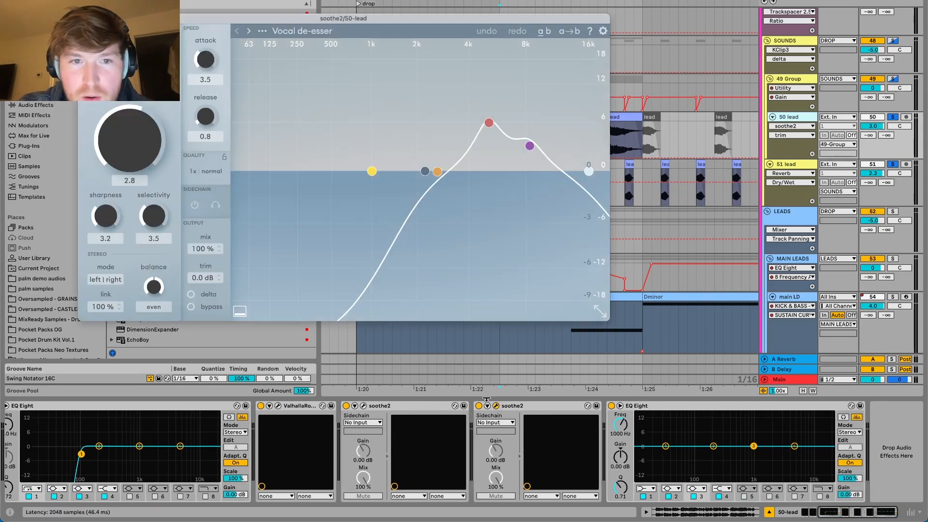
pyautogui.click(363, 405)
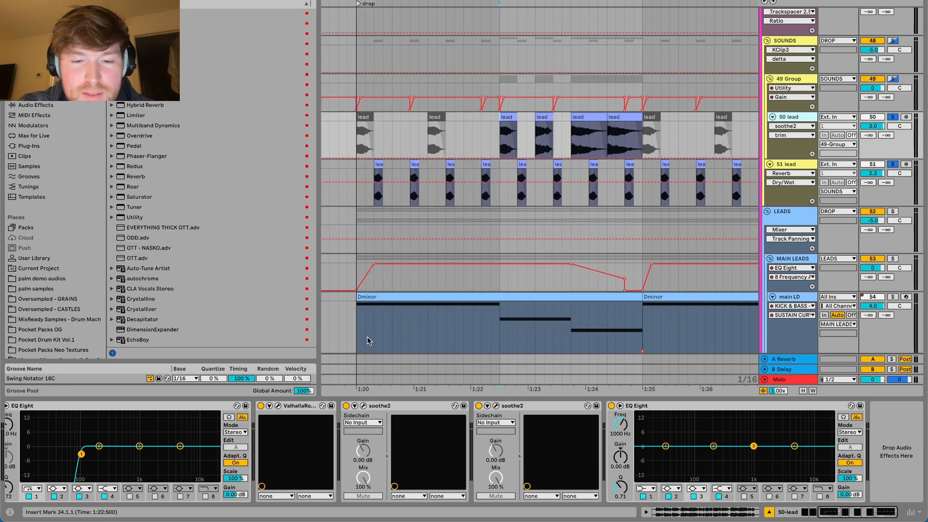
pyautogui.click(364, 406)
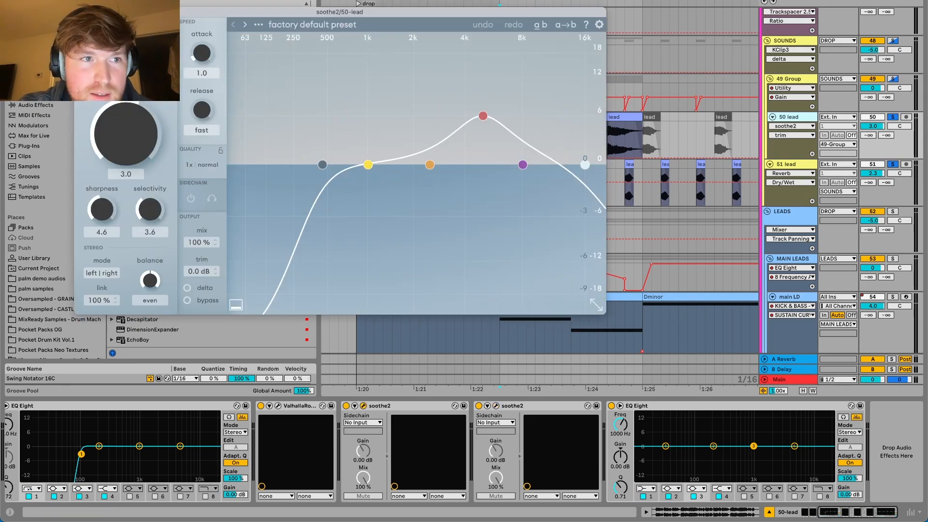
# - Close soothe2 and open Little AlterBoy in track 50's device chain to examine its settings
pyautogui.click(78, 10)
pyautogui.hscroll(-5, 145, 435)
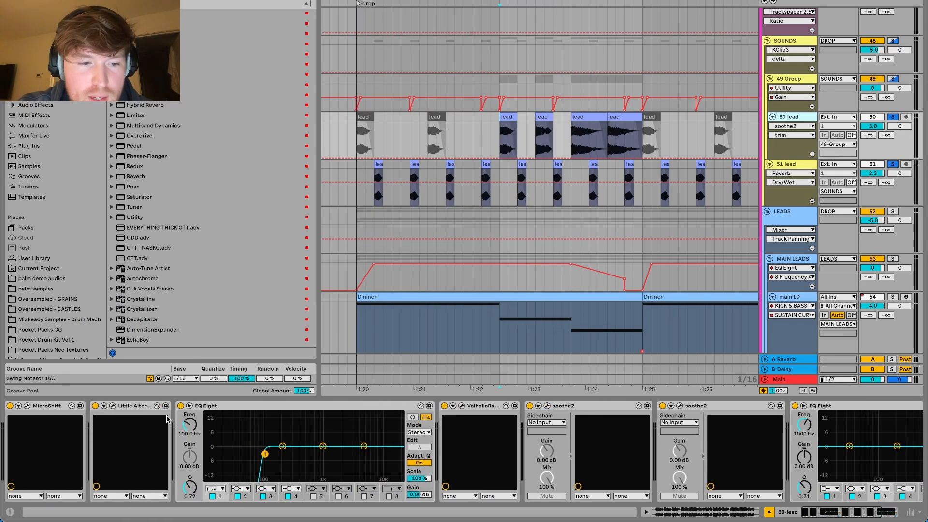
pyautogui.click(112, 406)
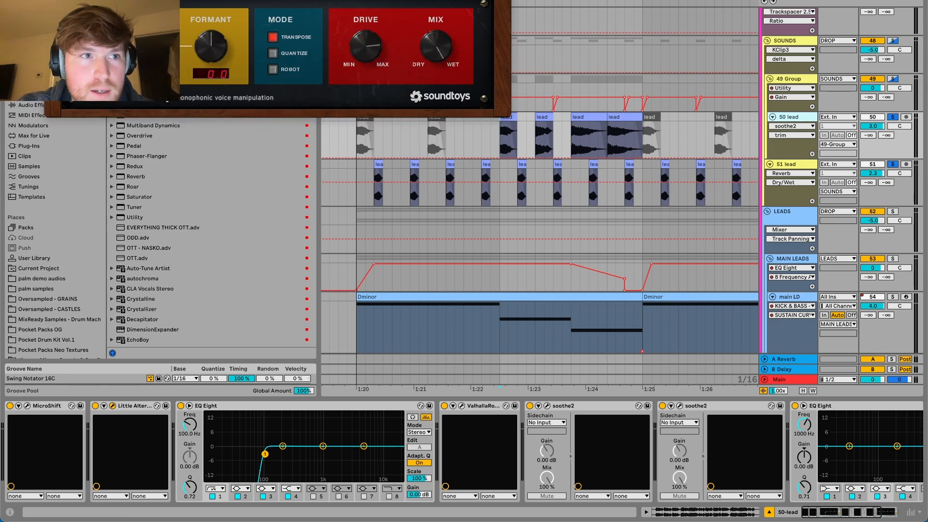
pyautogui.click(51, 2)
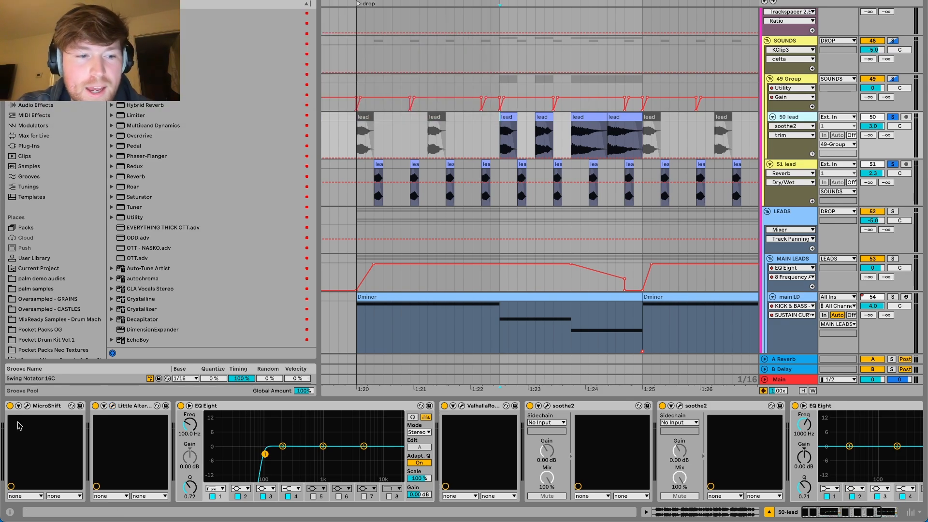
# - Solo the SOUNDS group and play it from 1:20
pyautogui.click(893, 41)
pyautogui.click(355, 54)
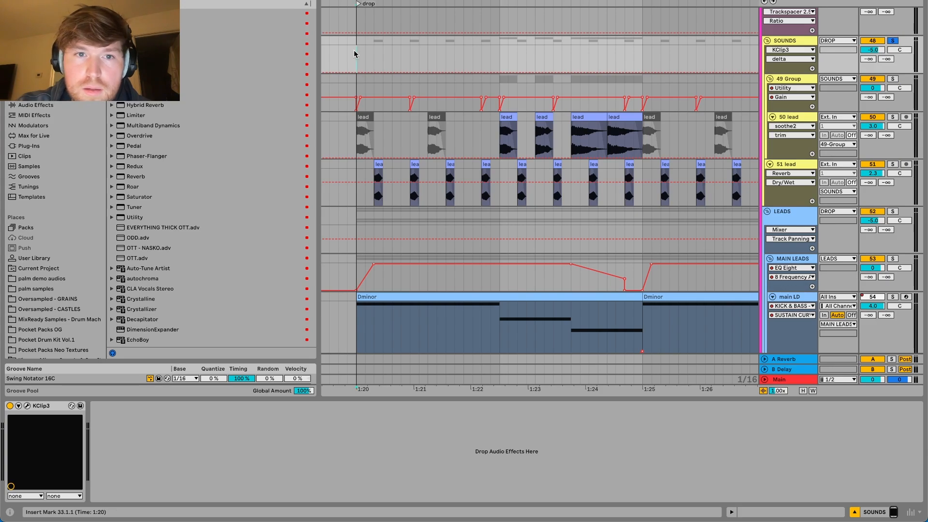
pyautogui.press('space')
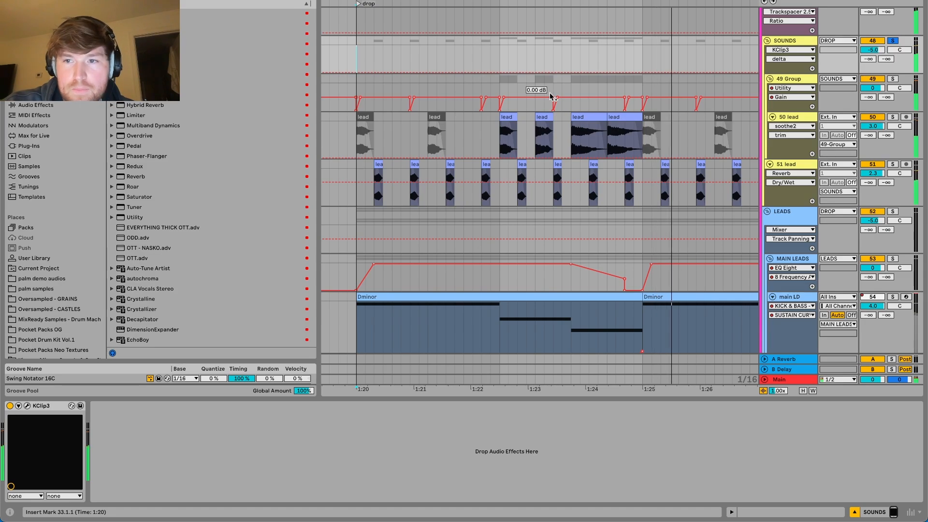
# - Examine the ValhallaRoom settings and the rest of the device chain on track 50
pyautogui.click(620, 135)
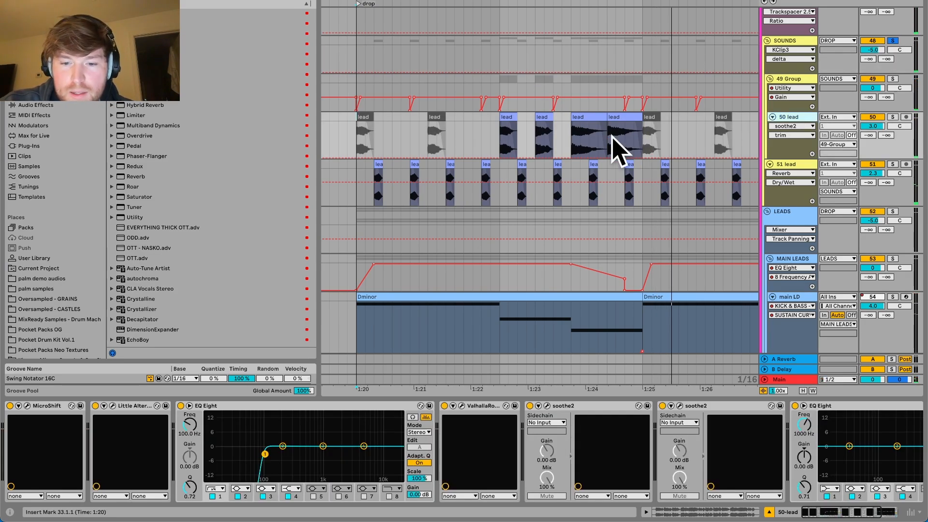
pyautogui.click(462, 406)
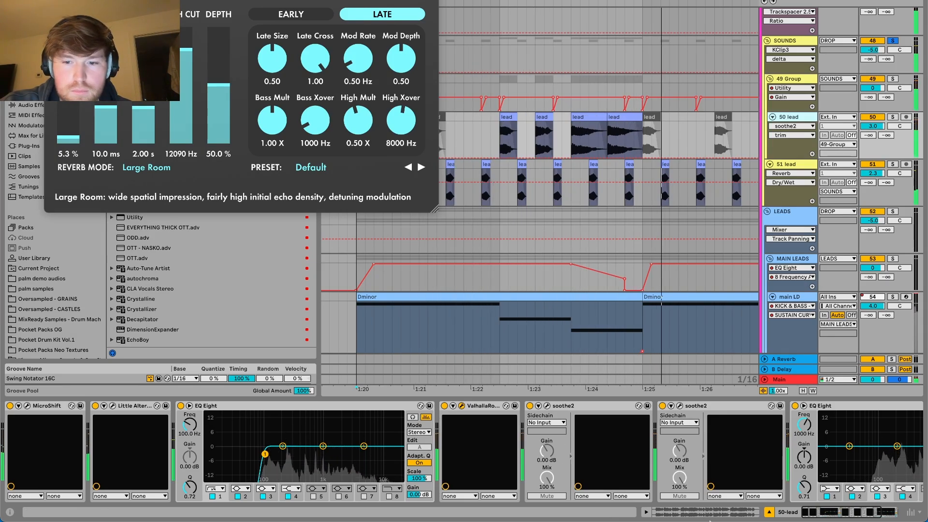
pyautogui.hscroll(5, 592, 458)
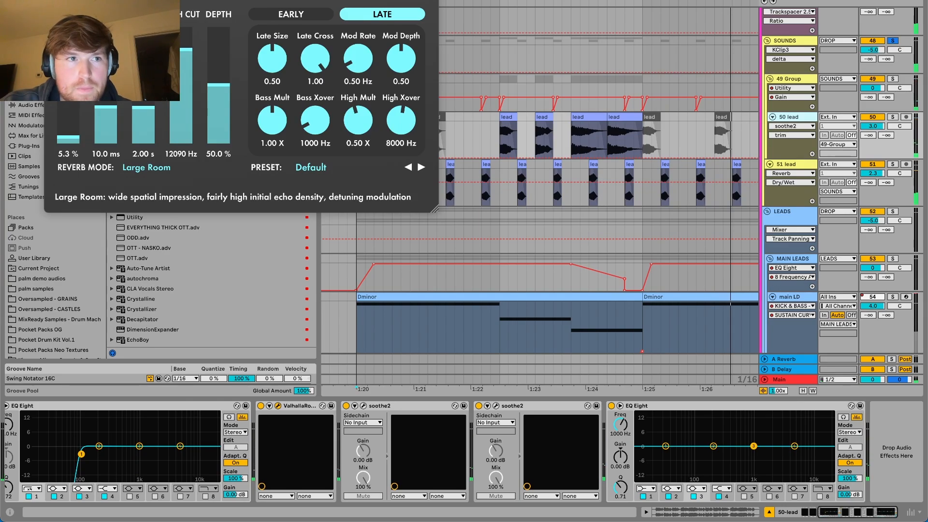
pyautogui.click(51, 2)
# - Solo the LEADS group, play it from 1:20 and show the MAIN LEADS device chain
pyautogui.scroll(-2, 662, 181)
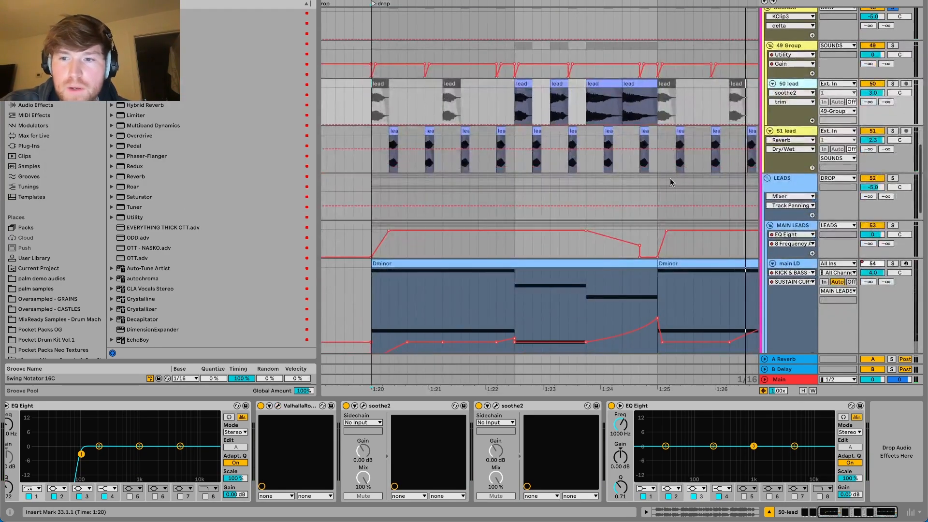
pyautogui.click(893, 178)
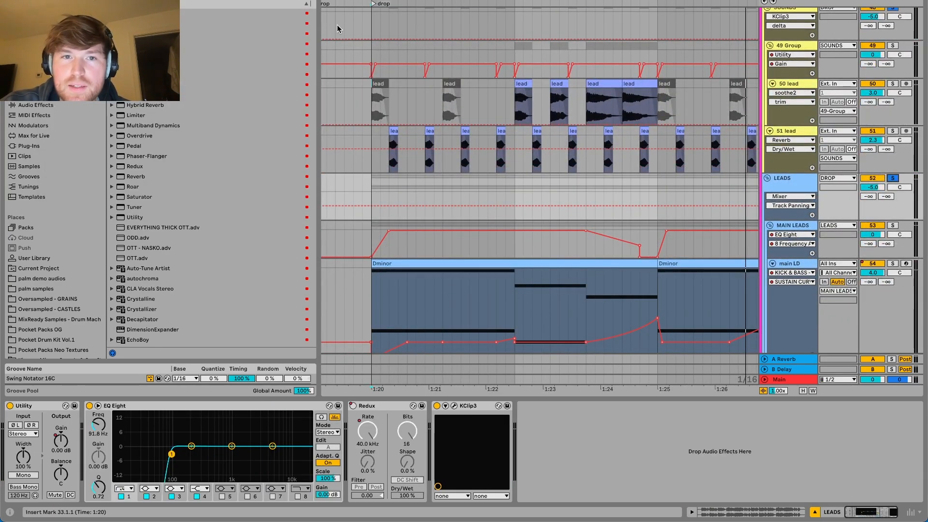
pyautogui.click(373, 30)
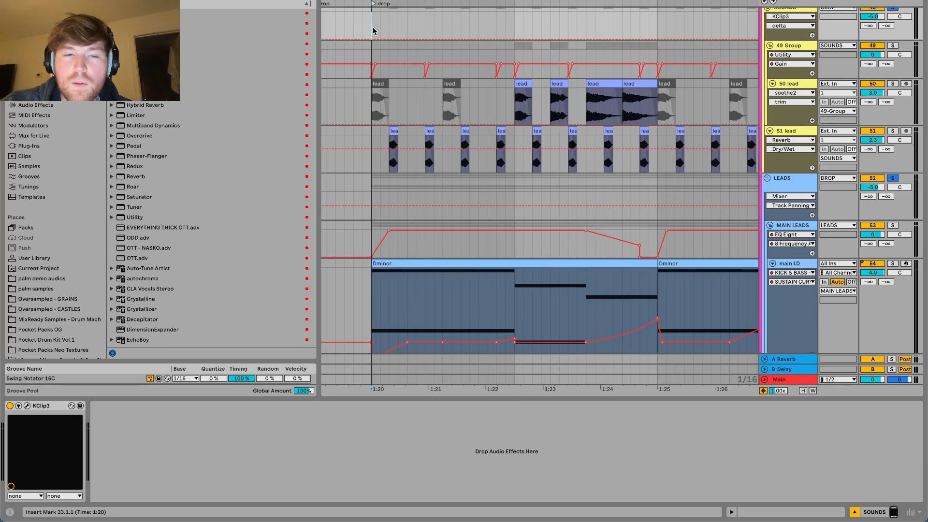
pyautogui.press('space')
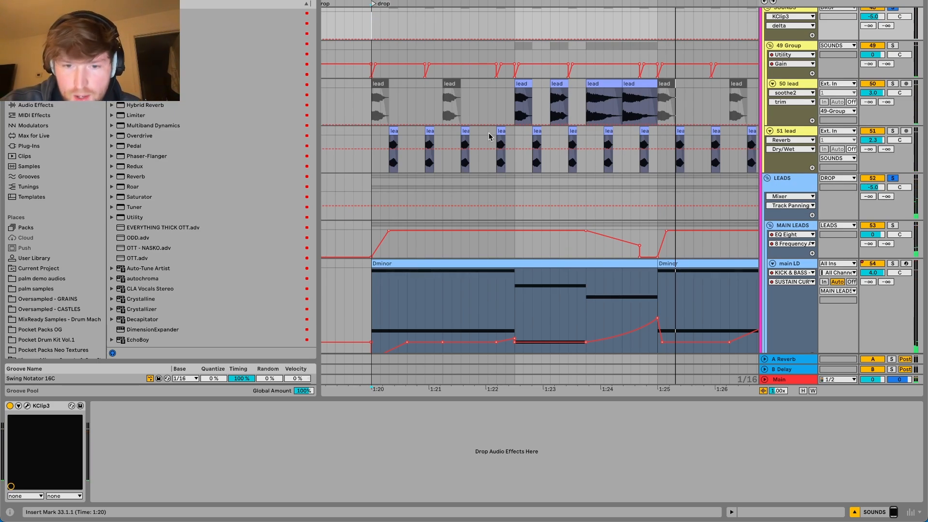
pyautogui.click(792, 230)
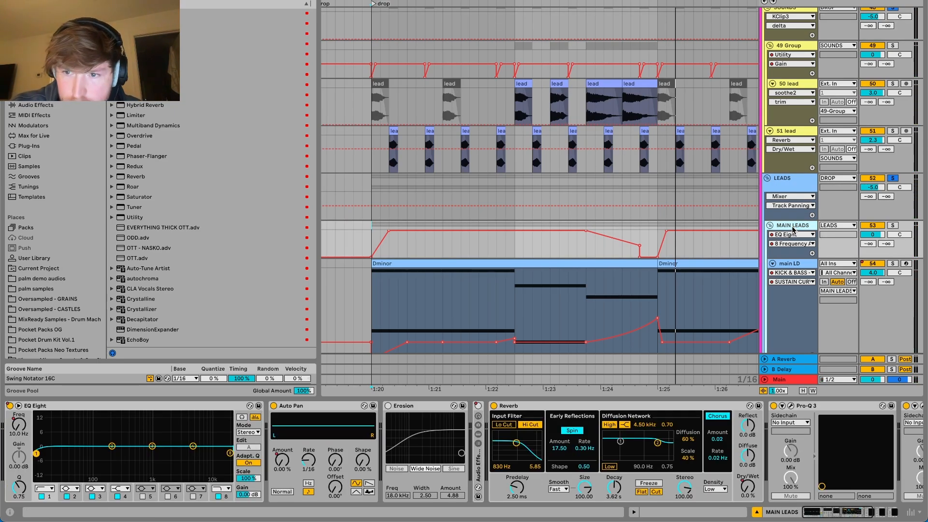
# - Solo the BASS group and place the insert marker at 1:20 on the Ramzoid 808 track
pyautogui.scroll(-10, 672, 70)
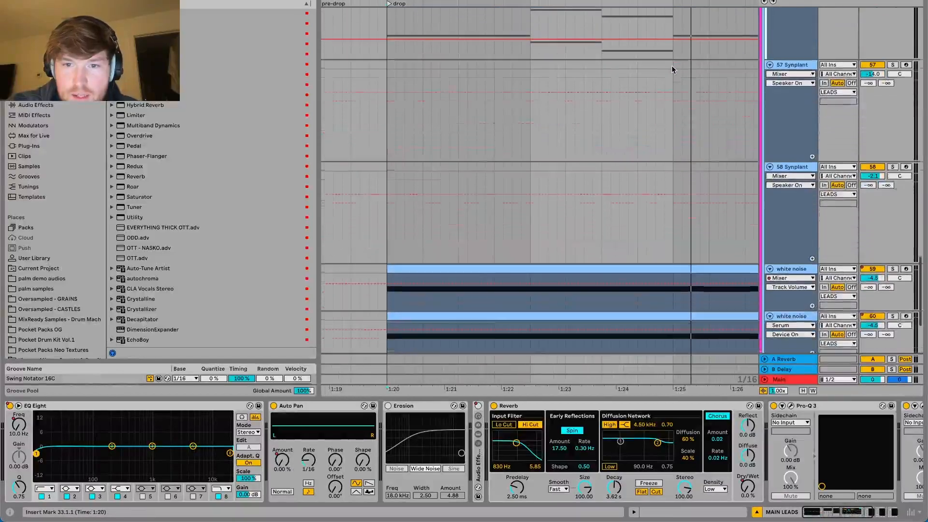
pyautogui.hscroll(1, 671, 65)
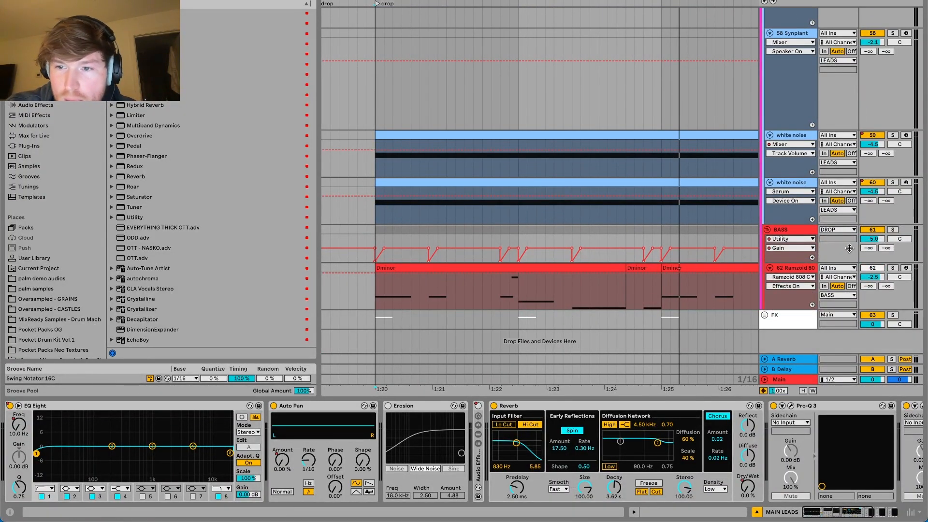
pyautogui.click(892, 230)
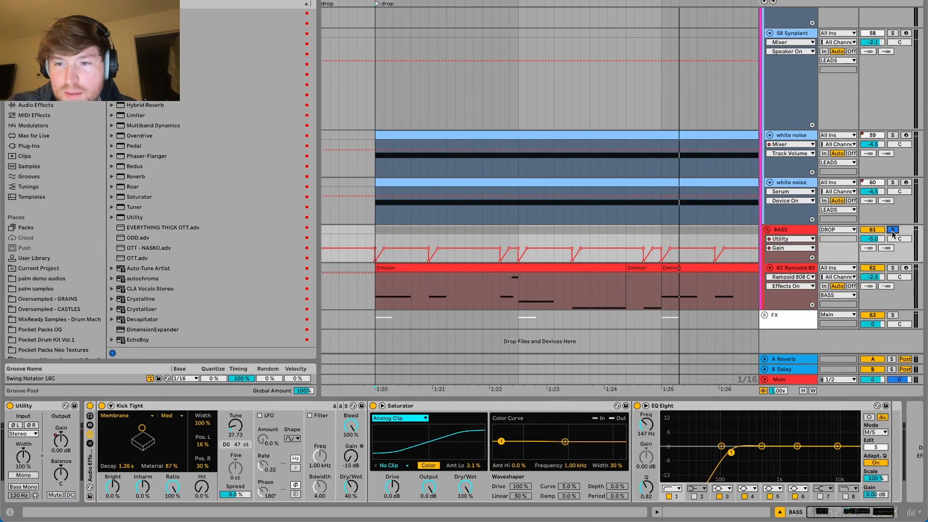
pyautogui.click(376, 296)
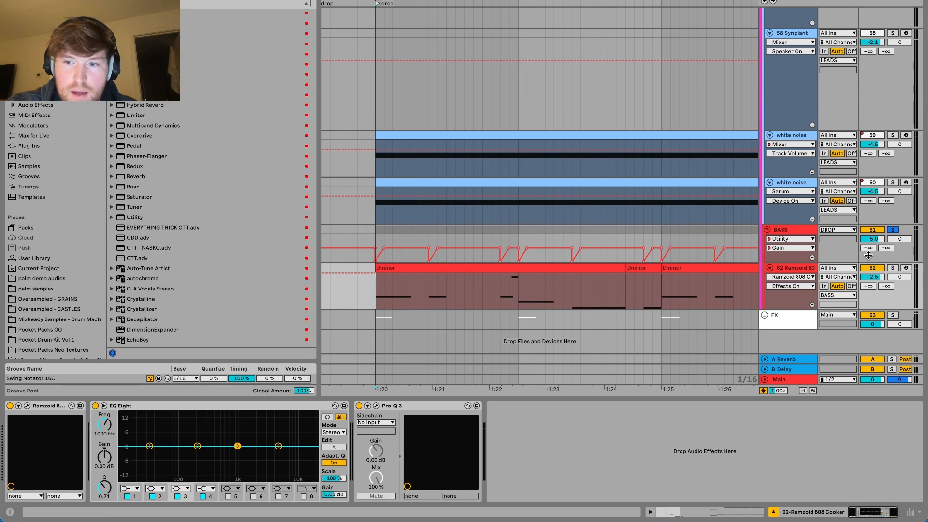
# - Examine the Ramzoid 808 Cooker's sound browser and shaper on track 62, and play the soloed bass from 1:20
pyautogui.click(27, 406)
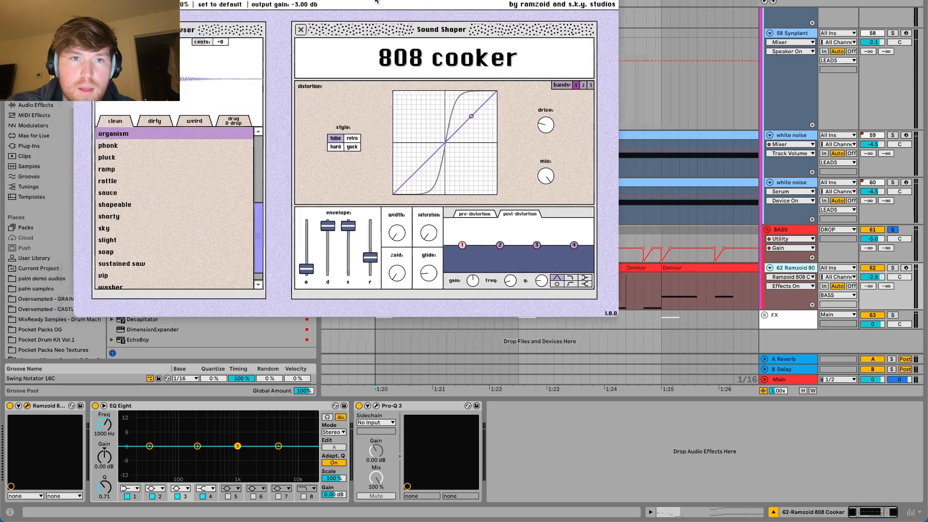
pyautogui.moveTo(336, 5); pyautogui.dragTo(545, 66)
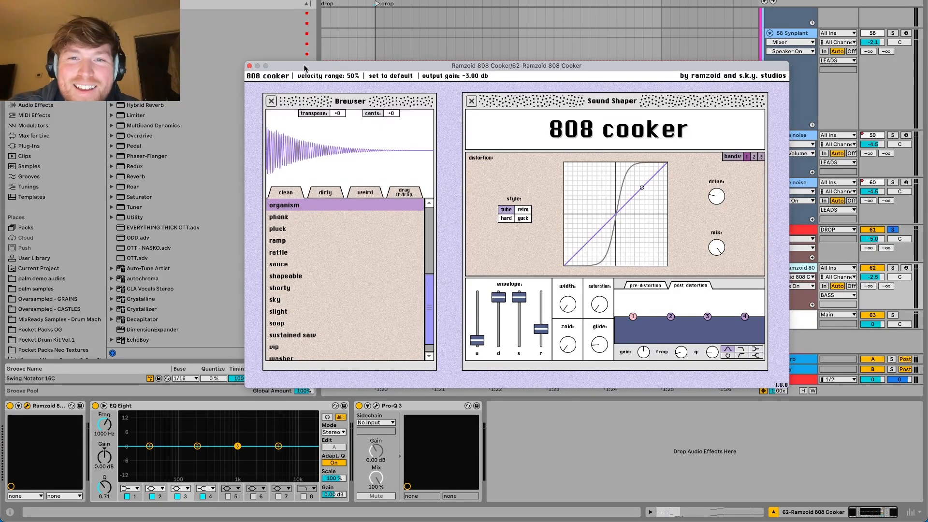
pyautogui.scroll(2, 312, 238)
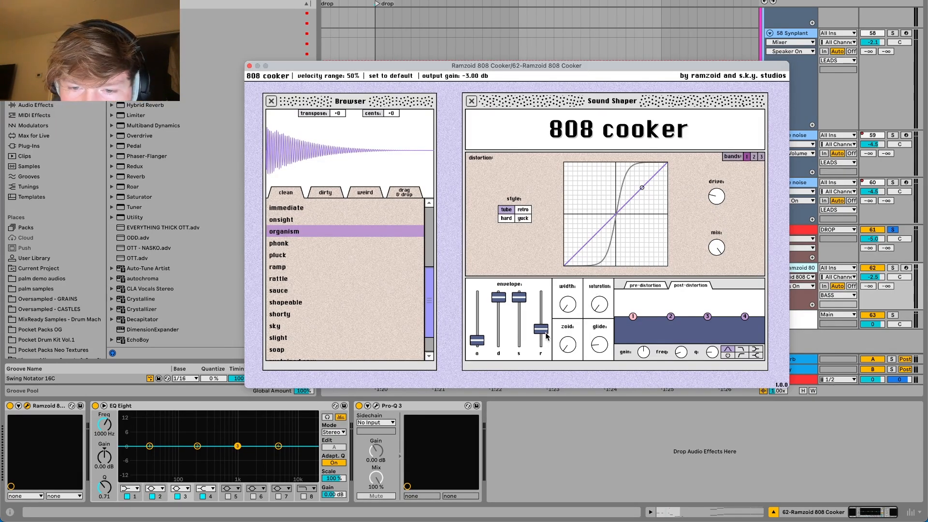
pyautogui.click(249, 67)
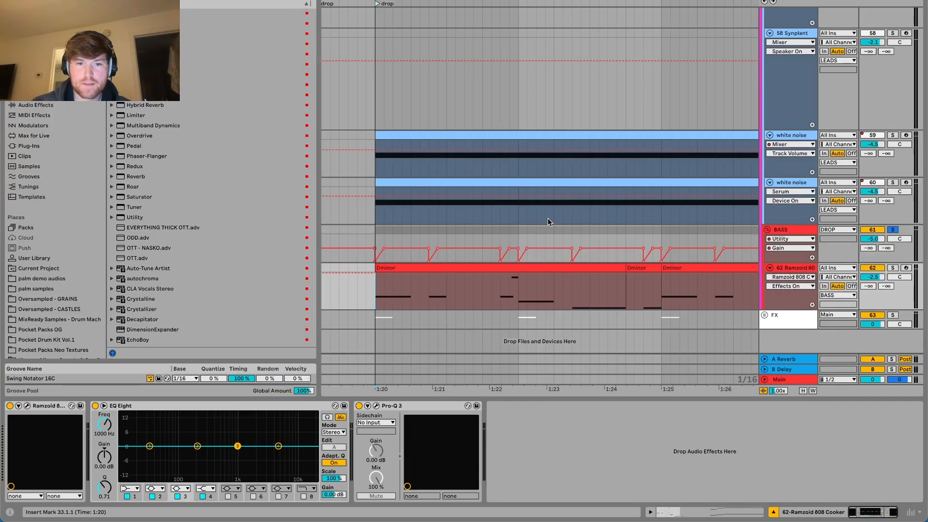
pyautogui.press('space')
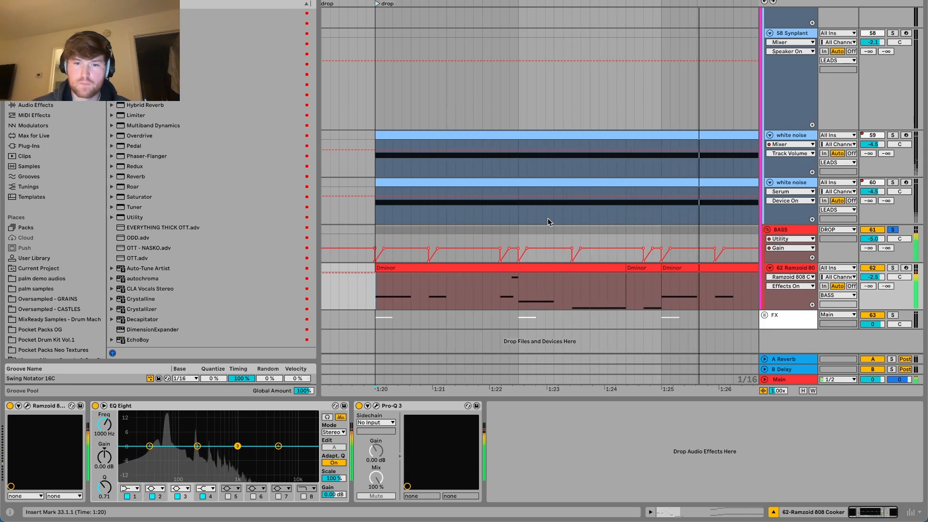
# - Solo the LEADS group together with BASS and play both from 1:20
pyautogui.scroll(2, 548, 221)
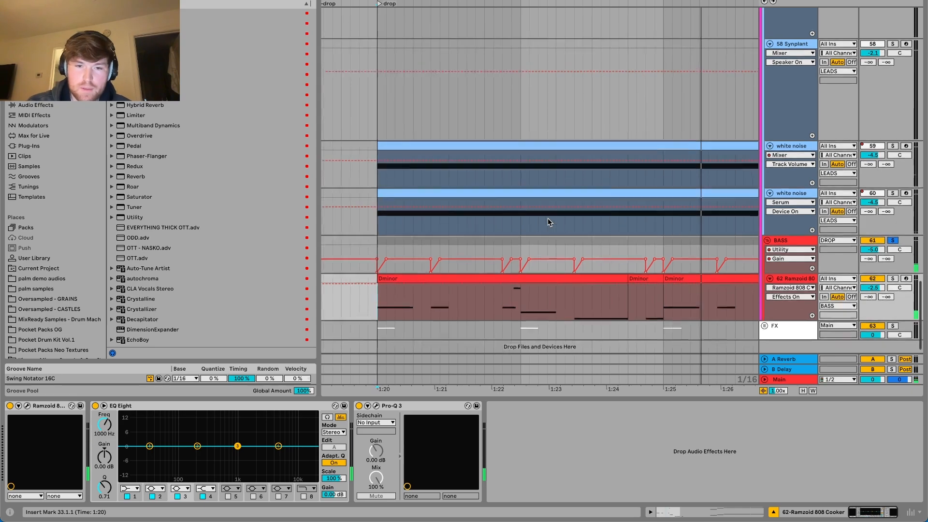
pyautogui.scroll(10, 548, 219)
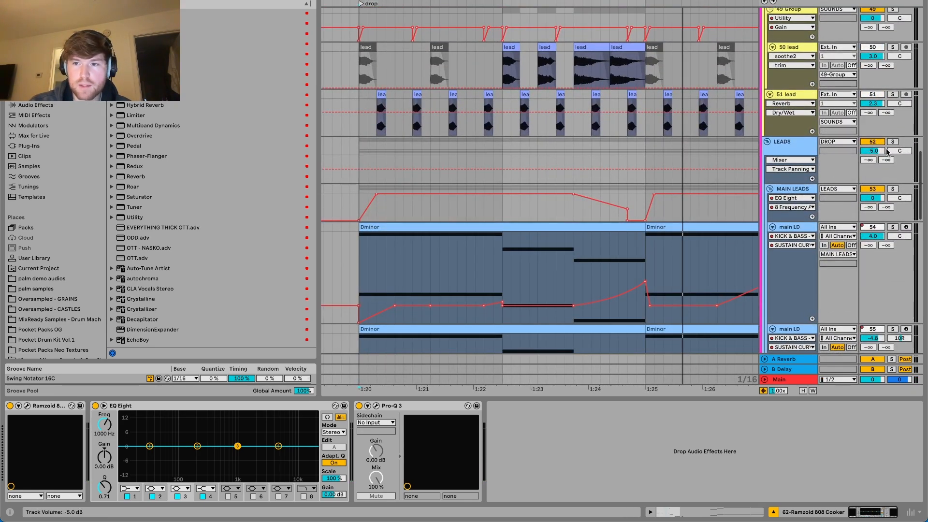
pyautogui.click(486, 169)
pyautogui.press('space')
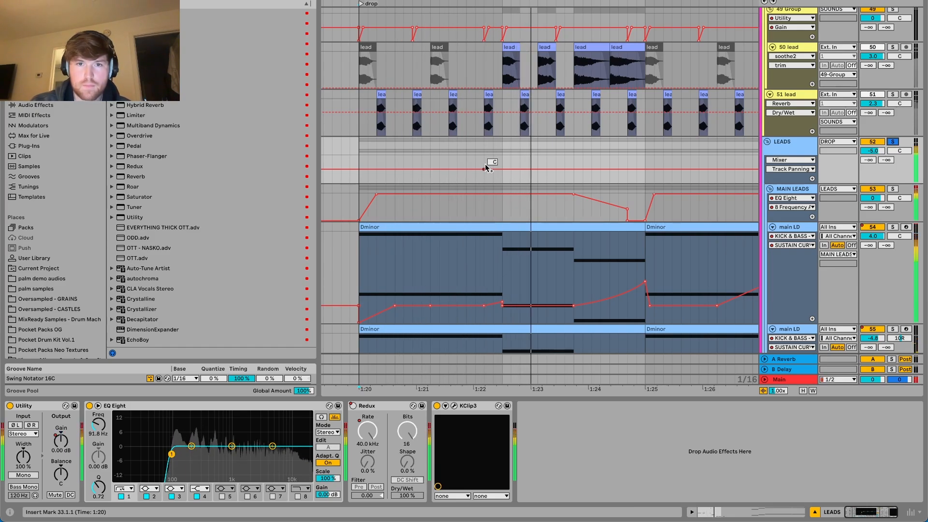
# - Add the KICK group to the soloed LEADS and BASS and audition them together
pyautogui.scroll(12, 485, 169)
pyautogui.scroll(8, 485, 171)
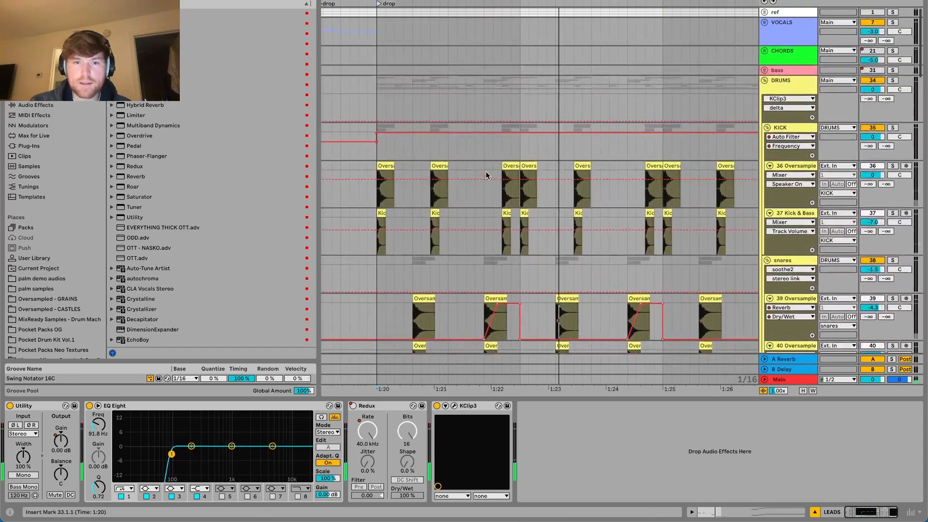
pyautogui.click(898, 132)
pyautogui.click(563, 139)
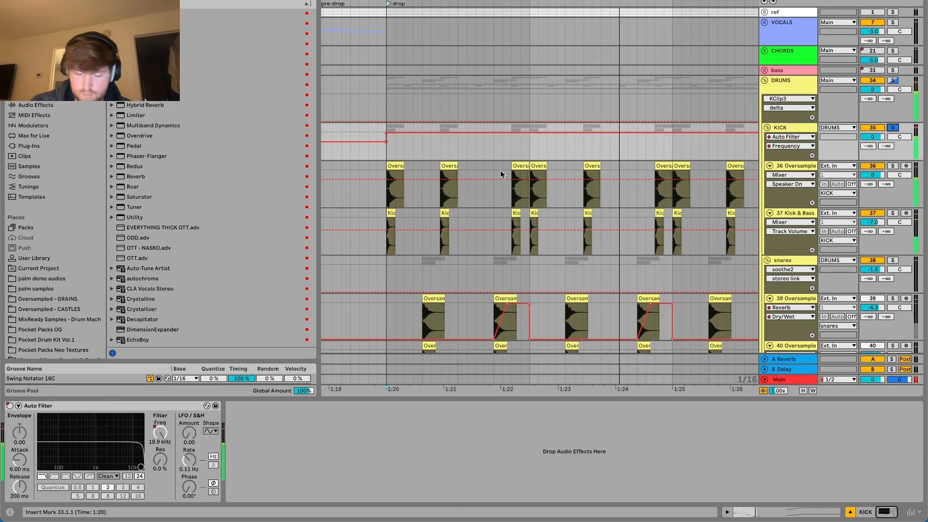
# - Show the Utility Gain automation on the 49 Group and examine its volume dips up close
pyautogui.scroll(-15, 500, 170)
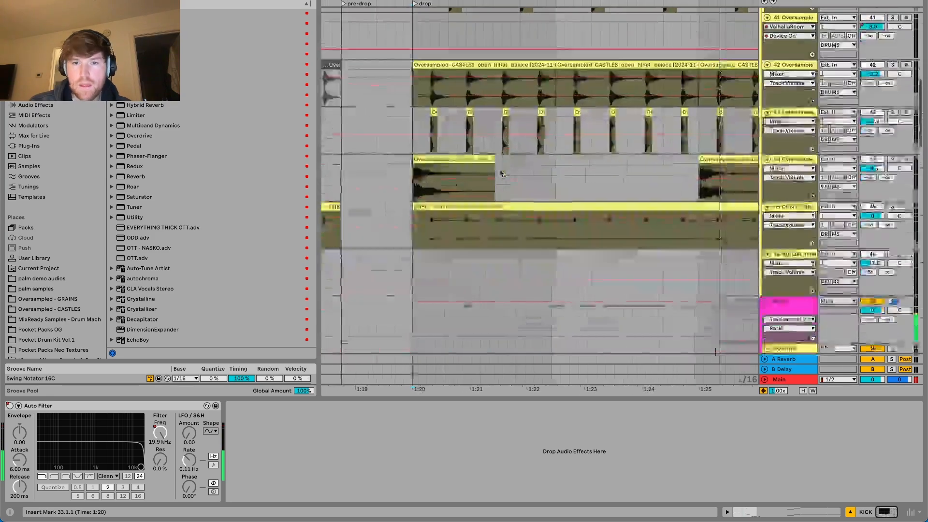
pyautogui.scroll(6, 500, 171)
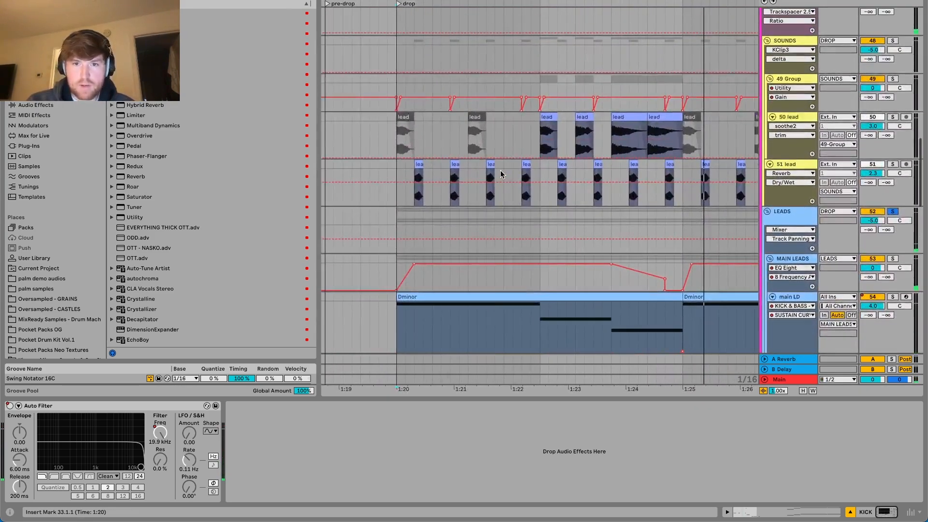
pyautogui.click(805, 79)
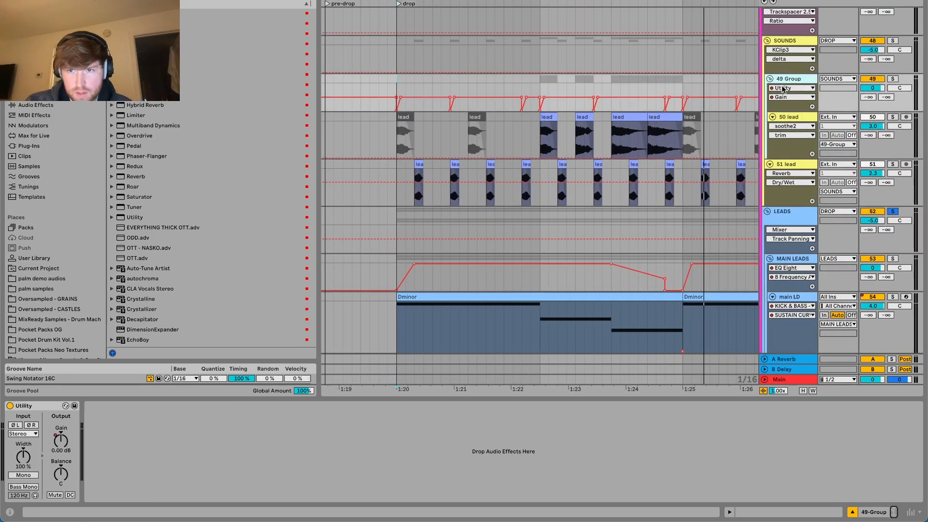
pyautogui.rightClick(55, 444)
pyautogui.click(71, 449)
pyautogui.scroll(5, 378, 102)
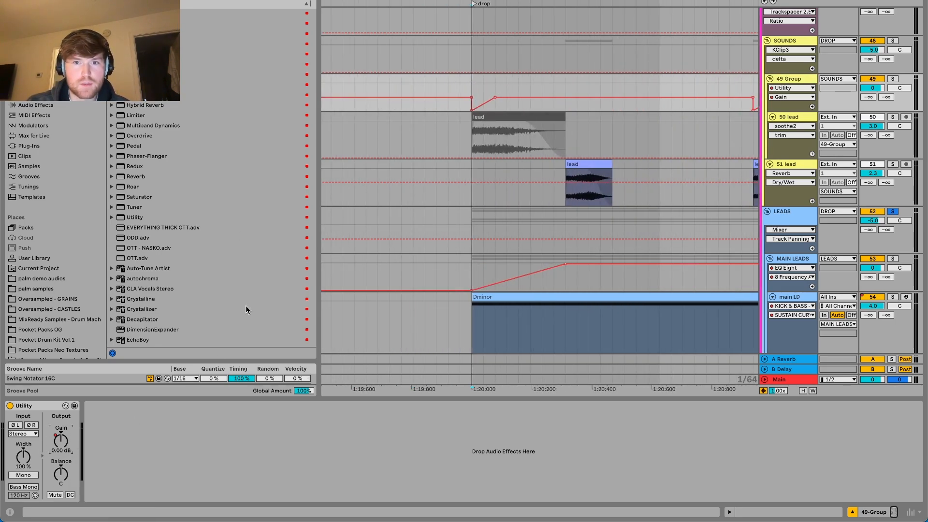
# - Show the Utility Gain automation on the LEADS group and compare it with the BASS group's Gain automation
pyautogui.scroll(-6, 610, 137)
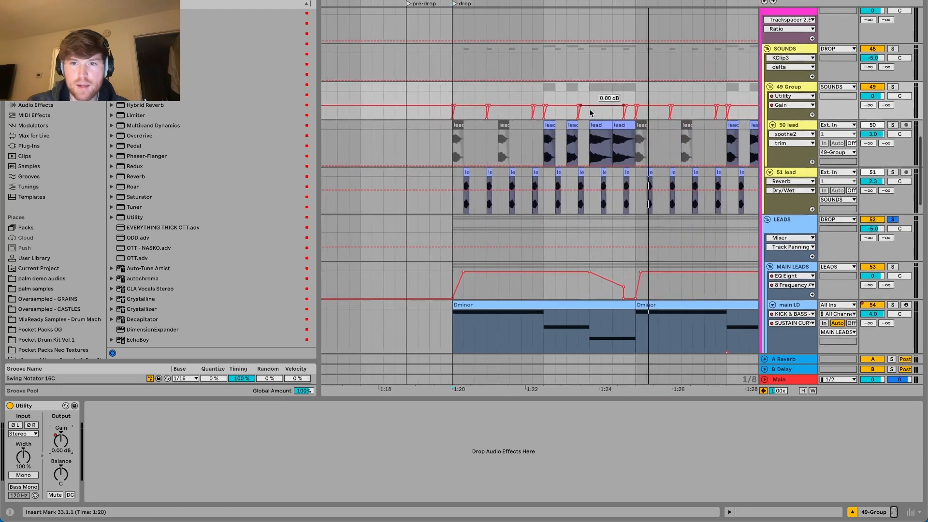
pyautogui.scroll(-5, 727, 132)
pyautogui.click(800, 98)
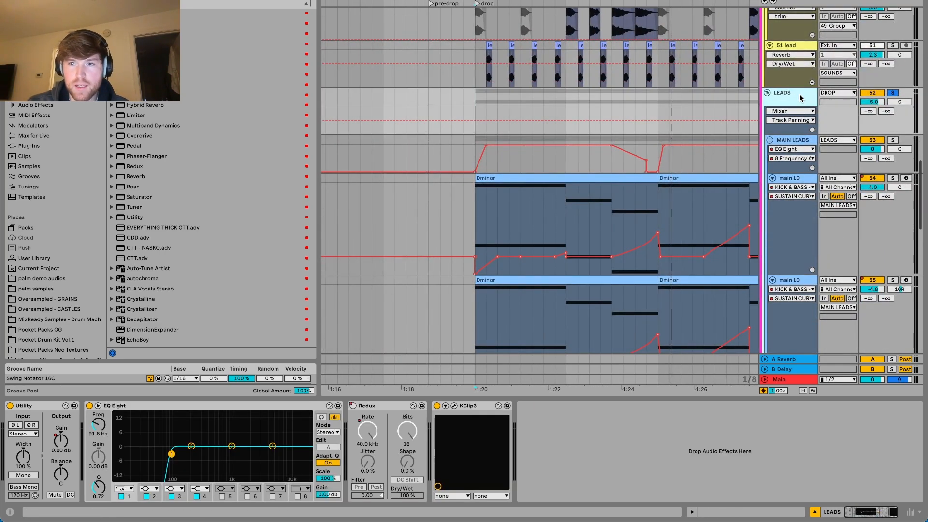
pyautogui.click(790, 111)
pyautogui.click(786, 127)
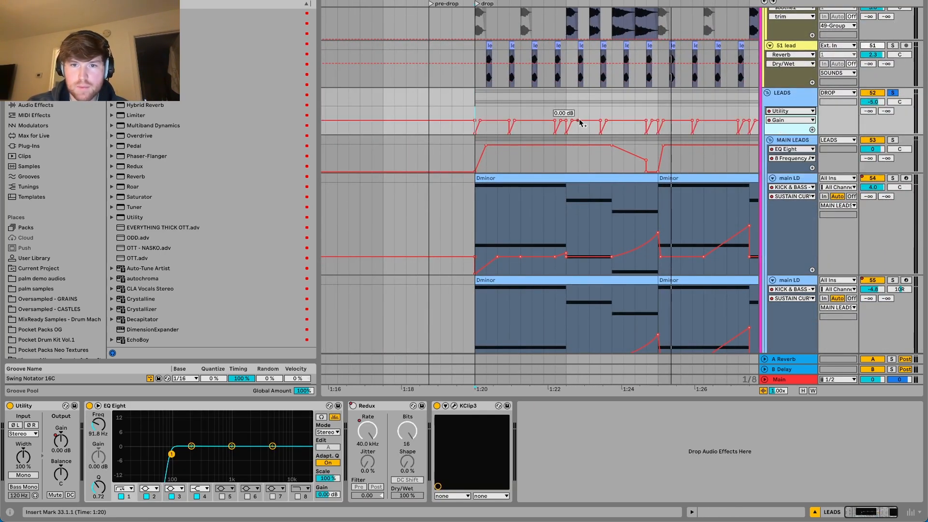
pyautogui.scroll(-10, 568, 160)
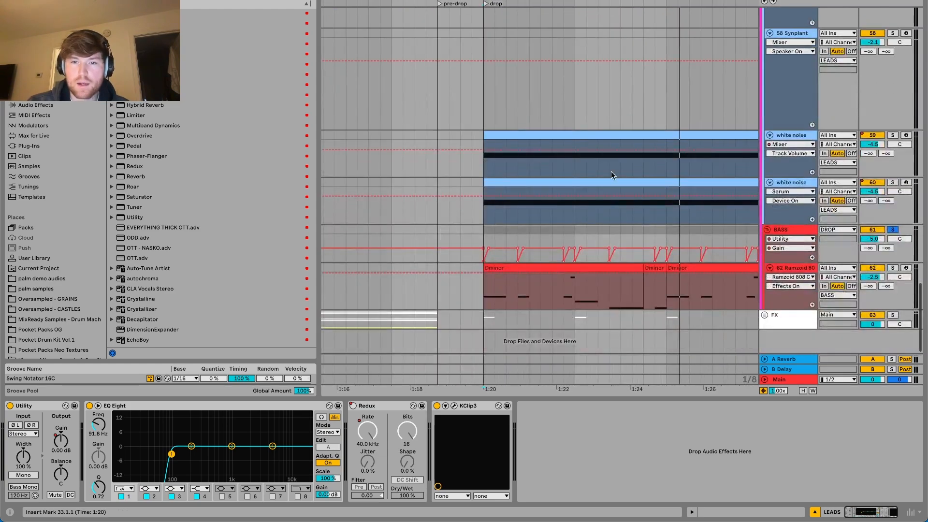
# - Show the Utility Gain automation on the BASS group and place the insert mark at 1:20 to examine its dips
pyautogui.click(784, 228)
pyautogui.click(781, 239)
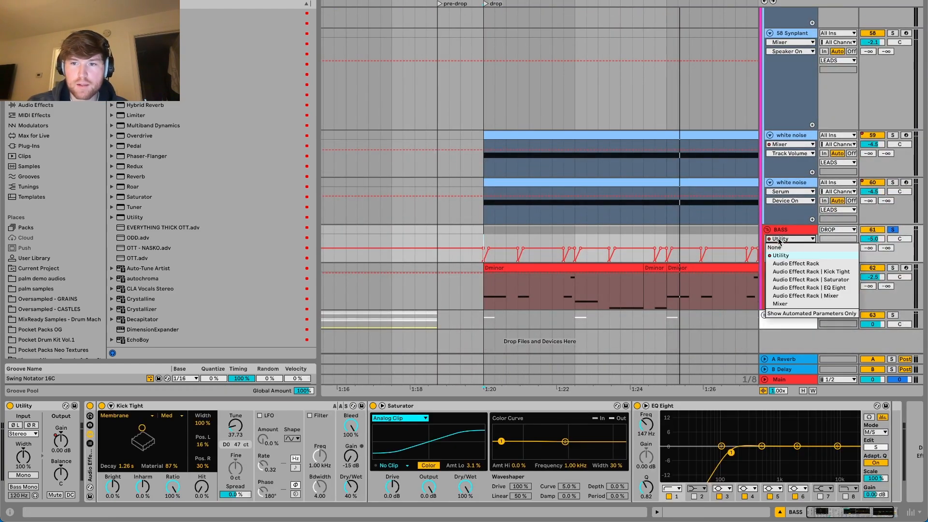
pyautogui.click(780, 231)
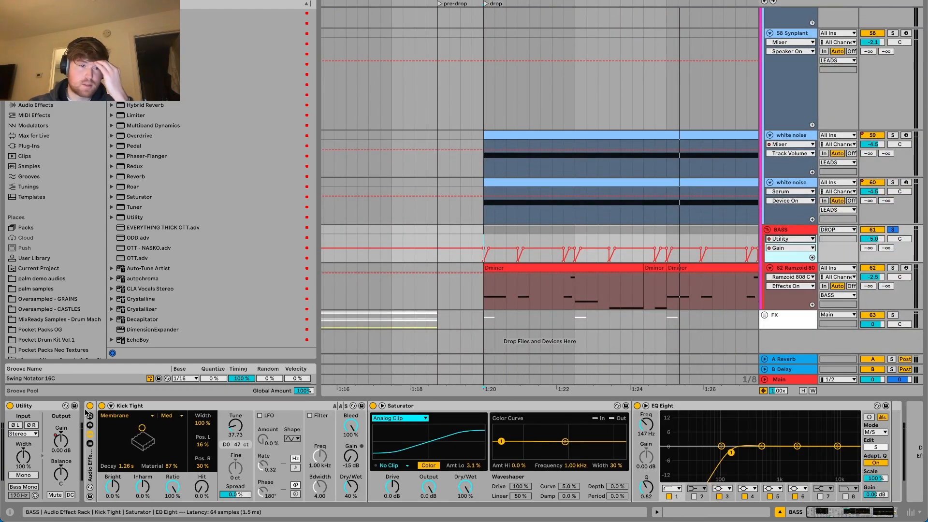
pyautogui.rightClick(60, 447)
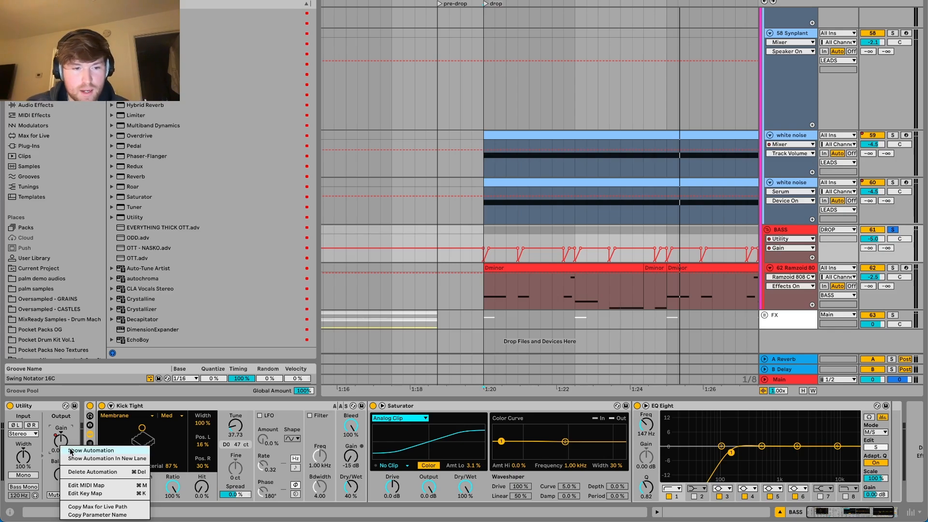
pyautogui.click(77, 449)
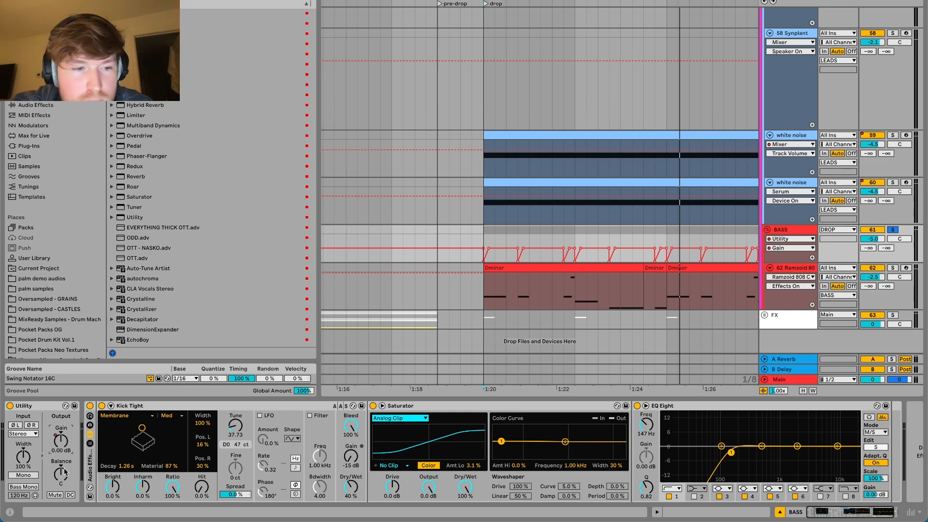
pyautogui.click(490, 242)
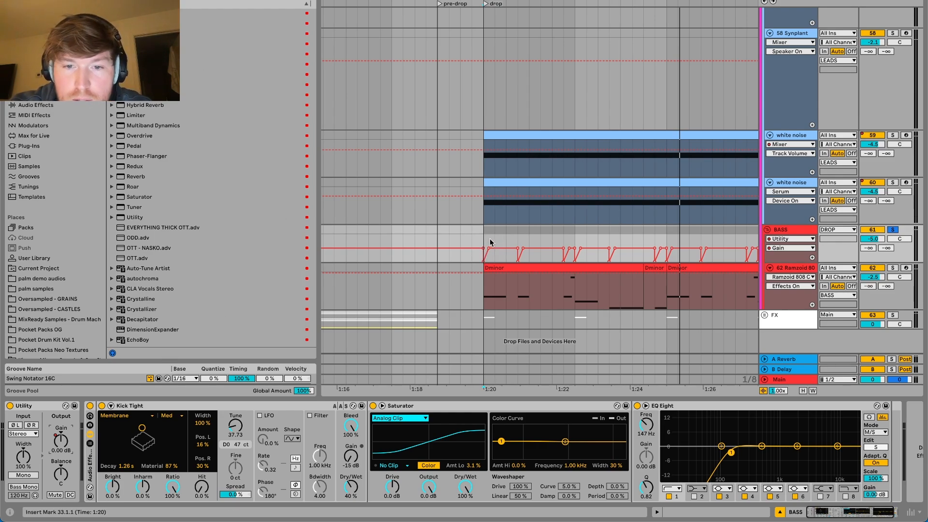
pyautogui.scroll(1, 490, 242)
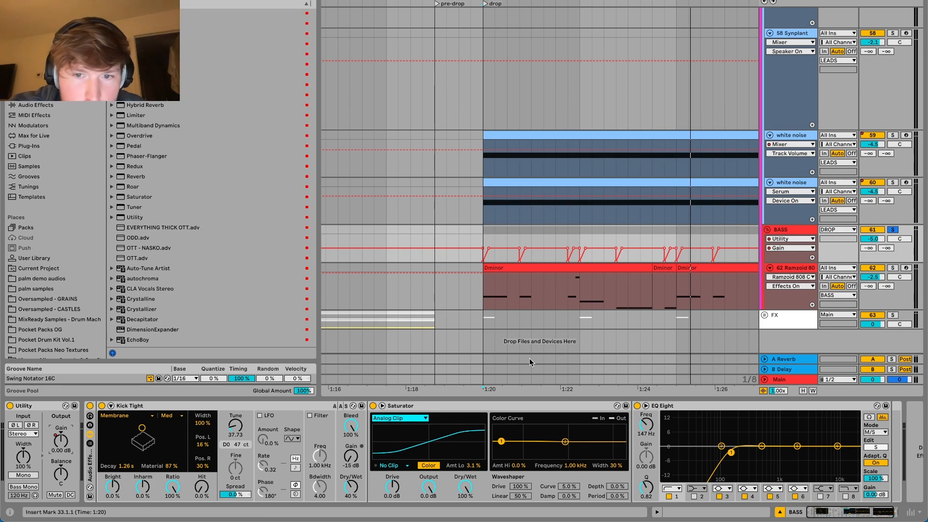
# - Examine the Ramzoid 808 track's devices and the BASS group's rack, selecting its Kick Tight device
pyautogui.click(808, 230)
pyautogui.click(793, 268)
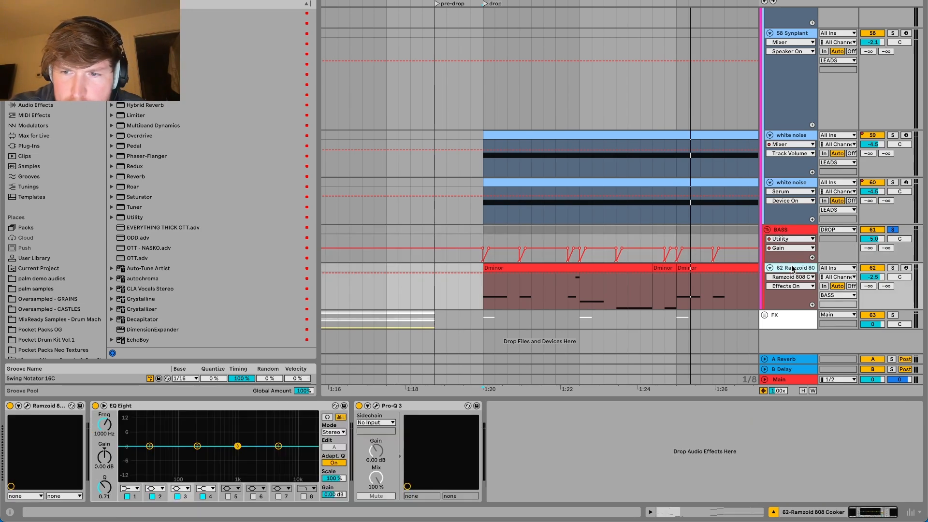
pyautogui.click(785, 232)
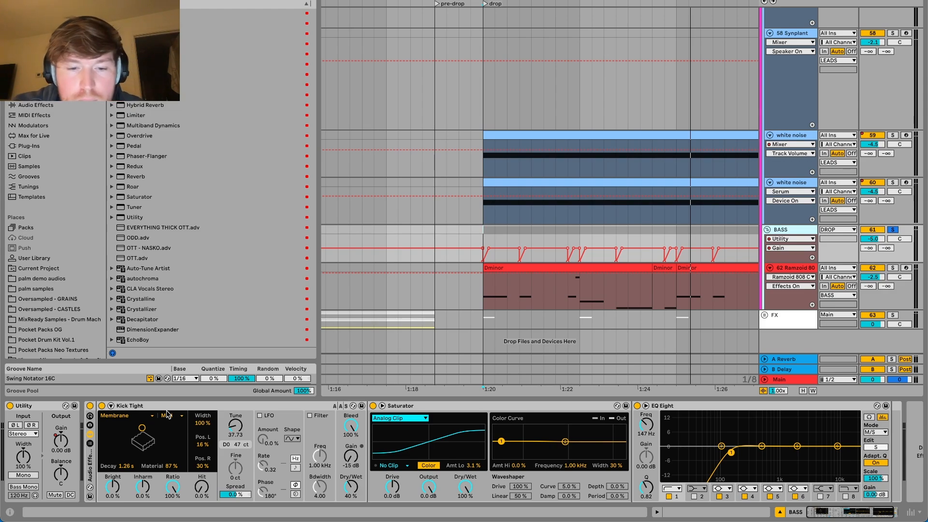
pyautogui.hscroll(2, 167, 414)
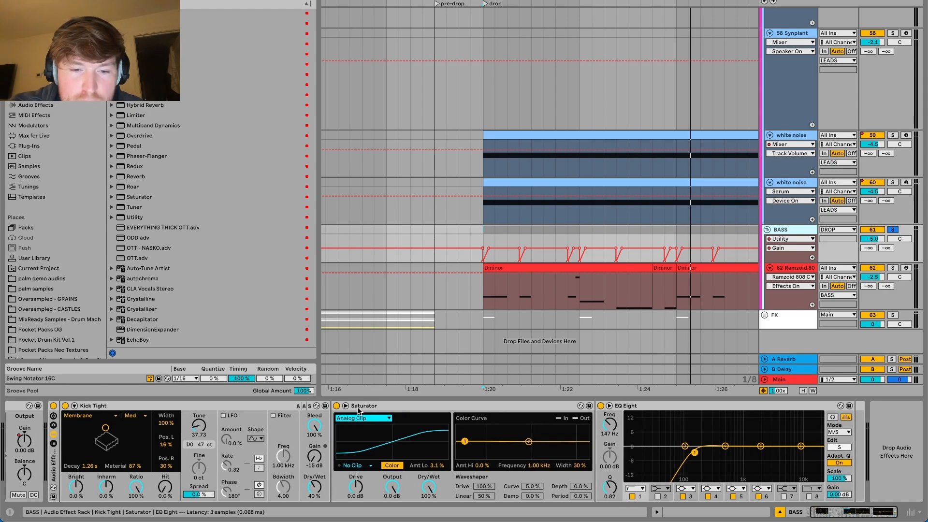
pyautogui.click(110, 406)
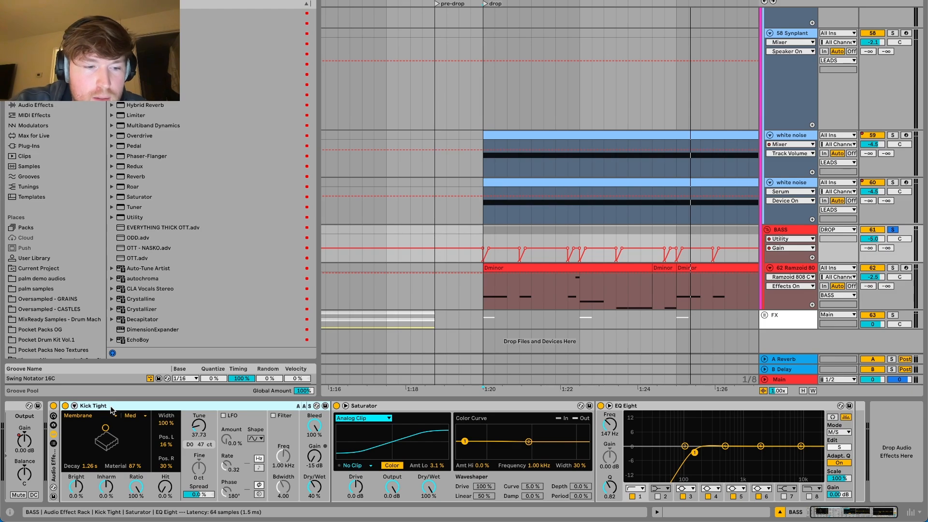
# - Play the soloed BASS group from 1:20 and compare its sound with Kick Tight bypassed and re-enabled
pyautogui.click(473, 292)
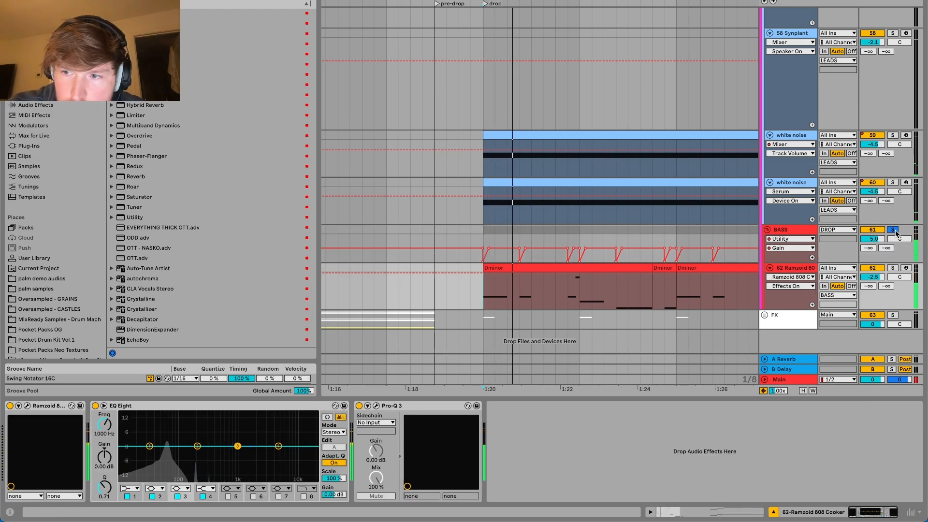
pyautogui.click(506, 236)
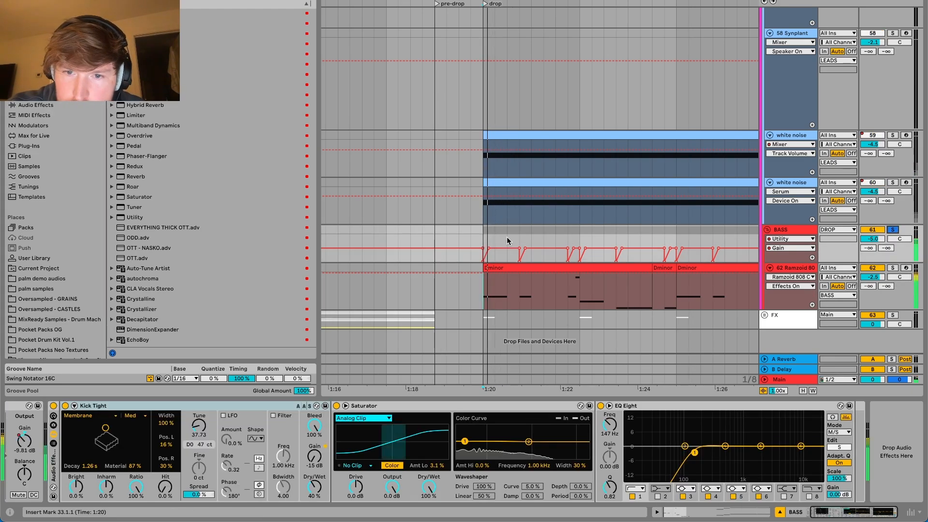
pyautogui.click(65, 406)
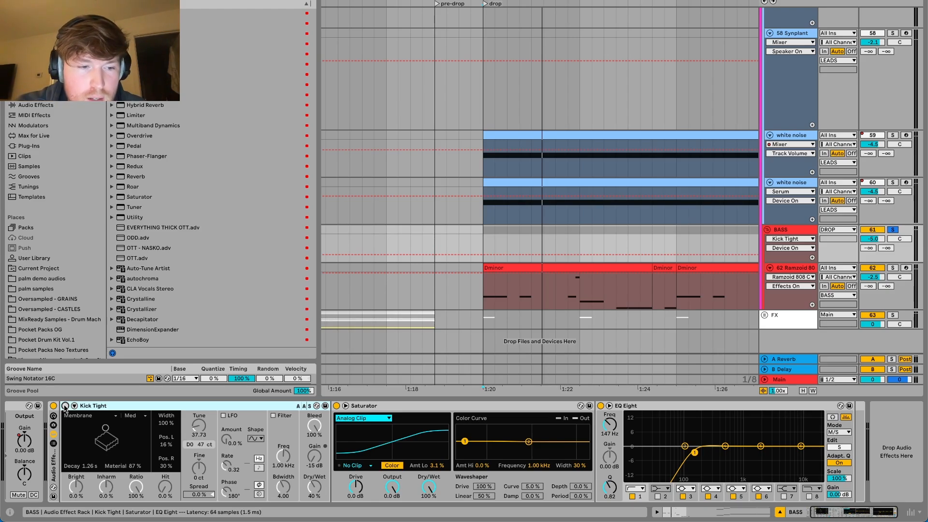
pyautogui.click(65, 407)
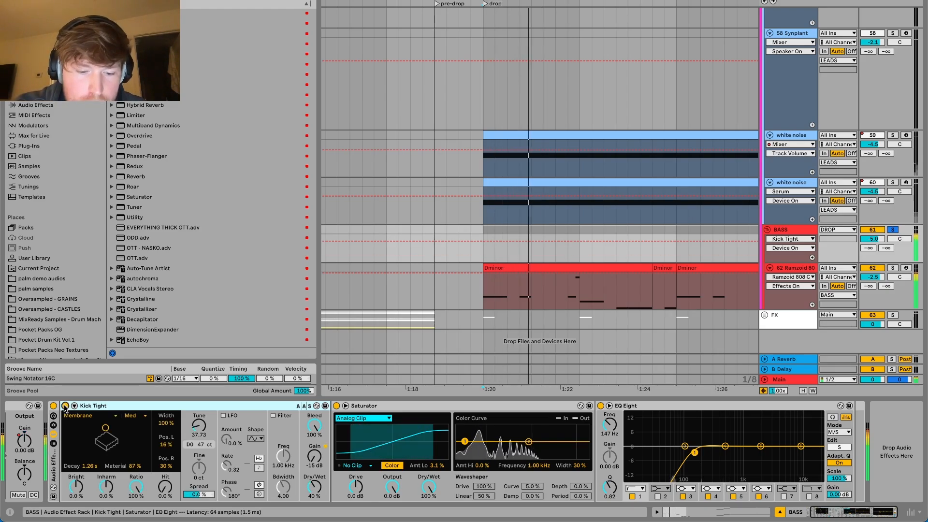
pyautogui.click(66, 406)
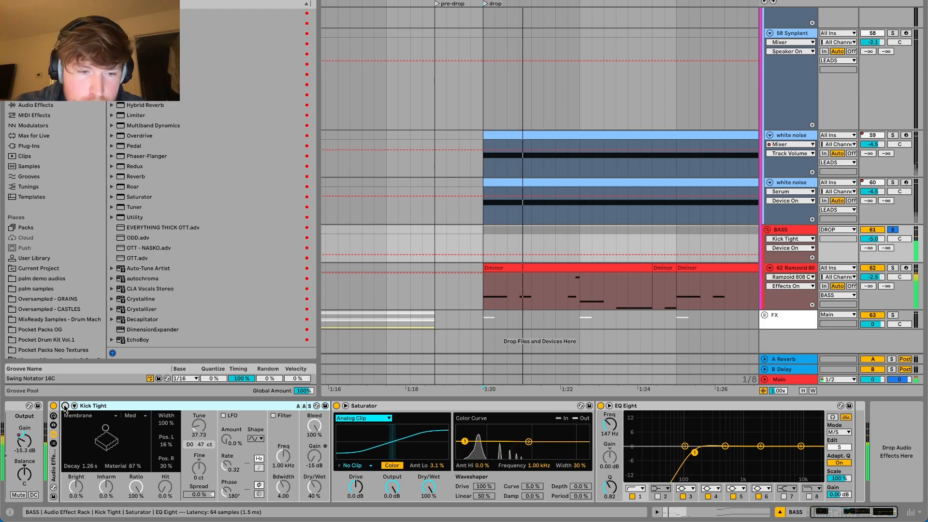
pyautogui.click(66, 407)
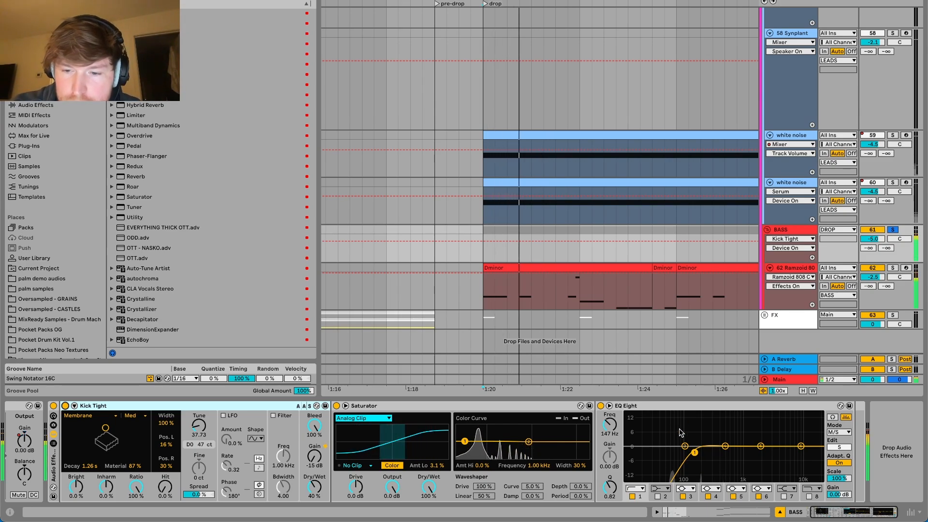
# - Compare the bass with the BASS group's EQ Eight bypassed and re-enabled, and unsolo the BASS group
pyautogui.click(600, 406)
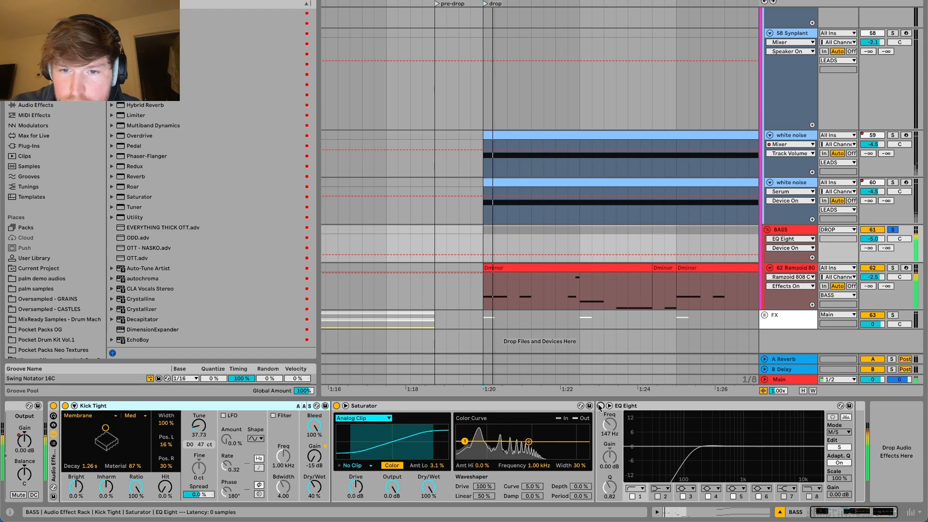
pyautogui.click(601, 406)
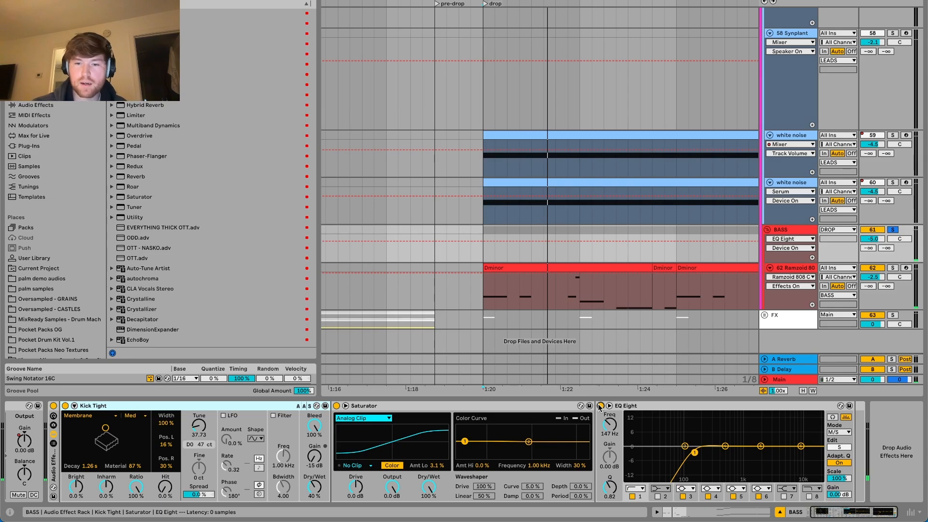
pyautogui.click(892, 229)
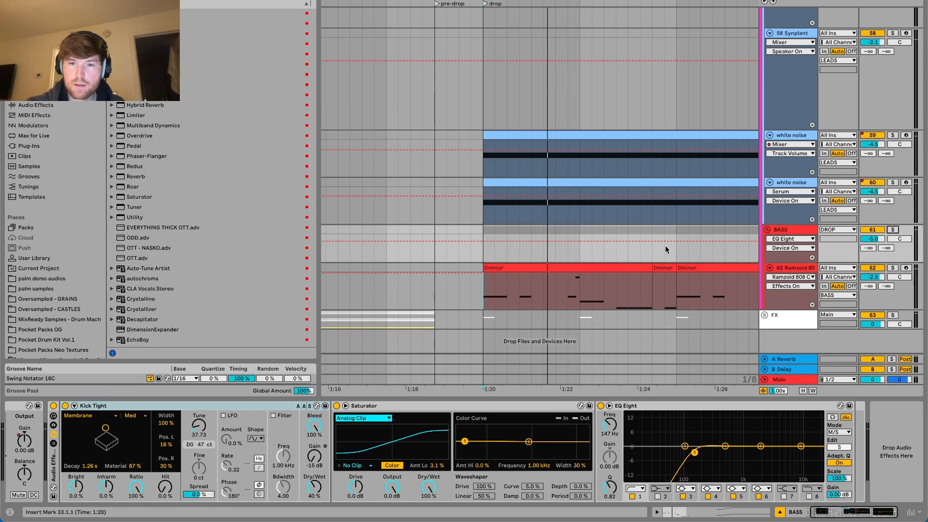
# - Select the LEADS group and look over the main LD and high pitch clips and automation across the drop
pyautogui.scroll(-3, 665, 246)
pyautogui.scroll(2, 665, 247)
pyautogui.hscroll(2, 665, 247)
pyautogui.scroll(3, 665, 247)
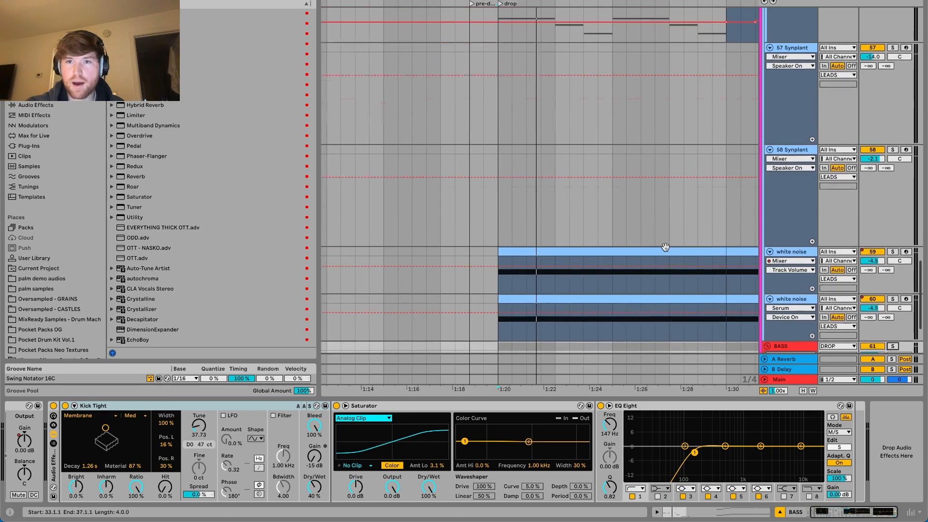
pyautogui.scroll(-4, 665, 247)
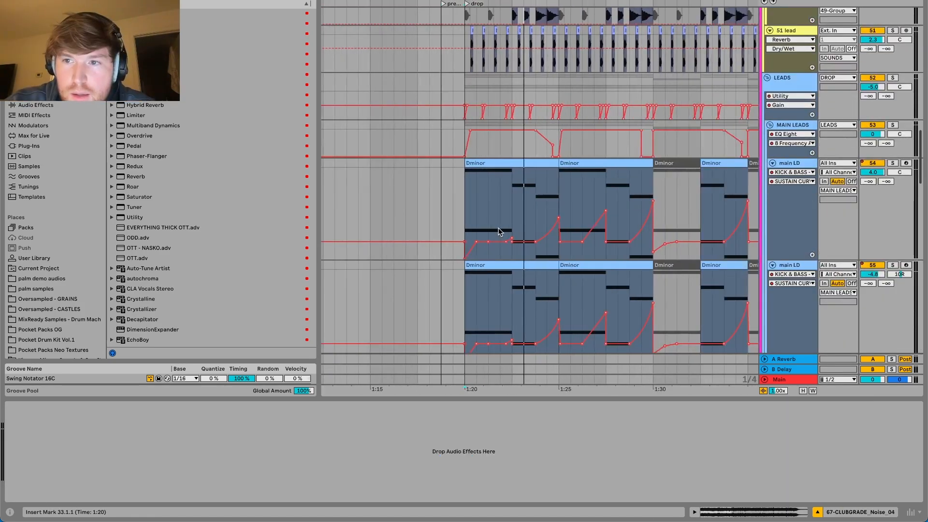
pyautogui.click(794, 78)
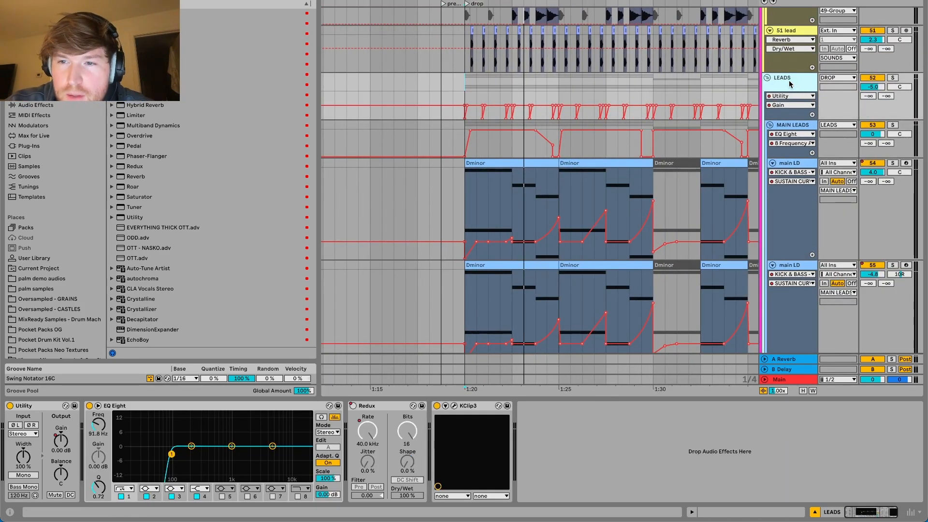
pyautogui.hscroll(3, 606, 170)
pyautogui.scroll(-1, 606, 170)
pyautogui.scroll(-5, 605, 170)
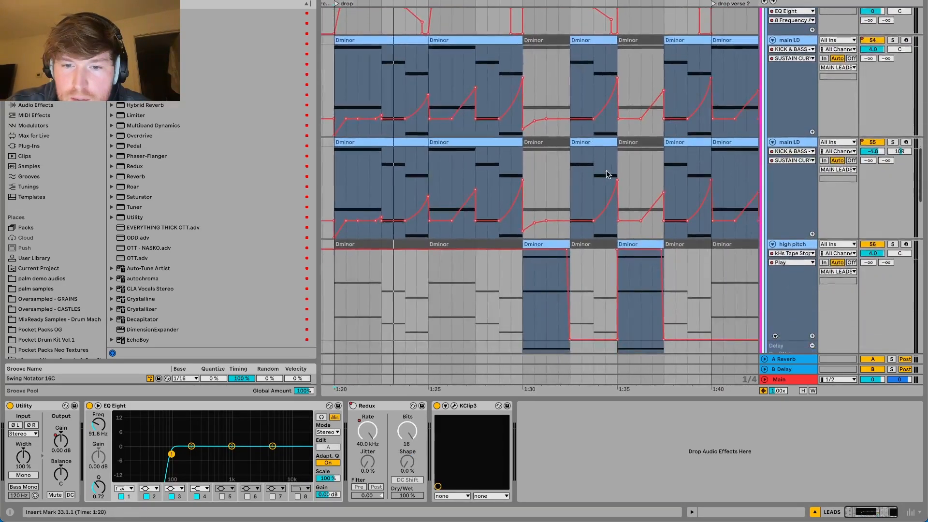
pyautogui.hscroll(2, 606, 170)
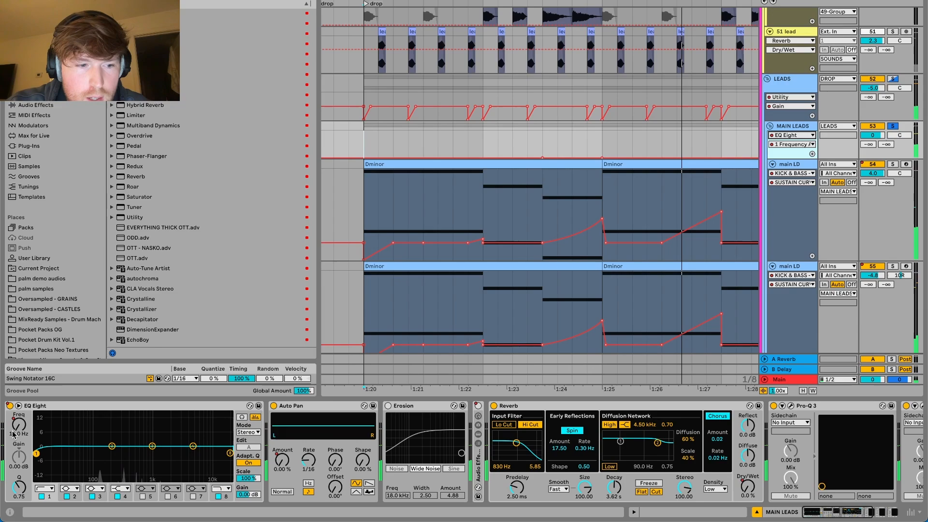
# - Show the EQ Eight 8 Frequency A automation on the MAIN LEADS group while playing the soloed leads from 1:20
pyautogui.rightClick(10, 425)
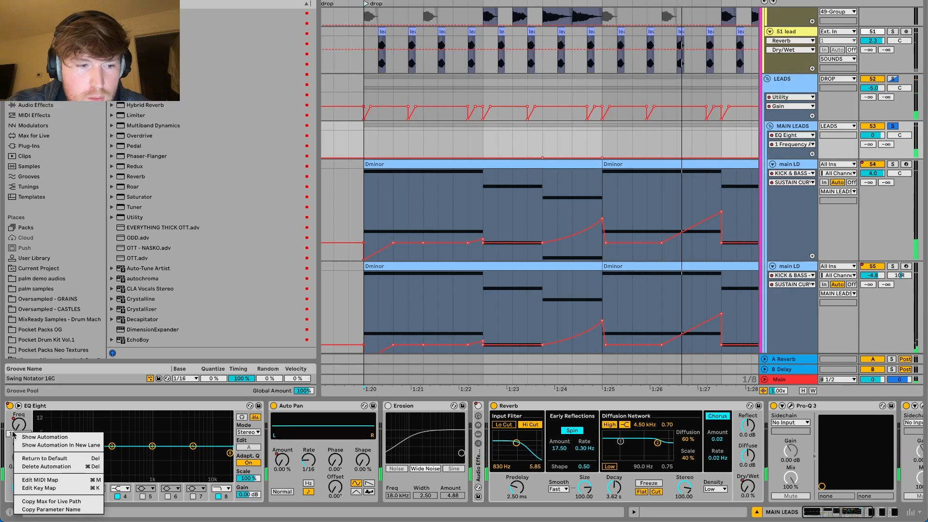
pyautogui.click(29, 459)
pyautogui.press('space')
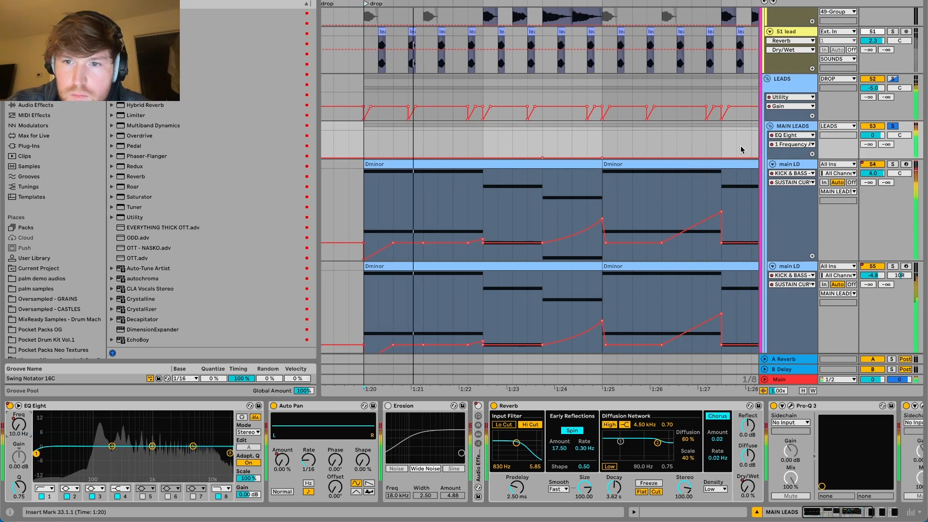
pyautogui.click(792, 144)
pyautogui.scroll(-10, 793, 261)
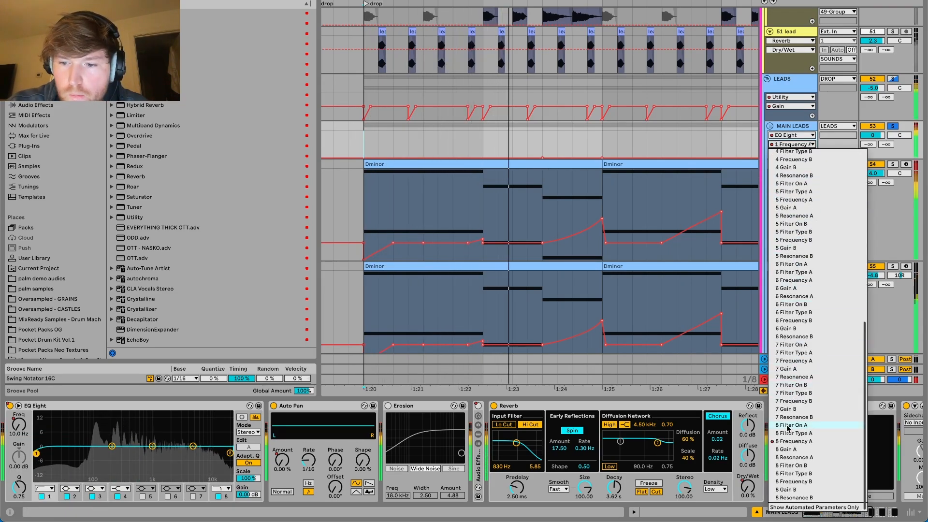
pyautogui.click(787, 441)
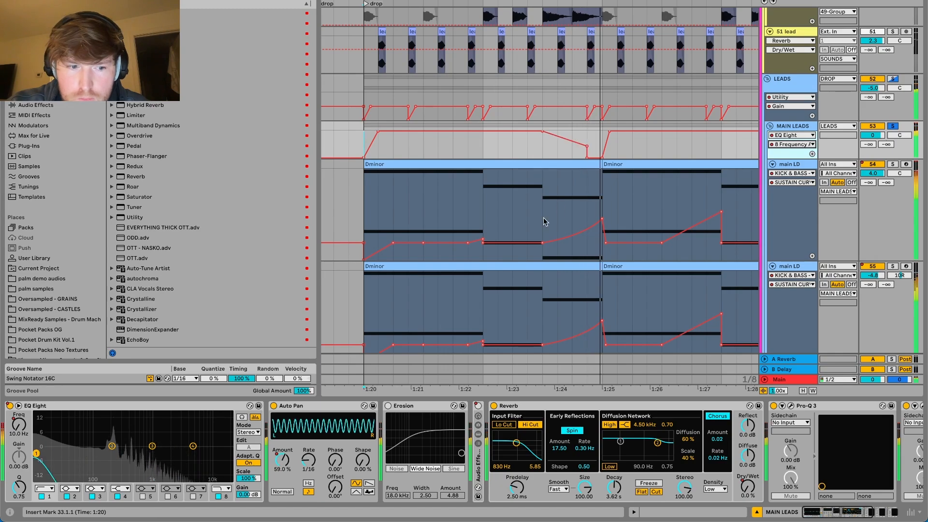
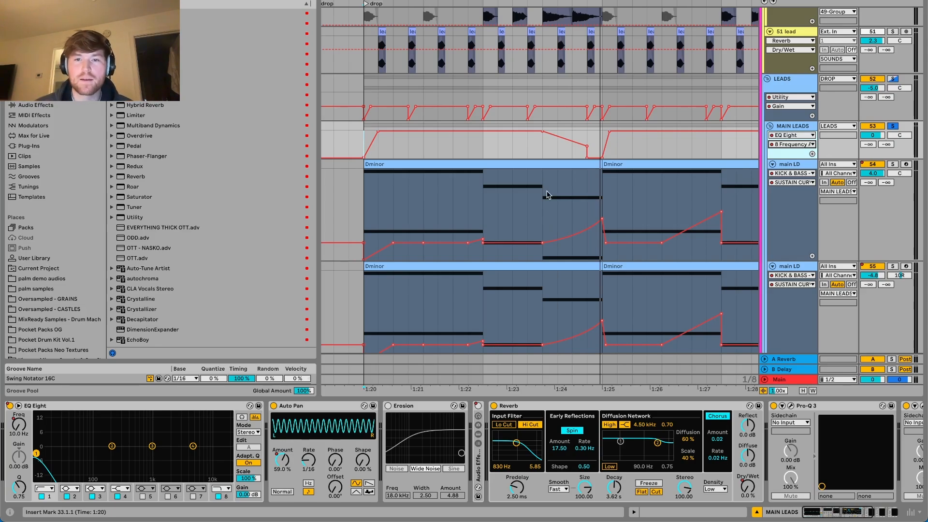
# - Audition the MAIN LEADS filter sweep from 1:23:750 and turn off the solo on the leads groups
pyautogui.click(541, 146)
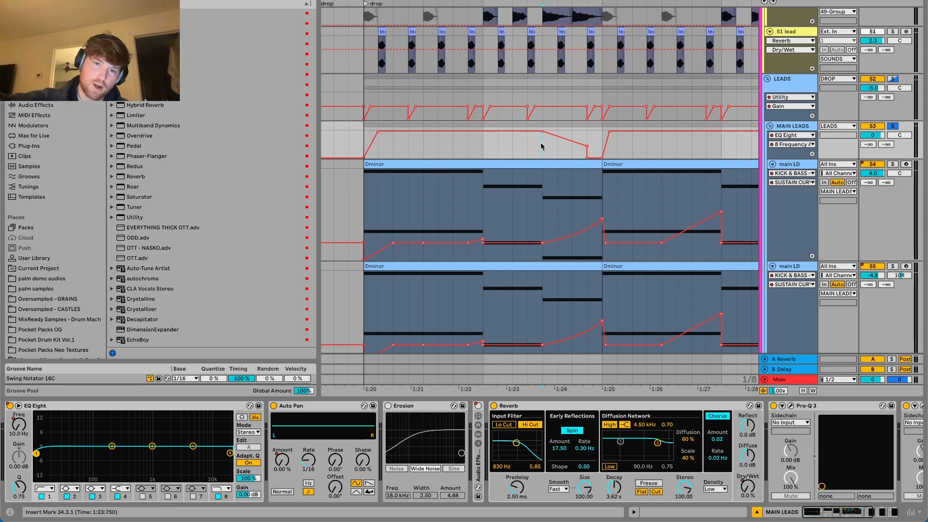
pyautogui.press('space')
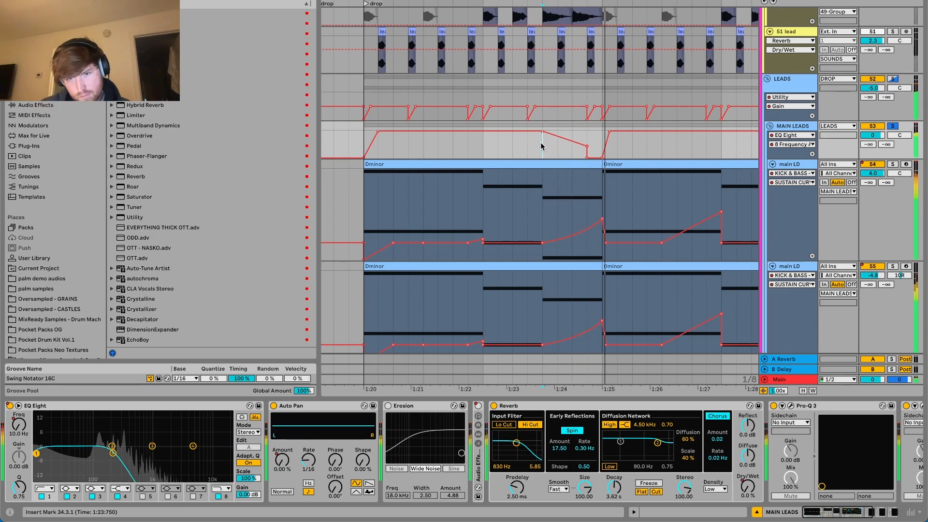
pyautogui.scroll(-3, 541, 146)
pyautogui.hscroll(5, 541, 146)
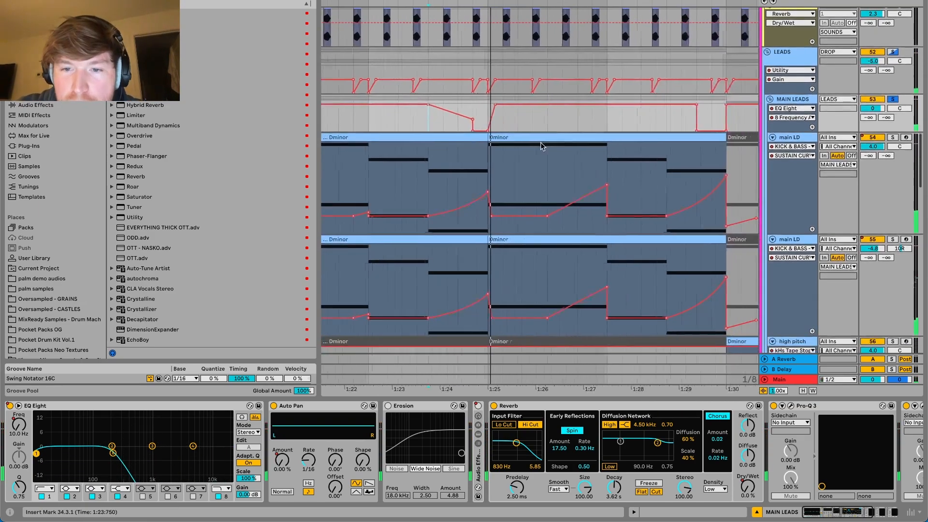
pyautogui.hscroll(-4, 542, 146)
pyautogui.scroll(1, 541, 146)
pyautogui.click(894, 78)
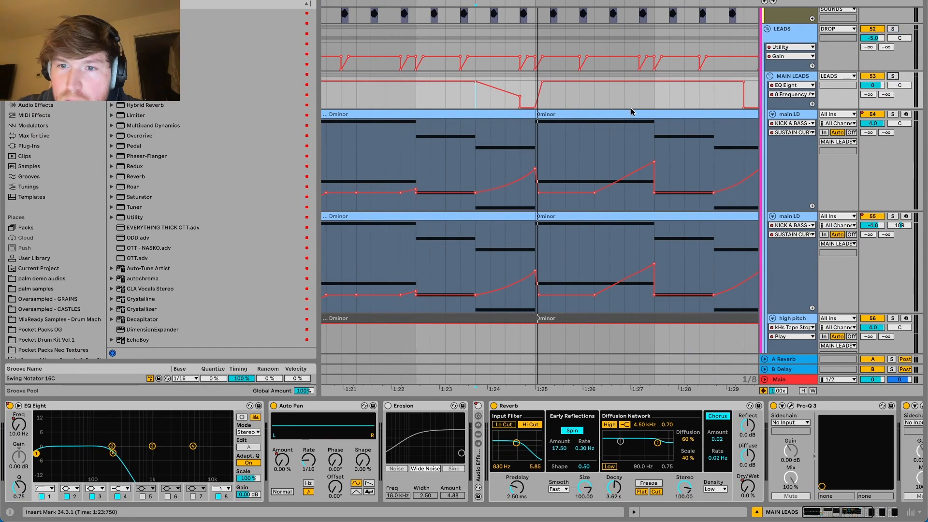
# - Play the drop from 1:27:500 into the high pitch track's first active clip
pyautogui.hscroll(3, 632, 111)
pyautogui.scroll(1, 632, 111)
pyautogui.scroll(-3, 631, 111)
pyautogui.scroll(-3, 595, 117)
pyautogui.hscroll(4, 595, 118)
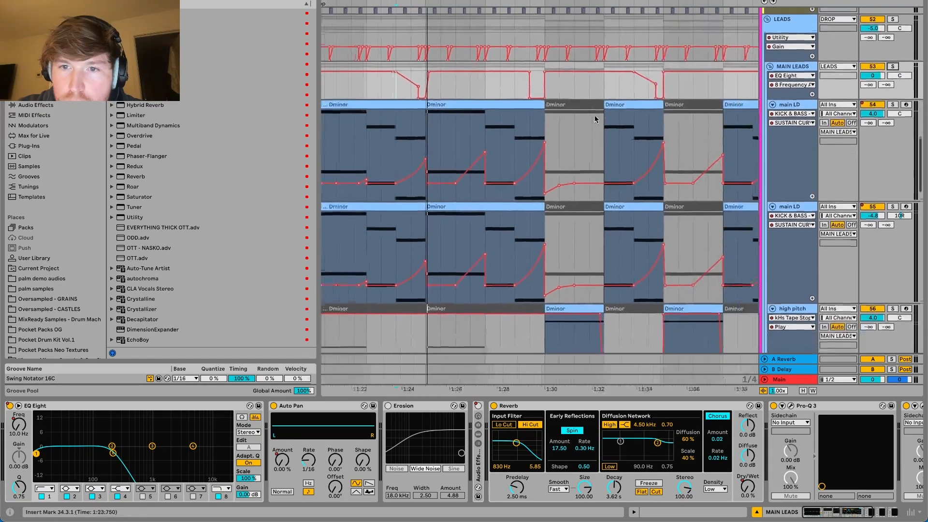
pyautogui.scroll(-2, 538, 235)
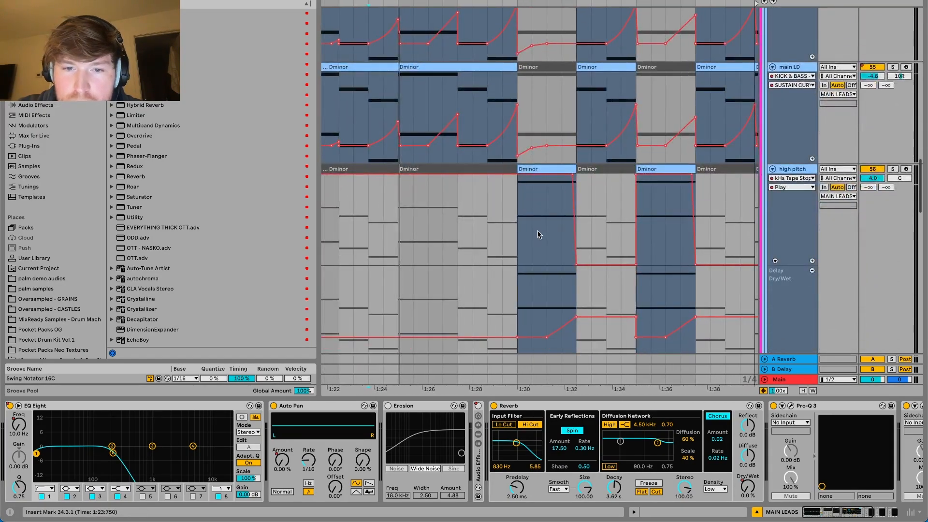
pyautogui.click(457, 226)
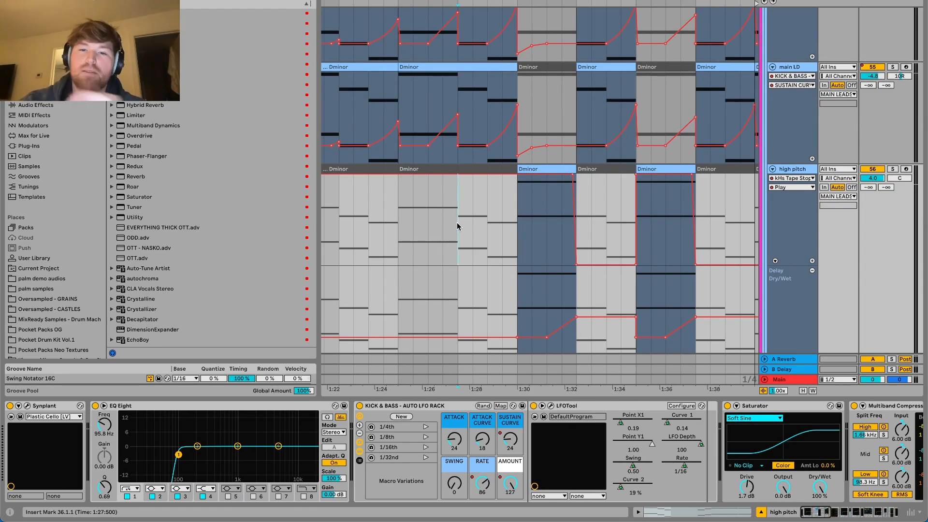
pyautogui.press('space')
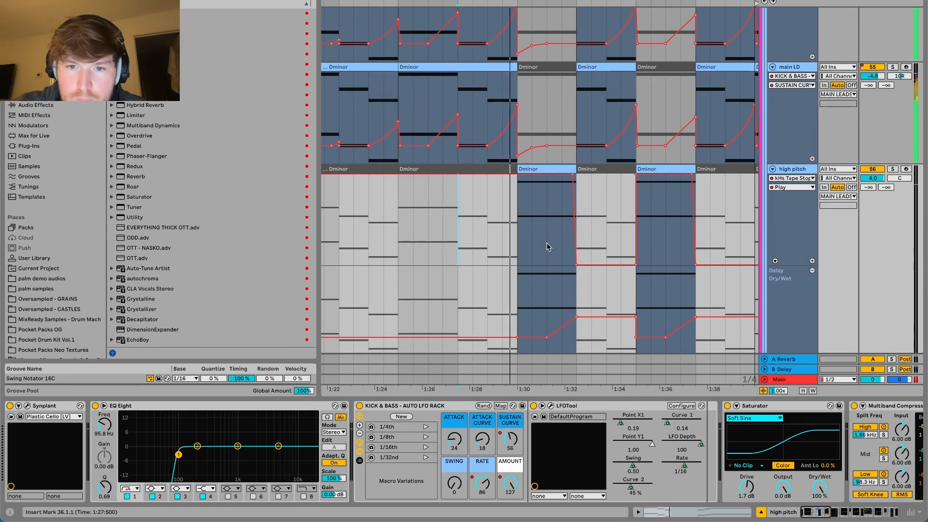
pyautogui.press('space')
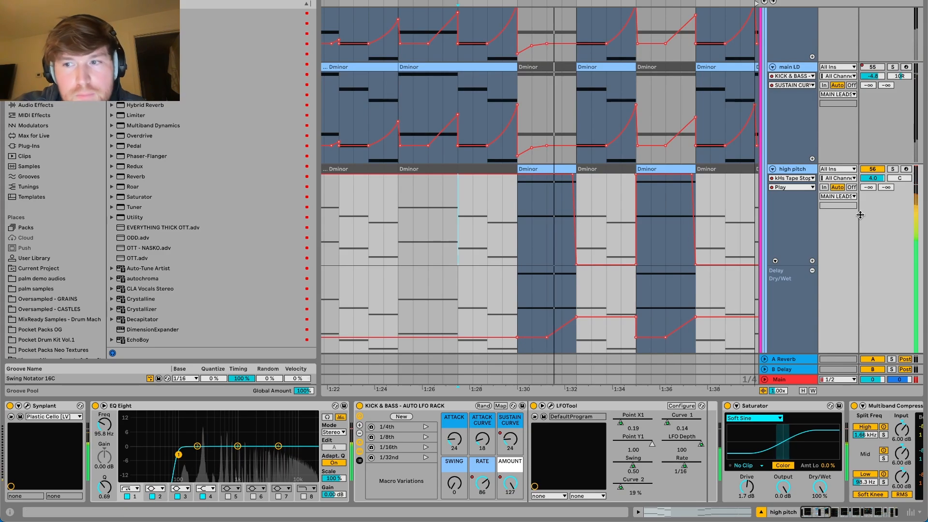
# - Solo the high pitch track, place the insert mark at 1:30, and view its Synplant instrument window
pyautogui.press('s')
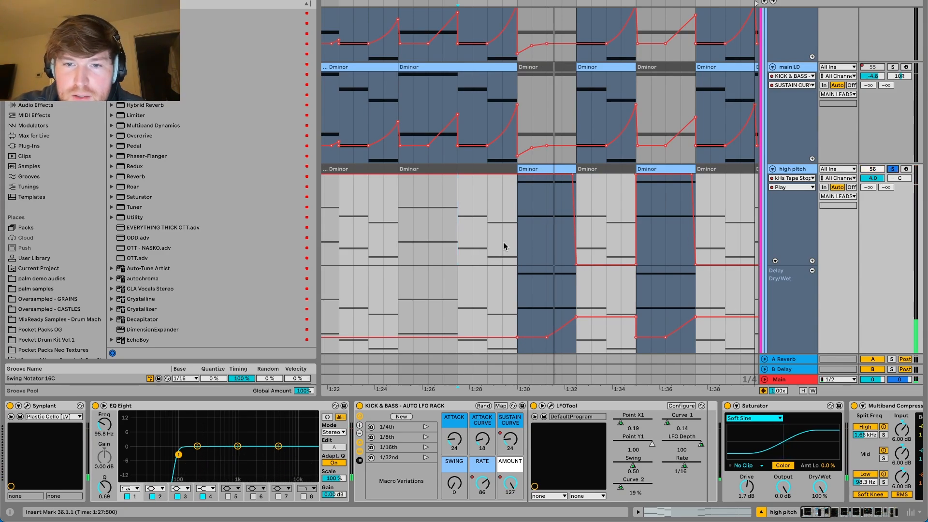
pyautogui.click(518, 230)
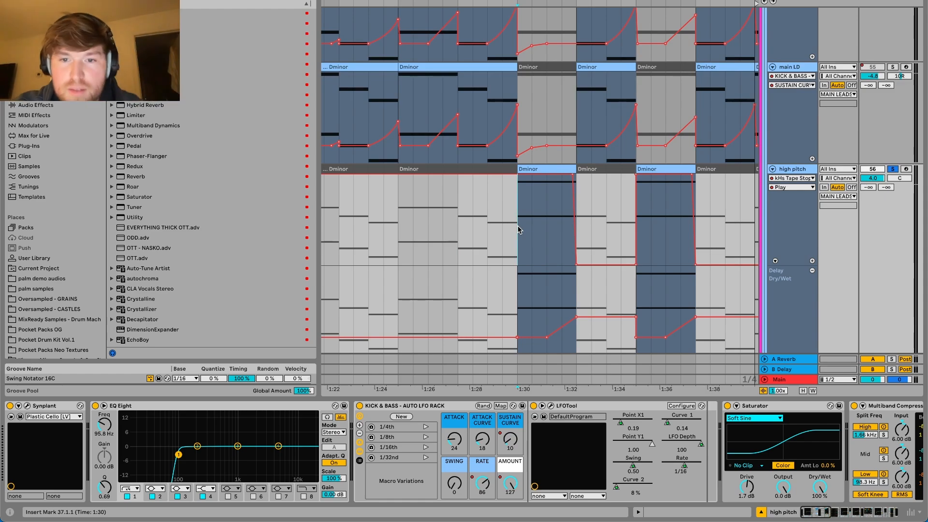
pyautogui.click(27, 406)
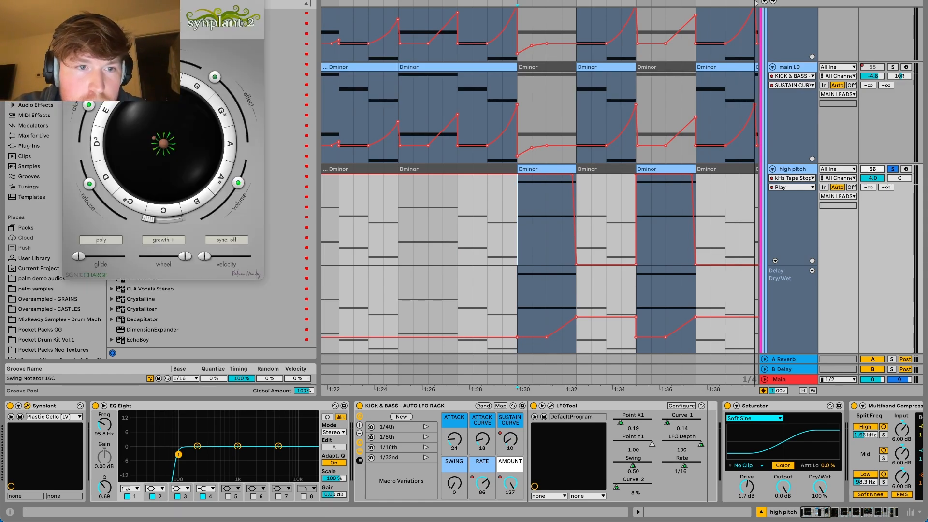
pyautogui.moveTo(130, 1); pyautogui.dragTo(475, 69)
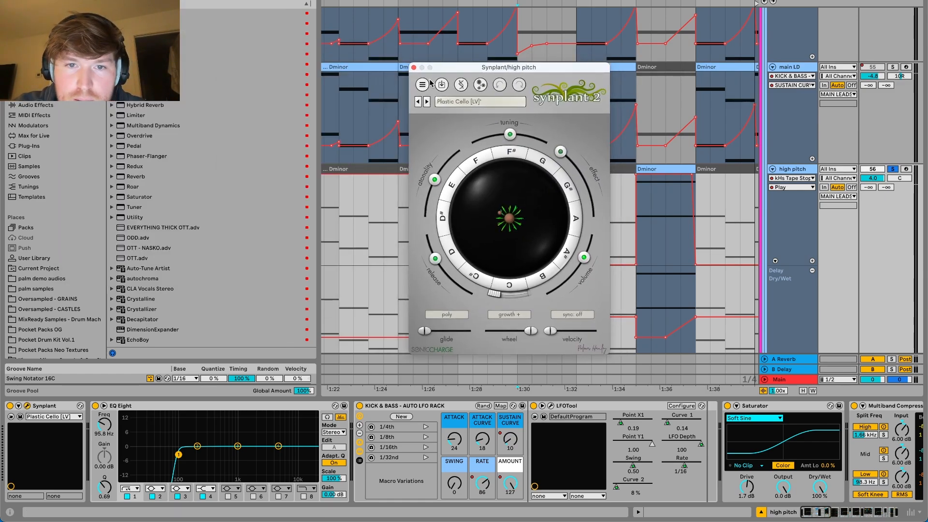
pyautogui.click(414, 67)
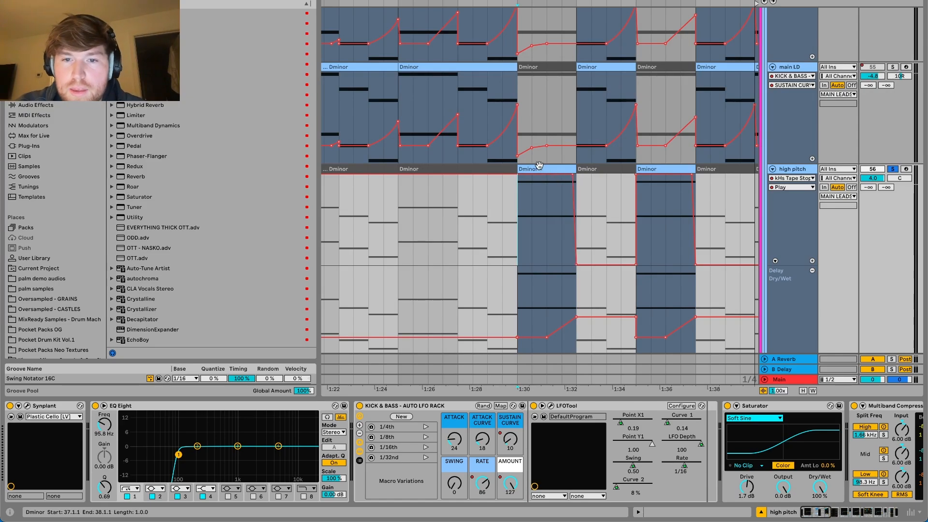
# - Open the high pitch Dminor clip at 1:30 in the notes view and select its C4 and E5 notes in turn
pyautogui.click(540, 168)
pyautogui.click(285, 350)
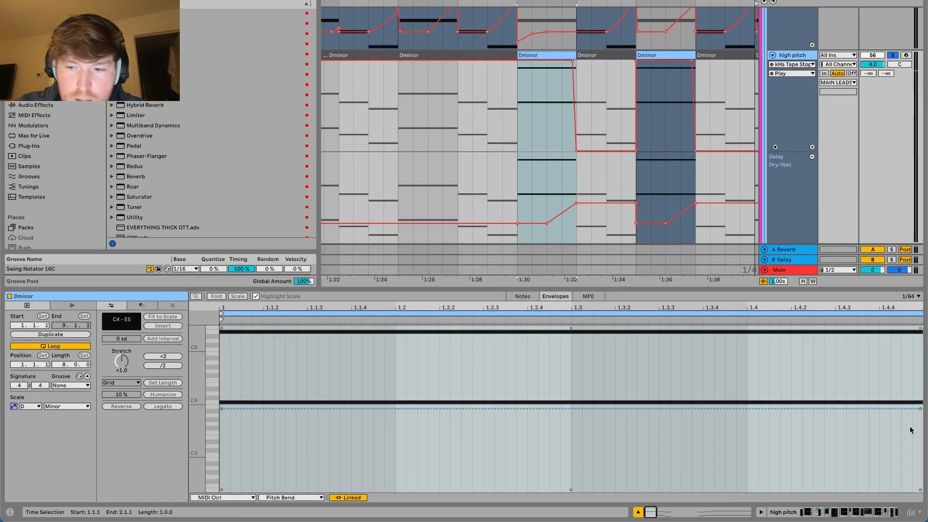
pyautogui.click(524, 297)
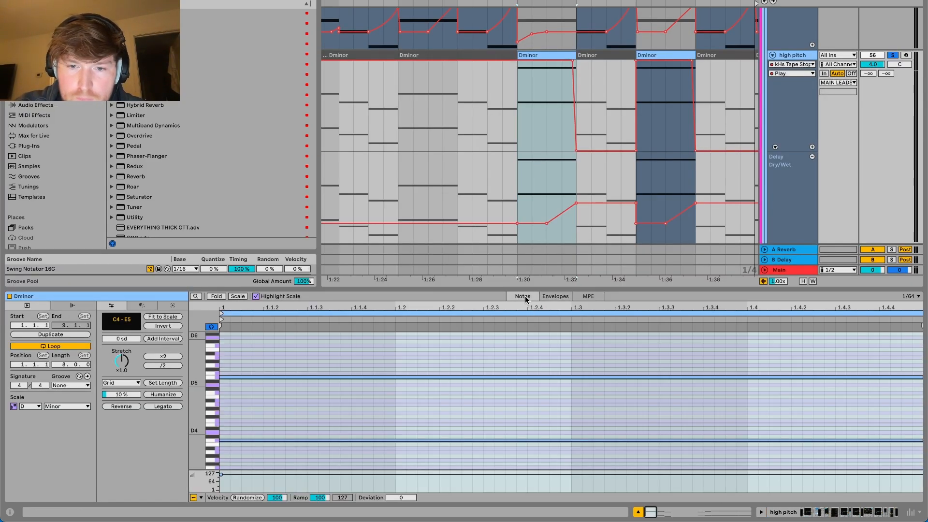
pyautogui.click(257, 439)
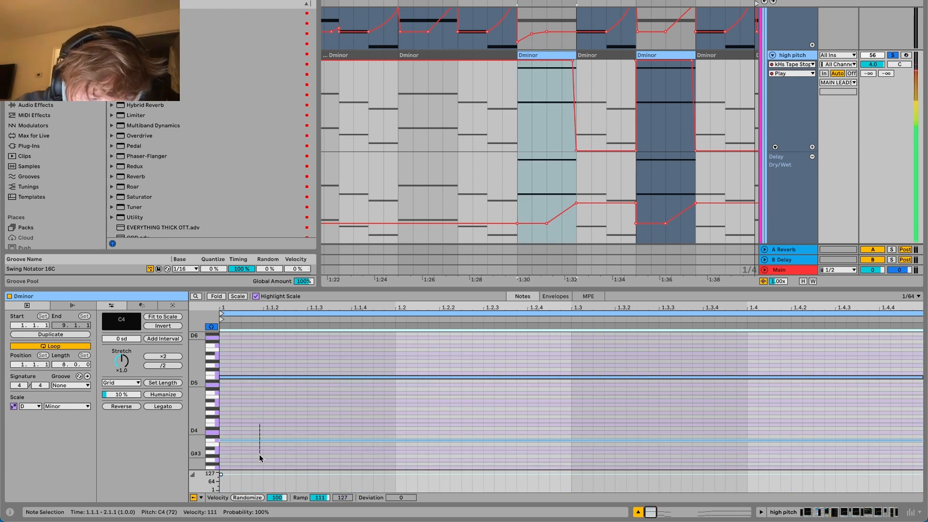
pyautogui.click(260, 377)
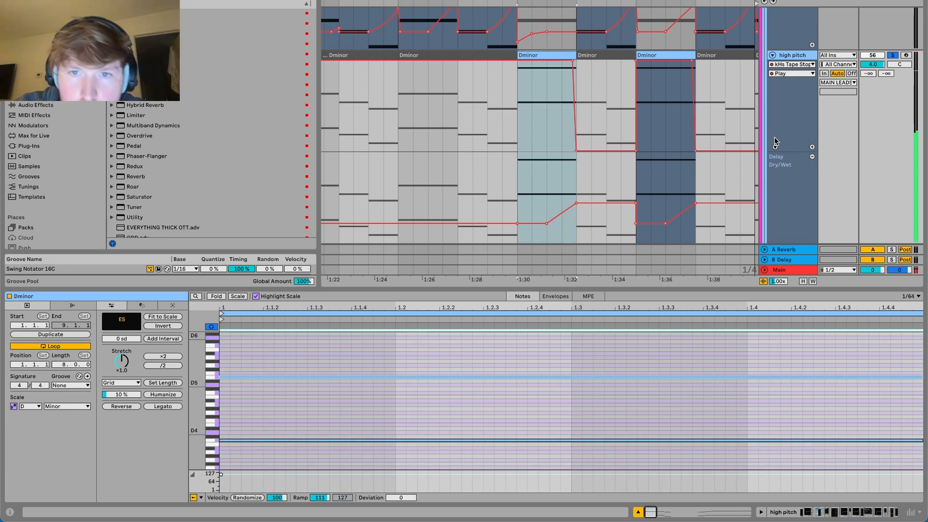
# - Unsolo the high pitch track, select the upper main LD clip ending at 1:30, and show its device chain
pyautogui.click(598, 114)
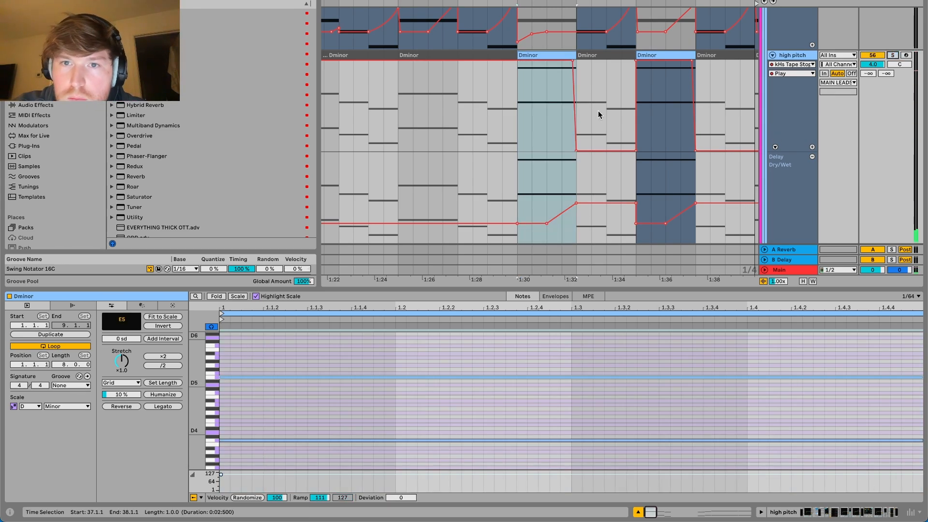
pyautogui.scroll(5, 598, 114)
pyautogui.click(516, 59)
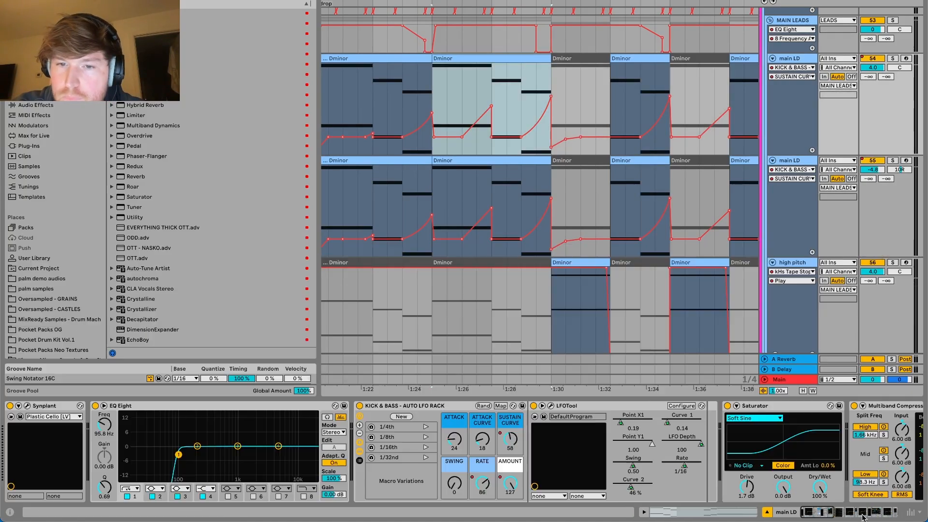
pyautogui.hotkey('shift', 'Tab')
pyautogui.scroll(-5, 617, 226)
# - Audition the soloed high pitch track from 1:30 with its kHs Tape Stop bypassed
pyautogui.click(558, 132)
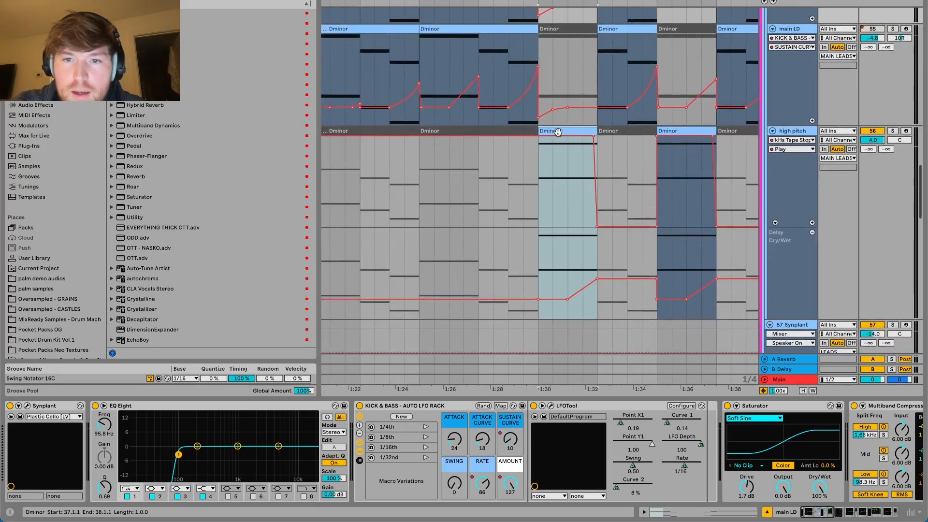
pyautogui.click(537, 190)
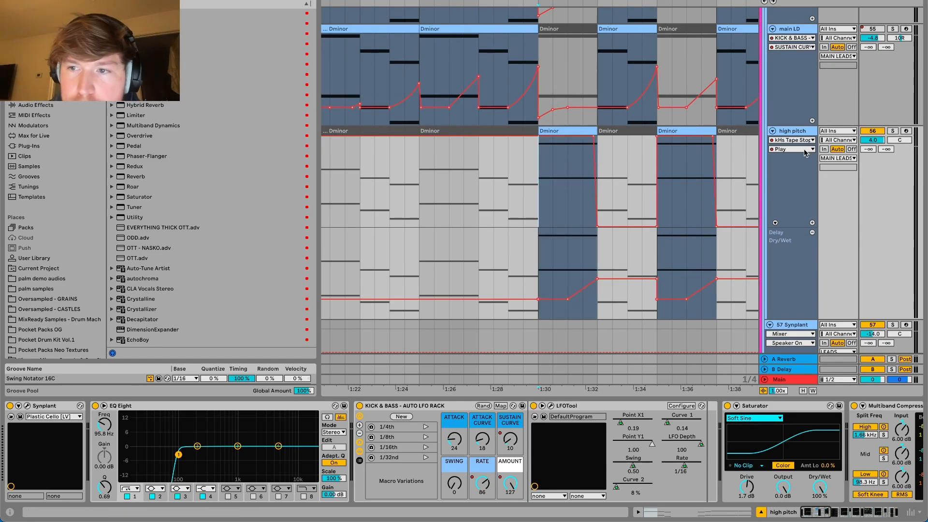
pyautogui.click(893, 131)
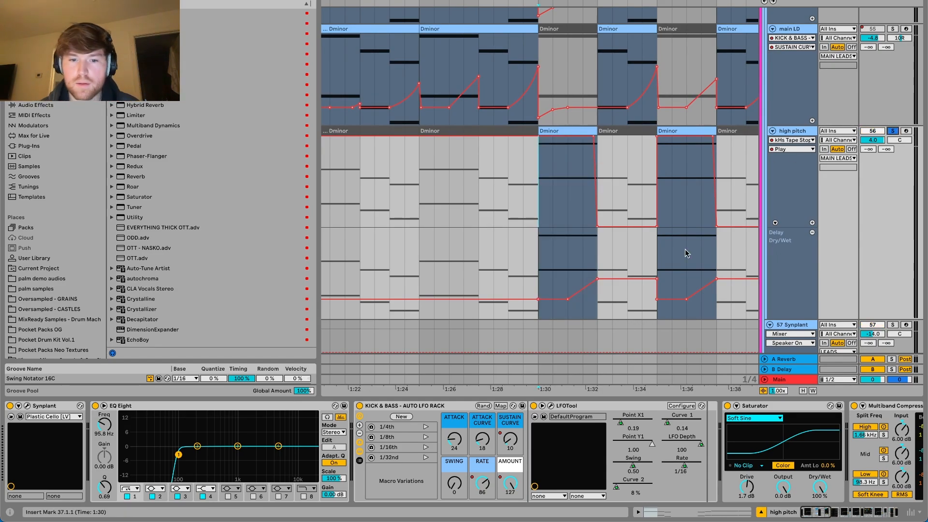
pyautogui.hscroll(15, 604, 442)
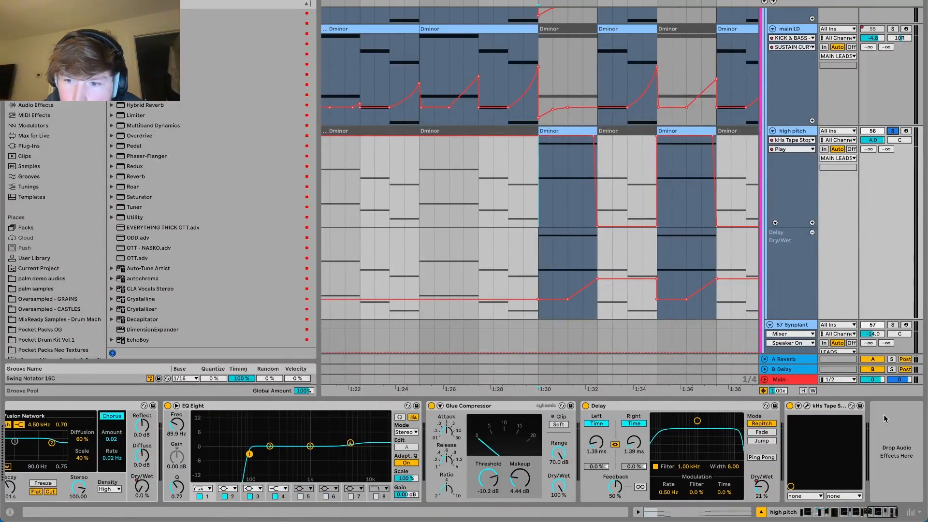
pyautogui.click(790, 407)
pyautogui.press('space')
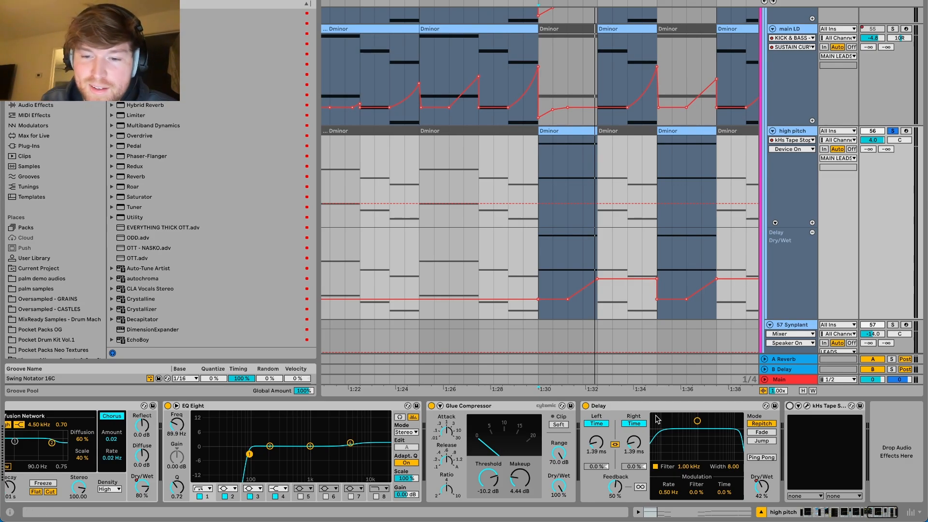
# - Examine the LFOTool curve in the high pitch track's KICK & BASS rack during playback, and close its window
pyautogui.hscroll(-20, 619, 420)
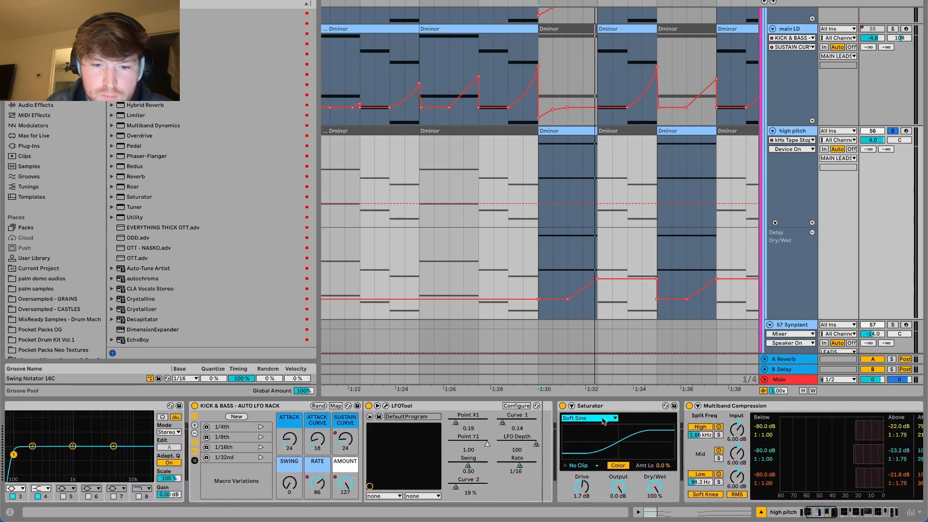
pyautogui.click(386, 406)
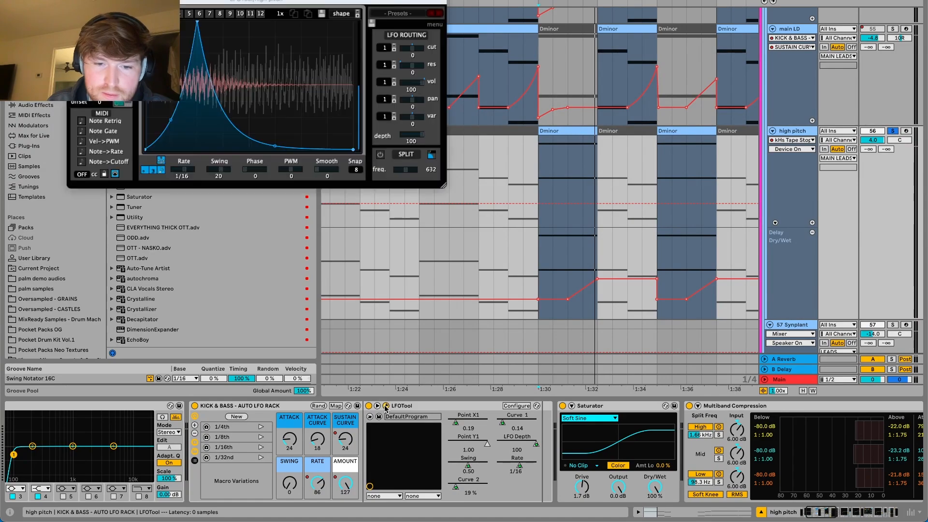
pyautogui.press('space')
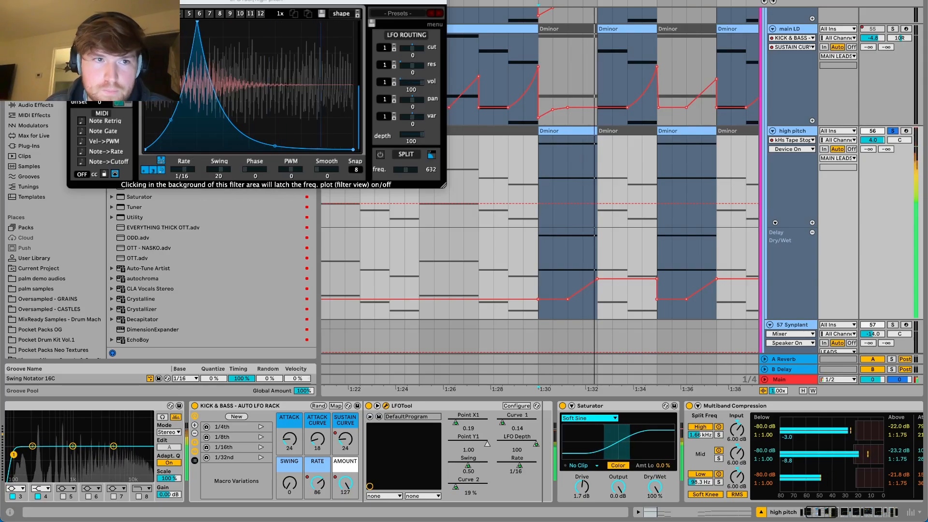
pyautogui.press('space')
pyautogui.click(73, 1)
# - Re-enable kHs Tape Stop on the high pitch track and look over its Stop Time and Start Time settings
pyautogui.moveTo(725, 492)
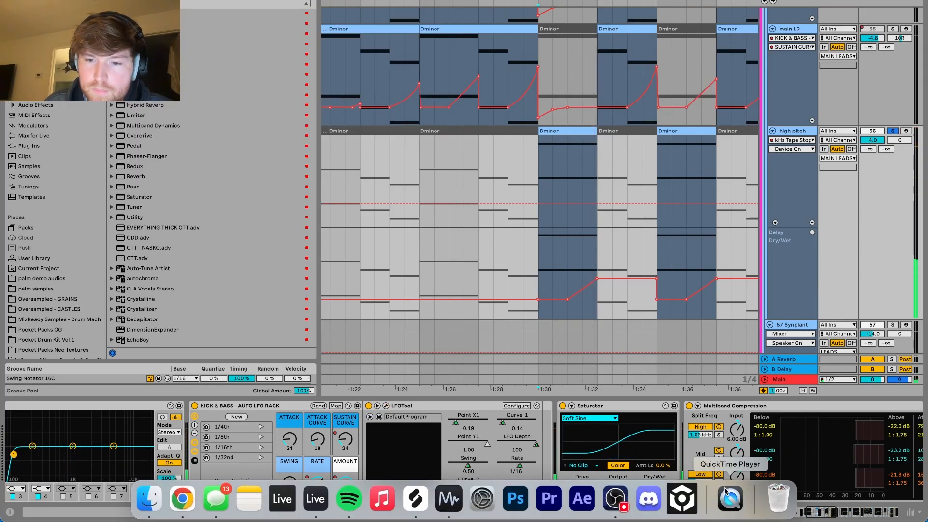
pyautogui.hscroll(10, 842, 429)
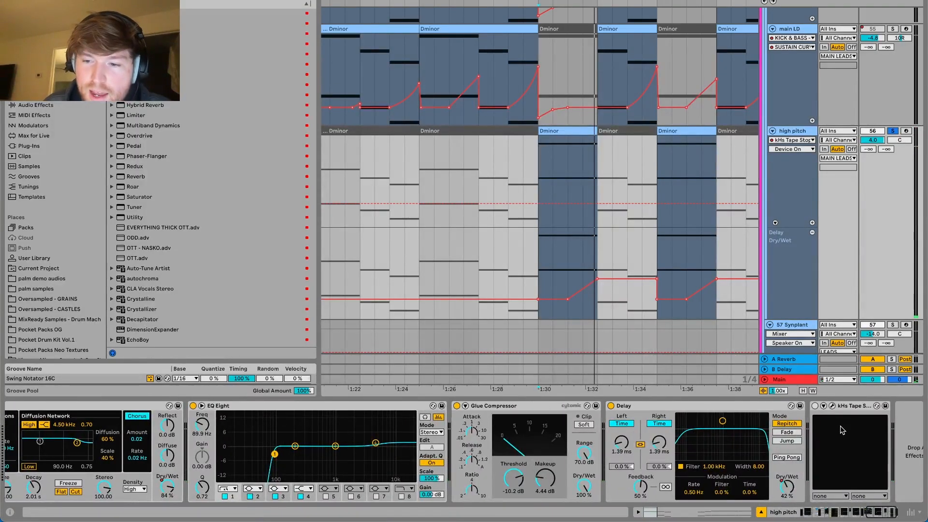
pyautogui.click(815, 405)
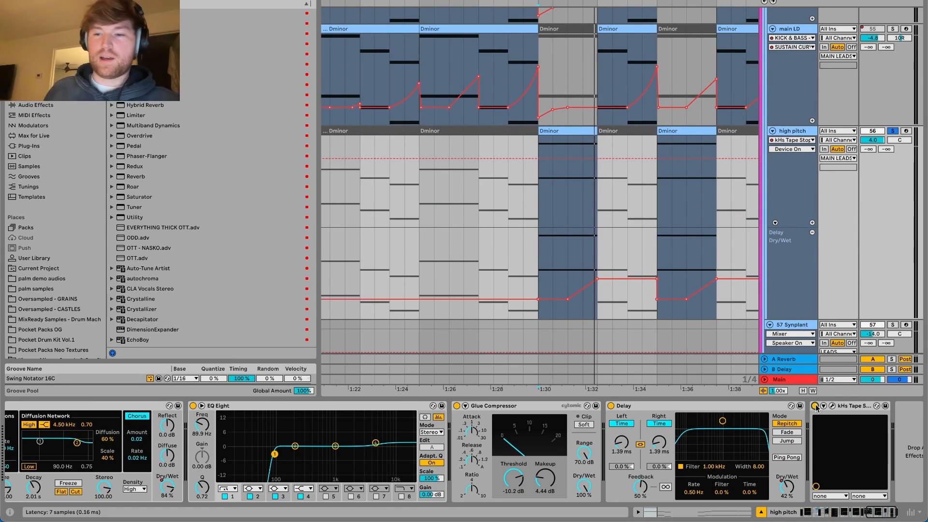
pyautogui.click(831, 407)
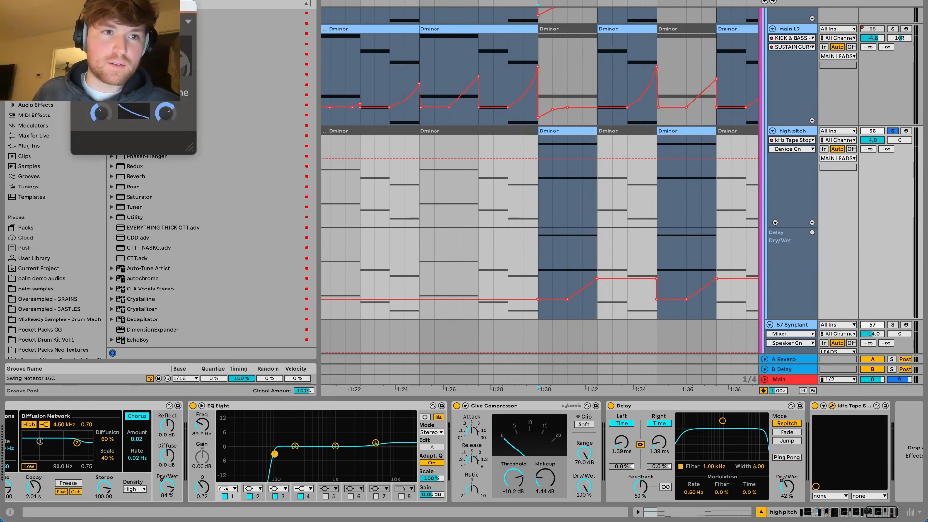
pyautogui.moveTo(115, 9); pyautogui.dragTo(322, 116)
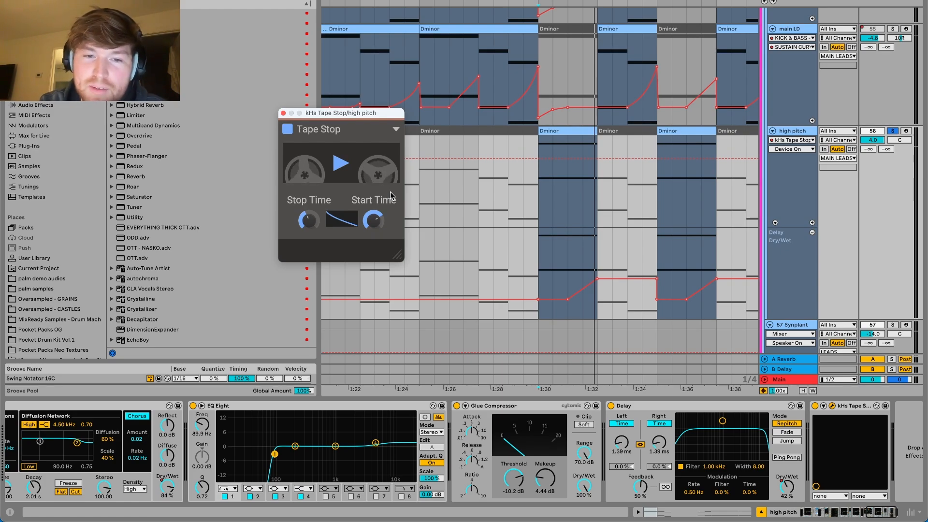
pyautogui.moveTo(371, 223)
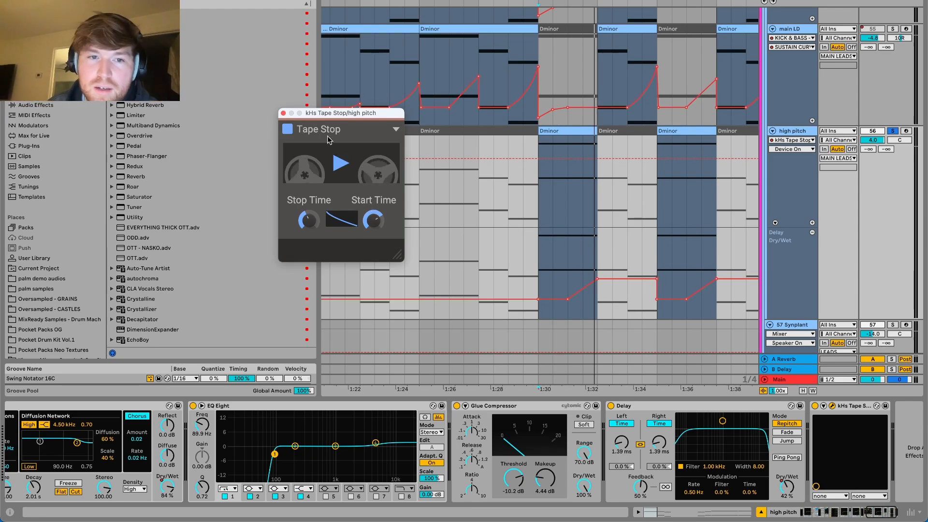
pyautogui.click(283, 114)
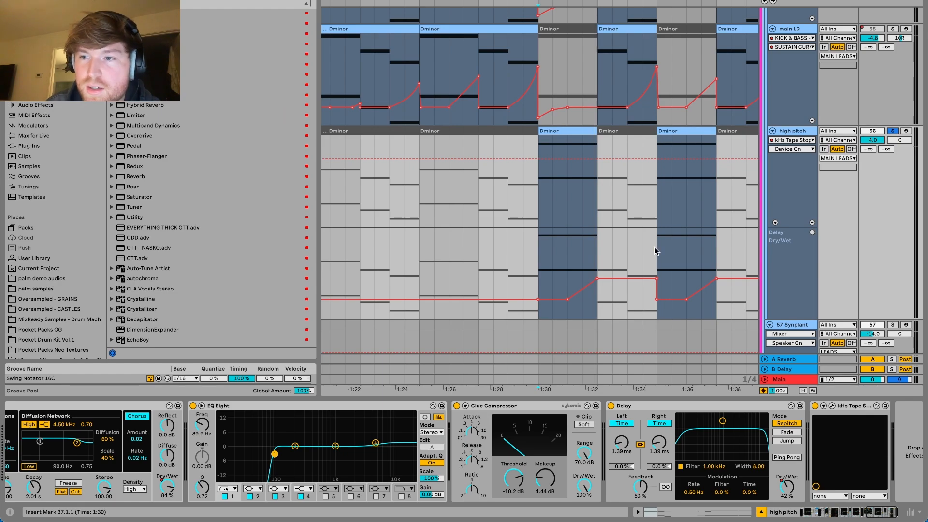
# - Play the soloed high pitch track from 1:30 with Tape Stop enabled, following its Delay Dry/Wet automation
pyautogui.press('space')
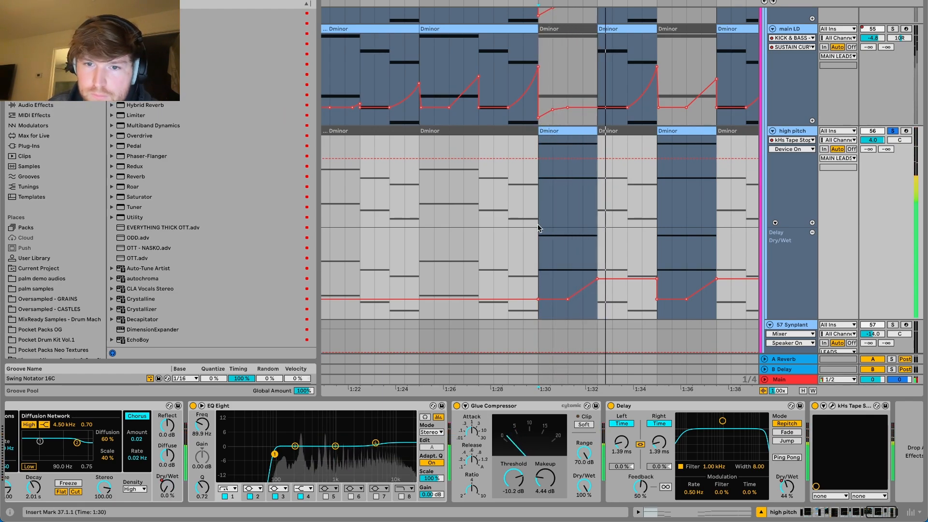
pyautogui.hscroll(2, 669, 263)
pyautogui.scroll(-1, 669, 263)
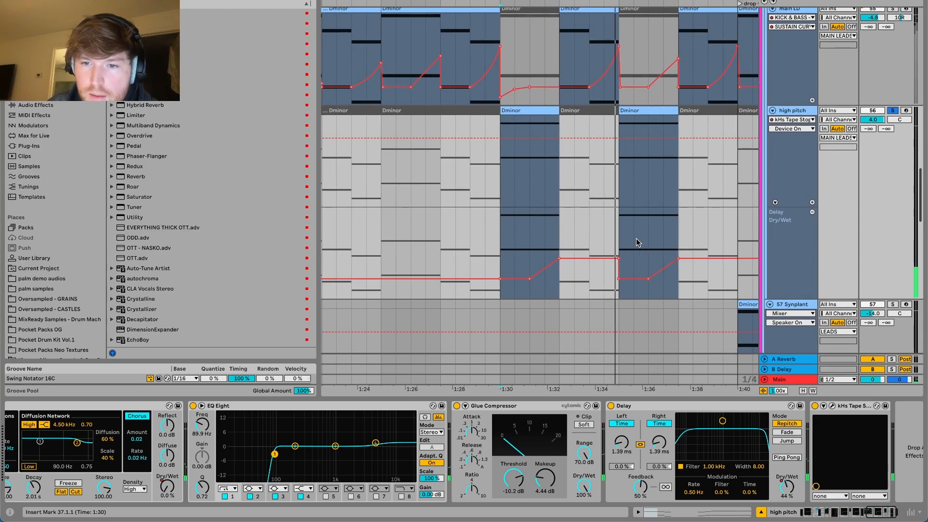
pyautogui.press('space')
# - Play the soloed high pitch track from 1:35 through its second active clip
pyautogui.click(619, 237)
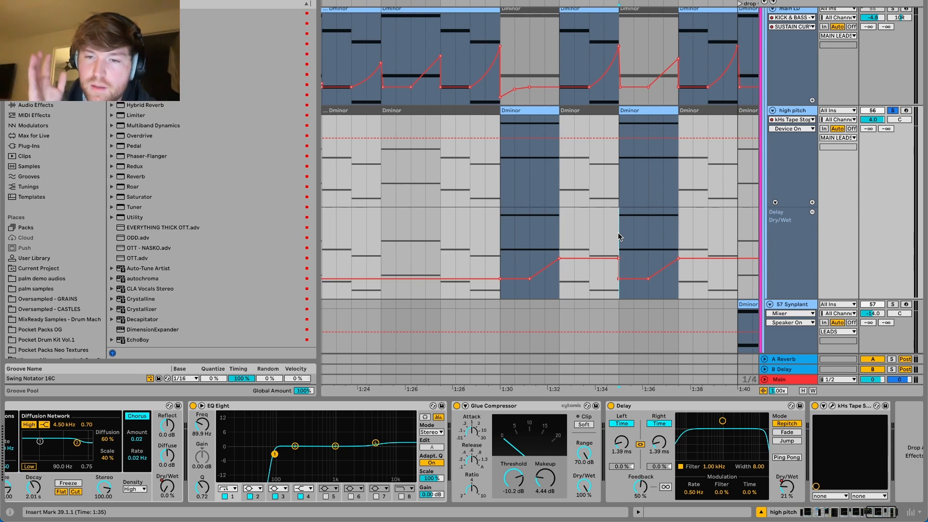
pyautogui.hscroll(3, 618, 237)
pyautogui.press('space')
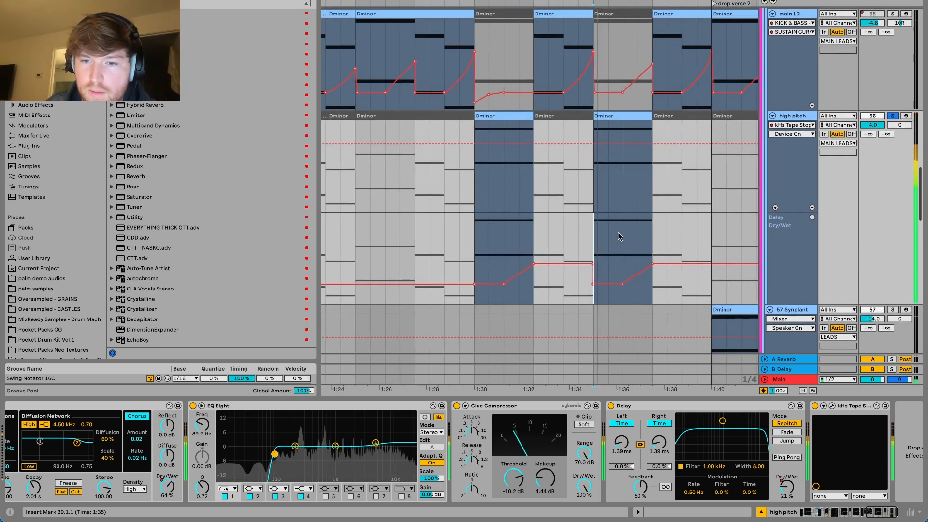
# - Place the insert marker at 1:30 on the high pitch track and look over the surrounding lead, synth, white noise and FX tracks
pyautogui.click(573, 234)
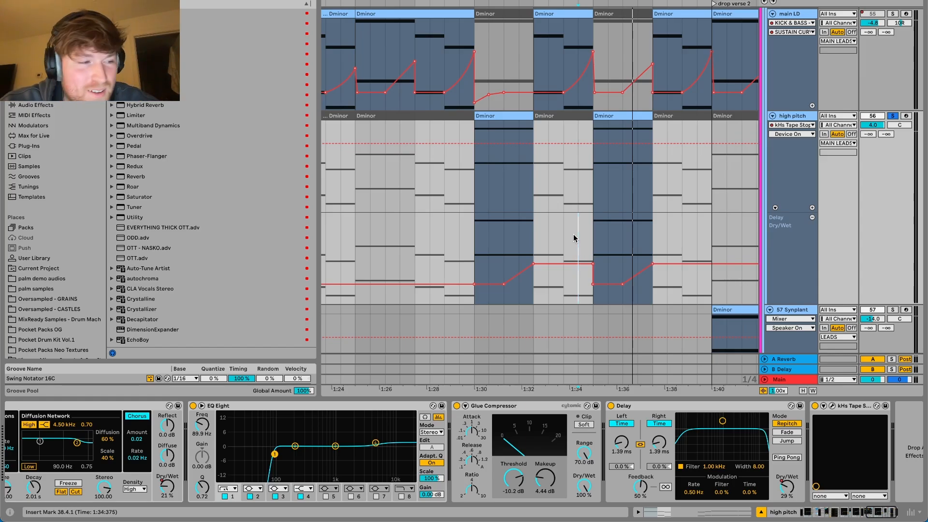
pyautogui.click(472, 248)
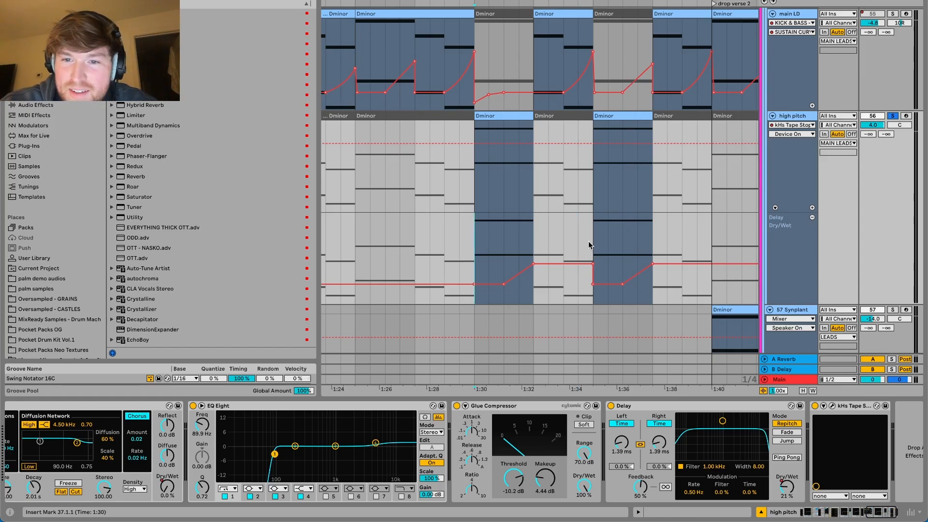
pyautogui.scroll(-10, 588, 240)
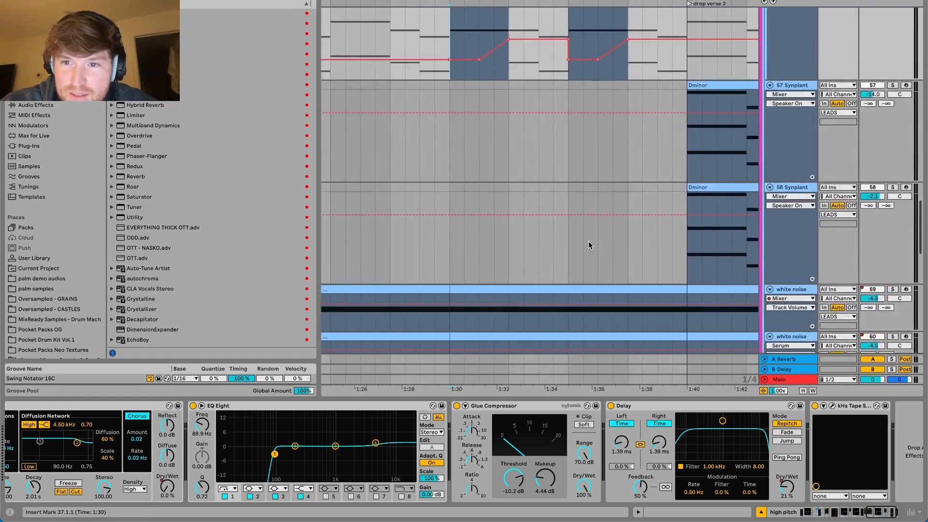
pyautogui.scroll(-10, 587, 246)
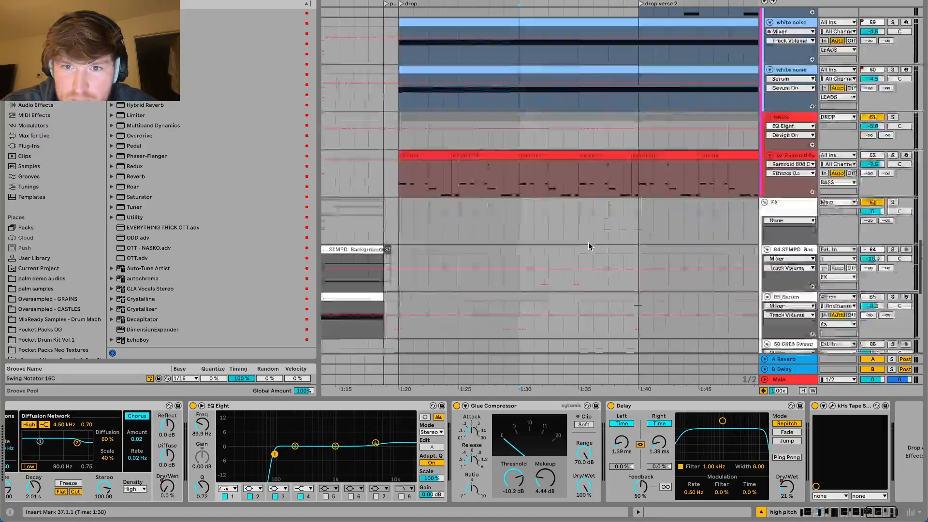
pyautogui.scroll(10, 588, 246)
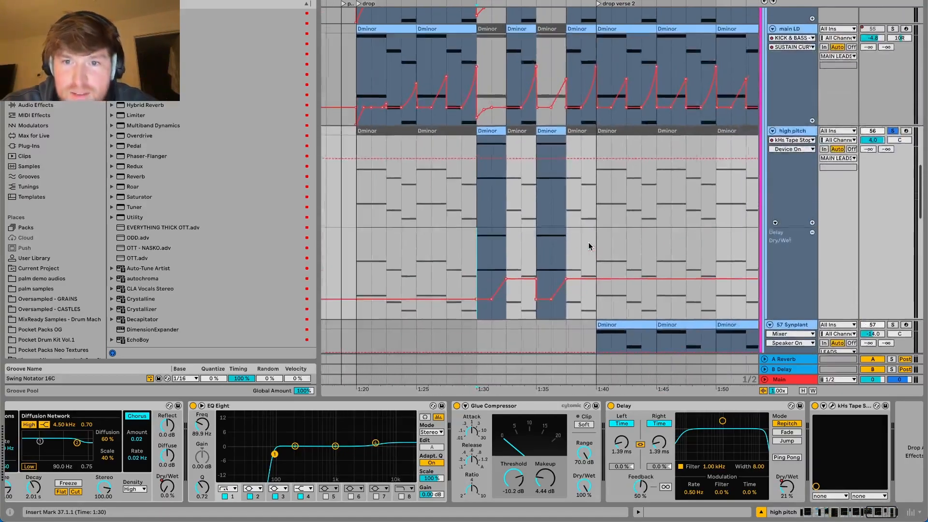
pyautogui.scroll(2, 587, 242)
pyautogui.hscroll(-2, 588, 242)
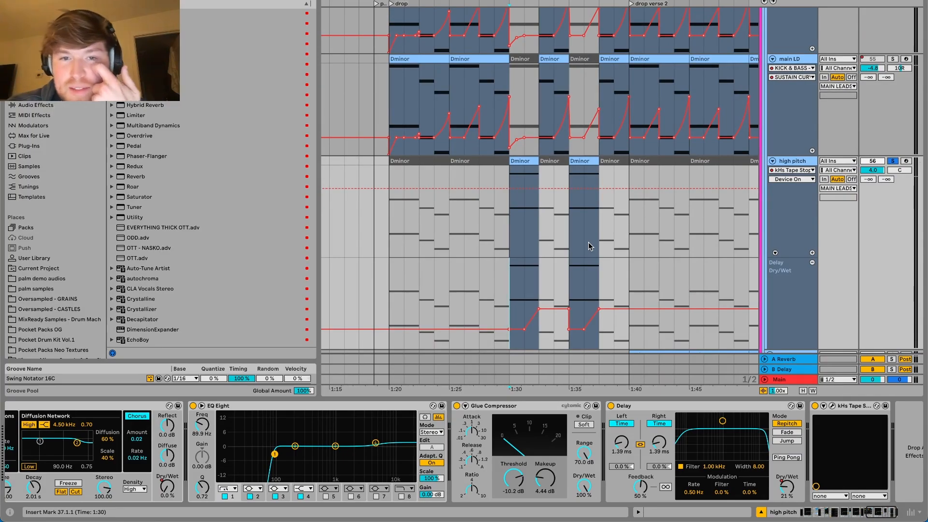
pyautogui.scroll(3, 587, 242)
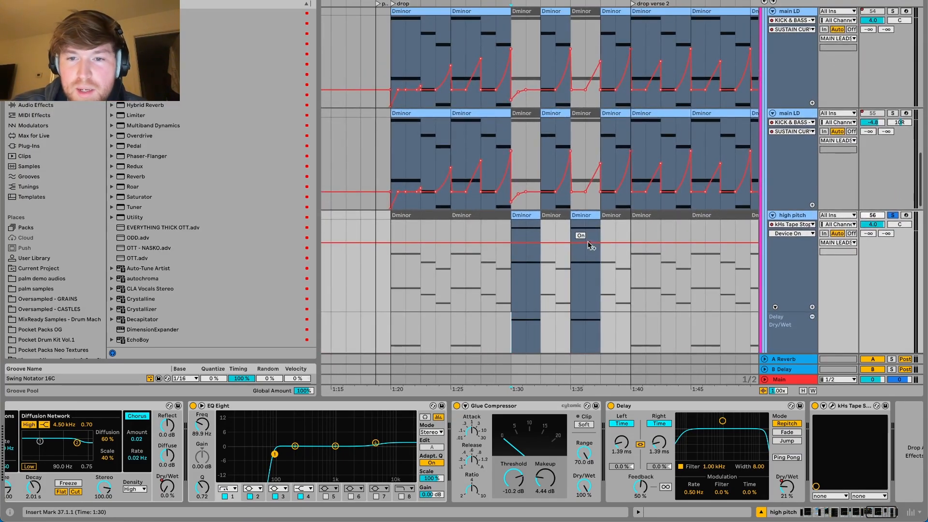
pyautogui.scroll(3, 588, 242)
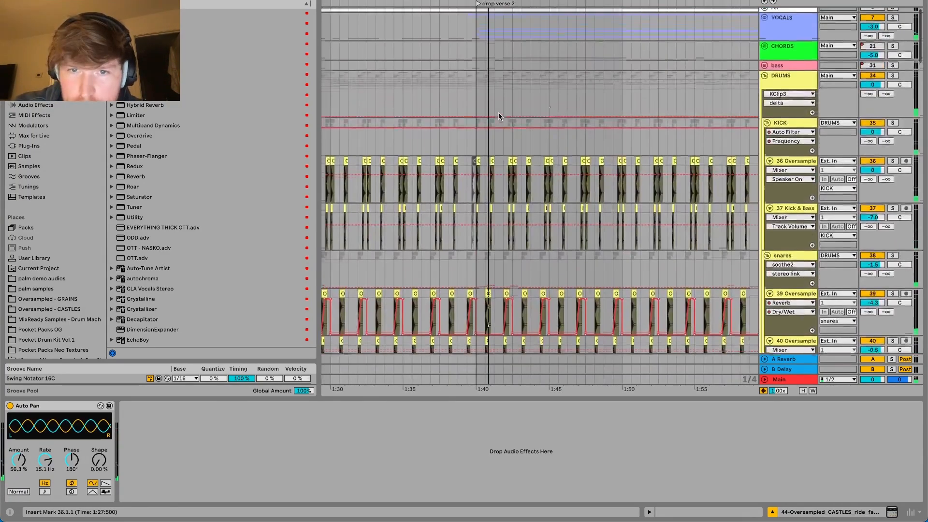
# - Collapse the DRUMS, DROP and FX groups in the arrangement
pyautogui.click(763, 76)
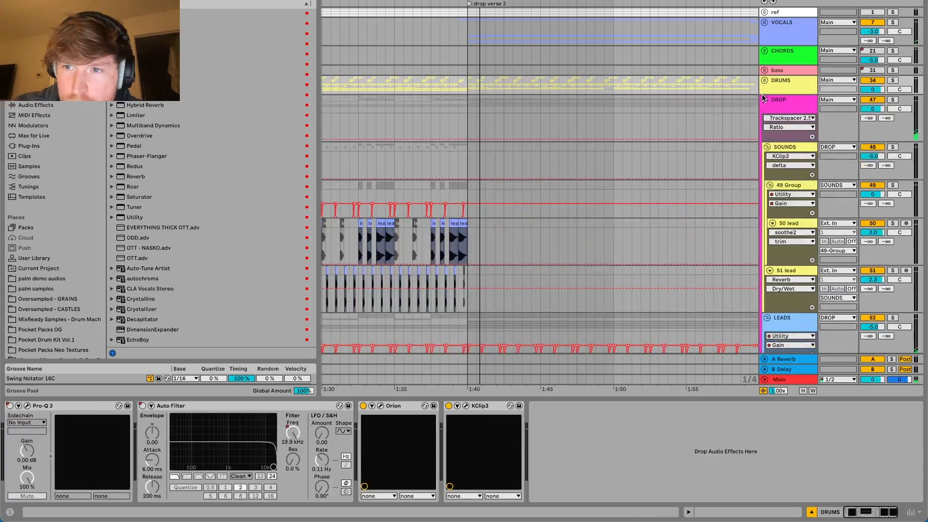
pyautogui.click(764, 100)
pyautogui.click(763, 119)
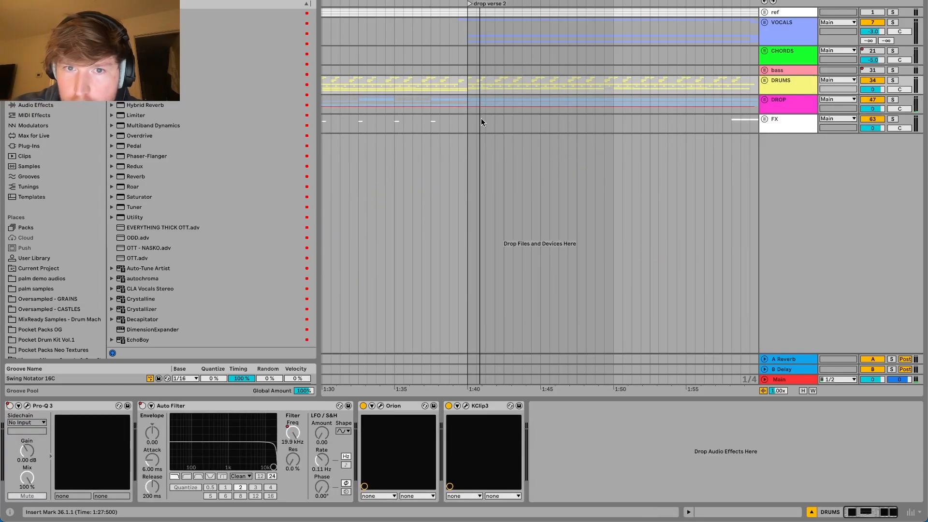
pyautogui.hscroll(-2, 462, 63)
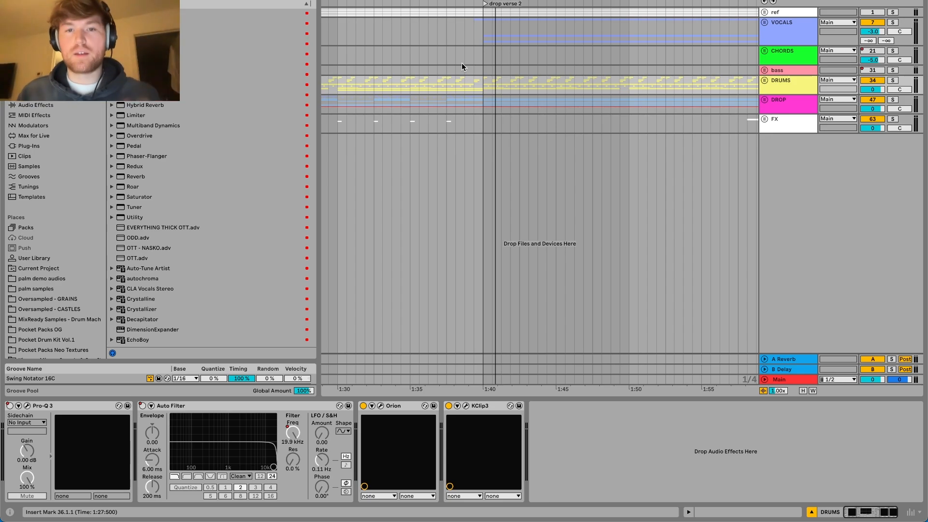
# - Expand the VOCALS group, solo its first lead vox 1 track and play it from the start of its drop verse 2 clip
pyautogui.click(764, 22)
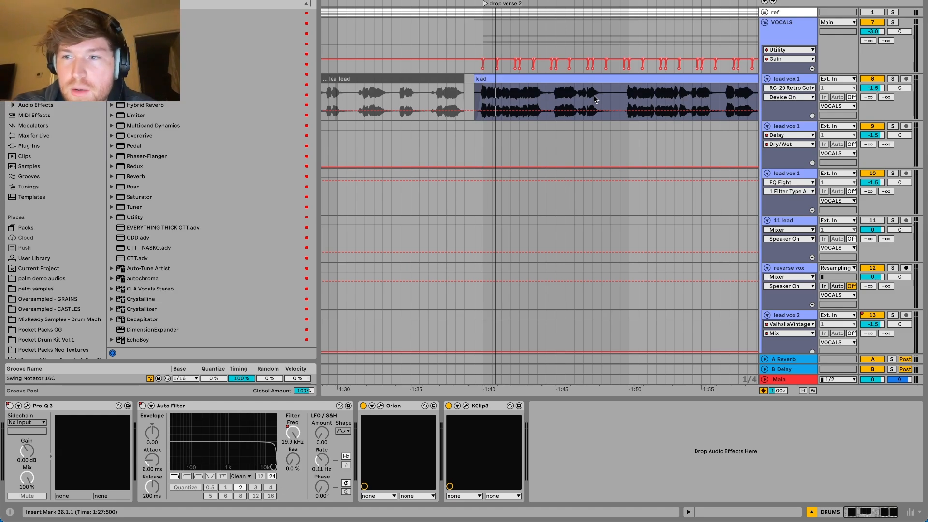
pyautogui.click(892, 79)
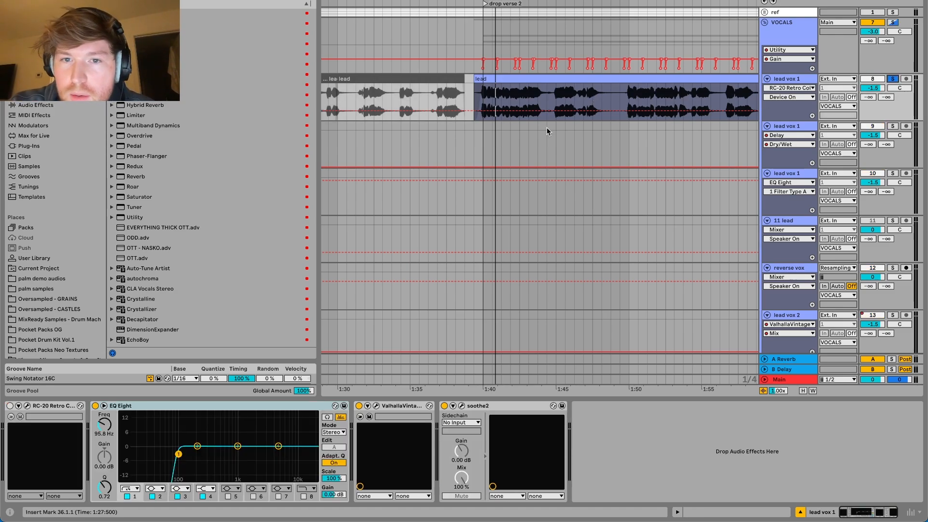
pyautogui.click(474, 91)
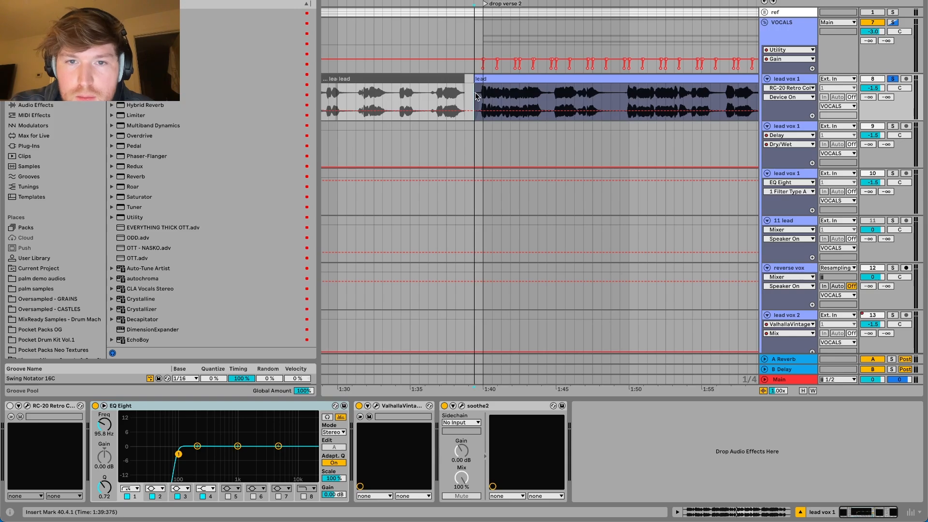
pyautogui.press('space')
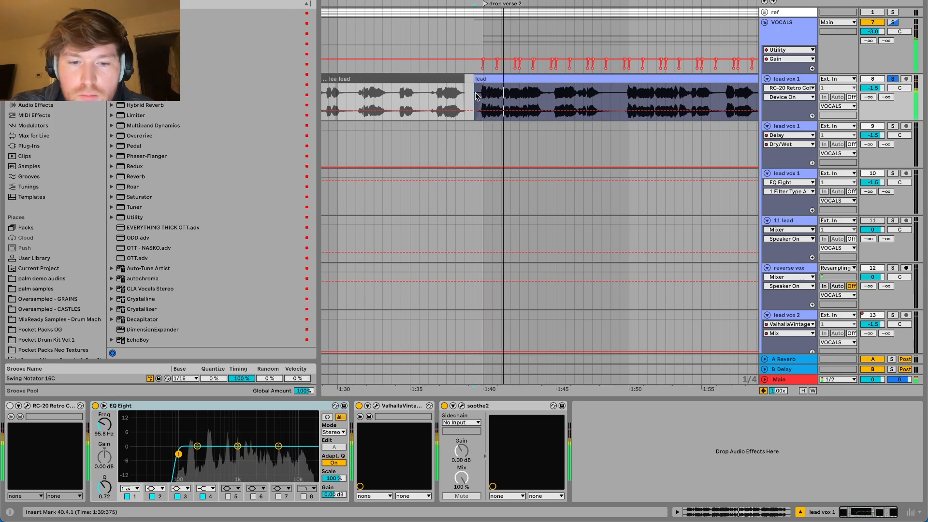
pyautogui.hscroll(1, 531, 100)
pyautogui.hscroll(1, 530, 100)
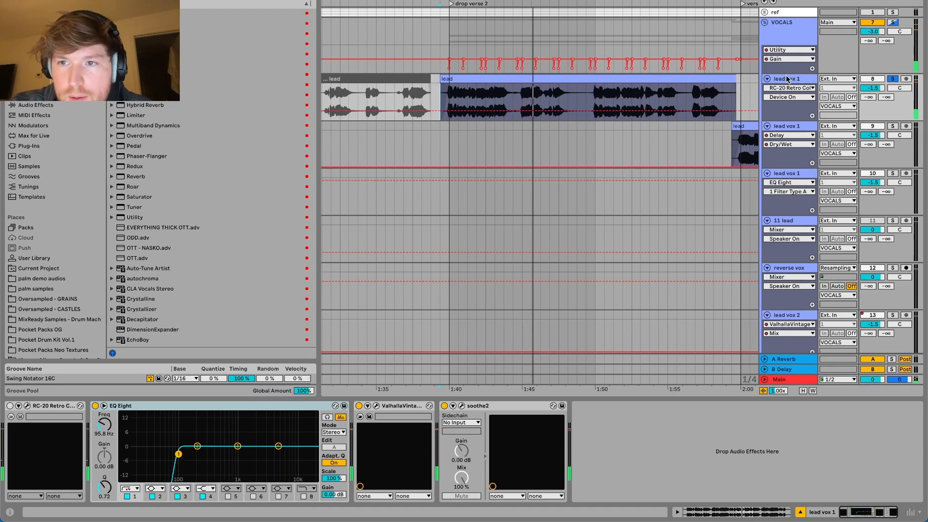
# - Examine lead vox 1's ValhallaVintageVerb settings and the Utility Gain automation on the VOCALS group
pyautogui.click(377, 406)
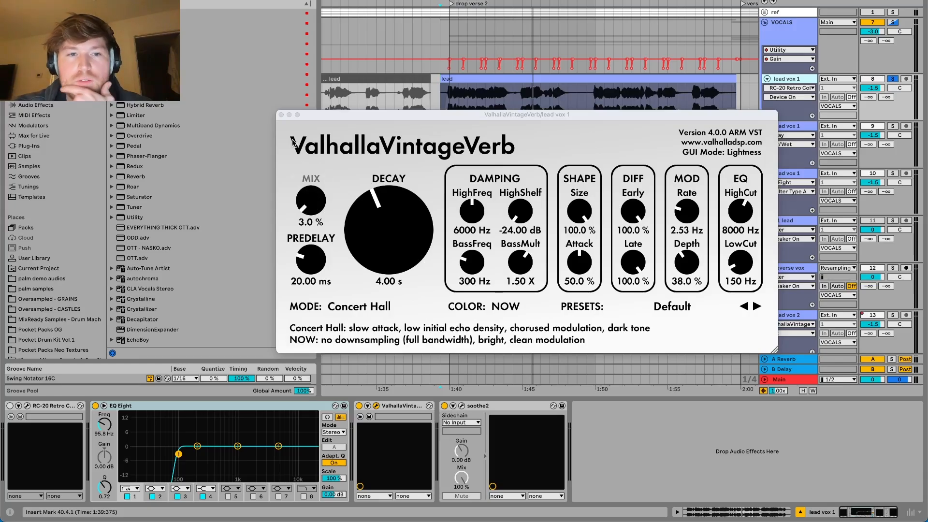
pyautogui.click(281, 114)
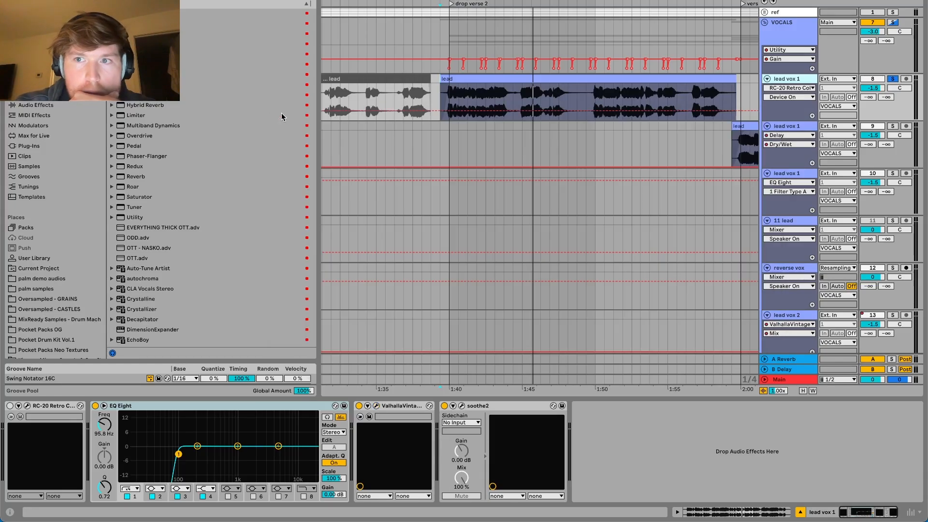
pyautogui.scroll(3, 439, 59)
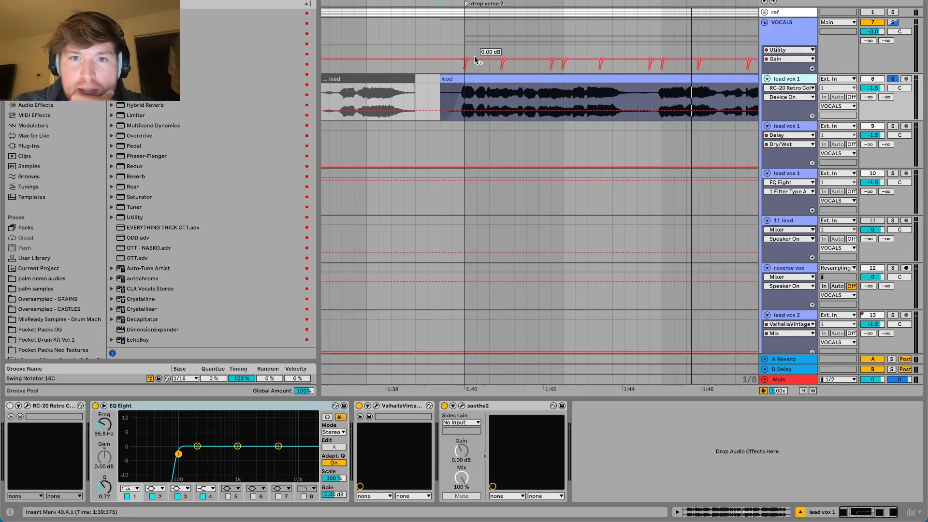
pyautogui.click(770, 36)
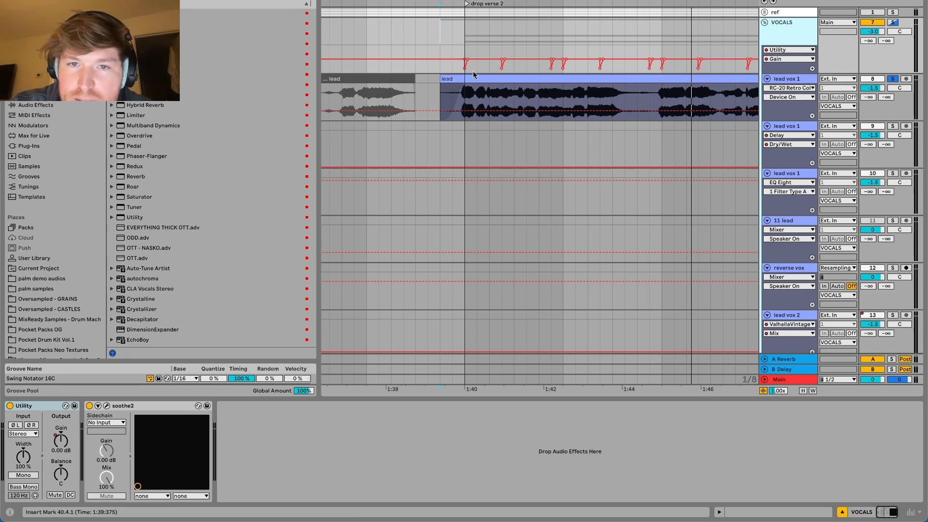
# - Expand the CHORDS and DRUMS groups and look over the drum clips around drop verse 2
pyautogui.scroll(-10, 493, 124)
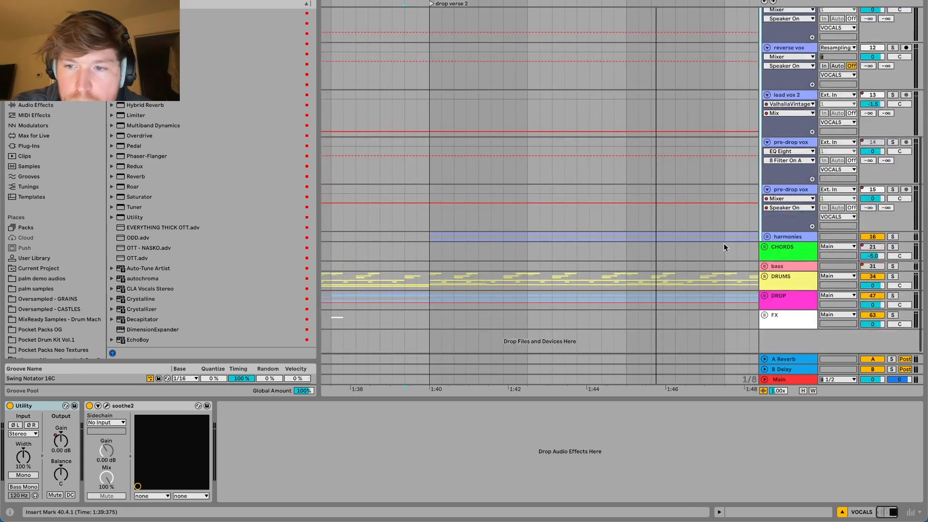
pyautogui.click(765, 245)
pyautogui.scroll(-5, 764, 245)
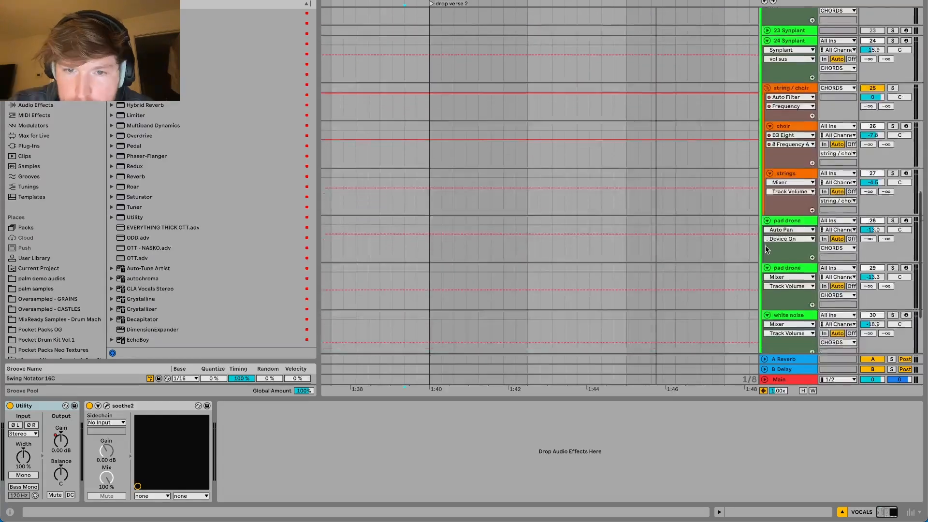
pyautogui.scroll(-3, 764, 245)
pyautogui.click(764, 278)
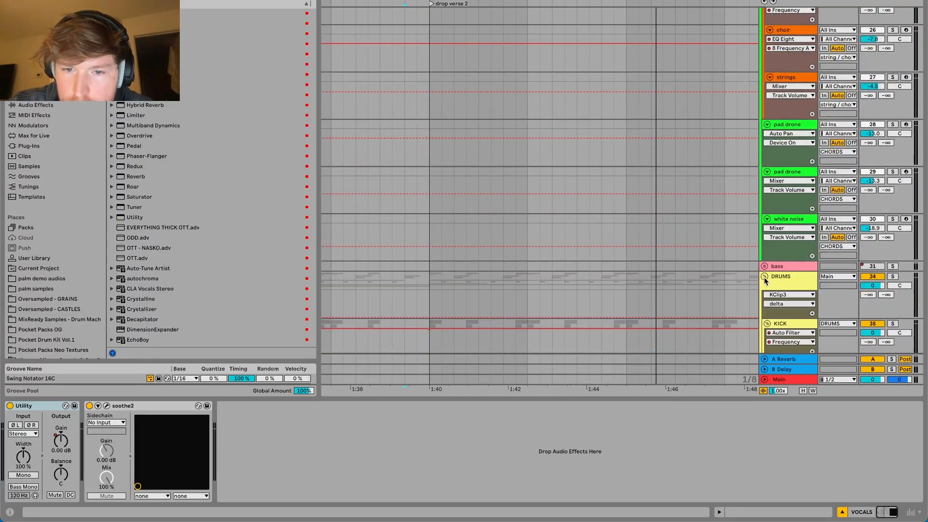
pyautogui.scroll(-5, 764, 280)
pyautogui.scroll(-8, 672, 149)
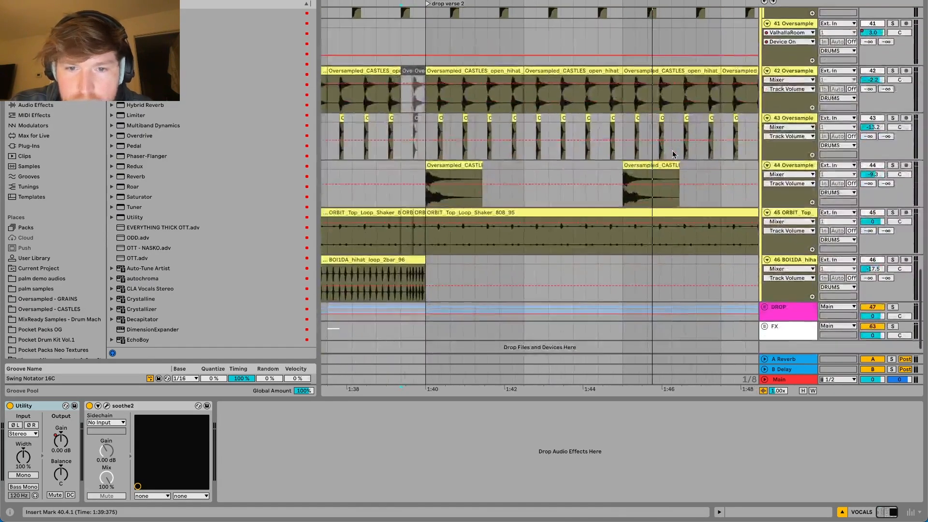
pyautogui.scroll(-3, 672, 154)
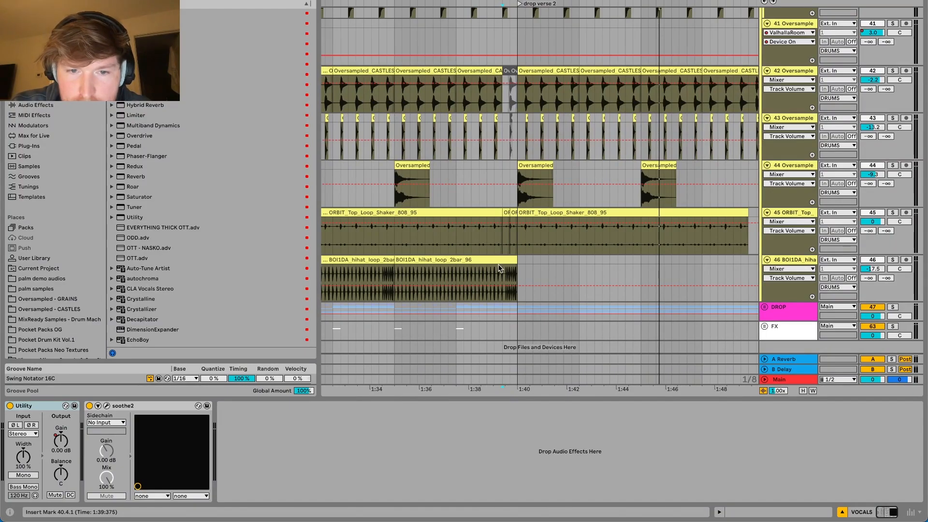
# - Solo the DRUMS group, play it from just before drop verse 2, and solo the VOCALS group along with it
pyautogui.scroll(10, 525, 250)
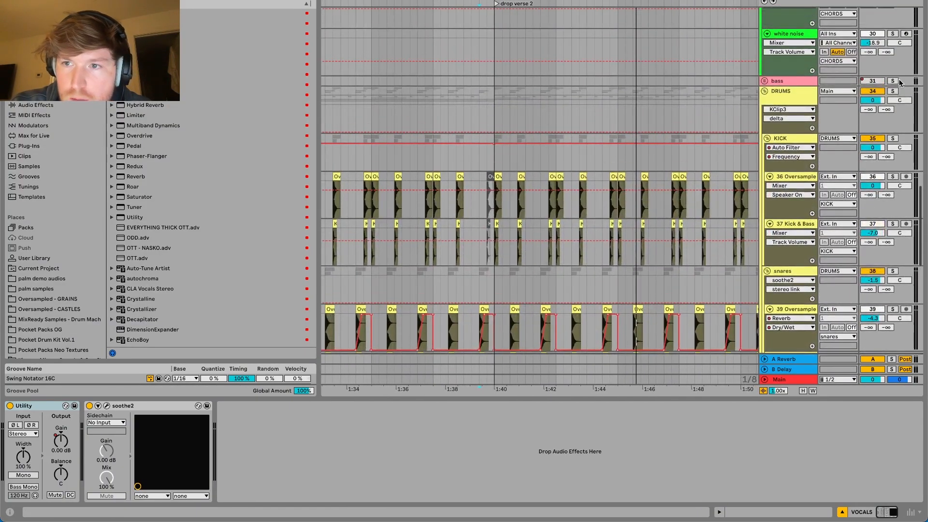
pyautogui.click(568, 120)
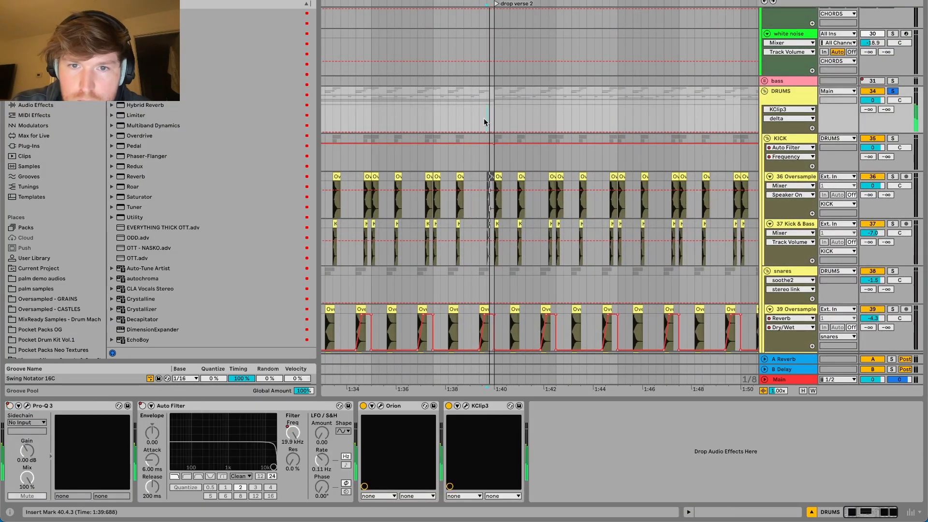
pyautogui.scroll(15, 497, 116)
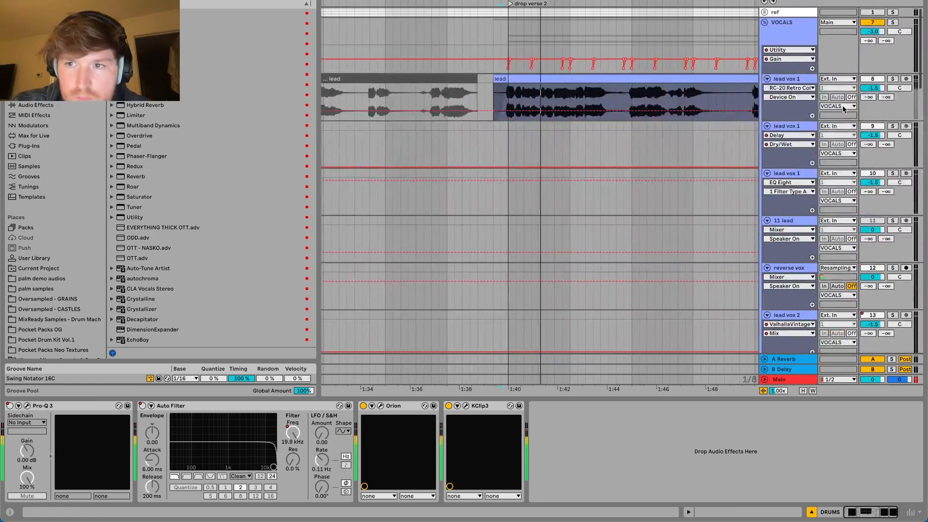
pyautogui.click(893, 22)
# - Expand the DROP group and solo the first main LD track in MAIN LEADS
pyautogui.scroll(-5, 607, 145)
pyautogui.scroll(-10, 607, 147)
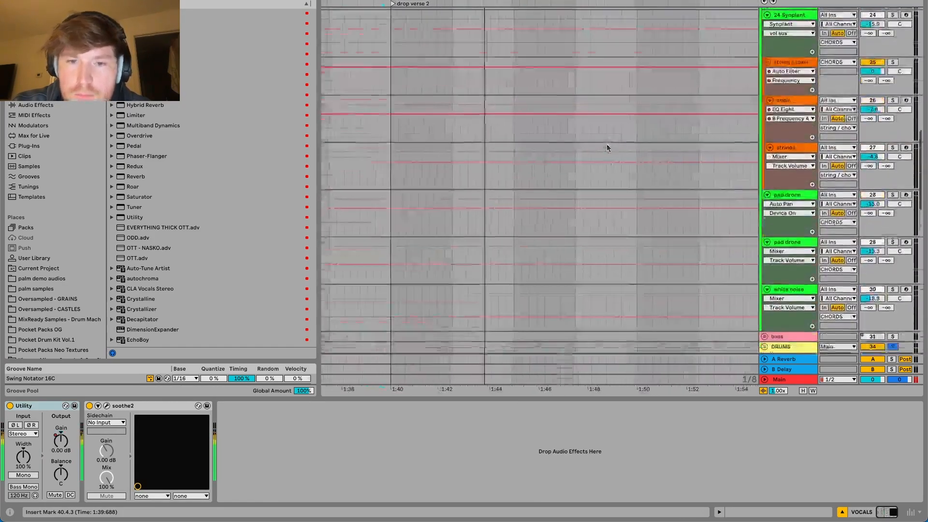
pyautogui.scroll(-6, 607, 147)
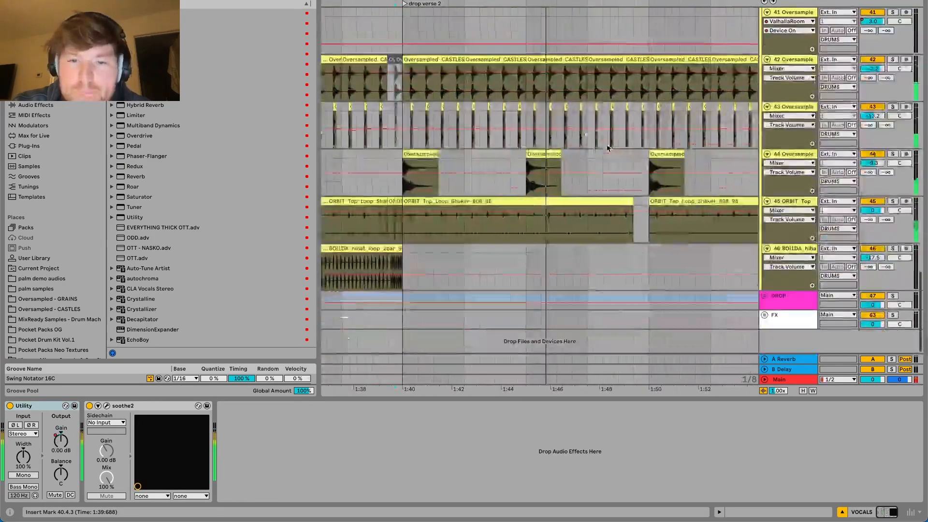
pyautogui.scroll(-10, 553, 184)
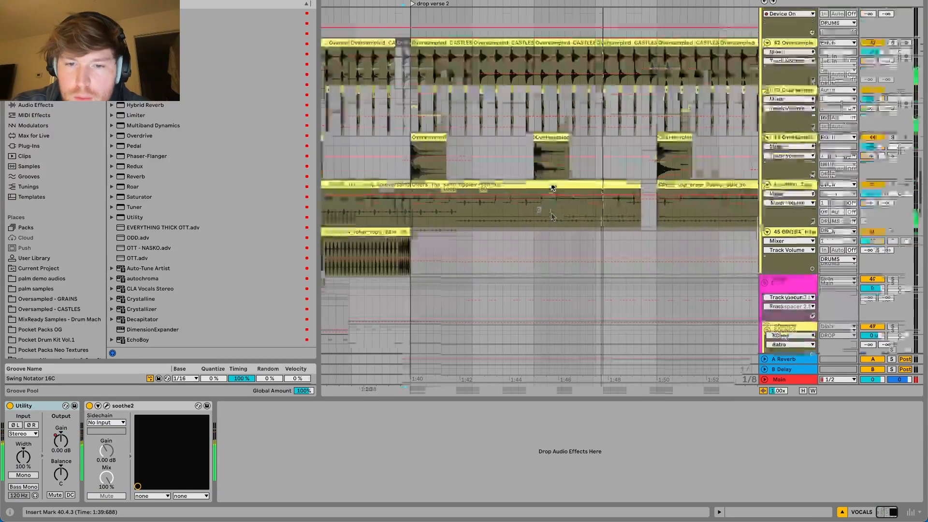
pyautogui.scroll(-2, 553, 185)
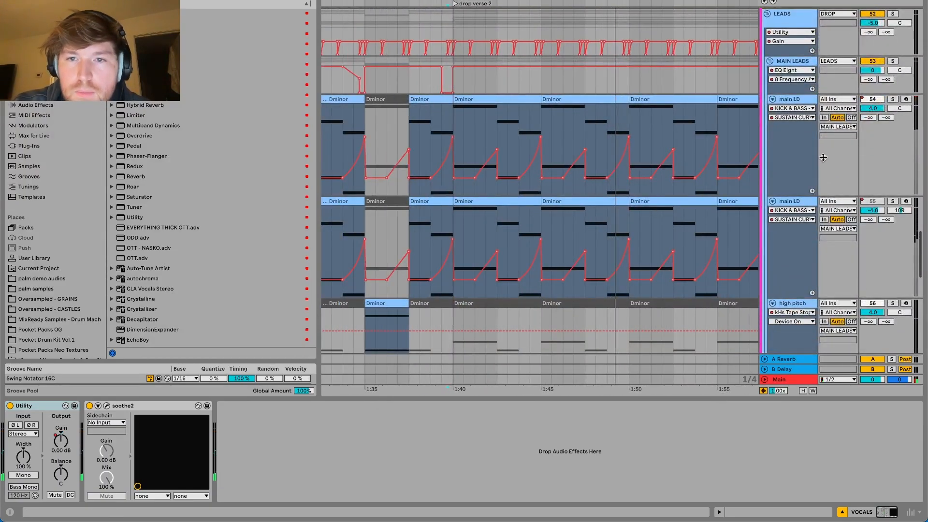
pyautogui.click(799, 100)
pyautogui.click(892, 99)
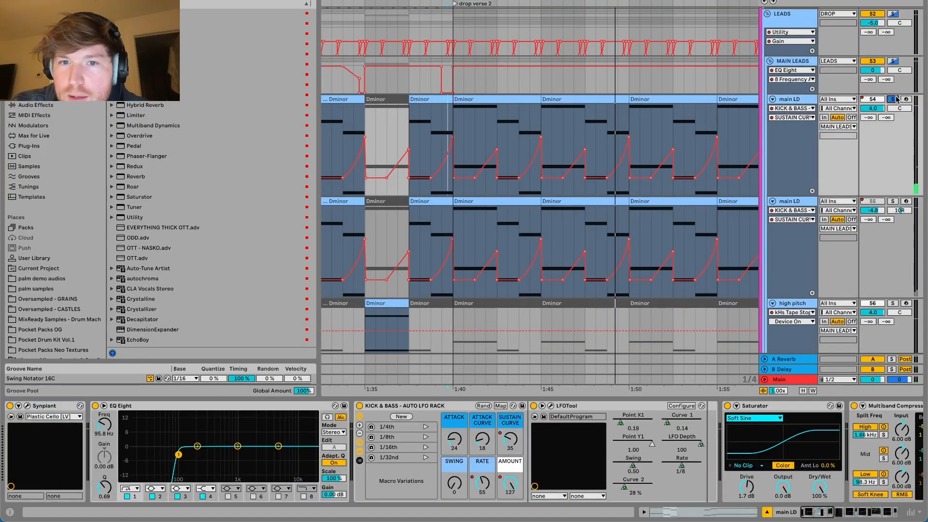
# - Play the soloed main LD track from 1:40 at the start of drop verse 2, and stop playback
pyautogui.click(452, 120)
pyautogui.press('space')
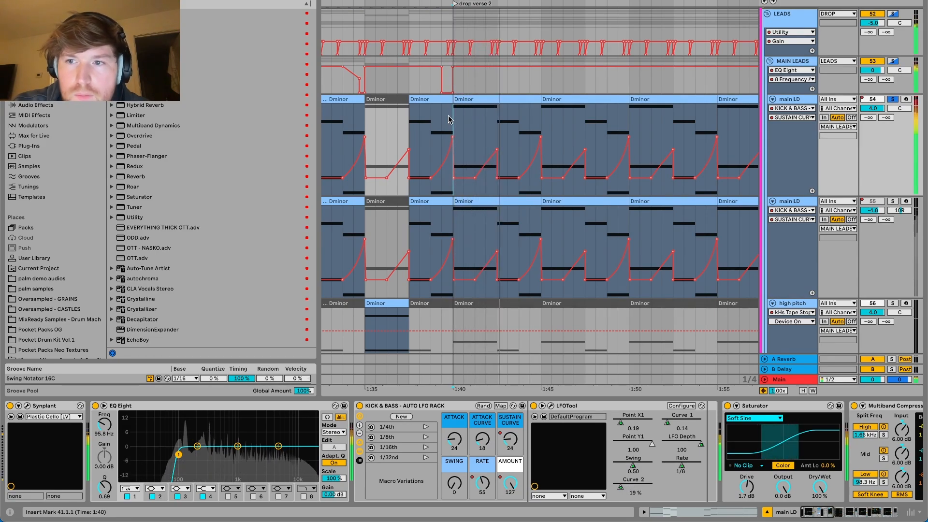
pyautogui.press('space')
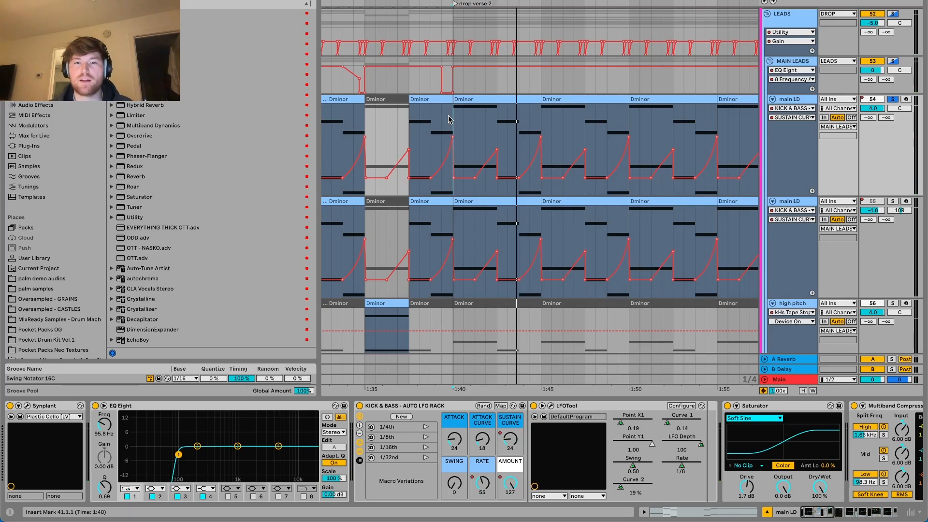
# - Show the LFO rack's RATE automation on the first main LD track, and inspect the LFOTool shape in its plugin window
pyautogui.click(790, 118)
pyautogui.click(784, 172)
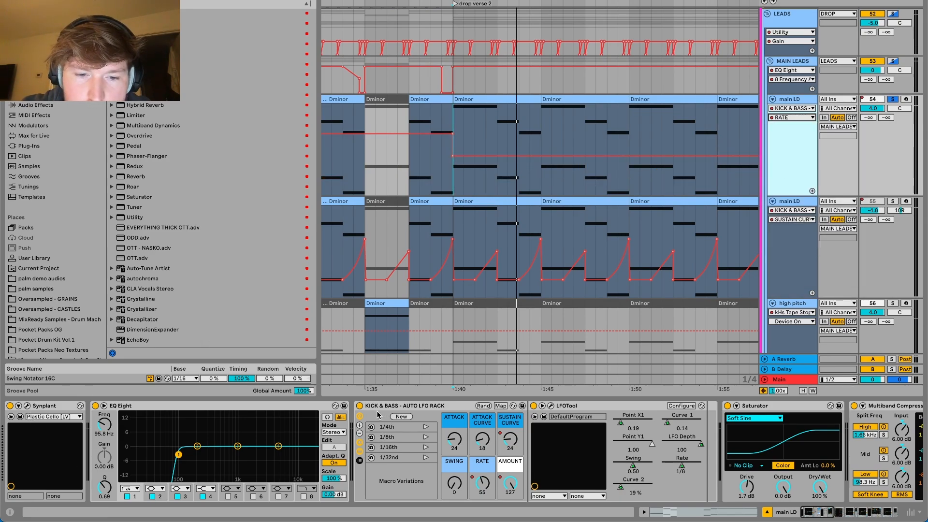
pyautogui.click(550, 409)
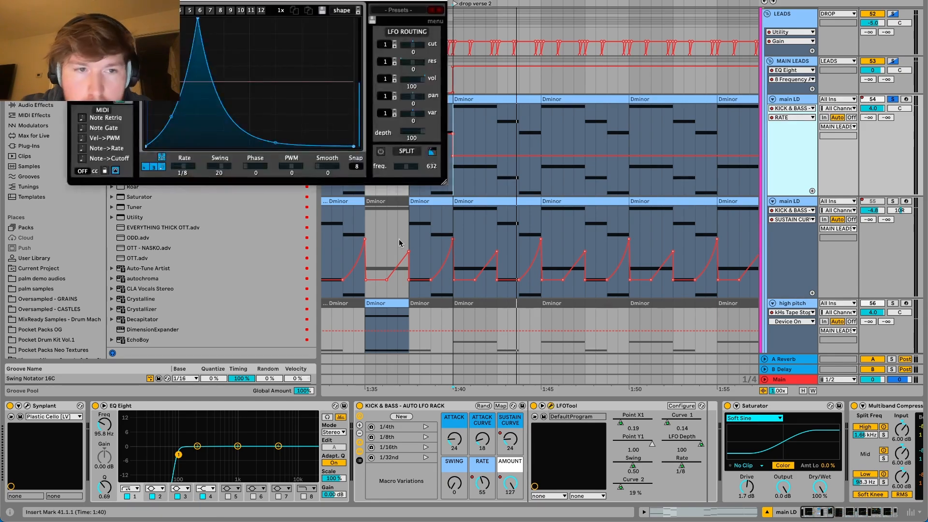
pyautogui.moveTo(195, 9); pyautogui.dragTo(350, 140)
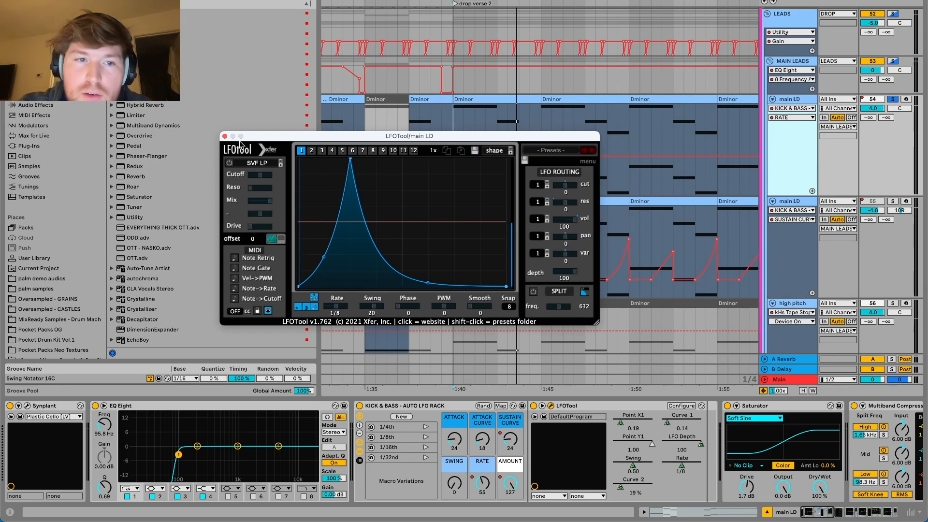
pyautogui.click(224, 137)
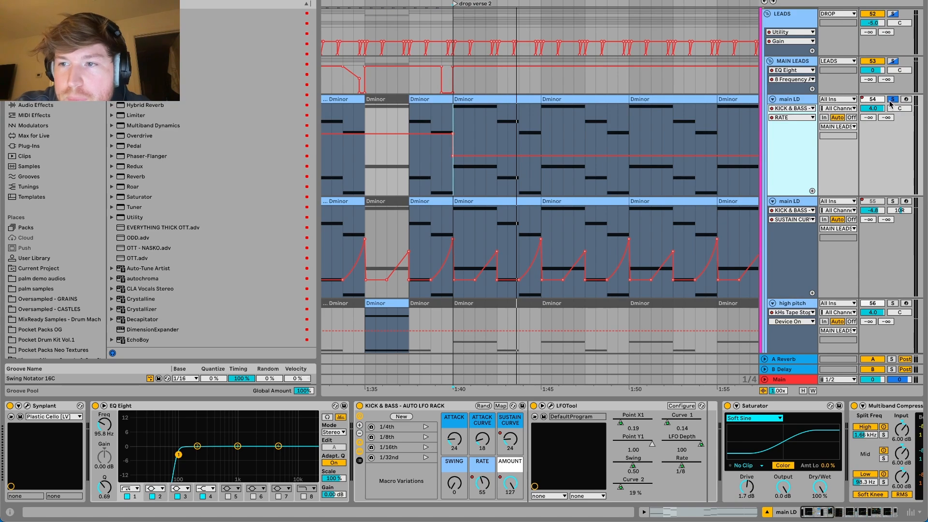
# - Play drop verse 2 and look through the device chains of MAIN LEADS, LEADS and the first main LD track
pyautogui.press('space')
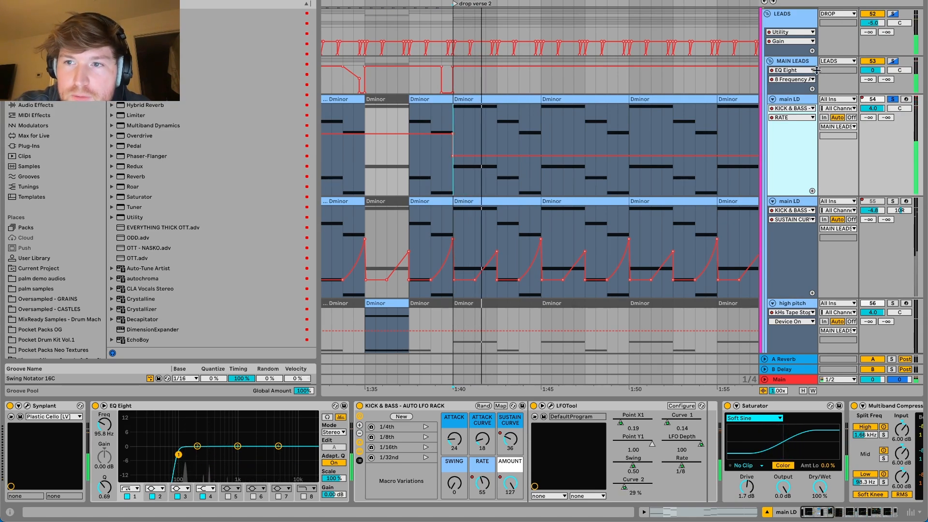
pyautogui.click(797, 63)
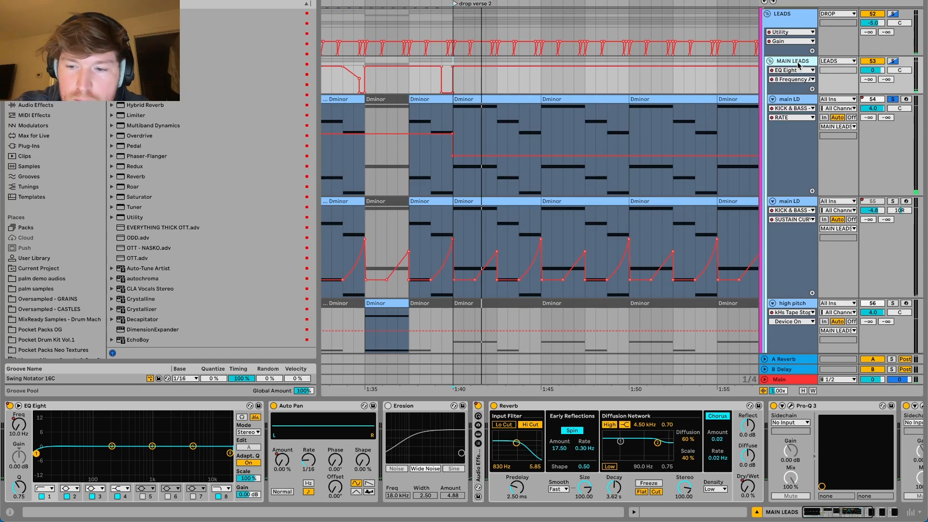
pyautogui.click(790, 24)
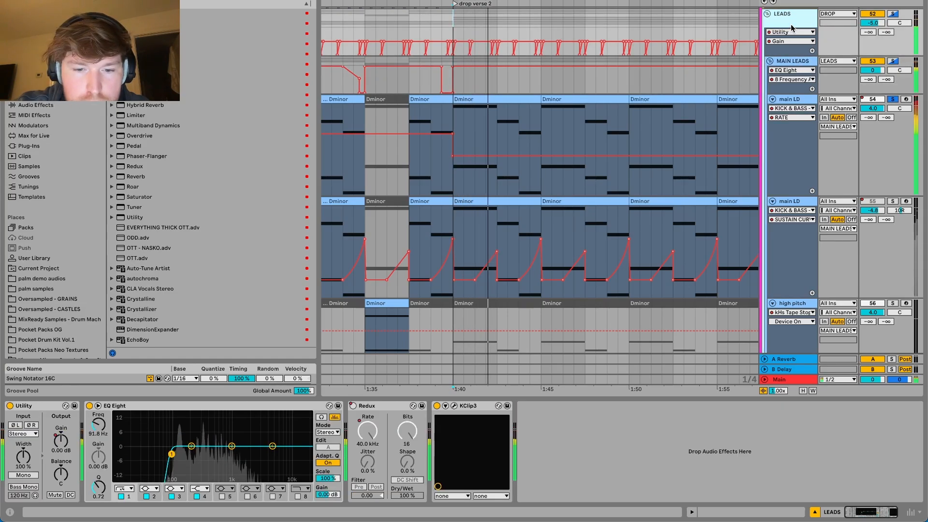
pyautogui.click(907, 202)
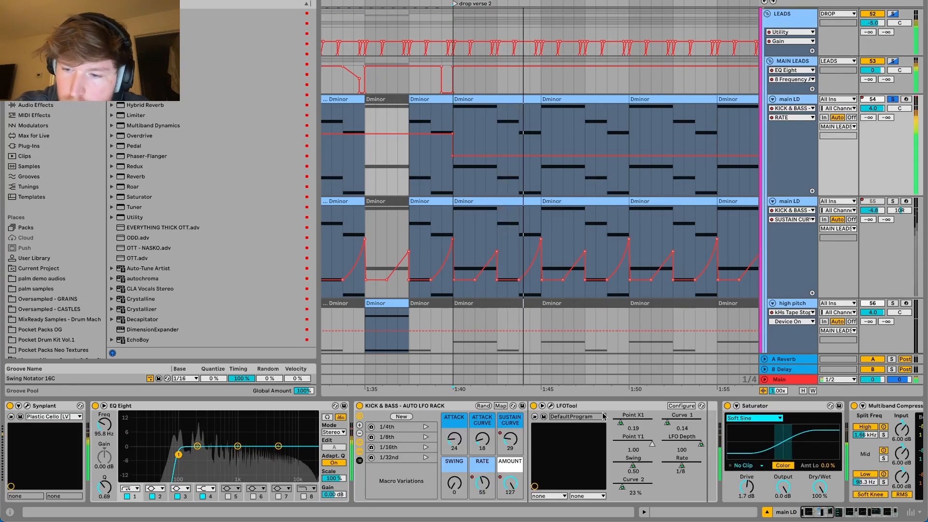
pyautogui.hscroll(10, 763, 449)
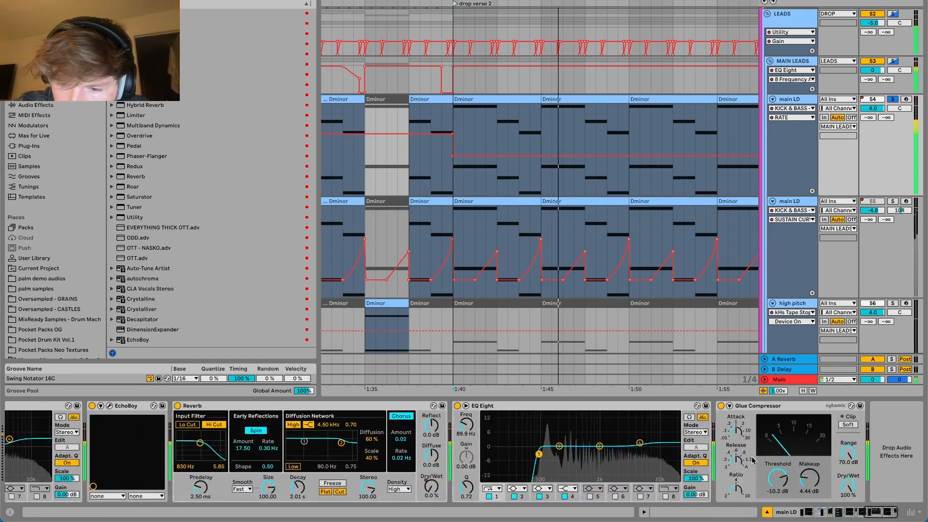
pyautogui.hscroll(-10, 752, 460)
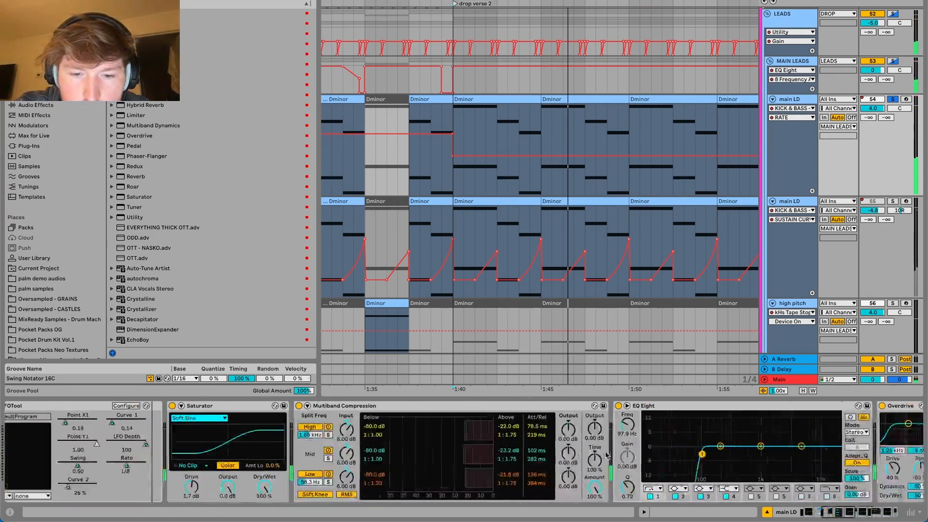
pyautogui.hscroll(-6, 607, 454)
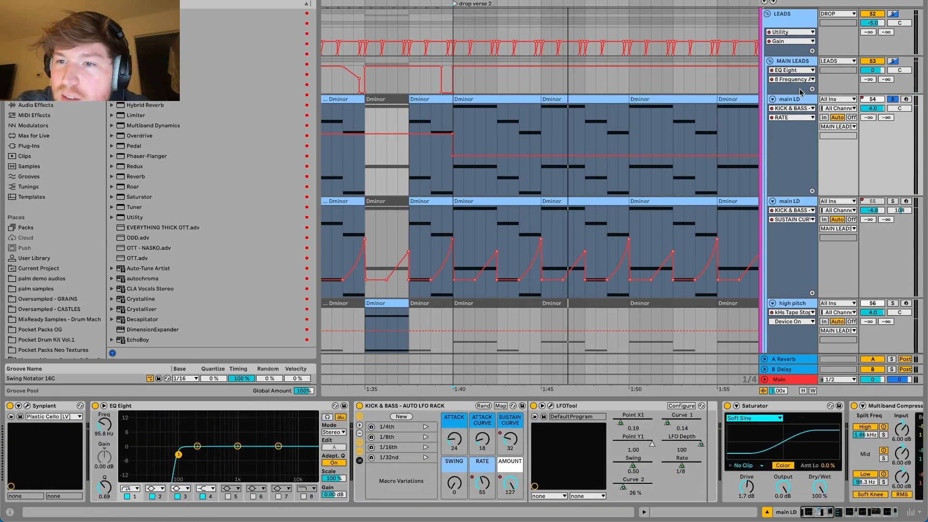
# - Unfold the effect rack on MAIN LEADS and display its Auto Filter Frequency automation while playing drop verse 2
pyautogui.click(789, 62)
pyautogui.hscroll(6, 445, 440)
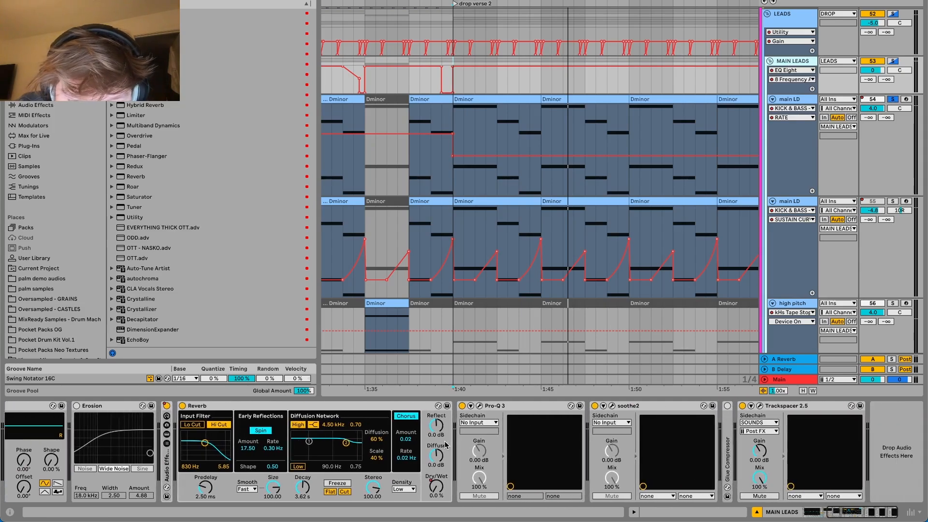
pyautogui.hscroll(-4, 444, 440)
pyautogui.doubleClick(350, 469)
pyautogui.press('space')
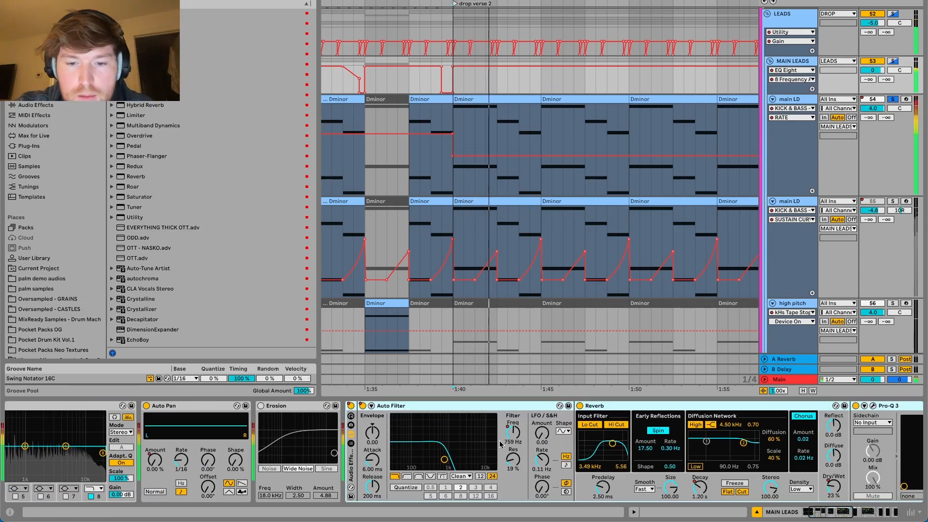
pyautogui.rightClick(513, 433)
pyautogui.click(539, 209)
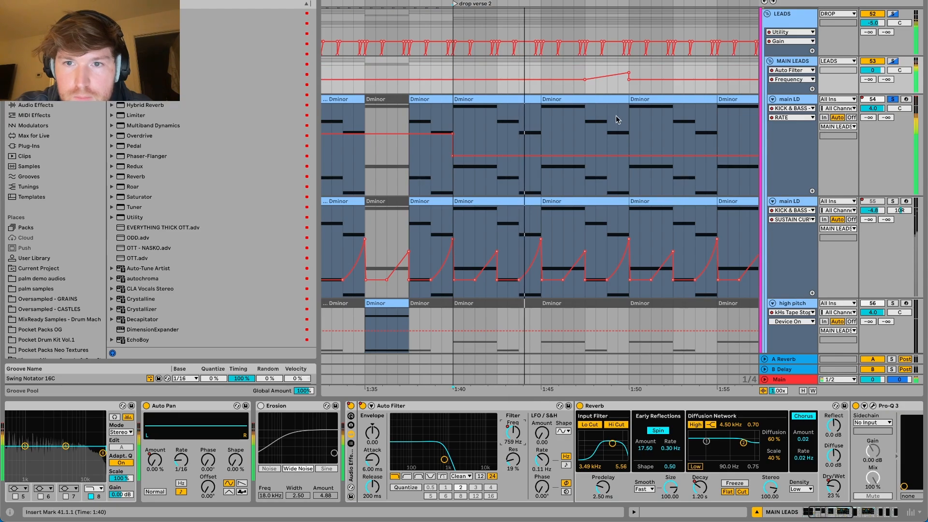
# - Solo the 57 Synplant track in LEADS and place the insert marker at 1:40, the start of drop verse 2
pyautogui.hscroll(-3, 615, 115)
pyautogui.scroll(1, 616, 115)
pyautogui.scroll(-10, 513, 253)
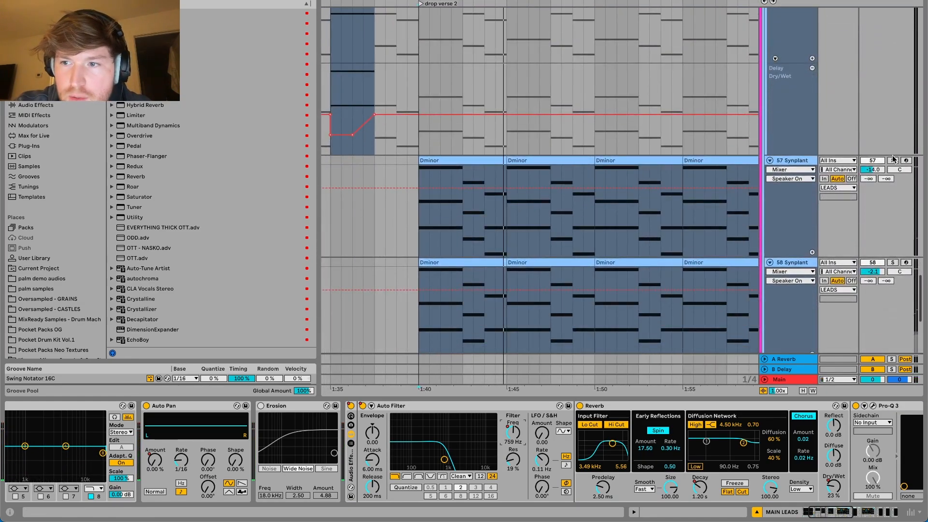
pyautogui.click(409, 242)
pyautogui.scroll(5, 414, 233)
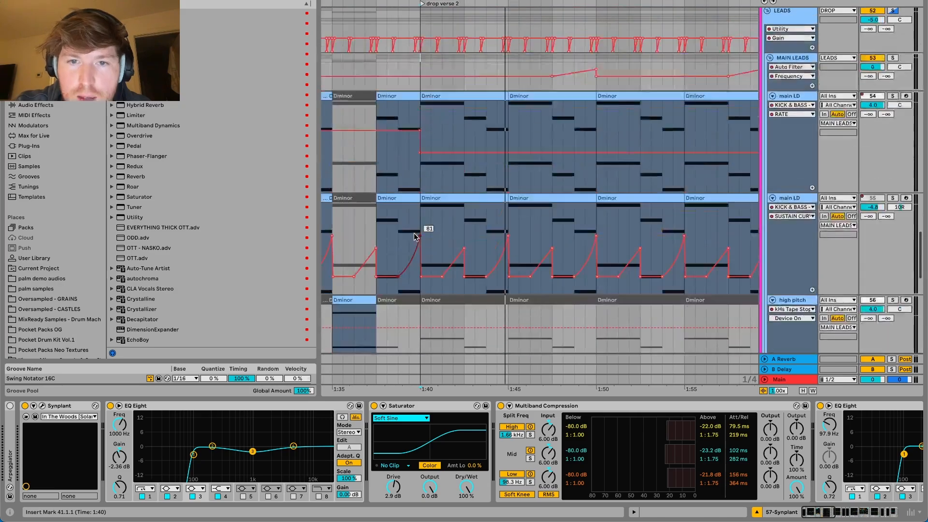
pyautogui.scroll(-5, 413, 233)
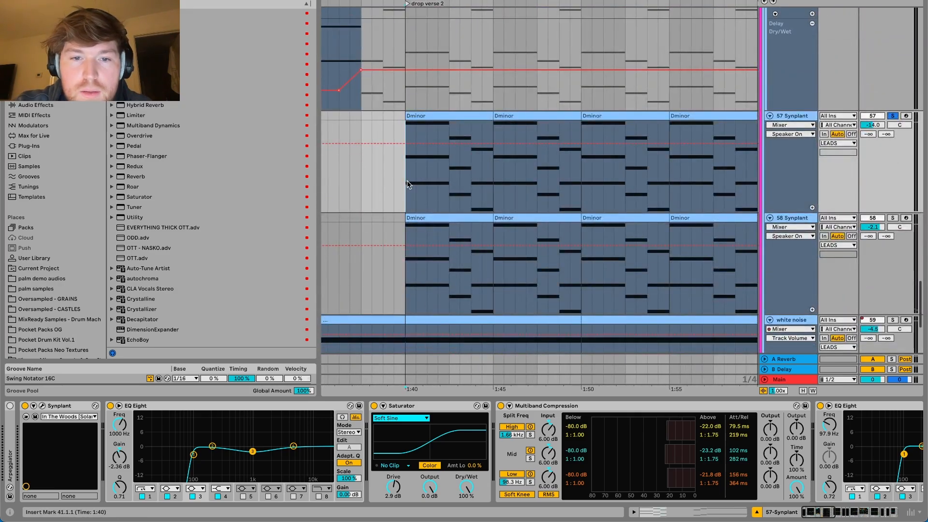
# - Inspect the Synplant instrument window on track 57, close it, and look through the track's full effect chain
pyautogui.click(42, 407)
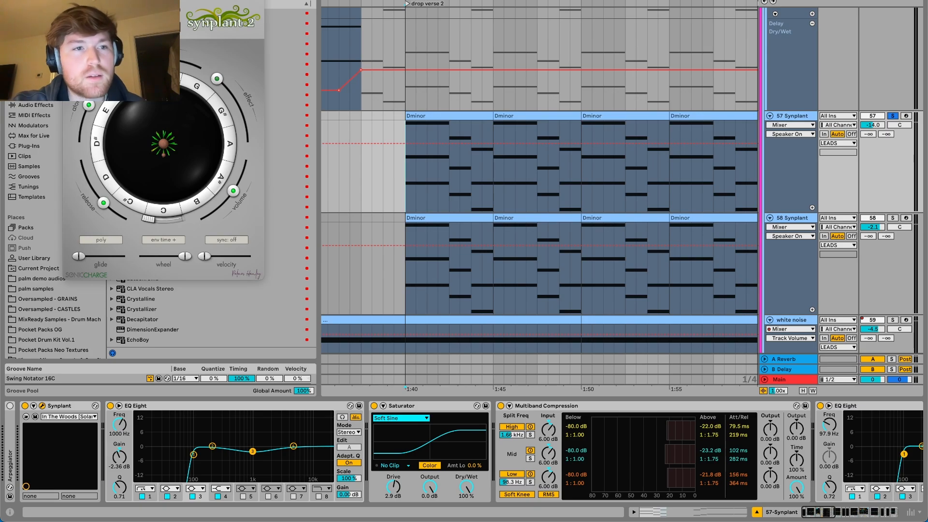
pyautogui.moveTo(133, 1); pyautogui.dragTo(214, 29)
pyautogui.click(152, 28)
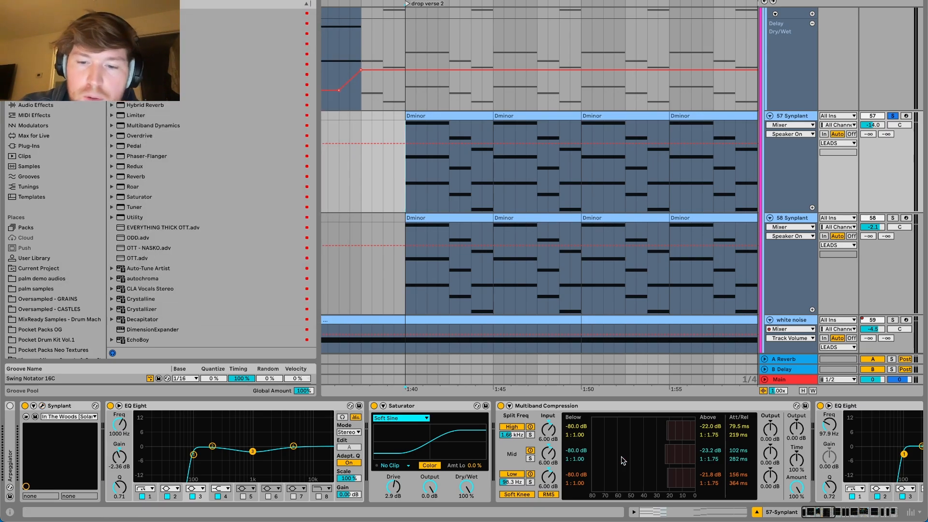
pyautogui.hscroll(10, 623, 461)
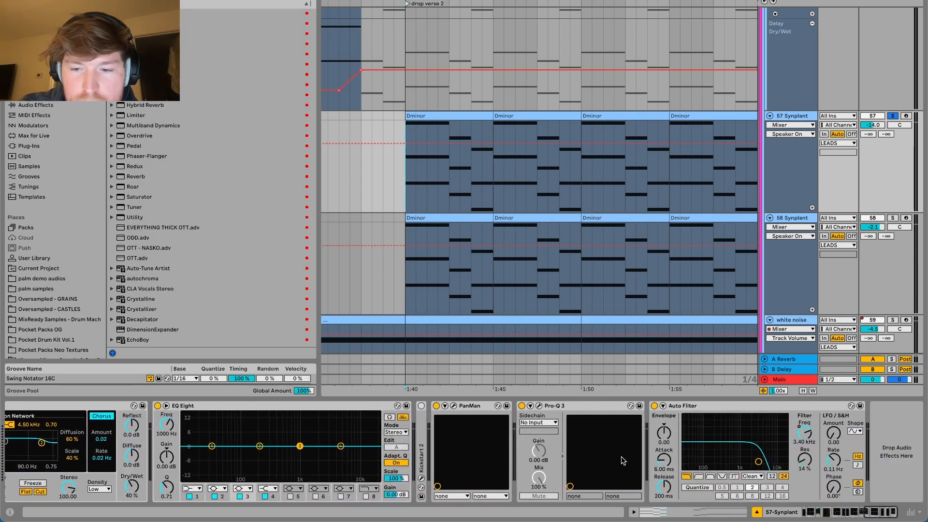
pyautogui.hscroll(-10, 623, 460)
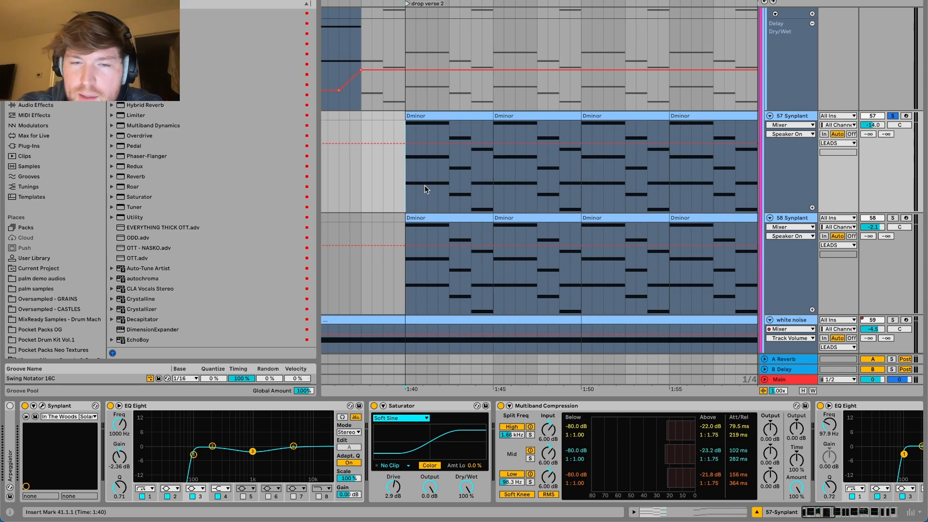
# - Play the soloed 57 Synplant track and show its Auto Filter Frequency automation in the arrangement
pyautogui.press('space')
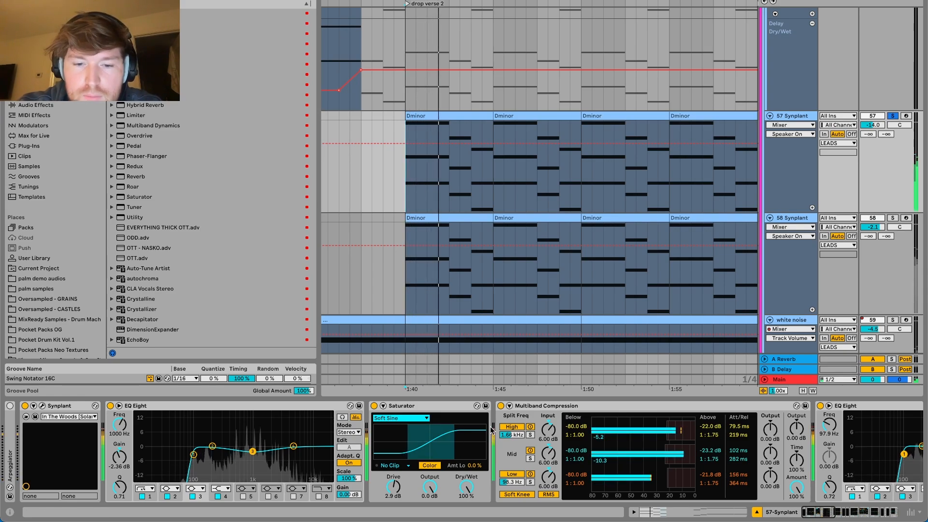
pyautogui.hscroll(5, 492, 430)
pyautogui.hscroll(10, 492, 430)
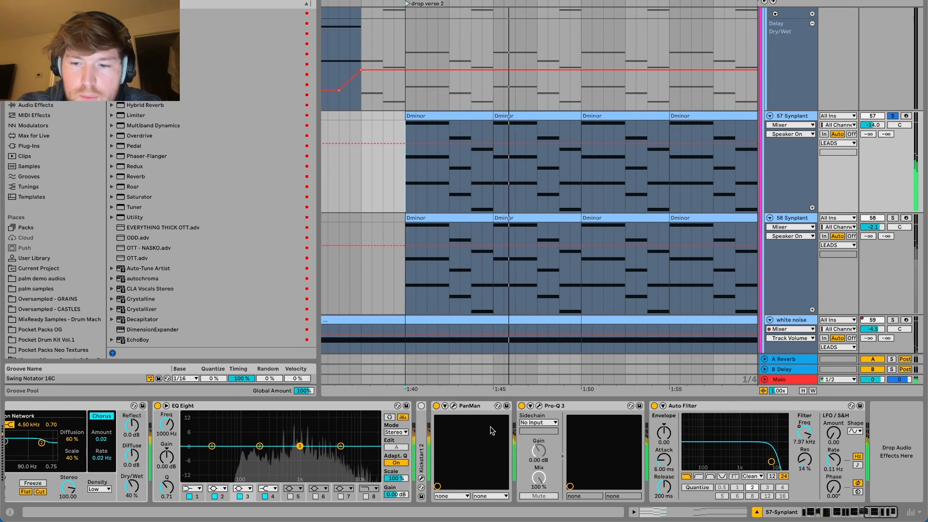
pyautogui.rightClick(805, 433)
pyautogui.click(830, 343)
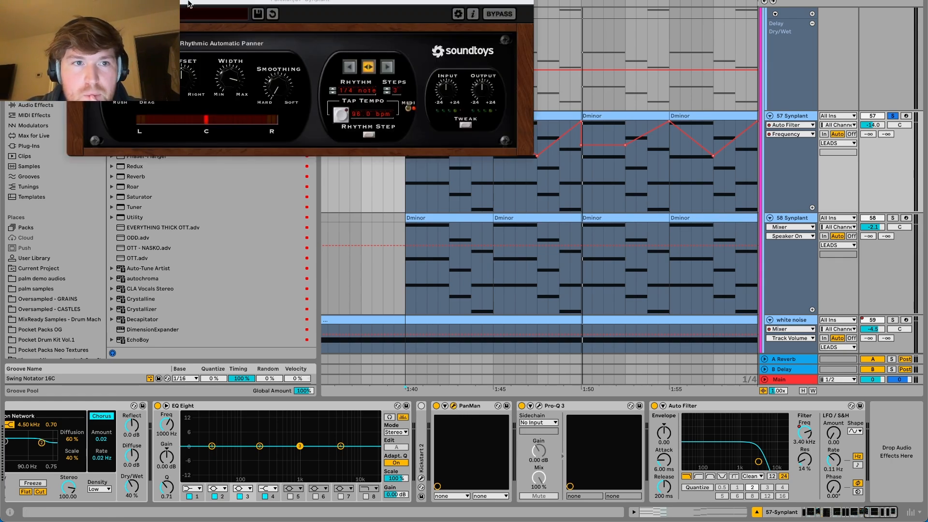
# - Examine the PanMan auto-panner settings on track 57 during playback, and close the plugin window
pyautogui.moveTo(189, 4); pyautogui.dragTo(244, 70)
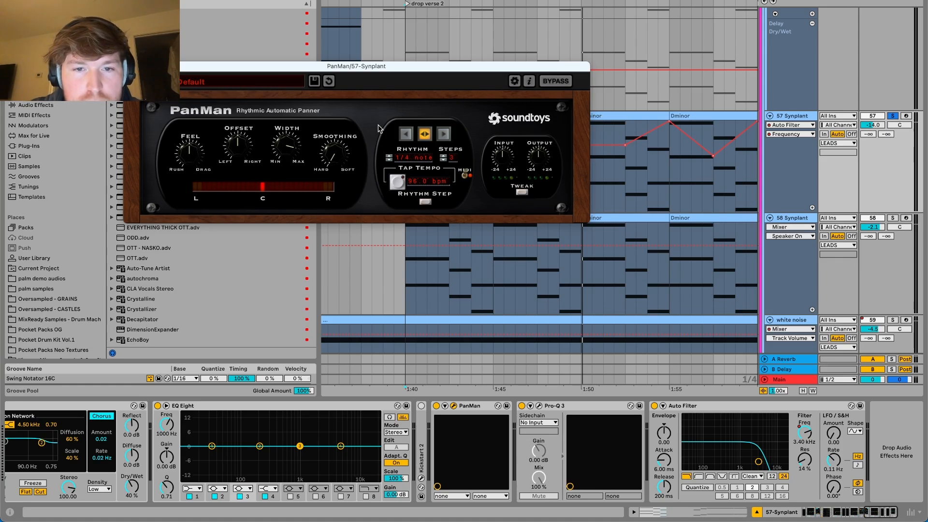
pyautogui.press('space')
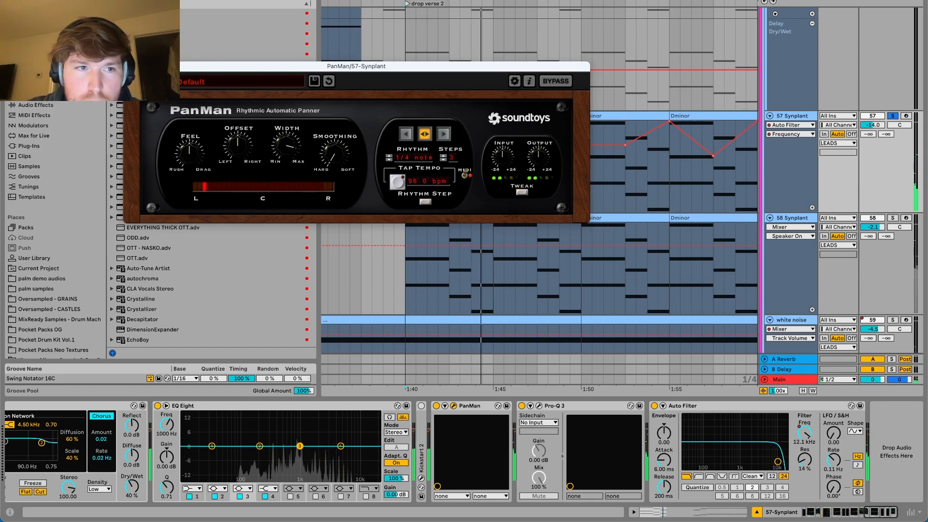
pyautogui.click(130, 67)
# - Reopen the Synplant instrument on track 57 to check its preset name, and close the window
pyautogui.scroll(10, 206, 424)
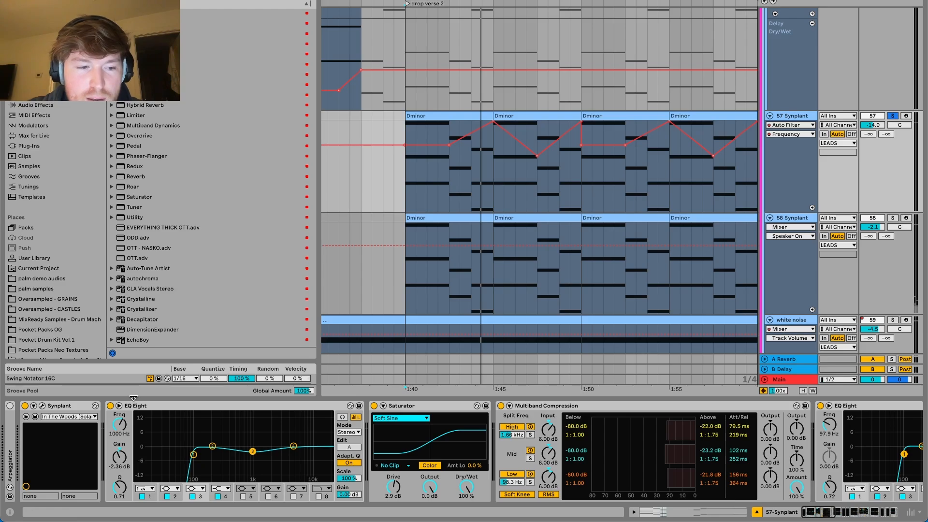
pyautogui.click(42, 406)
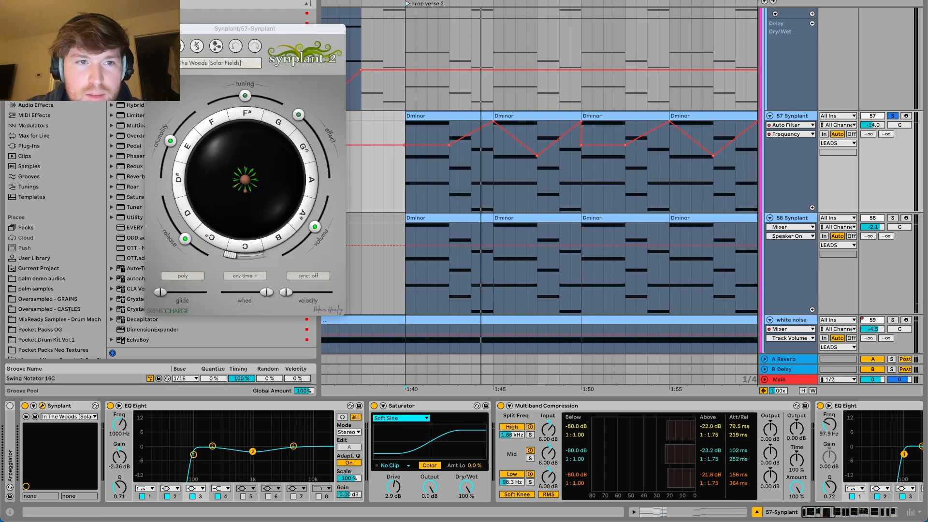
pyautogui.moveTo(180, 27); pyautogui.dragTo(259, 40)
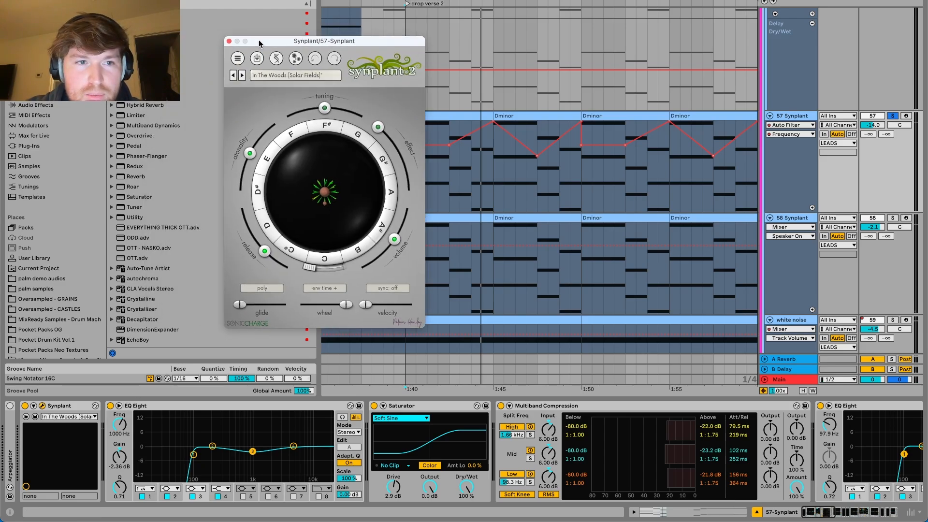
pyautogui.click(230, 40)
# - Solo the 58 Synplant track and play it from 1:40
pyautogui.scroll(-3, 427, 223)
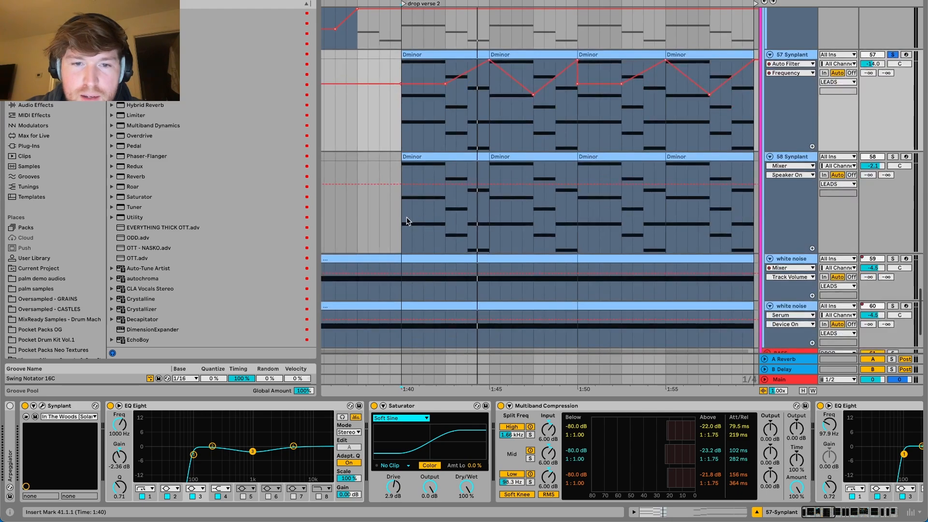
pyautogui.click(407, 221)
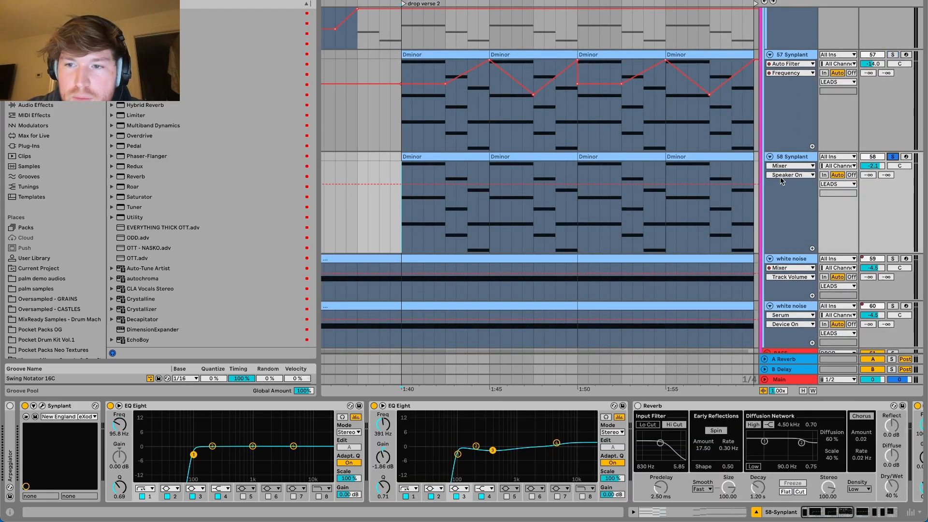
pyautogui.press('space')
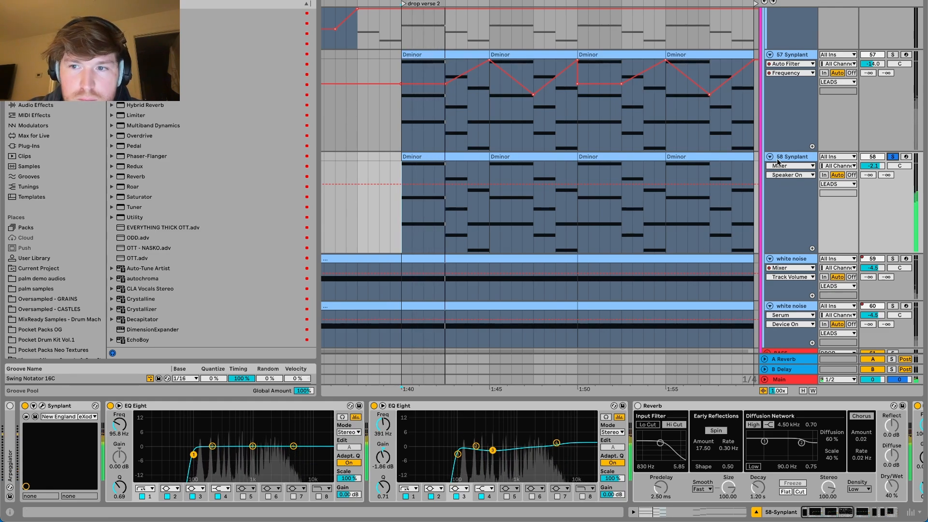
# - Check the Synplant preset on track 58 in its plugin window, close it, and restart playback from 1:40
pyautogui.click(42, 406)
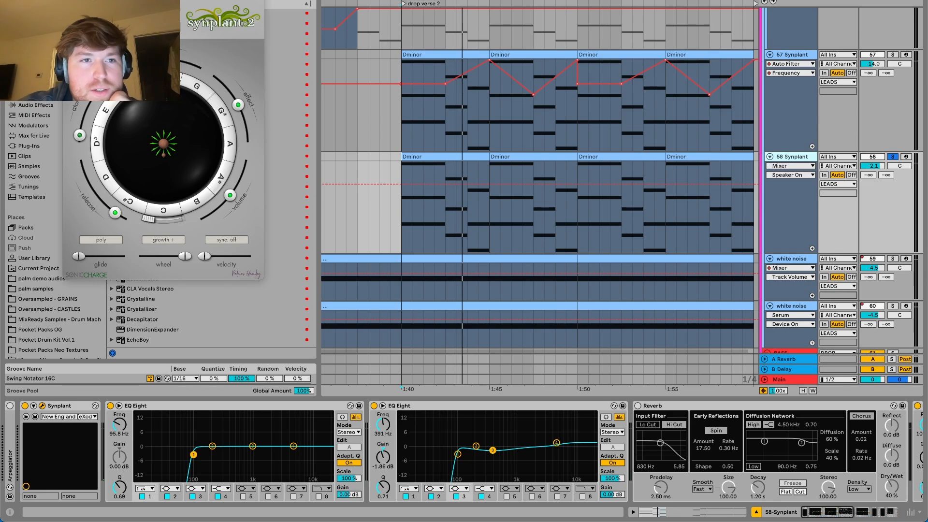
pyautogui.moveTo(171, 0); pyautogui.dragTo(413, 108)
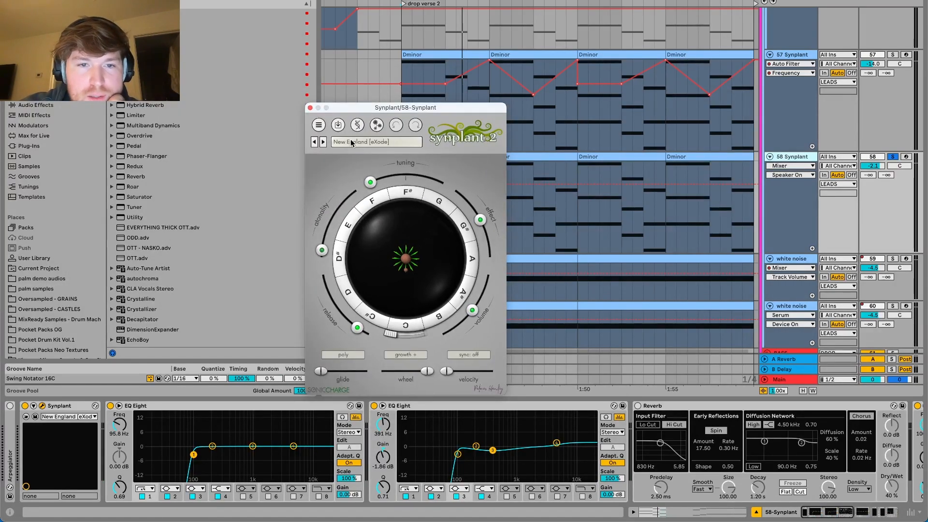
pyautogui.click(310, 108)
pyautogui.press('space')
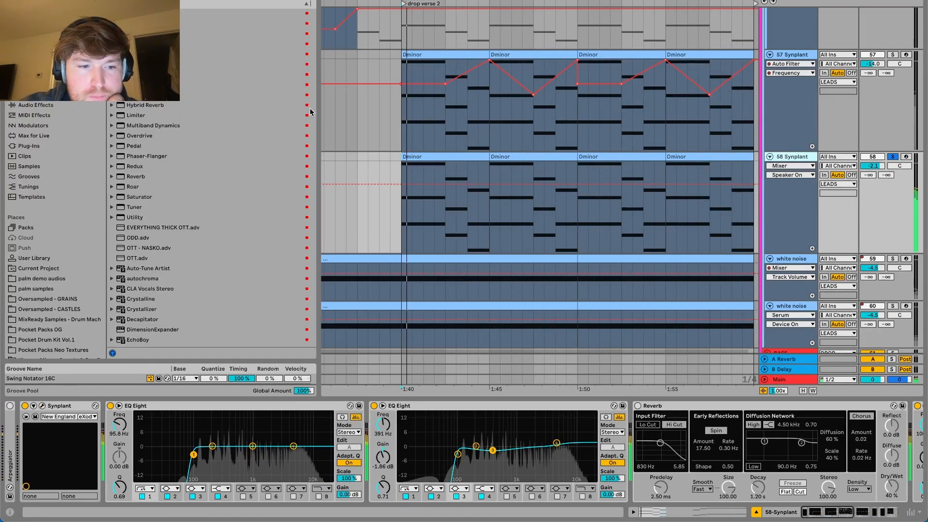
# - Examine the device chain on the 58 Synplant track, from its EQs and Reverb through PanMan, Pro-Q 3 and Auto Filter
pyautogui.hscroll(10, 627, 445)
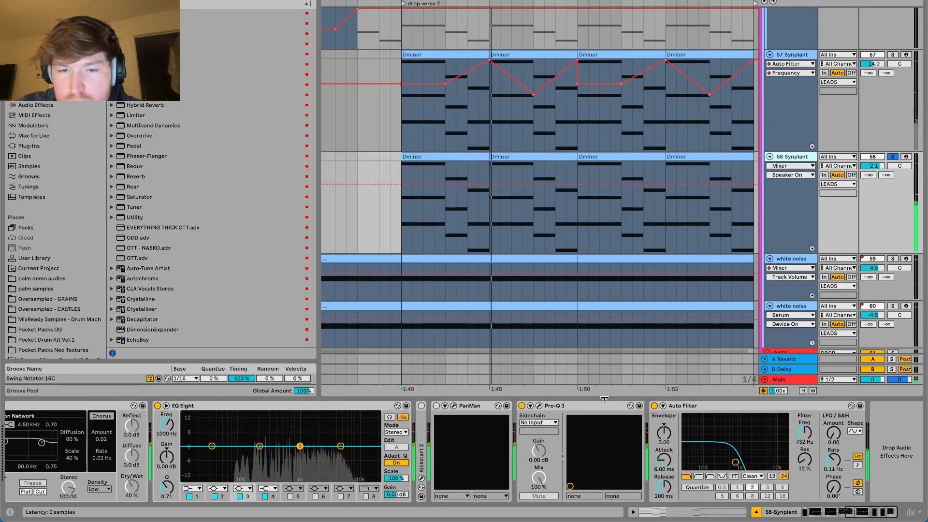
pyautogui.hscroll(-10, 547, 465)
pyautogui.hscroll(10, 547, 465)
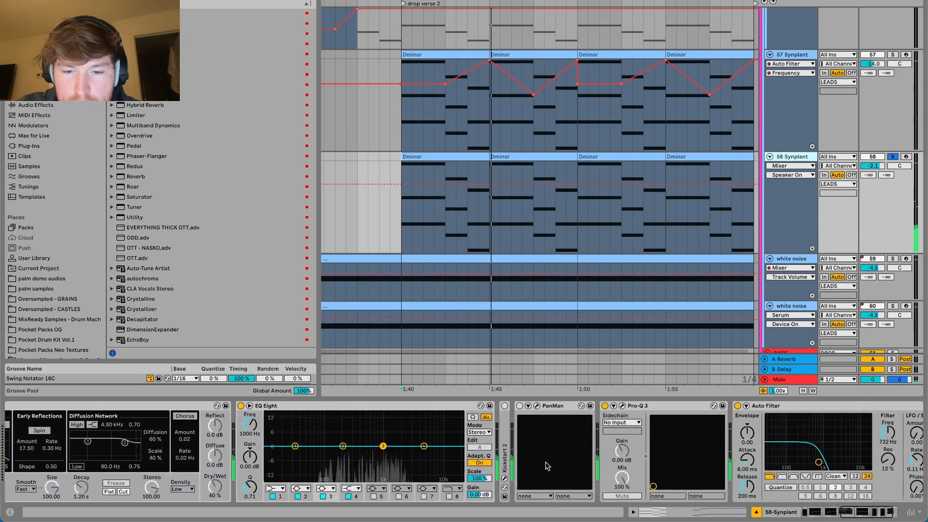
pyautogui.hscroll(-5, 322, 466)
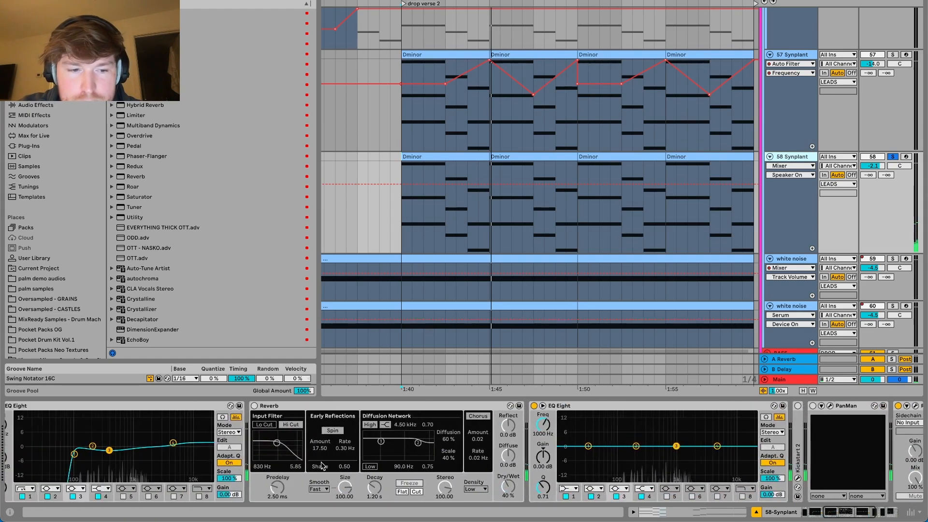
pyautogui.hscroll(-5, 294, 430)
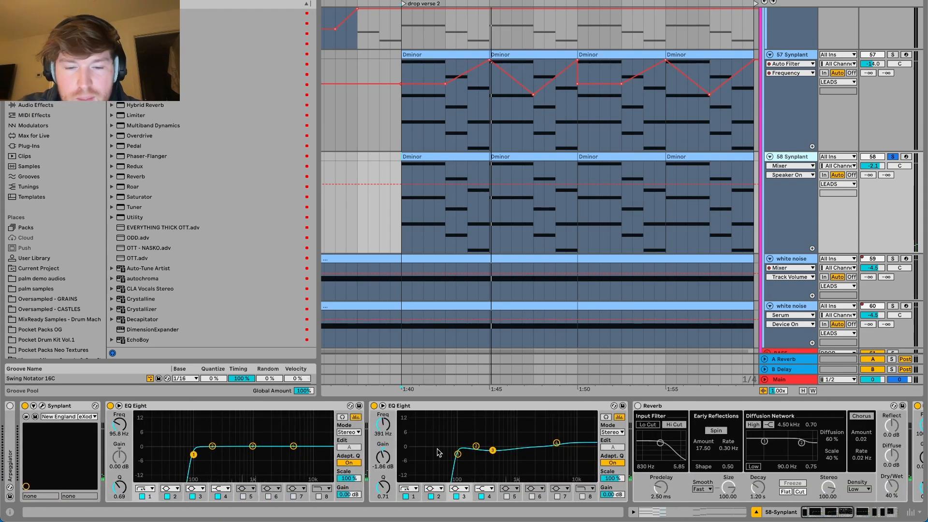
# - Replay the 58 Synplant track from 1:40, and solo the BASS group to hear it in drop verse 2
pyautogui.press('space')
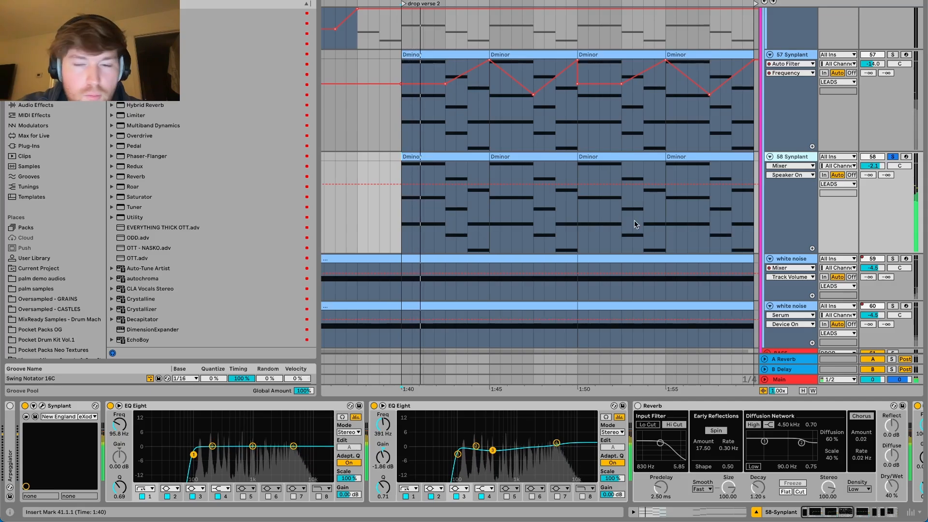
pyautogui.scroll(-5, 671, 250)
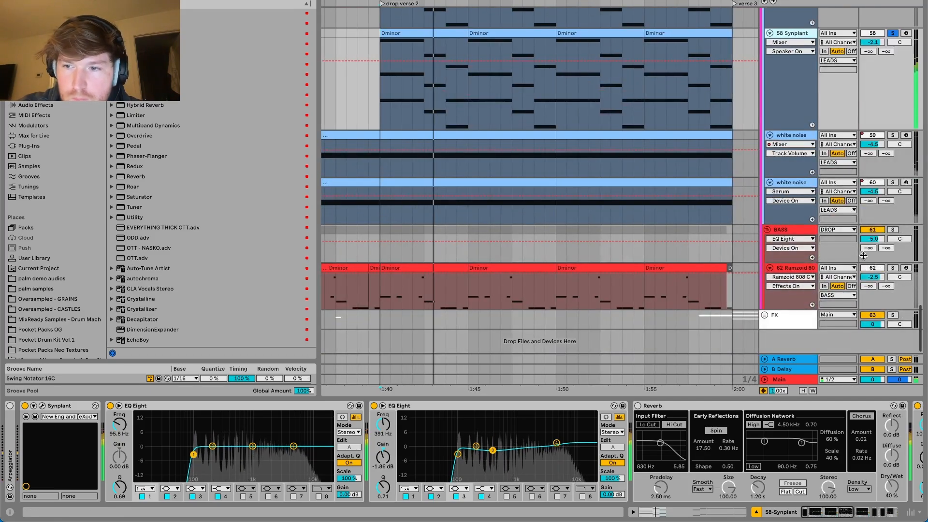
pyautogui.click(892, 231)
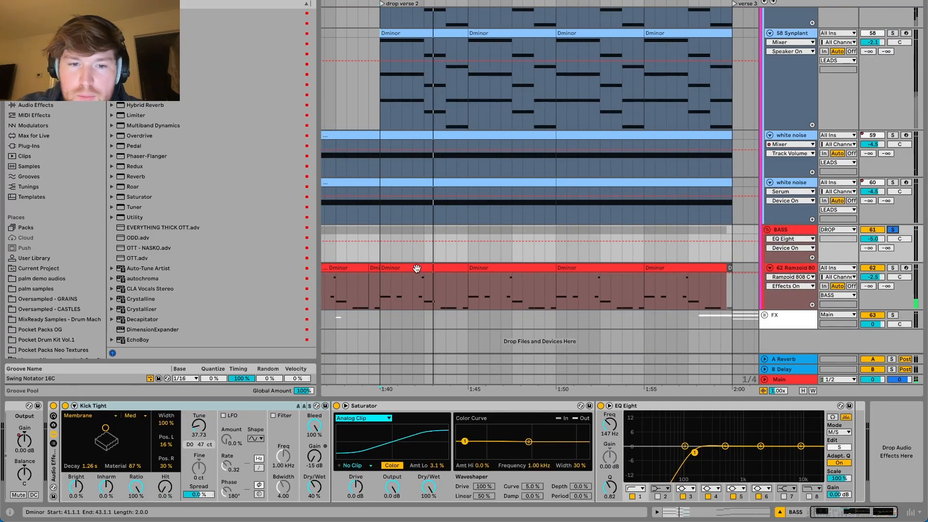
pyautogui.scroll(1, 416, 269)
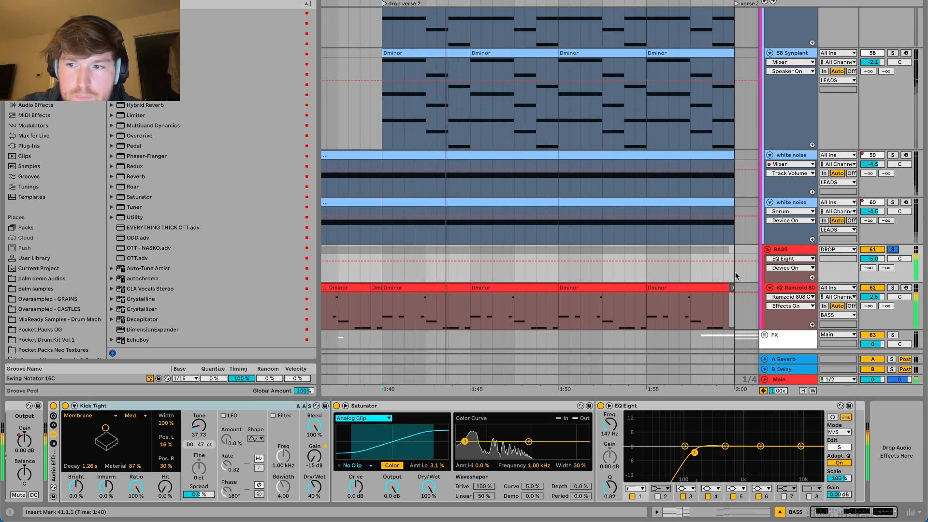
# - Solo the LEADS group and play it from 1:40
pyautogui.scroll(5, 576, 247)
pyautogui.hscroll(-1, 576, 247)
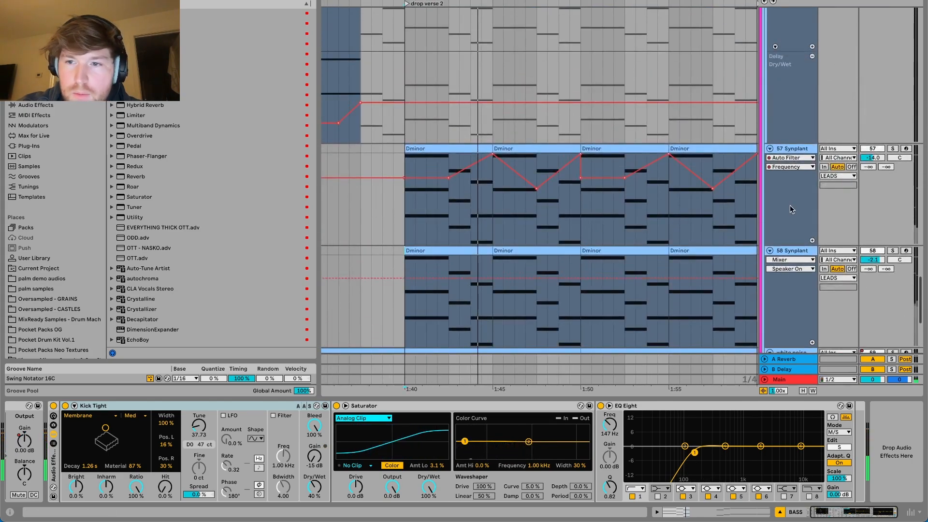
pyautogui.scroll(10, 789, 205)
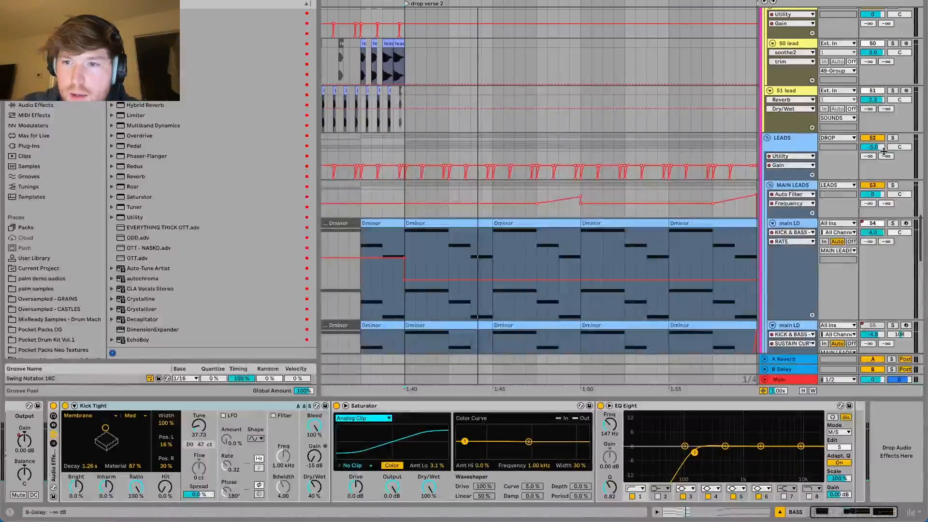
pyautogui.click(892, 138)
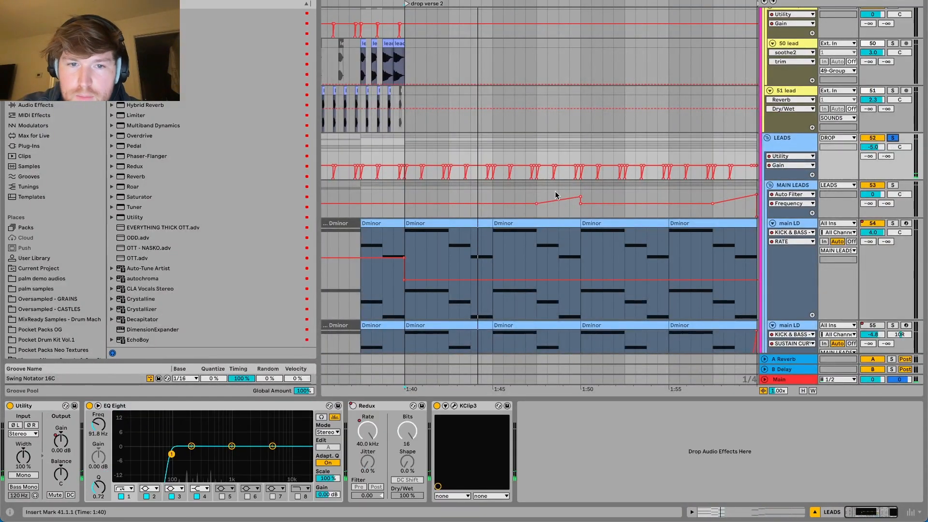
pyautogui.press('space')
# - Review the notes and automation of the main LD and high pitch tracks during playback
pyautogui.scroll(-4, 555, 190)
pyautogui.hscroll(1, 555, 191)
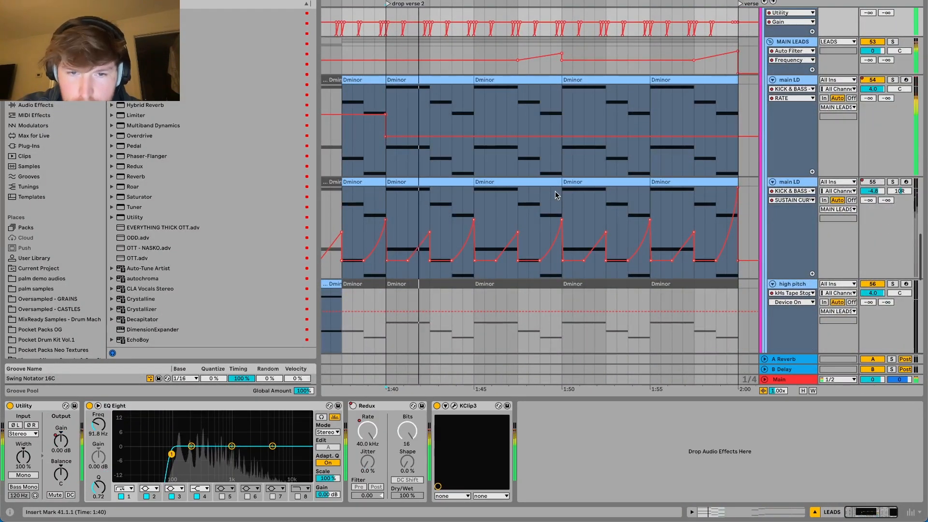
pyautogui.scroll(-3, 555, 191)
pyautogui.hscroll(1, 554, 190)
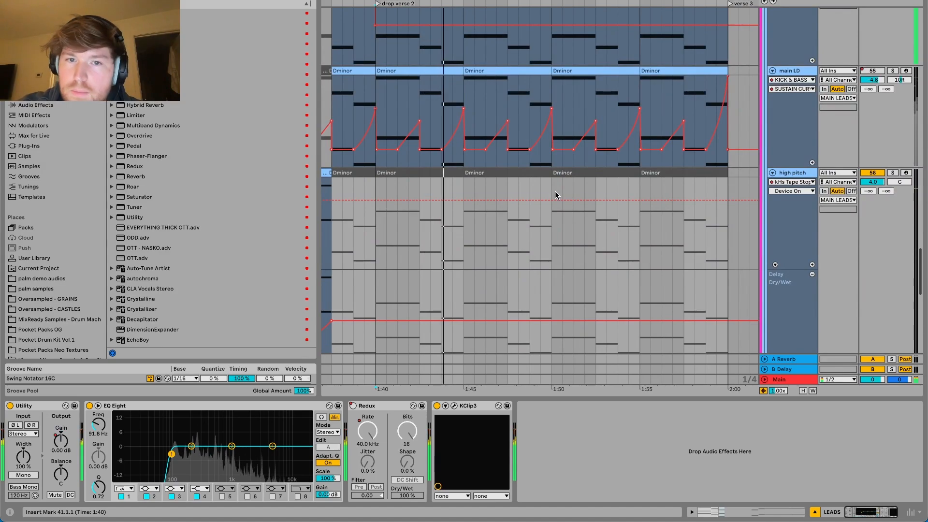
pyautogui.scroll(3, 554, 190)
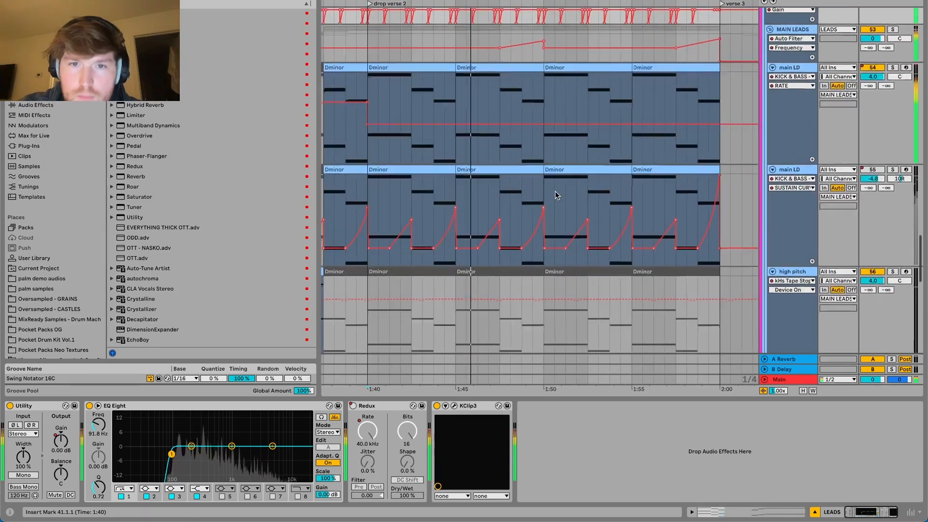
pyautogui.scroll(1, 555, 190)
# - Check the automatable devices of the main LD track 54, and inspect the Auto Filter frequency automation on MAIN LEADS at 1:47:500
pyautogui.click(792, 104)
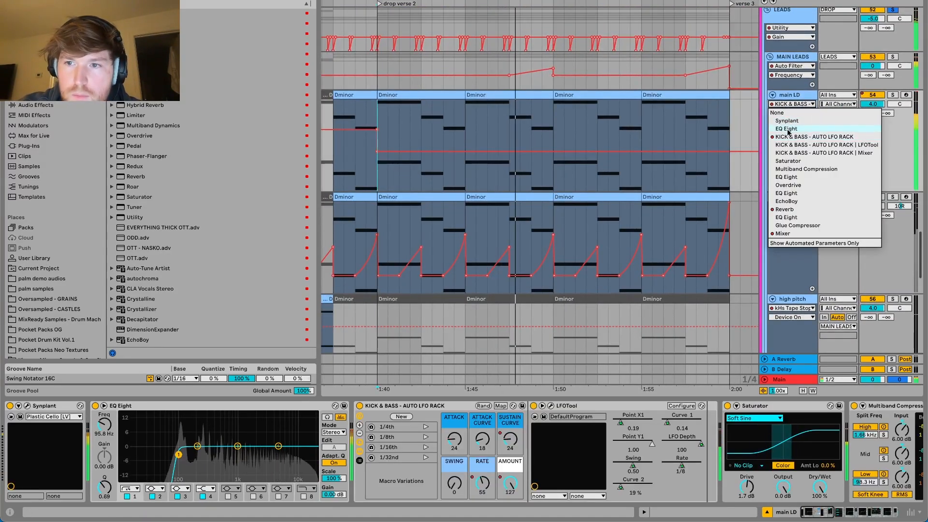
pyautogui.click(792, 61)
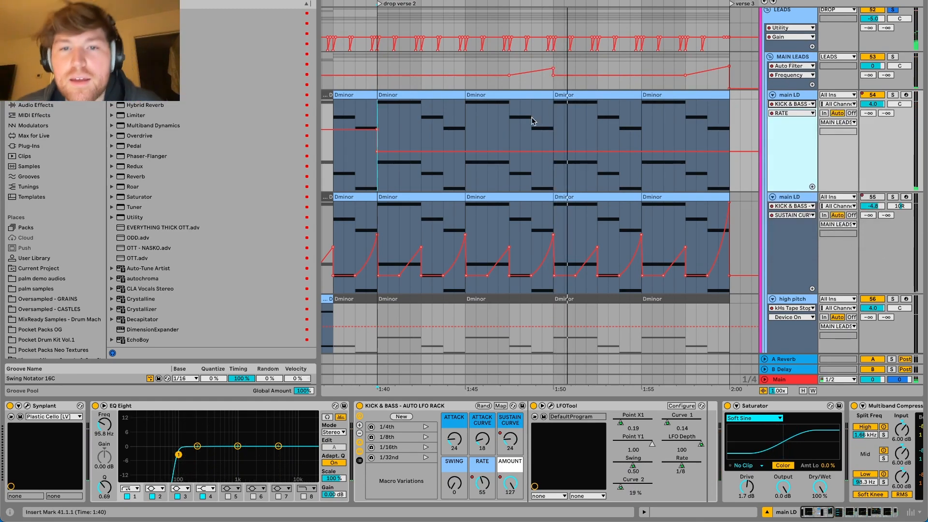
pyautogui.click(510, 66)
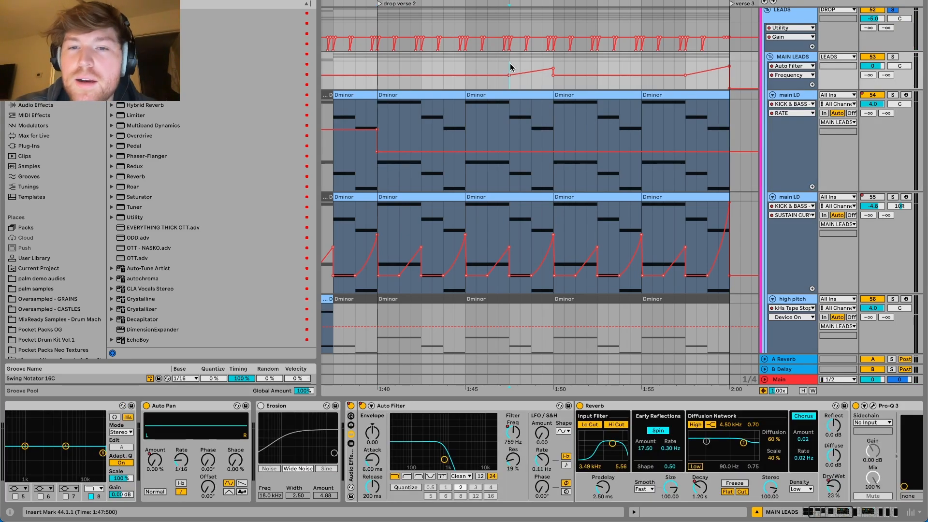
# - Solo the DRUMS group as well and play the arrangement from 1:40
pyautogui.scroll(15, 510, 62)
pyautogui.hscroll(-2, 509, 63)
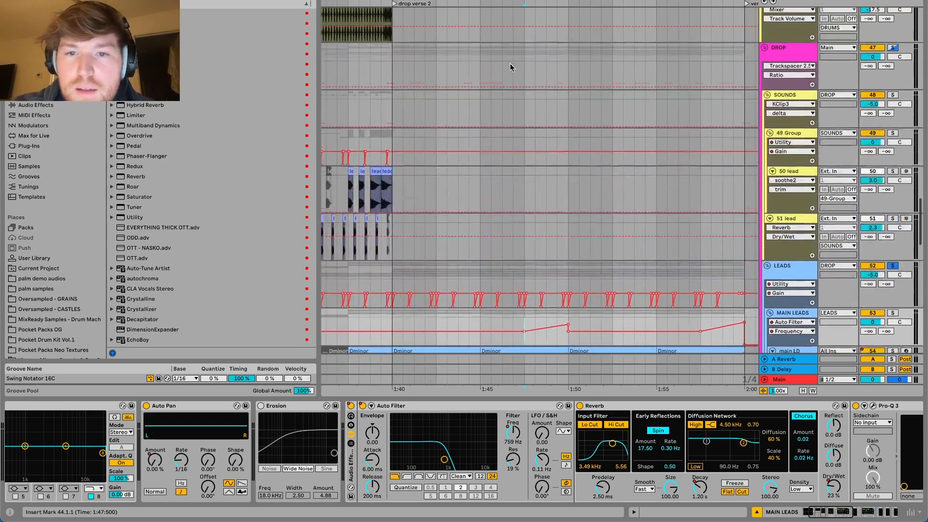
pyautogui.scroll(5, 510, 63)
pyautogui.hscroll(1, 509, 63)
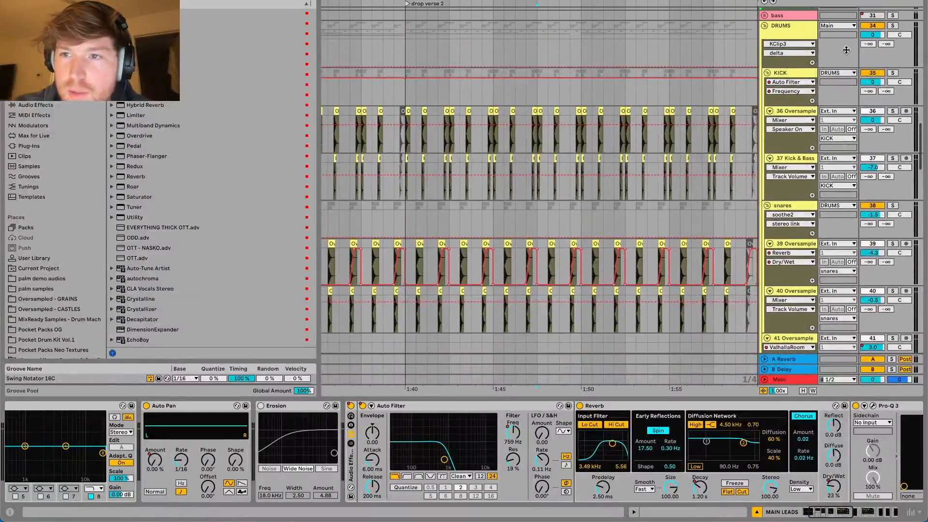
pyautogui.click(889, 27)
pyautogui.click(405, 69)
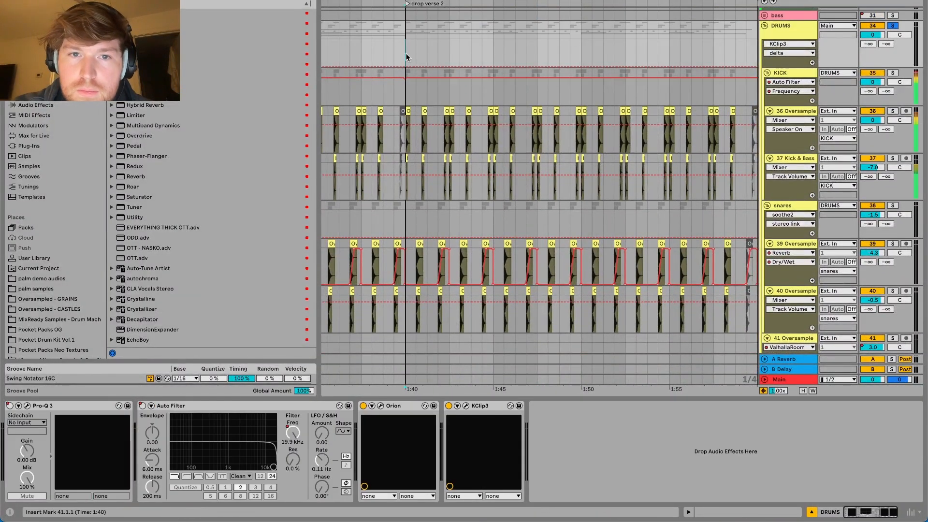
# - Add the VOCALS group to the soloed groups and restart playback from 1:40
pyautogui.scroll(20, 404, 69)
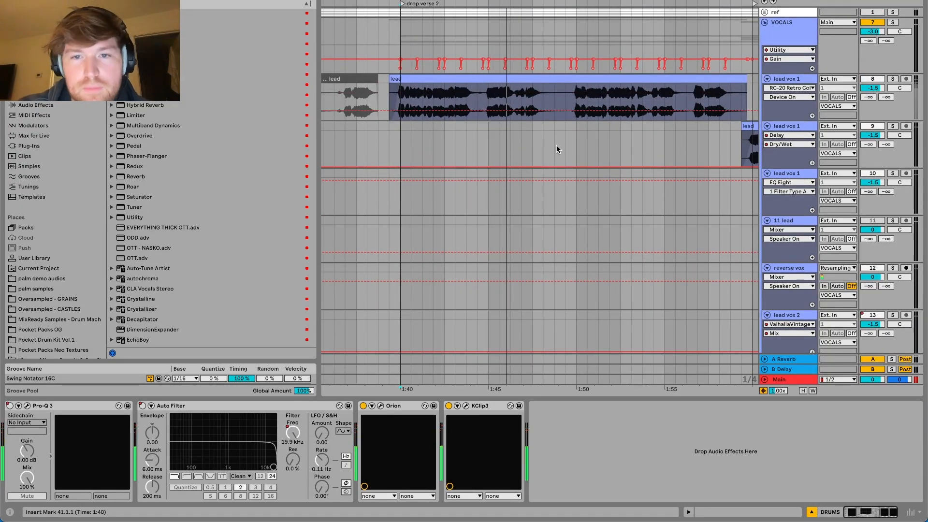
pyautogui.click(892, 22)
pyautogui.press('space')
pyautogui.press('space')
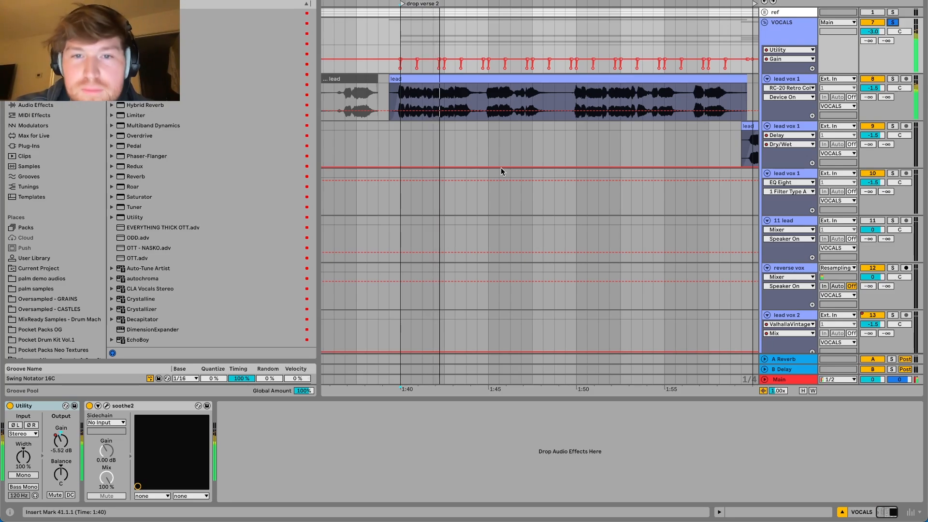
# - Play the lead vocals from 1:49:375, and again from 1:56:875 through the transition into verse 3
pyautogui.scroll(-2, 501, 167)
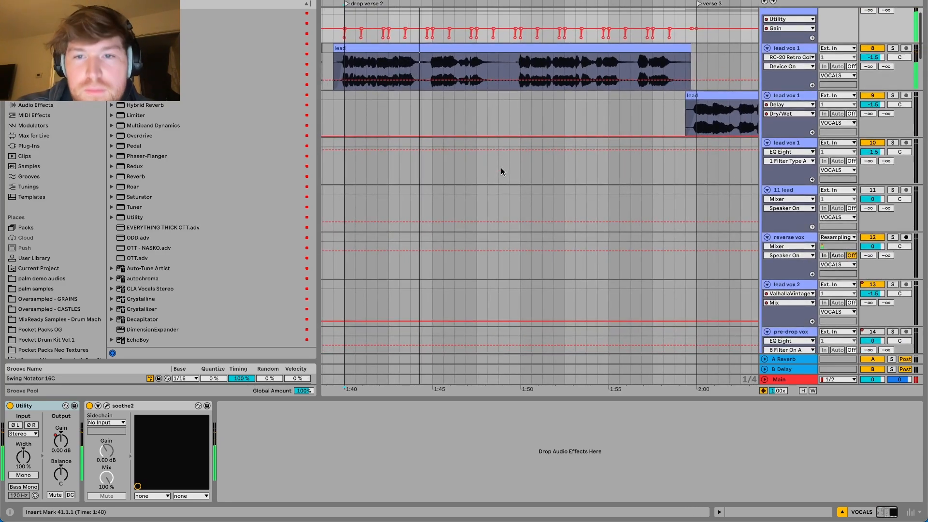
pyautogui.scroll(-3, 501, 167)
pyautogui.hscroll(2, 504, 174)
pyautogui.click(470, 131)
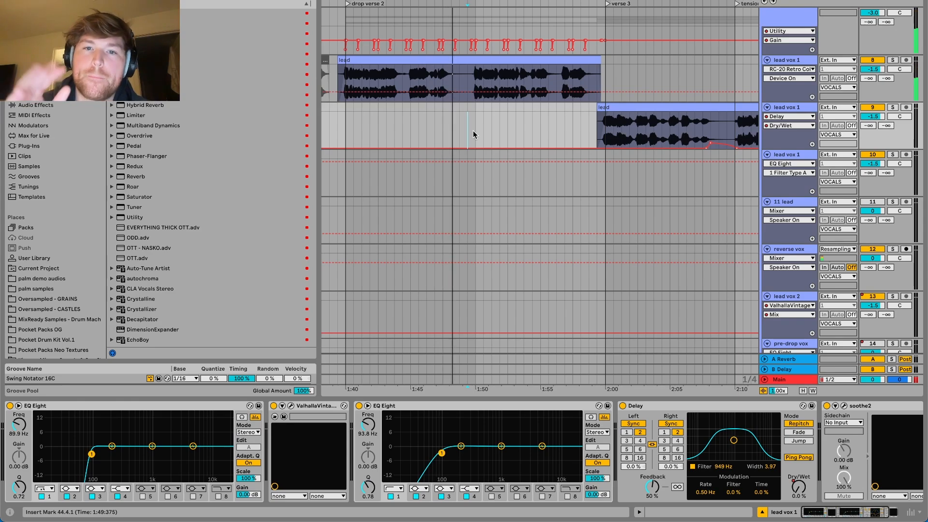
pyautogui.press('space')
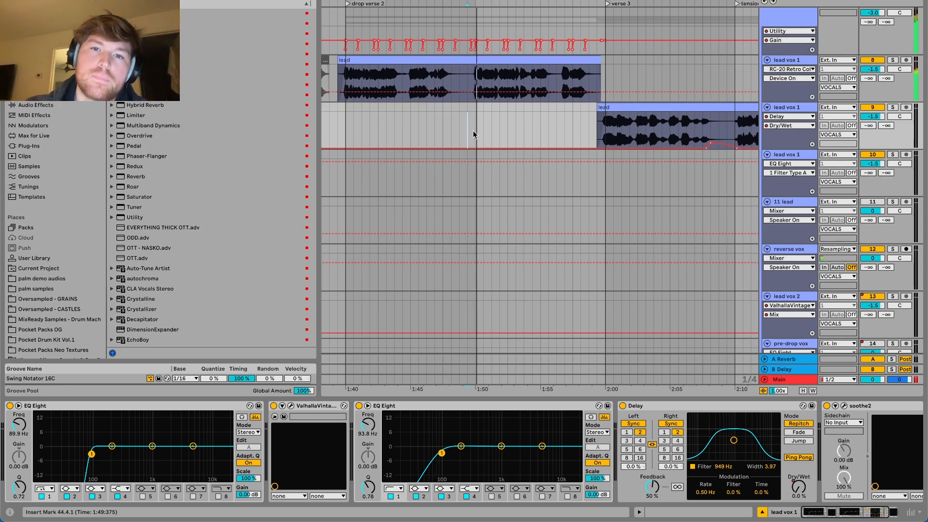
pyautogui.click(563, 121)
pyautogui.press('space')
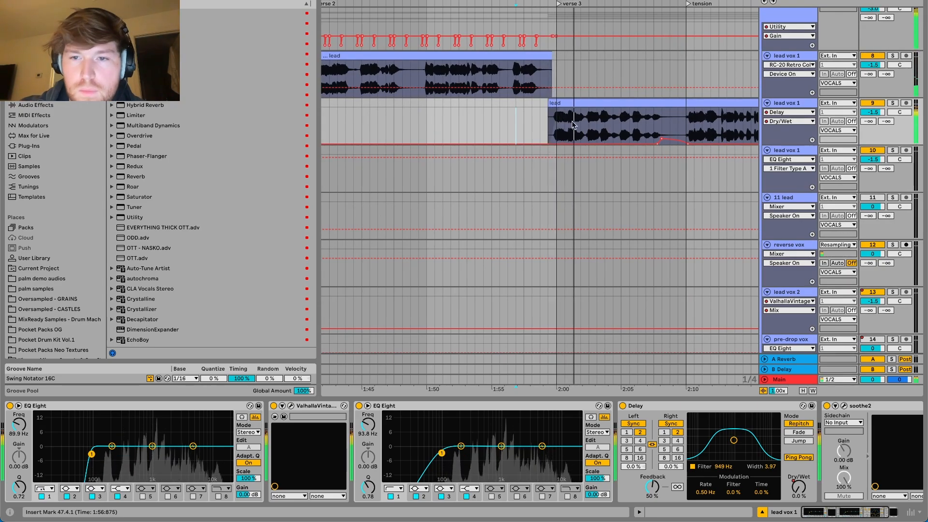
pyautogui.hscroll(5, 566, 124)
pyautogui.scroll(-1, 565, 123)
pyautogui.scroll(3, 802, 29)
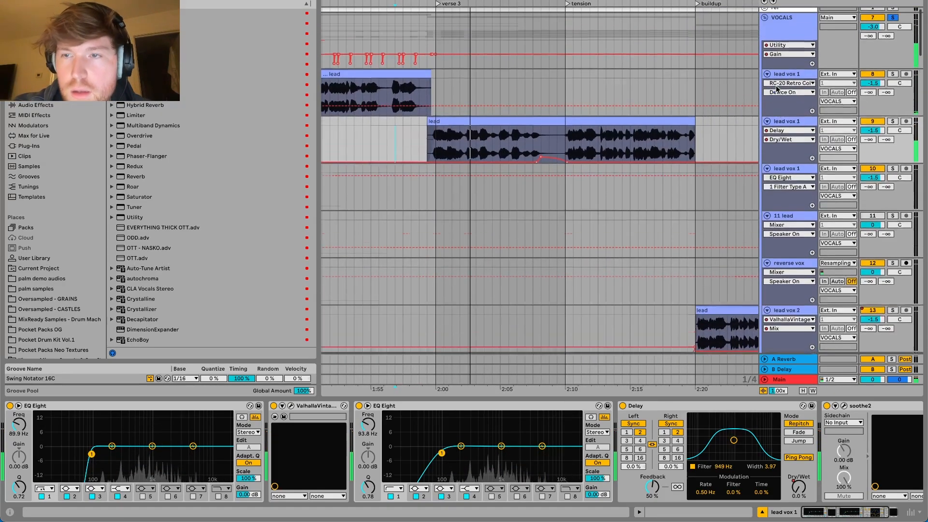
# - Collapse the VOCALS, CHORDS, DRUMS and DROP groups to get an overview of the arrangement
pyautogui.scroll(-5, 621, 134)
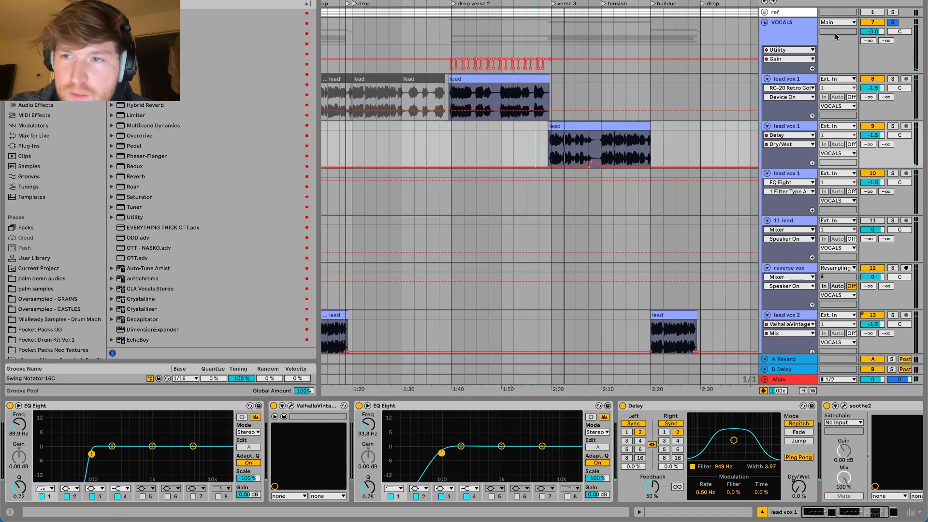
pyautogui.click(764, 23)
pyautogui.click(764, 51)
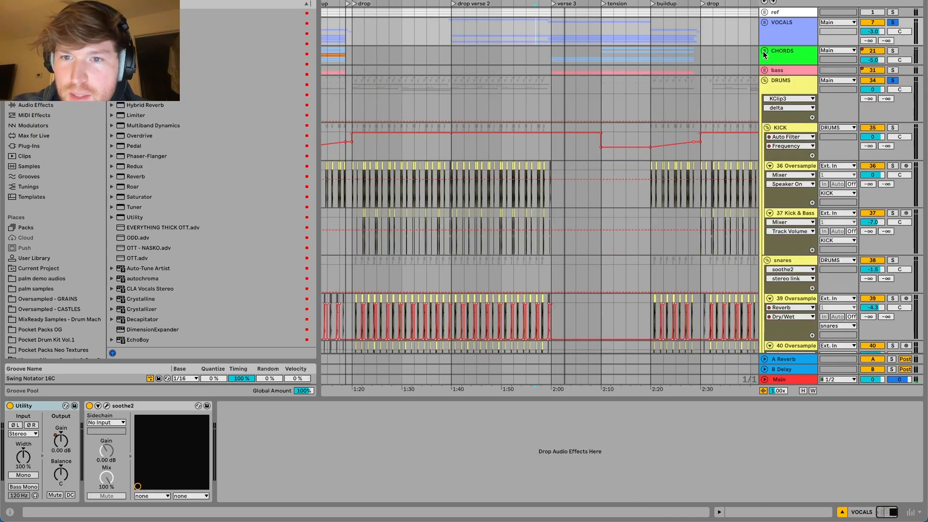
pyautogui.click(765, 79)
pyautogui.click(764, 100)
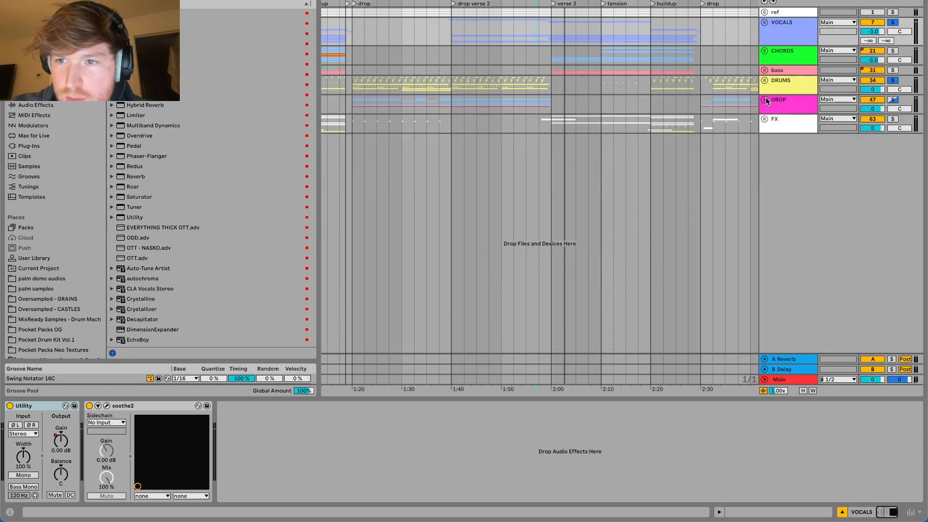
# - Expand the CHORDS group, solo the pad drone track 28 and play it from verse 3 at 2:00
pyautogui.click(765, 50)
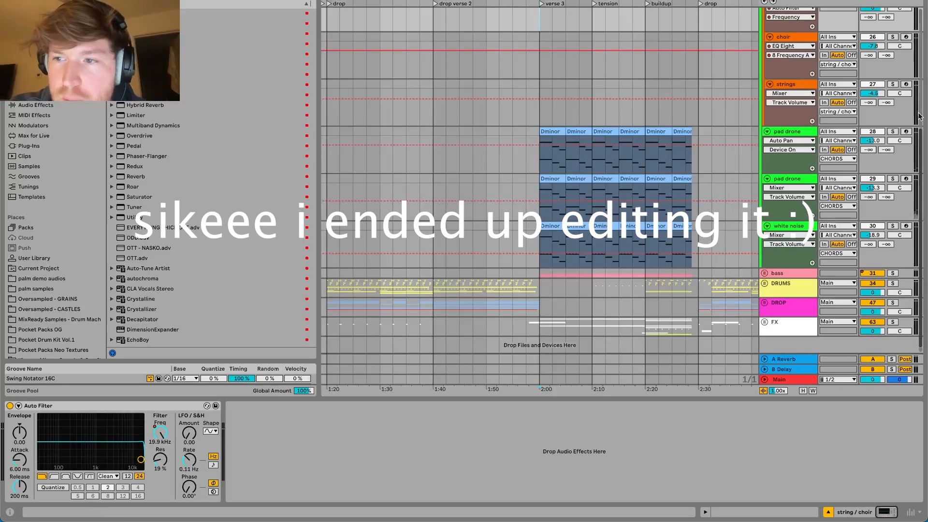
pyautogui.click(893, 131)
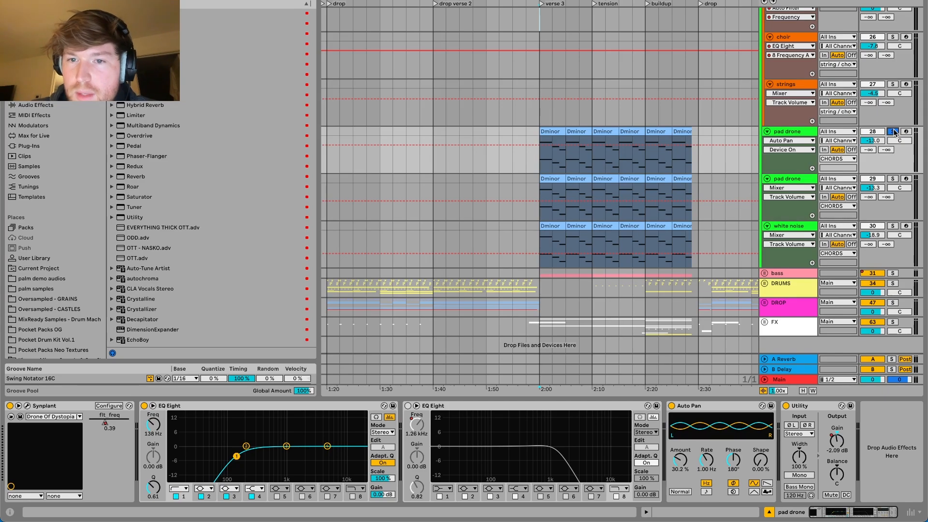
pyautogui.press('space')
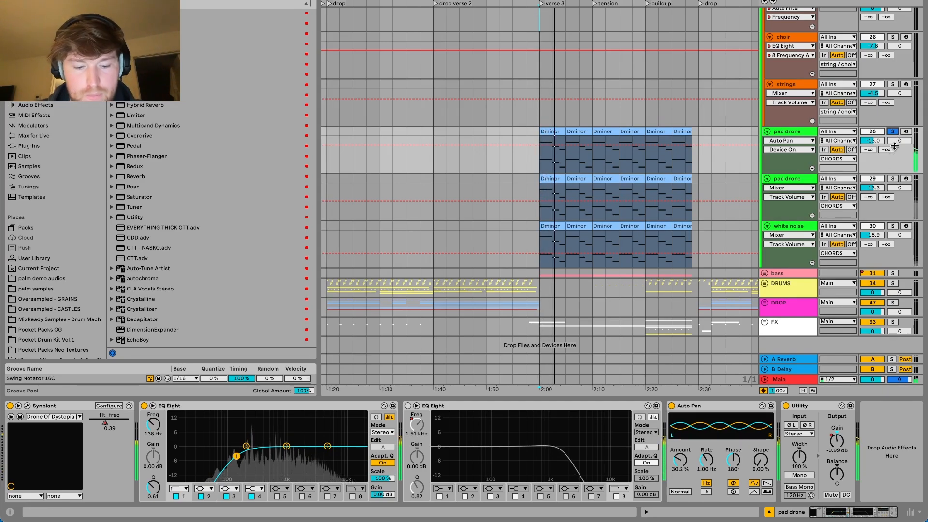
# - Unsolo the pad drone track 28 and play the full verse 3 arrangement from 2:00
pyautogui.click(893, 132)
pyautogui.press('space')
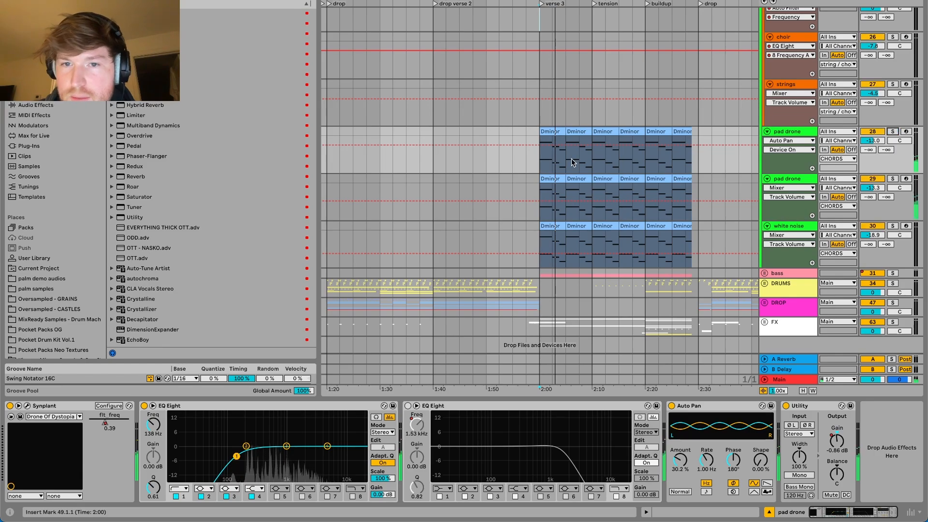
pyautogui.press('space')
pyautogui.hscroll(1, 765, 302)
pyautogui.scroll(-1, 765, 302)
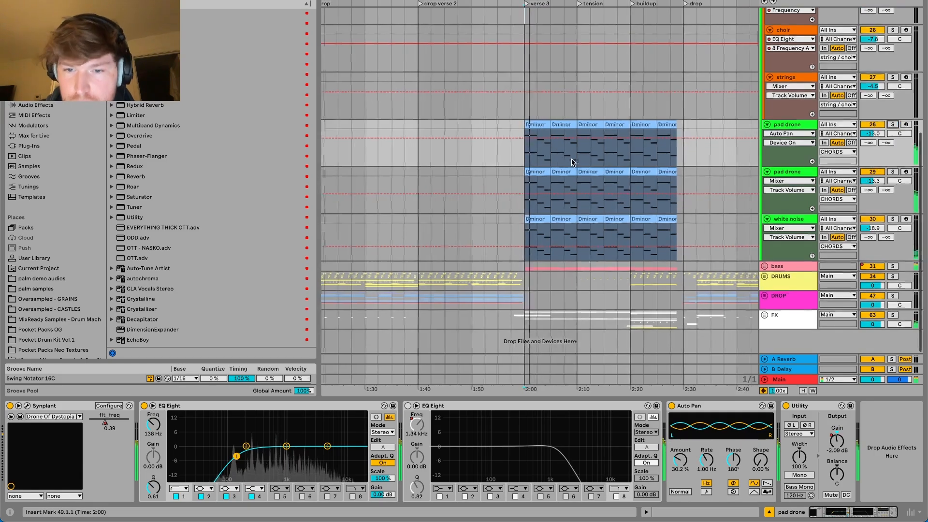
# - Expand the bass and FX groups and activate the 33 Serum bass track while verse 3 plays
pyautogui.click(764, 265)
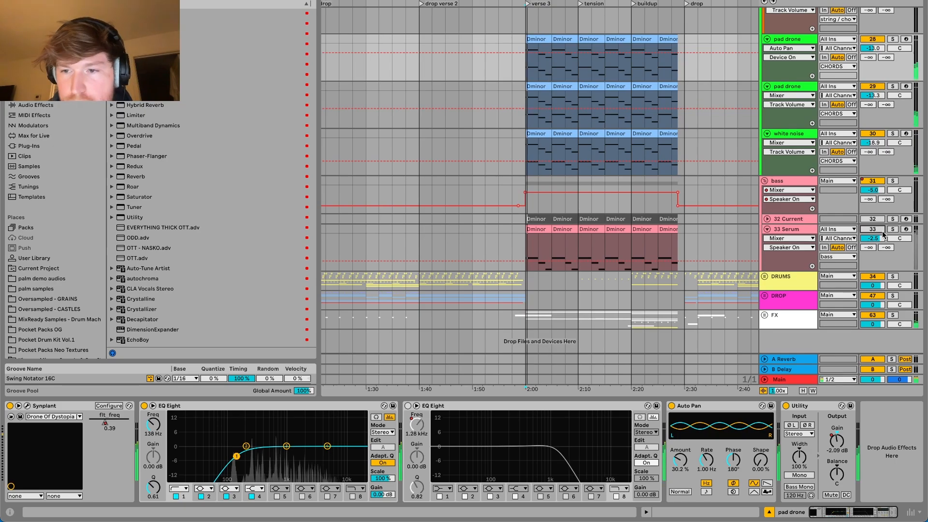
pyautogui.click(882, 232)
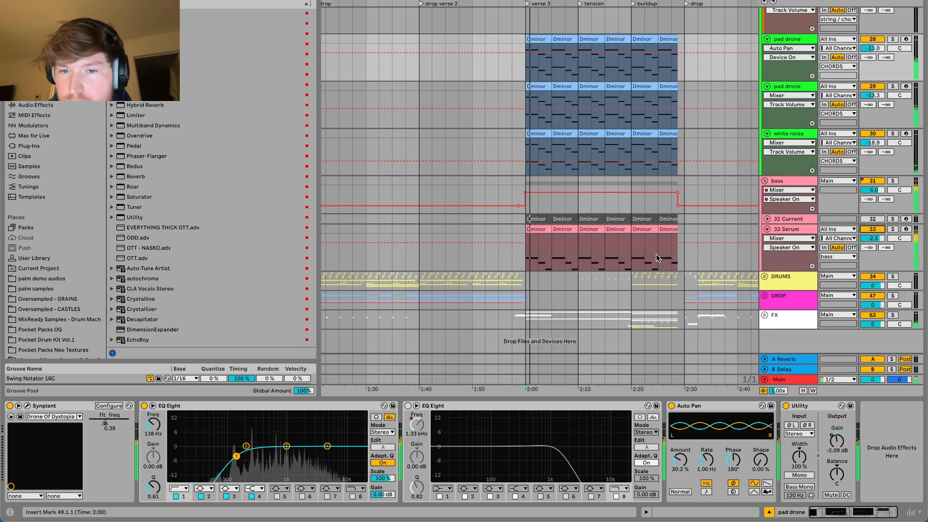
pyautogui.scroll(-10, 766, 311)
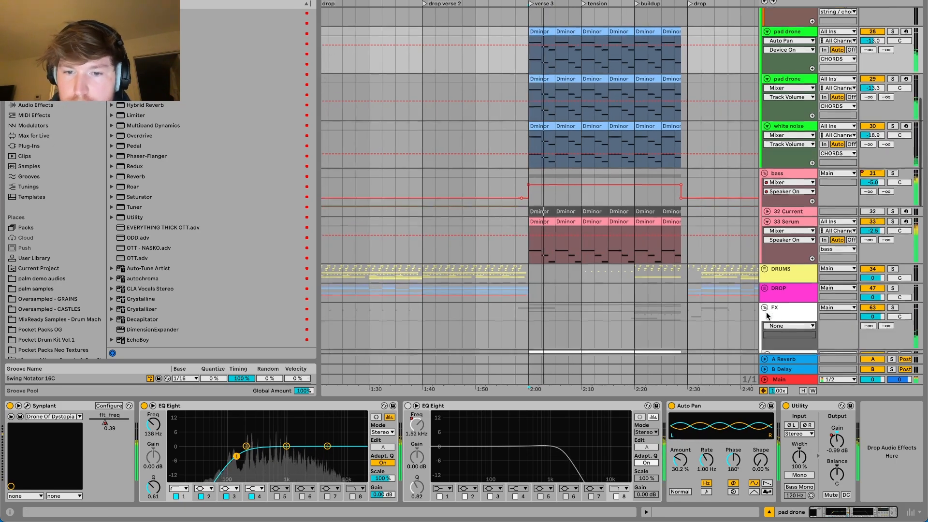
# - Examine the CHORDS group's tracks through verse 3 and into the tension section during playback
pyautogui.scroll(20, 766, 312)
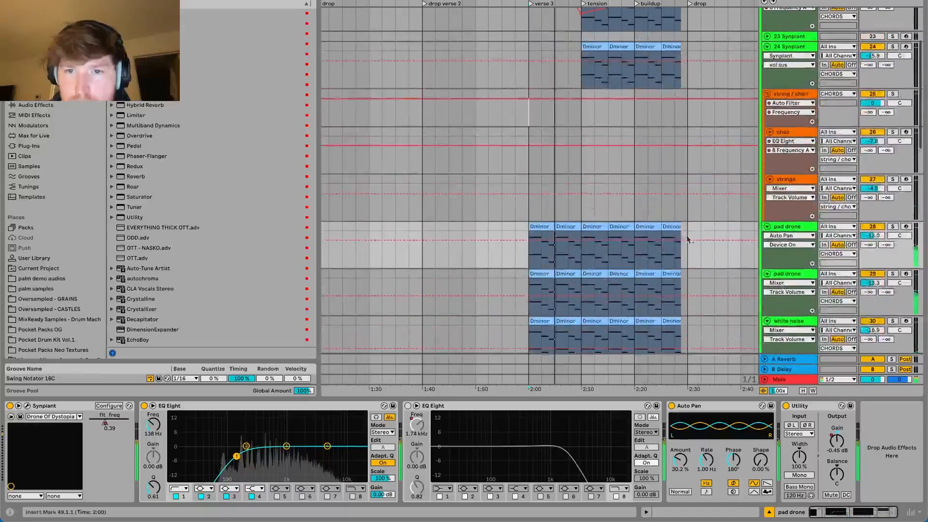
pyautogui.scroll(5, 619, 143)
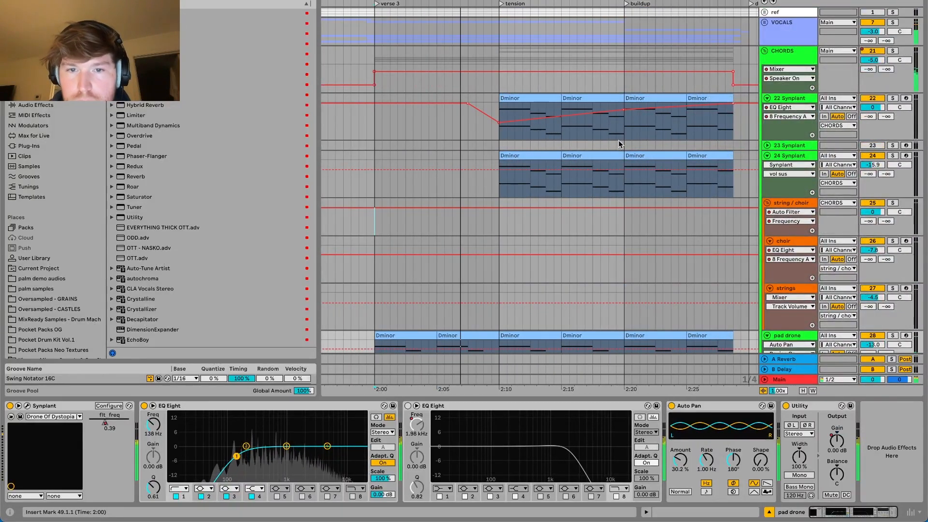
pyautogui.scroll(-5, 596, 229)
pyautogui.hscroll(-1, 597, 229)
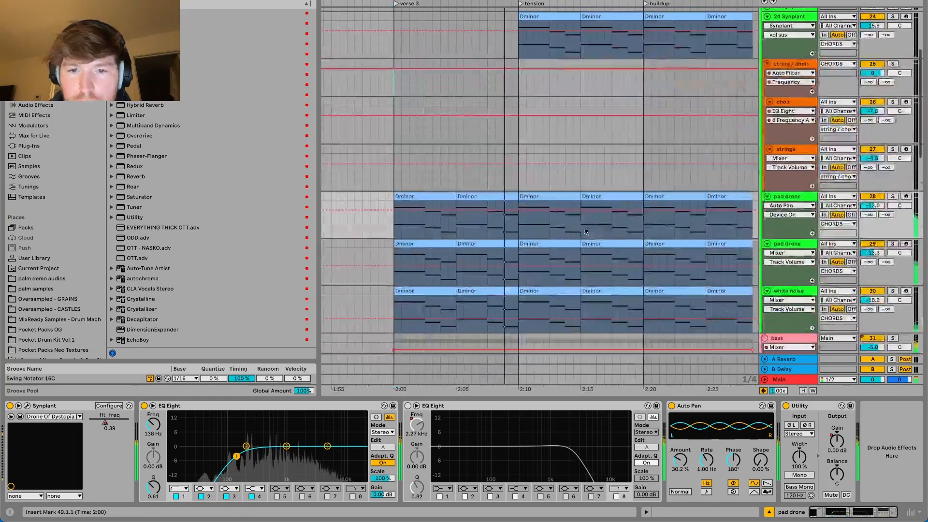
pyautogui.scroll(3, 526, 250)
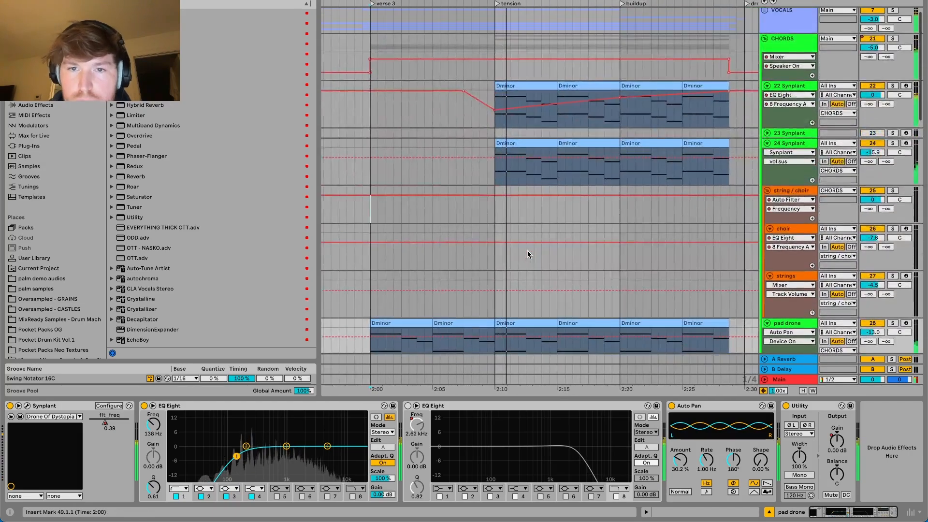
pyautogui.scroll(3, 526, 250)
pyautogui.hscroll(1, 527, 250)
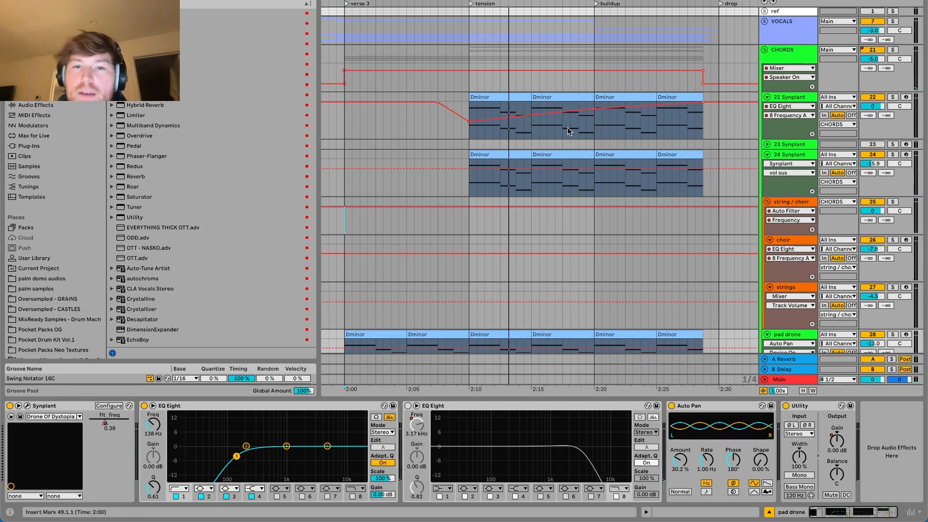
# - Expand the DRUMS group and play from 2:09:375 to hear the track 41 snares in the tension section
pyautogui.scroll(-15, 715, 164)
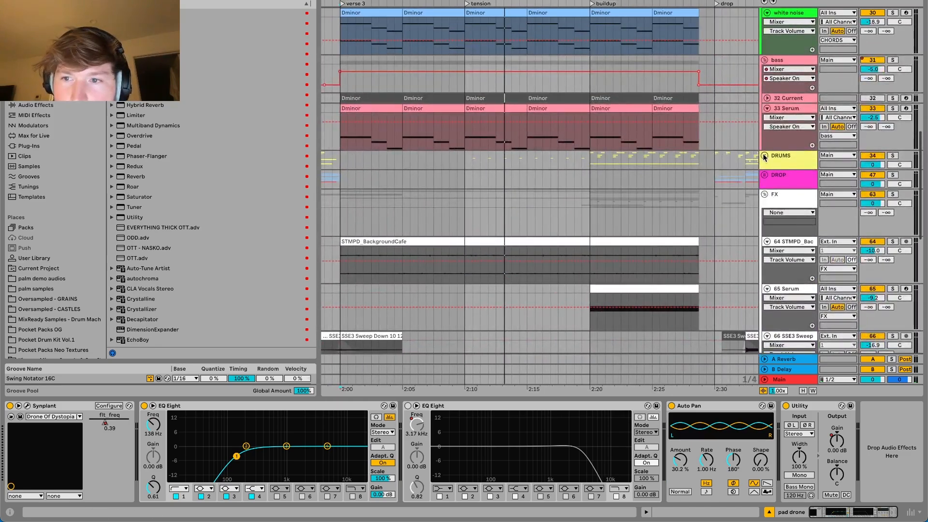
pyautogui.click(764, 155)
pyautogui.scroll(-10, 487, 274)
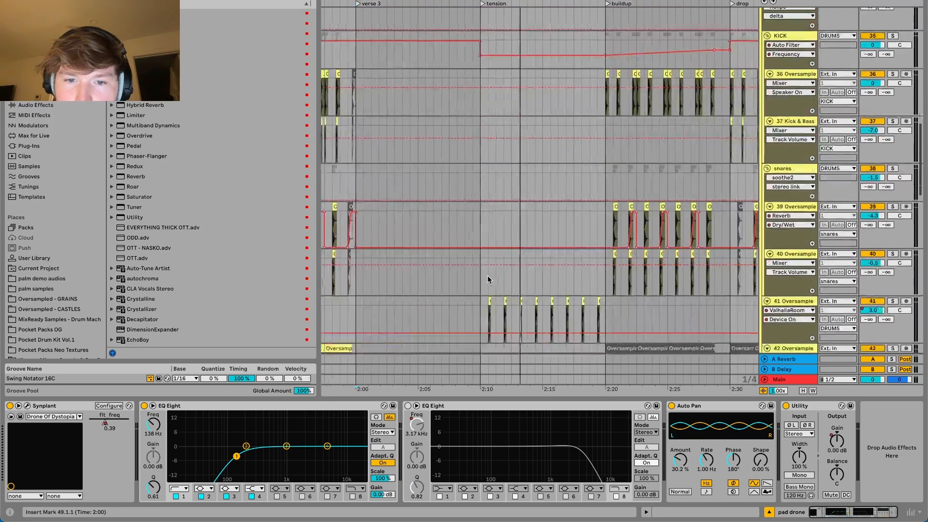
pyautogui.click(462, 317)
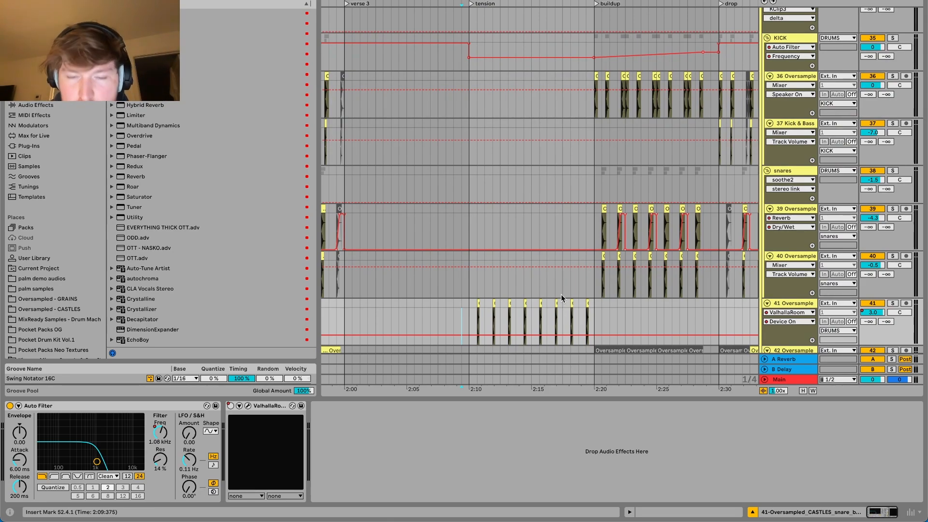
pyautogui.press('space')
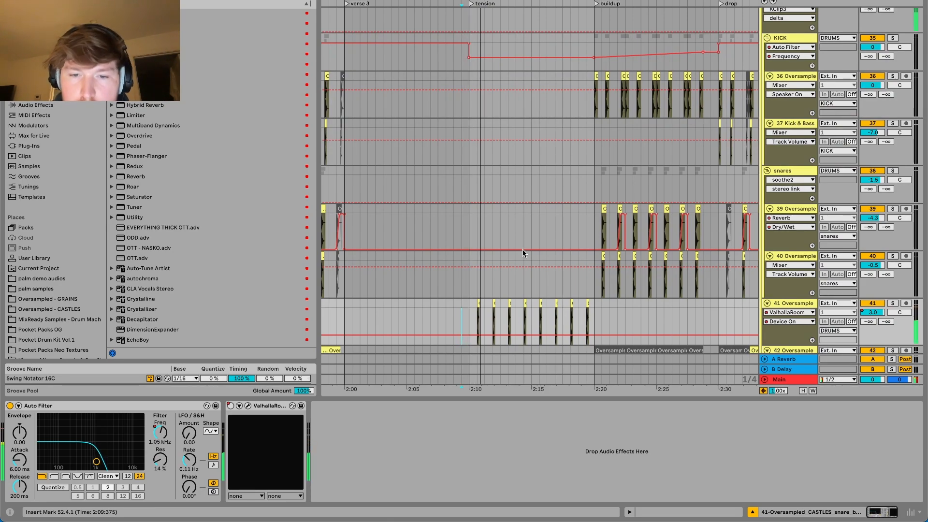
# - Play from 2:19:375 into the buildup and examine the DRUMS group's kick and snare tracks there
pyautogui.scroll(-5, 523, 252)
pyautogui.scroll(12, 523, 252)
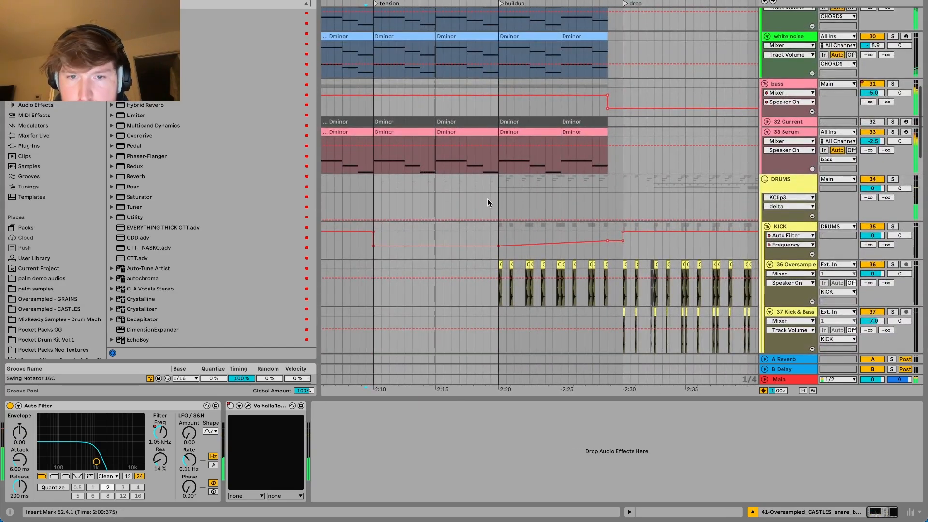
pyautogui.click(489, 199)
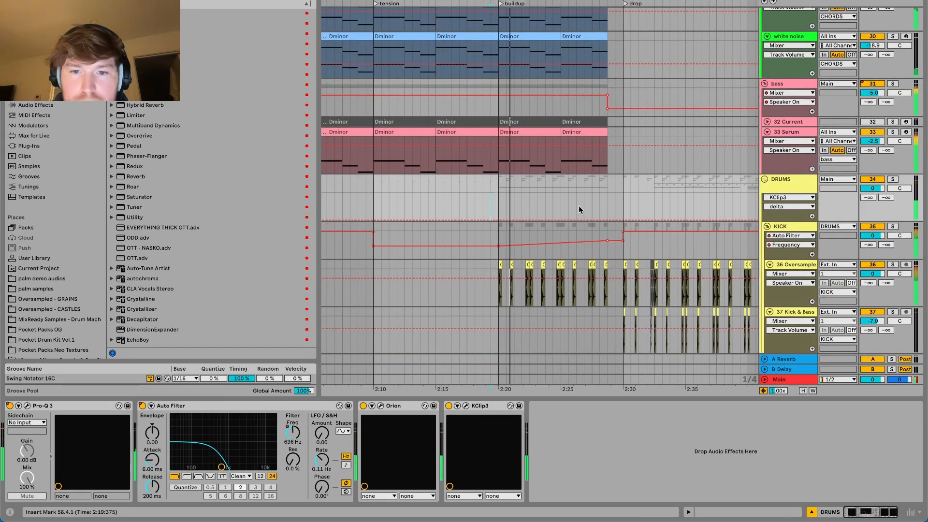
pyautogui.scroll(-9, 578, 205)
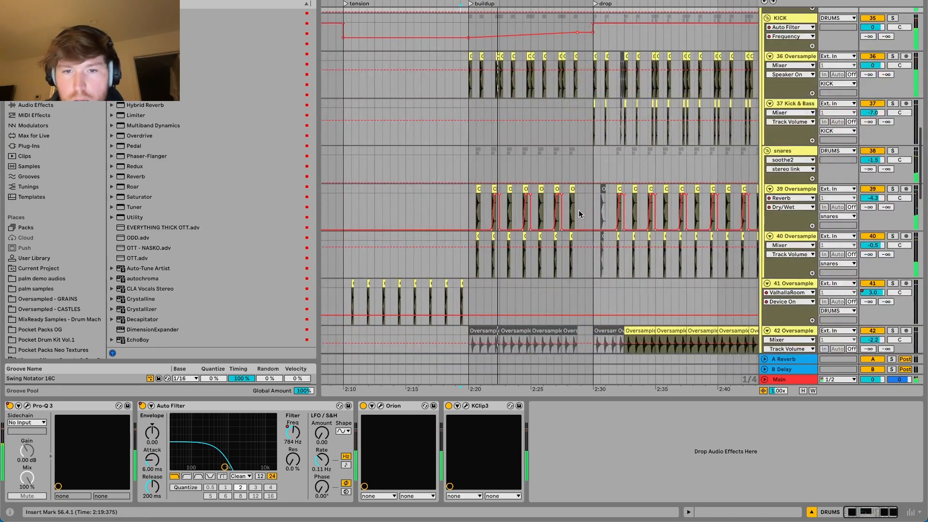
pyautogui.scroll(-2, 570, 227)
pyautogui.scroll(-3, 572, 228)
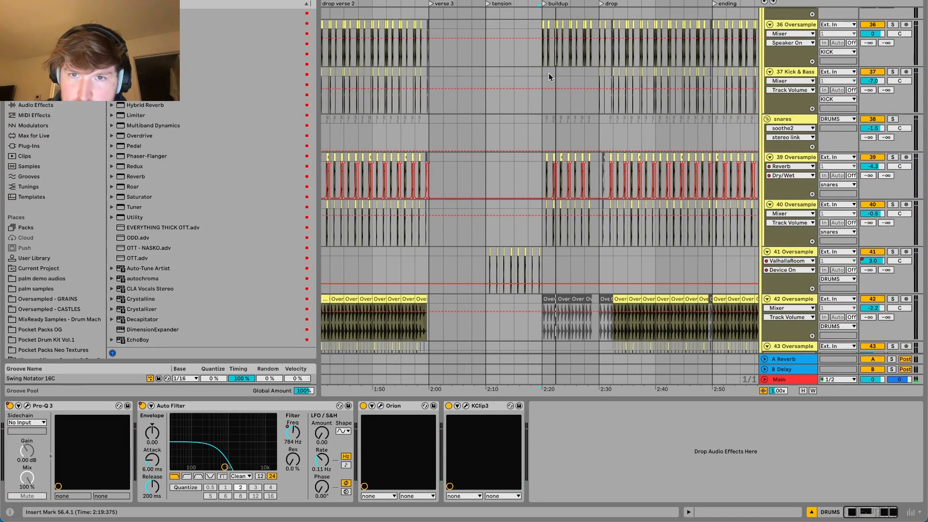
pyautogui.scroll(2, 549, 74)
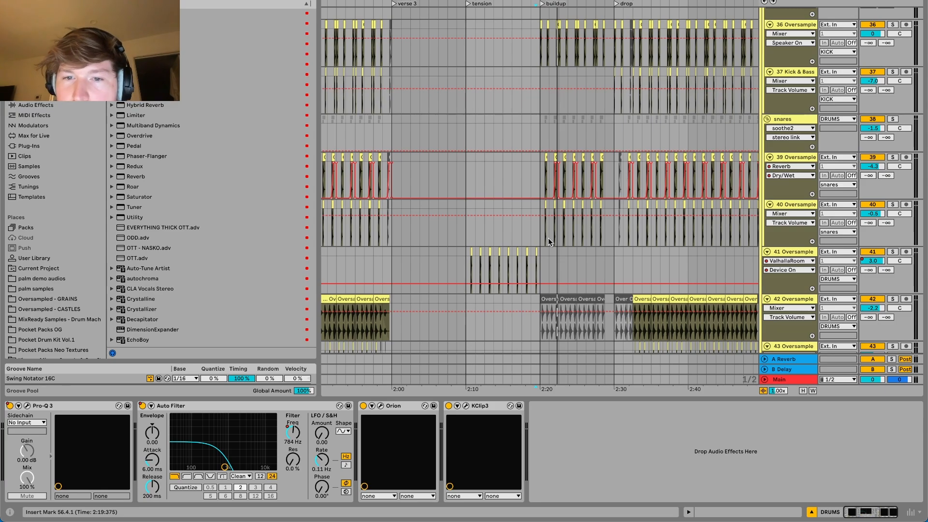
# - Examine the FX tracks around the buildup and hide the arrangement's automation lanes
pyautogui.scroll(-15, 548, 237)
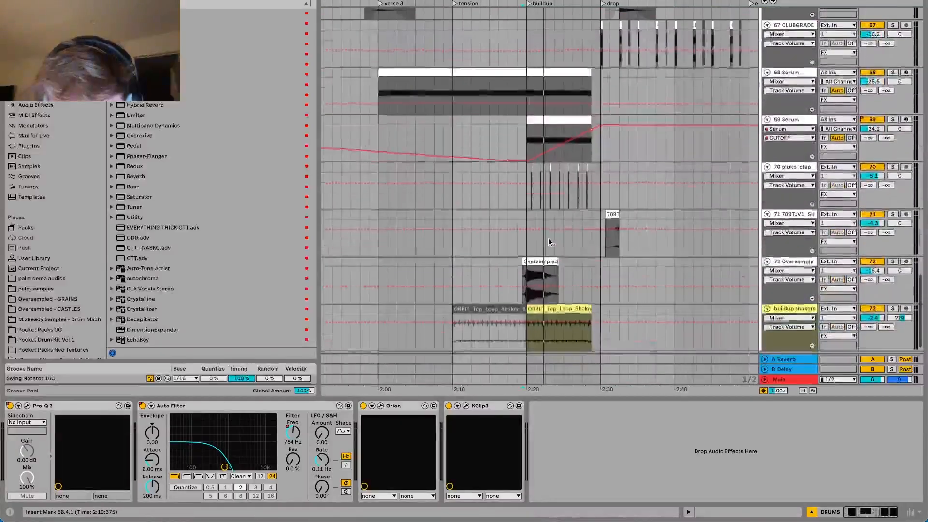
pyautogui.scroll(-2, 548, 238)
pyautogui.scroll(3, 548, 237)
pyautogui.scroll(5, 548, 238)
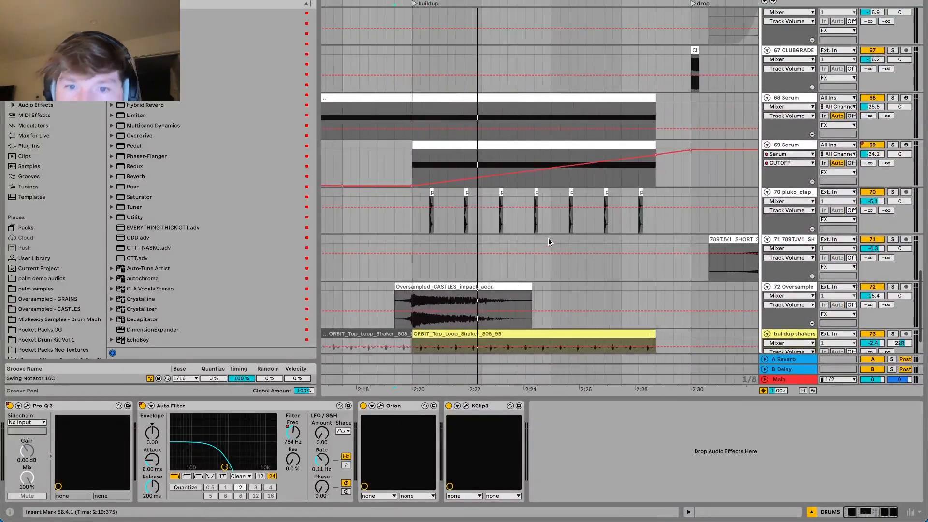
pyautogui.scroll(4, 434, 230)
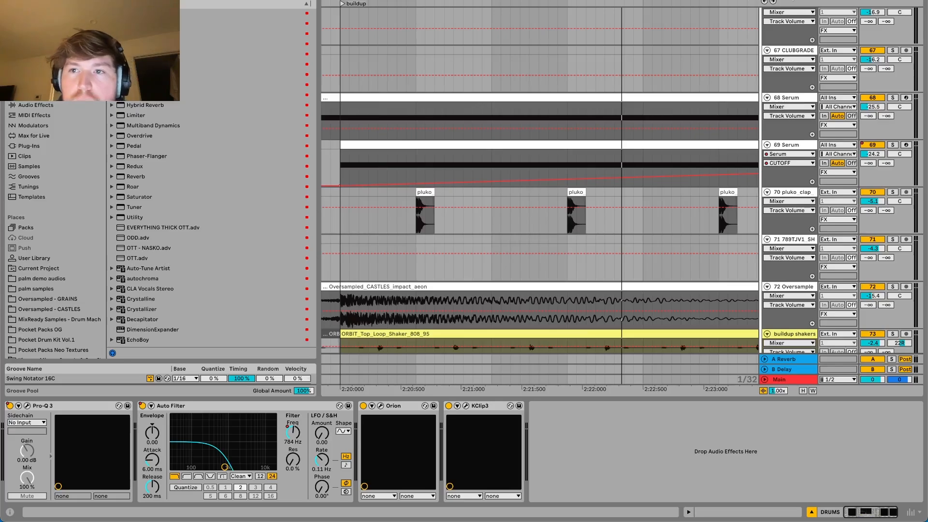
pyautogui.press('a')
pyautogui.scroll(-3, 463, 202)
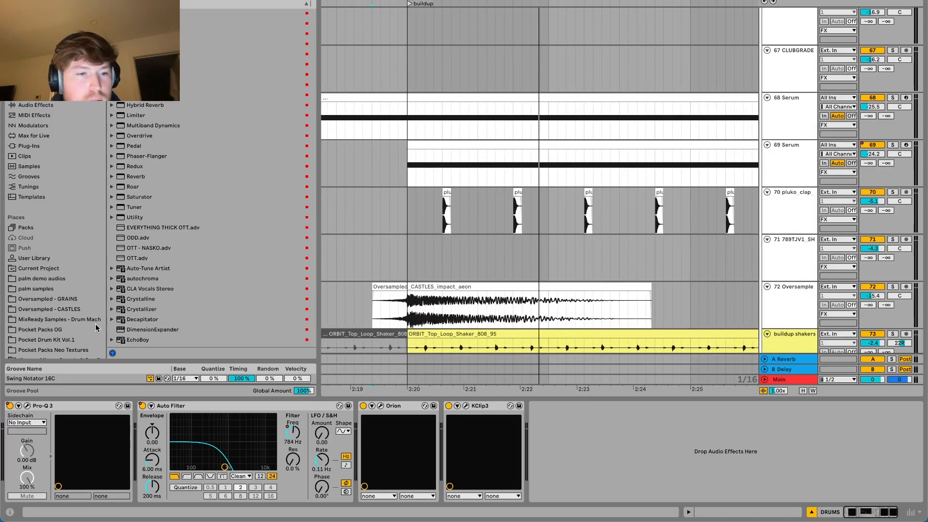
pyautogui.scroll(-4, 96, 328)
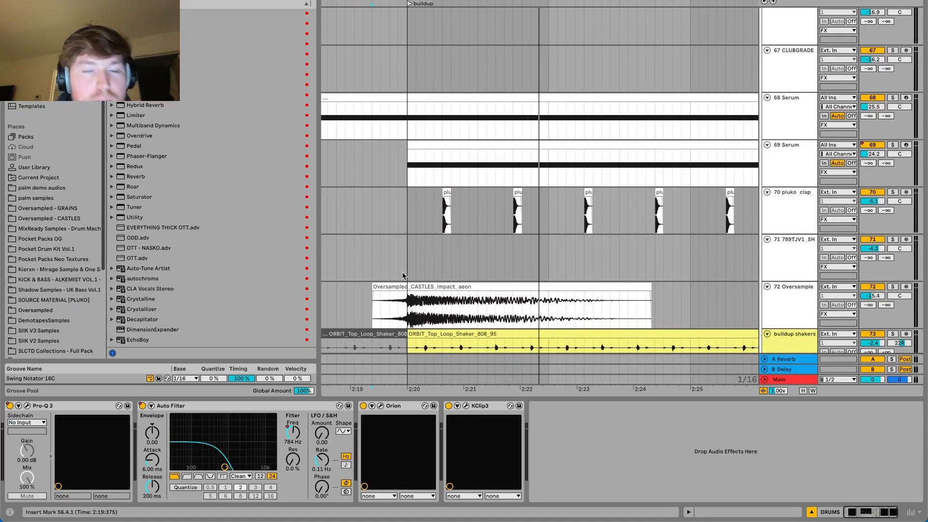
# - Solo the 70 pluko clap track and play it from the start of the buildup at 2:20
pyautogui.click(405, 216)
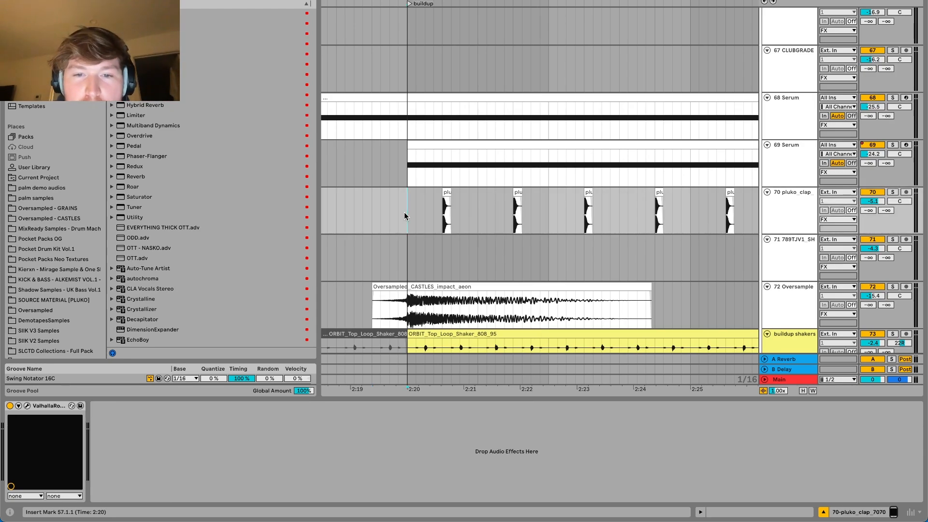
pyautogui.click(803, 207)
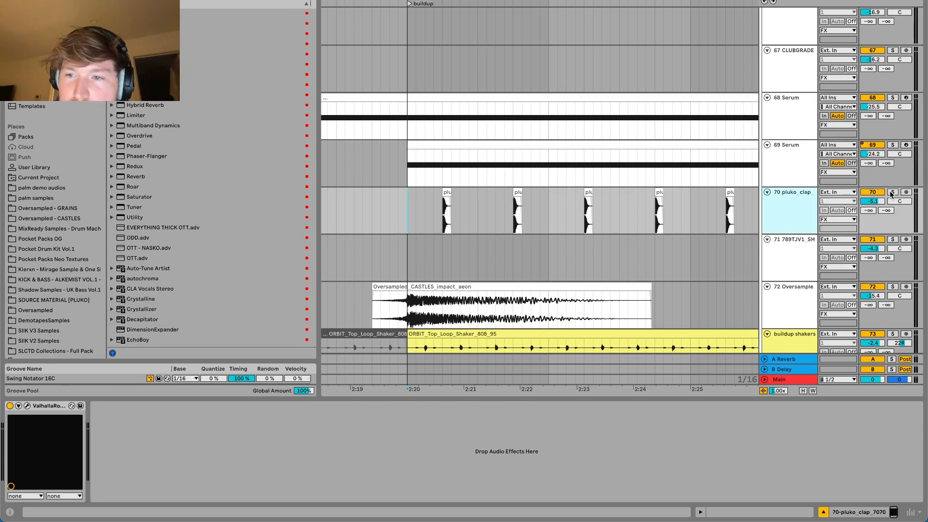
pyautogui.click(892, 193)
pyautogui.press('space')
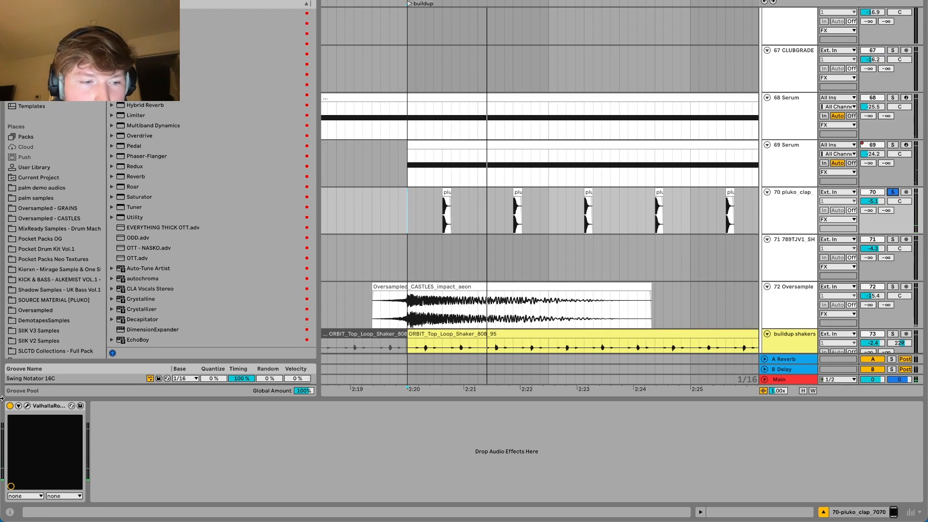
# - Inspect the ValhallaRoom reverb settings on the pluko clap track, close the plug-in and unsolo the track
pyautogui.click(27, 406)
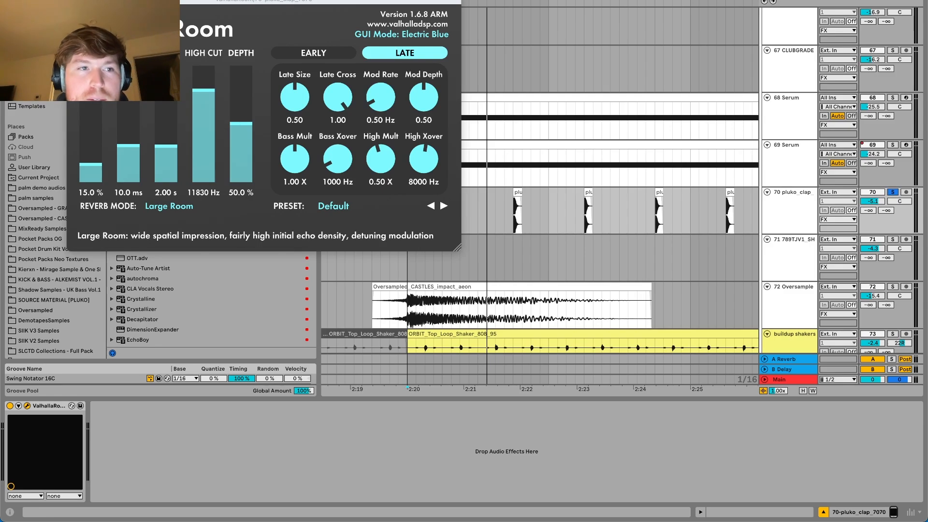
pyautogui.click(73, 1)
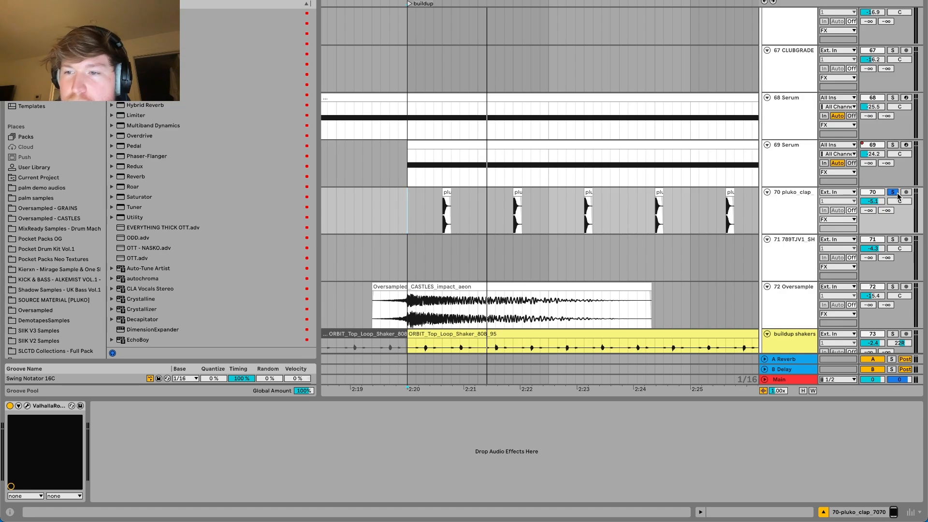
pyautogui.click(896, 193)
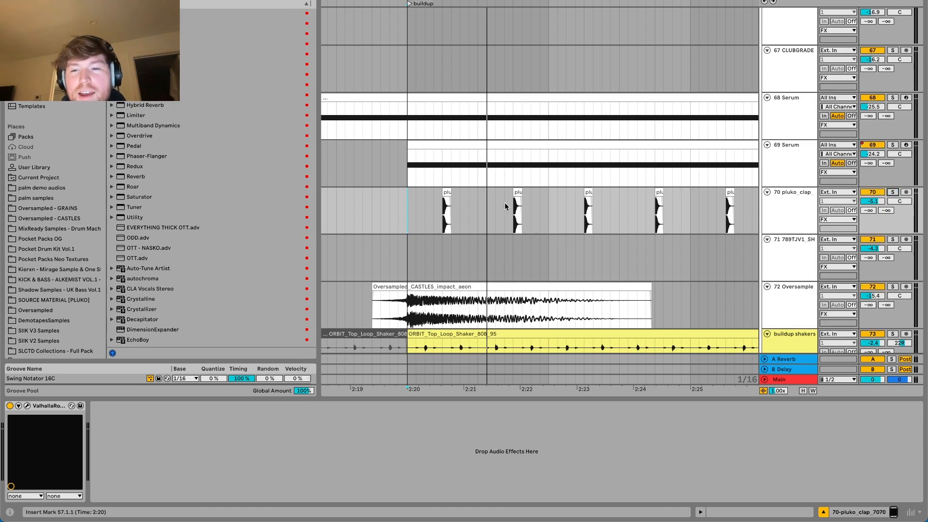
# - Play the full arrangement from 2:20 and examine the FX, DRUMS and CHORDS tracks through the buildup
pyautogui.press('space')
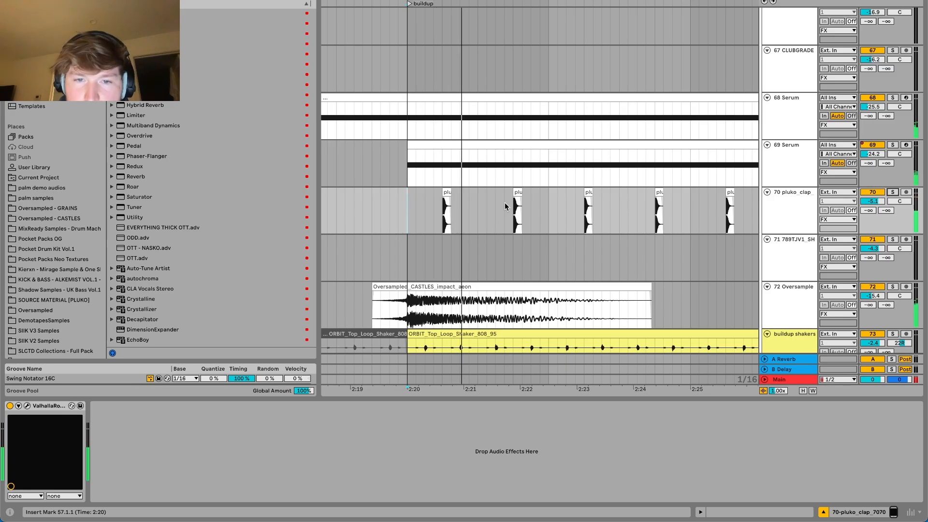
pyautogui.scroll(-6, 504, 201)
pyautogui.scroll(20, 550, 243)
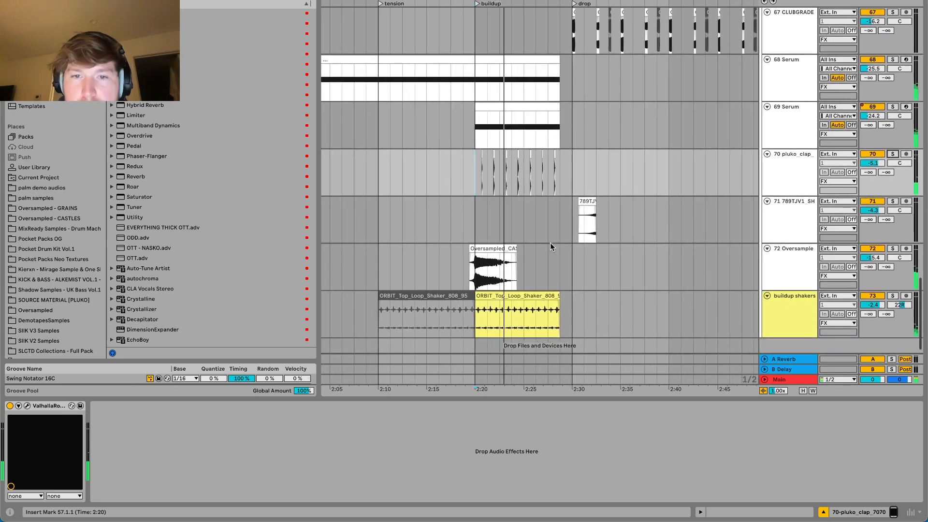
pyautogui.scroll(4, 517, 162)
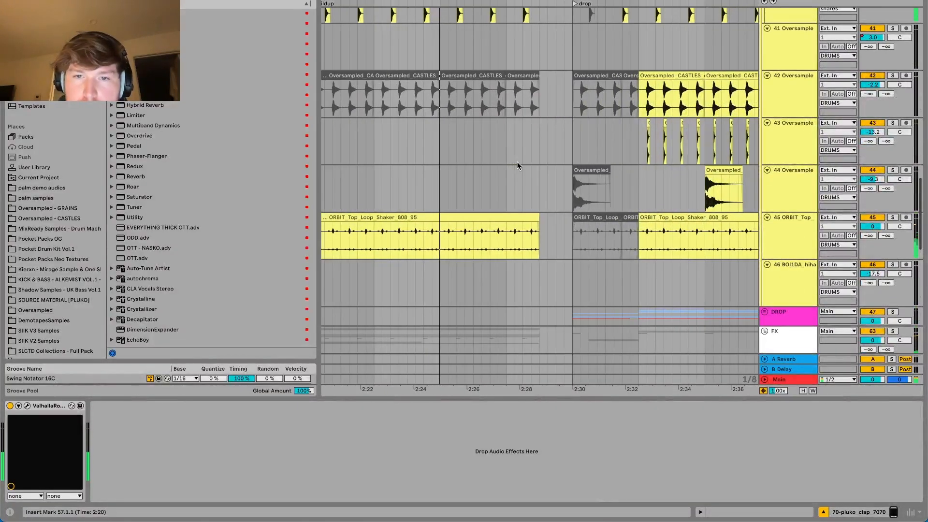
pyautogui.scroll(15, 517, 163)
pyautogui.scroll(3, 517, 165)
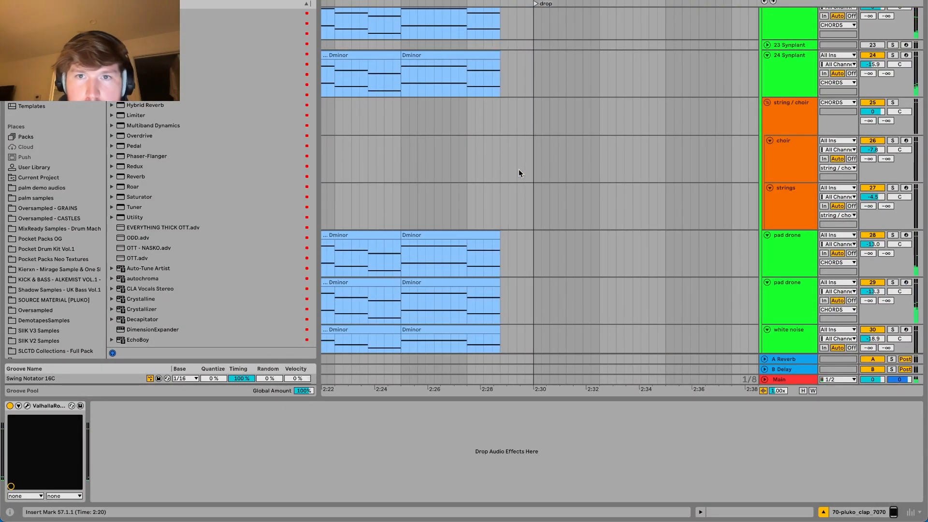
pyautogui.scroll(3, 518, 173)
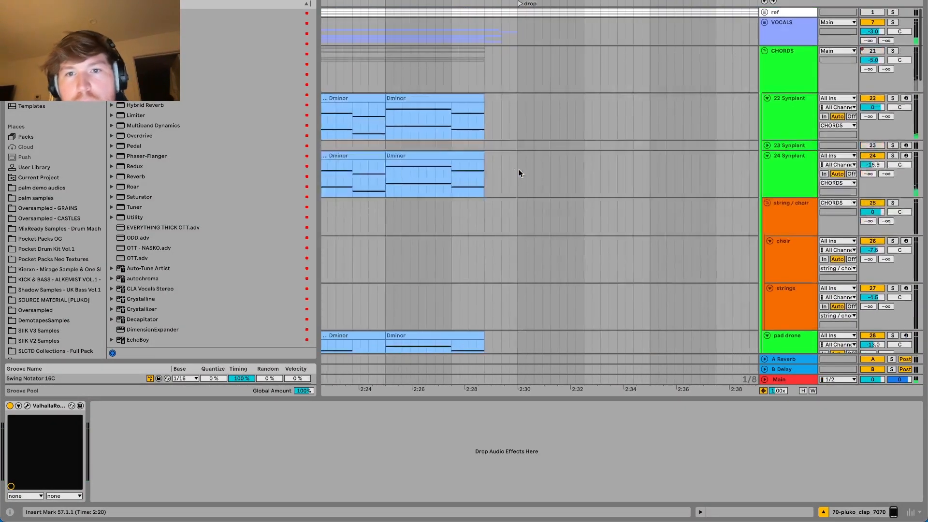
# - Collapse the CHORDS, bass, DRUMS and FX groups and expand the DROP group
pyautogui.click(763, 51)
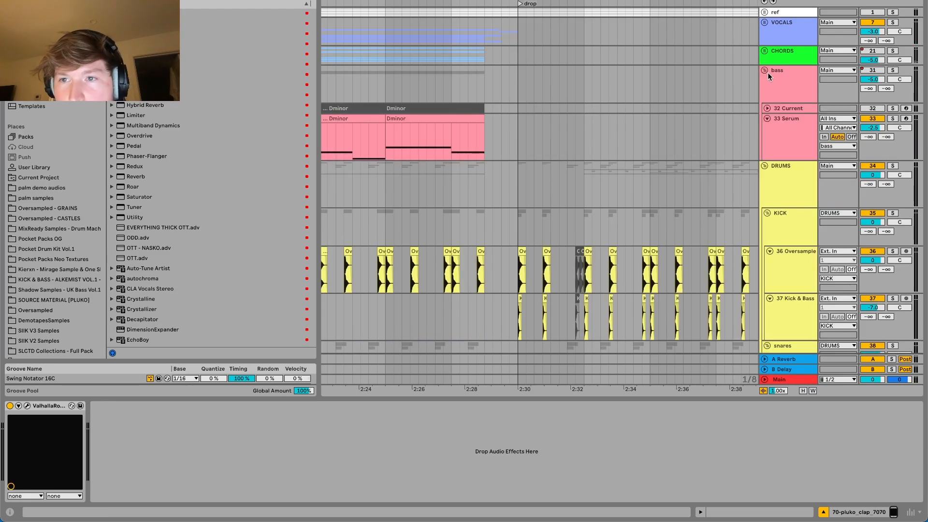
pyautogui.click(764, 70)
pyautogui.click(764, 80)
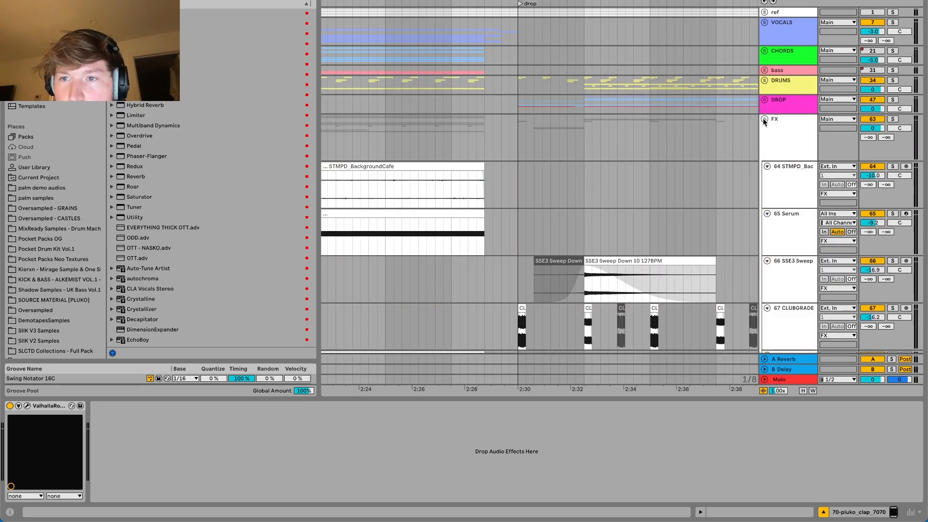
pyautogui.click(763, 118)
pyautogui.click(765, 100)
# - Solo the high pitch lead track and play it from just before the drop at 2:29
pyautogui.scroll(-5, 569, 172)
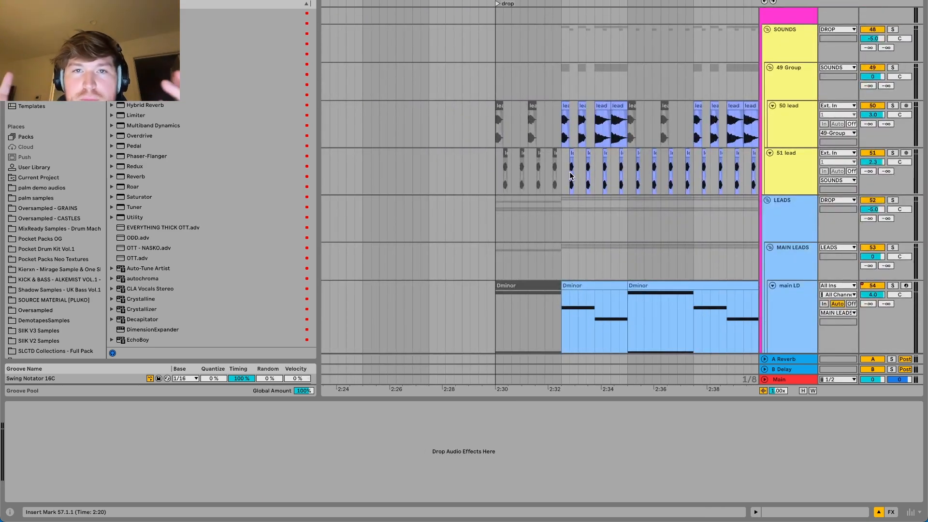
pyautogui.scroll(-10, 570, 175)
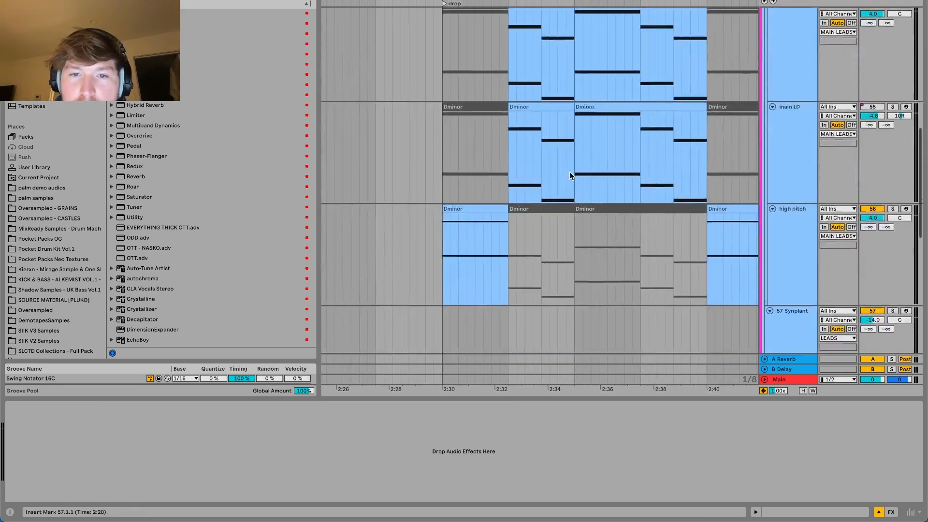
pyautogui.click(451, 189)
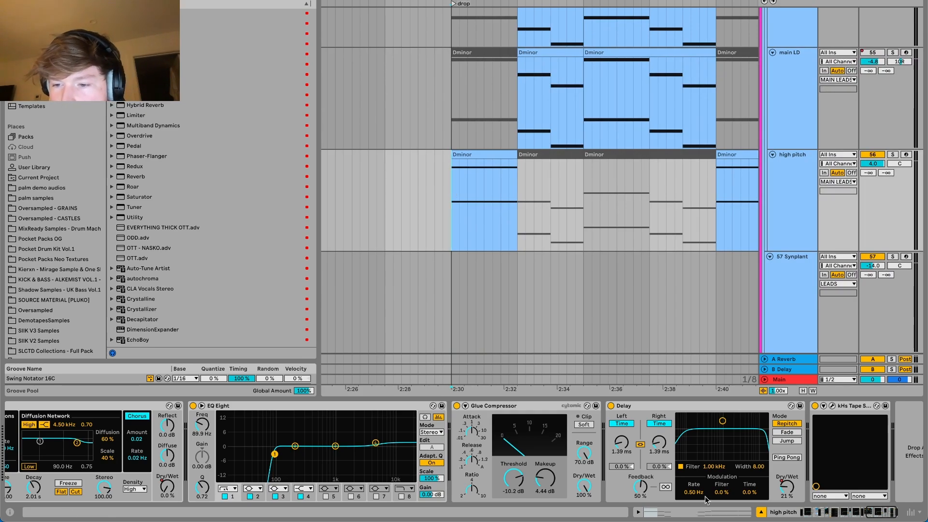
pyautogui.click(893, 155)
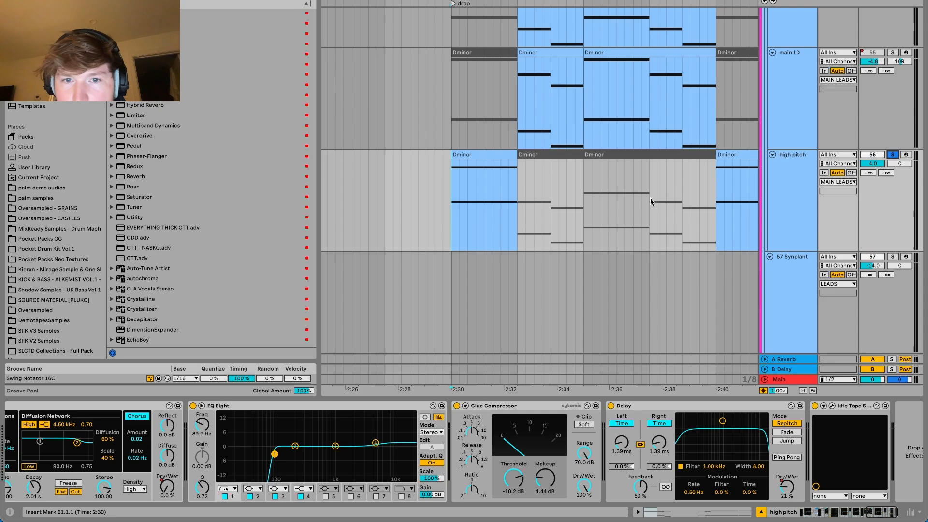
pyautogui.click(435, 201)
pyautogui.press('space')
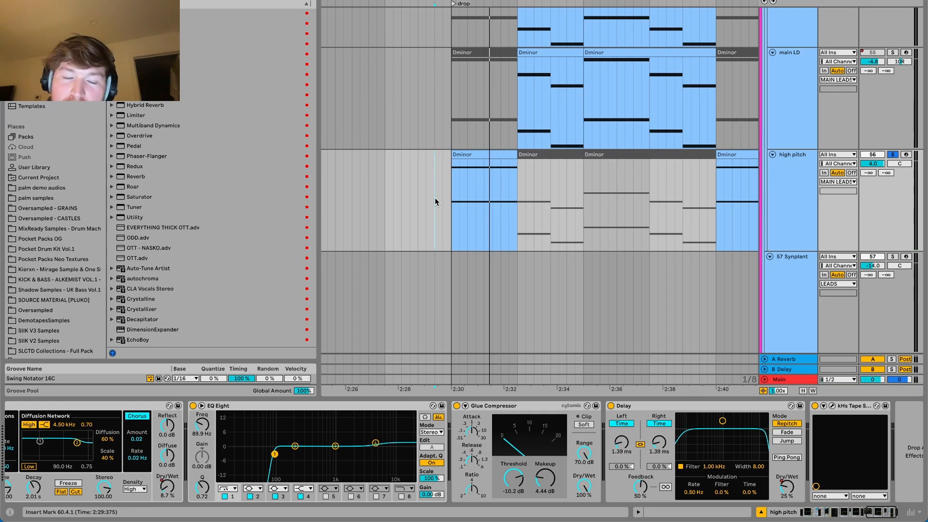
# - Compare the deactivated and active clips on the main LD and high pitch tracks across the start of the drop
pyautogui.scroll(3, 434, 201)
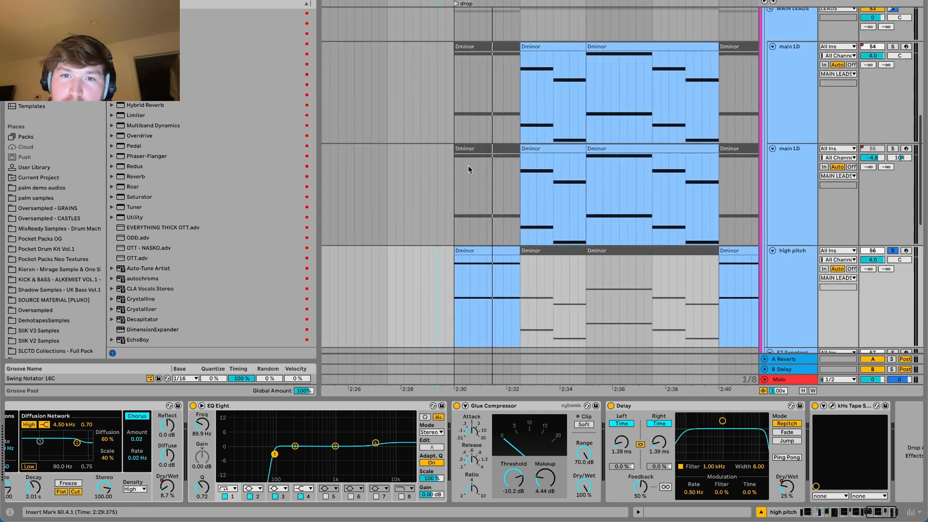
pyautogui.hscroll(2, 593, 145)
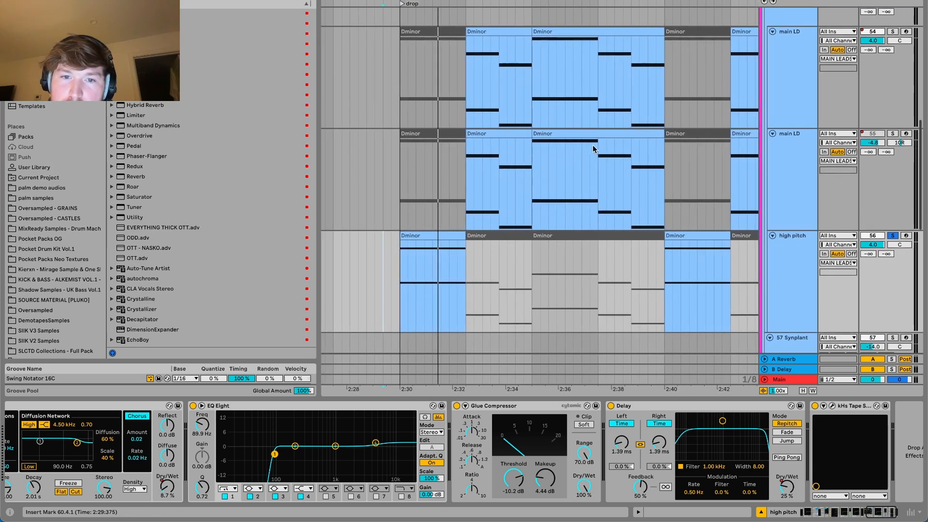
pyautogui.scroll(-1, 451, 167)
# - Expand the DRUMS group and examine the kick, snare and hi-hat tracks around the drop at 2:30
pyautogui.scroll(10, 448, 166)
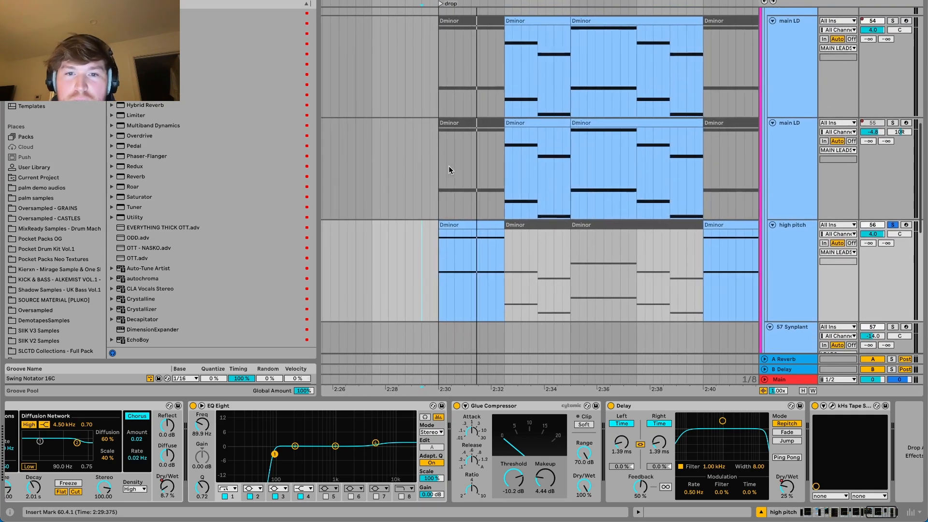
pyautogui.scroll(-1, 451, 172)
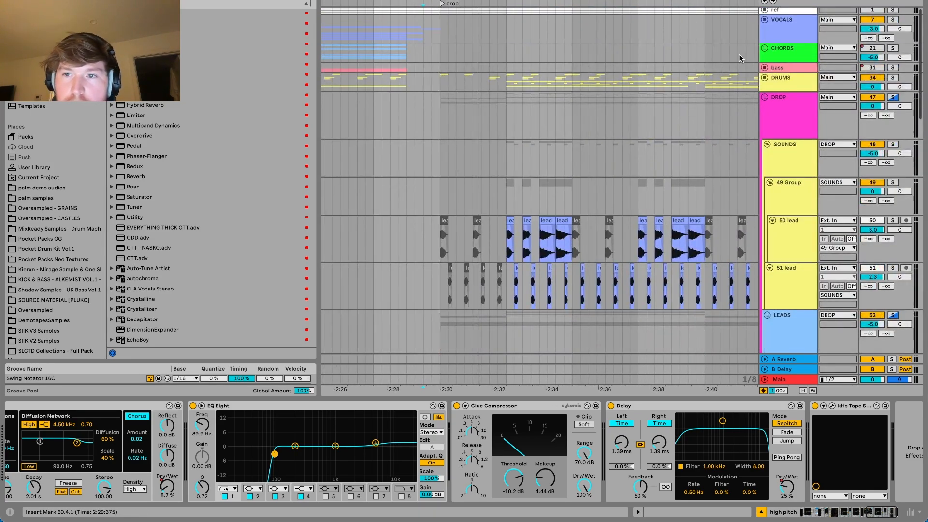
pyautogui.click(764, 78)
pyautogui.scroll(-4, 544, 172)
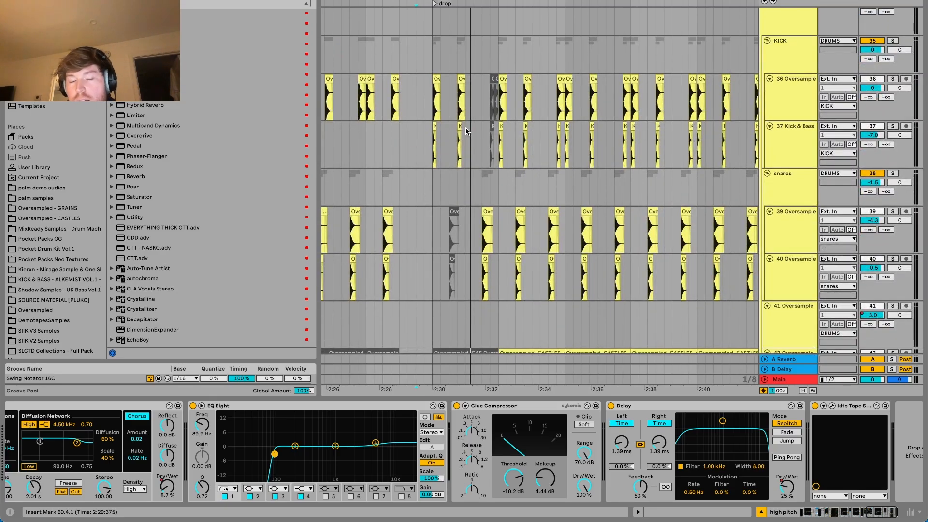
pyautogui.click(429, 95)
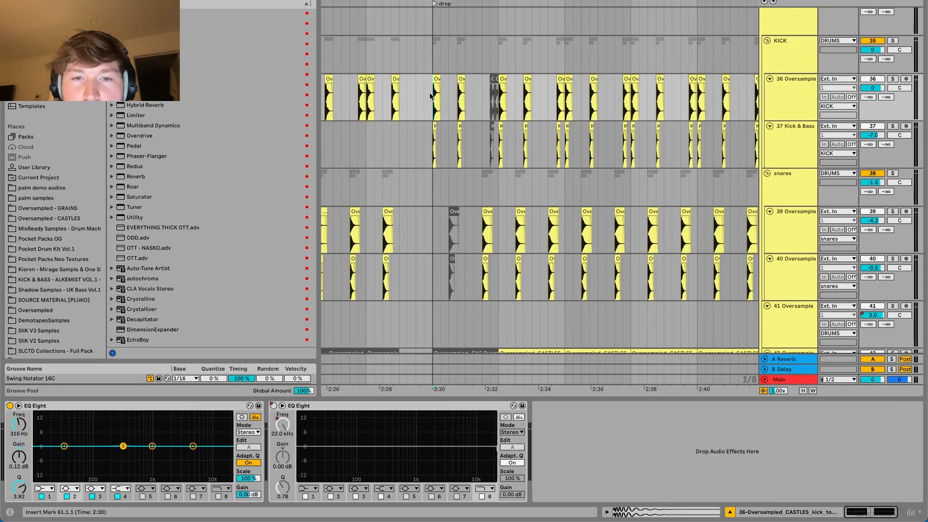
pyautogui.scroll(-9, 429, 94)
pyautogui.scroll(5, 430, 92)
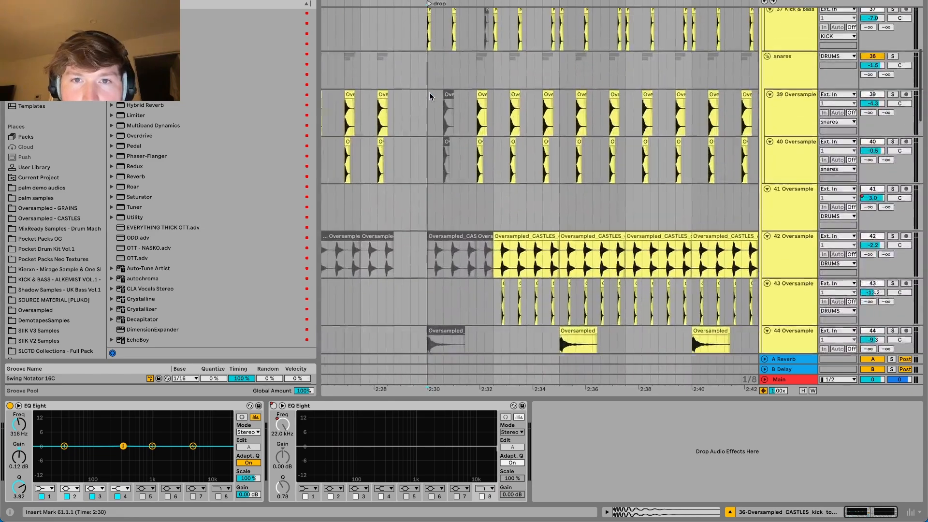
pyautogui.scroll(2, 452, 110)
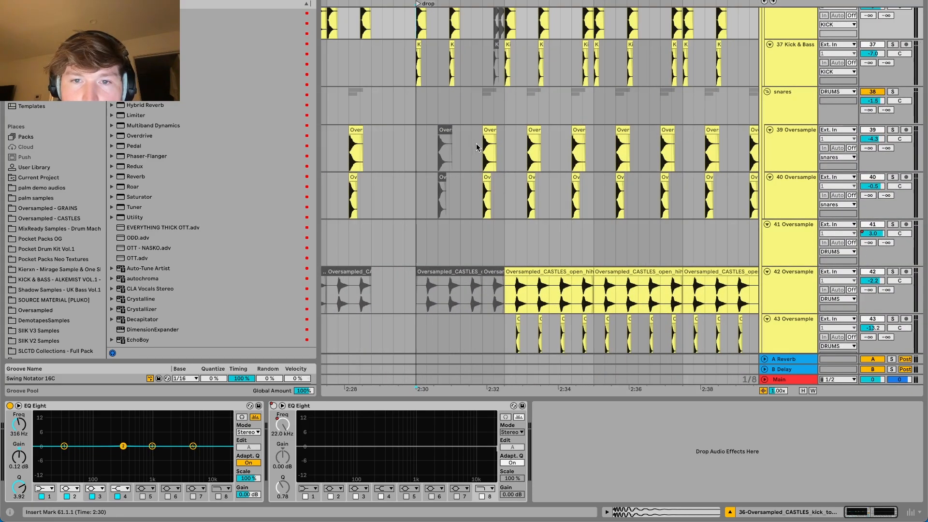
# - Highlight the snare clips around 2:32 and the kick and snare clips that follow to examine the drop's drum pattern
pyautogui.moveTo(479, 146); pyautogui.dragTo(515, 195)
pyautogui.click(394, 145)
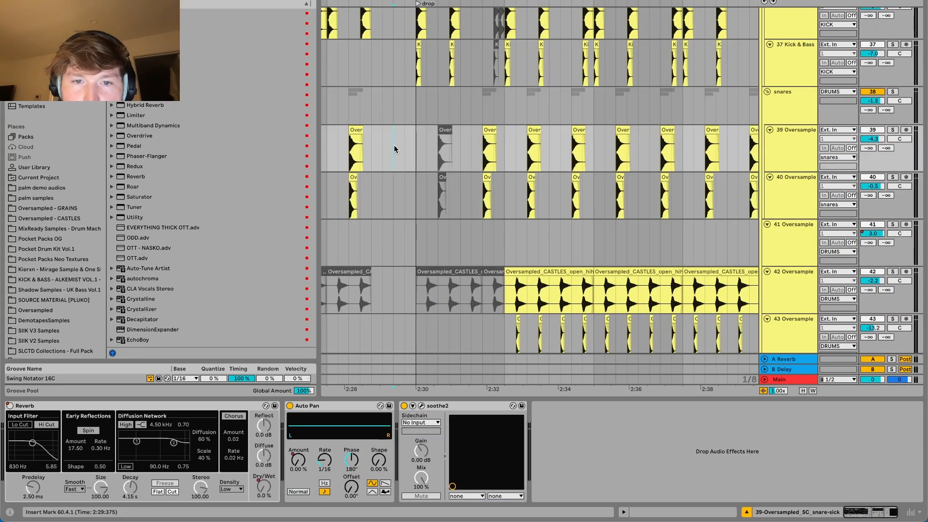
pyautogui.scroll(-10, 394, 149)
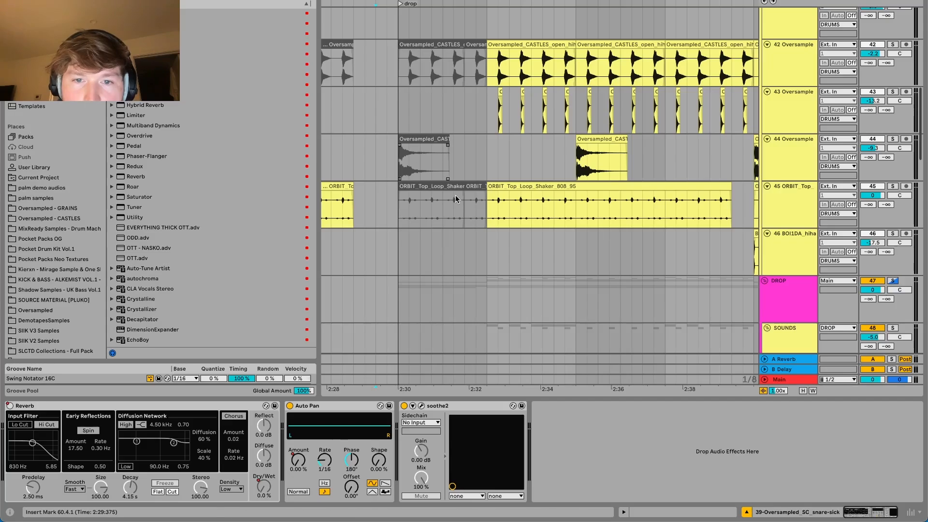
pyautogui.scroll(12, 444, 202)
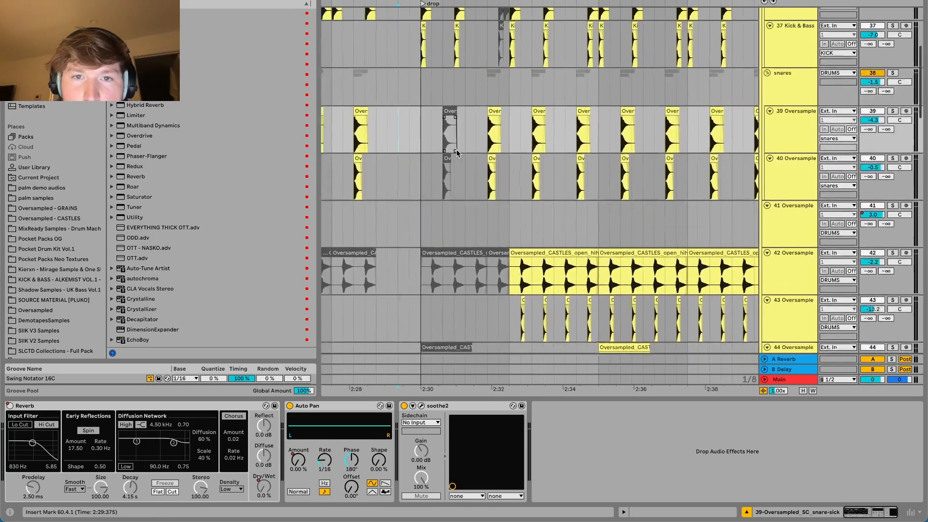
pyautogui.scroll(2, 458, 153)
pyautogui.moveTo(469, 243); pyautogui.dragTo(491, 246)
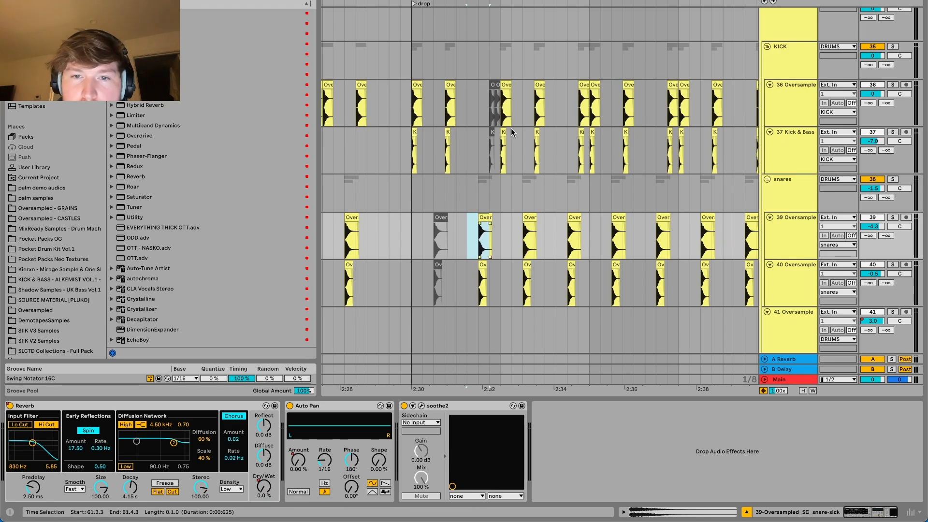
pyautogui.moveTo(497, 115); pyautogui.dragTo(798, 285)
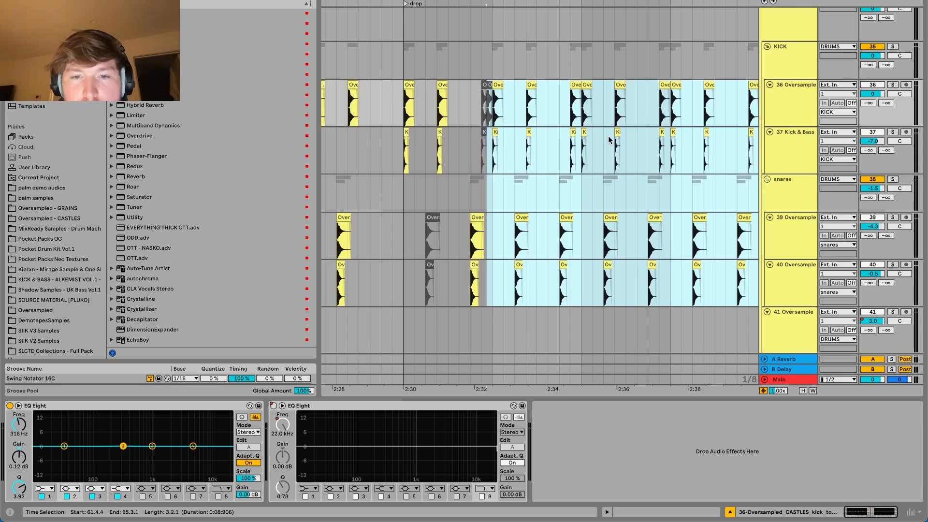
# - Play the arrangement from just before the drop at 2:28 and clear the solo so all tracks sound
pyautogui.click(399, 187)
pyautogui.scroll(5, 400, 189)
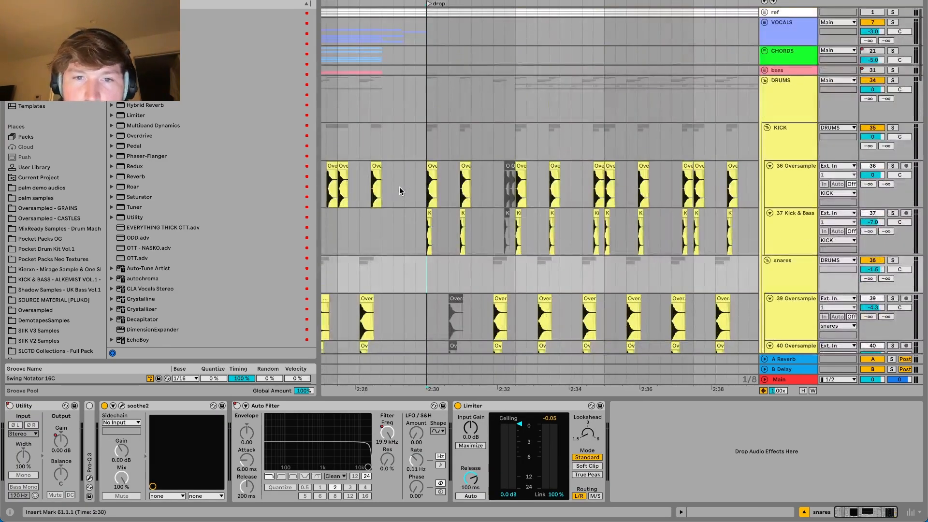
pyautogui.click(387, 181)
pyautogui.press('space')
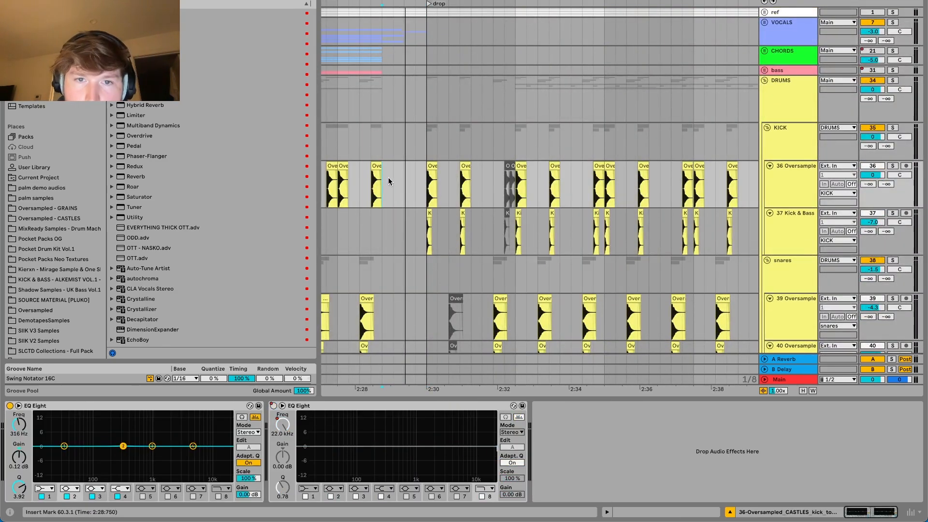
pyautogui.click(894, 166)
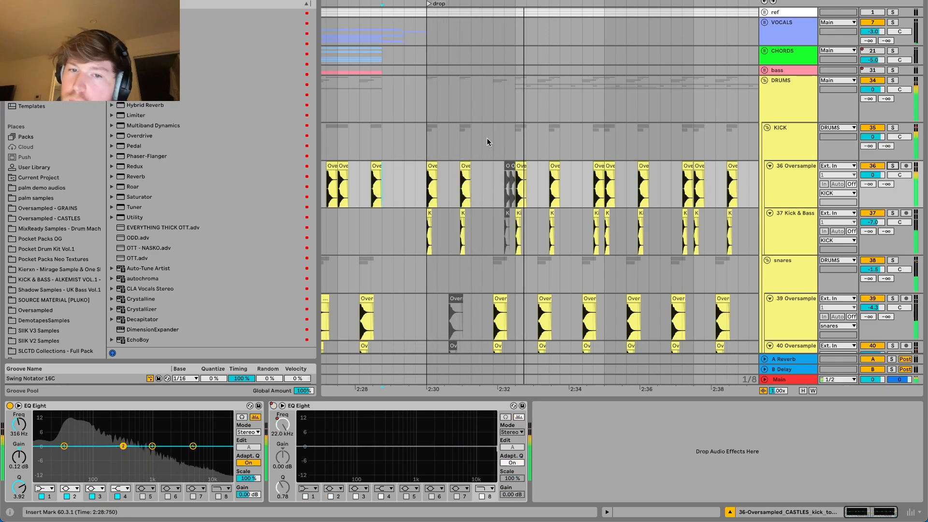
# - Examine the drop's percussion, lead, white noise and bass tracks and the high pitch track's device chain during playback
pyautogui.scroll(-3, 486, 137)
pyautogui.scroll(-3, 489, 145)
pyautogui.scroll(-8, 489, 145)
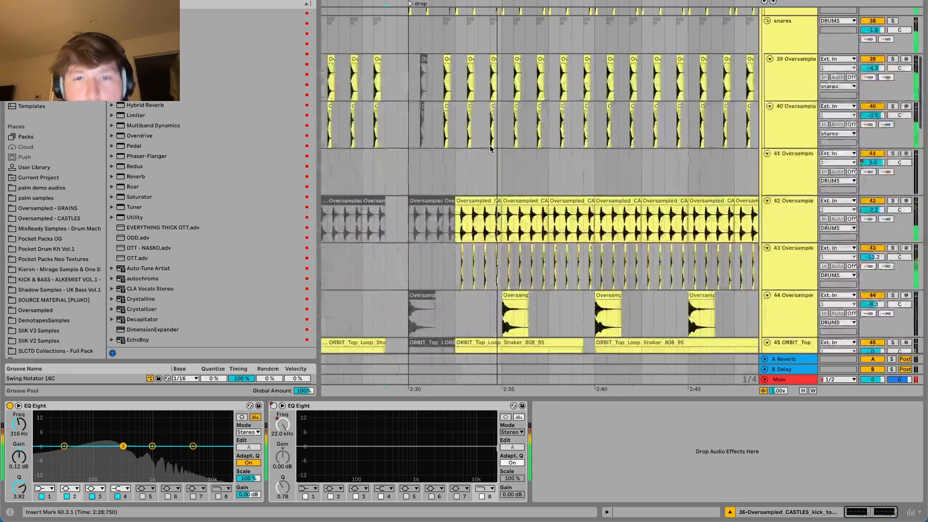
pyautogui.scroll(-10, 490, 148)
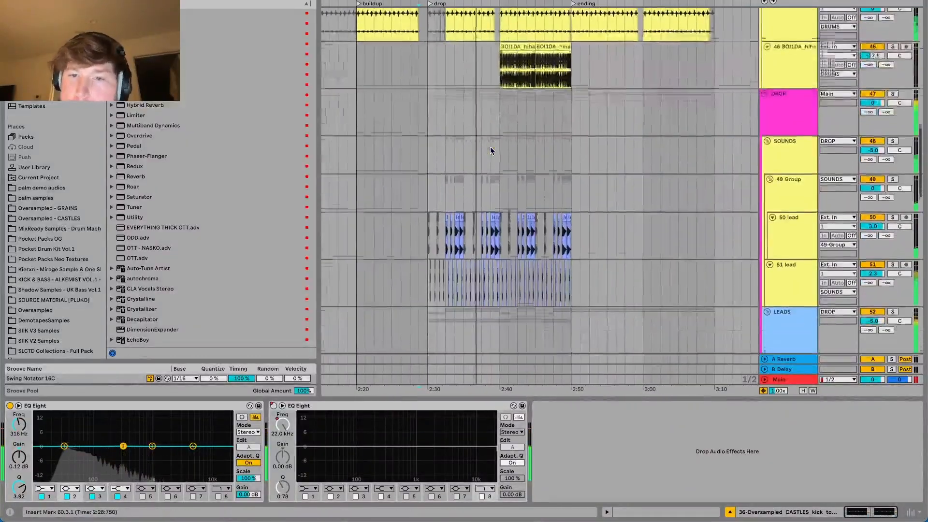
pyautogui.scroll(-5, 490, 147)
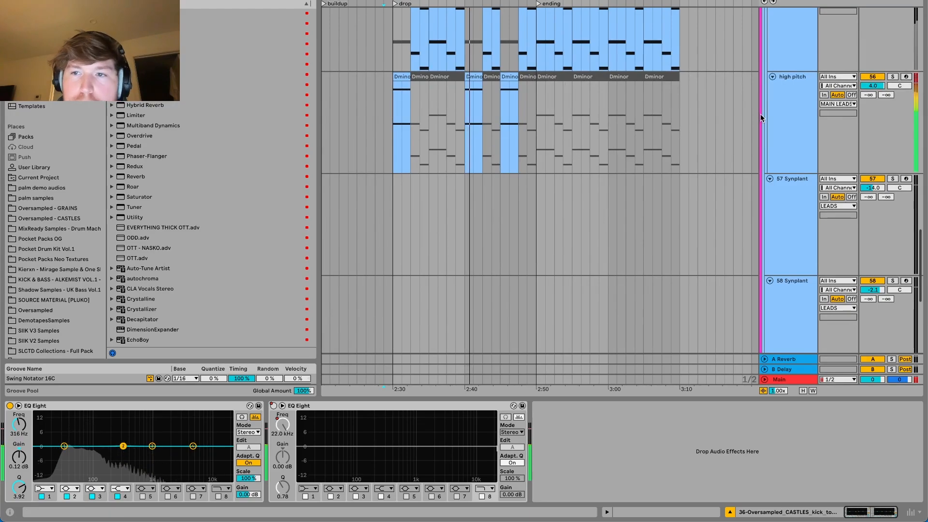
pyautogui.click(777, 109)
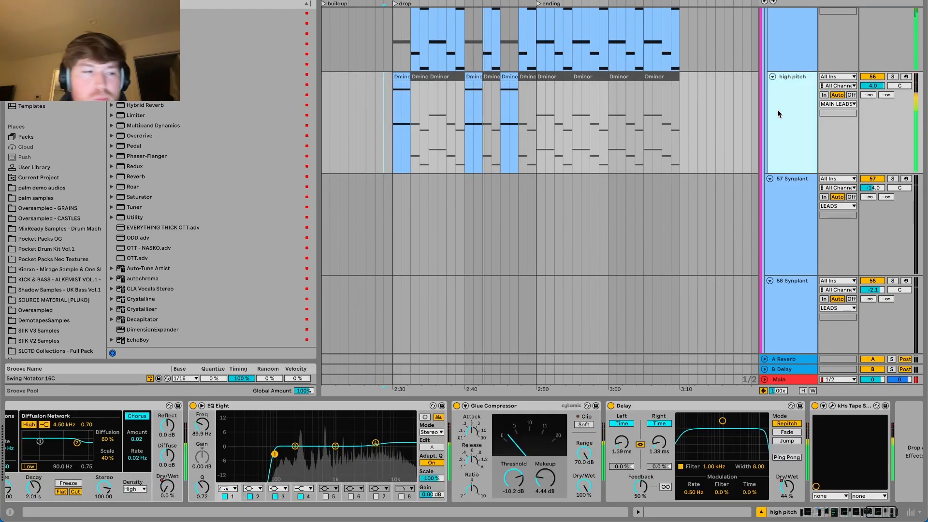
pyautogui.scroll(-2, 648, 221)
pyautogui.scroll(-8, 648, 221)
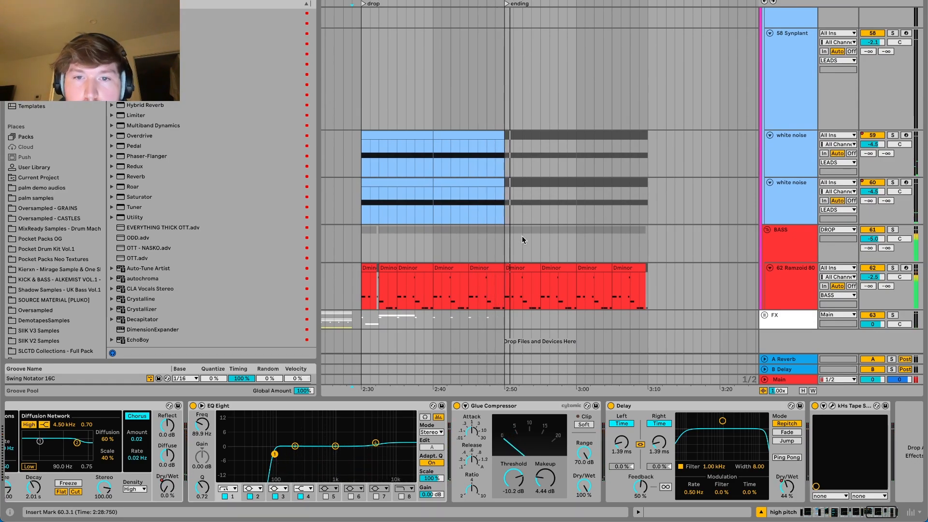
# - Expand the VOCALS group and set the playback start at 2:48, just before the lead vox 1 clip at the ending
pyautogui.scroll(10, 521, 236)
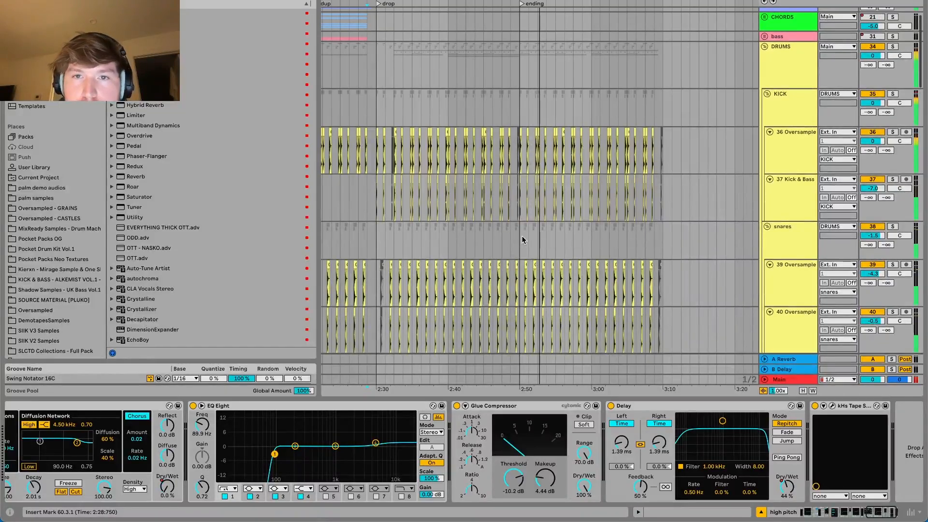
pyautogui.scroll(-8, 522, 237)
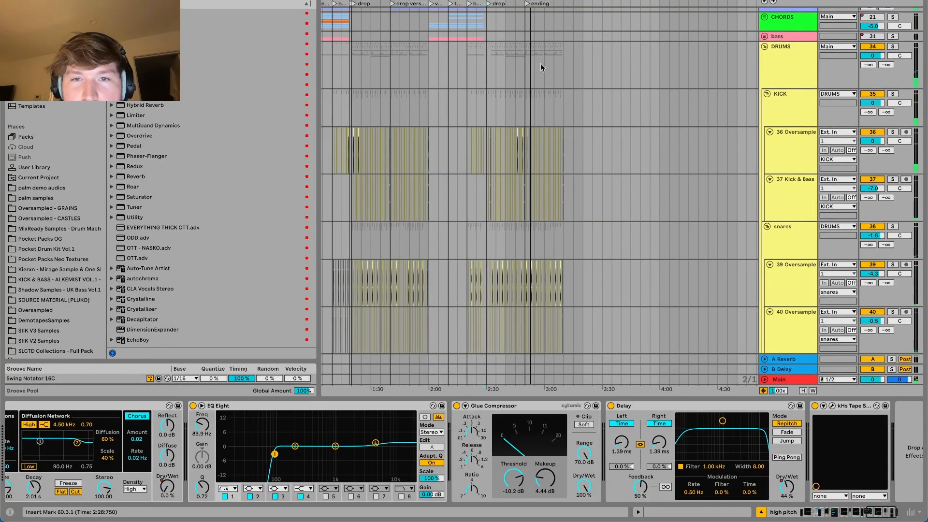
pyautogui.scroll(2, 550, 72)
pyautogui.click(764, 27)
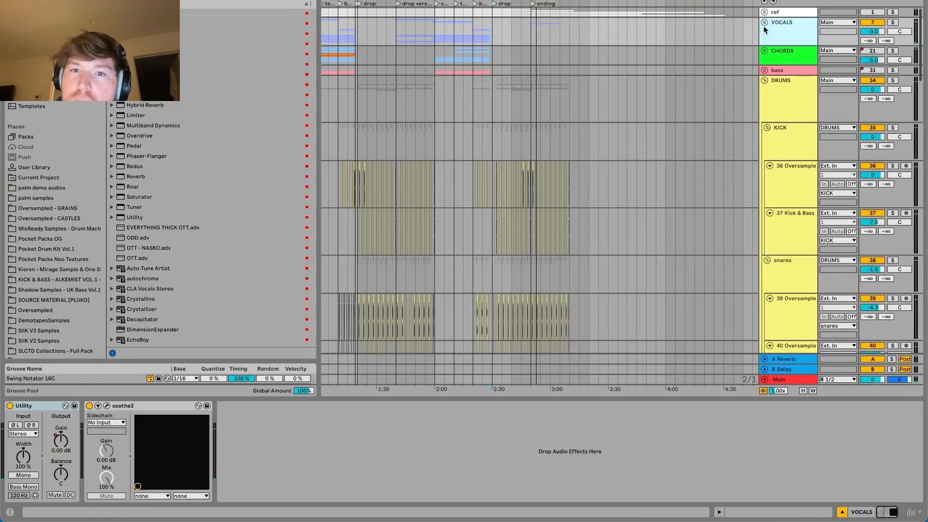
pyautogui.click(764, 22)
pyautogui.scroll(1, 553, 173)
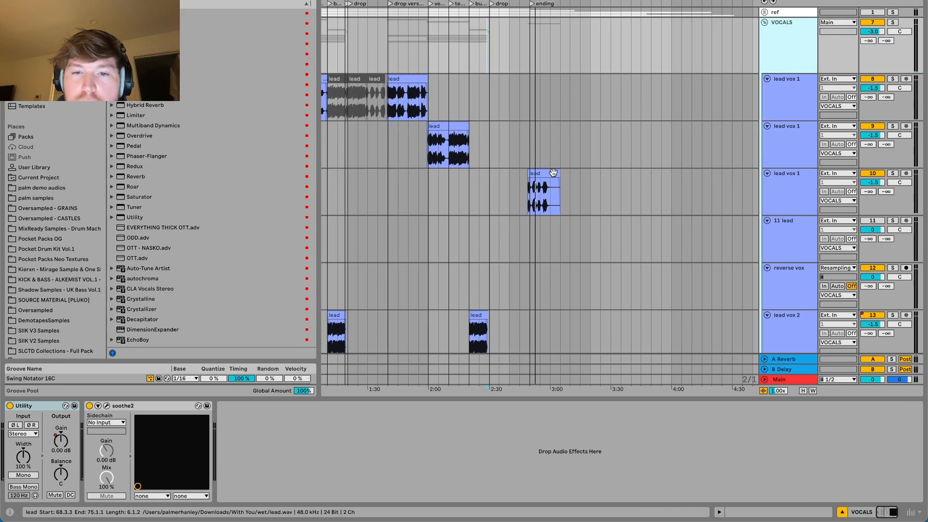
pyautogui.scroll(8, 552, 178)
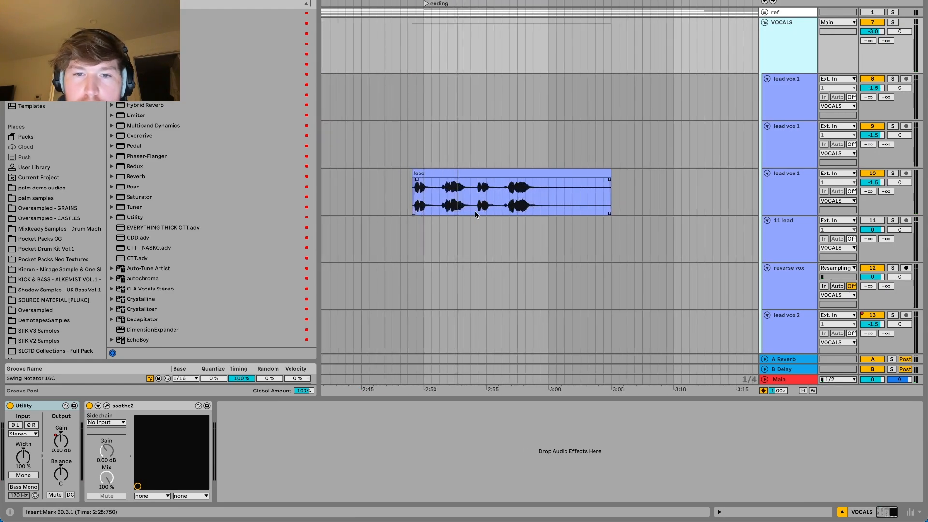
pyautogui.click(415, 204)
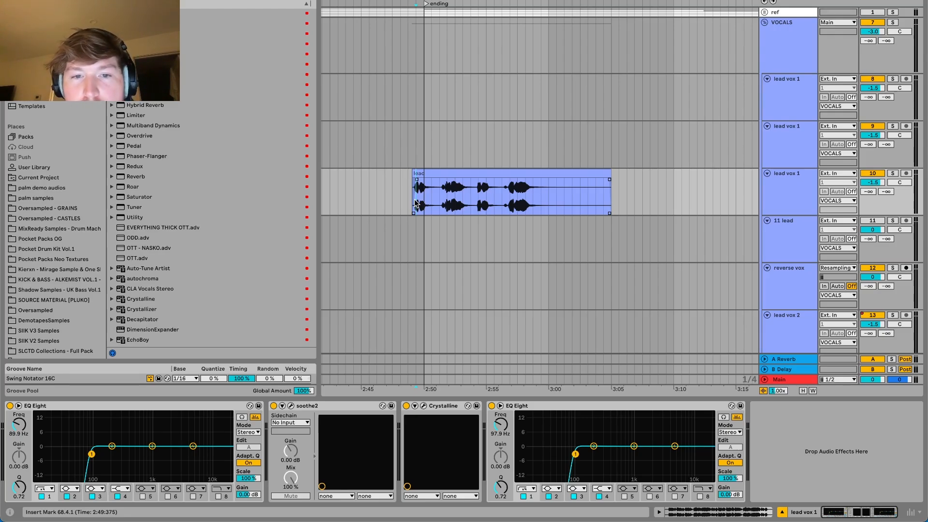
pyautogui.click(409, 202)
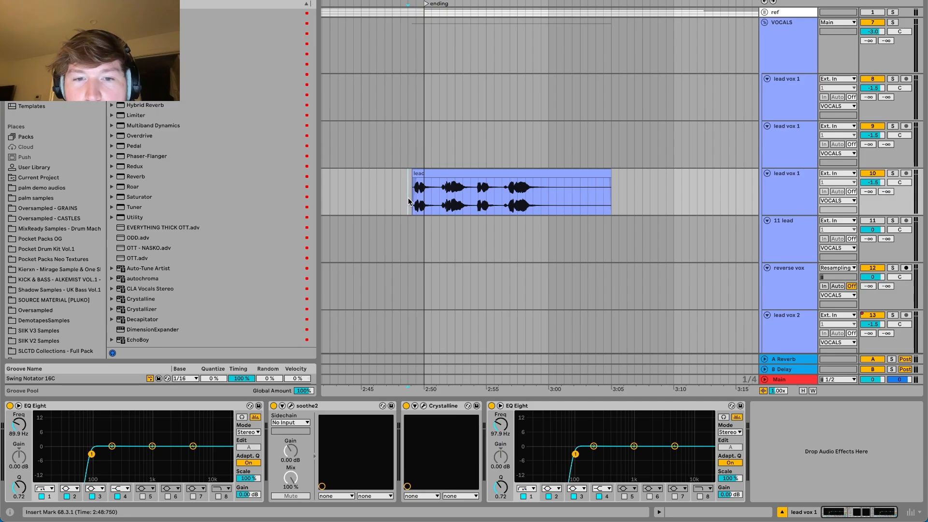
# - Play the ending from 2:48 and examine its vocal, drum and lead tracks during playback
pyautogui.press('space')
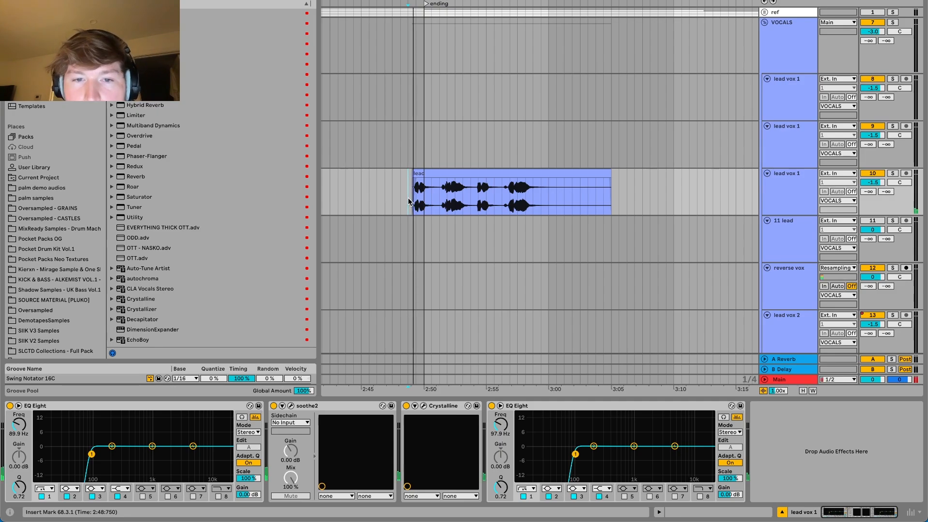
pyautogui.scroll(-20, 408, 202)
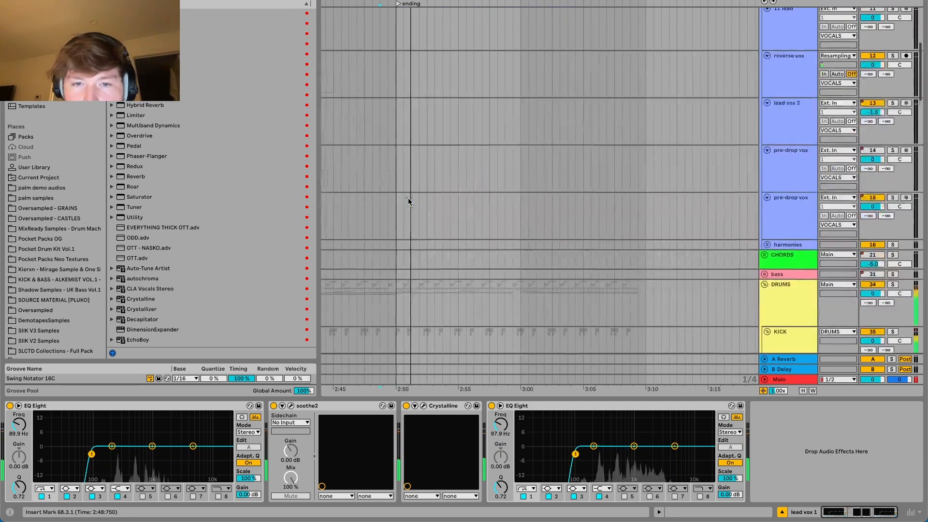
pyautogui.scroll(-15, 408, 202)
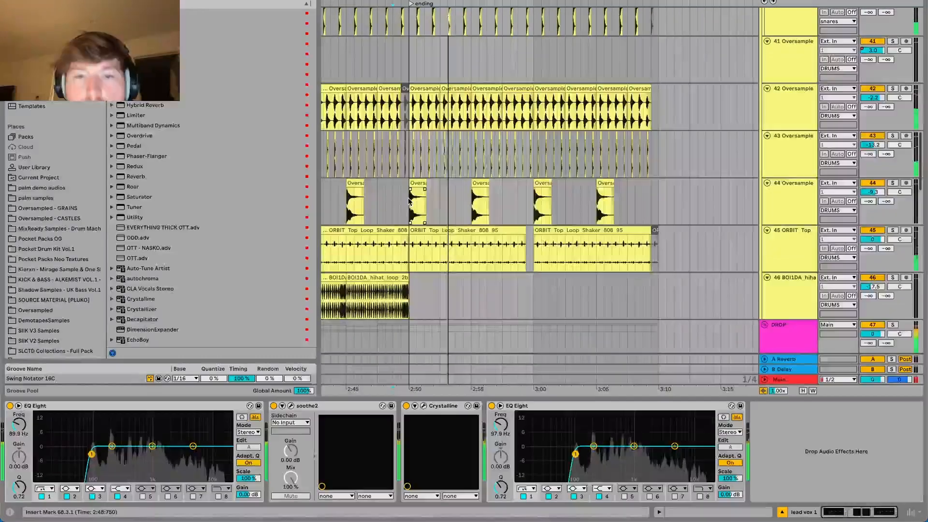
pyautogui.scroll(-5, 407, 198)
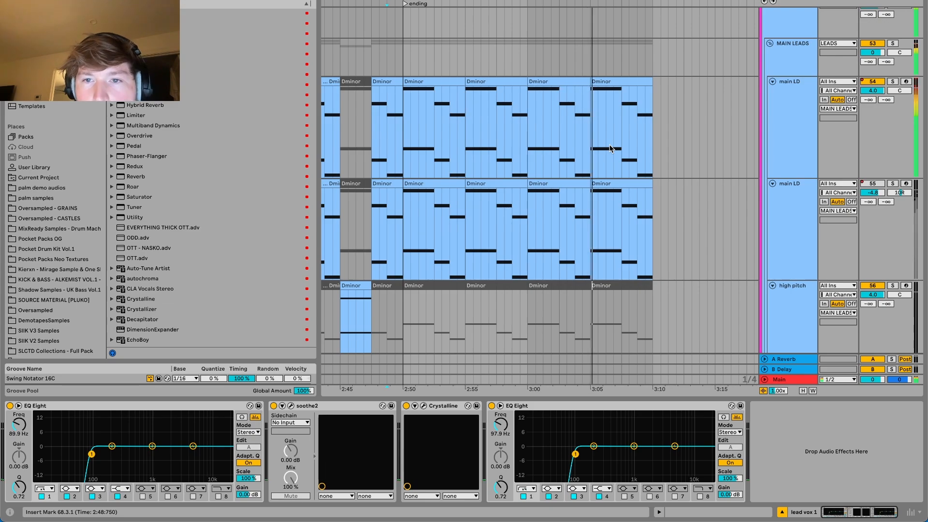
pyautogui.scroll(-1, 610, 144)
pyautogui.scroll(4, 610, 144)
# - Examine the device chains of the LEADS group and the first main LD track
pyautogui.click(788, 62)
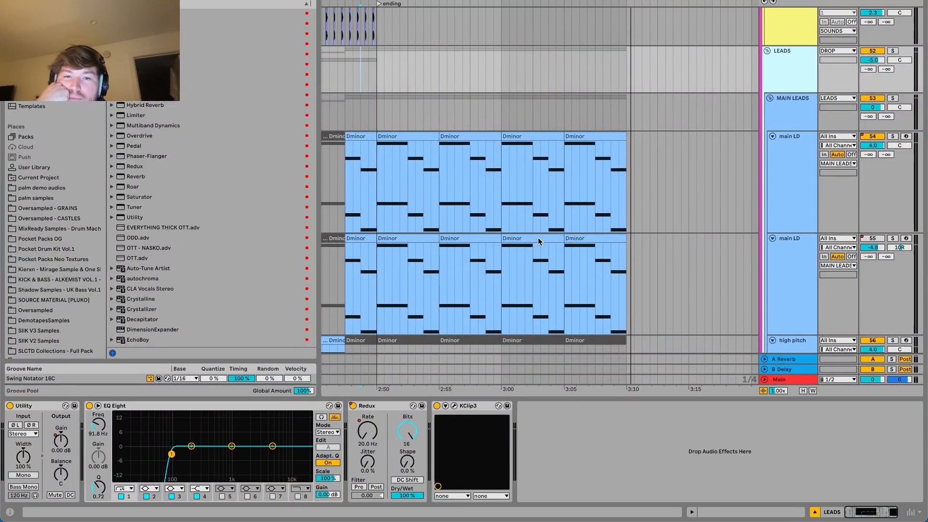
pyautogui.click(507, 202)
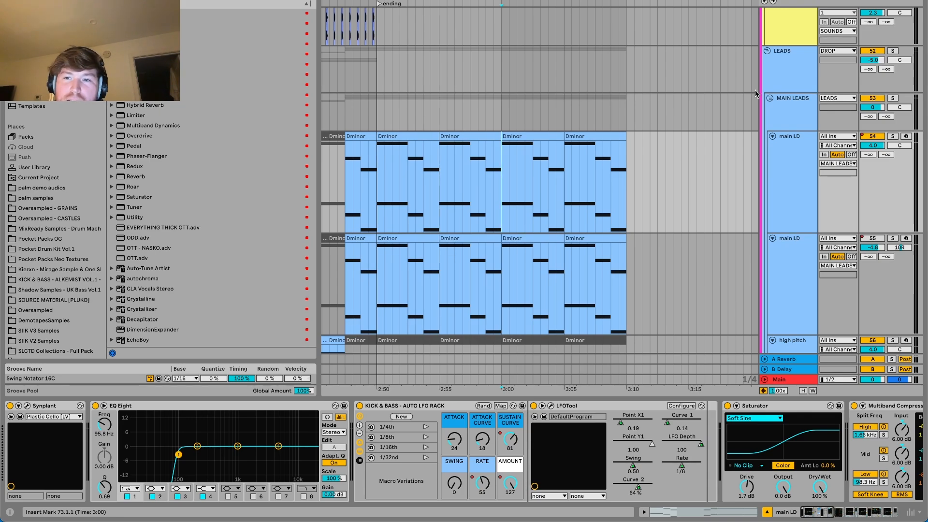
pyautogui.click(798, 108)
pyautogui.click(794, 81)
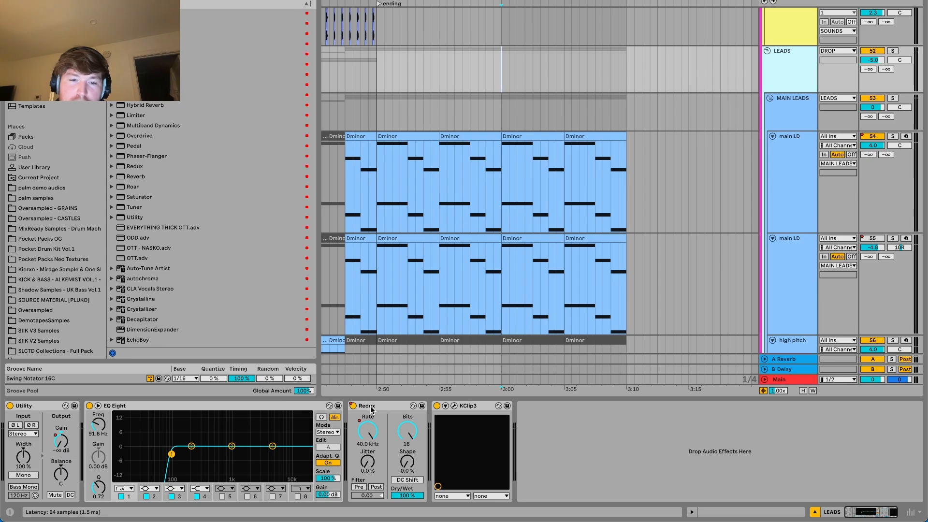
# - Solo the LEADS group and play the ending from 3:05
pyautogui.click(892, 52)
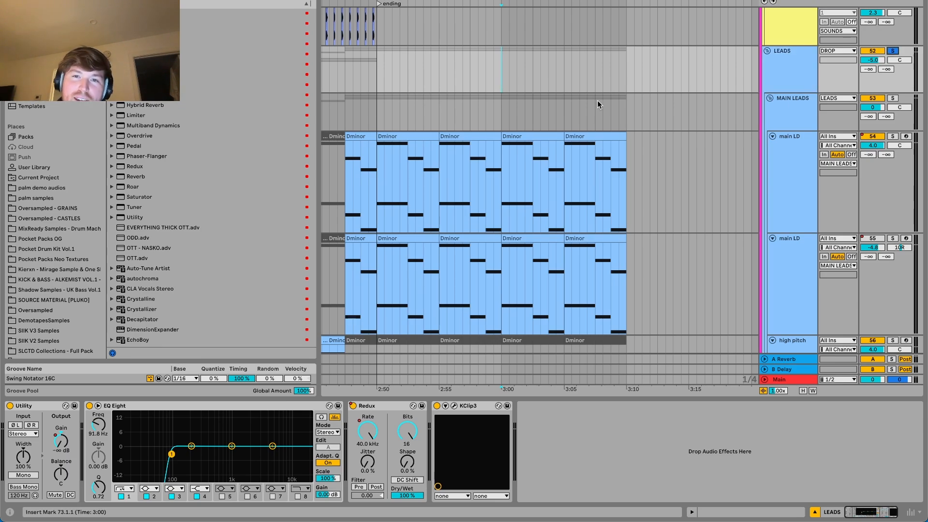
pyautogui.click(565, 85)
pyautogui.press('space')
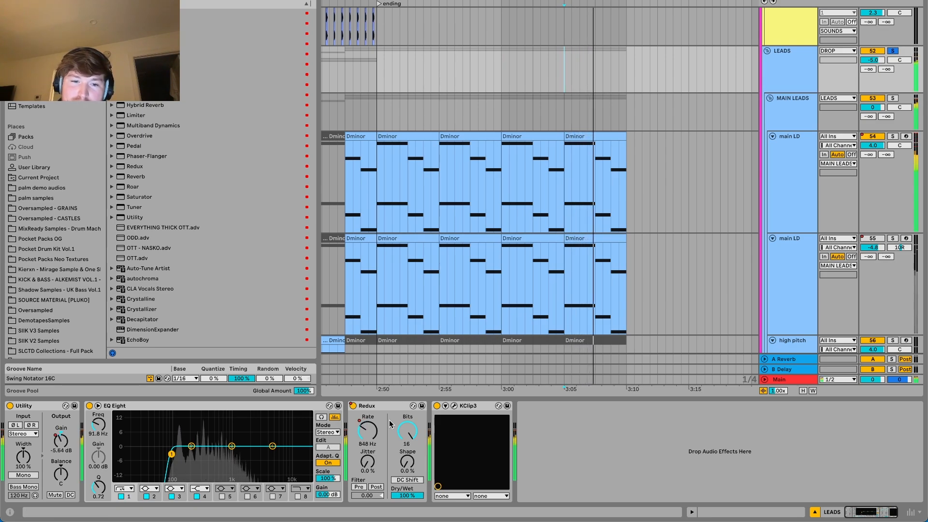
# - Show the automation of Redux's Device On parameter on the LEADS group and switch Redux off from 3:05 onward
pyautogui.rightClick(351, 407)
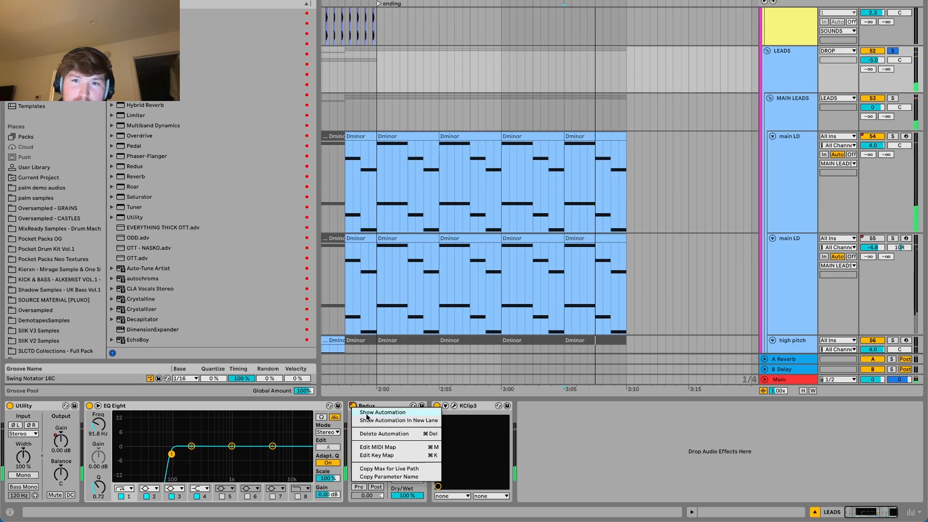
pyautogui.click(382, 412)
pyautogui.click(564, 73)
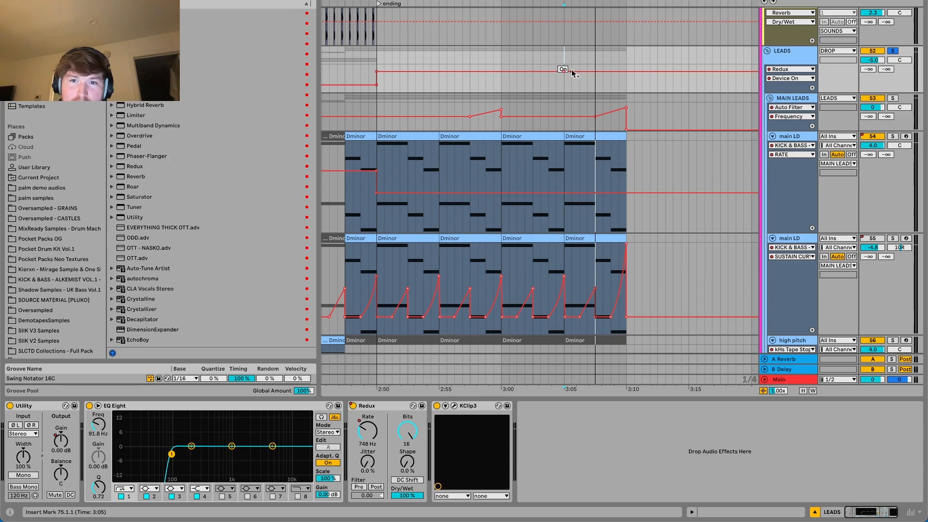
pyautogui.moveTo(570, 70); pyautogui.dragTo(564, 85)
pyautogui.click(553, 85)
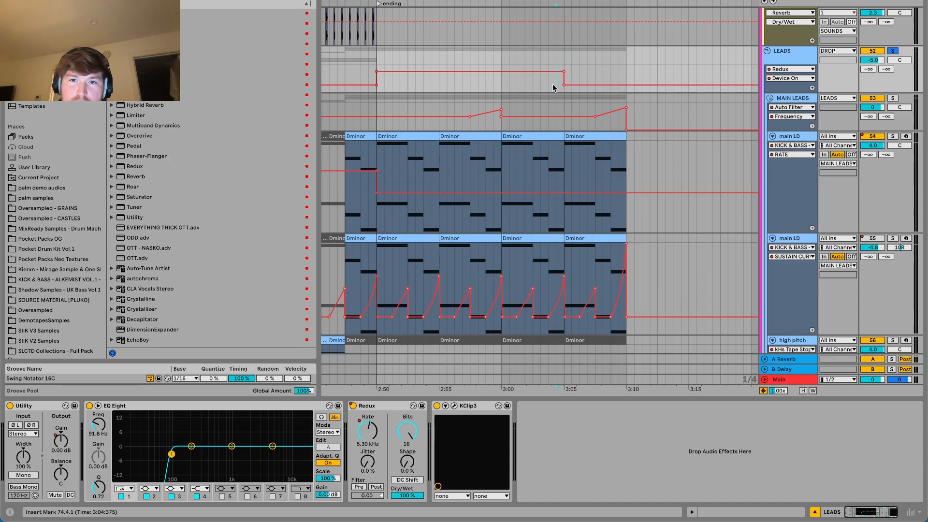
# - Play the soloed leads from 3:05 with Redux off, and restore the Redux automation to on
pyautogui.click(565, 60)
pyautogui.press('space')
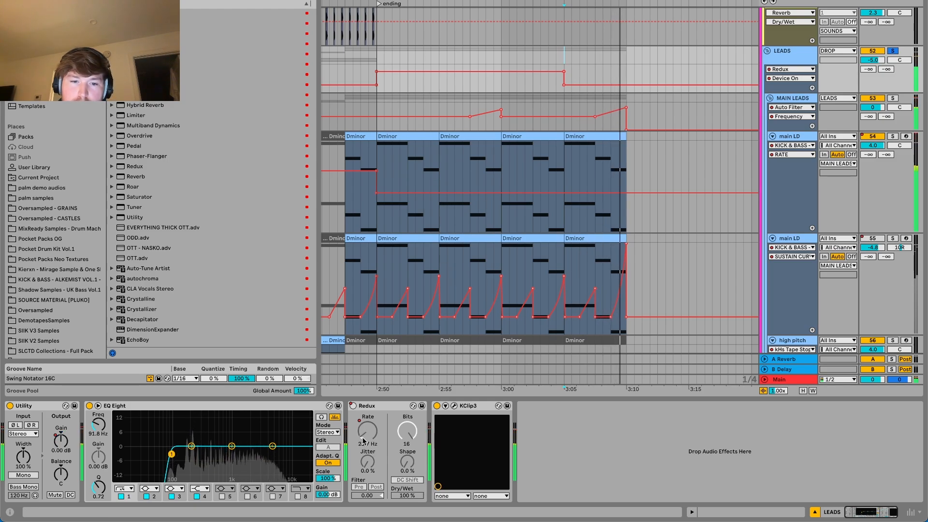
pyautogui.press('space')
pyautogui.click(563, 84)
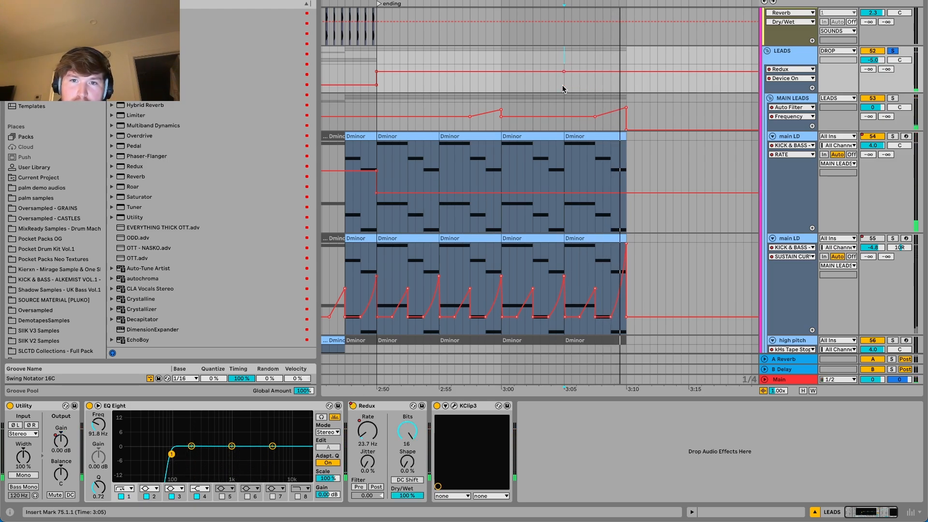
# - Play the soloed leads from 3:00 with Redux on to hear its effect on the ending
pyautogui.click(499, 83)
pyautogui.press('space')
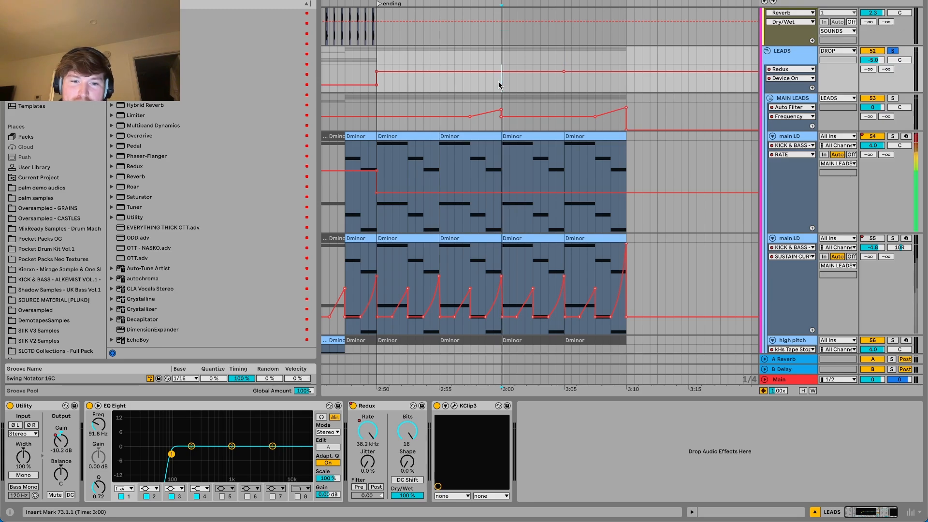
pyautogui.click(549, 86)
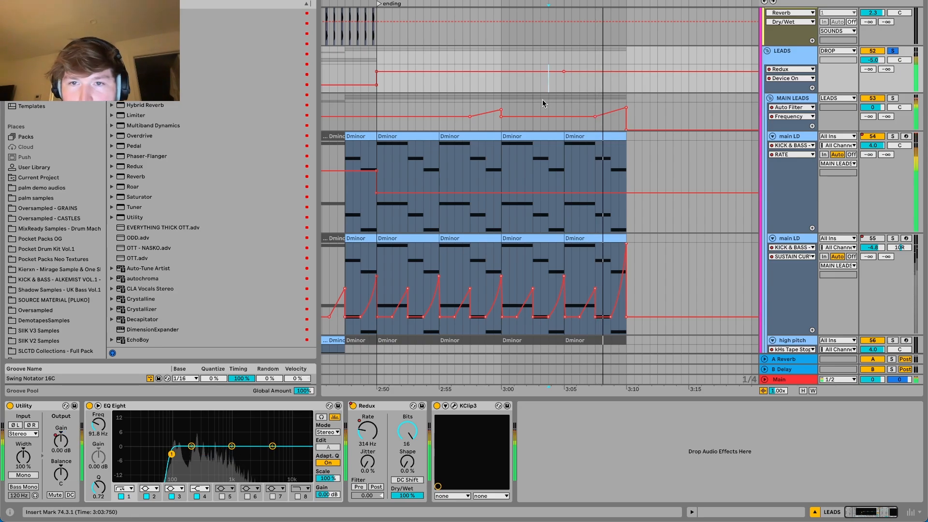
# - Collapse the VOCALS, DRUMS and DROP groups to get an overview of the whole arrangement
pyautogui.press('-')
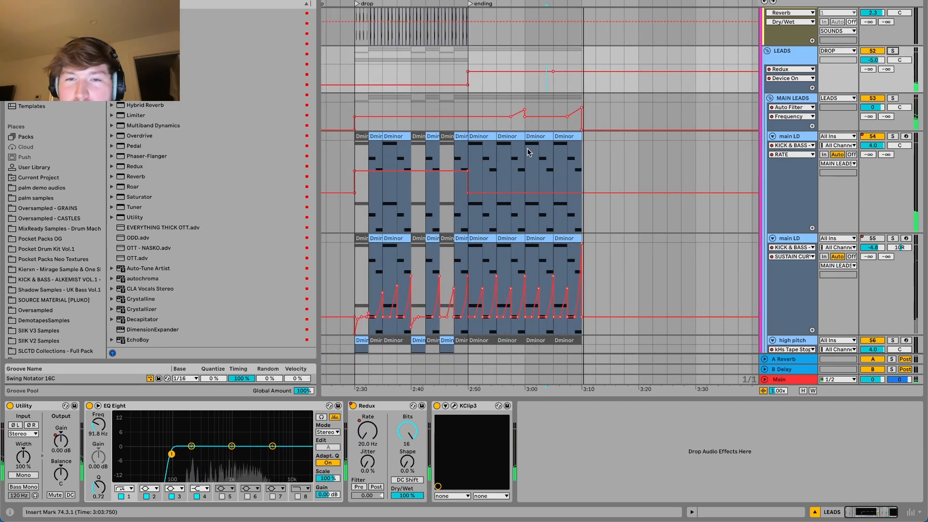
pyautogui.scroll(20, 528, 152)
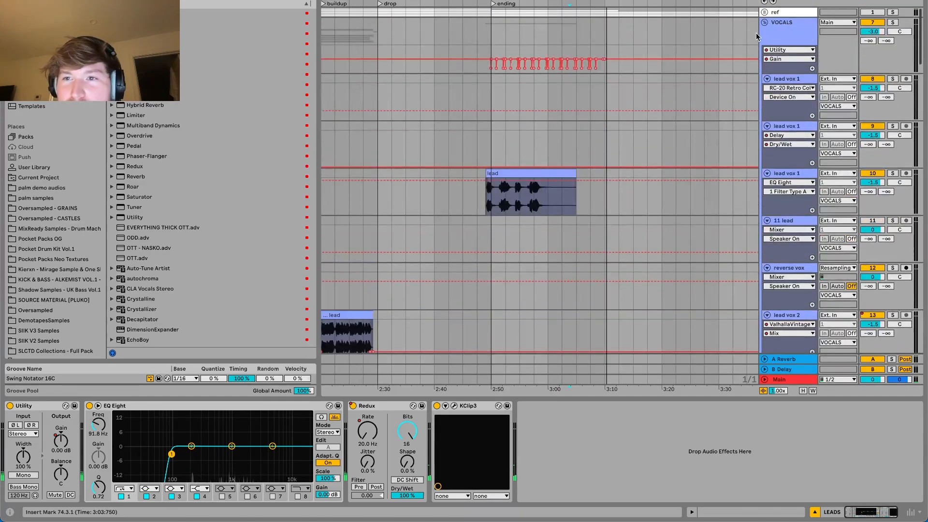
pyautogui.click(763, 22)
pyautogui.click(764, 81)
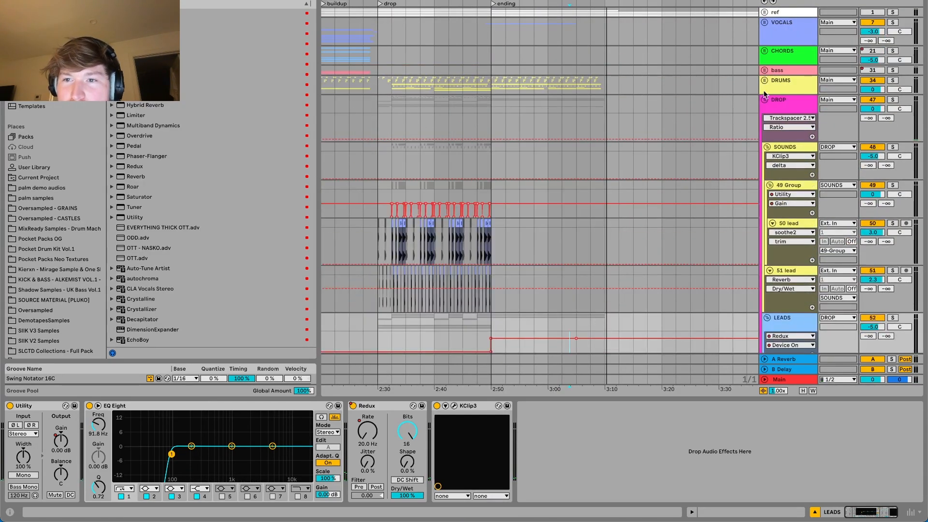
pyautogui.click(764, 99)
pyautogui.click(513, 48)
pyautogui.press('-')
pyautogui.press('-')
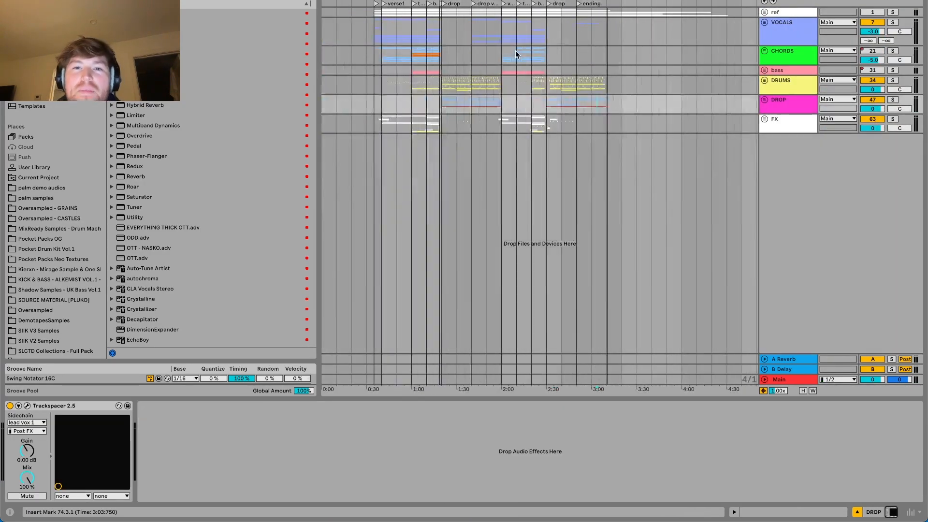